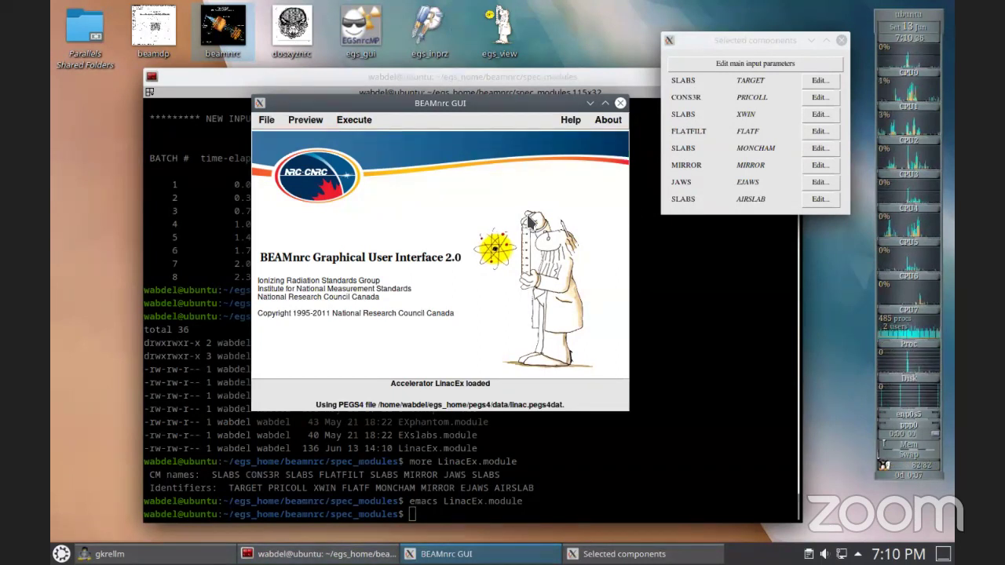
# Step: Switch to the terminal window and change to the egs_home directory inside the home directory
pyautogui.click(688, 291)
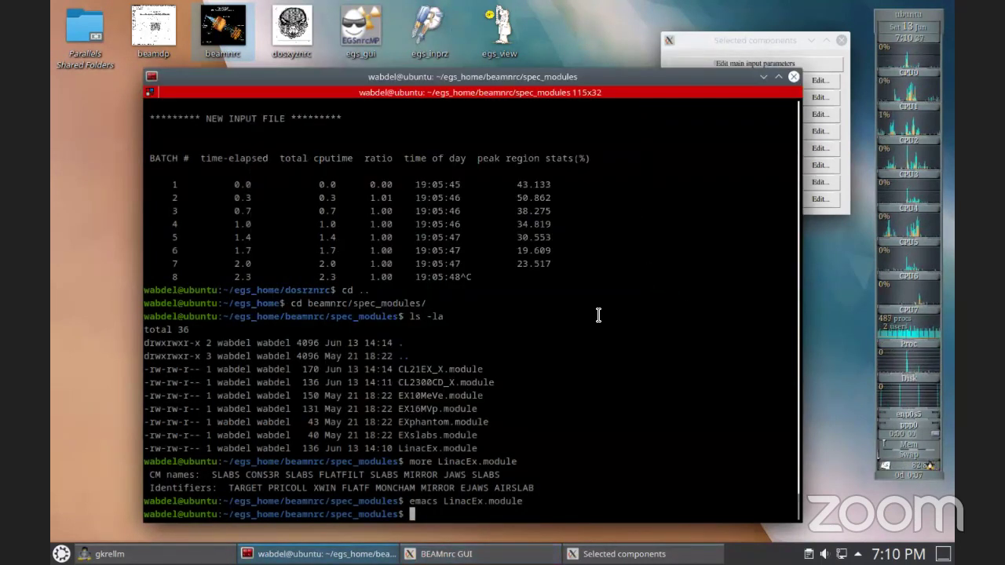
pyautogui.write('cd')
pyautogui.press('Return')
pyautogui.write('cd eg')
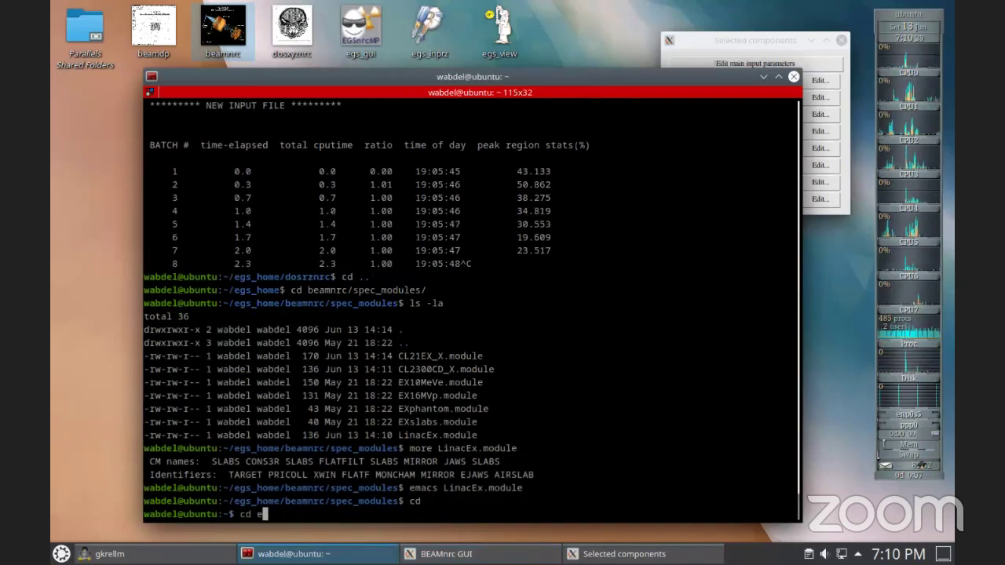
pyautogui.press('Tab')
pyautogui.press('Return')
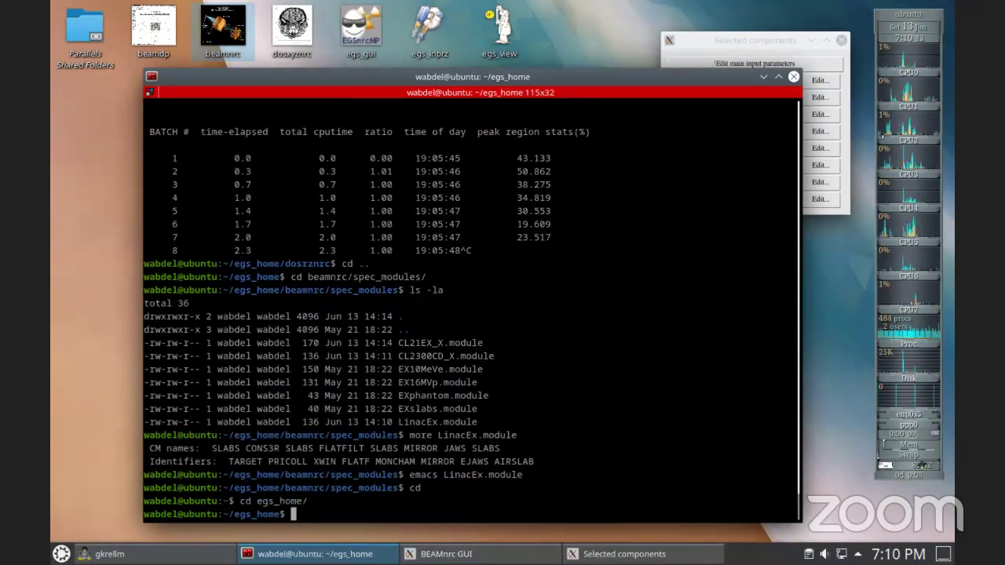
# Step: List all contents of egs_home in long format with ls -la and look through the BEAM_ accelerator folders
pyautogui.write('ls -la')
pyautogui.press('Return')
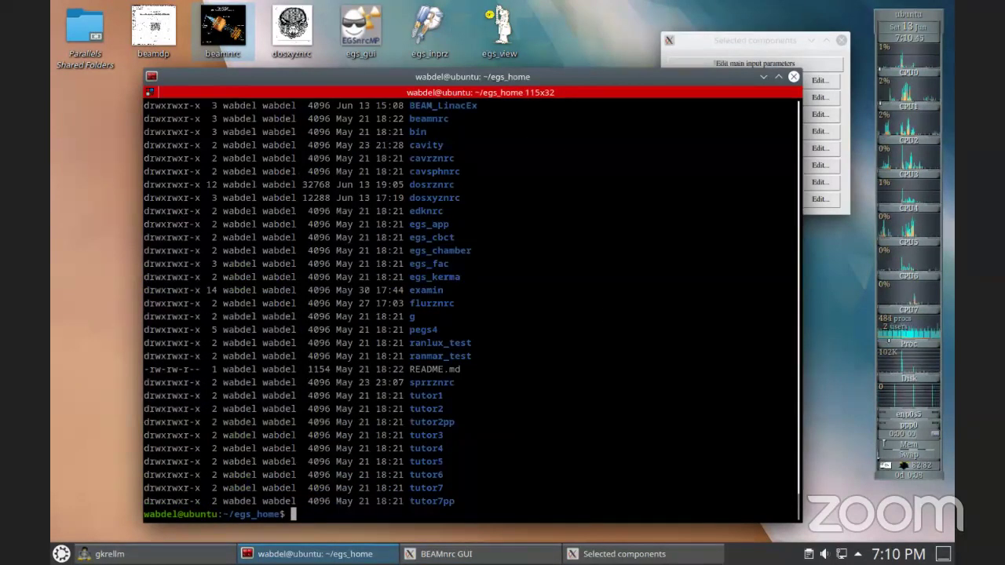
pyautogui.scroll(10, 687, 291)
pyautogui.scroll(-3, 688, 291)
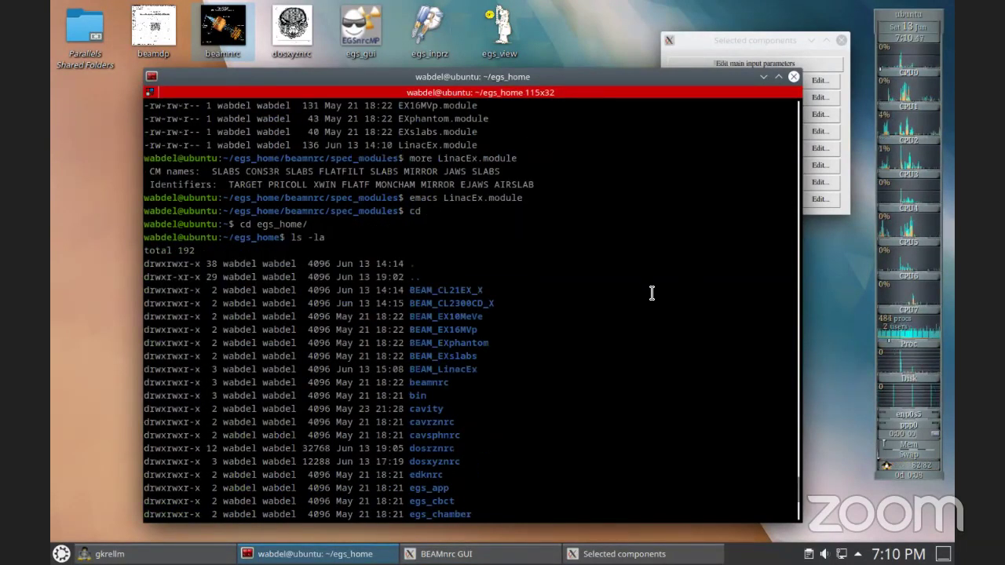
pyautogui.scroll(-4, 687, 291)
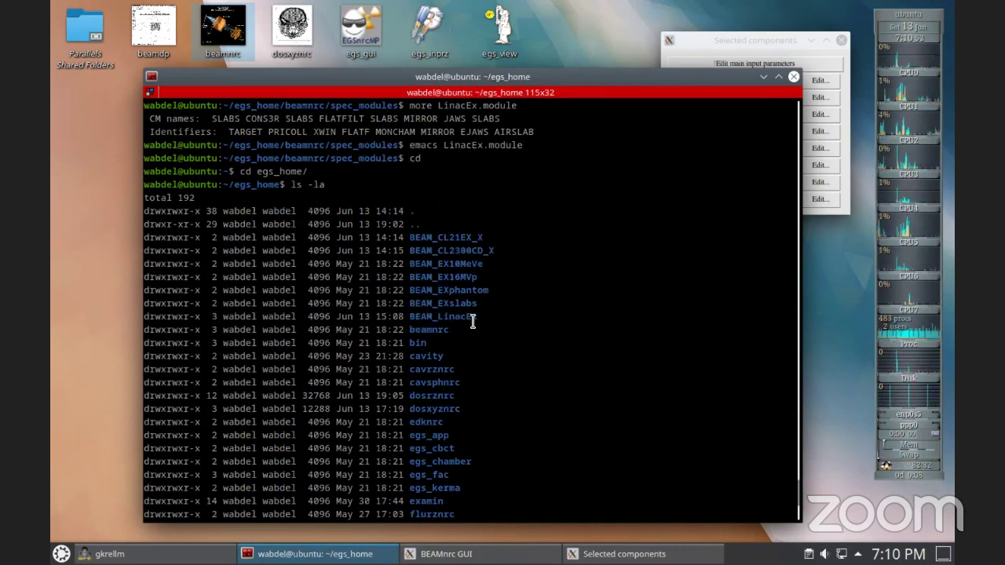
pyautogui.scroll(-5, 583, 359)
# Step: Change to the BEAM_LinacEx directory, list all its files with ls -la and look through them
pyautogui.write('cd BEAM_')
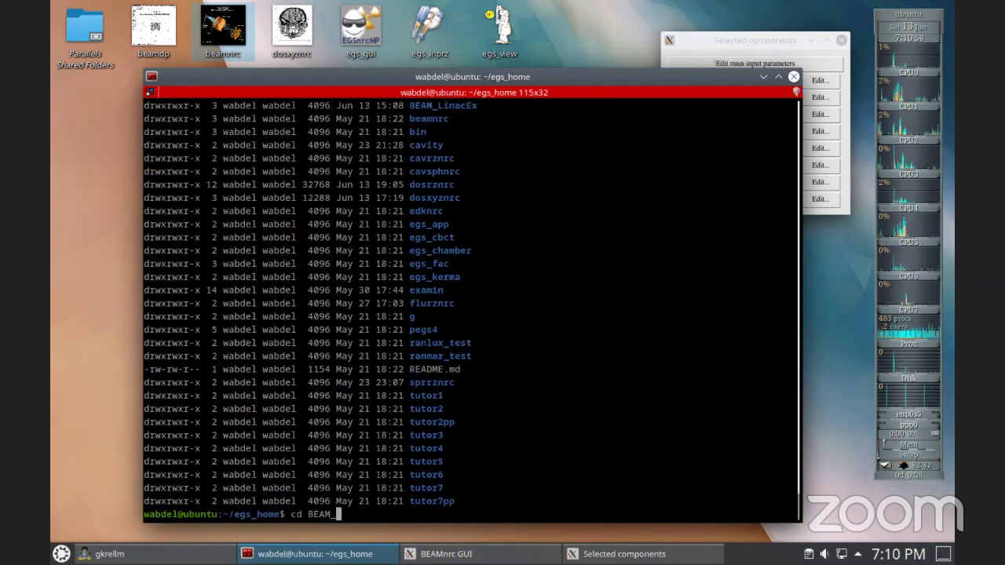
pyautogui.press('Tab')
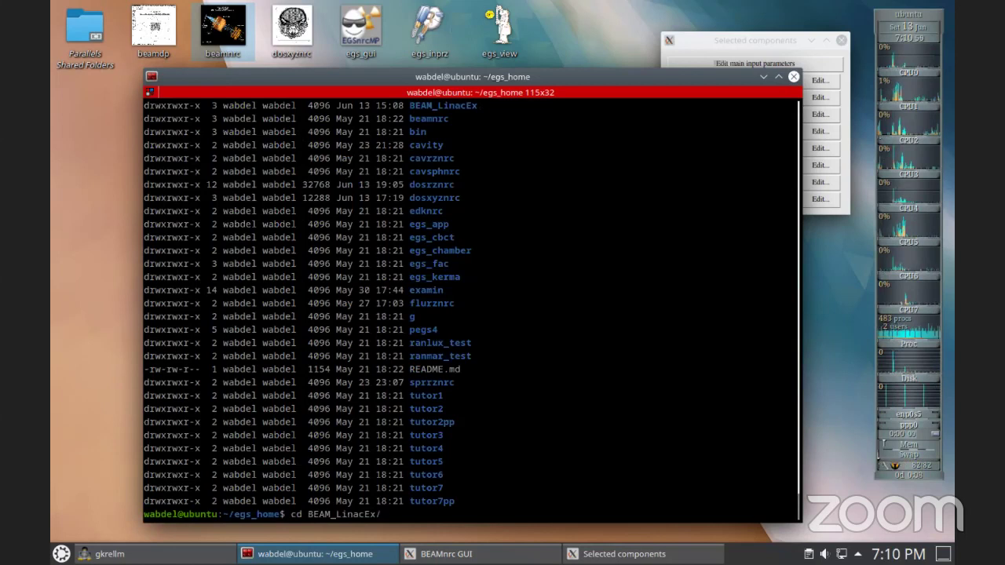
pyautogui.press('Return')
pyautogui.write('ls -l')
pyautogui.press('Return')
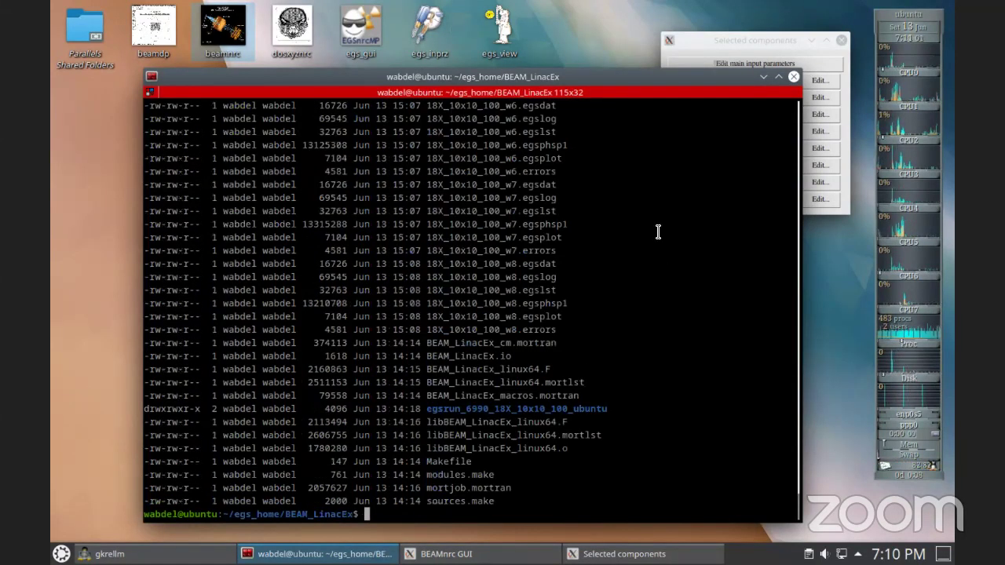
pyautogui.scroll(20, 606, 296)
pyautogui.scroll(-20, 606, 296)
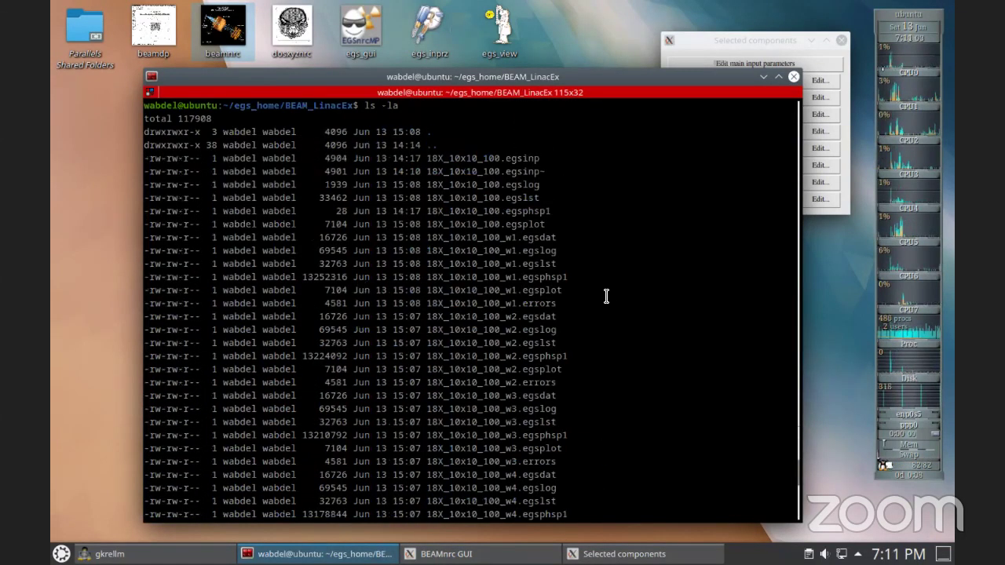
pyautogui.scroll(-4, 606, 296)
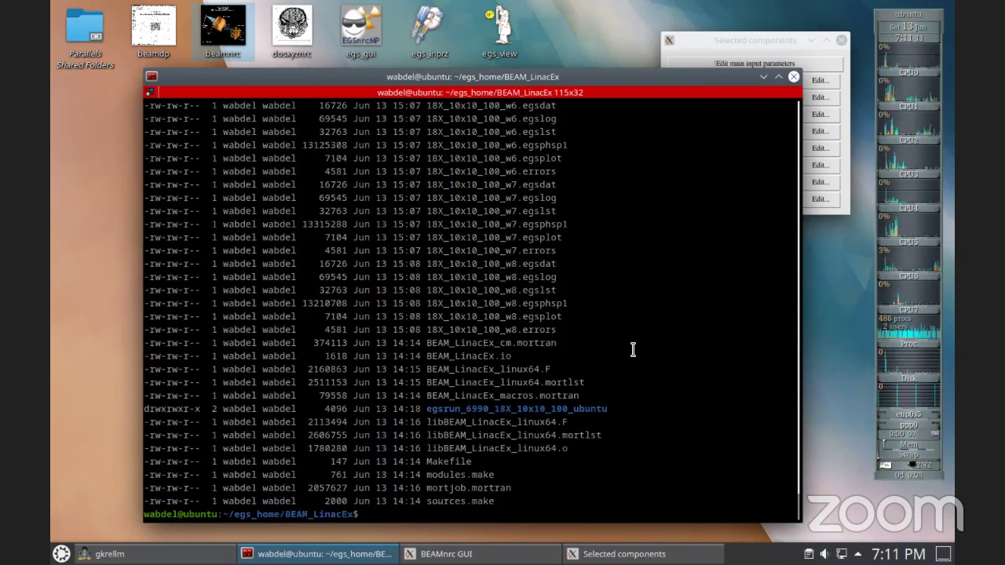
# Step: Rearrange the windows, moving the terminal aside and bringing the Selected components window over the BEAMnrc GUI
pyautogui.moveTo(497, 76); pyautogui.dragTo(463, 126)
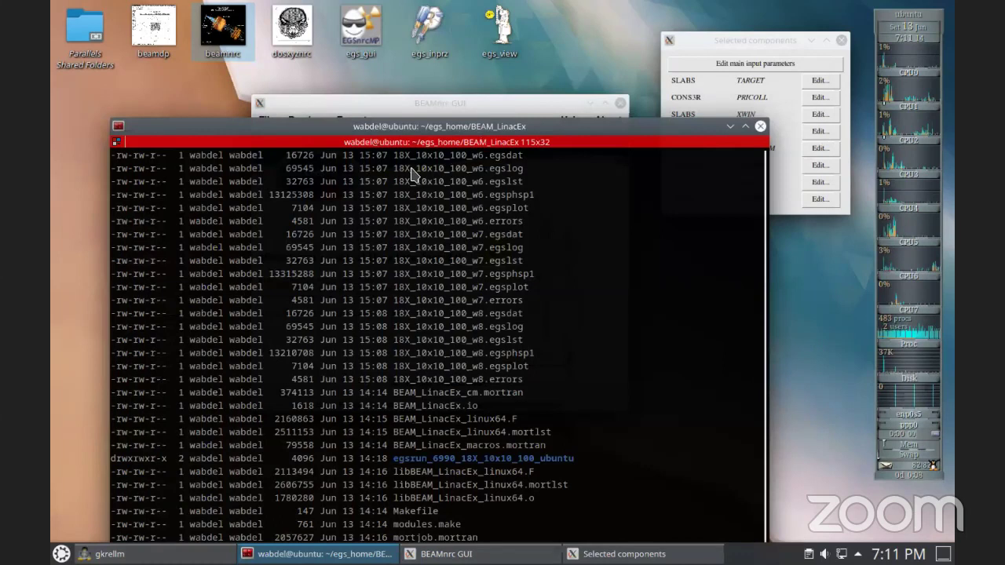
pyautogui.click(468, 130)
pyautogui.moveTo(753, 40); pyautogui.dragTo(629, 214)
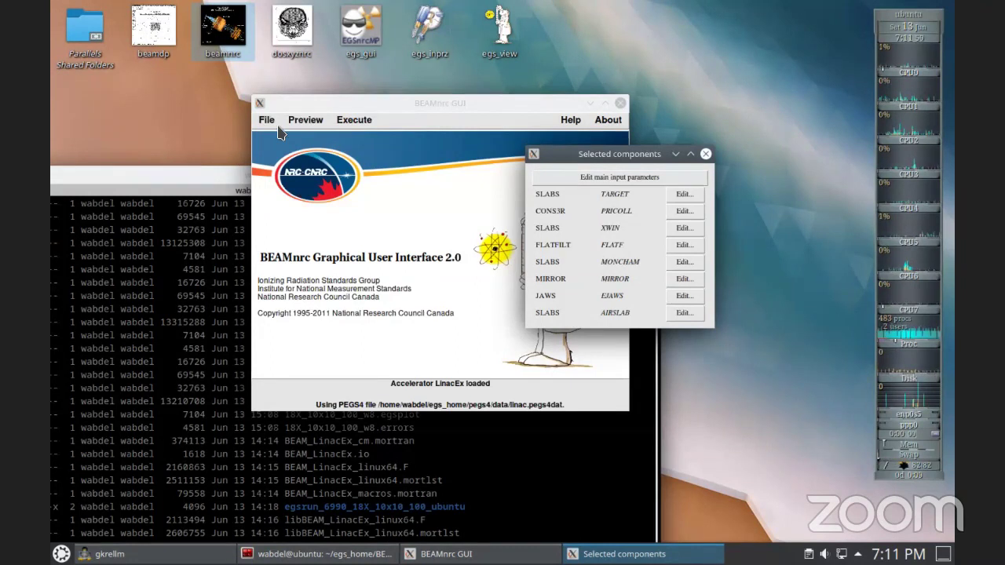
# Step: Open the PEGS4 file selection in the BEAMnrc GUI and accept linac.pegs4dat as the cross-section data file
pyautogui.click(287, 187)
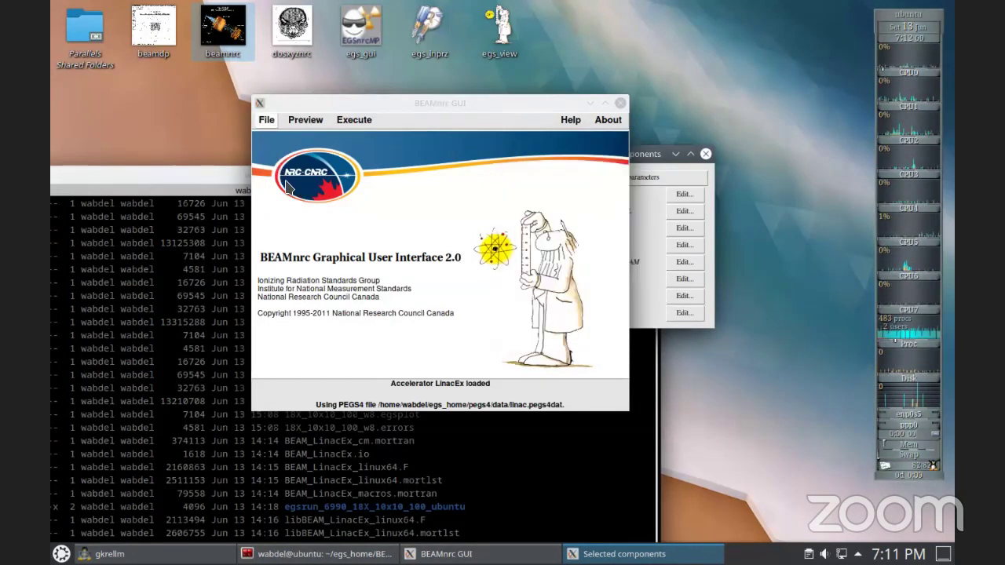
pyautogui.click(266, 119)
pyautogui.click(303, 173)
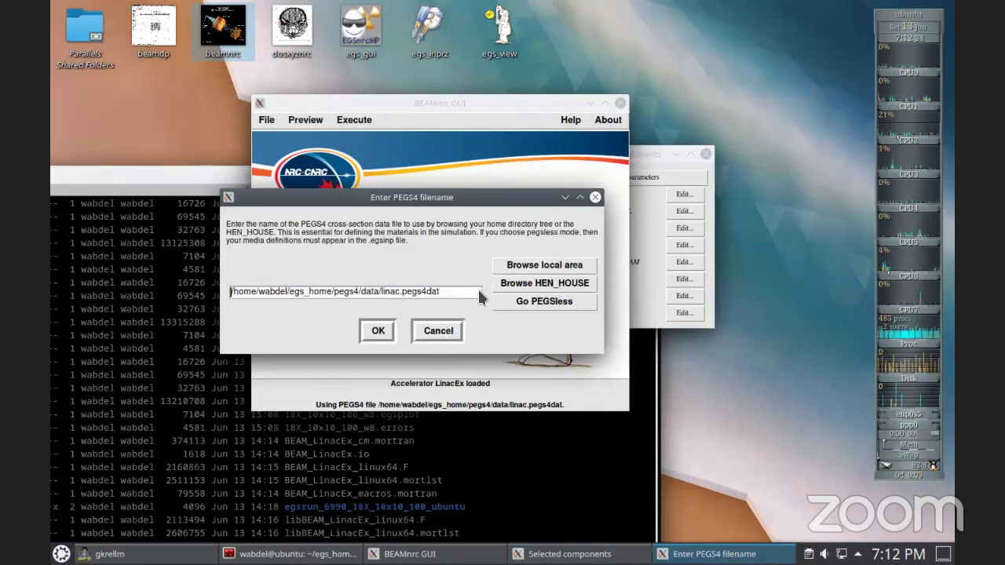
pyautogui.click(390, 333)
# Step: Open the main input parameters from the Selected components window and set the title to "Example Linac"
pyautogui.click(643, 154)
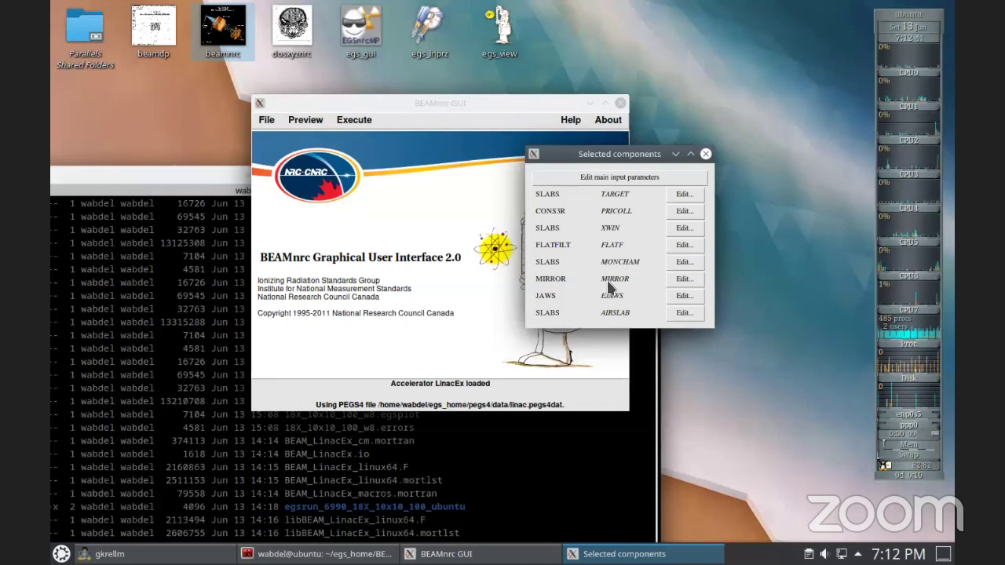
pyautogui.click(609, 179)
pyautogui.moveTo(202, 118); pyautogui.dragTo(418, 254)
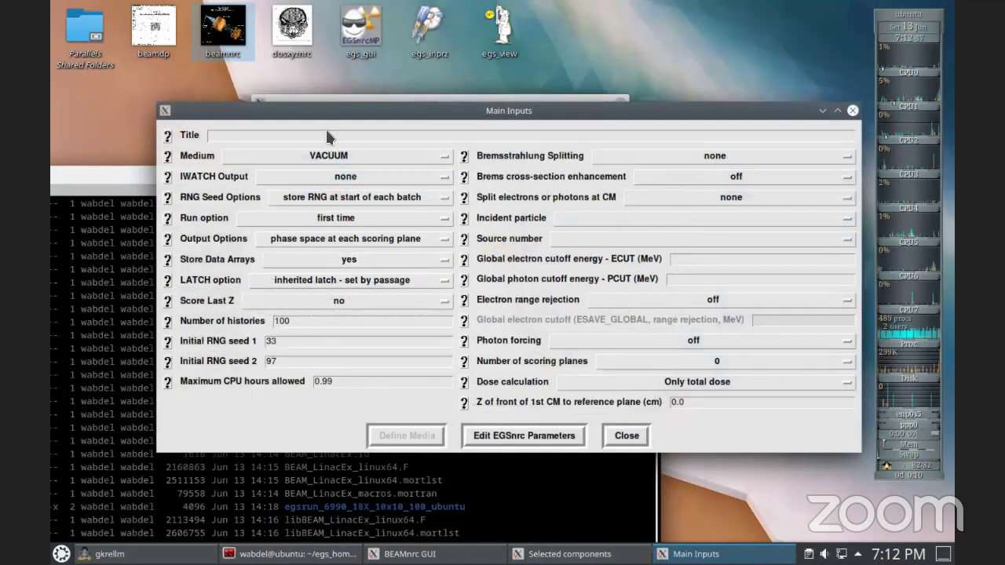
pyautogui.click(328, 136)
pyautogui.write('Exa')
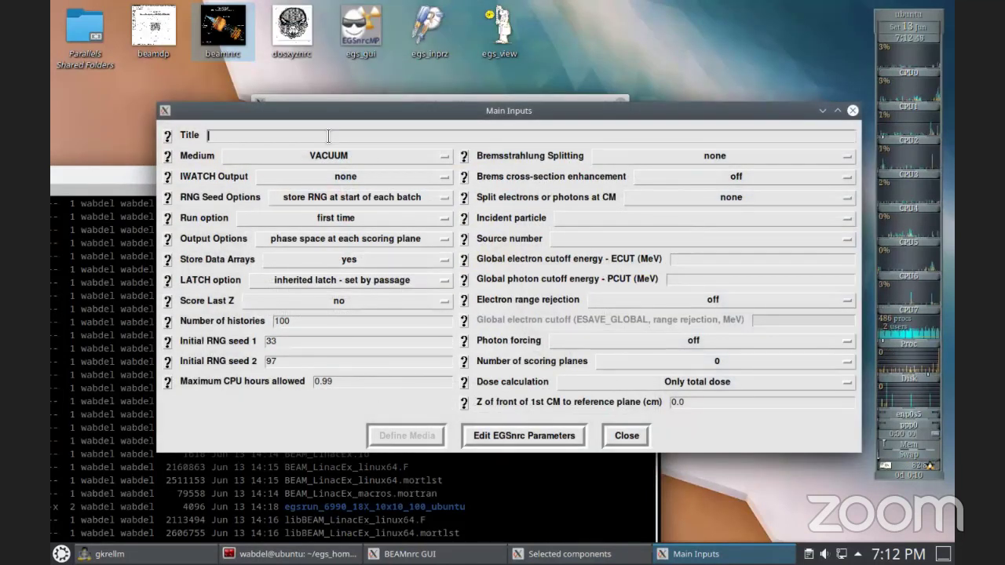
pyautogui.write('mple')
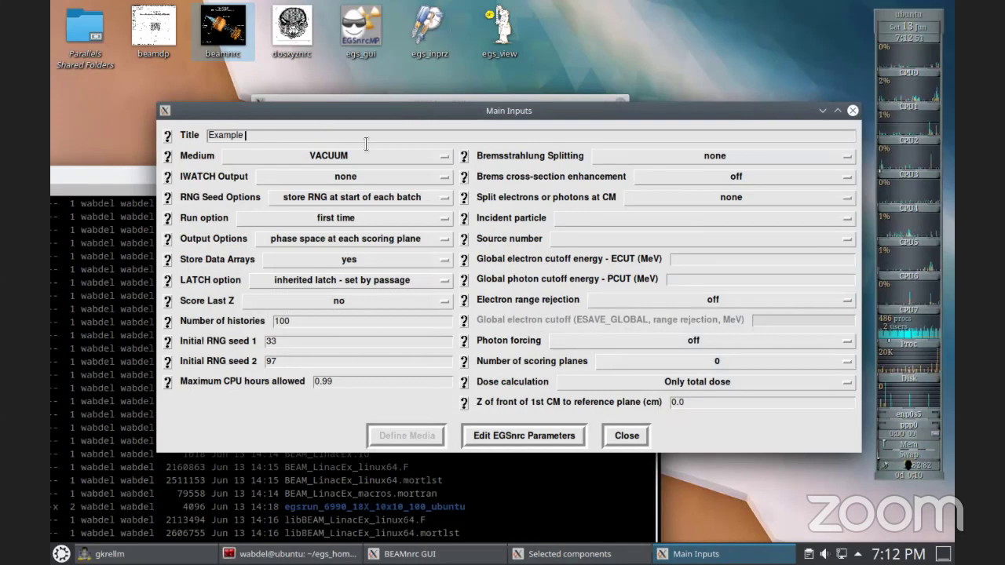
pyautogui.write(' Linac')
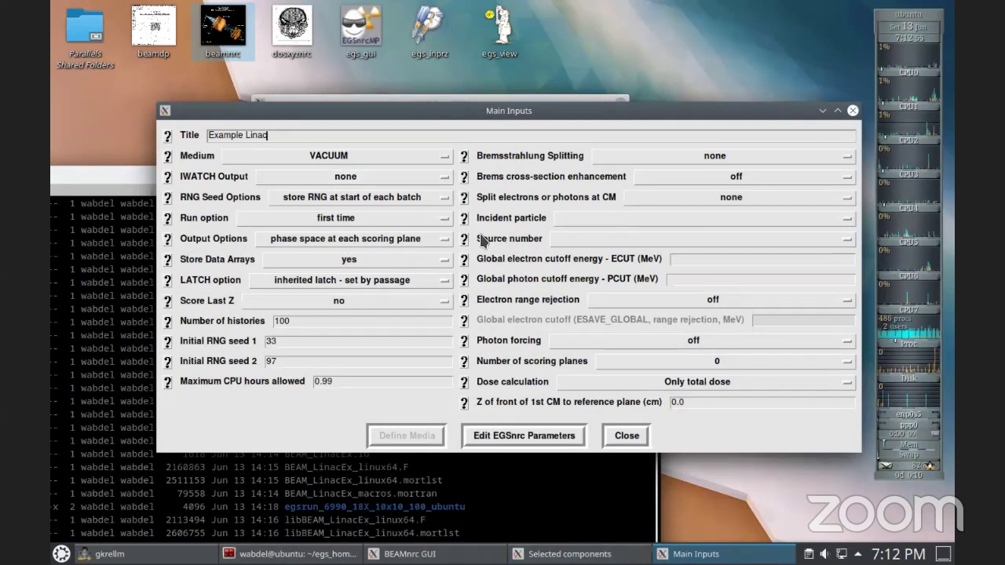
# Step: Review the EGSnrc parameters without changing them, and look over the available source types
pyautogui.click(518, 438)
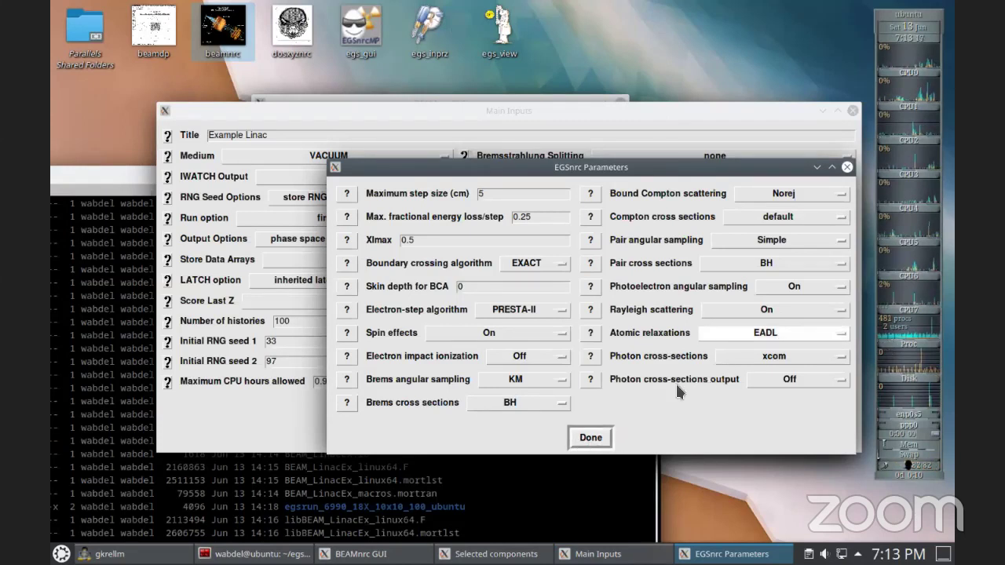
pyautogui.click(605, 433)
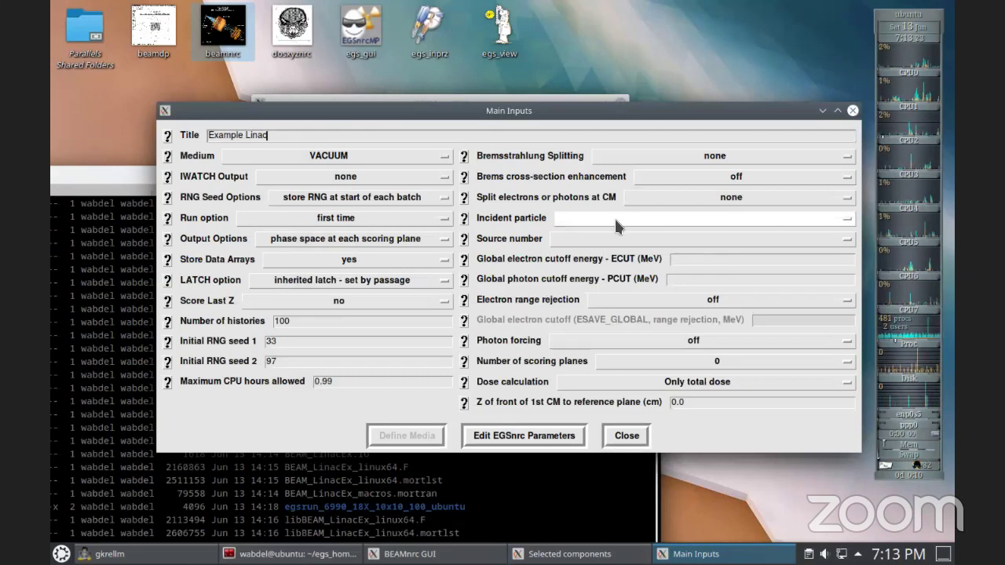
pyautogui.click(610, 240)
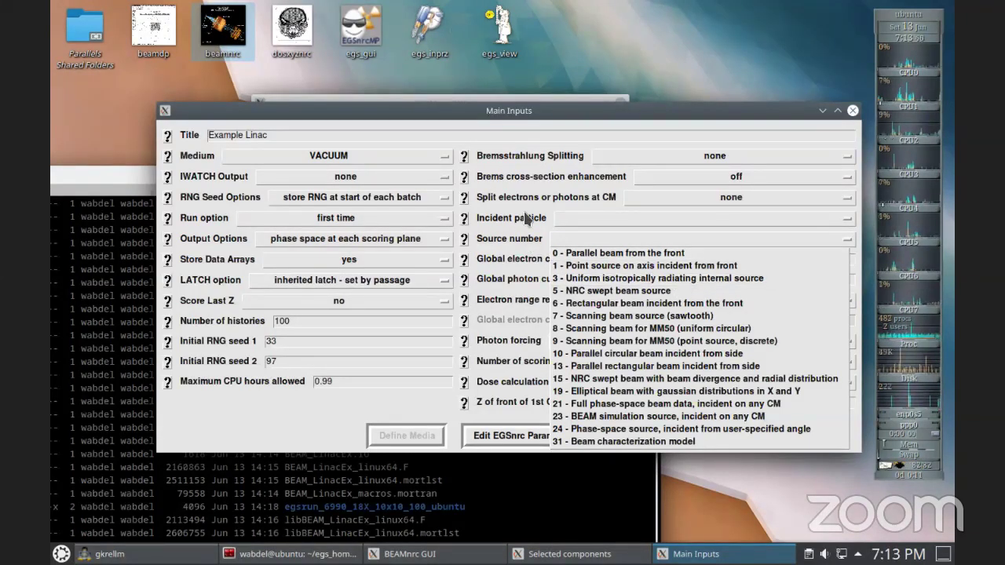
pyautogui.click(581, 220)
# Step: Set the incident particle to photon and the source to 3 - Uniform isotropically radiating internal source, and consult that source's help
pyautogui.click(578, 217)
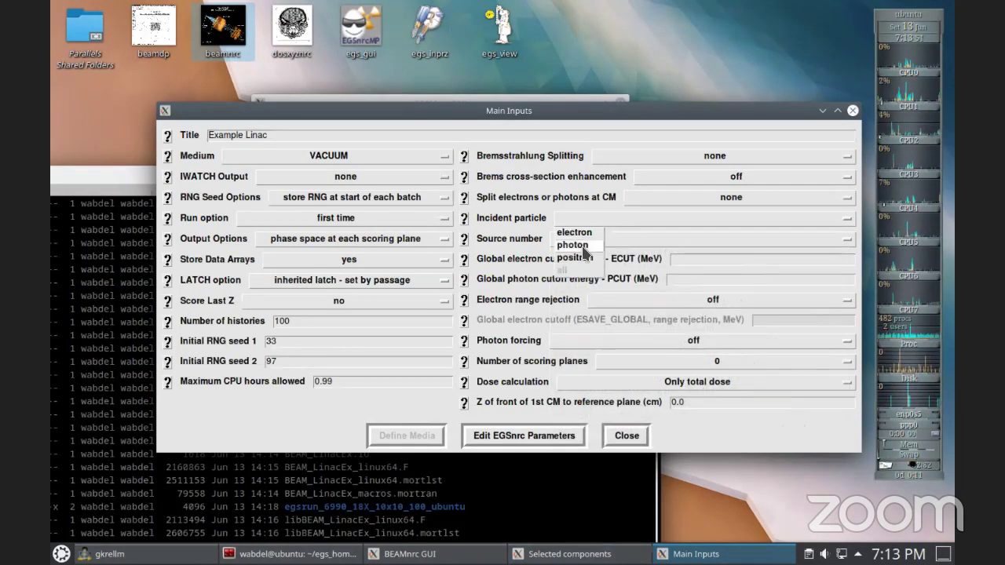
pyautogui.click(572, 245)
pyautogui.click(671, 239)
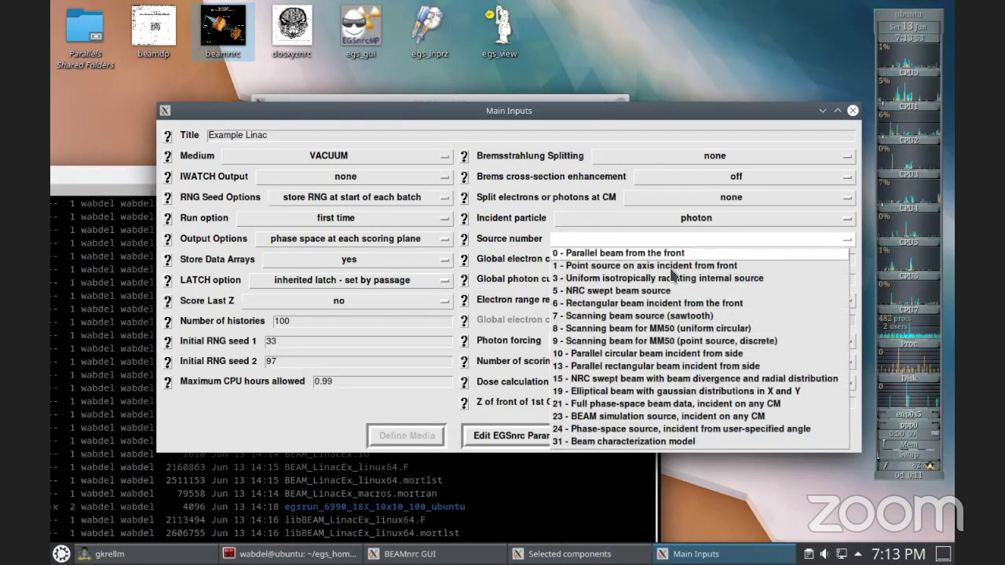
pyautogui.click(670, 277)
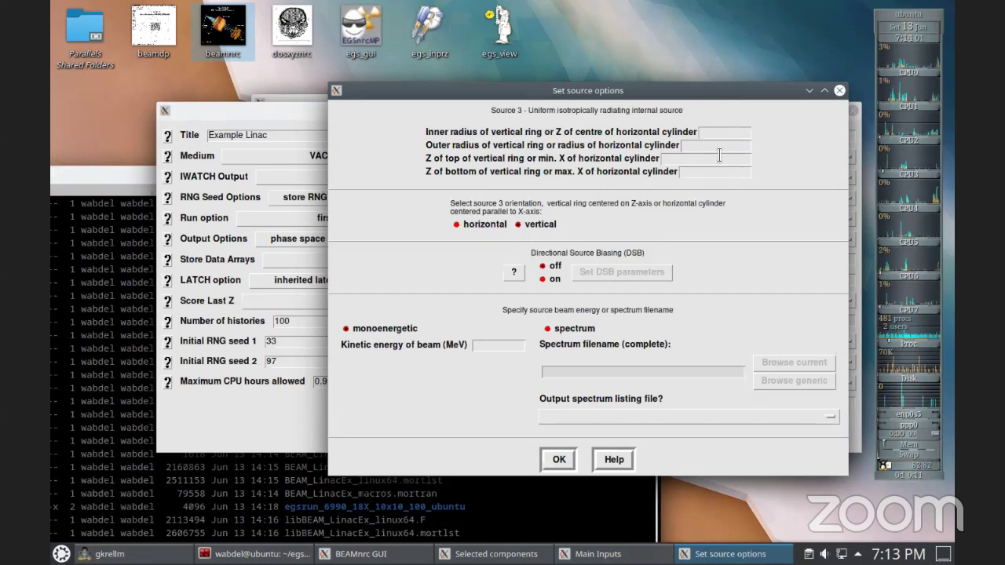
pyautogui.click(612, 461)
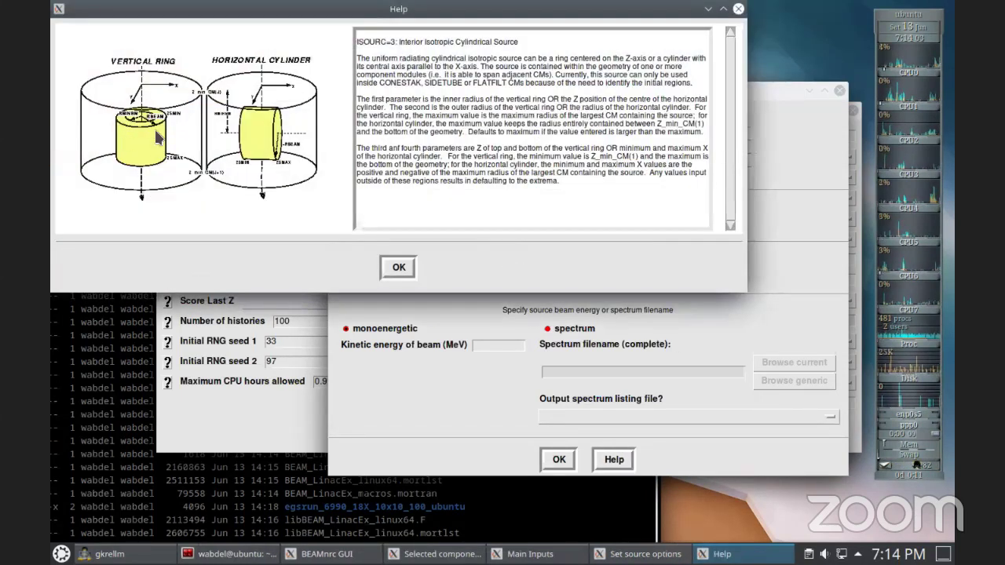
pyautogui.click(398, 268)
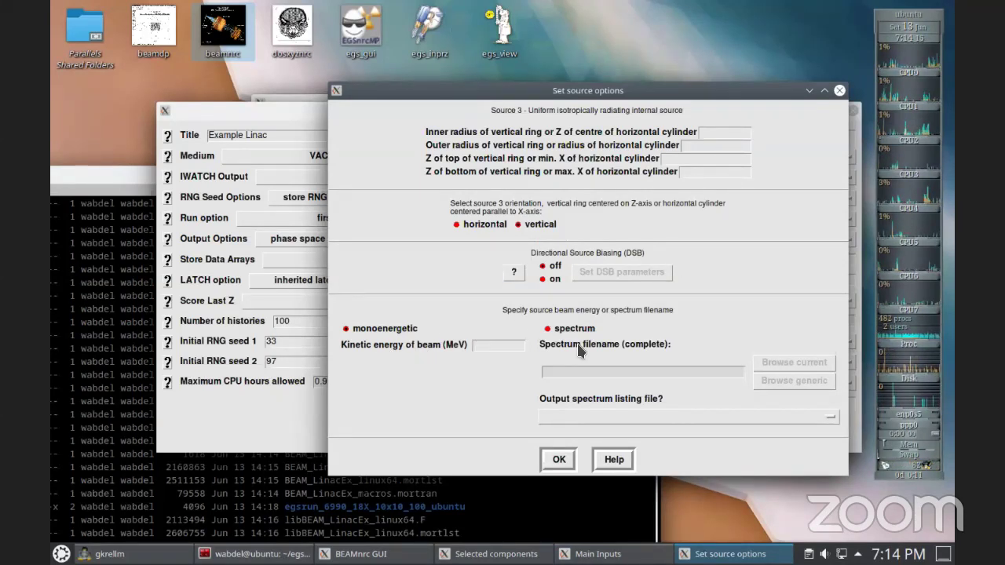
# Step: Define the source energy by spectrum using co60.spectrum from the generic HEN_HOUSE spectra/egsnrc folder, and accept the source options
pyautogui.click(548, 329)
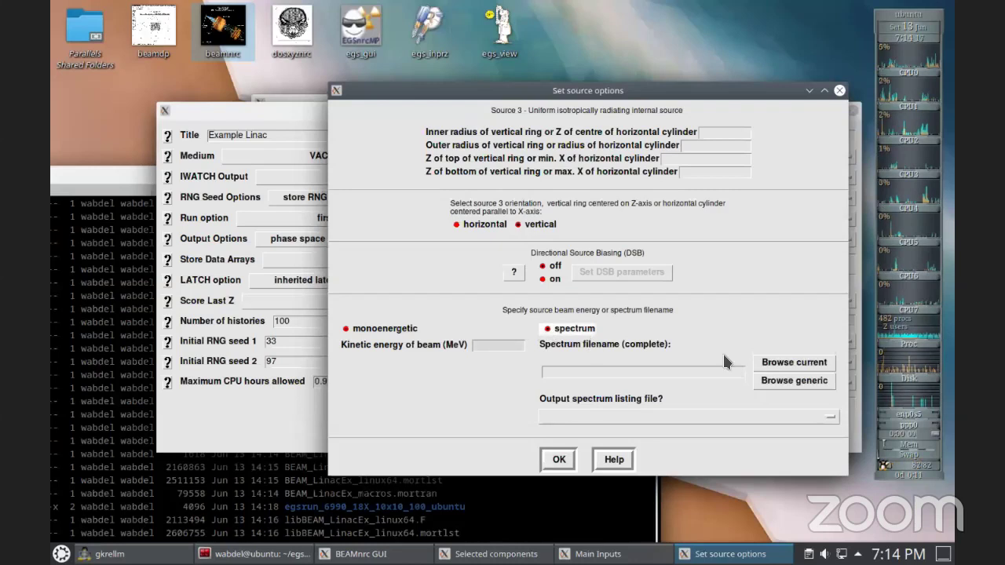
pyautogui.click(796, 366)
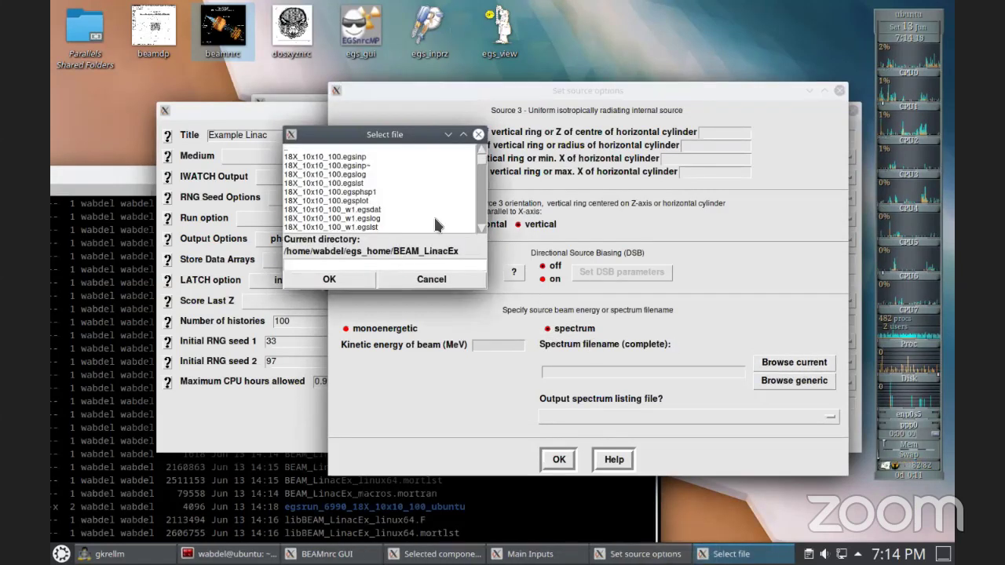
pyautogui.click(478, 135)
pyautogui.click(792, 381)
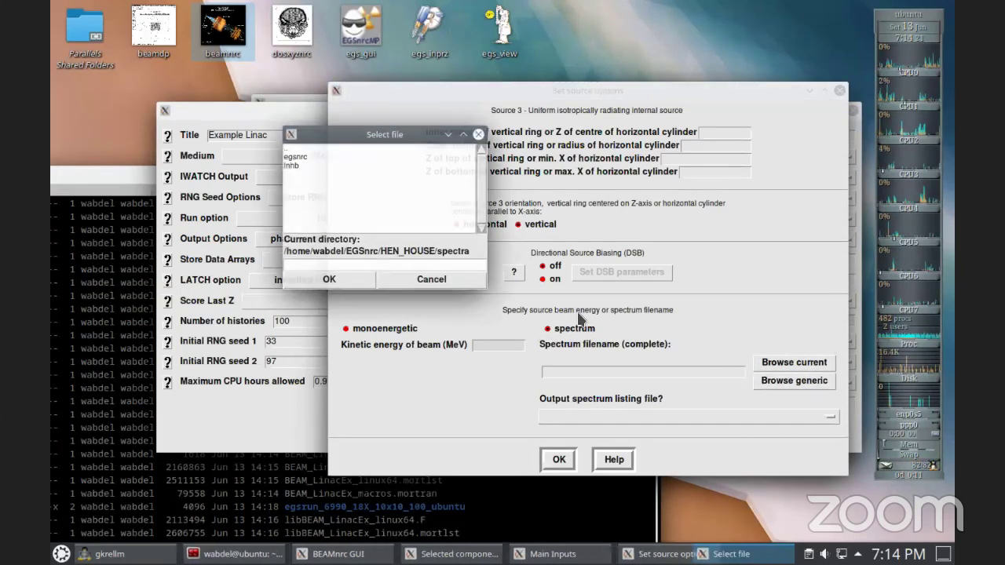
pyautogui.doubleClick(302, 157)
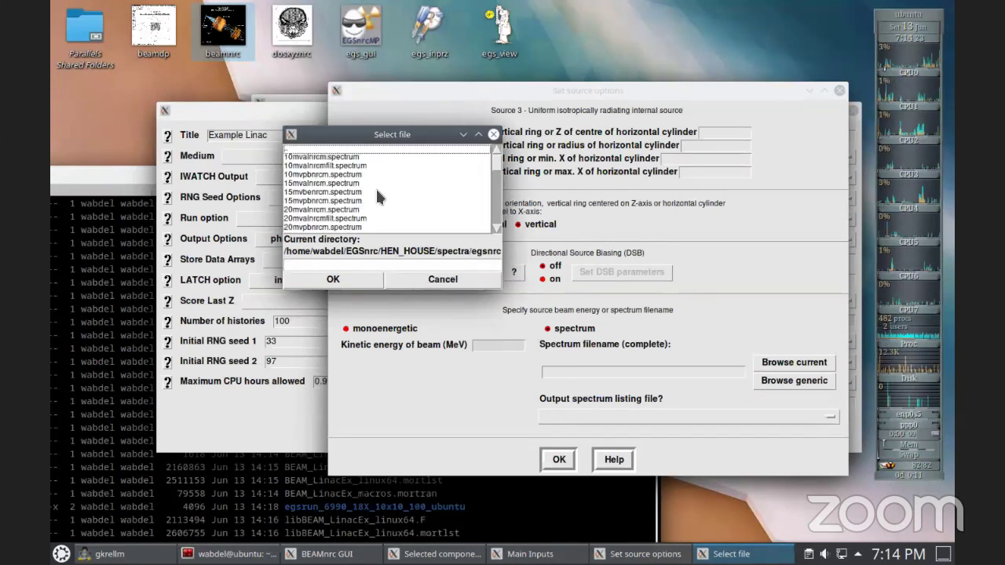
pyautogui.moveTo(497, 174); pyautogui.dragTo(498, 198)
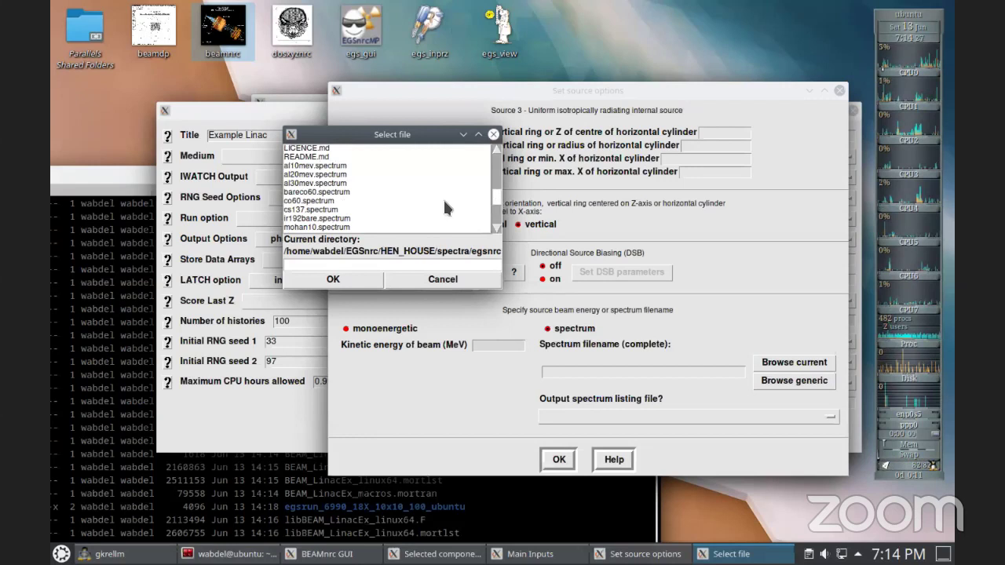
pyautogui.click(323, 201)
pyautogui.click(340, 277)
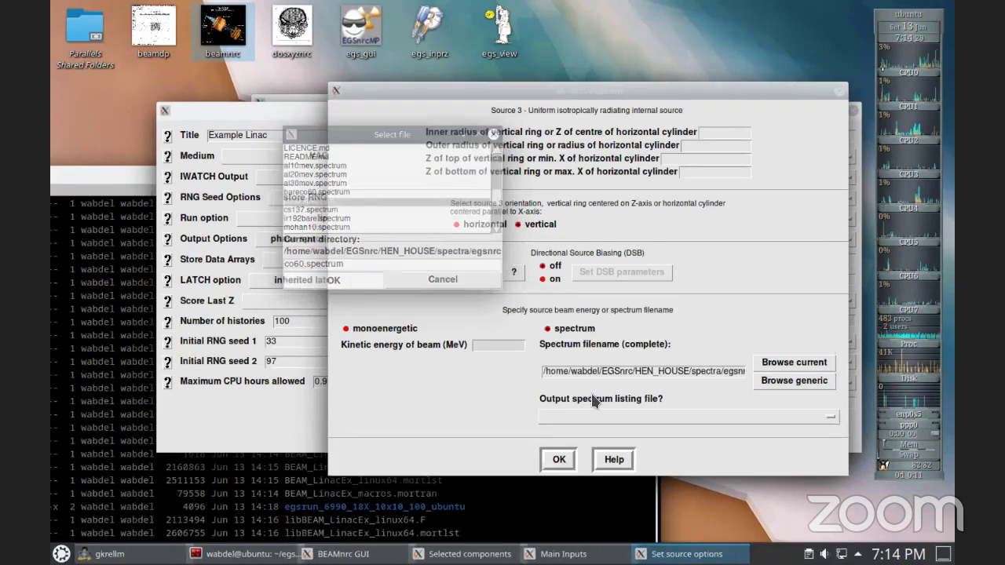
pyautogui.click(558, 460)
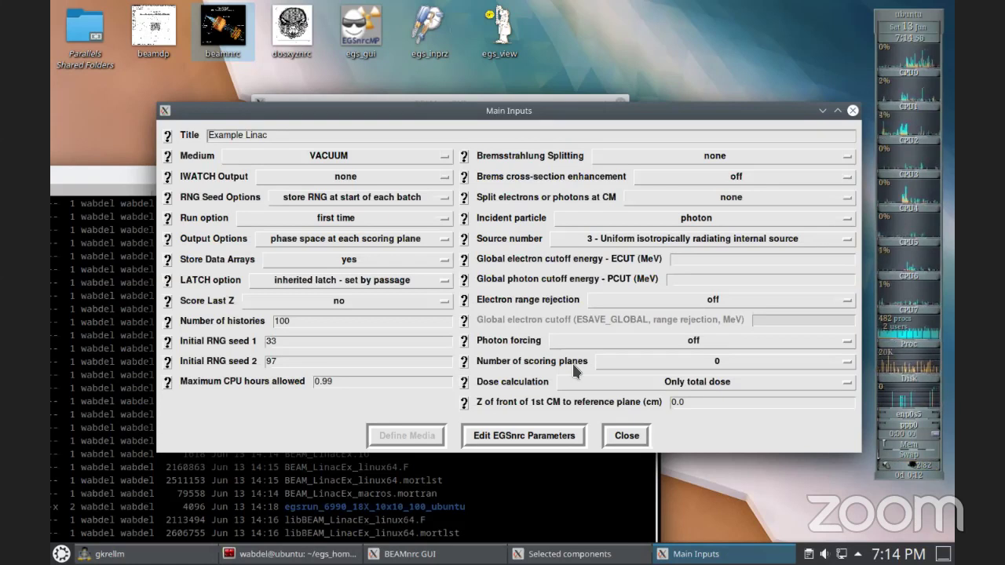
# Step: Close the main inputs and look over the settings of the TARGET slabs component
pyautogui.click(627, 436)
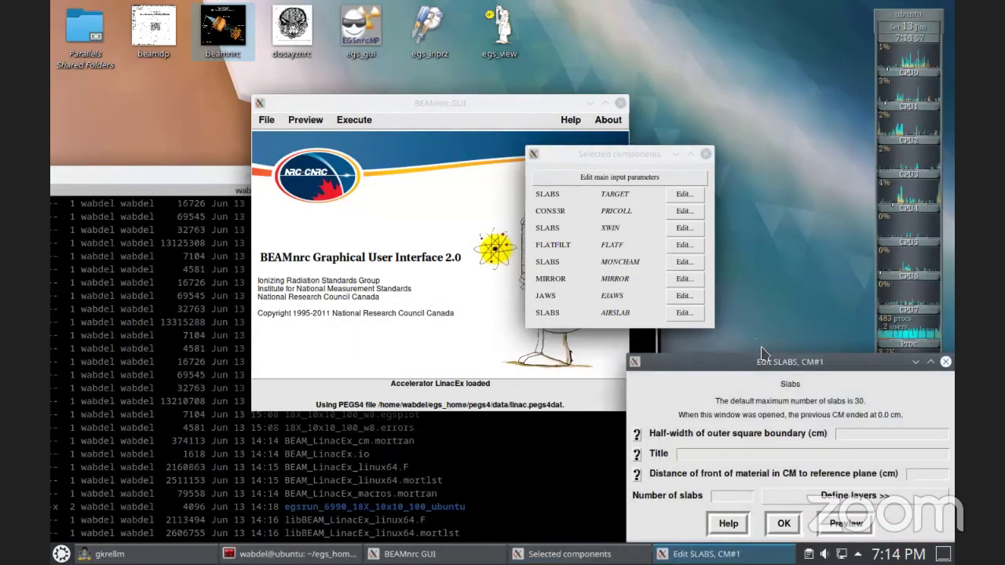
pyautogui.moveTo(769, 337); pyautogui.dragTo(655, 131)
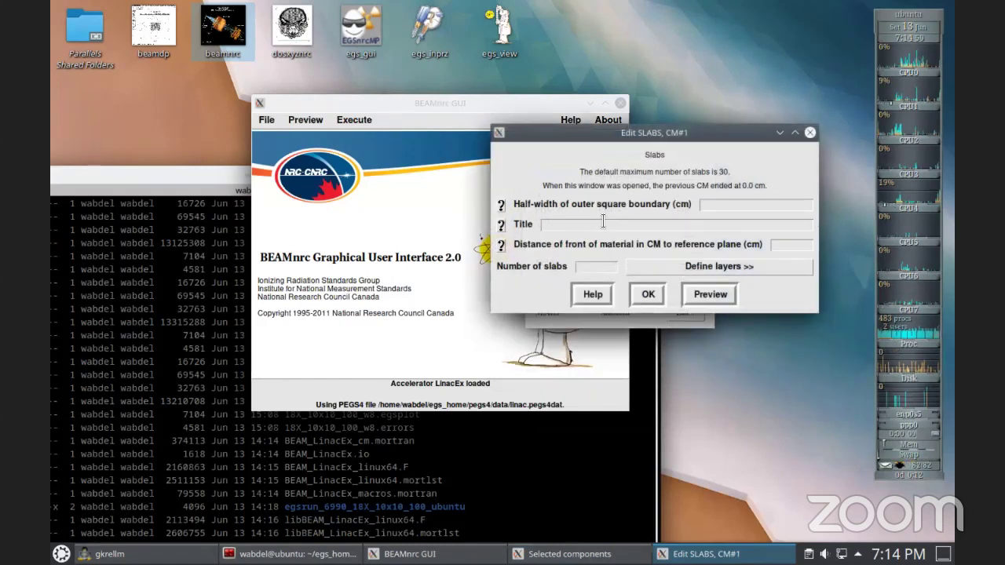
pyautogui.click(647, 295)
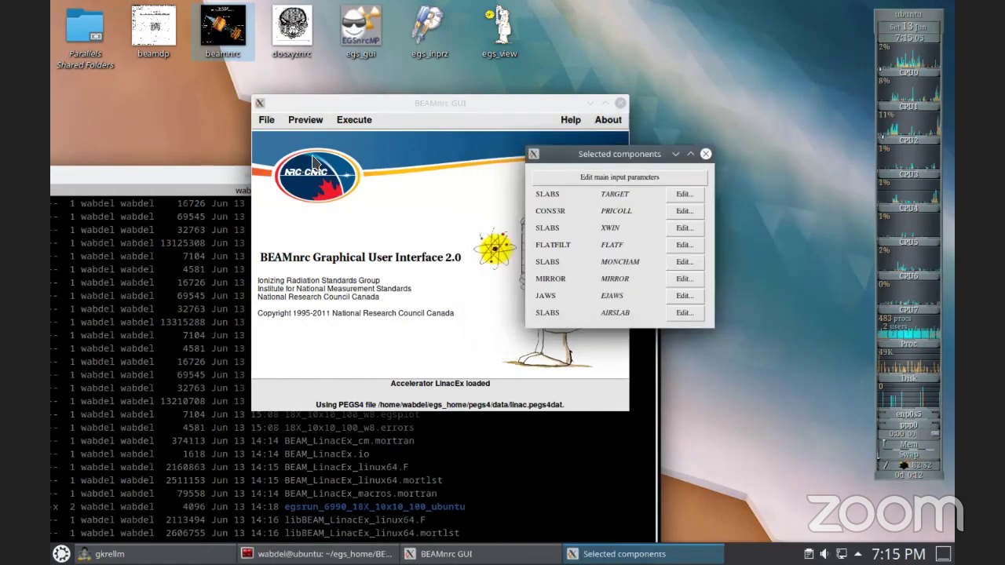
# Step: Try to load the previous input file 18X_10x10_100.egsinp from the BEAM_LinacEx folder into the current session
pyautogui.click(706, 144)
pyautogui.click(268, 126)
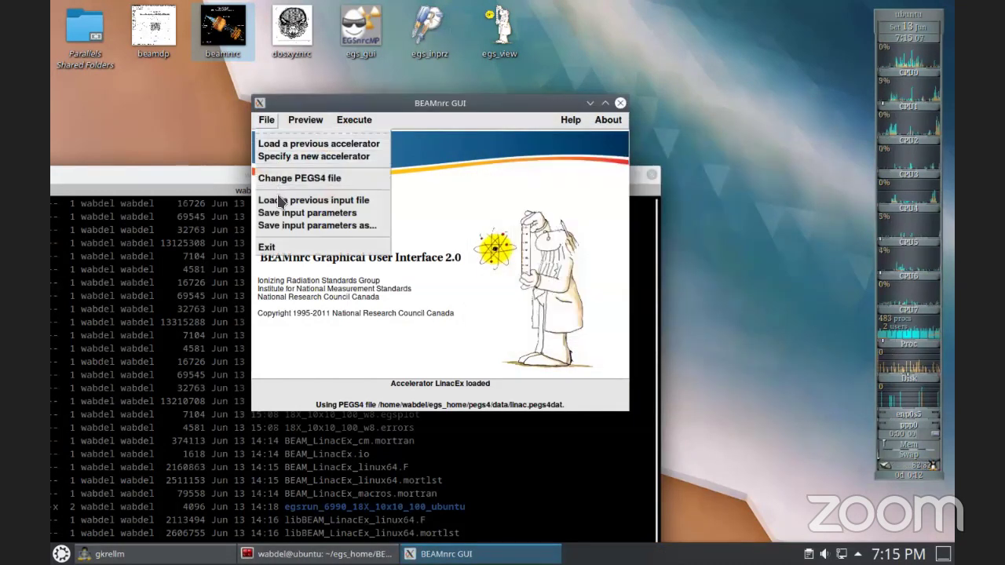
pyautogui.click(313, 200)
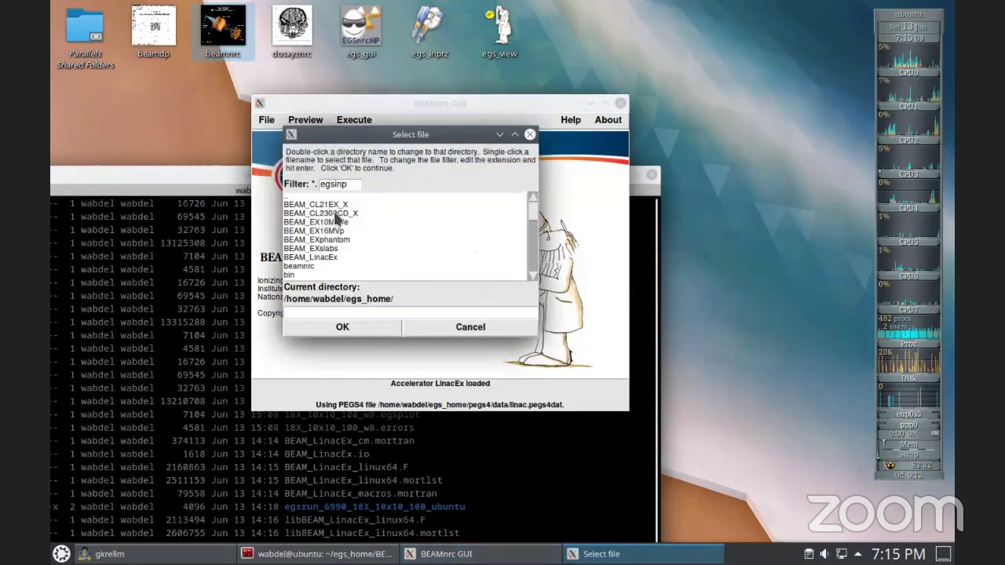
pyautogui.doubleClick(322, 258)
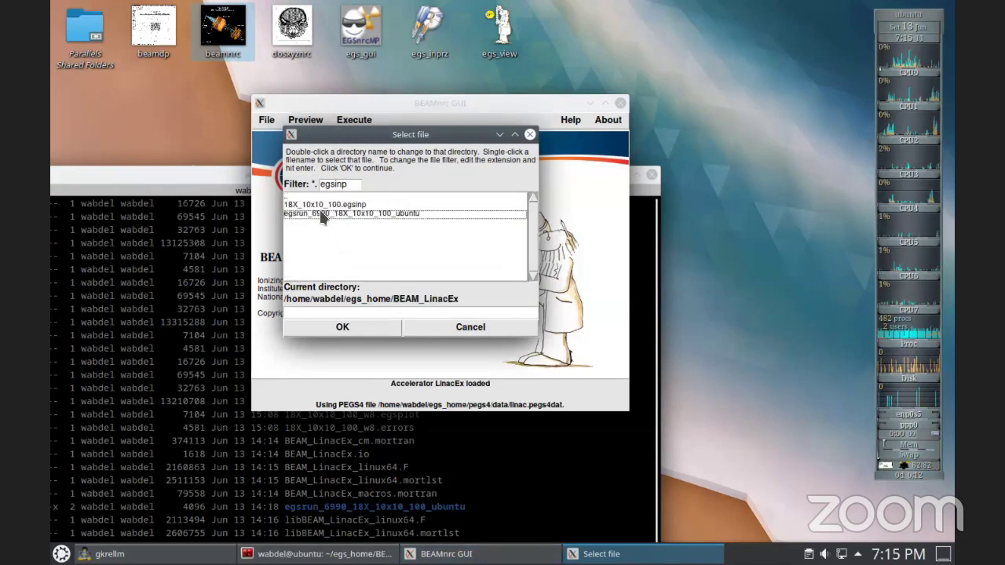
pyautogui.click(345, 326)
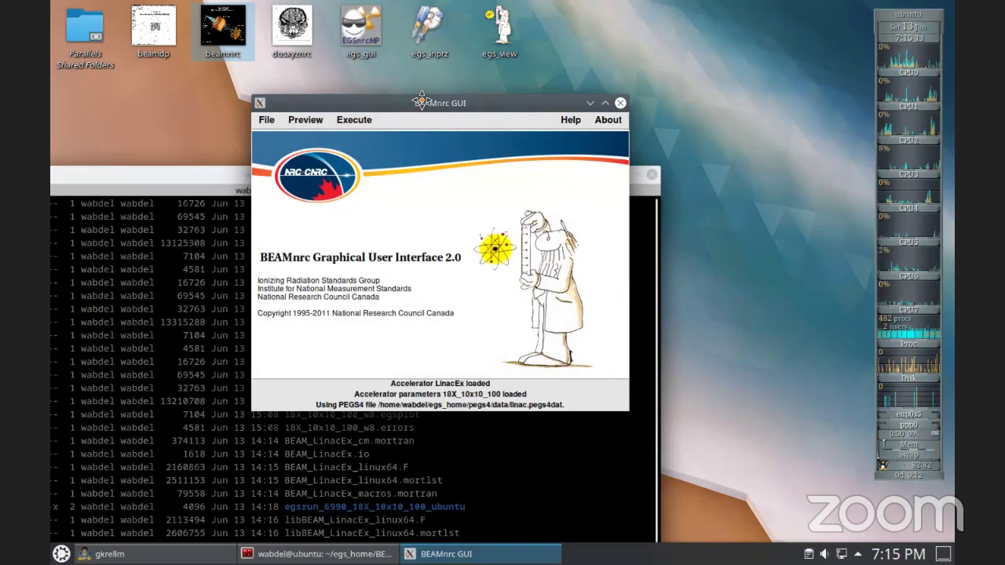
pyautogui.moveTo(393, 105); pyautogui.dragTo(274, 116)
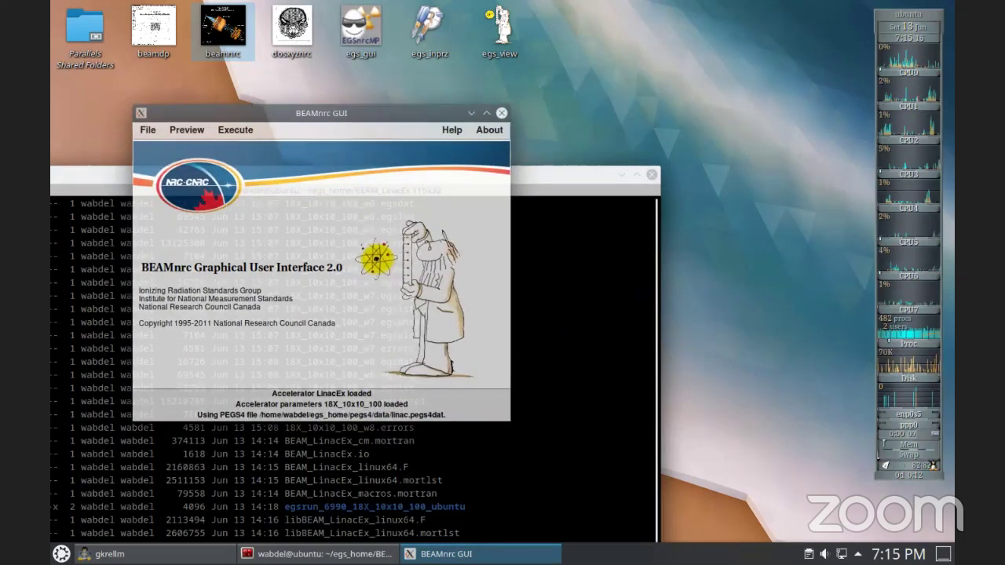
pyautogui.click(444, 553)
pyautogui.click(443, 553)
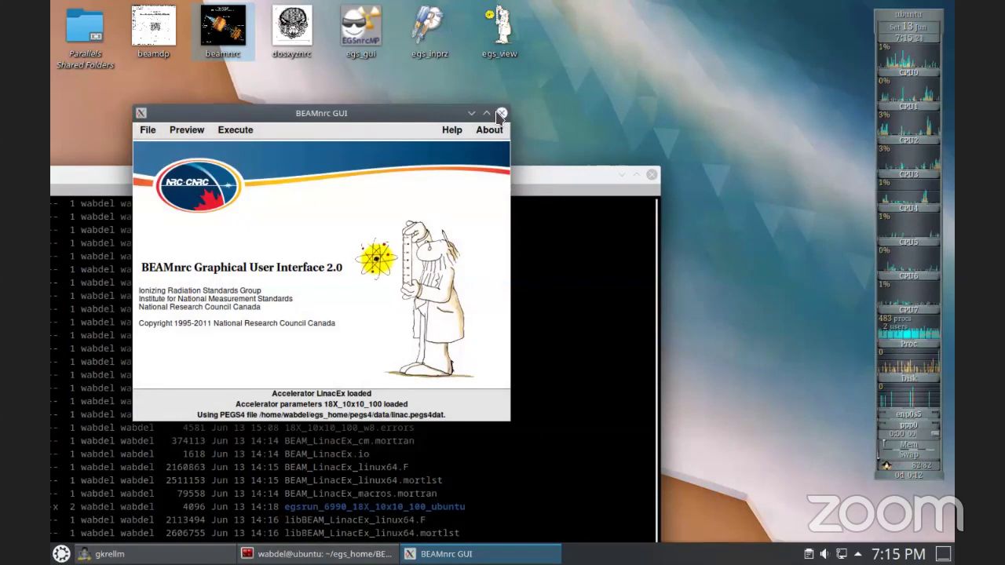
# Step: Restart the BEAMnrc GUI and load the previous input file 18X_10x10_100.egsinp from the BEAM_LinacEx folder
pyautogui.click(501, 113)
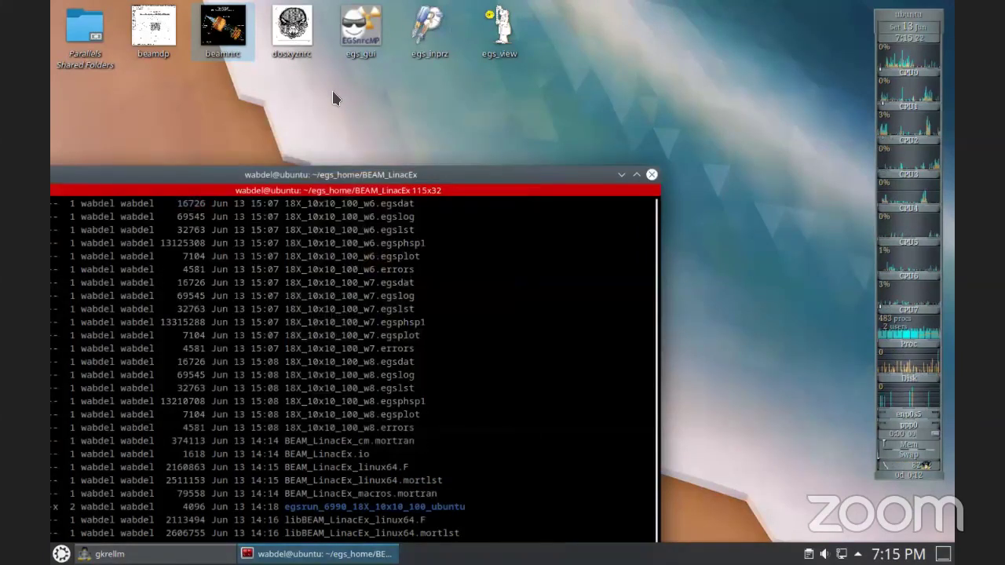
pyautogui.doubleClick(236, 46)
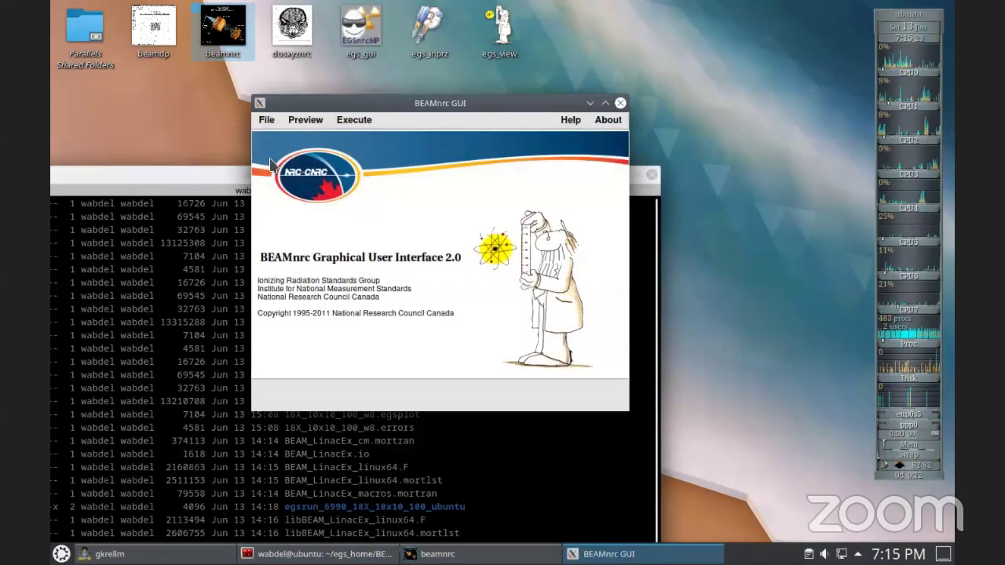
pyautogui.click(266, 119)
pyautogui.click(317, 201)
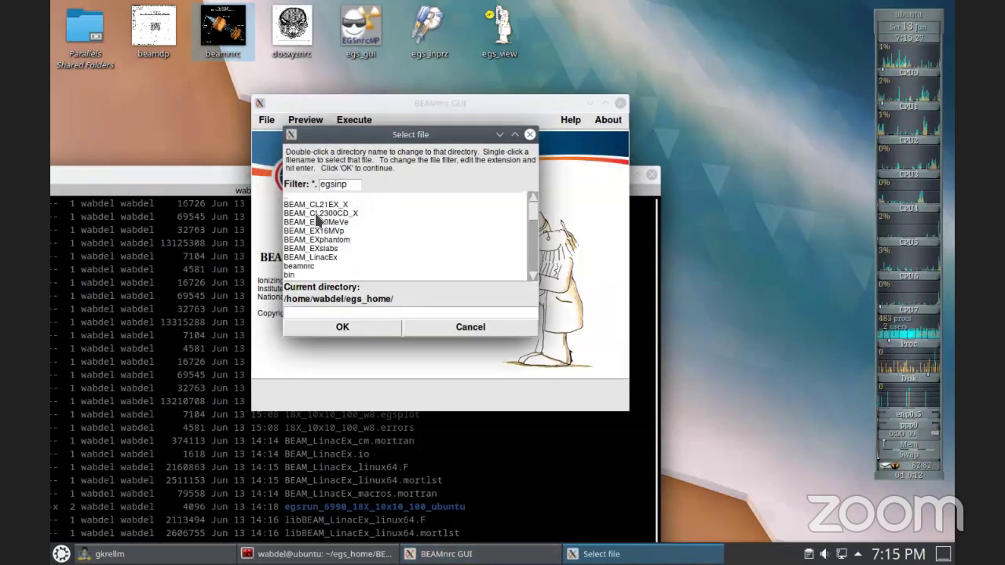
pyautogui.doubleClick(315, 257)
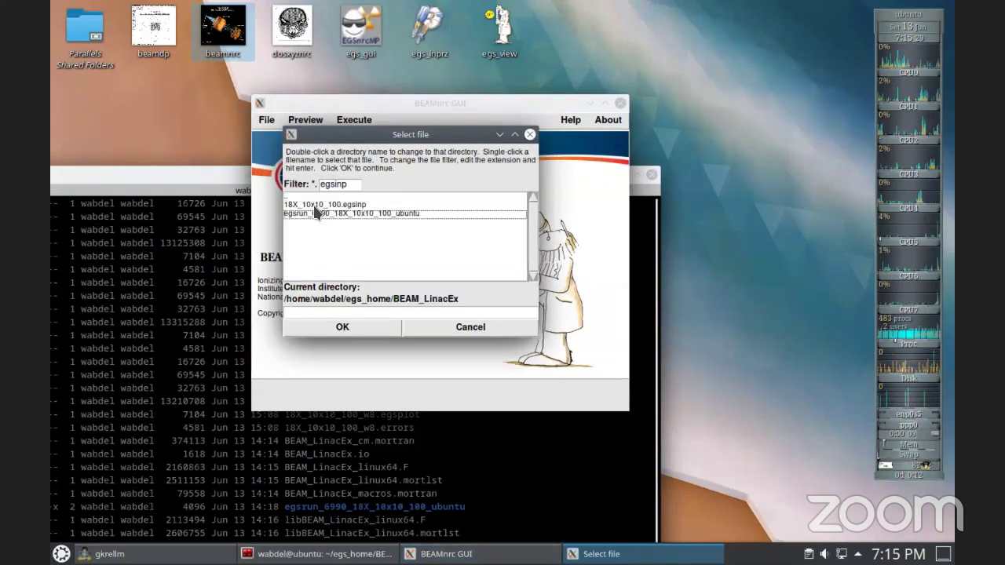
pyautogui.click(318, 204)
pyautogui.click(342, 326)
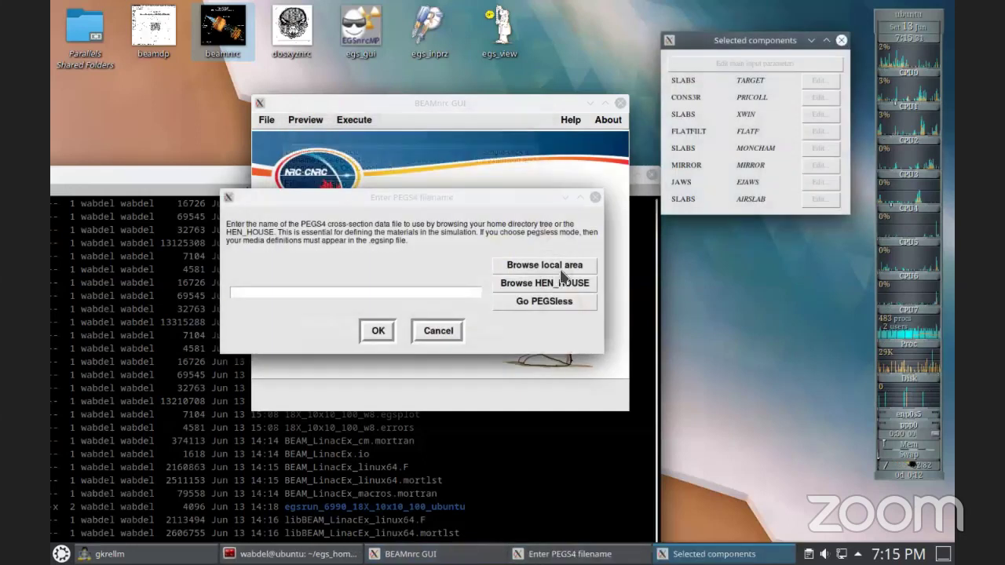
# Step: Choose linac.pegs4dat from the local pegs4/data folder as the PEGS4 file and place the windows side by side
pyautogui.click(556, 266)
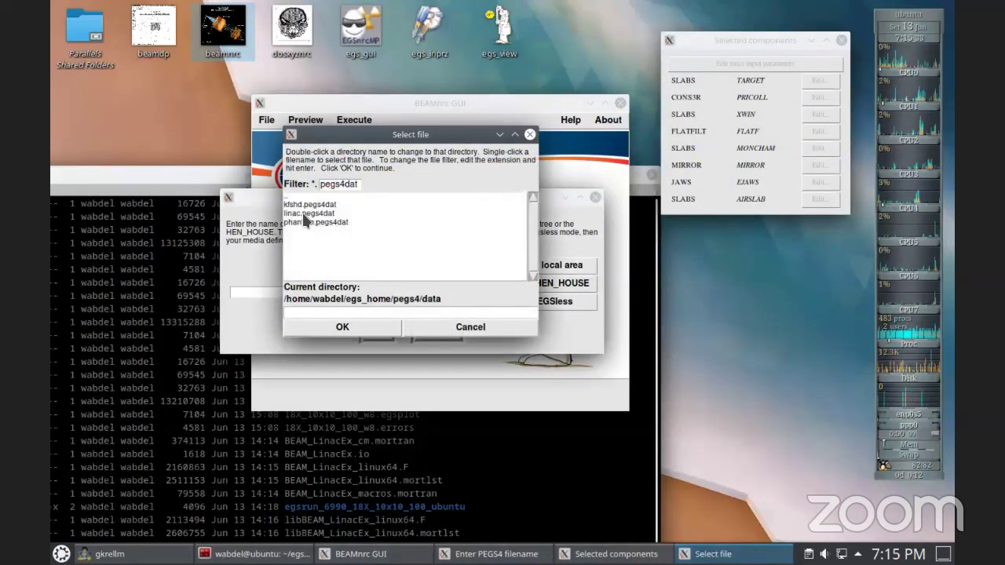
pyautogui.click(307, 214)
pyautogui.click(340, 327)
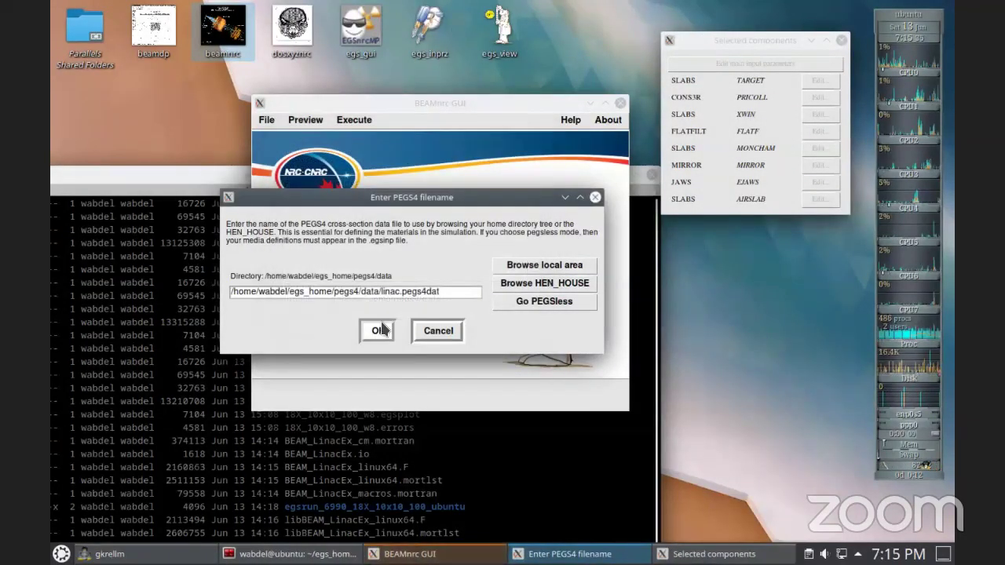
pyautogui.click(380, 330)
pyautogui.click(503, 314)
pyautogui.moveTo(445, 106); pyautogui.dragTo(364, 111)
pyautogui.click(654, 179)
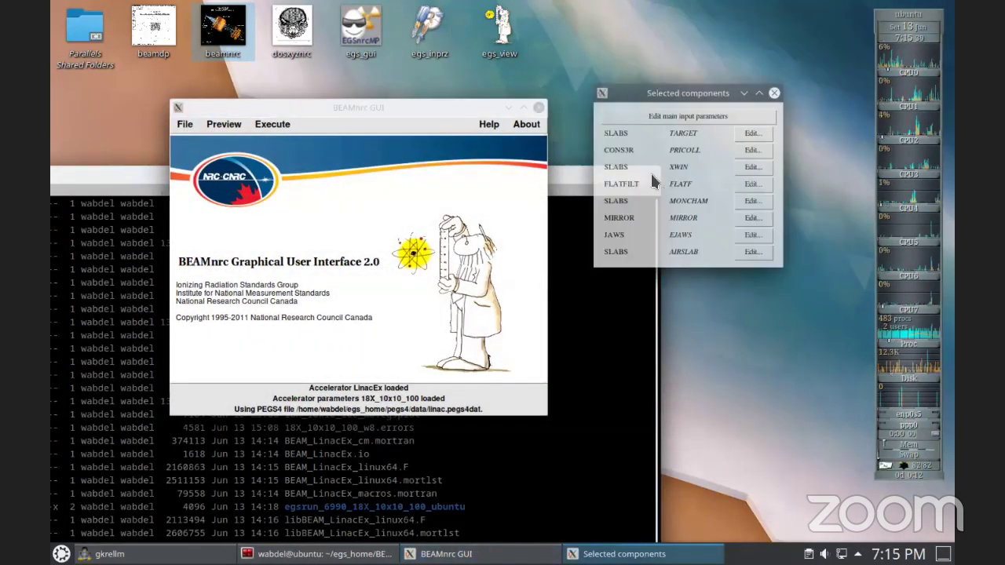
# Step: Review the layer definitions of the TARGET slabs component and preview its geometry
pyautogui.click(738, 159)
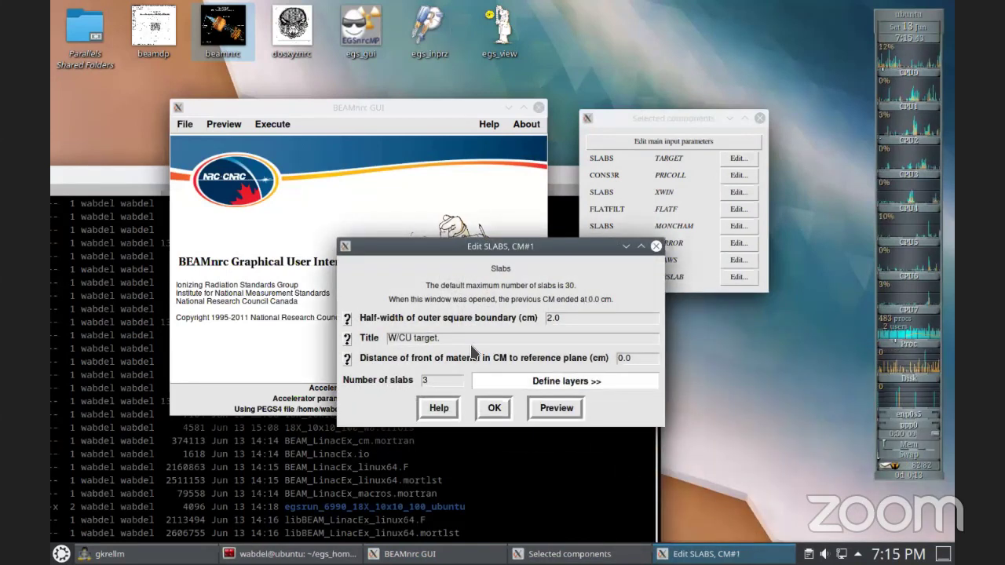
pyautogui.click(550, 380)
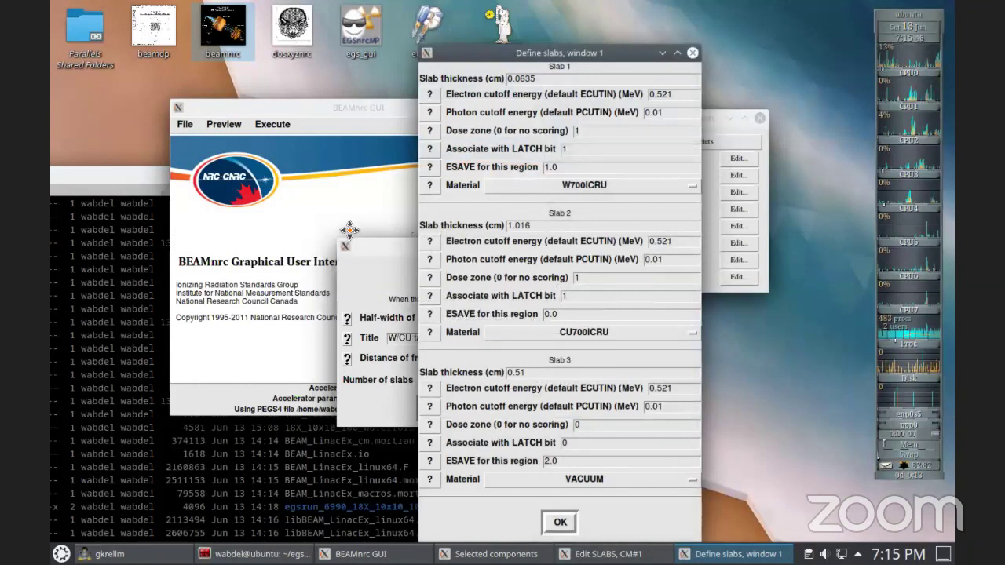
pyautogui.click(353, 244)
pyautogui.click(498, 391)
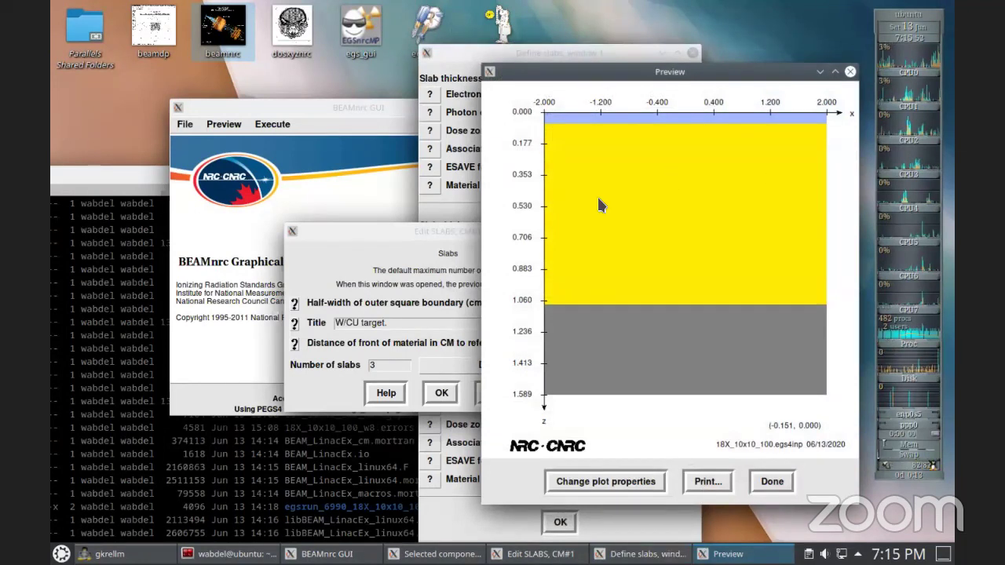
pyautogui.click(766, 478)
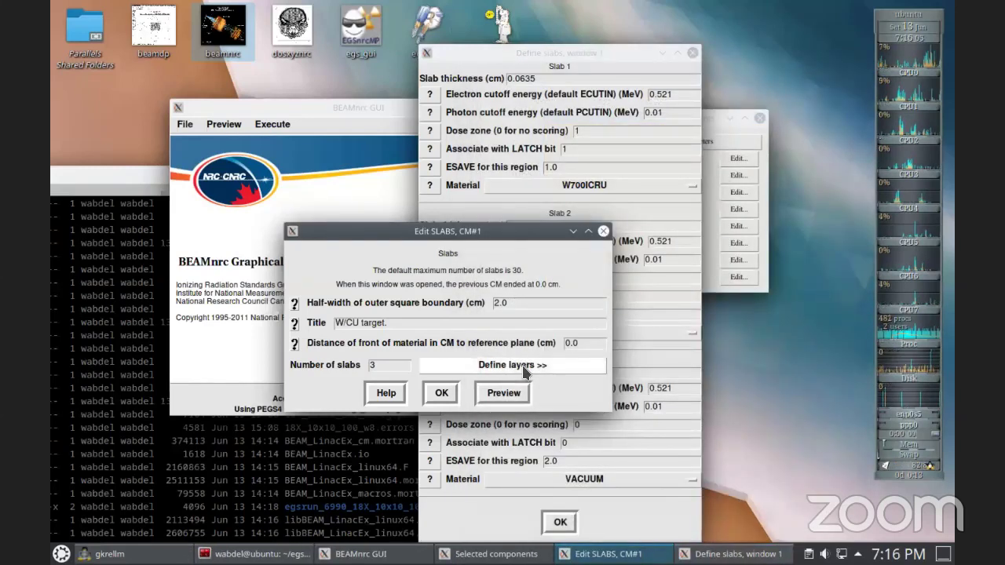
# Step: In the target layers, set slab 1's LATCH bit to 0 and clear its ESAVE, slab 2's dose zone and LATCH bit, and slab 3's ESAVE
pyautogui.click(522, 365)
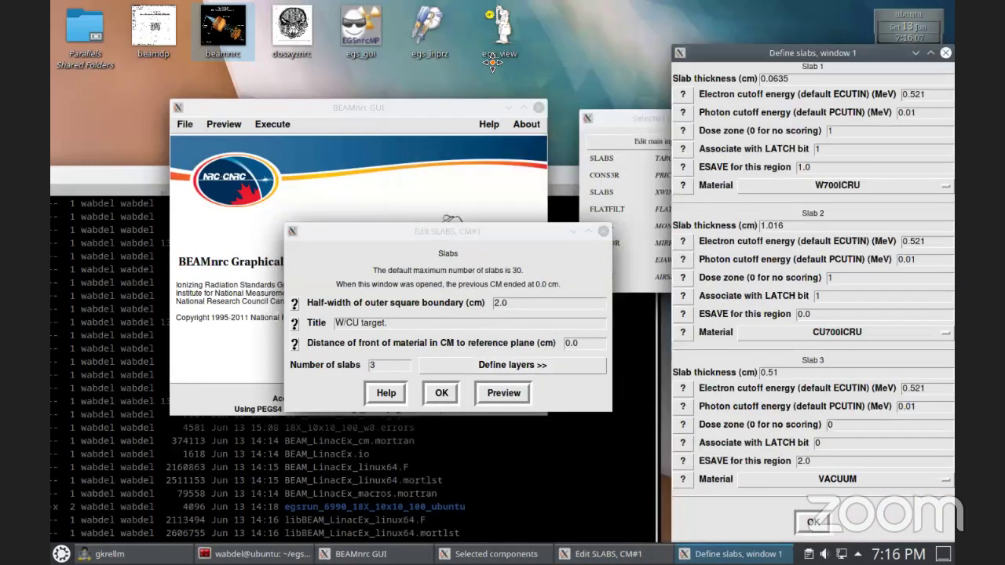
pyautogui.moveTo(747, 52); pyautogui.dragTo(492, 52)
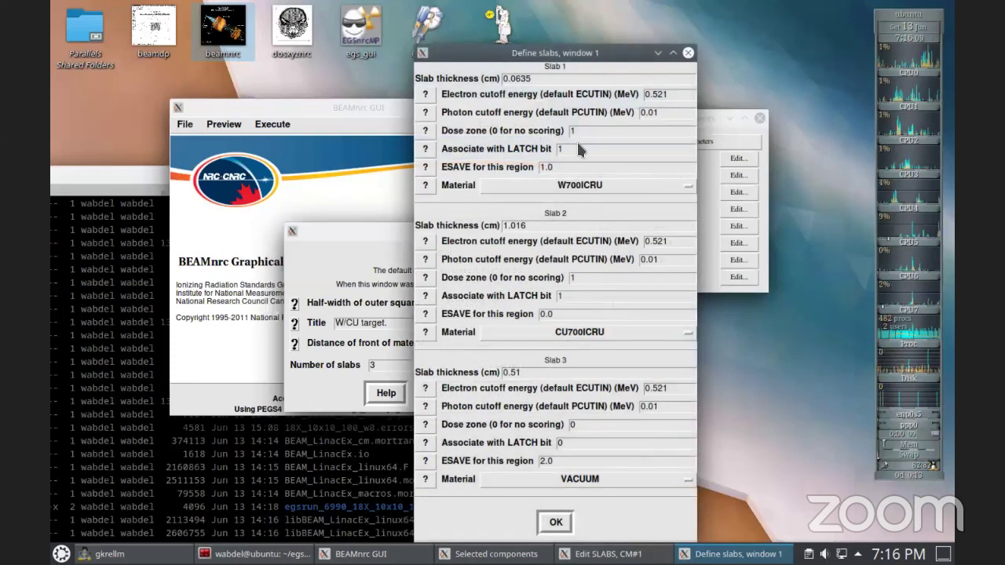
pyautogui.moveTo(561, 149); pyautogui.dragTo(554, 198)
pyautogui.press('BackSpace')
pyautogui.write('0')
pyautogui.press('BackSpace')
pyautogui.moveTo(580, 277); pyautogui.dragTo(558, 297)
pyautogui.press('BackSpace')
pyautogui.press('BackSpace')
pyautogui.moveTo(570, 463); pyautogui.dragTo(495, 462)
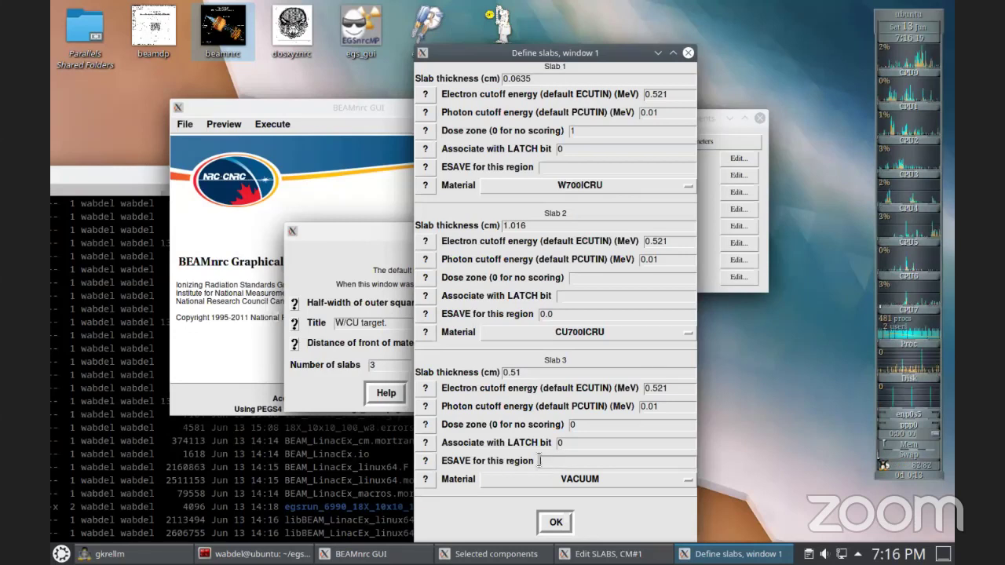
# Step: Set the dose zone of all three target slabs to 5 and accept the layers and the component
pyautogui.click(614, 139)
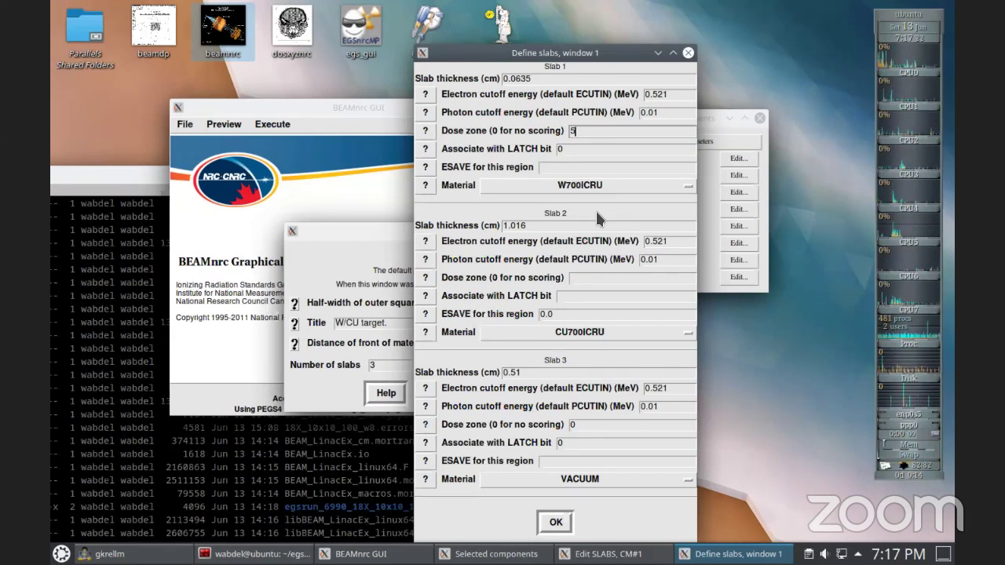
pyautogui.click(590, 280)
pyautogui.write('5')
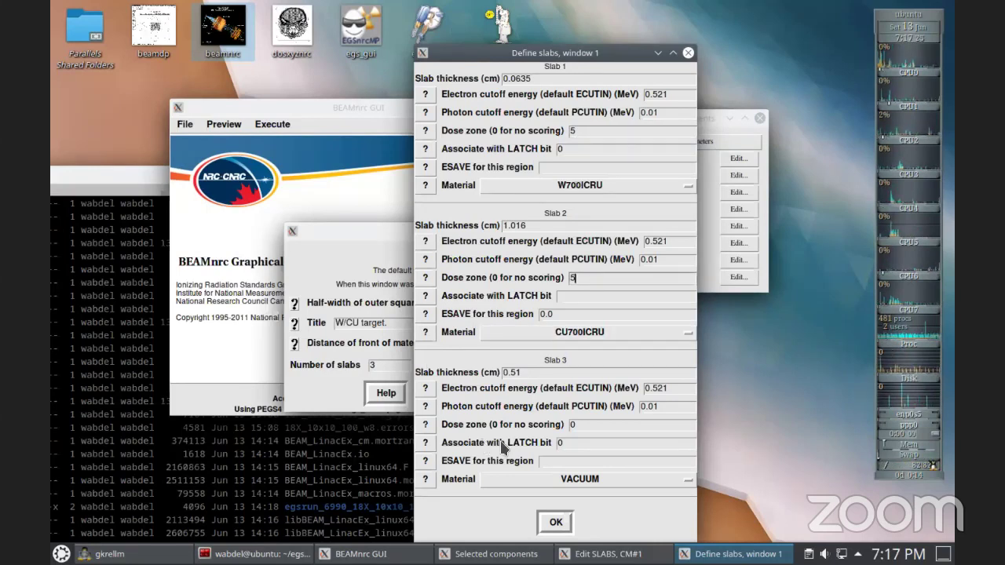
pyautogui.doubleClick(594, 427)
pyautogui.write('5')
pyautogui.click(573, 463)
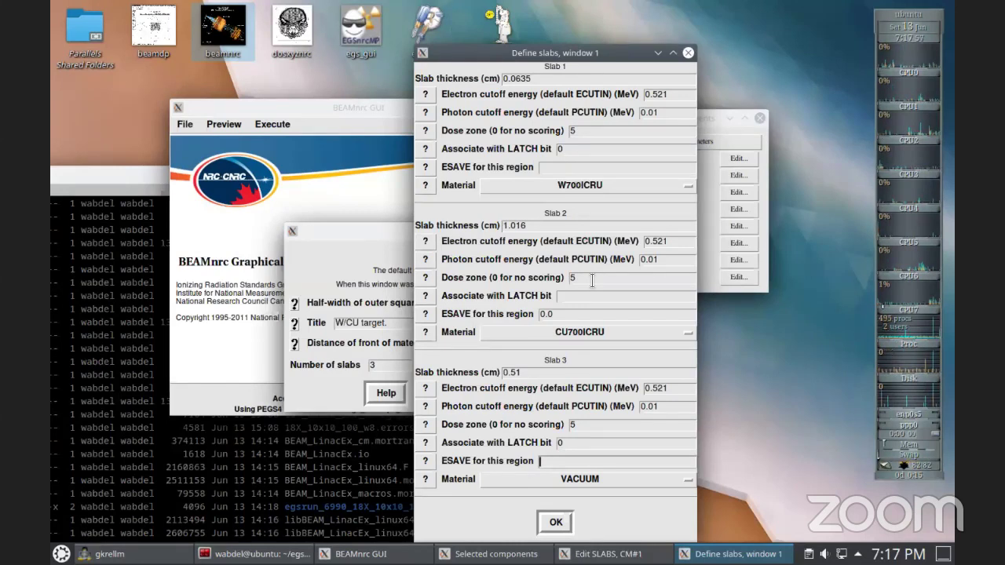
pyautogui.moveTo(591, 280); pyautogui.dragTo(557, 286)
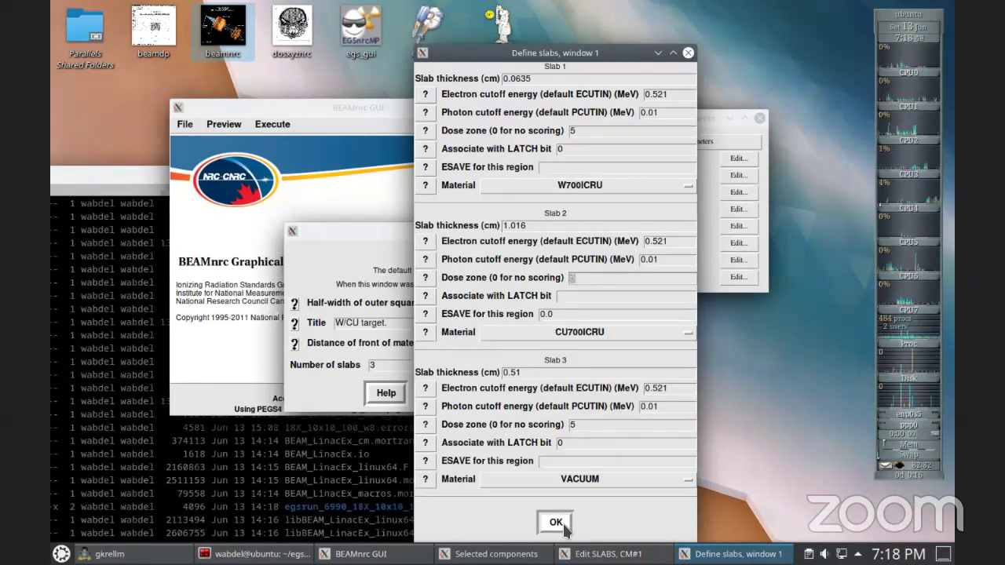
pyautogui.click(564, 527)
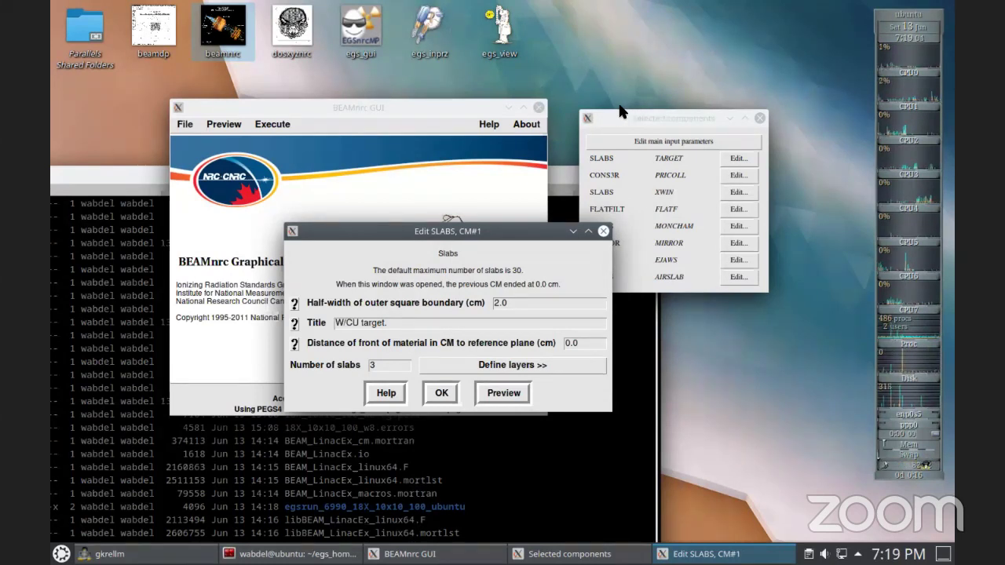
pyautogui.click(448, 400)
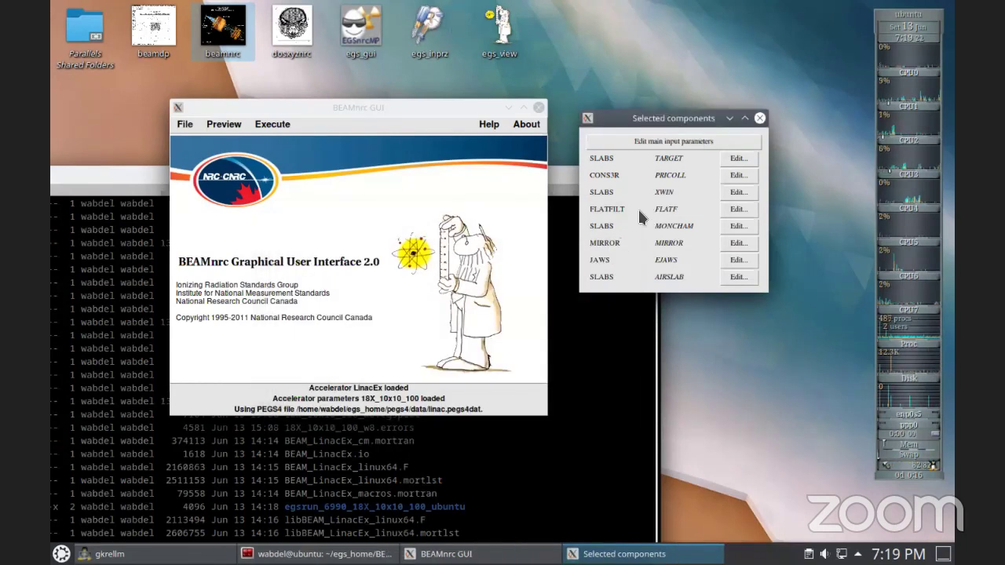
# Step: Review the layer definitions of the MONCHAM monitor chamber component and preview its geometry
pyautogui.click(734, 225)
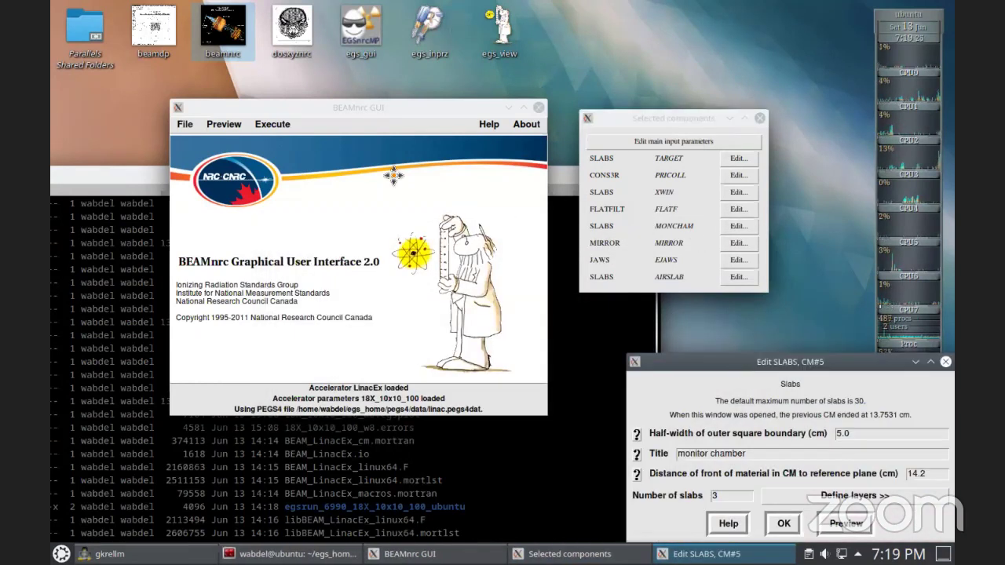
pyautogui.click(348, 154)
pyautogui.moveTo(397, 236); pyautogui.dragTo(372, 224)
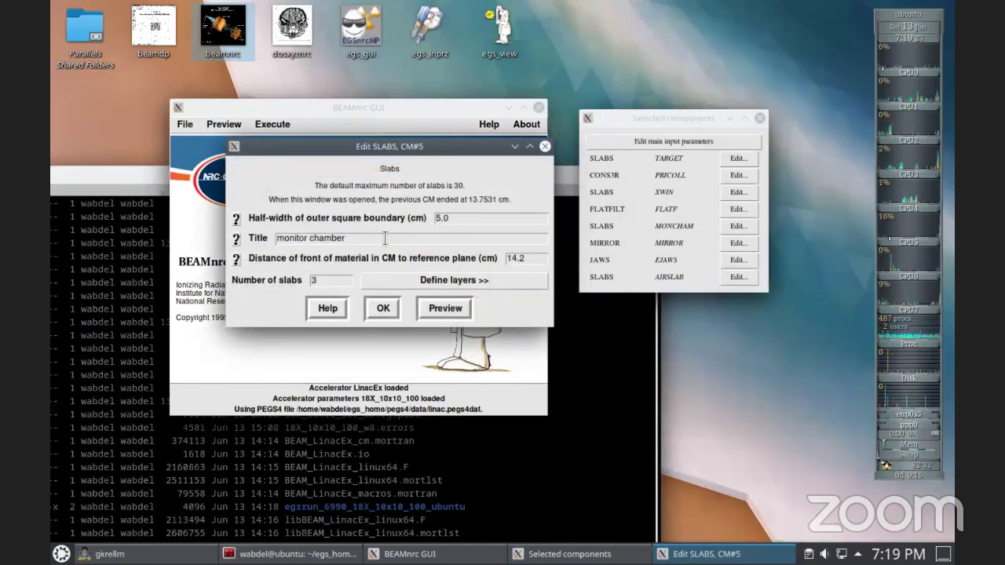
pyautogui.click(431, 280)
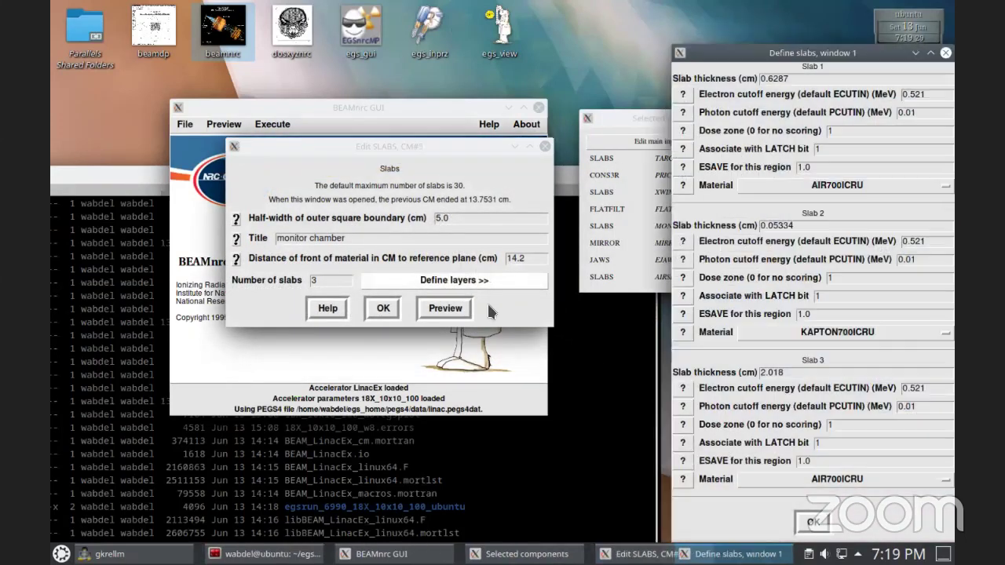
pyautogui.click(444, 307)
pyautogui.moveTo(667, 10); pyautogui.dragTo(513, 70)
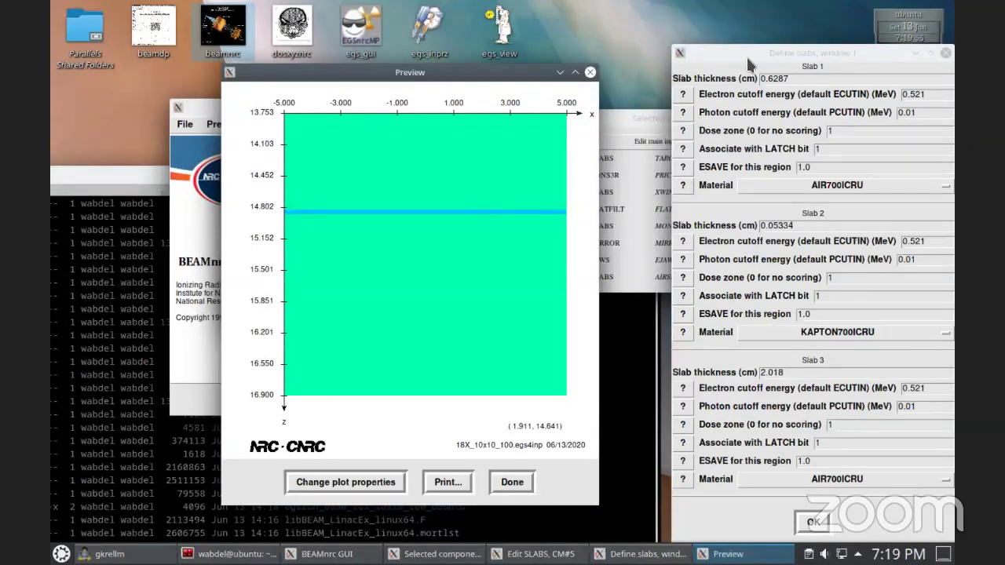
# Step: In the monitor chamber layers, set slab 1's dose zone to 5, clear its LATCH bit, and accept the layers and the component
pyautogui.click(755, 163)
pyautogui.hotkey('shift', 'Tab')
pyautogui.write('5')
pyautogui.press('Tab')
pyautogui.press('BackSpace')
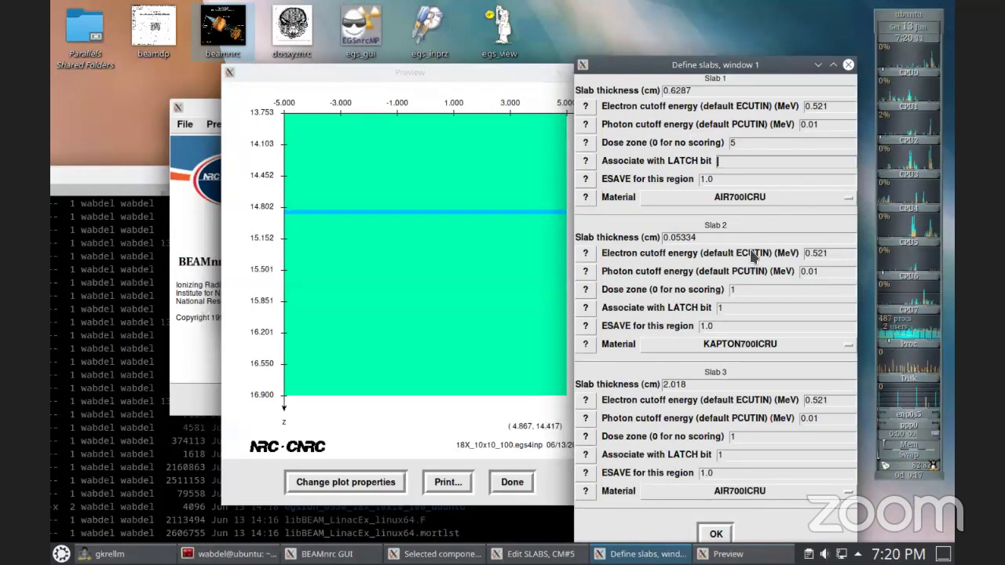
pyautogui.click(720, 534)
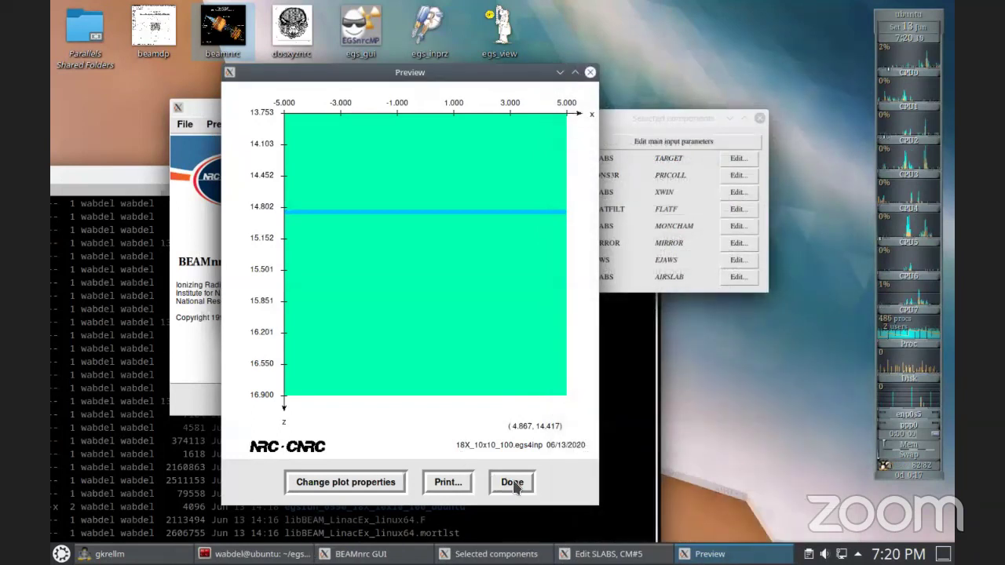
pyautogui.click(512, 482)
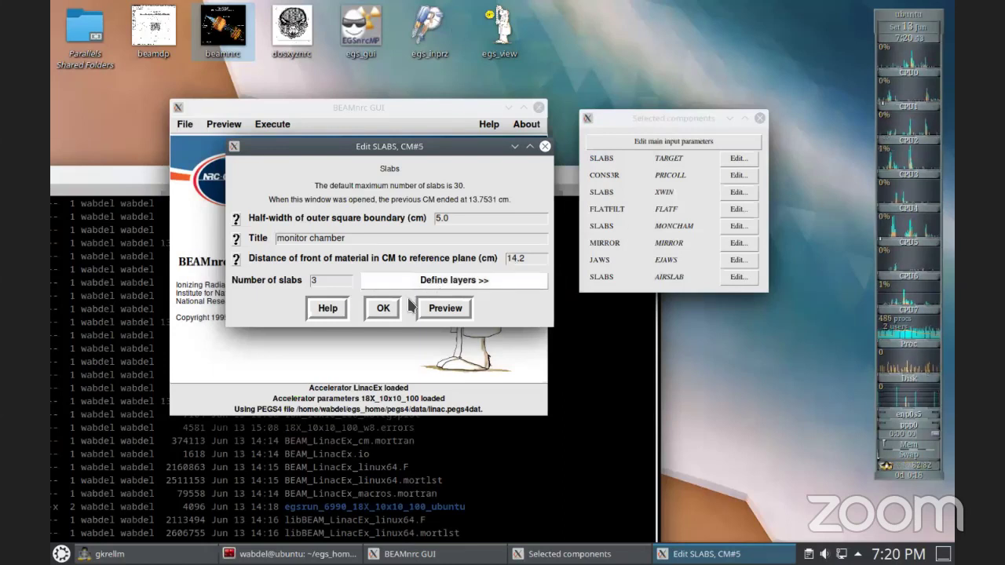
pyautogui.click(399, 308)
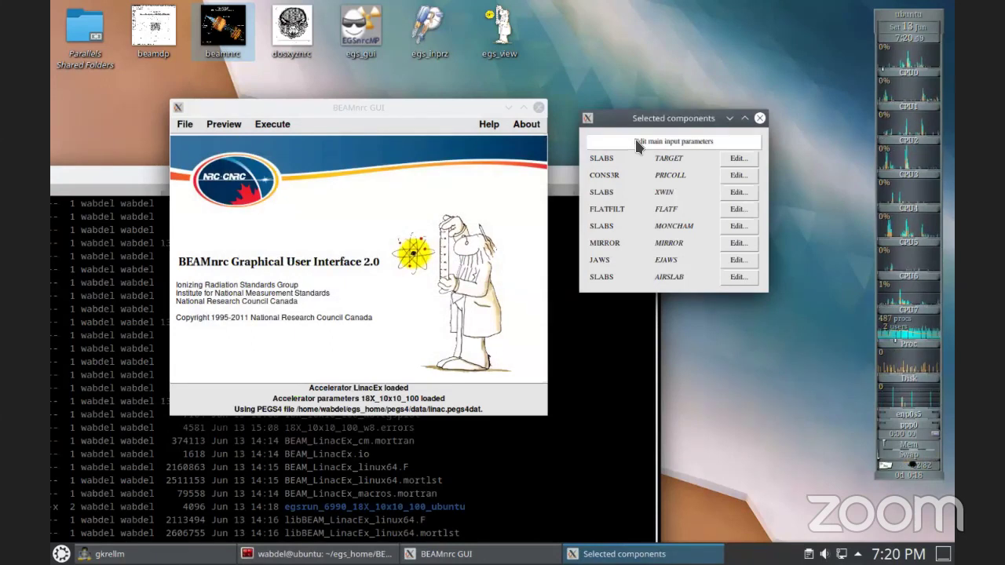
# Step: Preview the whole accelerator in the xz view and inspect its geometry from the target down to the 100 cm plane
pyautogui.click(639, 143)
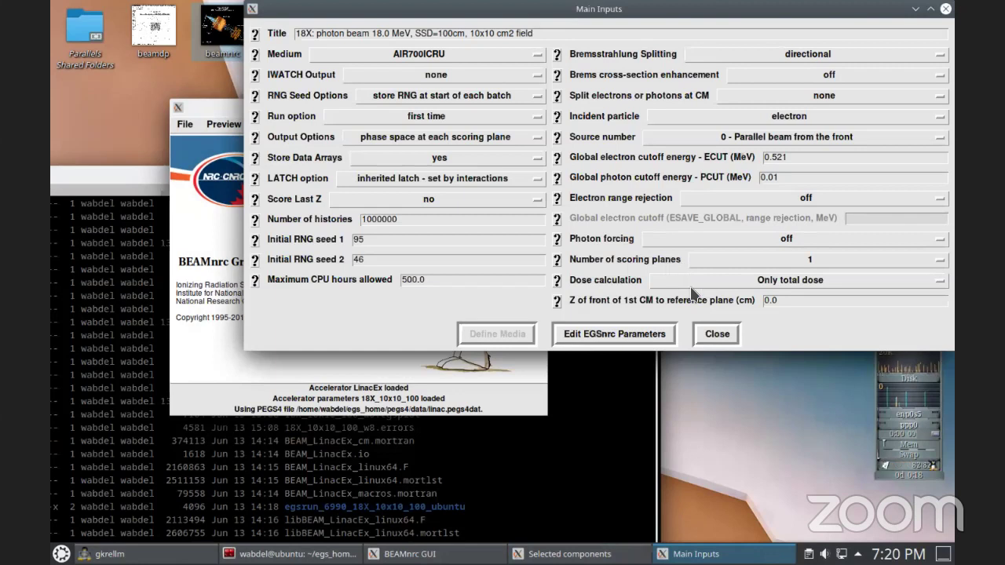
pyautogui.click(224, 124)
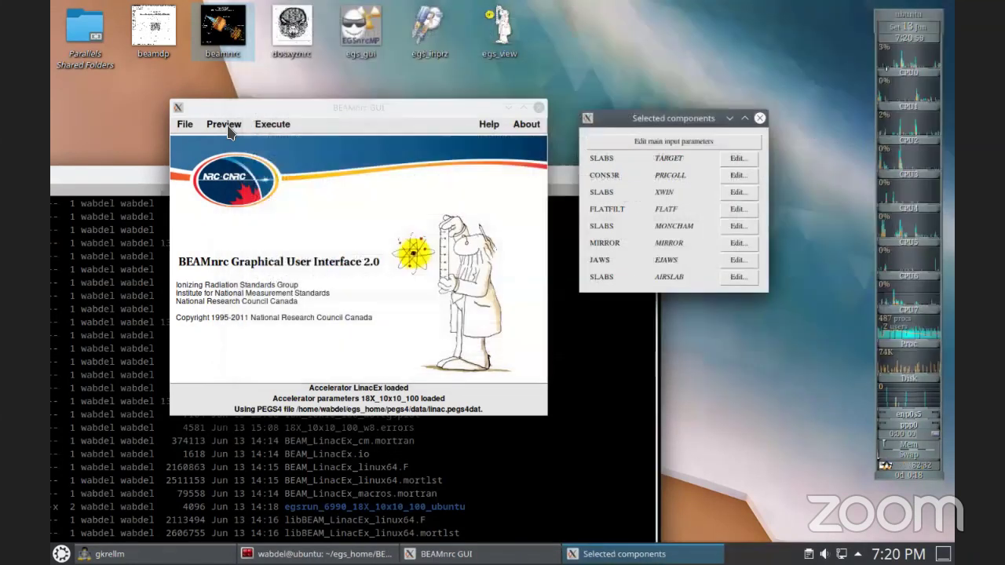
pyautogui.click(249, 149)
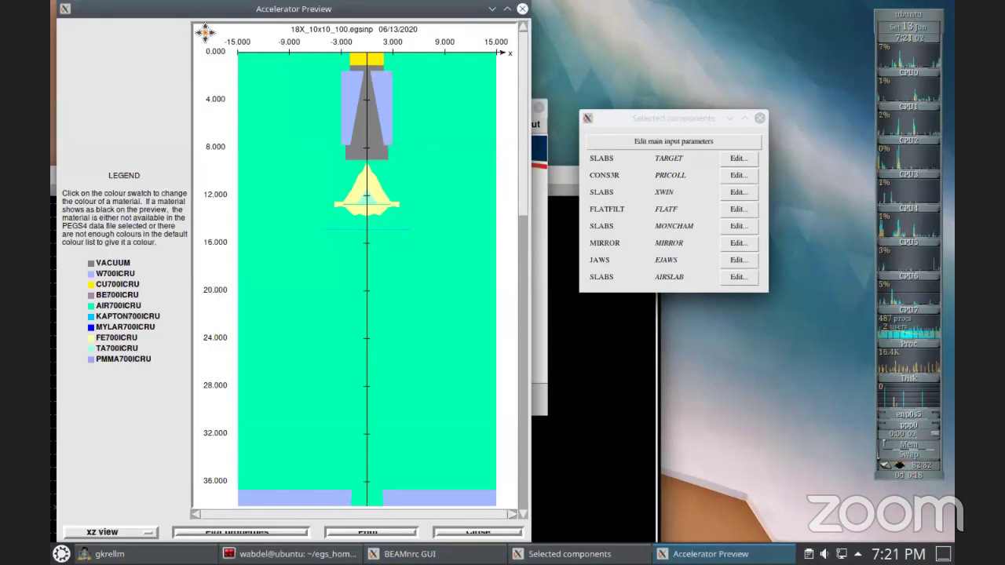
pyautogui.moveTo(204, 32); pyautogui.dragTo(437, 143)
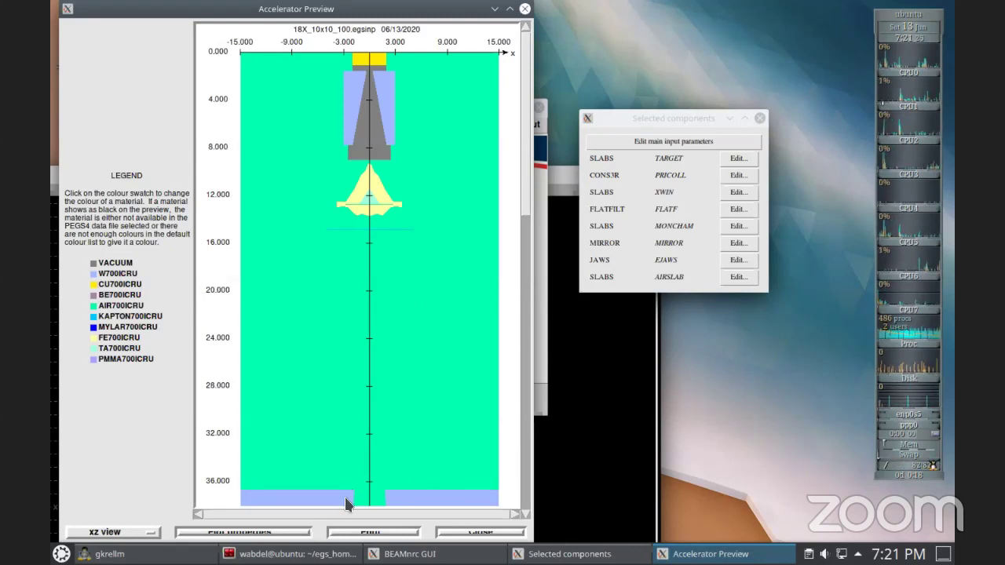
pyautogui.moveTo(525, 195); pyautogui.dragTo(522, 384)
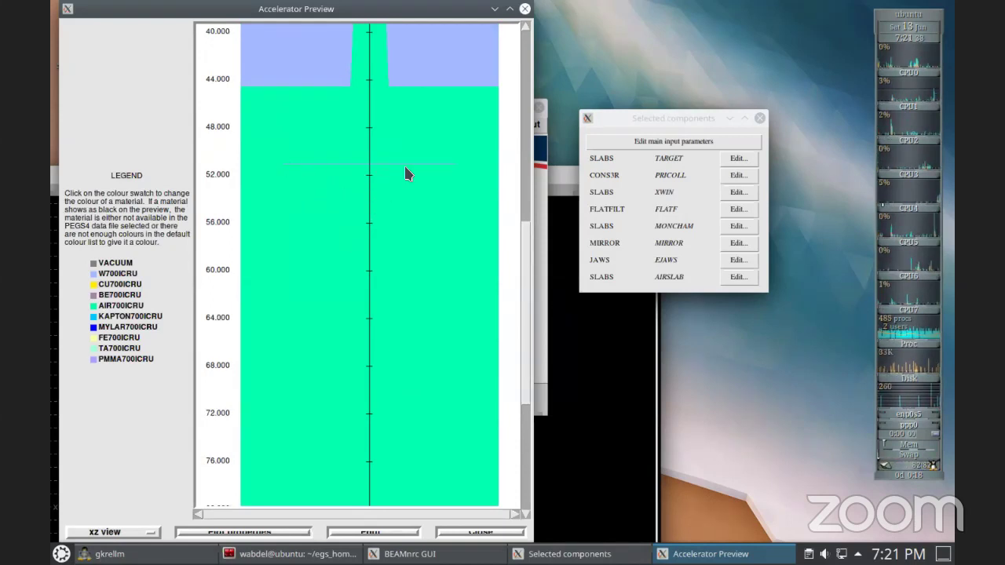
pyautogui.moveTo(525, 254); pyautogui.dragTo(520, 420)
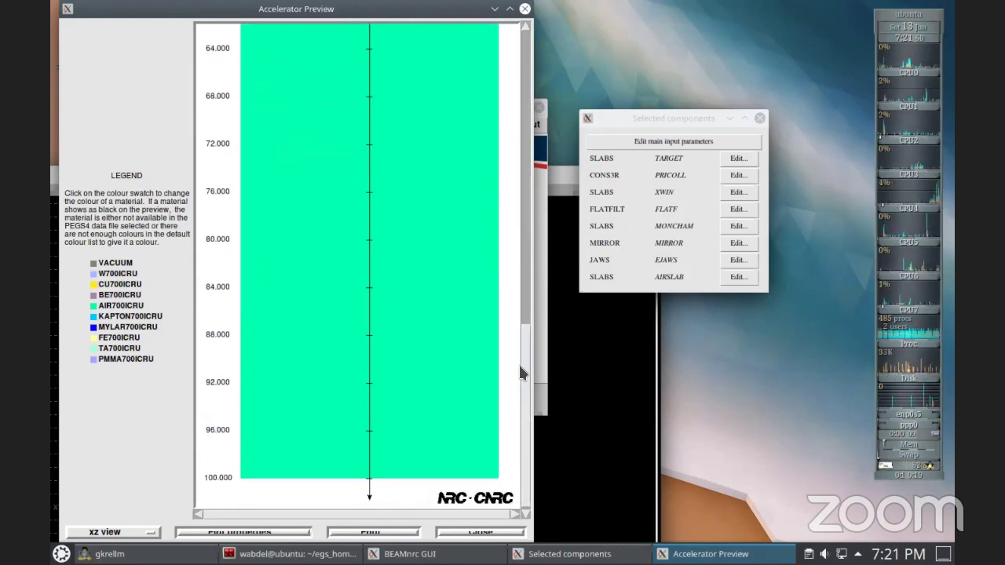
pyautogui.moveTo(524, 362); pyautogui.dragTo(502, 63)
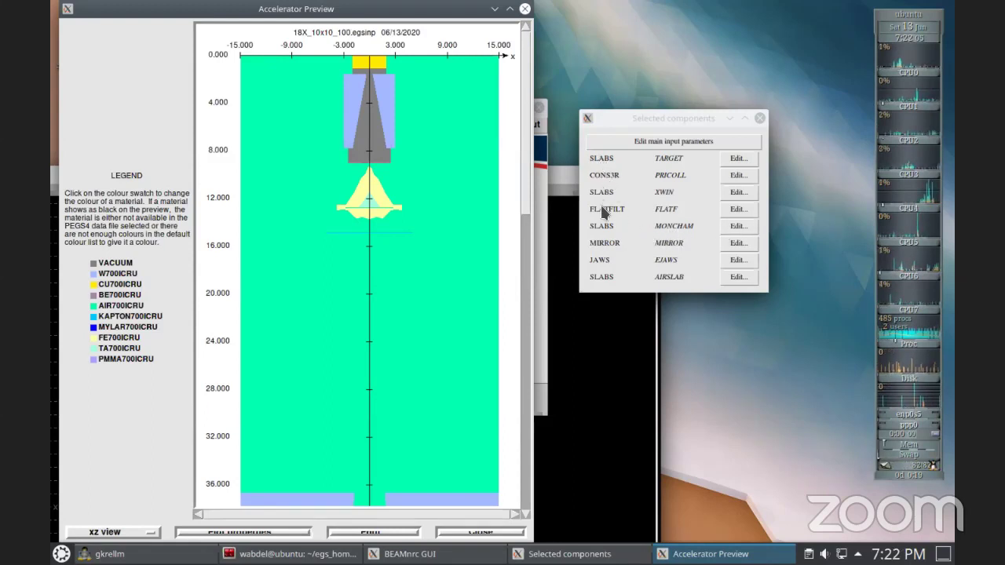
# Step: In the main inputs, keep one scoring plane and assign scoring plane 1 to component module 5
pyautogui.click(673, 141)
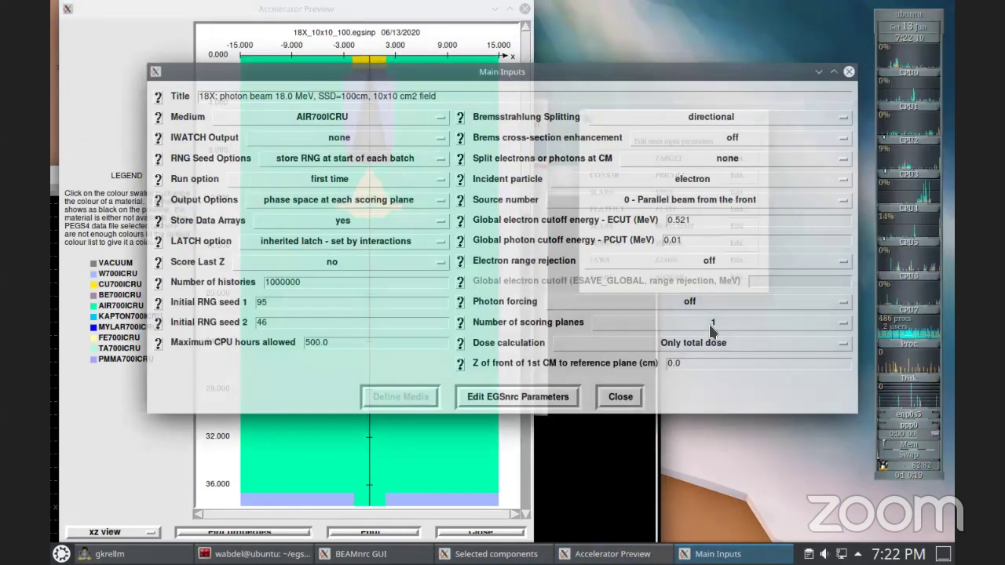
pyautogui.click(711, 329)
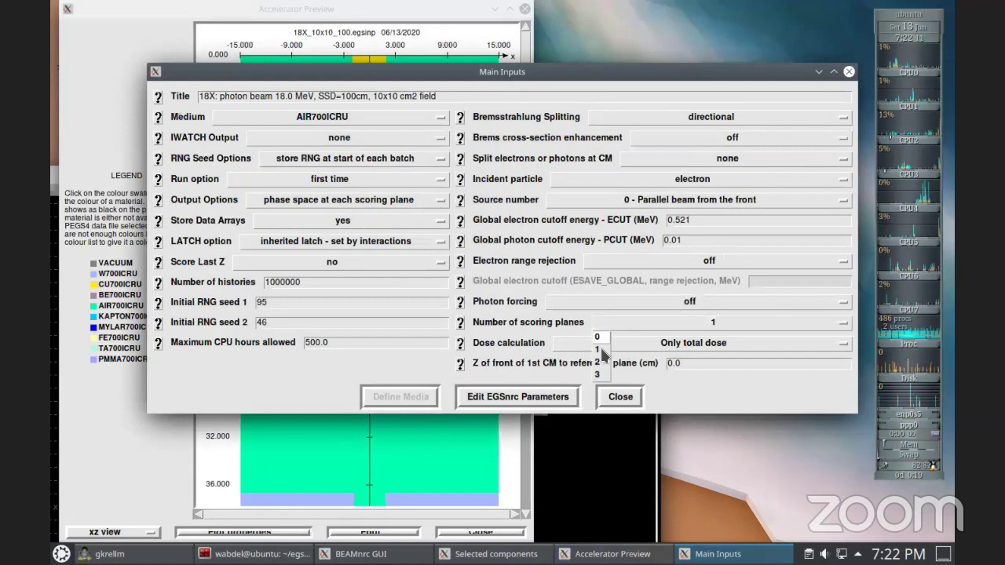
pyautogui.click(609, 335)
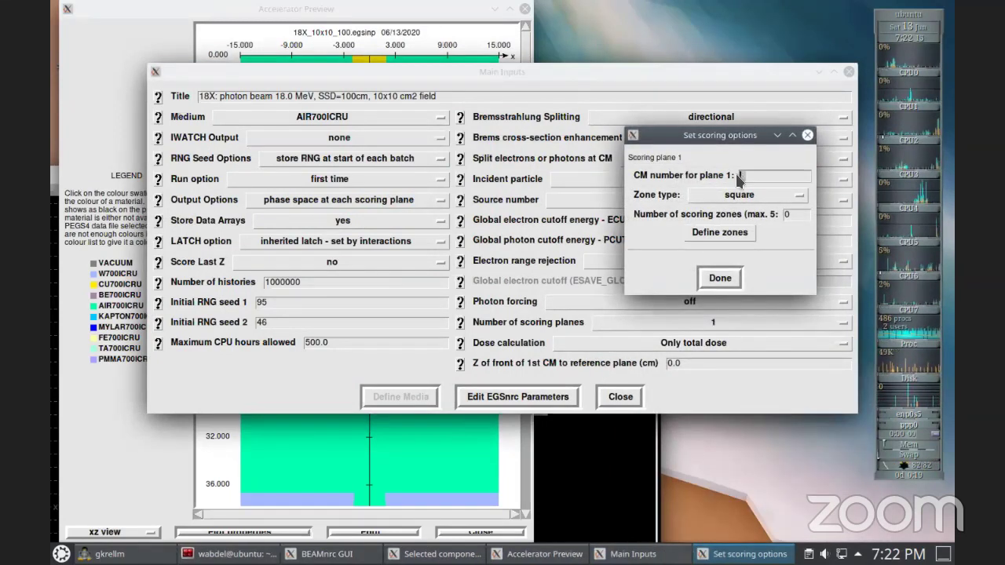
pyautogui.write('5')
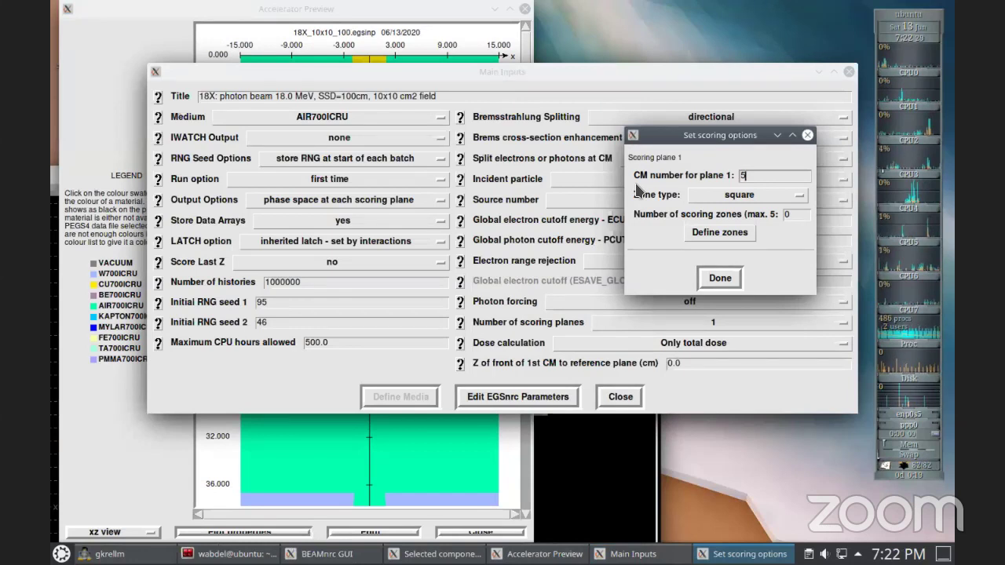
pyautogui.click(720, 278)
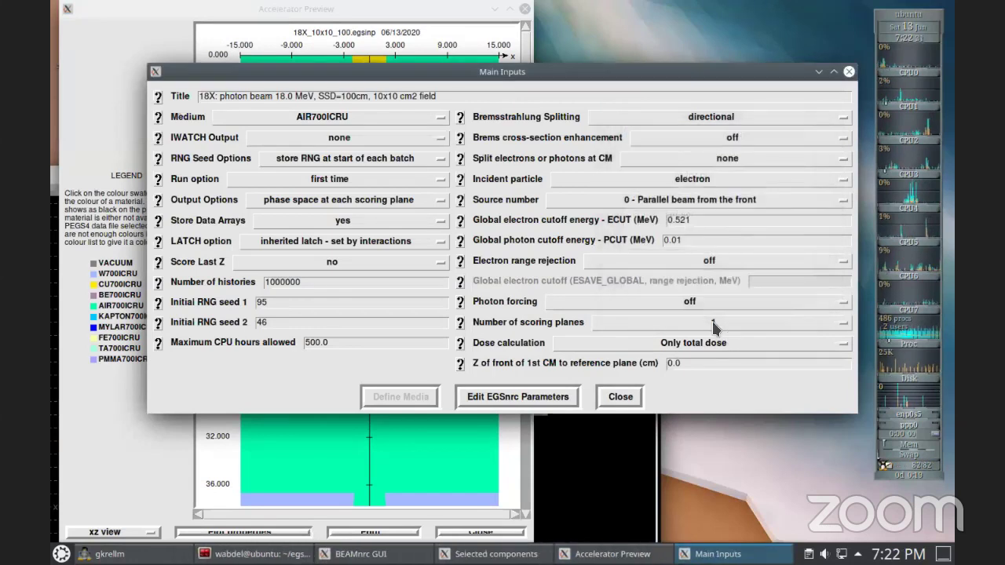
# Step: Review the options of scoring plane 1 and close the main inputs
pyautogui.click(711, 321)
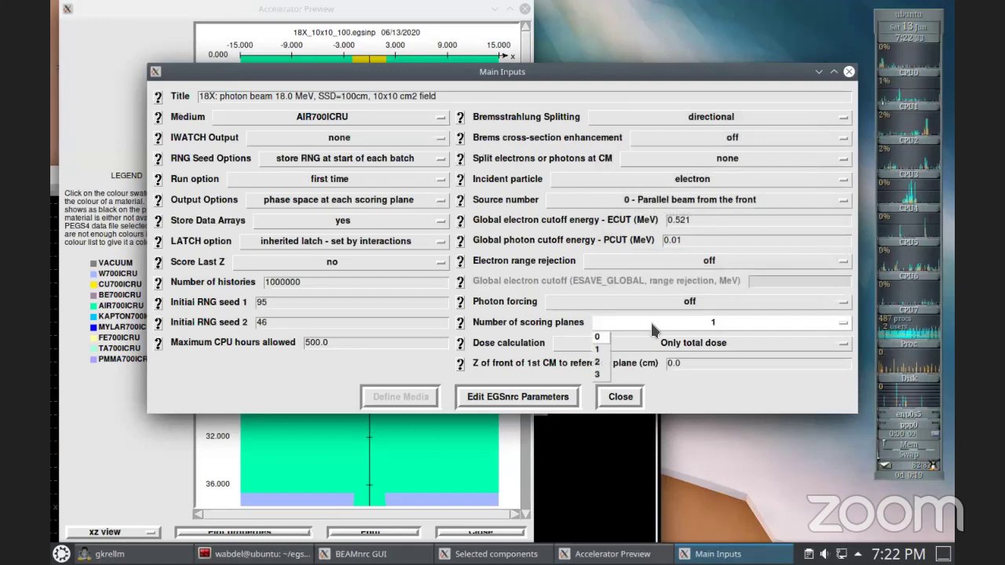
pyautogui.click(599, 349)
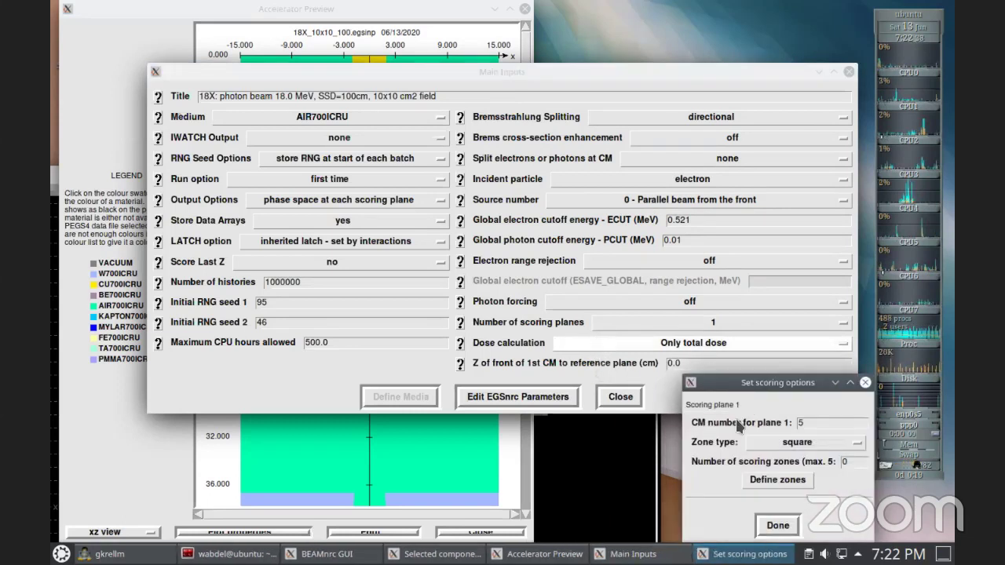
pyautogui.click(775, 524)
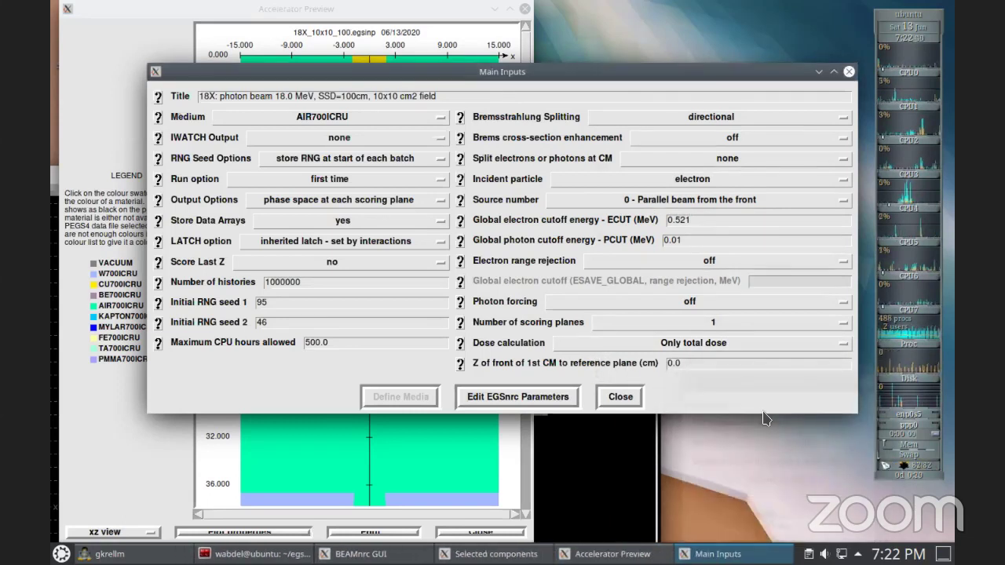
pyautogui.click(630, 397)
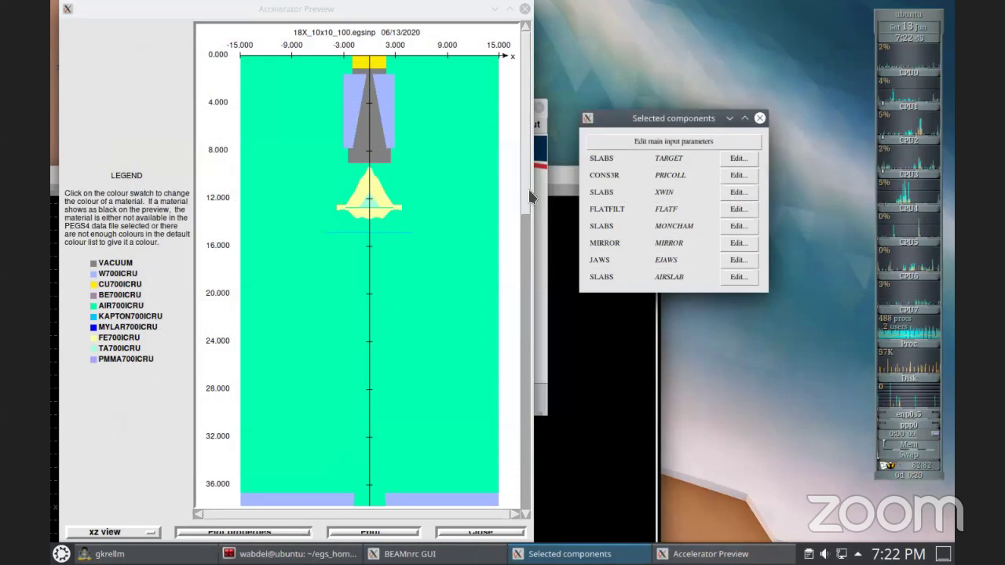
# Step: Examine the accelerator preview from the jaws down to the end of the air slab at 100 cm
pyautogui.click(524, 248)
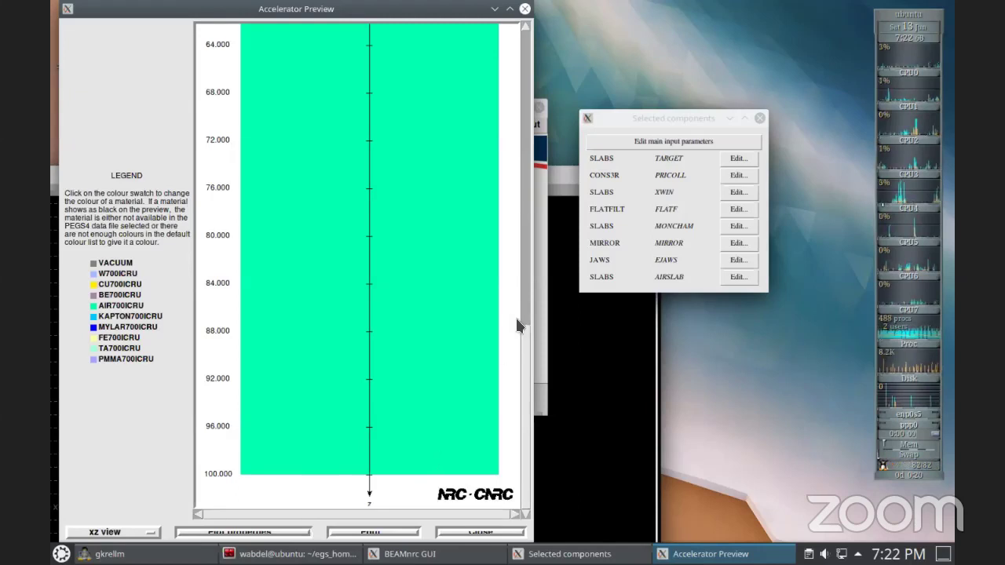
pyautogui.moveTo(524, 329); pyautogui.dragTo(524, 221)
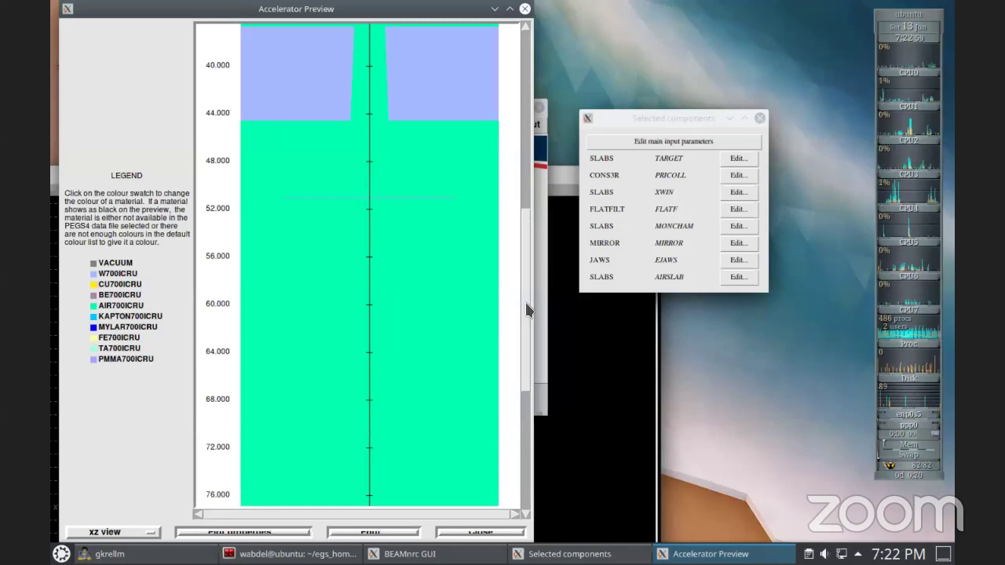
pyautogui.moveTo(524, 347); pyautogui.dragTo(526, 464)
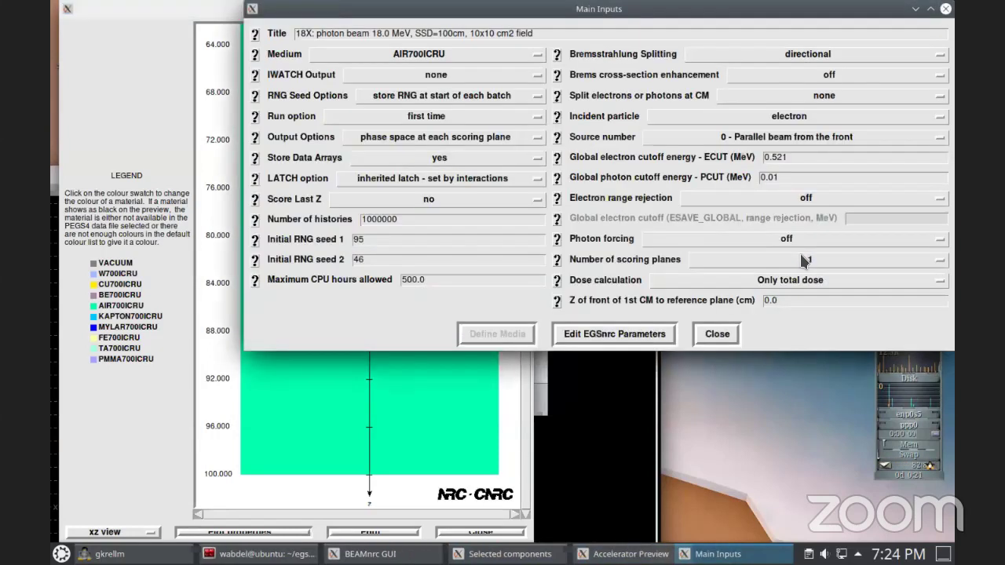
# Step: In the main inputs, use one scoring plane and set its CM number to 8
pyautogui.click(800, 257)
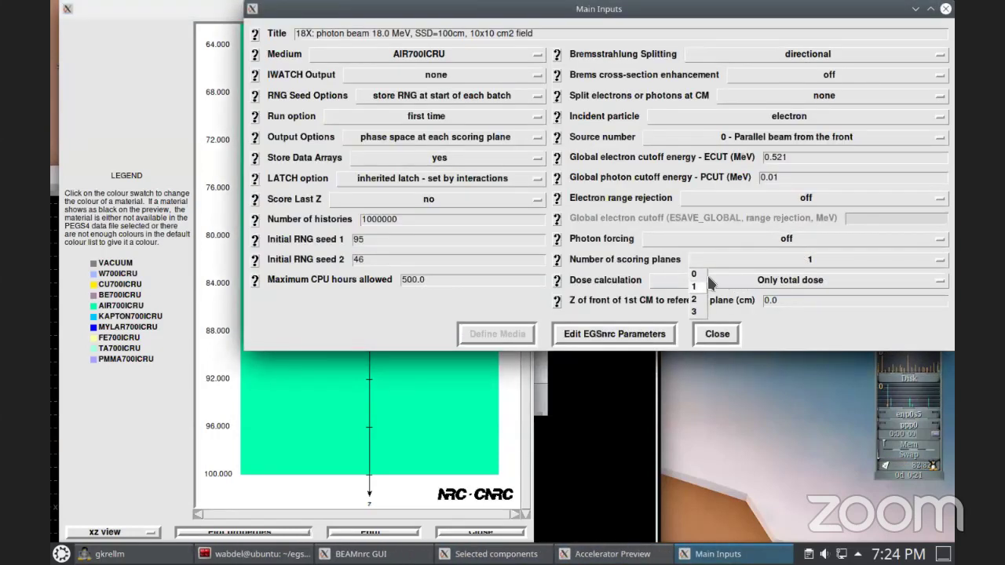
pyautogui.click(700, 287)
pyautogui.write('8')
pyautogui.moveTo(765, 363); pyautogui.dragTo(679, 131)
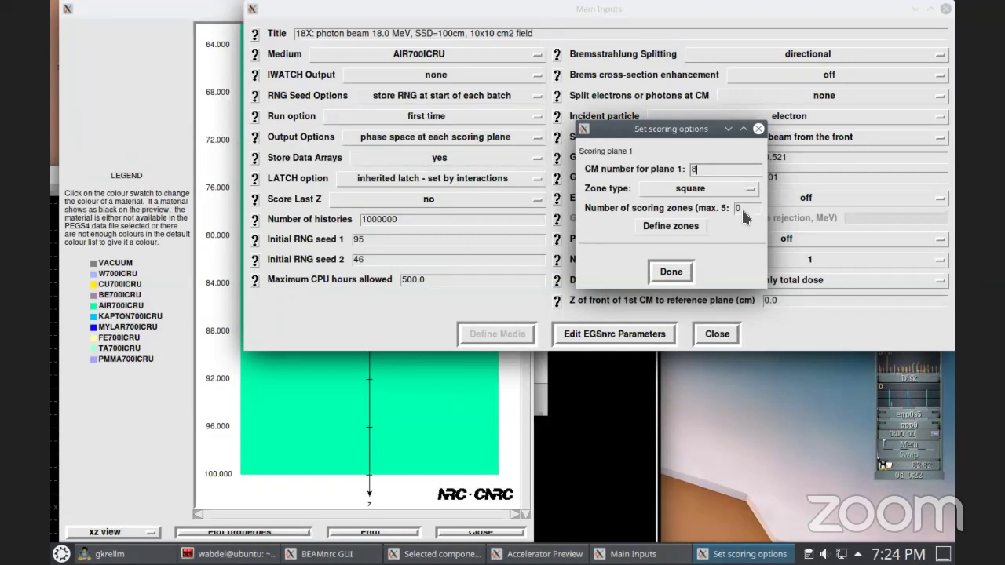
pyautogui.click(672, 276)
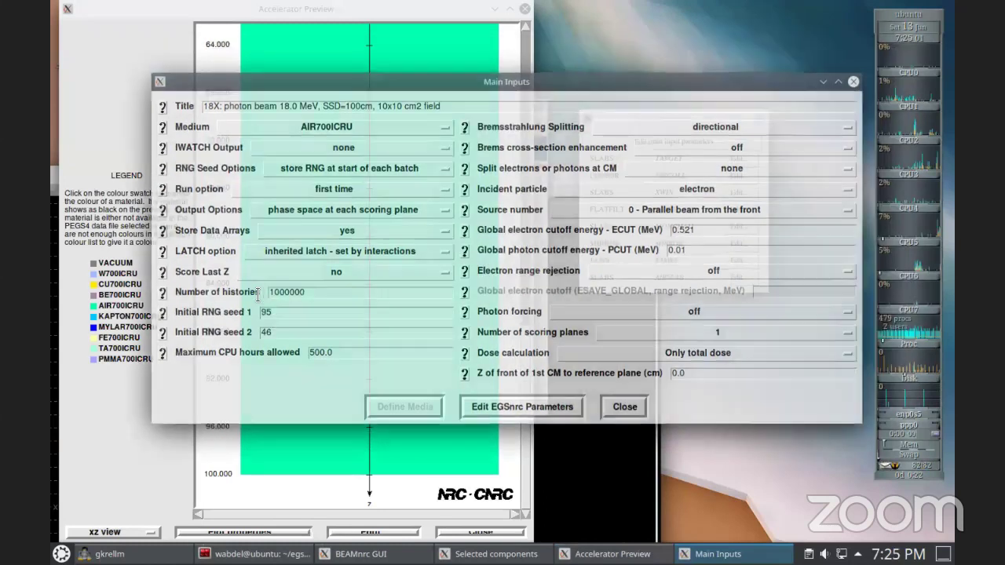
# Step: Set the number of histories to 10000 and close the main inputs
pyautogui.moveTo(310, 294); pyautogui.dragTo(255, 293)
pyautogui.write('10000')
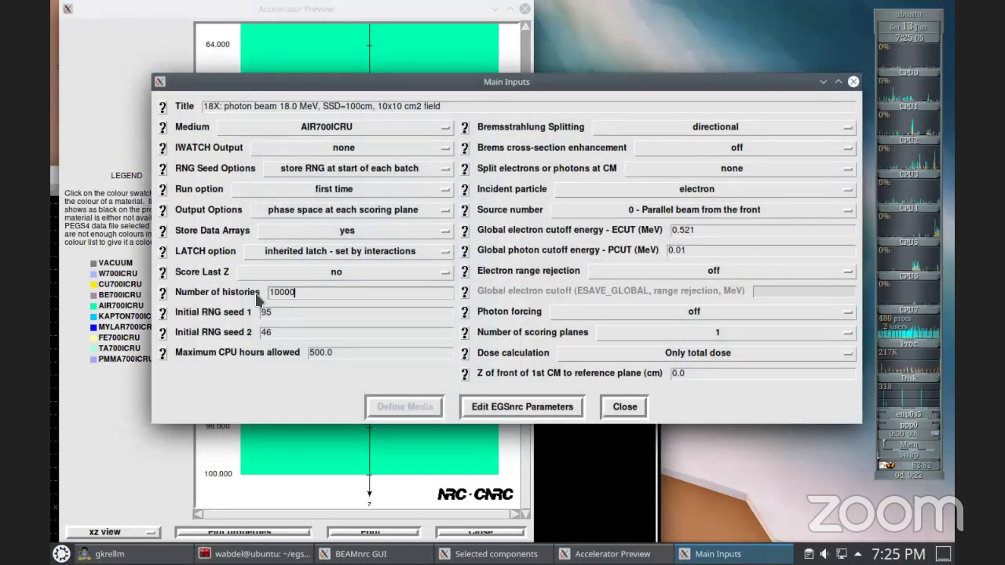
pyautogui.click(633, 409)
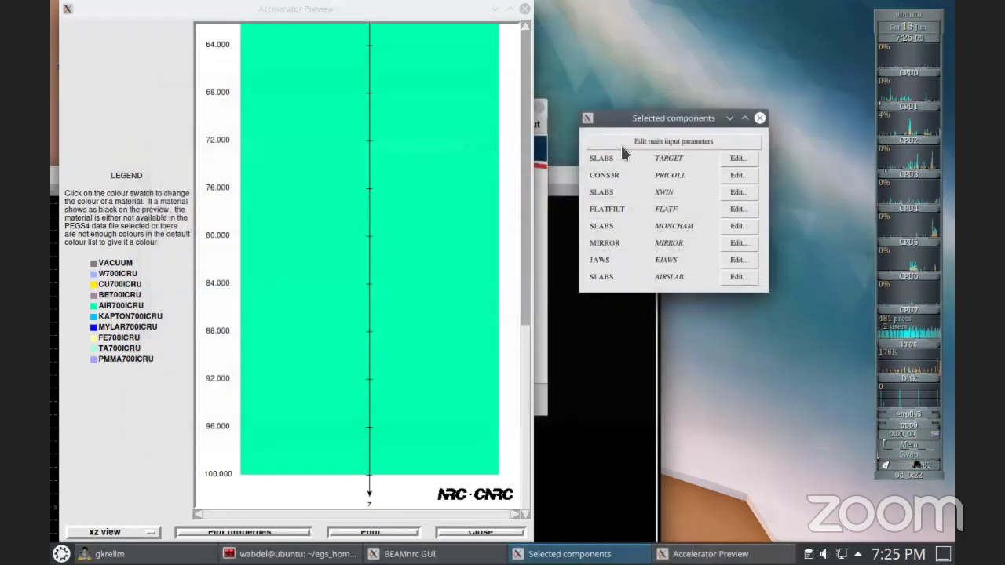
# Step: Close the accelerator preview and execute the LinacEx simulation with the 18X_10x10_100 input file
pyautogui.moveTo(195, 10); pyautogui.dragTo(224, 110)
pyautogui.hotkey('alt', 'F4')
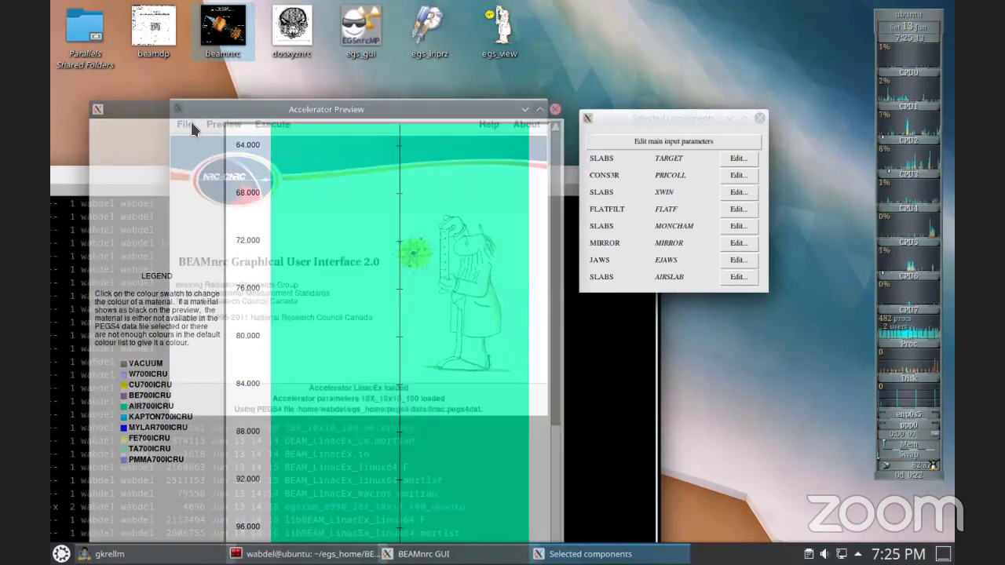
pyautogui.click(184, 124)
pyautogui.click(272, 124)
pyautogui.click(266, 160)
pyautogui.click(761, 354)
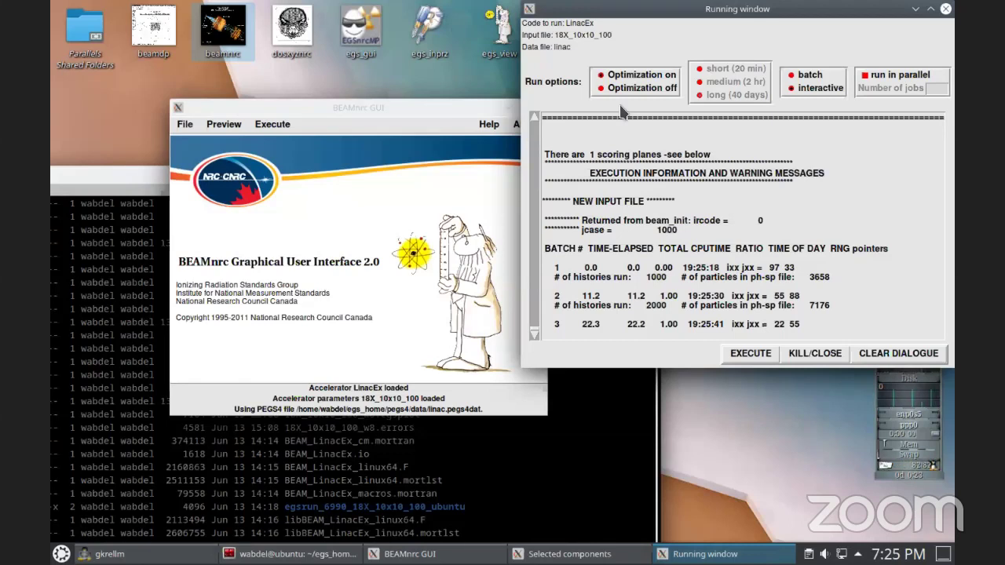
pyautogui.moveTo(798, 11); pyautogui.dragTo(777, 19)
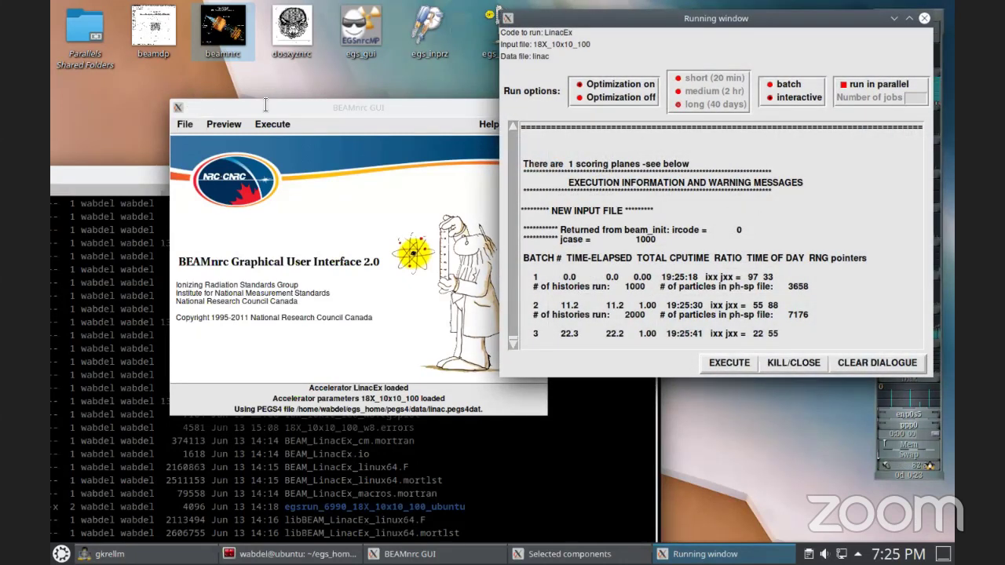
# Step: In the terminal, list the details of all 18X_10x10_100.* files and find the egsphsp1 phase-space file
pyautogui.click(430, 409)
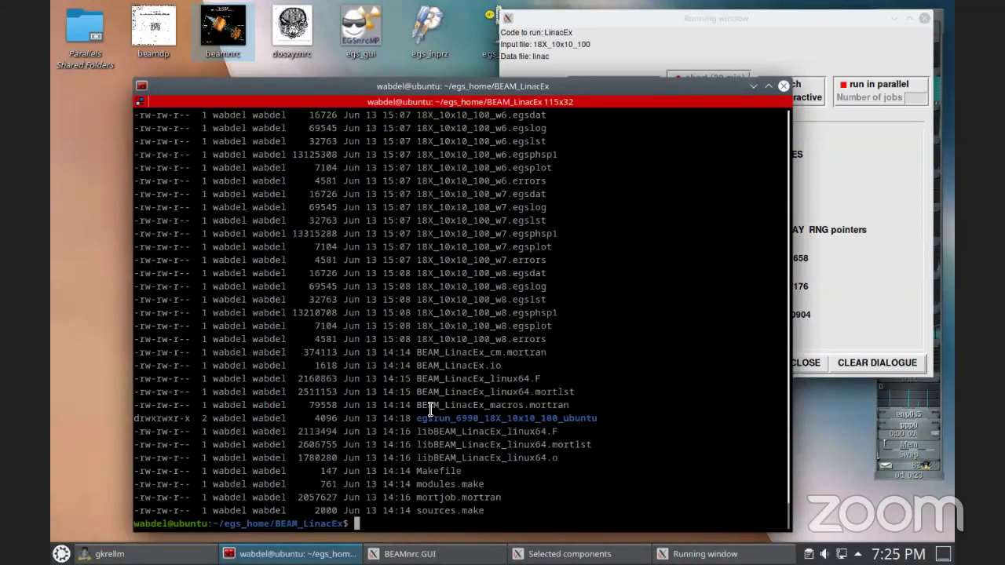
pyautogui.write('ls  -la')
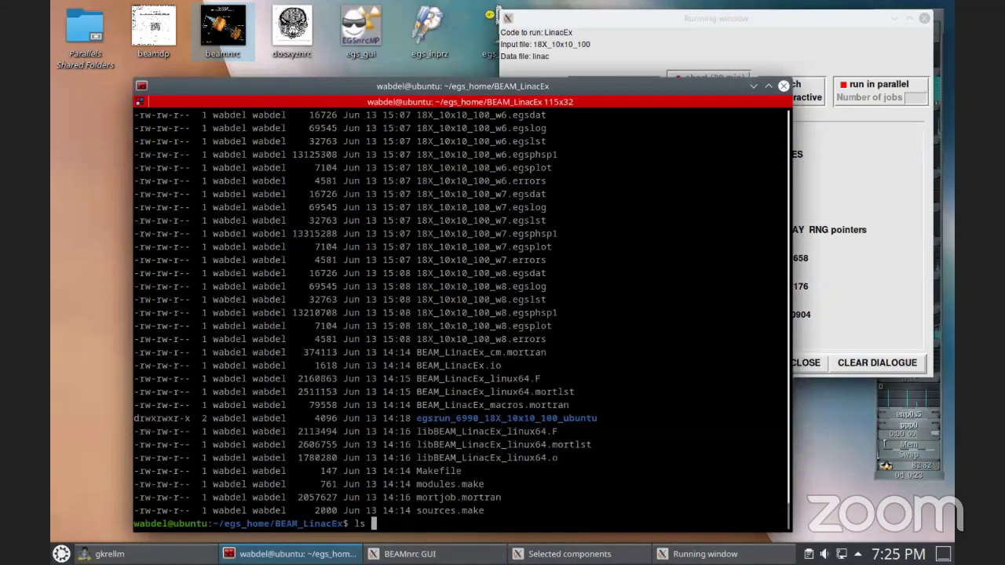
pyautogui.write(' 18')
pyautogui.press('Tab')
pyautogui.write('.')
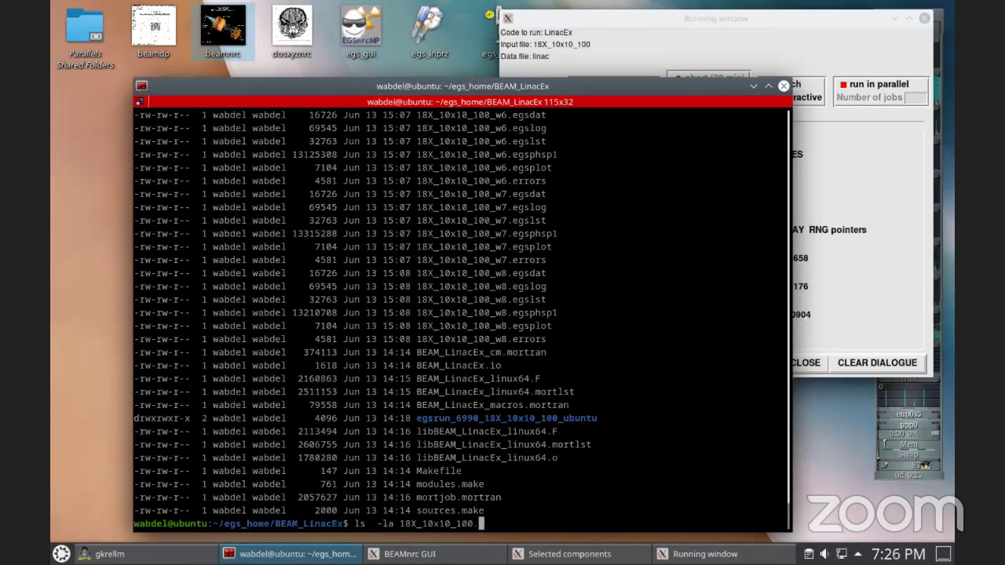
pyautogui.press('Tab')
pyautogui.press('Return')
pyautogui.press('Up')
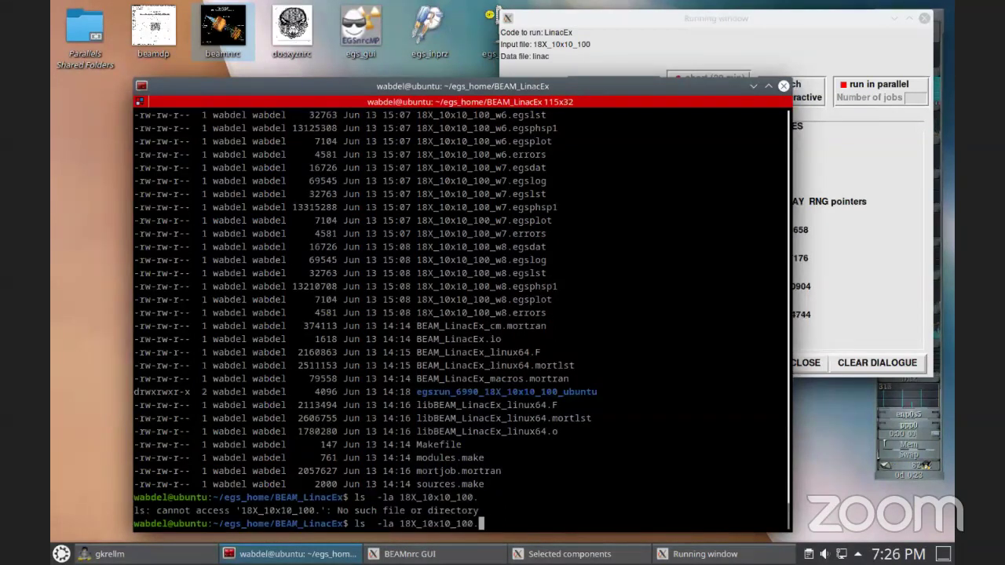
pyautogui.write('*')
pyautogui.press('Return')
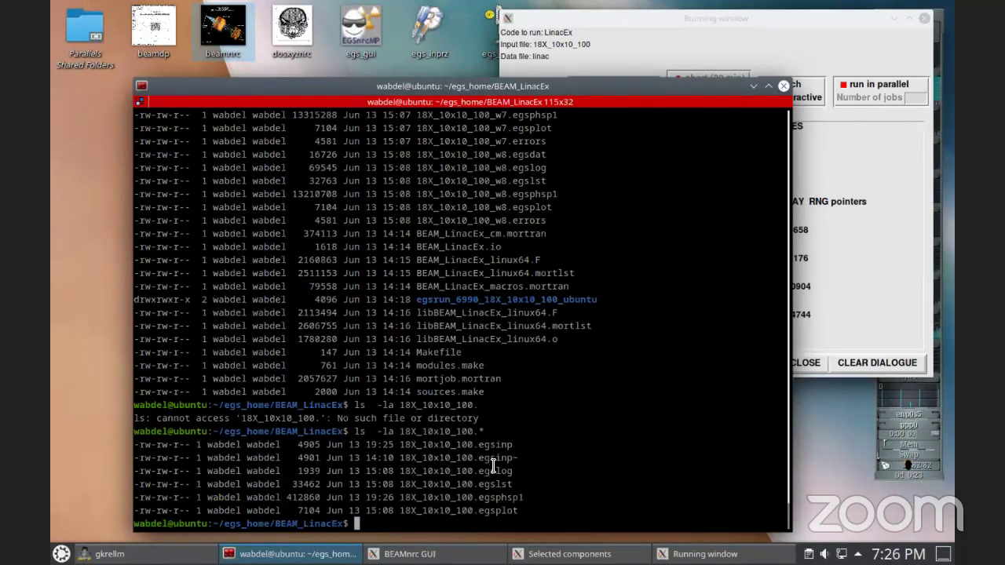
pyautogui.moveTo(478, 498); pyautogui.dragTo(519, 498)
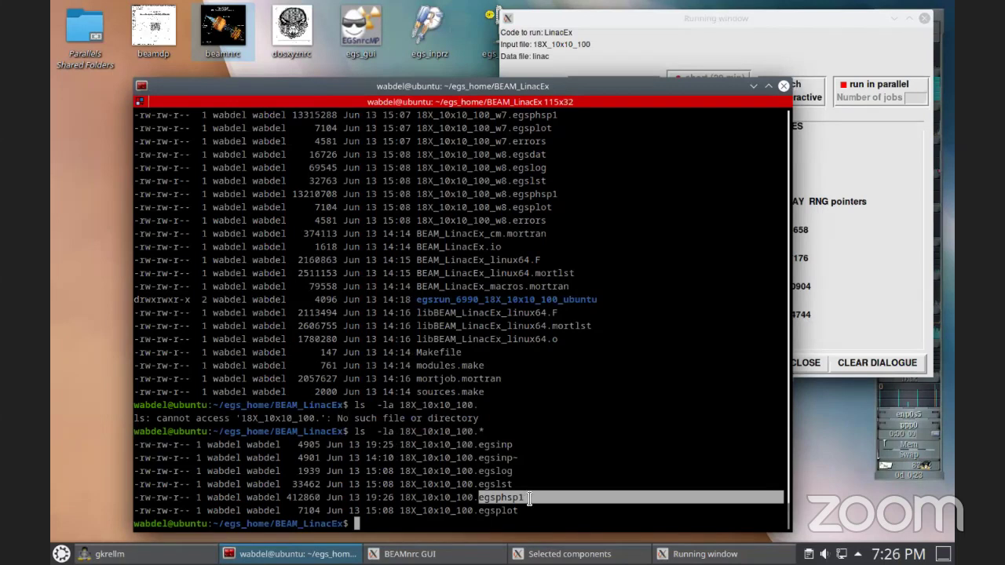
pyautogui.click(528, 500)
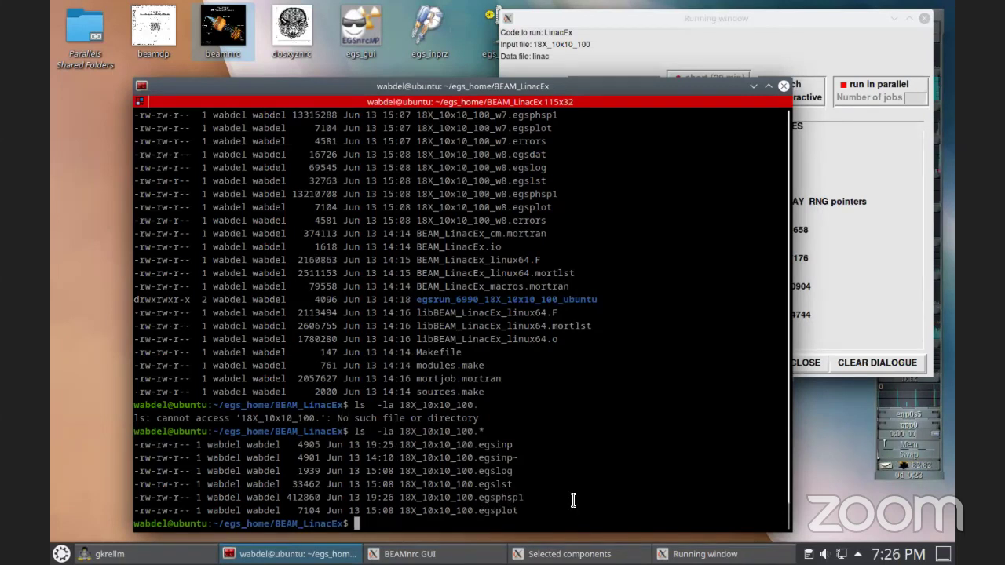
# Step: Repeat the 18X_10x10_100.* file listing twice to follow the phase-space file's growth, and check the simulation's progress in the Running window
pyautogui.press('Up')
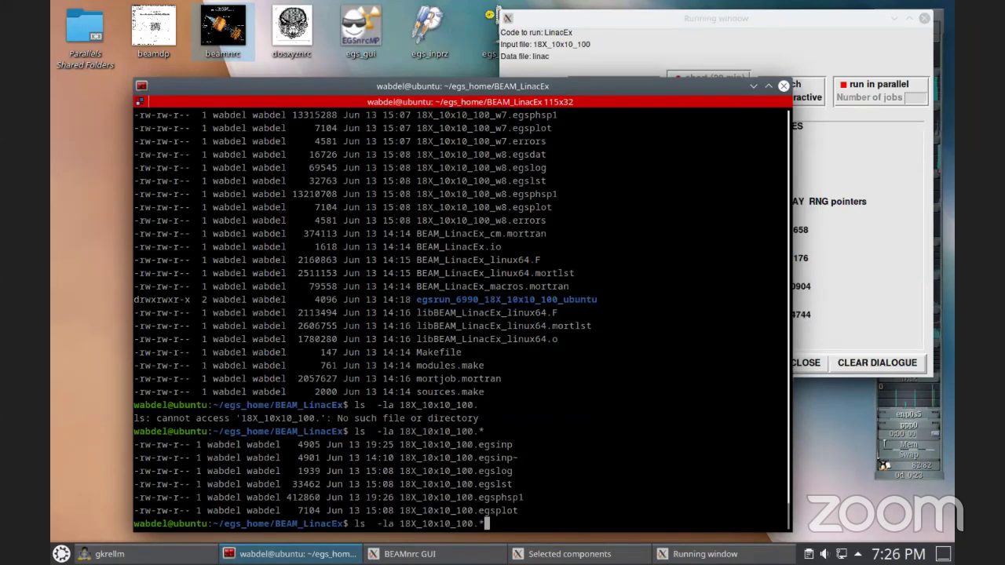
pyautogui.press('Return')
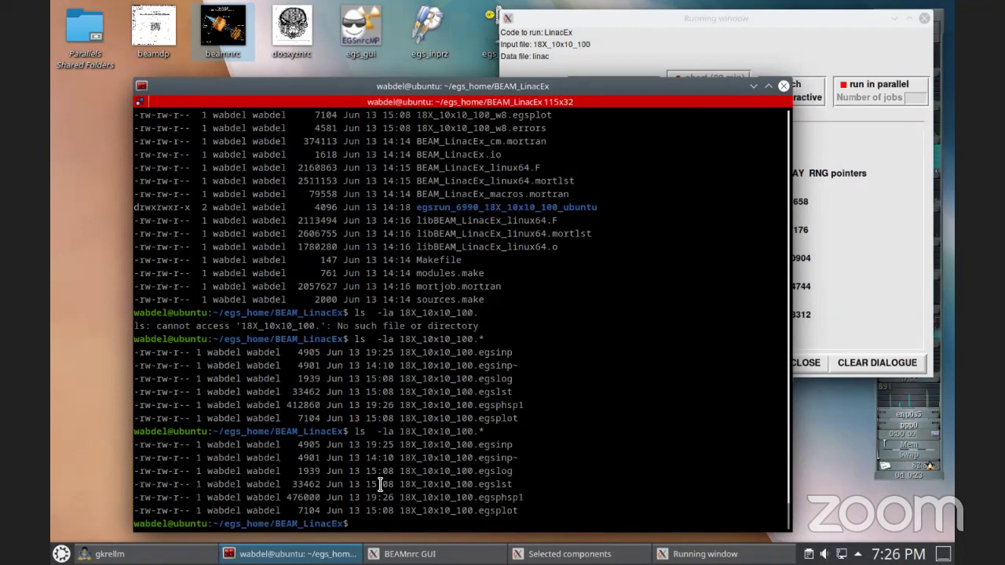
pyautogui.press('Up')
pyautogui.press('Return')
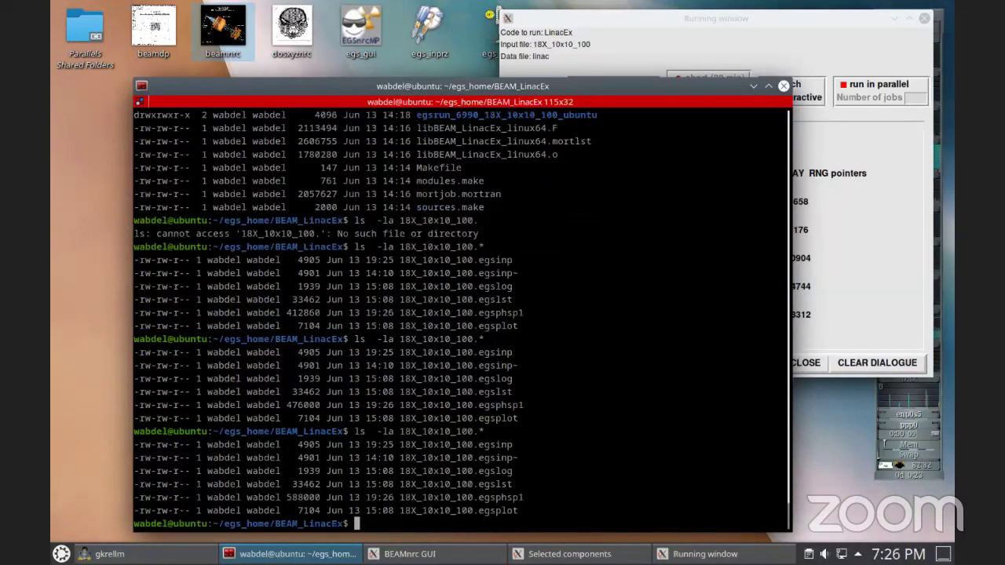
pyautogui.click(817, 19)
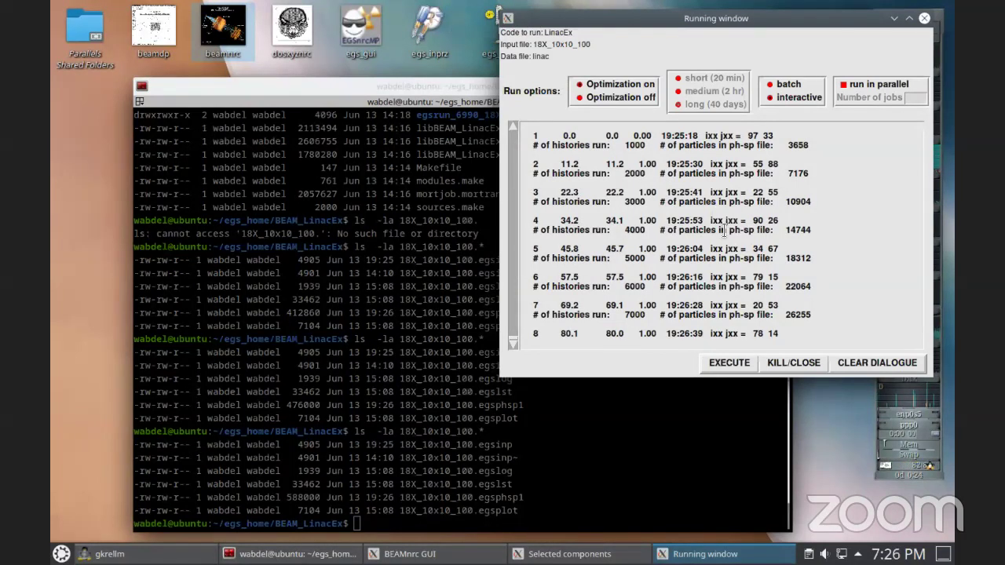
# Step: List the 18X_10x10_100.* files again in the terminal with human-readable sizes, using ls -lah
pyautogui.click(408, 384)
pyautogui.press('Up')
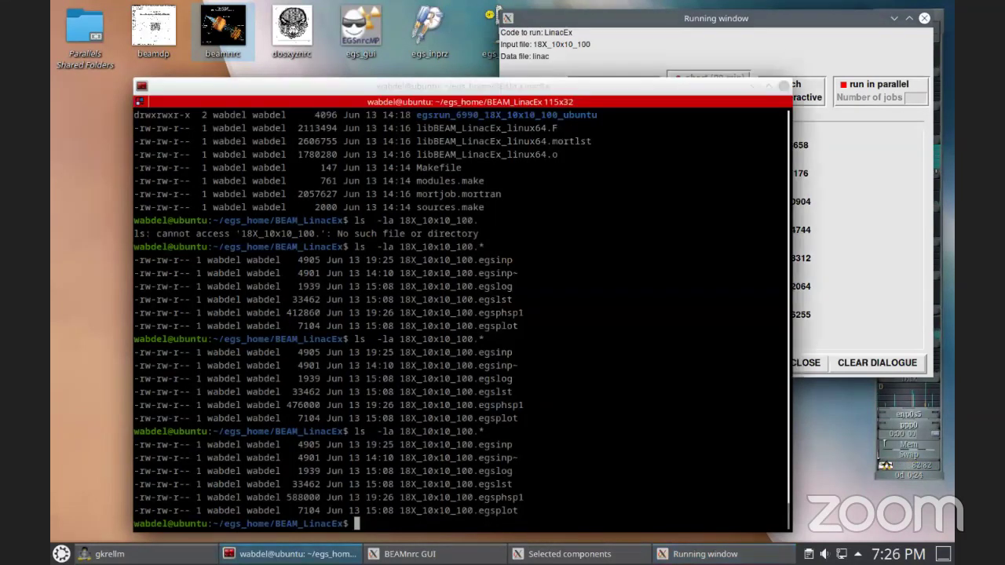
pyautogui.press('Left')
pyautogui.press('Left')
pyautogui.press('Left')
pyautogui.press('Left')
pyautogui.press('Left')
pyautogui.press('Left')
pyautogui.press('Left')
pyautogui.press('Left')
pyautogui.press('Left')
pyautogui.press('Left')
pyautogui.press('Left')
pyautogui.press('Left')
pyautogui.press('Left')
pyautogui.press('Left')
pyautogui.press('Left')
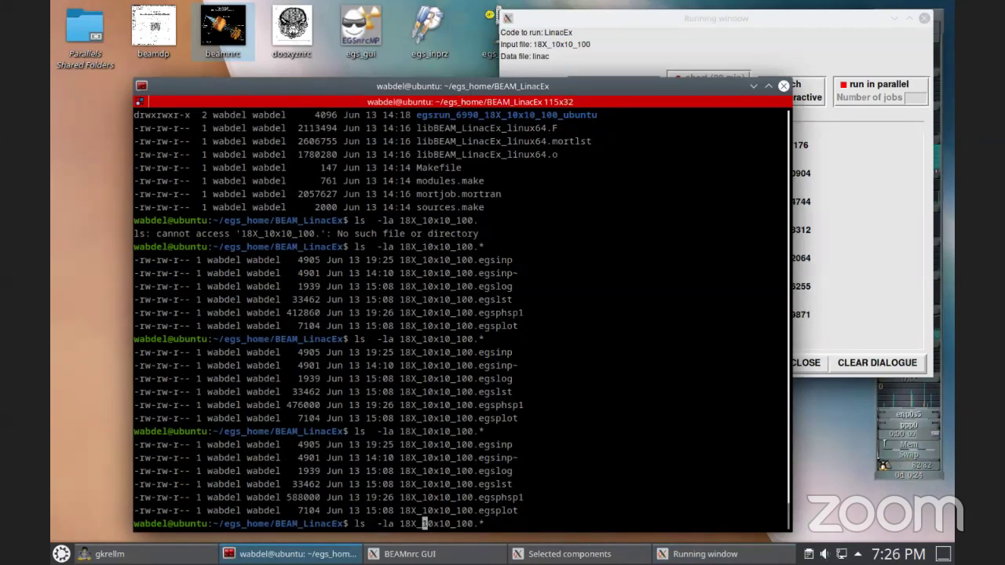
pyautogui.write('h')
pyautogui.press('Return')
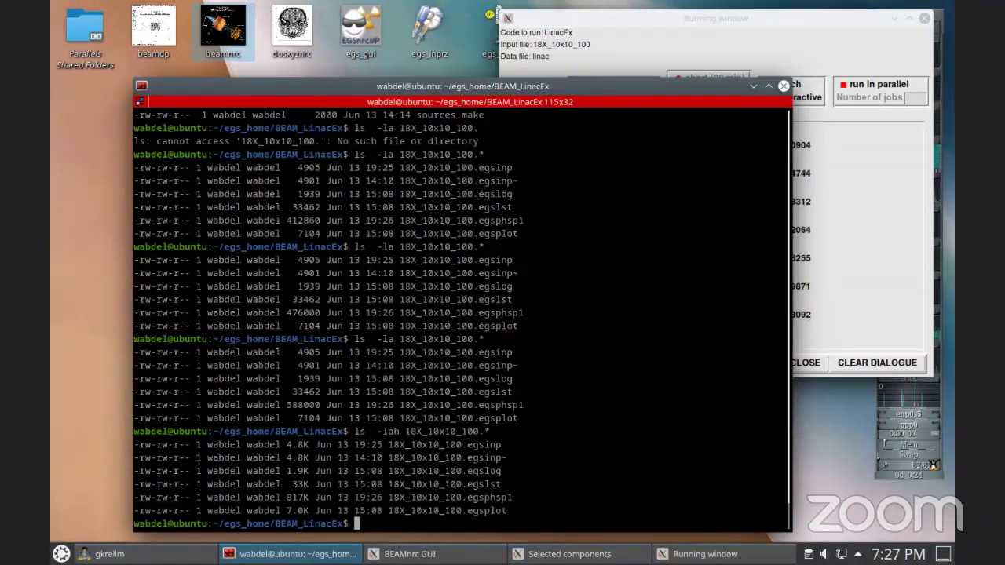
# Step: Repeat the human-readable file listing and dismiss the job notice once the simulation ends
pyautogui.press('Up')
pyautogui.press('Return')
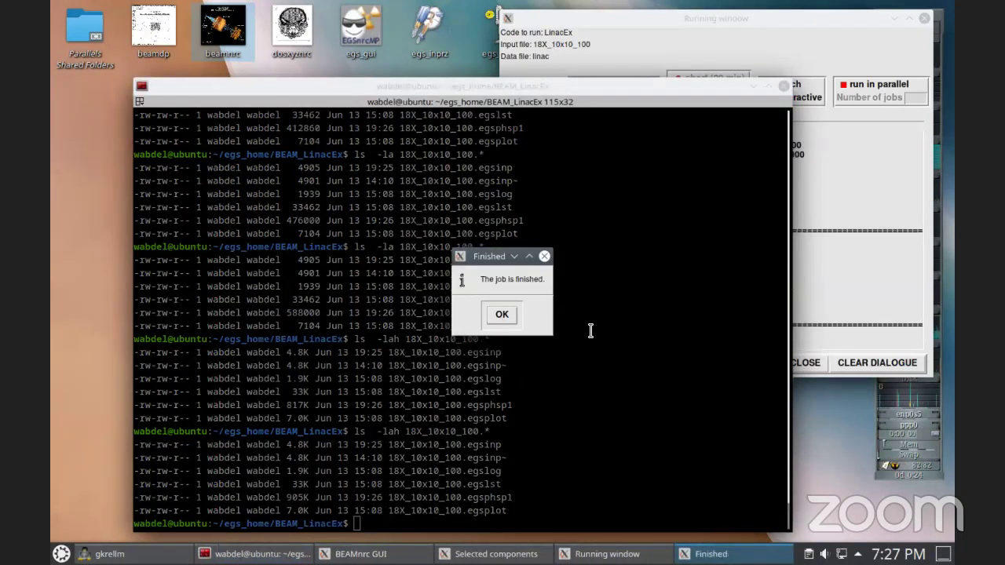
pyautogui.click(502, 317)
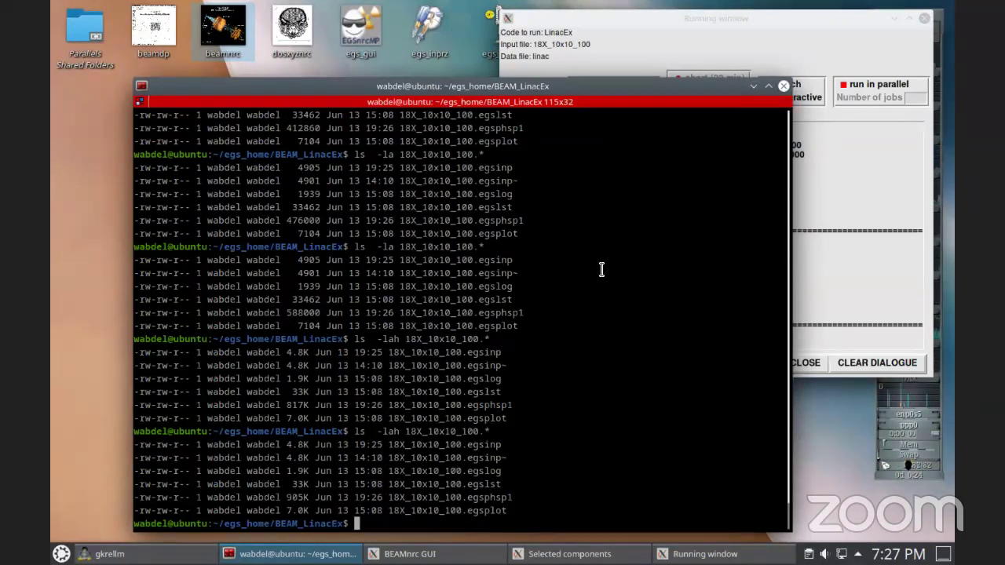
pyautogui.write('beamd')
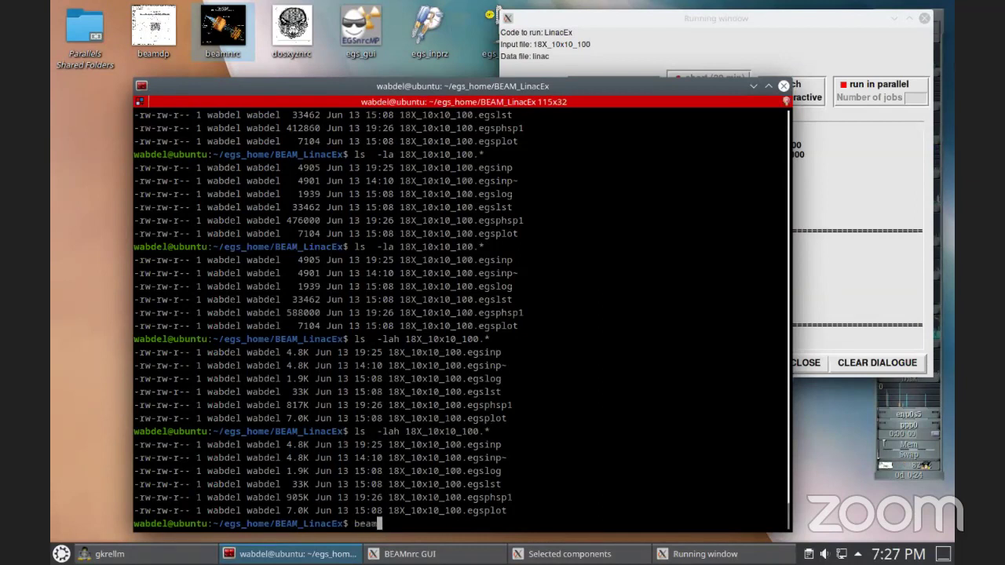
pyautogui.press('Tab')
pyautogui.press('Tab')
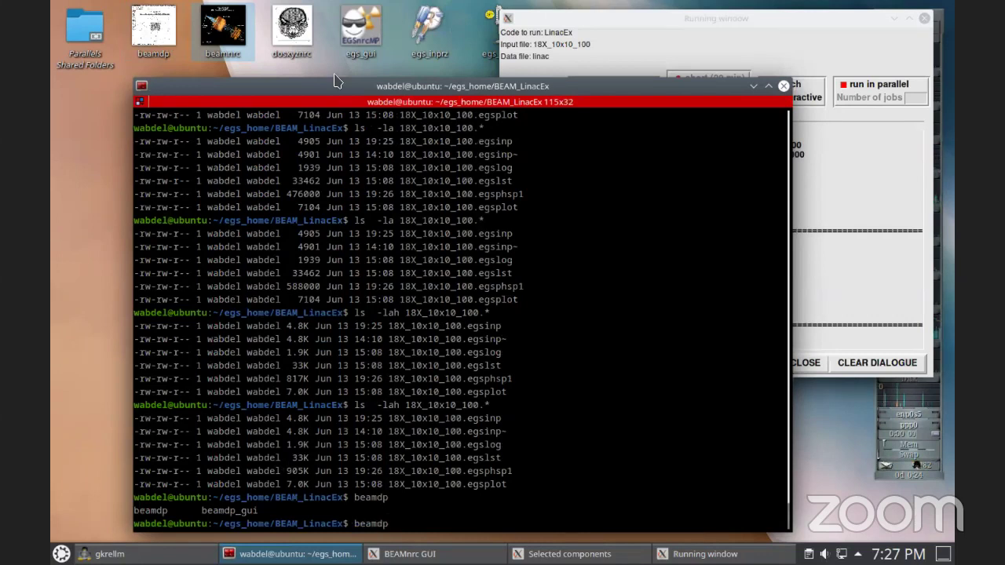
# Step: Launch the beamdp GUI from the desktop and choose the action that lists parameters for a number of ph-sp particles
pyautogui.moveTo(305, 90); pyautogui.dragTo(315, 85)
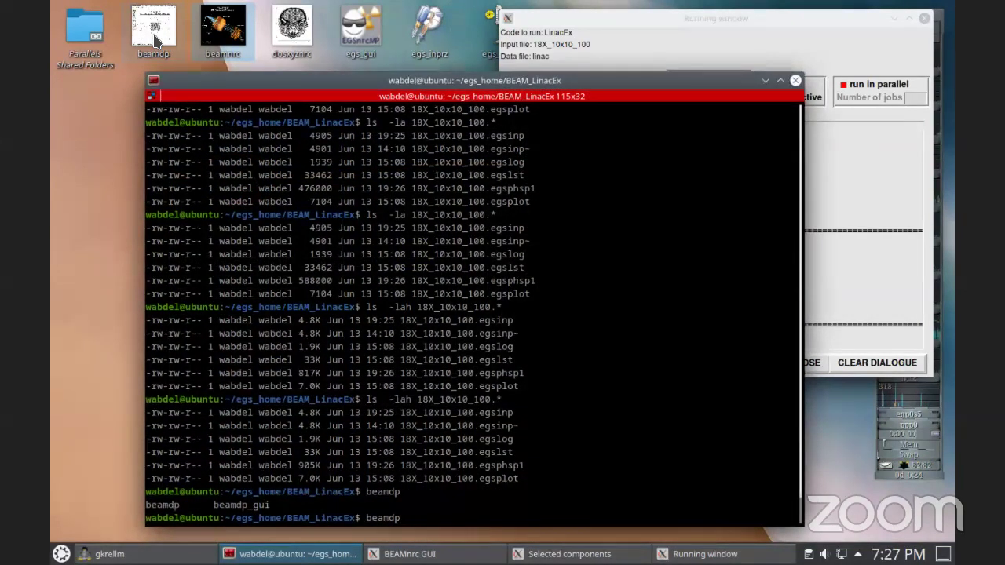
pyautogui.doubleClick(155, 43)
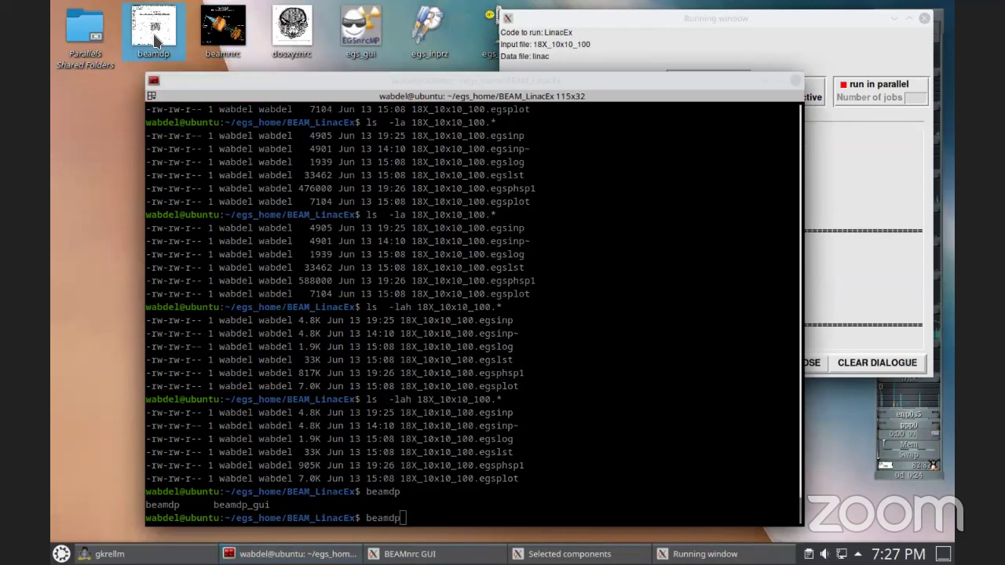
pyautogui.moveTo(490, 104); pyautogui.dragTo(486, 167)
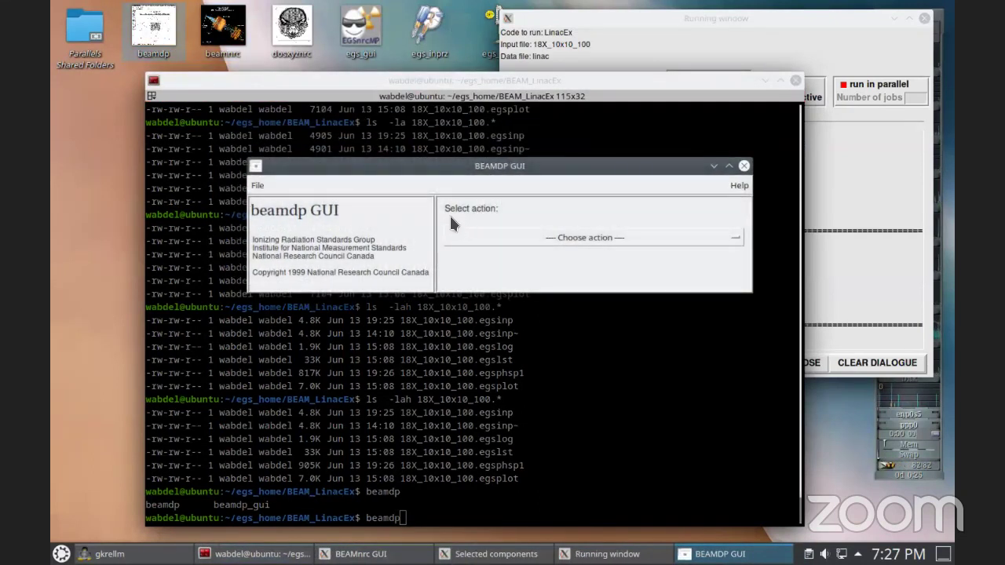
pyautogui.click(582, 237)
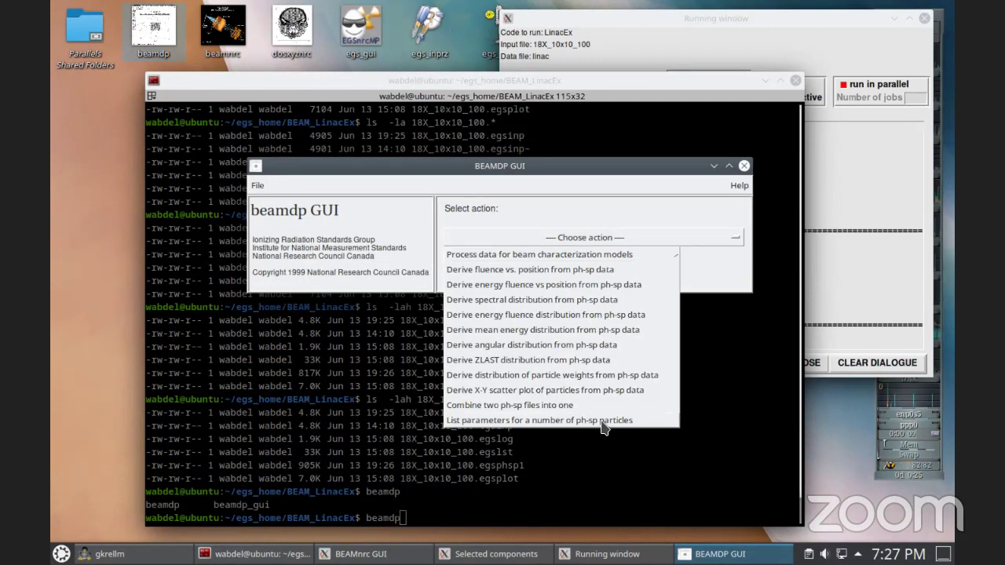
pyautogui.click(556, 421)
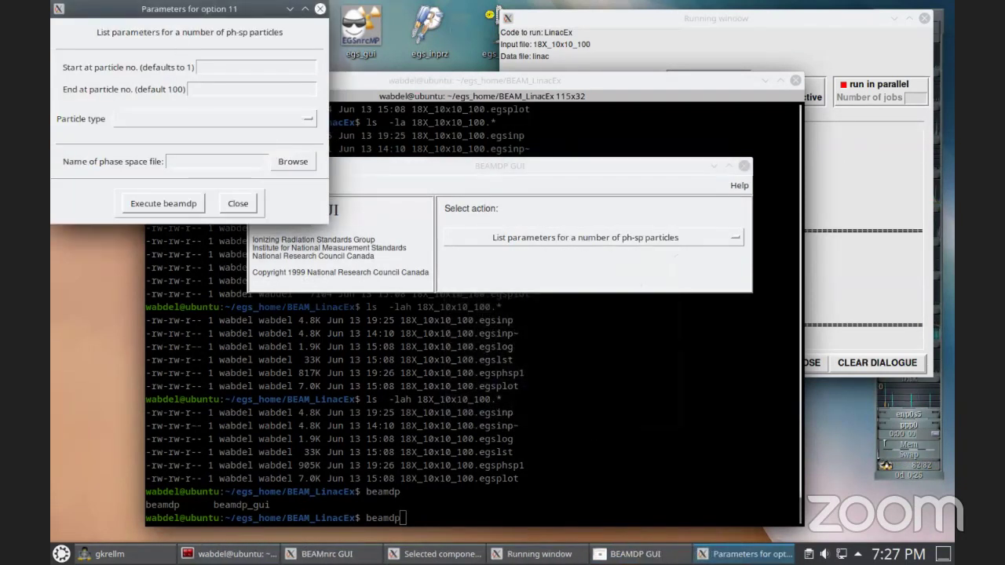
pyautogui.moveTo(81, 73); pyautogui.dragTo(352, 153)
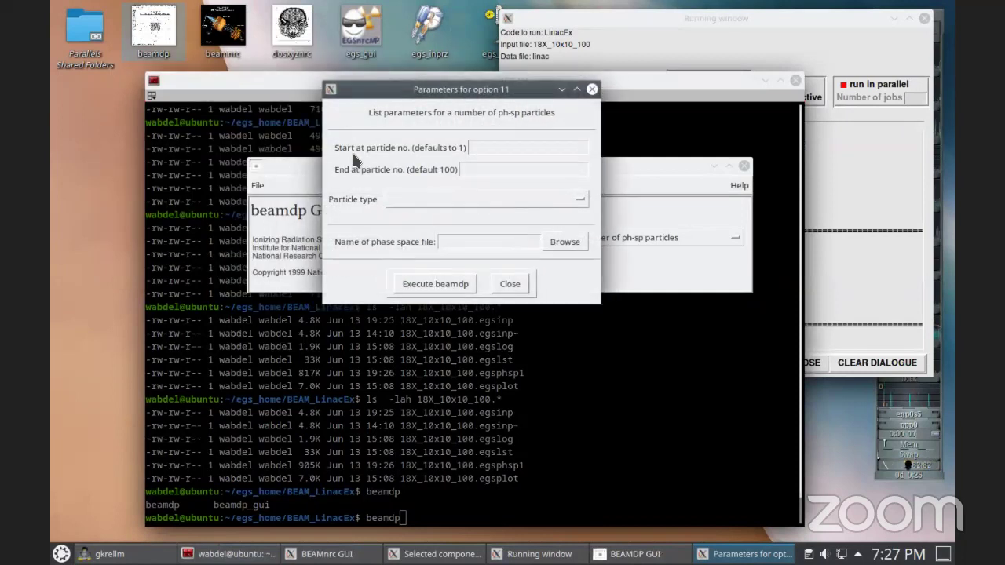
# Step: Set the particle type to all, select 18X_10x10_100.egsphsp1 as the phase space file and execute beamdp
pyautogui.click(478, 197)
pyautogui.click(431, 260)
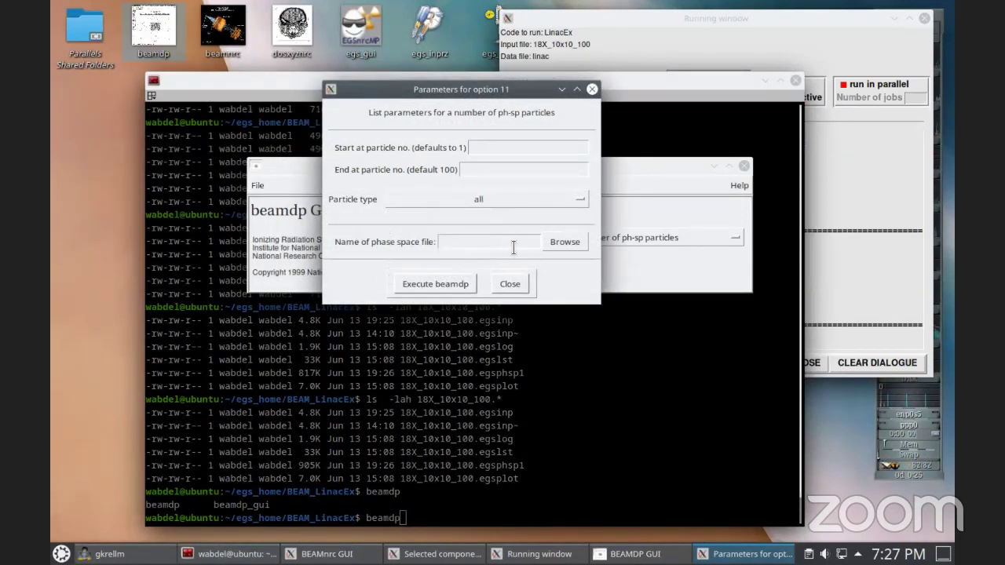
pyautogui.click(564, 244)
pyautogui.doubleClick(327, 266)
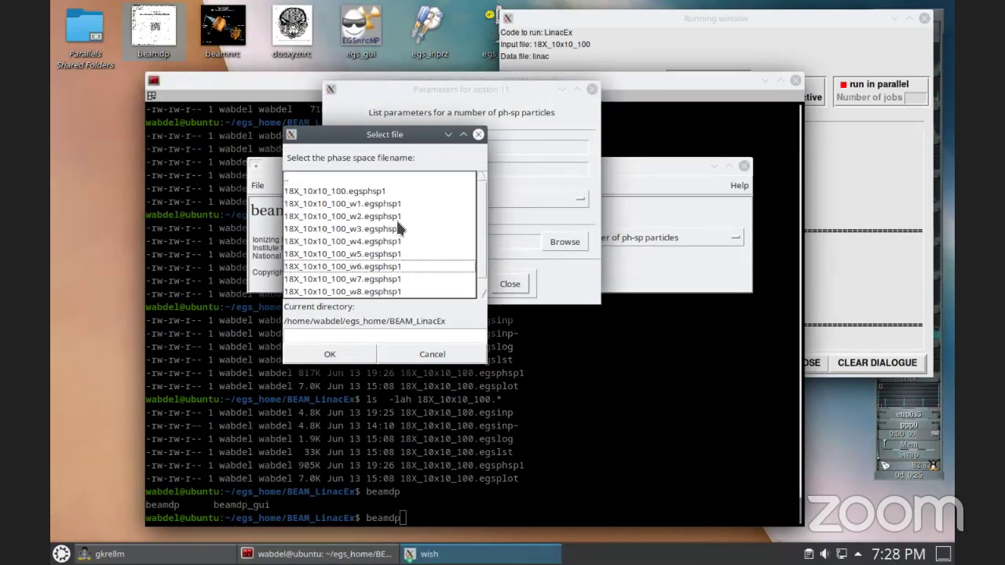
pyautogui.click(356, 191)
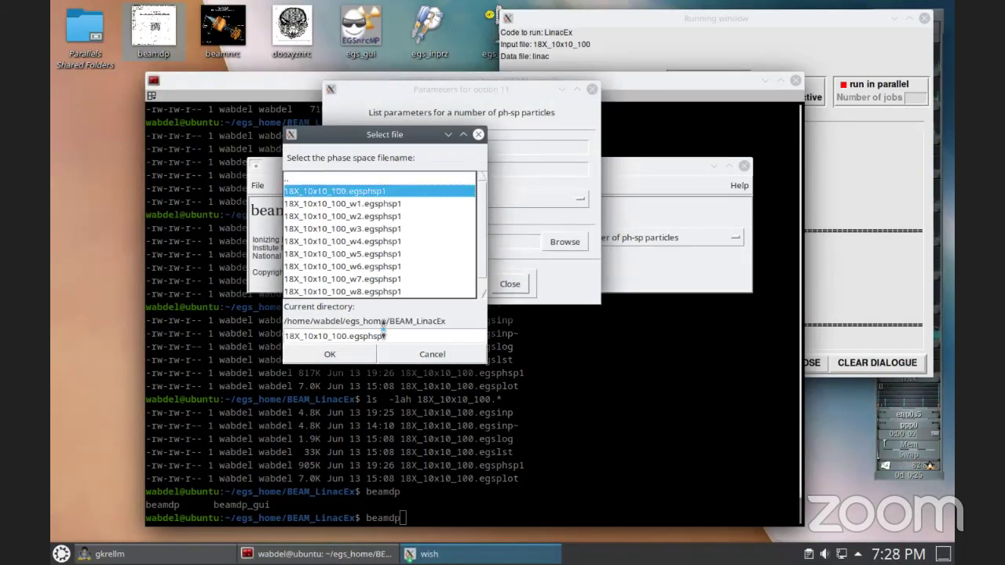
pyautogui.click(332, 354)
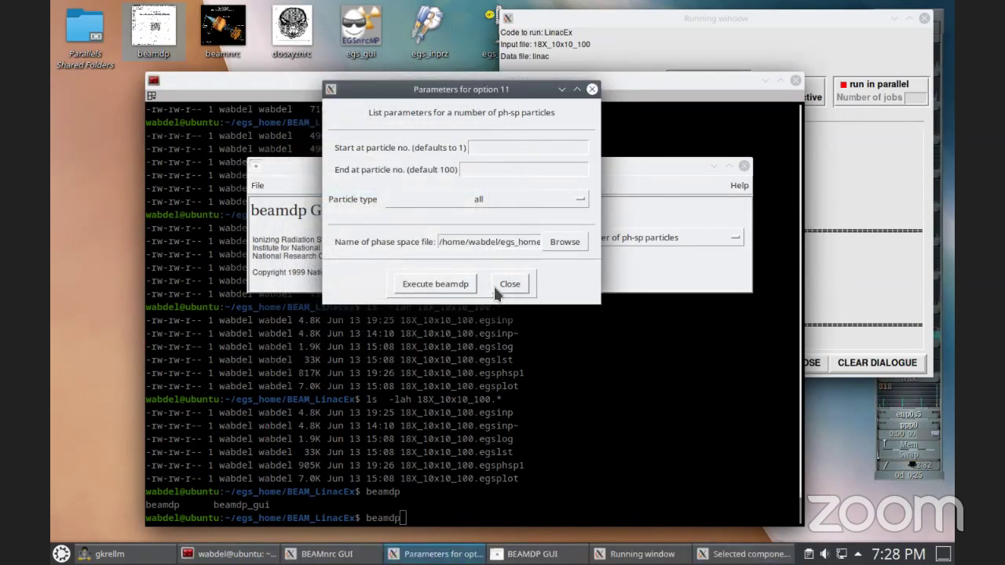
pyautogui.click(441, 284)
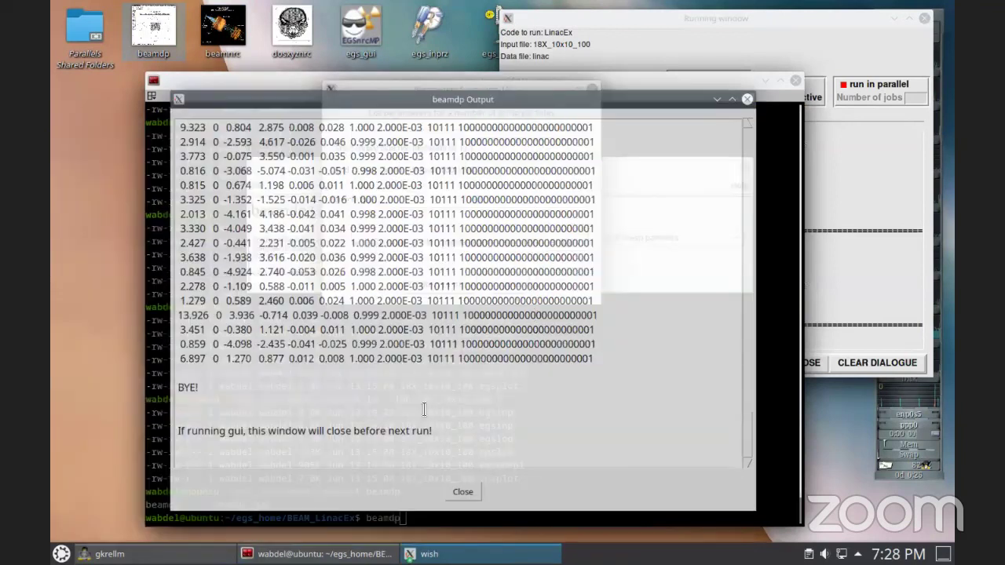
# Step: Examine the beamdp output for the particle totals, the kinetic energy limits and the energy, position, direction, weight and LATCH columns
pyautogui.scroll(15, 704, 345)
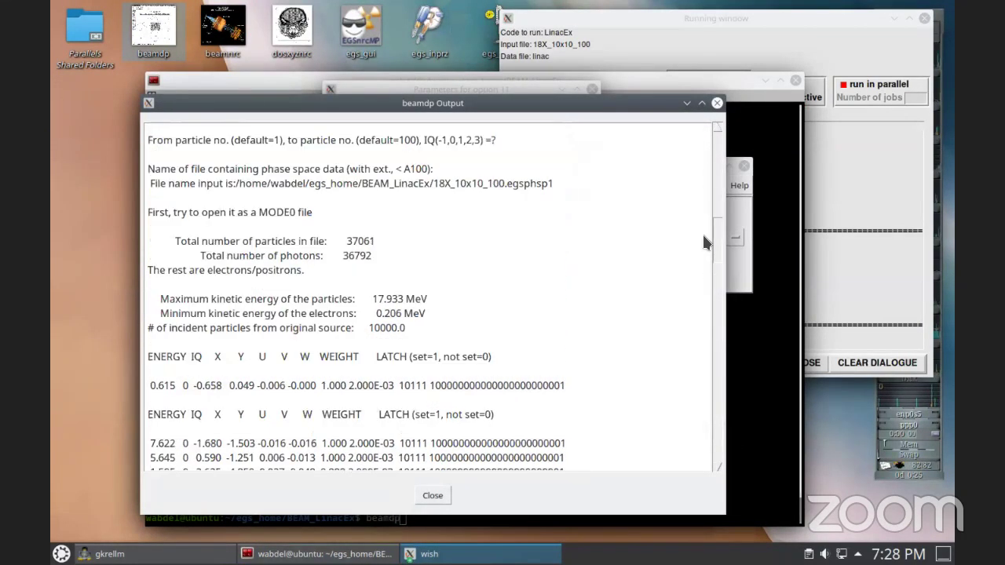
pyautogui.scroll(3, 704, 243)
pyautogui.scroll(-9, 704, 248)
pyautogui.scroll(-12, 705, 457)
pyautogui.scroll(15, 698, 236)
pyautogui.scroll(-10, 697, 264)
pyautogui.scroll(1, 697, 264)
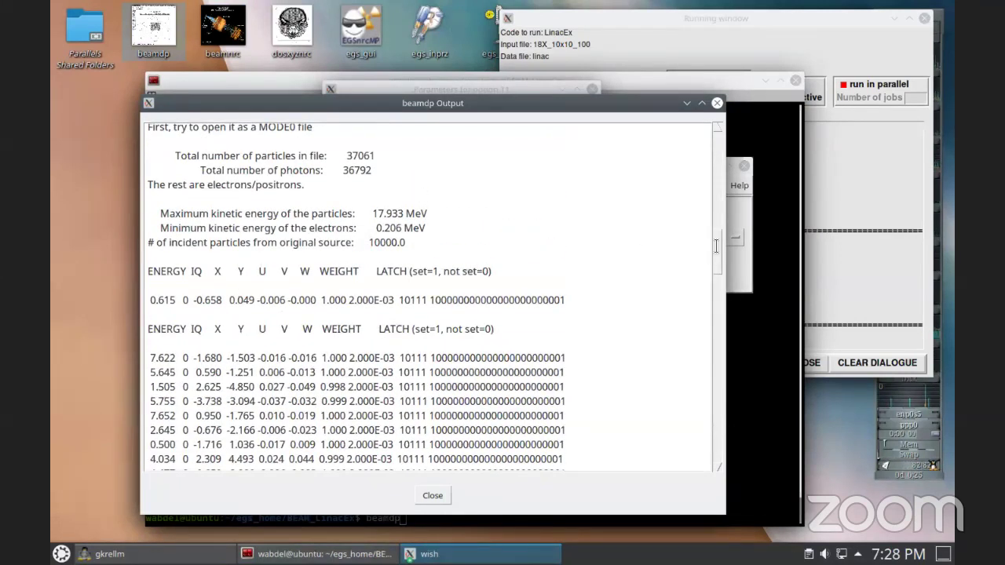
pyautogui.scroll(1, 710, 239)
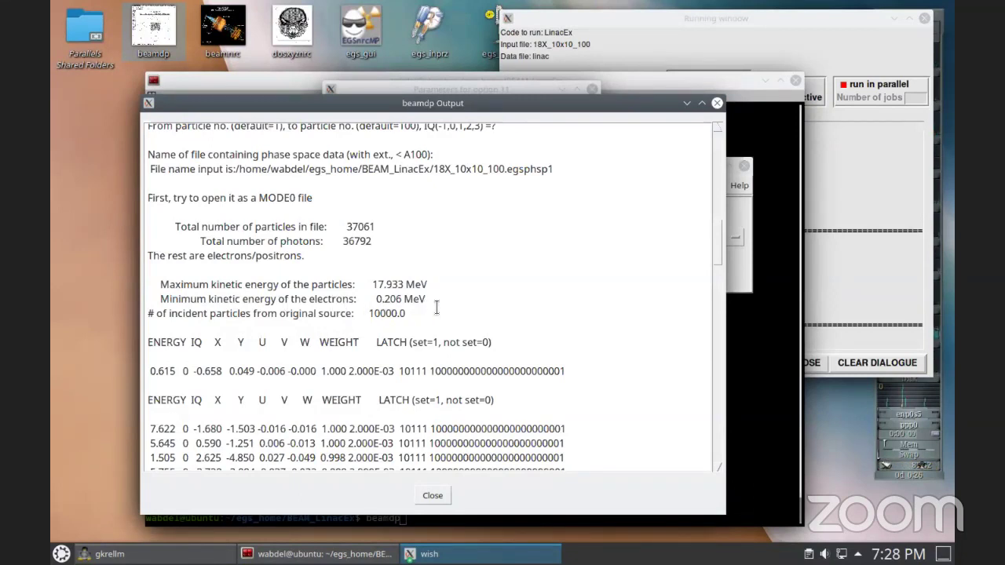
pyautogui.scroll(1, 472, 312)
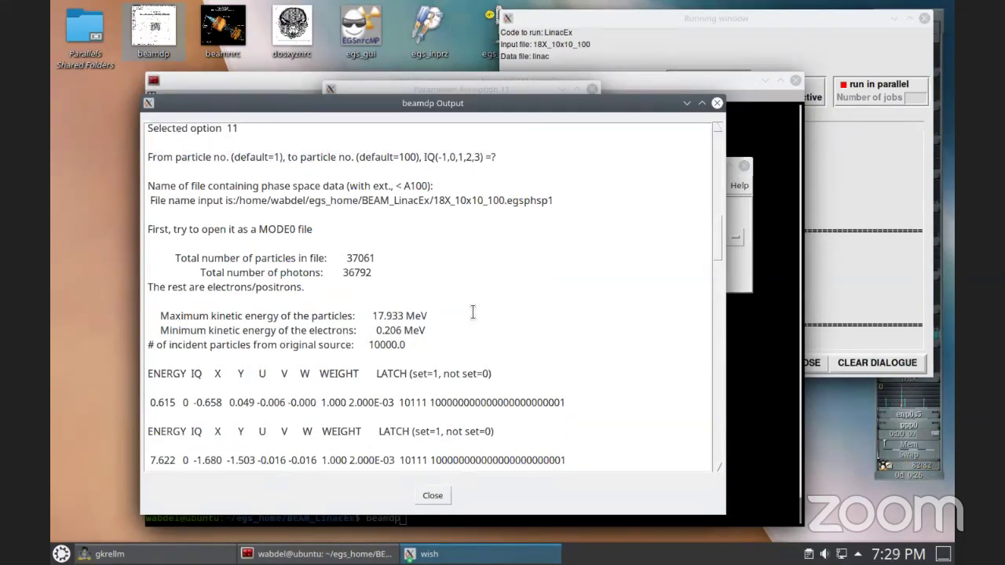
pyautogui.scroll(-1, 473, 312)
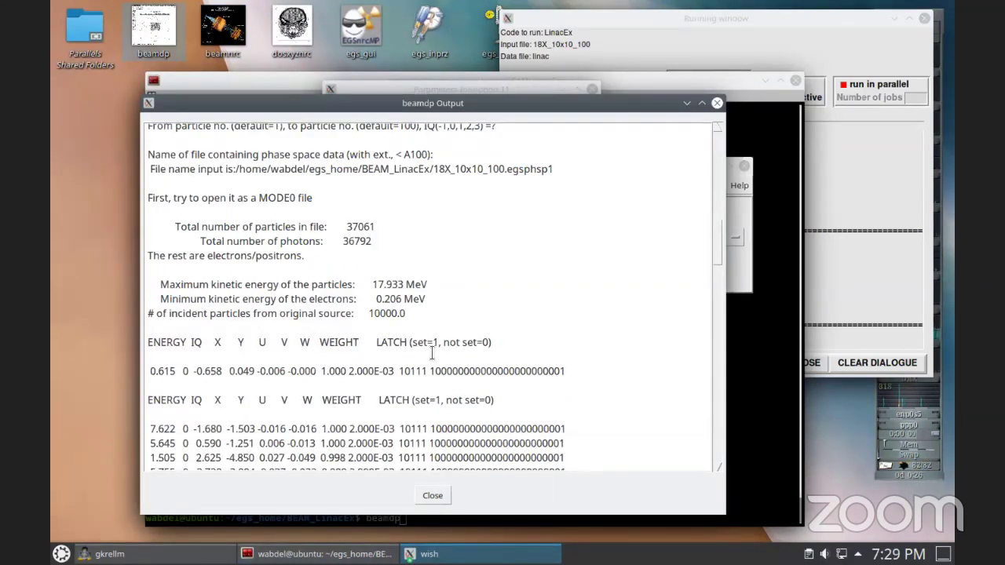
pyautogui.scroll(-1, 432, 351)
pyautogui.scroll(-3, 432, 351)
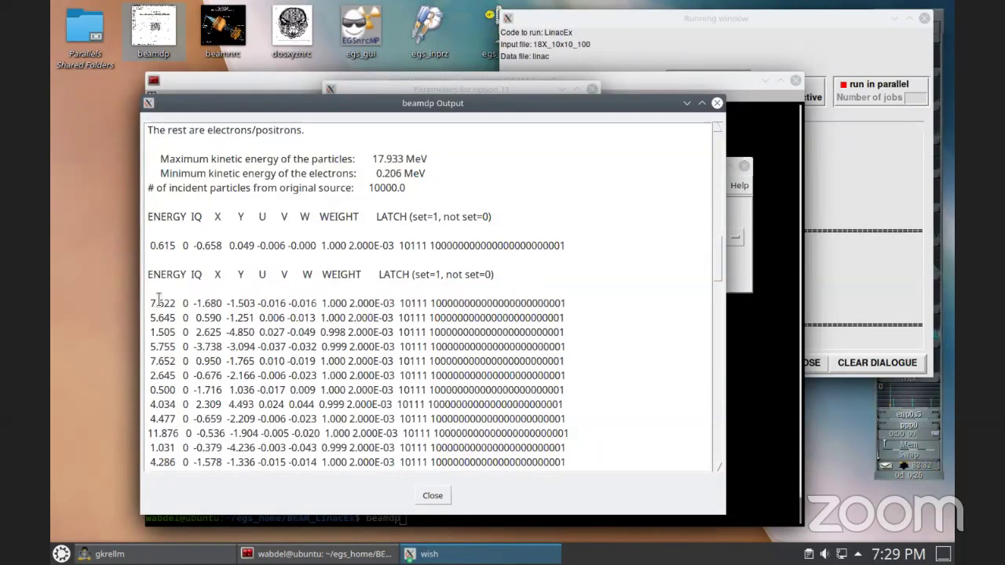
# Step: Examine the first listed particle's energy, charge, weight and LATCH values, then close the beamdp output and its parameters window
pyautogui.moveTo(153, 306); pyautogui.dragTo(177, 306)
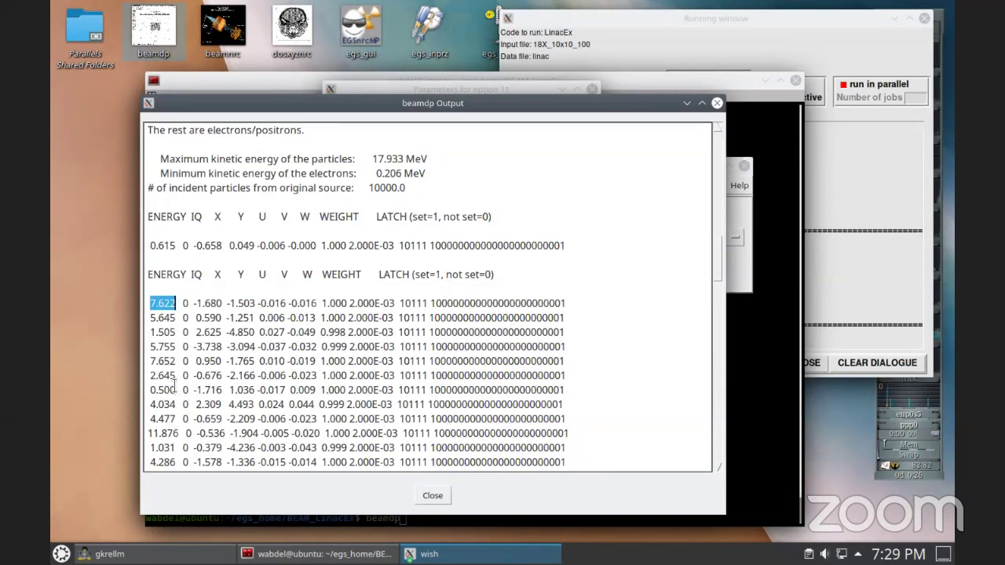
pyautogui.doubleClick(186, 303)
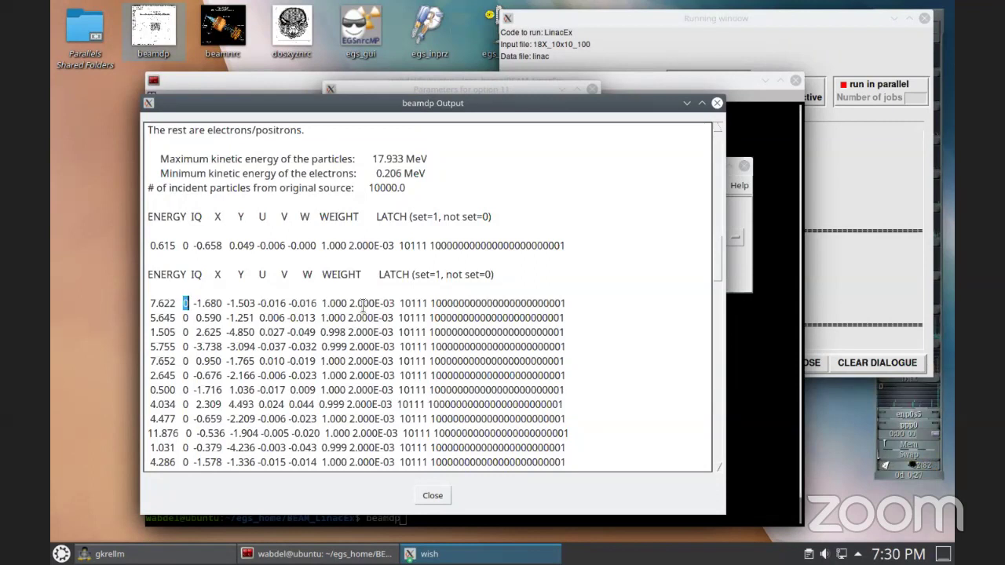
pyautogui.moveTo(349, 304); pyautogui.dragTo(395, 304)
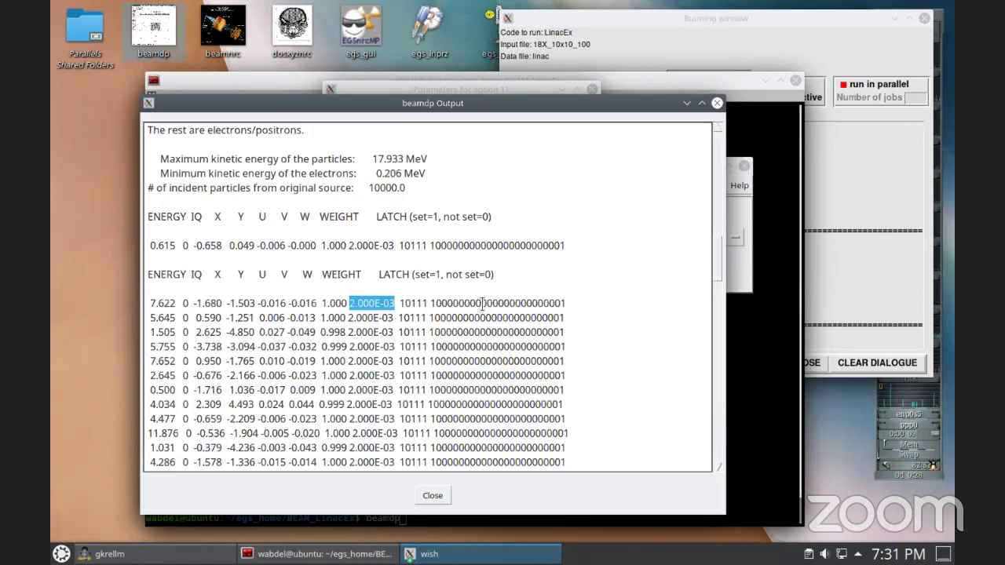
pyautogui.click(485, 303)
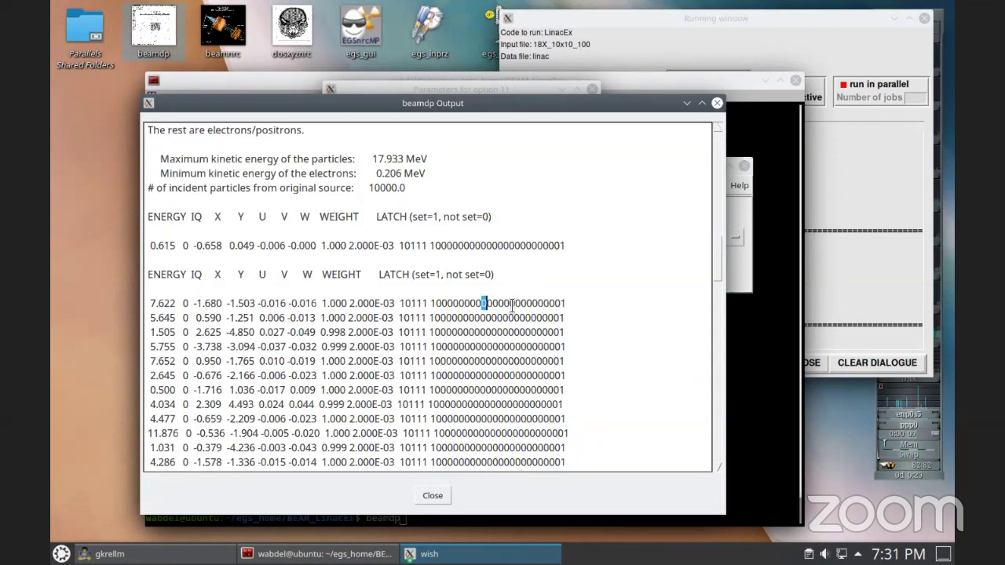
pyautogui.click(433, 496)
pyautogui.click(509, 286)
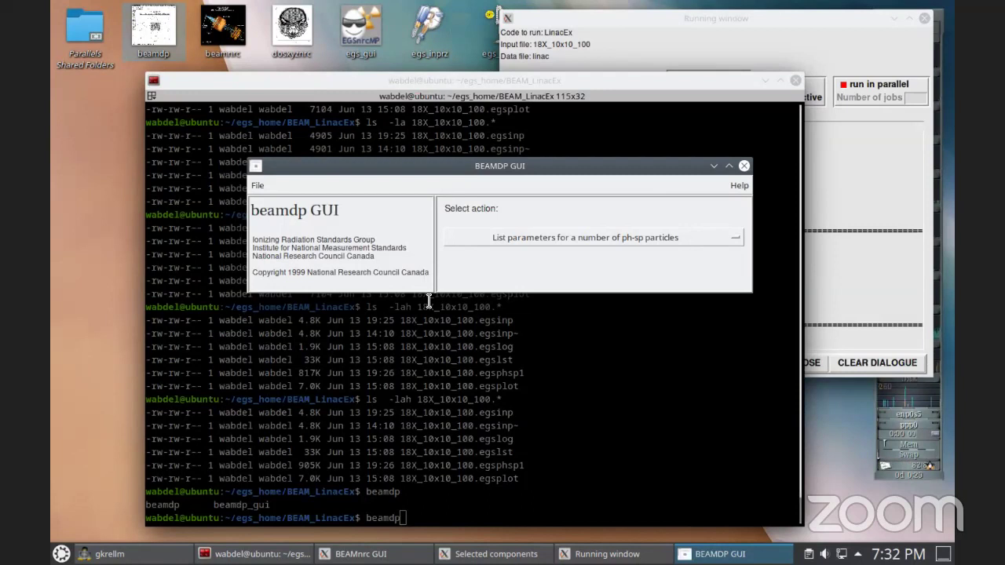
# Step: Choose the action that derives an X-Y scatter plot of particles from ph-sp data and bring its parameters window fully into view
pyautogui.click(538, 237)
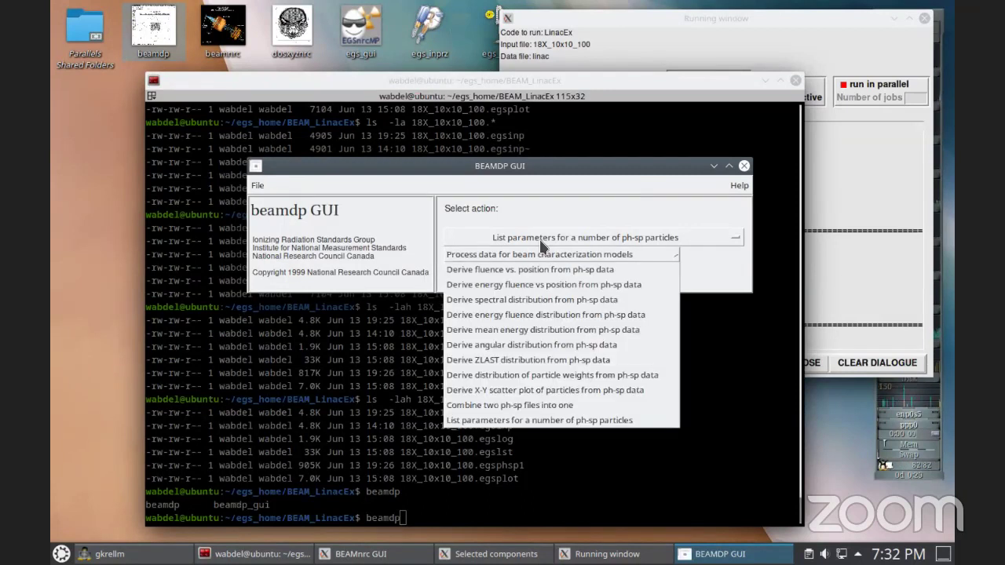
pyautogui.click(514, 404)
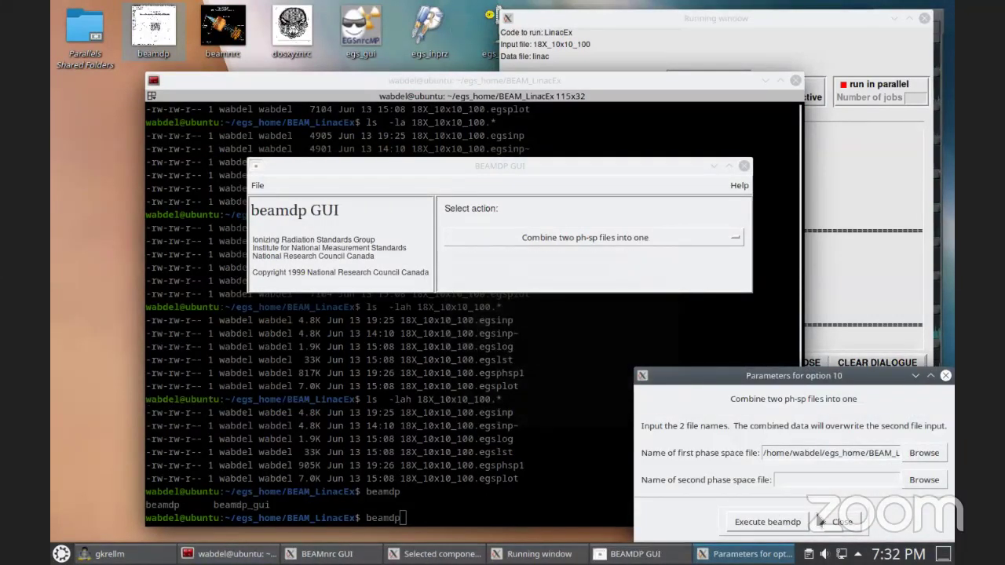
pyautogui.click(512, 236)
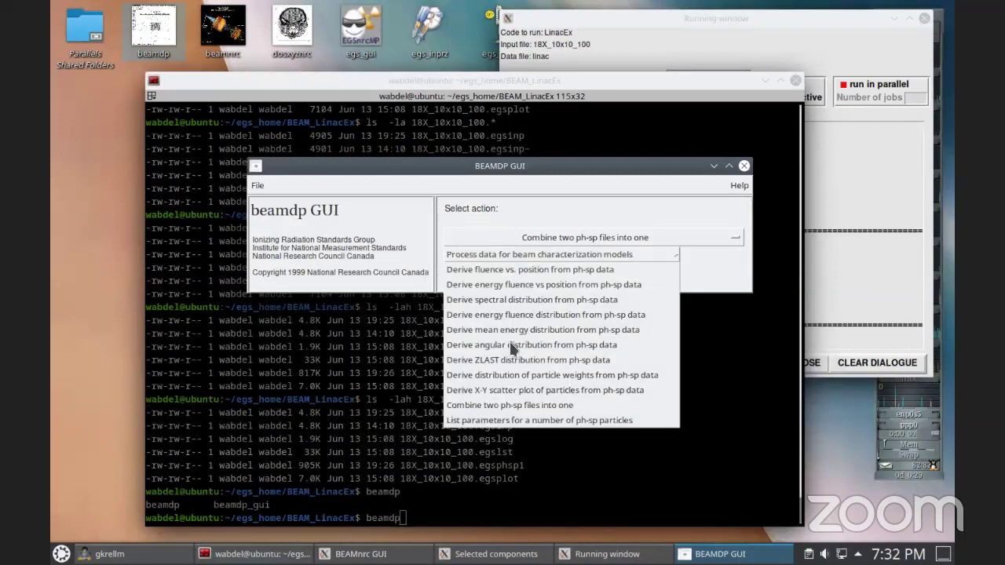
pyautogui.click(505, 390)
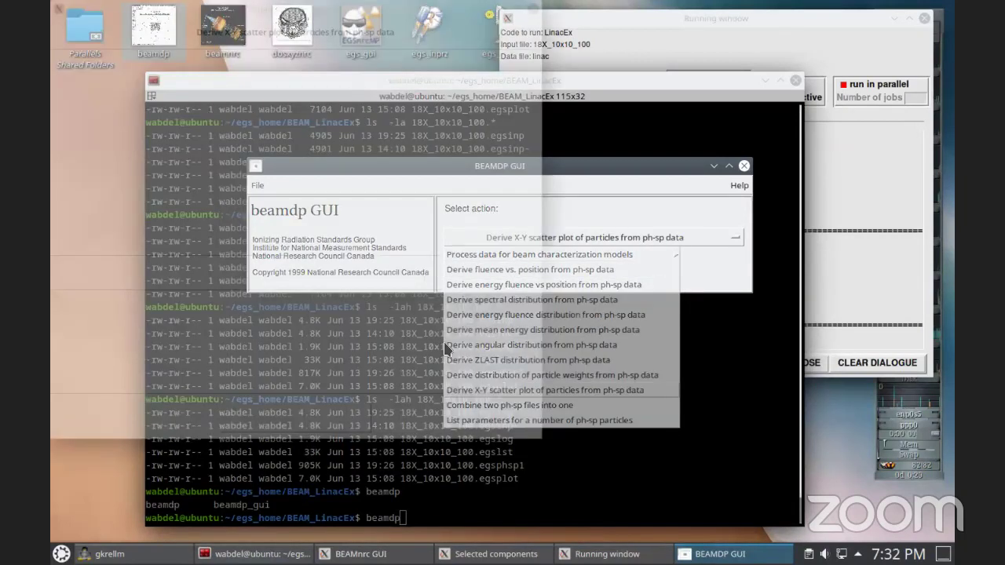
pyautogui.moveTo(196, 18); pyautogui.dragTo(348, 82)
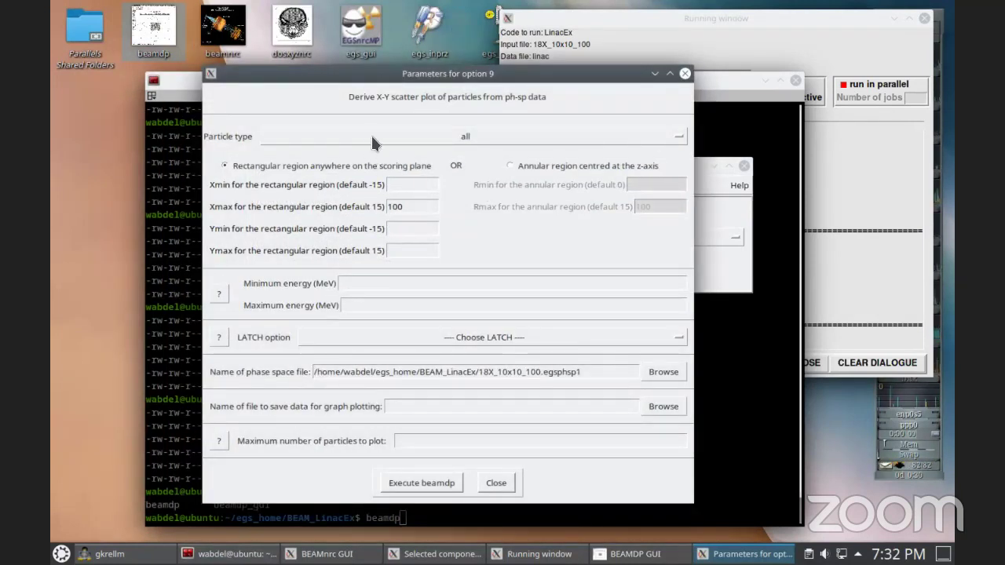
# Step: Set the rectangular region on the scoring plane to -30 to 30 in both X and Y
pyautogui.click(421, 187)
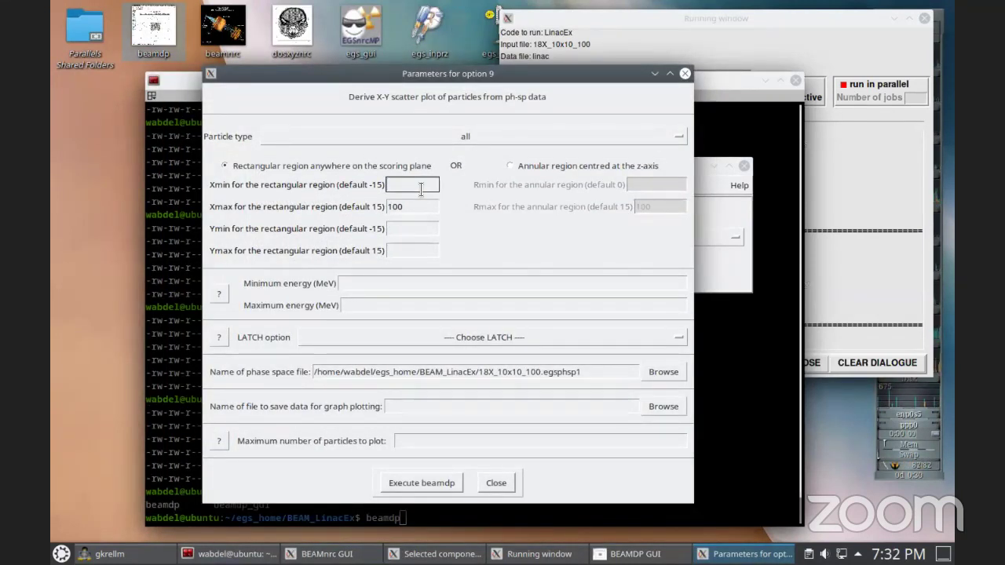
pyautogui.write('-30')
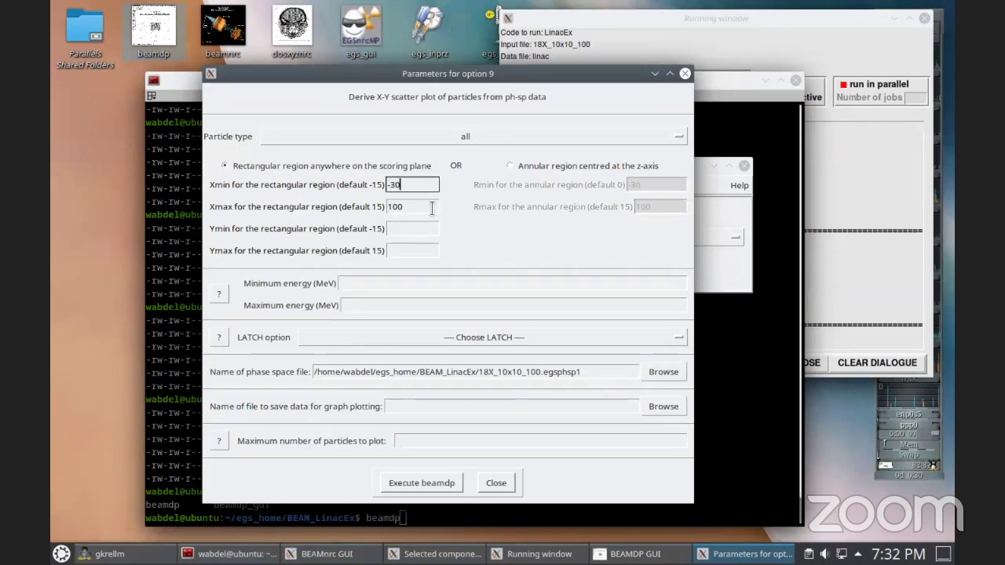
pyautogui.press('Tab')
pyautogui.write('30')
pyautogui.click(386, 229)
pyautogui.write('-30')
pyautogui.click(397, 249)
pyautogui.write('30')
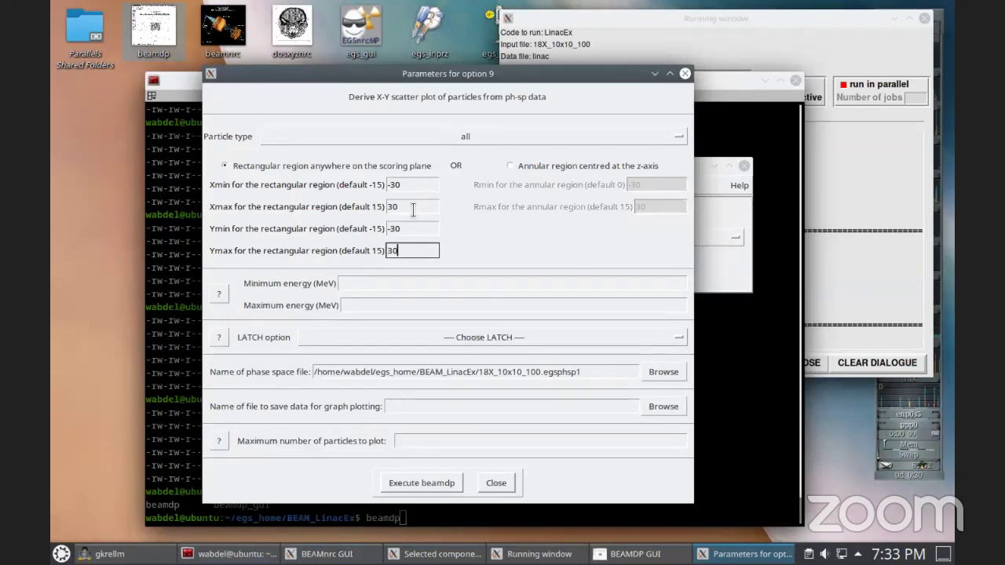
# Step: Set the energy range to 0 to 18 MeV and the LATCH option to None
pyautogui.click(375, 284)
pyautogui.write('0')
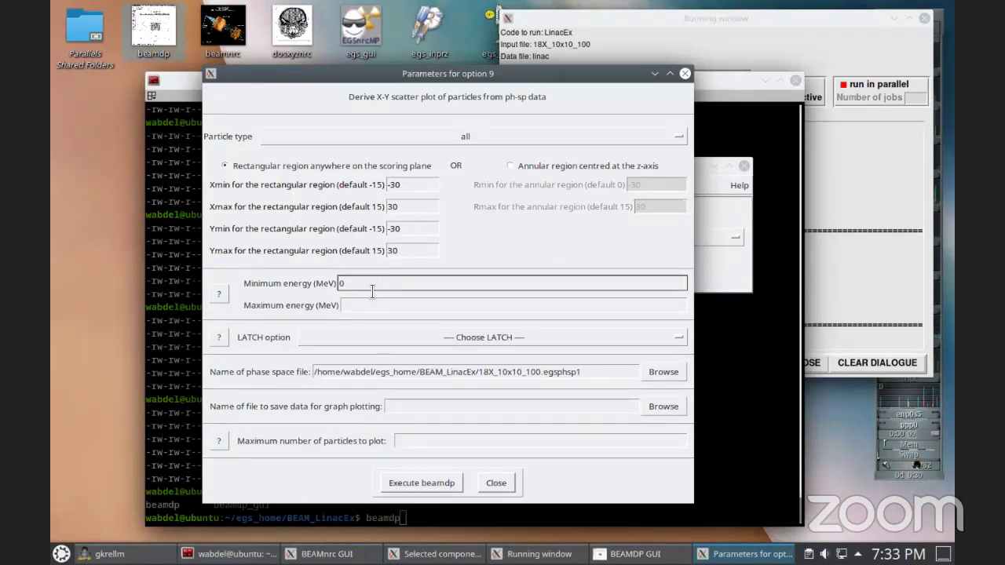
pyautogui.click(374, 310)
pyautogui.write('18')
pyautogui.click(418, 335)
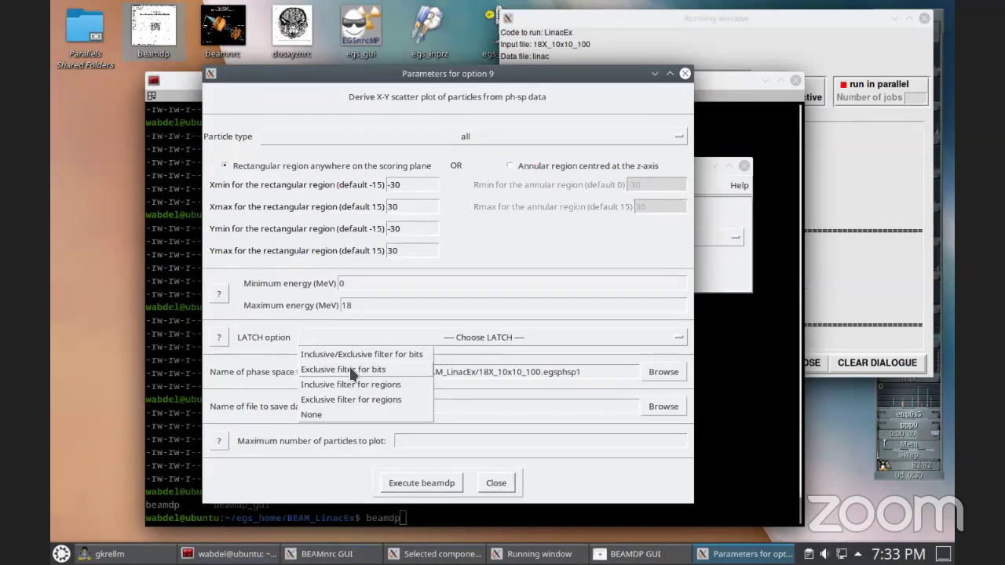
pyautogui.click(359, 414)
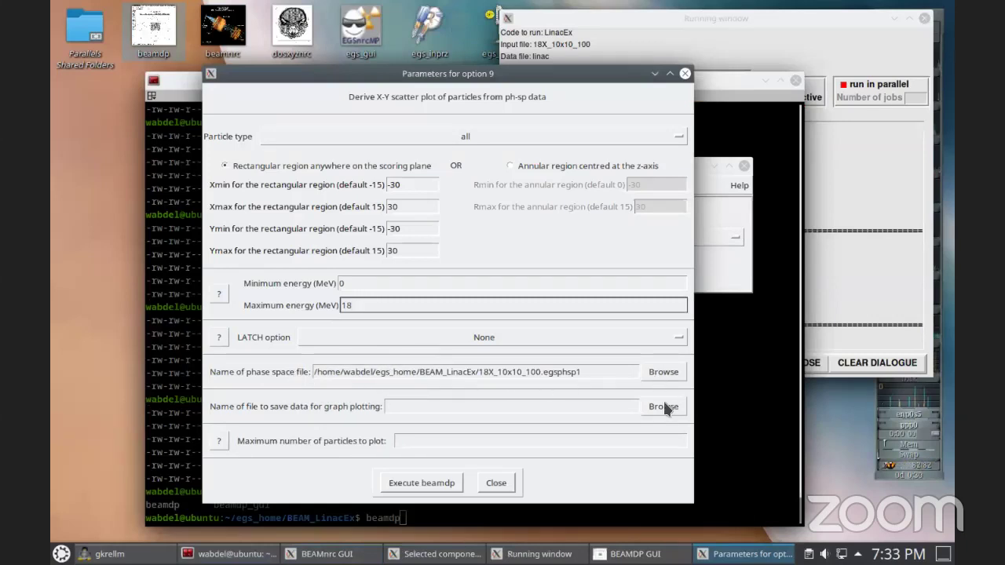
# Step: Name the graph data file test, limit the plot to 1000 particles and execute beamdp
pyautogui.click(543, 407)
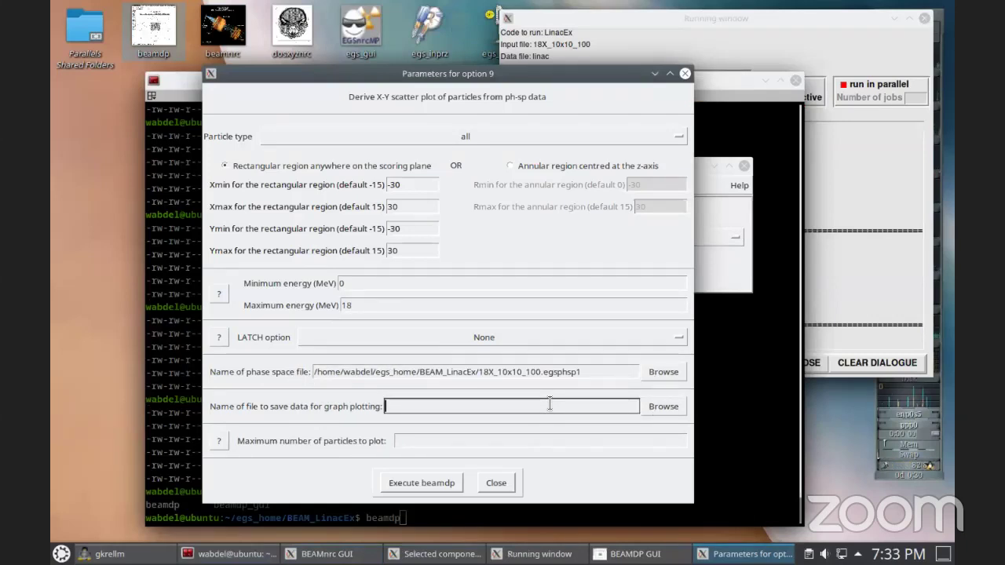
pyautogui.write('test')
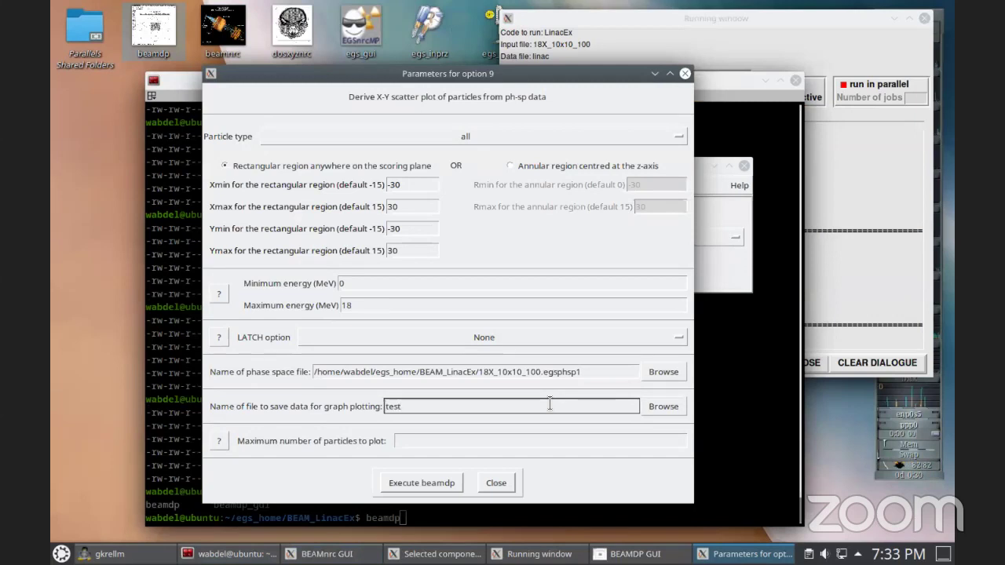
pyautogui.click(446, 441)
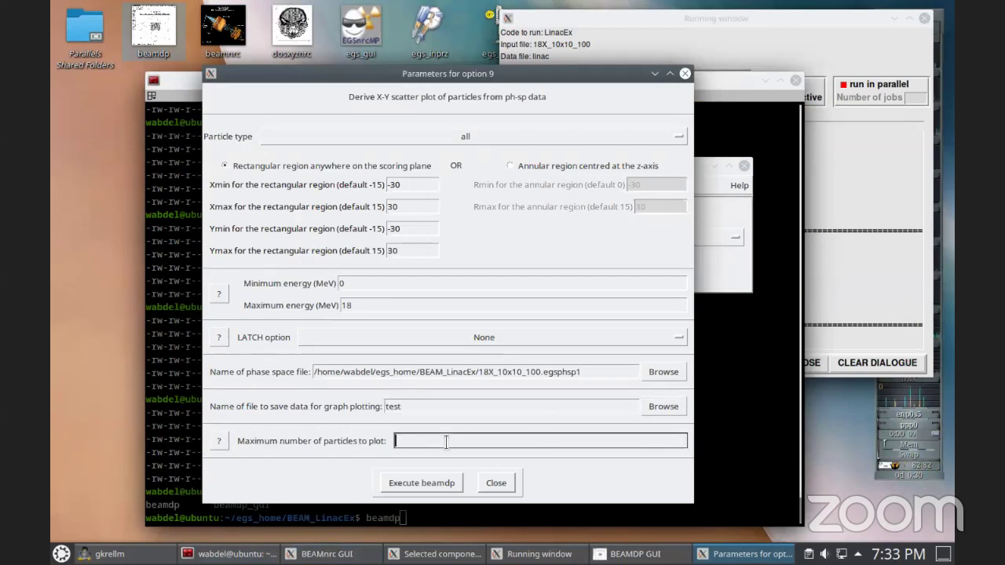
pyautogui.write('1000')
pyautogui.press('BackSpace')
pyautogui.press('BackSpace')
pyautogui.press('BackSpace')
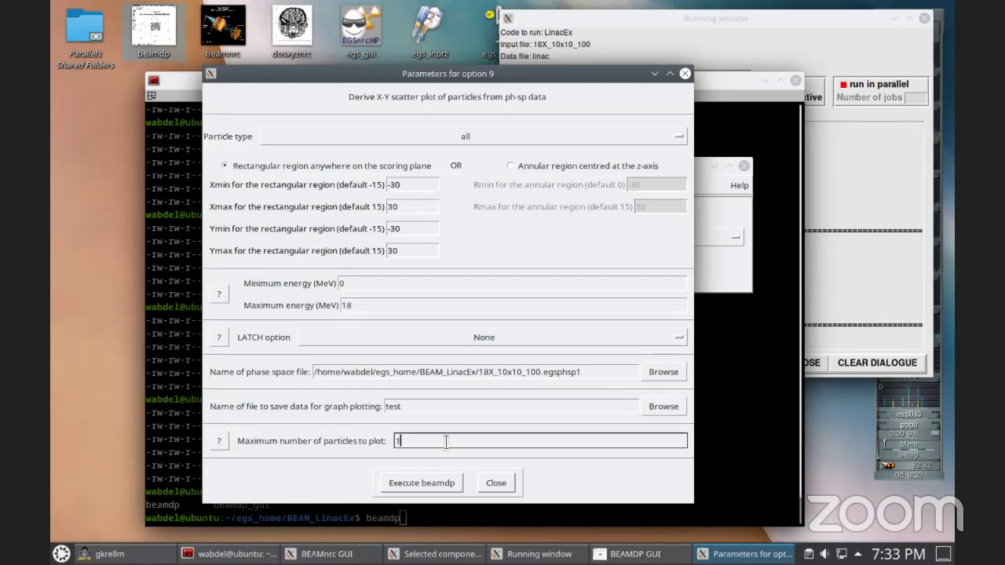
pyautogui.write('100')
pyautogui.press('BackSpace')
pyautogui.press('BackSpace')
pyautogui.press('BackSpace')
pyautogui.write('000')
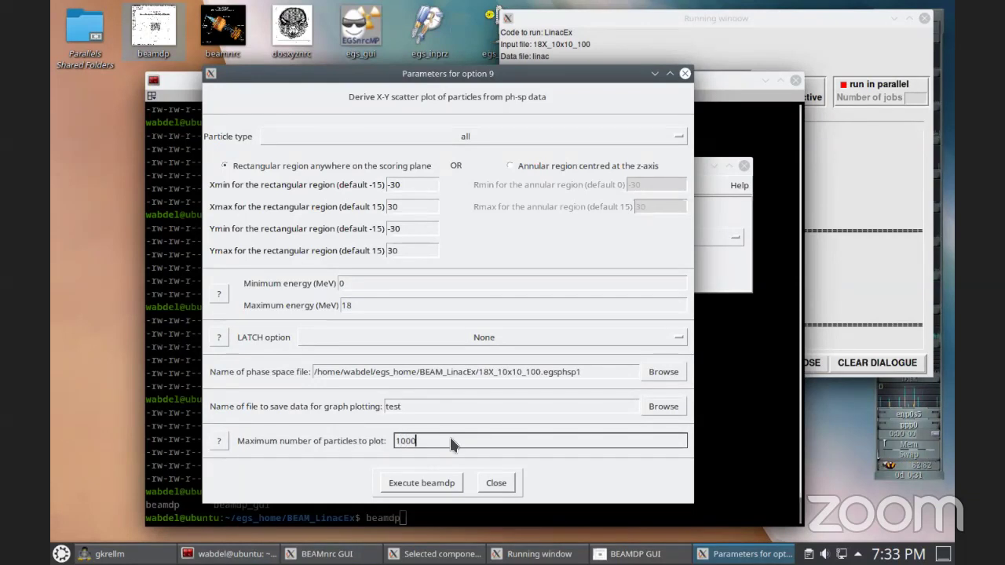
pyautogui.click(435, 480)
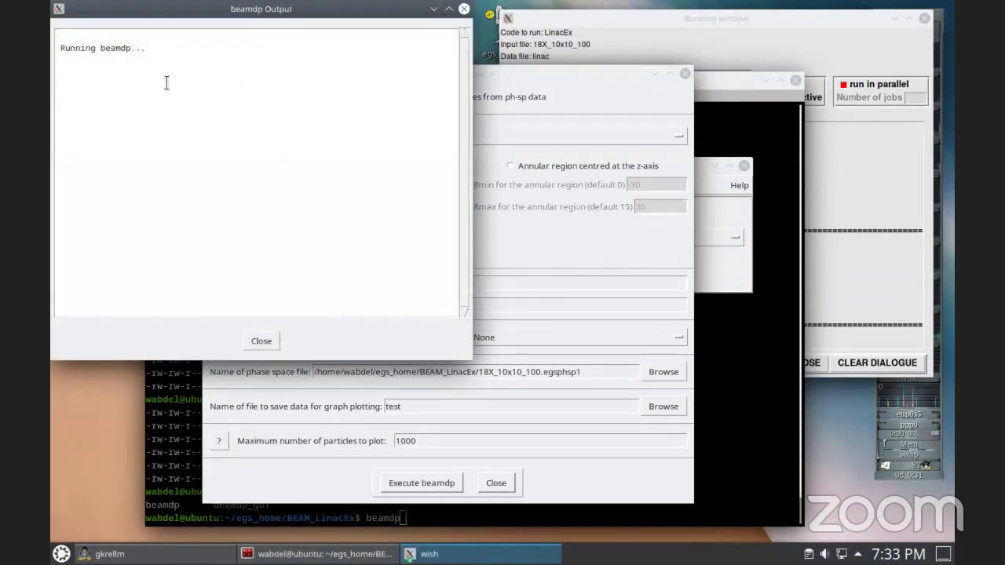
# Step: Enlarge the Grace window and examine the X-Y scatter plot across its whole extent
pyautogui.moveTo(165, 9); pyautogui.dragTo(346, 92)
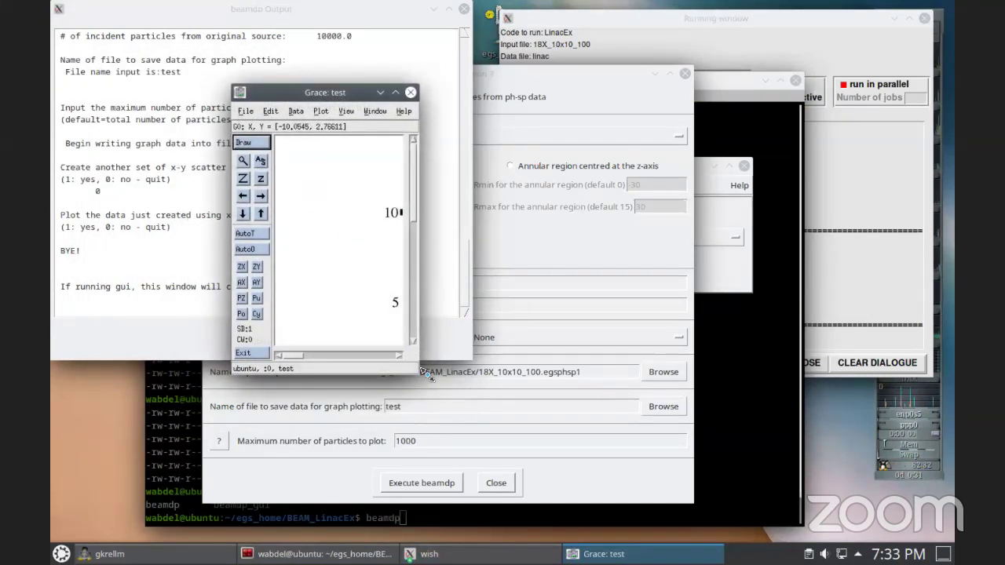
pyautogui.moveTo(419, 372); pyautogui.dragTo(691, 455)
pyautogui.moveTo(806, 485); pyautogui.dragTo(816, 488)
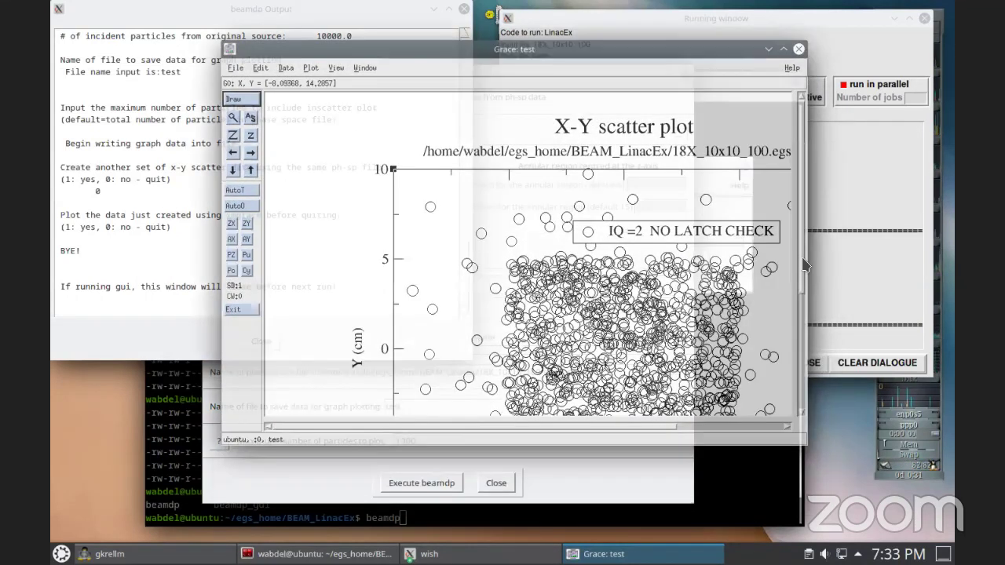
pyautogui.moveTo(797, 294); pyautogui.dragTo(789, 349)
pyautogui.moveTo(606, 423)
pyautogui.mouseDown()
pyautogui.moveTo(651, 426)
pyautogui.moveTo(622, 428)
pyautogui.mouseUp()
pyautogui.moveTo(800, 307); pyautogui.dragTo(794, 357)
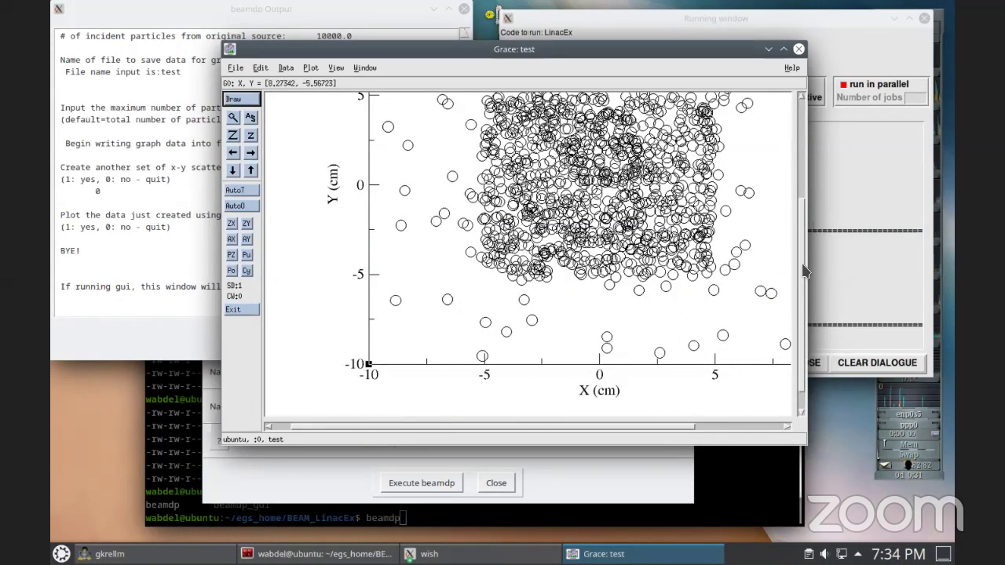
pyautogui.moveTo(804, 210); pyautogui.dragTo(799, 172)
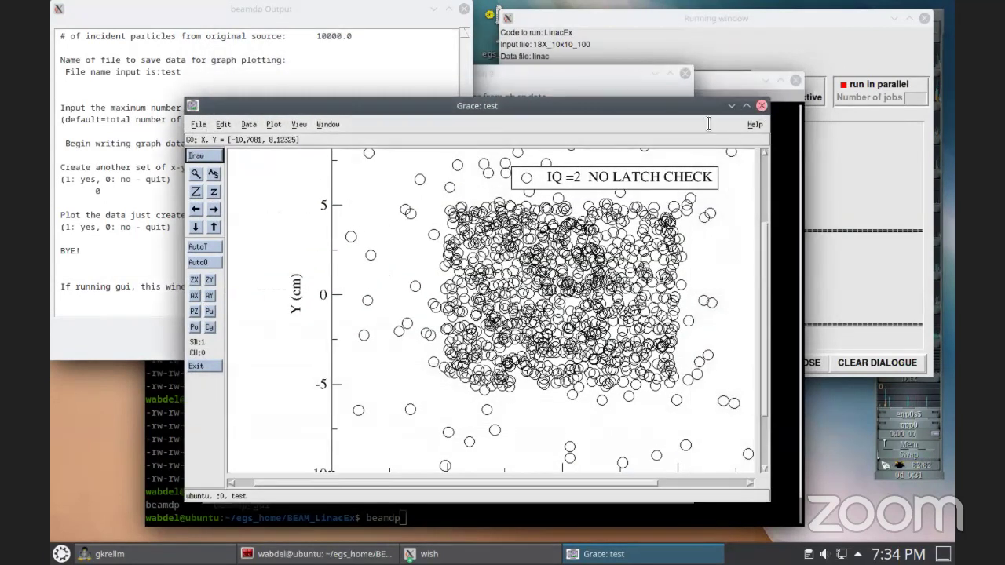
# Step: Exit the Grace plot and close the beamdp output and scatter plot parameters windows
pyautogui.click(195, 365)
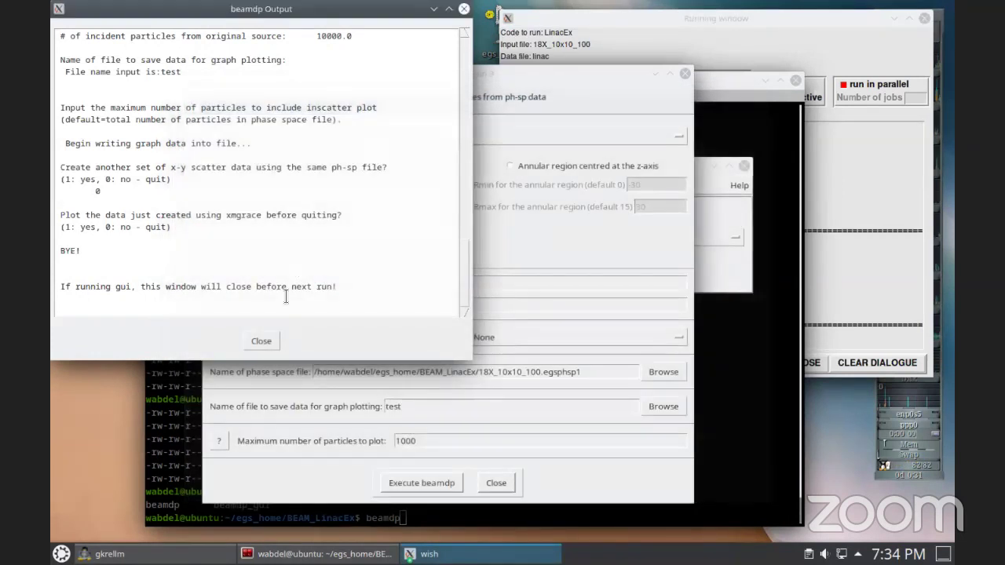
pyautogui.click(261, 338)
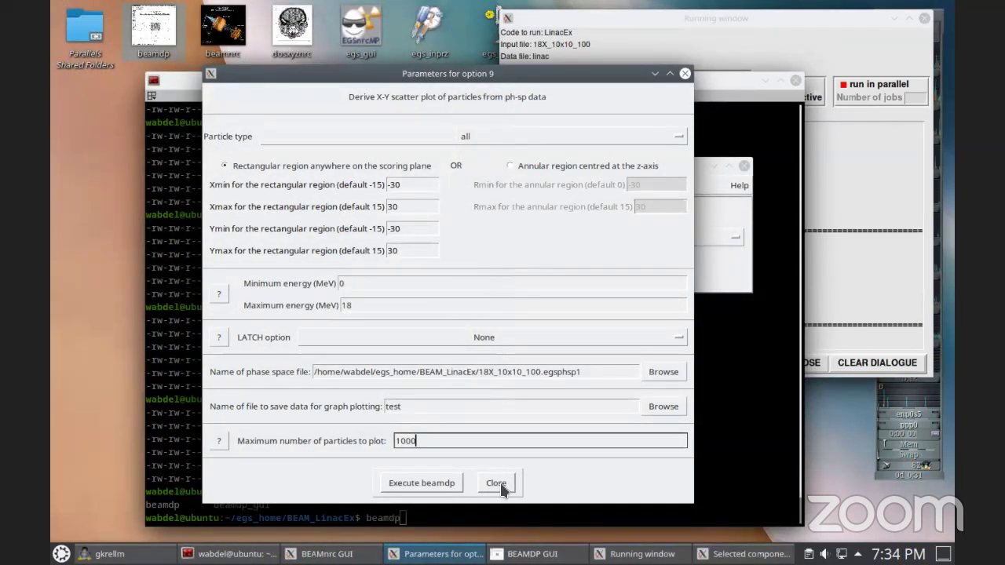
pyautogui.click(497, 483)
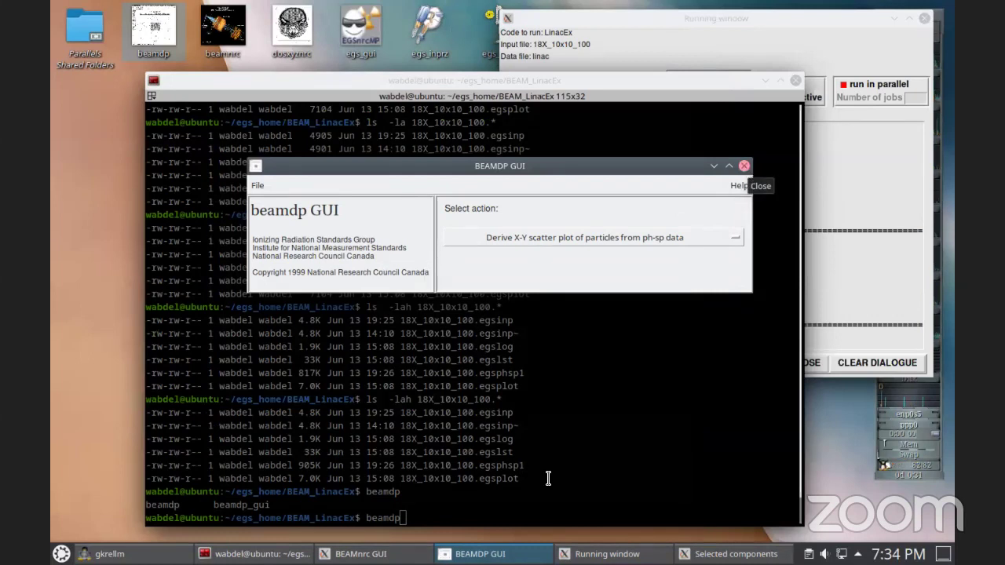
# Step: Return to the terminal, discard the pending beamdp command and list the files matching 18X_10x10_100_*.*1
pyautogui.click(744, 166)
pyautogui.press('BackSpace')
pyautogui.press('BackSpace')
pyautogui.press('BackSpace')
pyautogui.press('BackSpace')
pyautogui.press('BackSpace')
pyautogui.press('BackSpace')
pyautogui.write('ls 18')
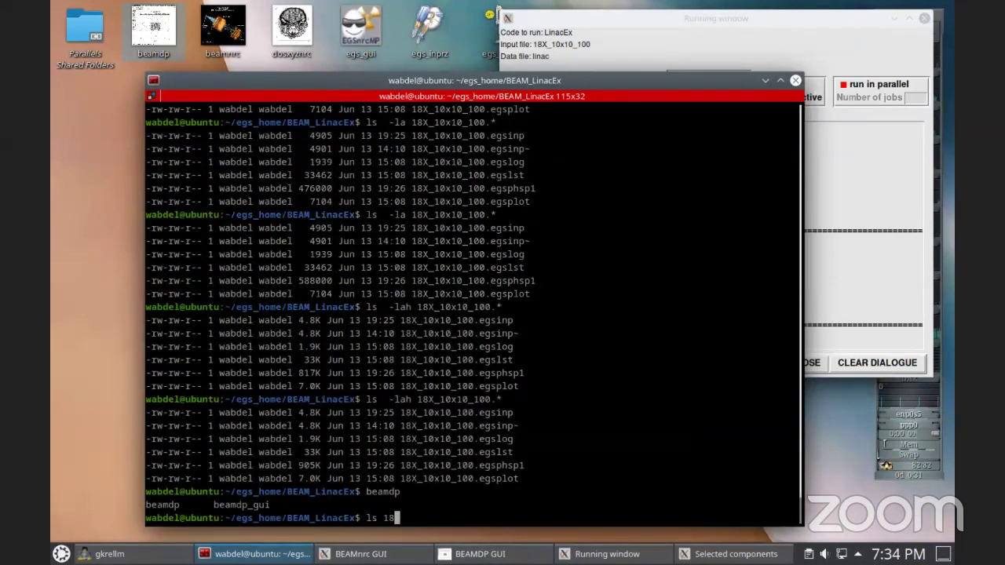
pyautogui.write('X_10x10_100.*')
pyautogui.write('.')
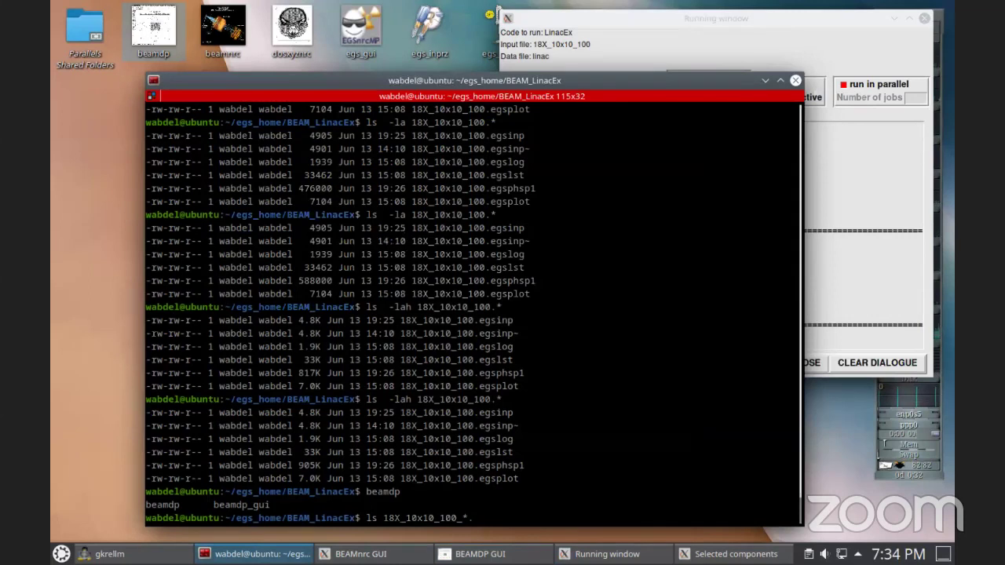
pyautogui.write('*')
pyautogui.press('Return')
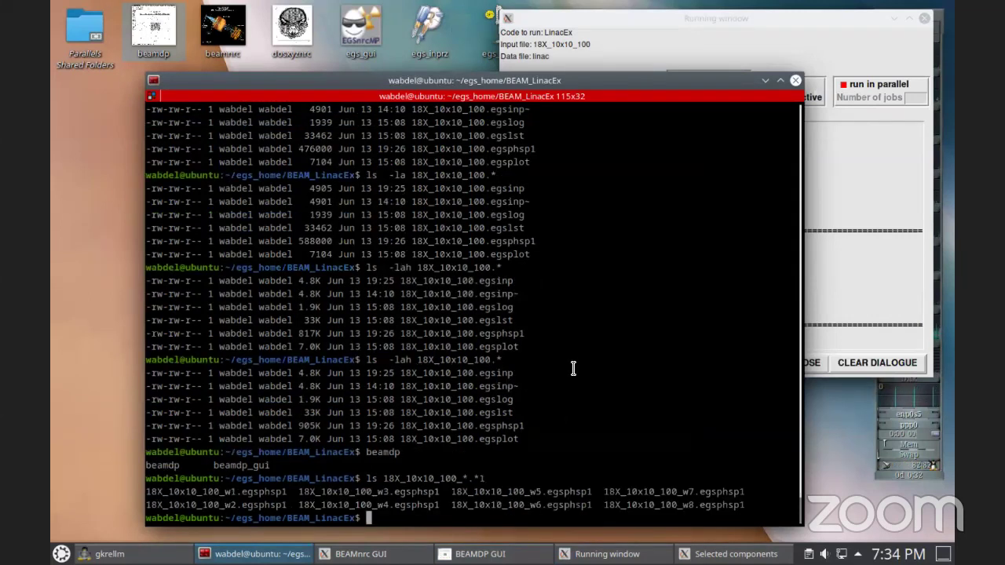
# Step: Repeat the listing of 18X_10x10_100_*.*1 with the -la option to show file details
pyautogui.press('Up')
pyautogui.press('Left')
pyautogui.press('Left')
pyautogui.press('Left')
pyautogui.press('Left')
pyautogui.press('Left')
pyautogui.press('Left')
pyautogui.press('Left')
pyautogui.press('Left')
pyautogui.press('Left')
pyautogui.press('Left')
pyautogui.press('Left')
pyautogui.press('Left')
pyautogui.press('Left')
pyautogui.press('Left')
pyautogui.press('Left')
pyautogui.press('Left')
pyautogui.press('Left')
pyautogui.press('Left')
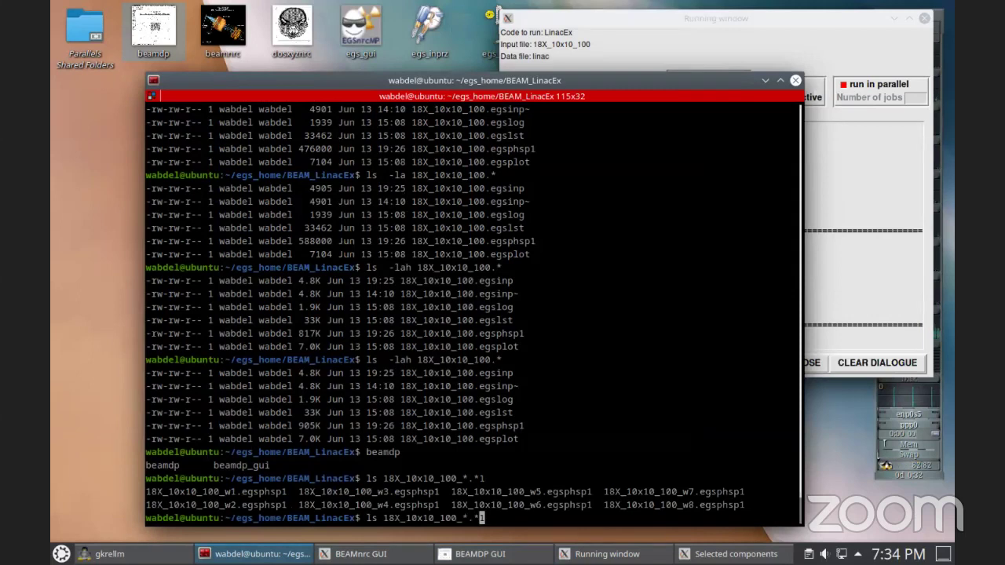
pyautogui.write('-la')
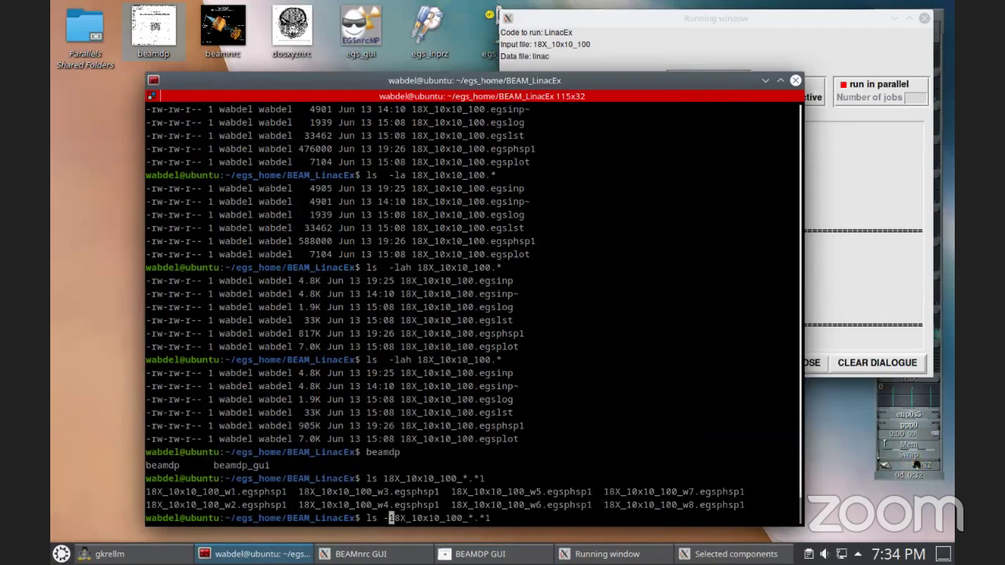
pyautogui.press('Return')
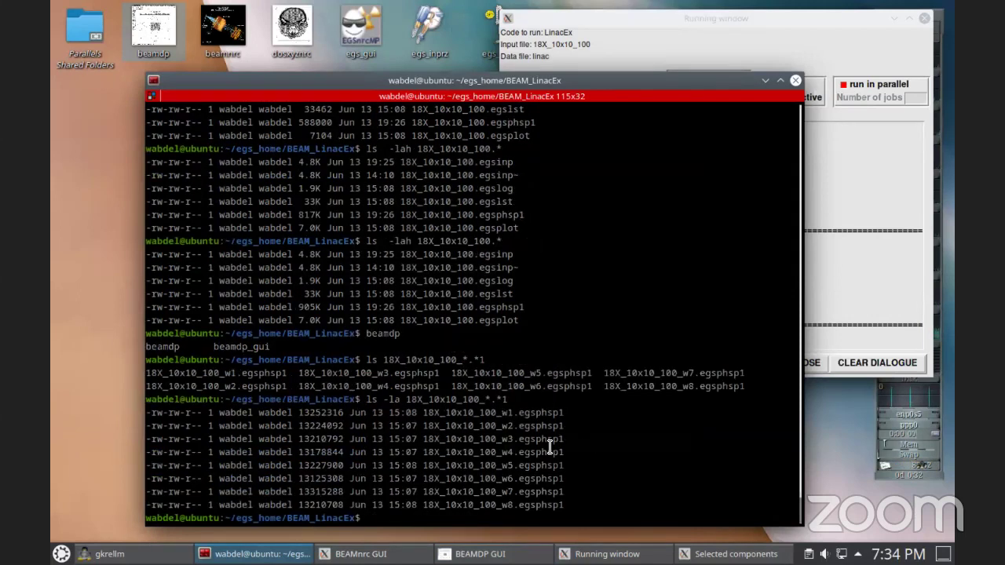
# Step: Repeat the listing of 18X_10x10_100_*.*1 with the -lah options to show human-readable file sizes
pyautogui.press('Up')
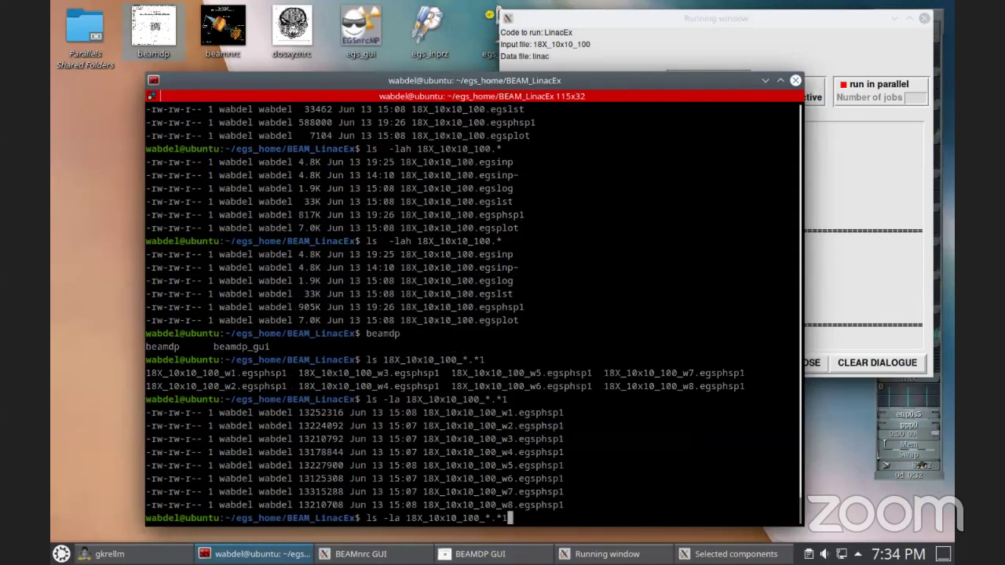
pyautogui.press('Left')
pyautogui.press('Left')
pyautogui.press('Left')
pyautogui.press('Left')
pyautogui.press('Left')
pyautogui.press('Left')
pyautogui.press('Left')
pyautogui.press('Left')
pyautogui.press('Left')
pyautogui.press('Left')
pyautogui.press('Left')
pyautogui.press('Left')
pyautogui.press('Left')
pyautogui.press('Left')
pyautogui.press('Left')
pyautogui.press('Left')
pyautogui.press('Left')
pyautogui.press('Left')
pyautogui.press('Left')
pyautogui.write('h')
pyautogui.press('Return')
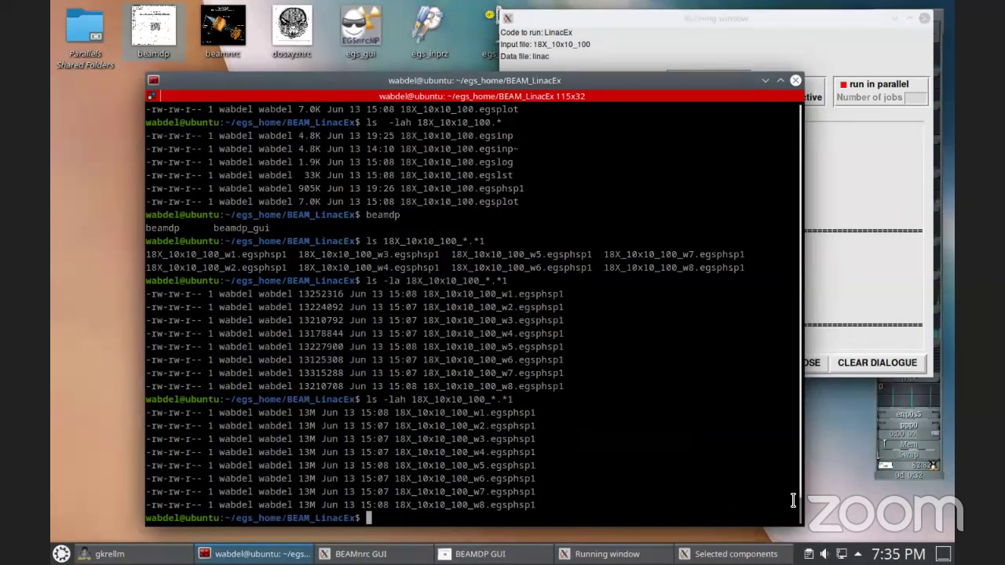
# Step: Sum the eight parallel phase-space files with addphsp 18X_10x10_100 18X_10x10_100 8 1 1, overwriting the existing output file
pyautogui.write('addphsp ')
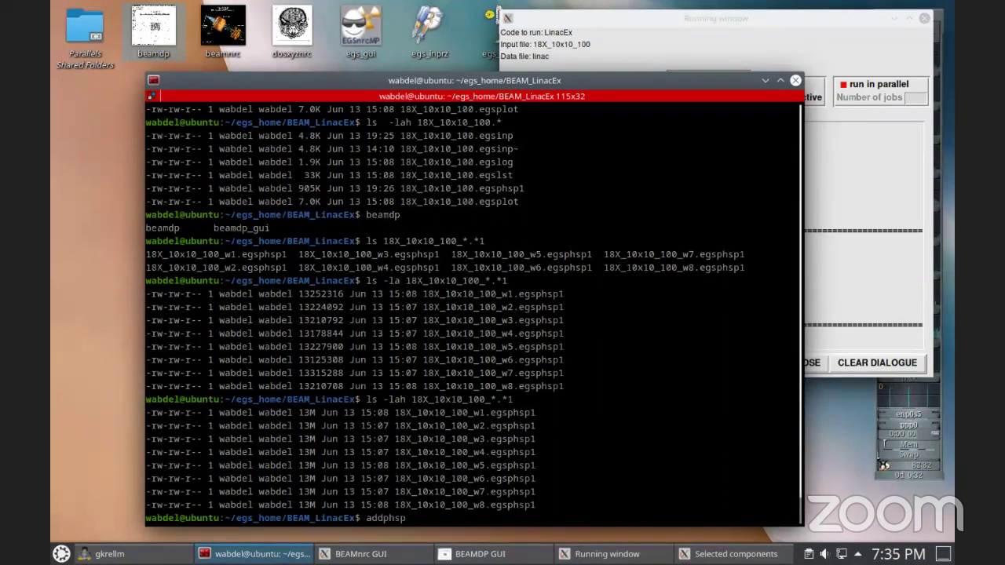
pyautogui.write('1')
pyautogui.press('Tab')
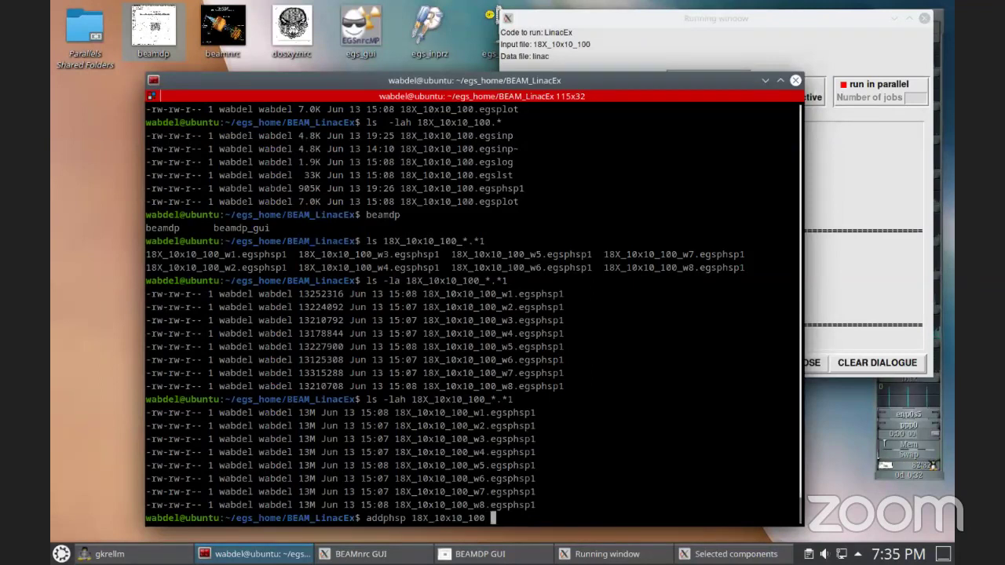
pyautogui.write('1')
pyautogui.press('Tab')
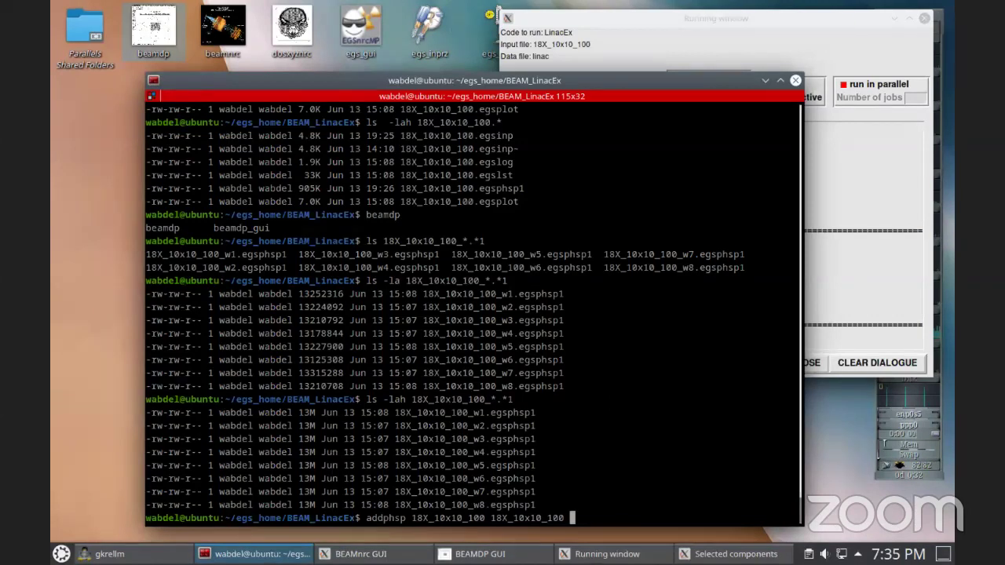
pyautogui.write('8')
pyautogui.write('1')
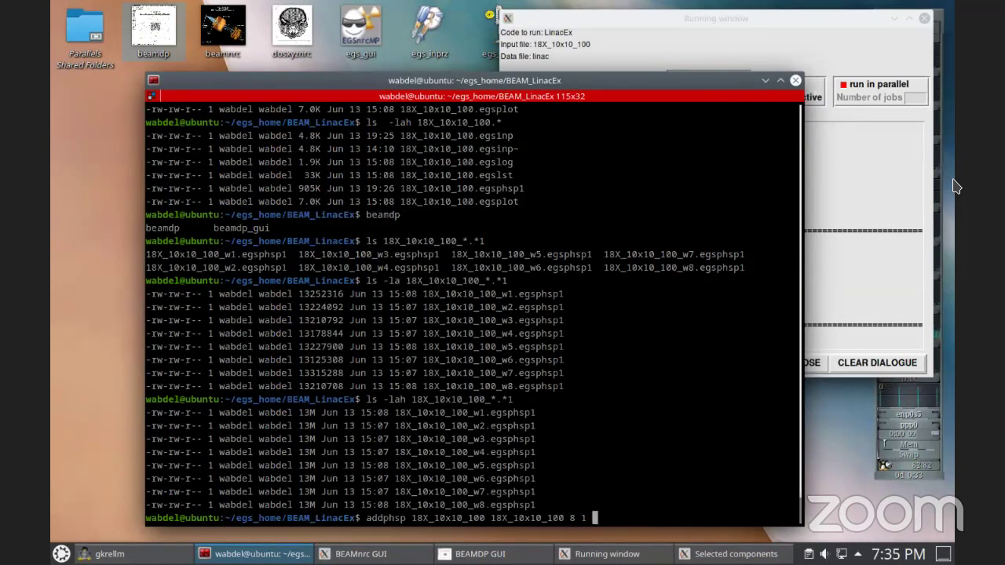
pyautogui.write(' 1')
pyautogui.press('Return')
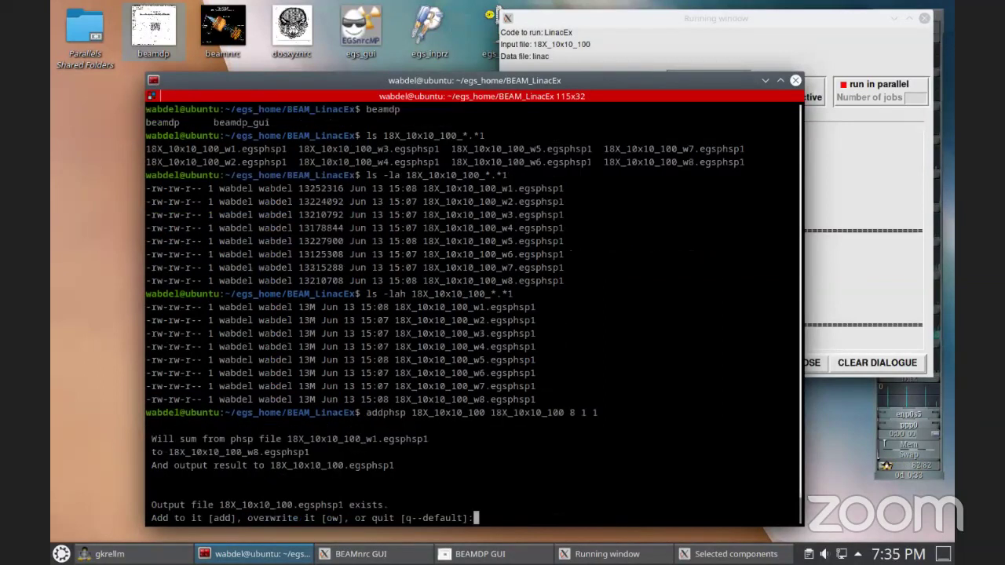
pyautogui.write('ow')
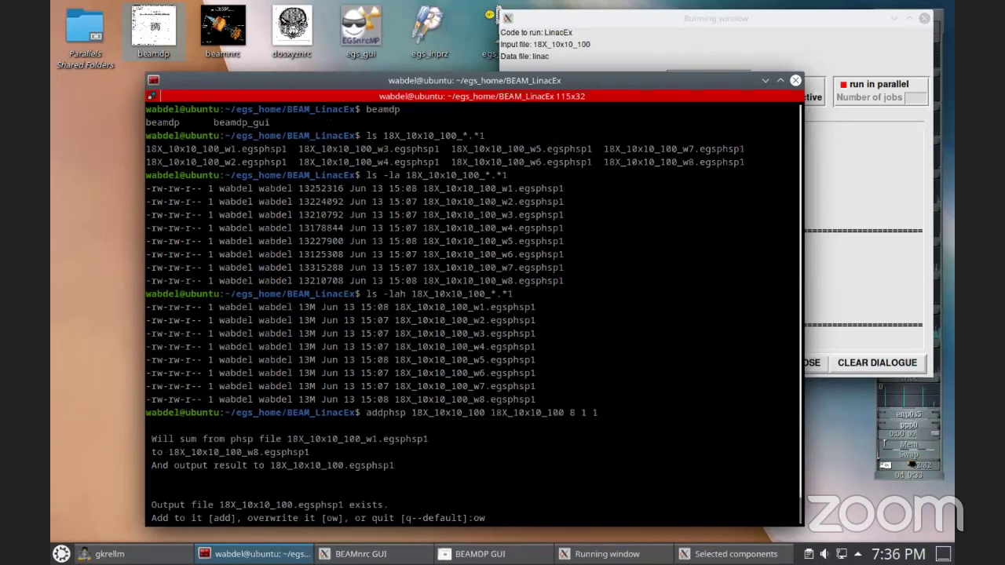
pyautogui.press('Return')
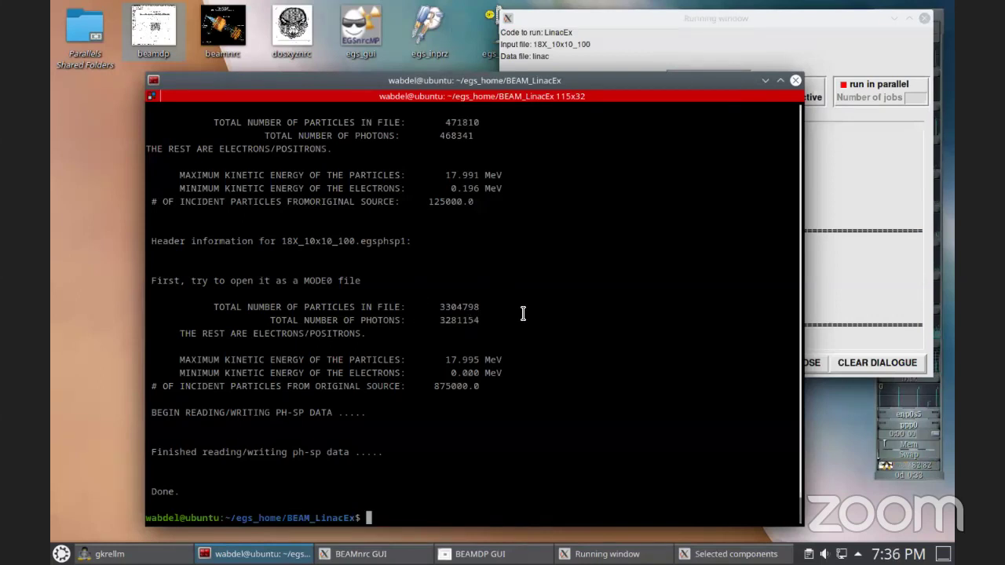
# Step: Move the terminal aside and close the extra BEAMnrc GUI, the Selected components window and the Running window
pyautogui.moveTo(561, 86); pyautogui.dragTo(538, 102)
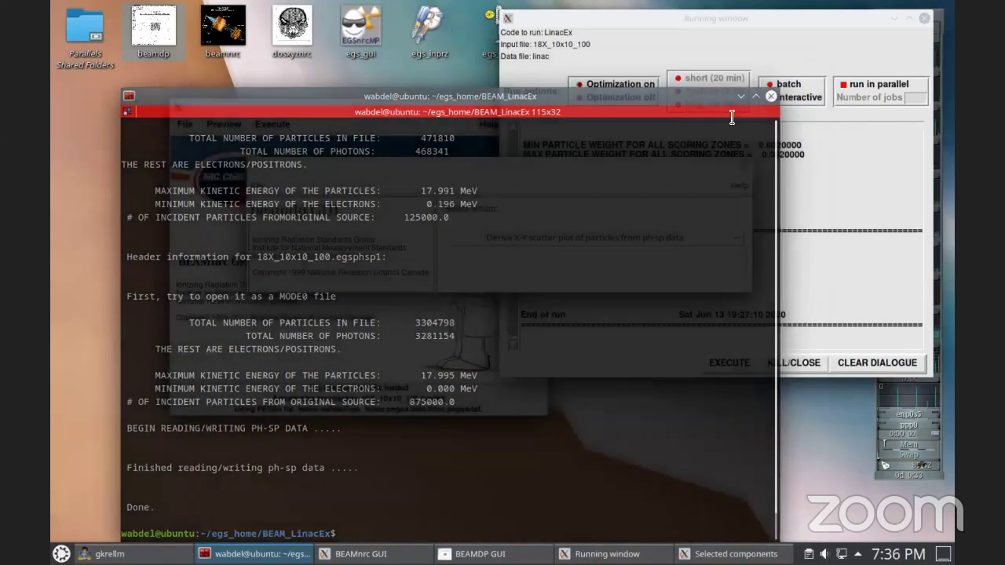
pyautogui.doubleClick(222, 41)
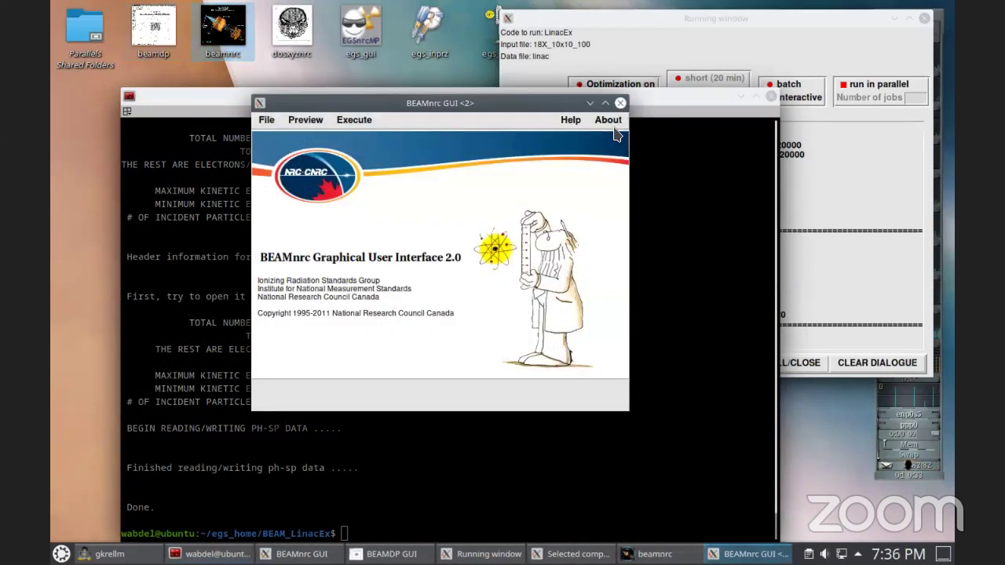
pyautogui.click(620, 104)
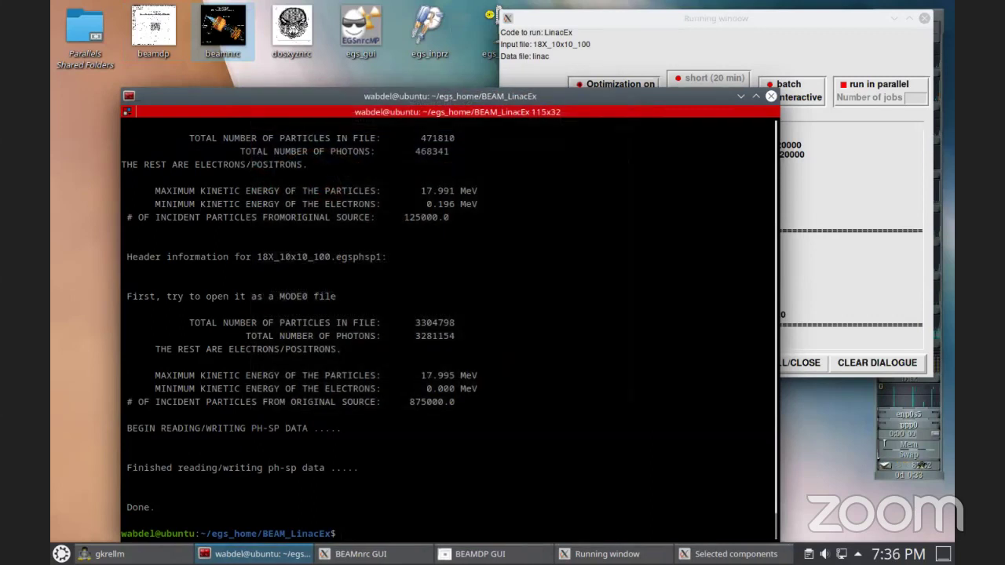
pyautogui.click(759, 118)
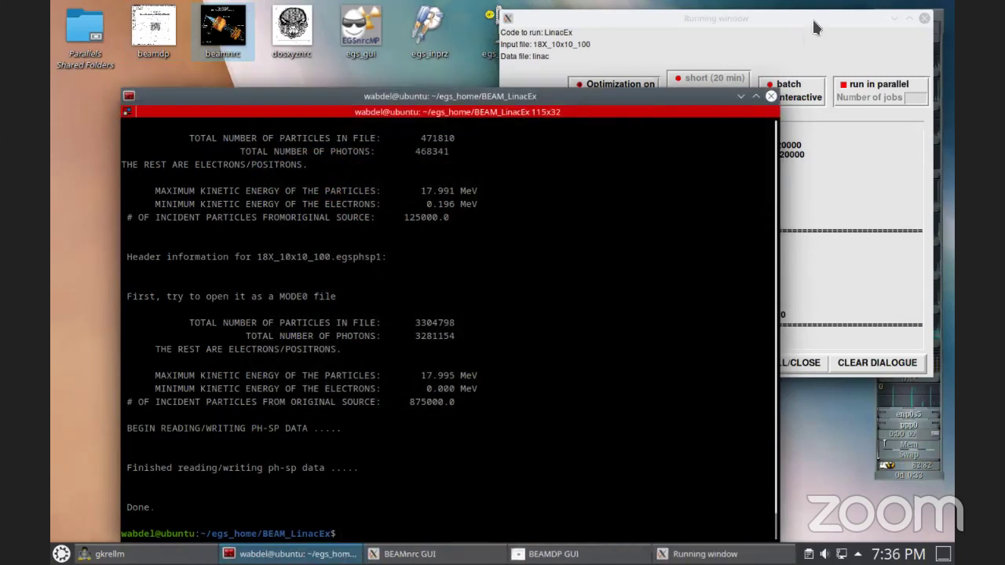
pyautogui.click(813, 19)
pyautogui.click(925, 19)
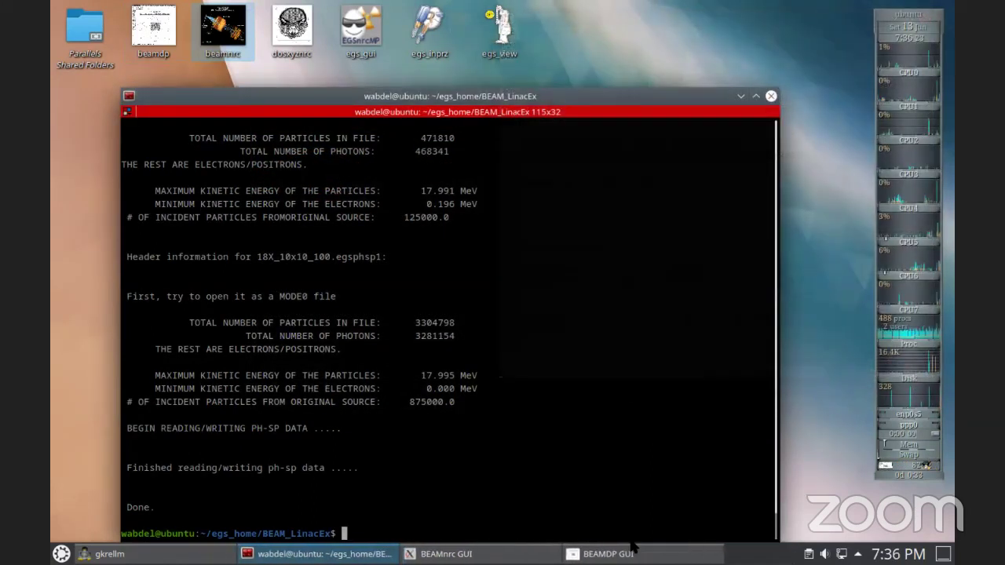
# Step: Bring up the BEAMDP GUI and open the parameters for deriving a spectral distribution from ph-sp data
pyautogui.click(622, 533)
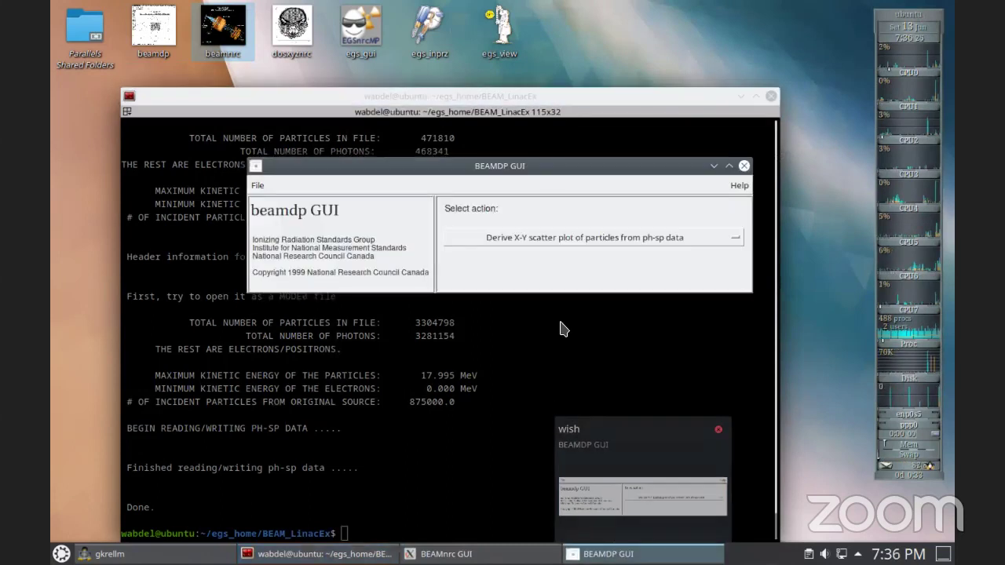
pyautogui.click(506, 232)
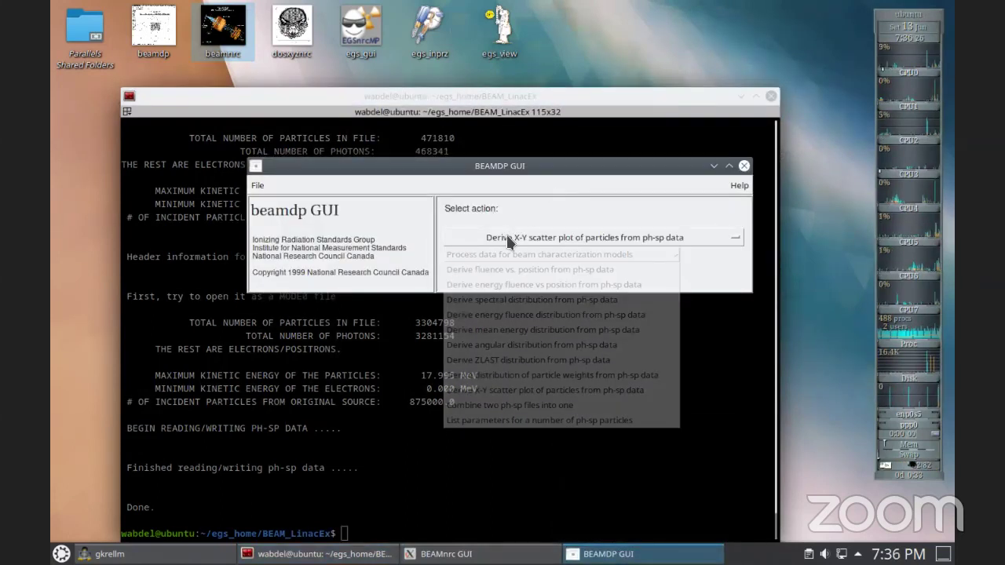
pyautogui.click(514, 299)
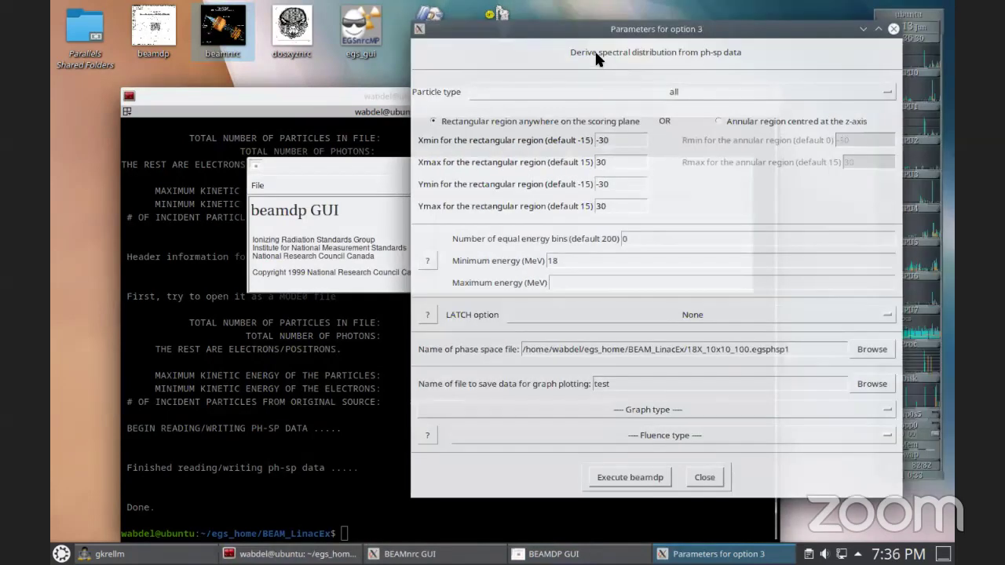
pyautogui.moveTo(594, 49); pyautogui.dragTo(313, 117)
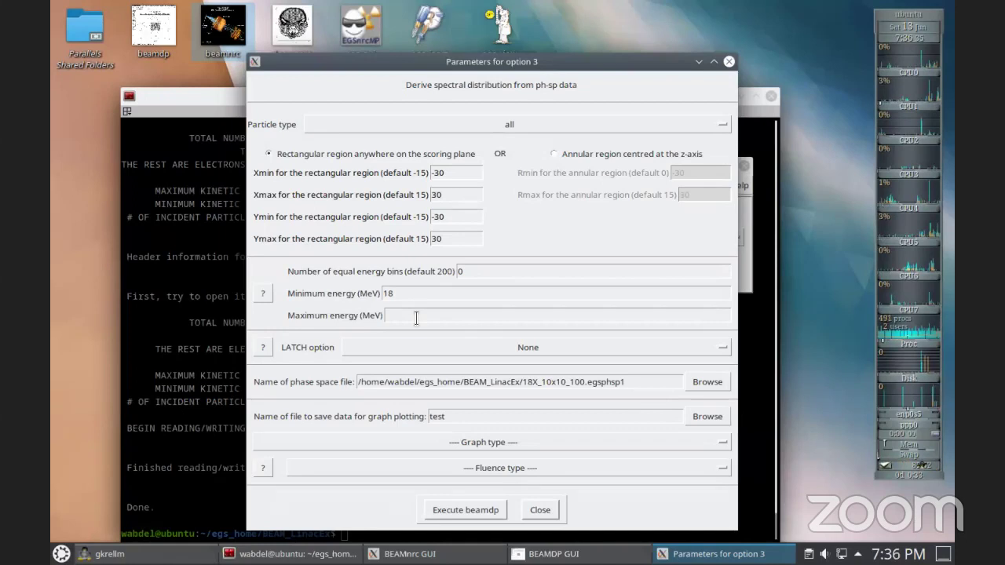
# Step: Set the spectral distribution to 200 energy bins from 0 to 18 MeV, with estimated real fluence and a point graph
pyautogui.press('BackSpace')
pyautogui.write('200')
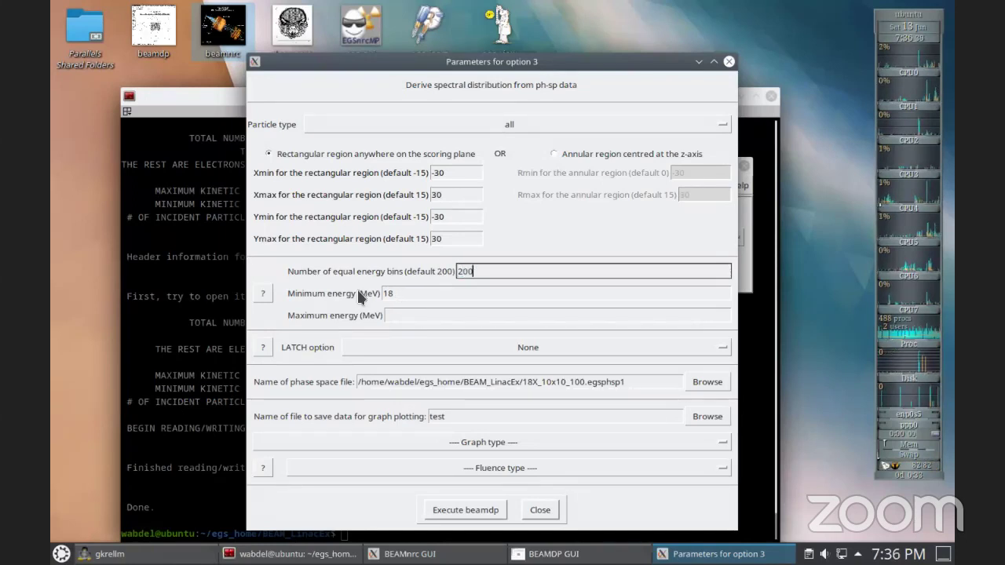
pyautogui.press('Tab')
pyautogui.write('0')
pyautogui.press('Tab')
pyautogui.write('18')
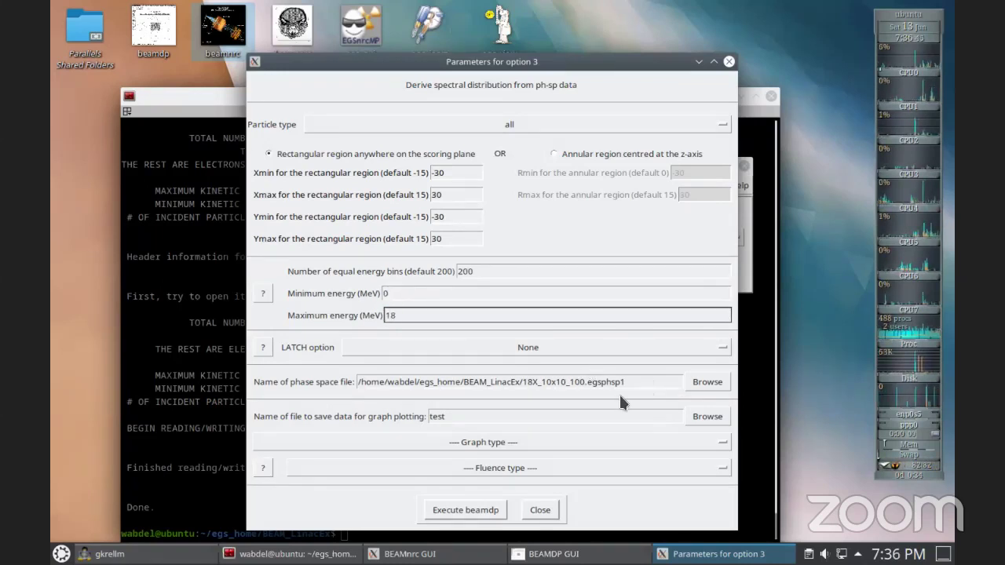
pyautogui.click(486, 467)
pyautogui.click(351, 485)
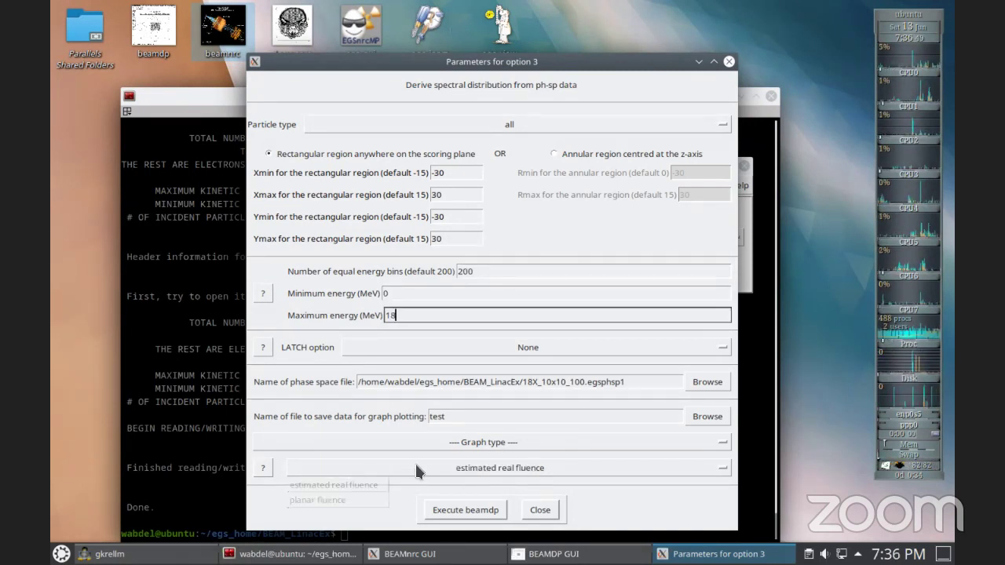
pyautogui.click(439, 442)
pyautogui.click(284, 460)
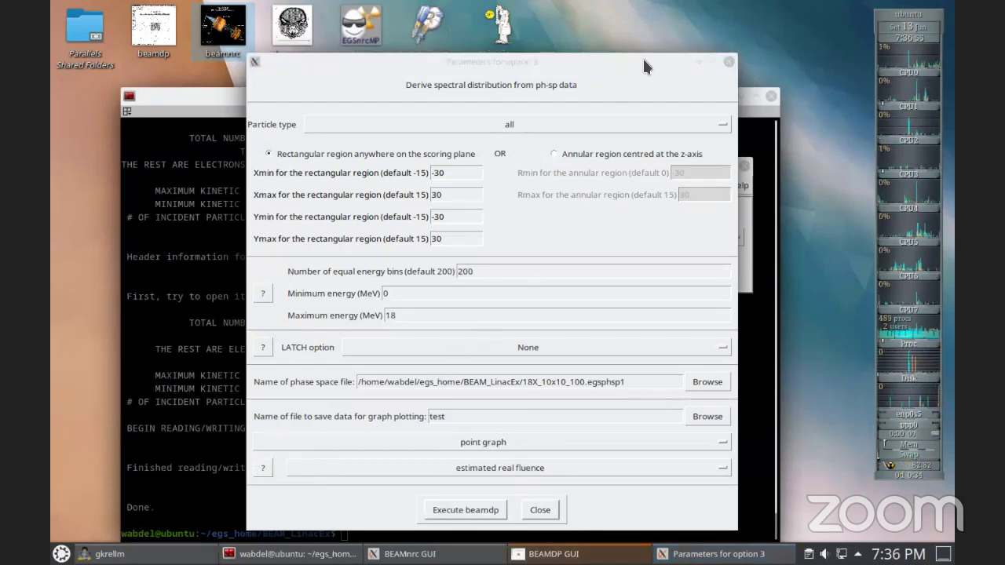
# Step: Run beamdp for the spectral distribution, overwriting the file test, and enlarge the Grace plot to examine the spectrum
pyautogui.moveTo(639, 62); pyautogui.dragTo(512, 178)
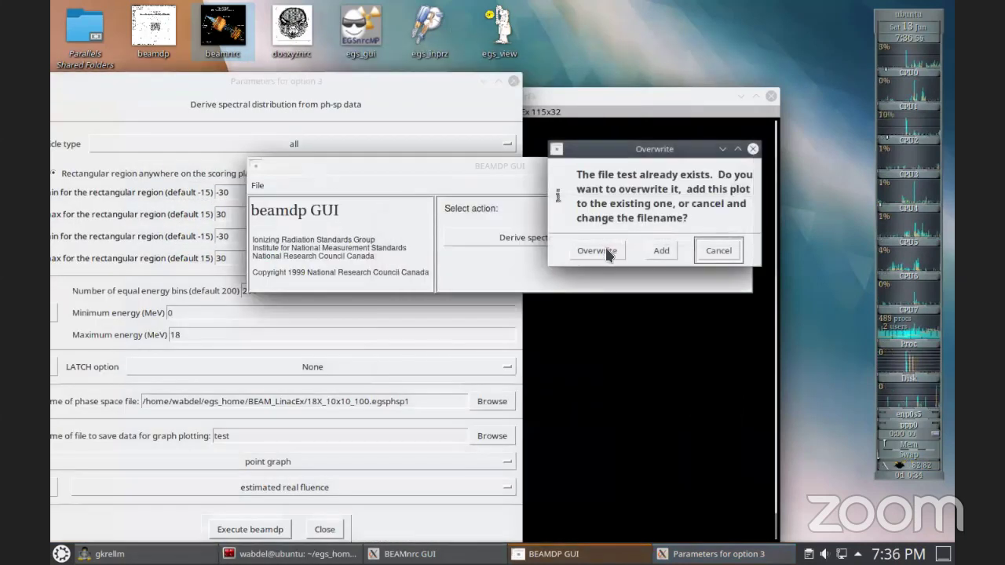
pyautogui.click(600, 251)
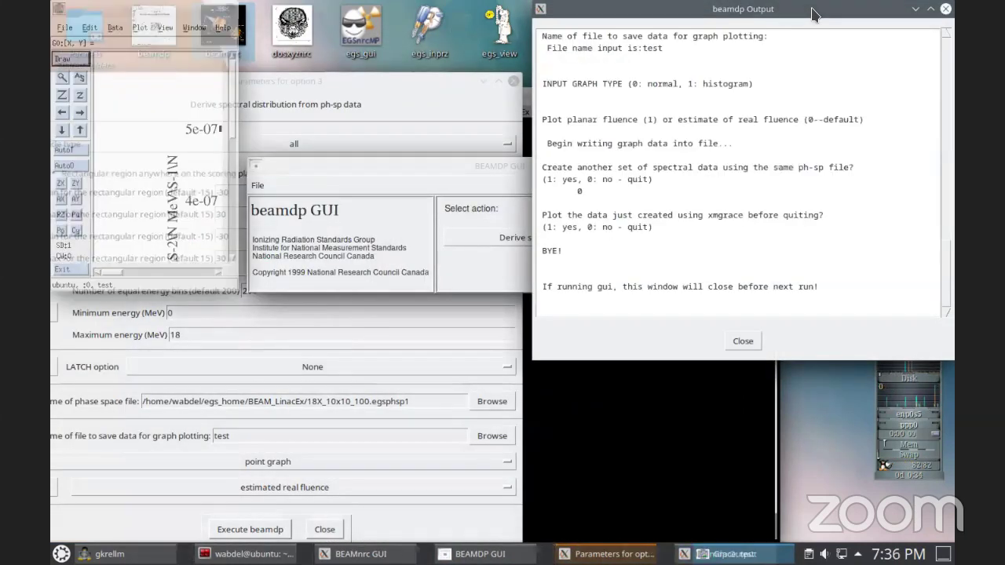
pyautogui.moveTo(240, 291); pyautogui.dragTo(936, 522)
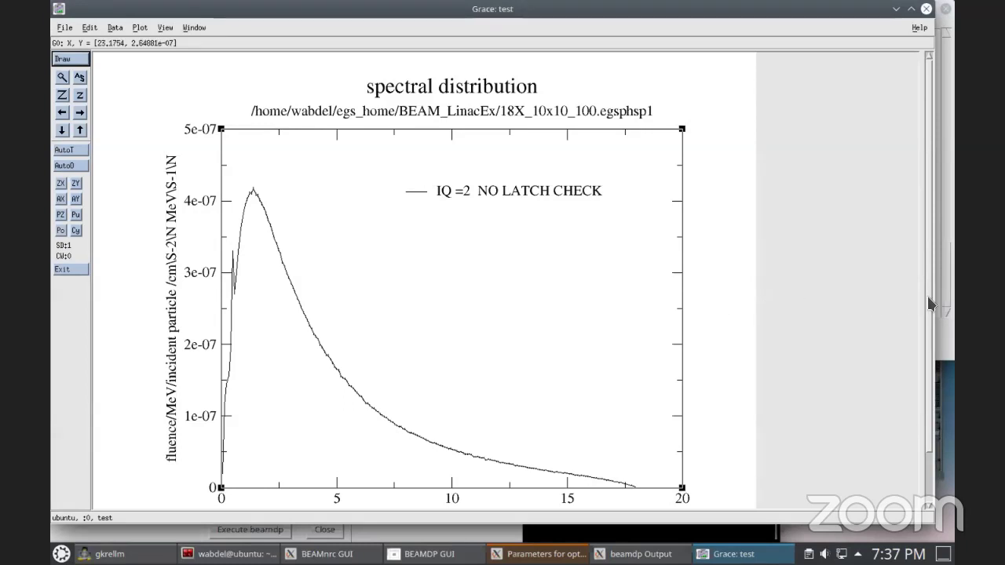
pyautogui.moveTo(926, 294); pyautogui.dragTo(930, 369)
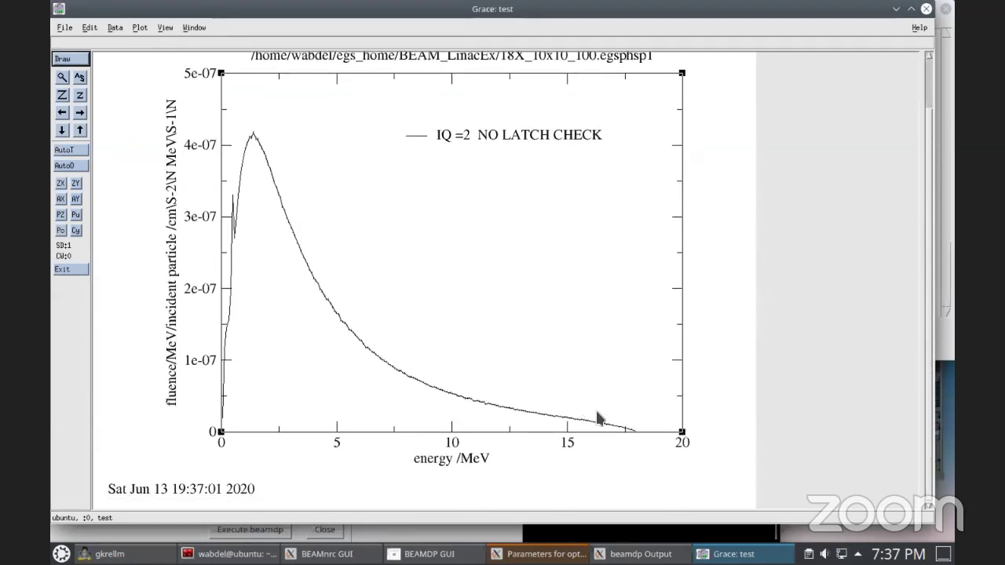
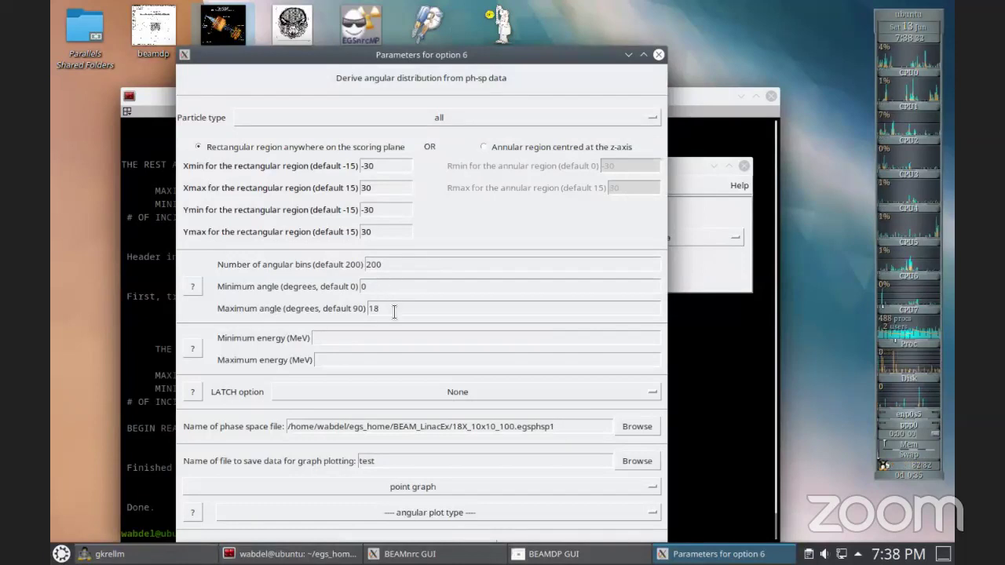
# Step: Set the angular distribution's maximum angle to 90 degrees, energy range to 0–18 MeV and plot type to particles/angular bin
pyautogui.doubleClick(369, 309)
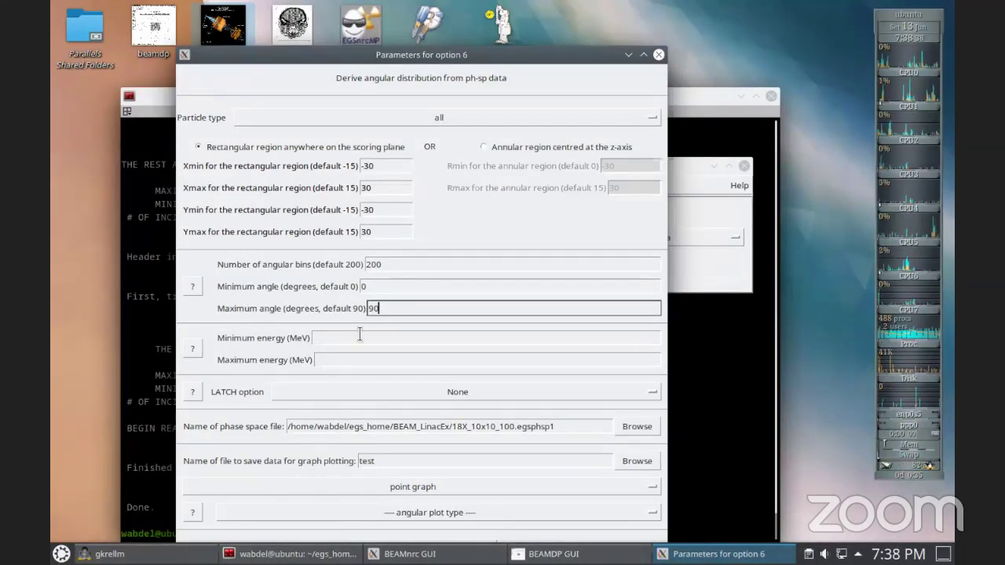
pyautogui.click(346, 338)
pyautogui.write('0')
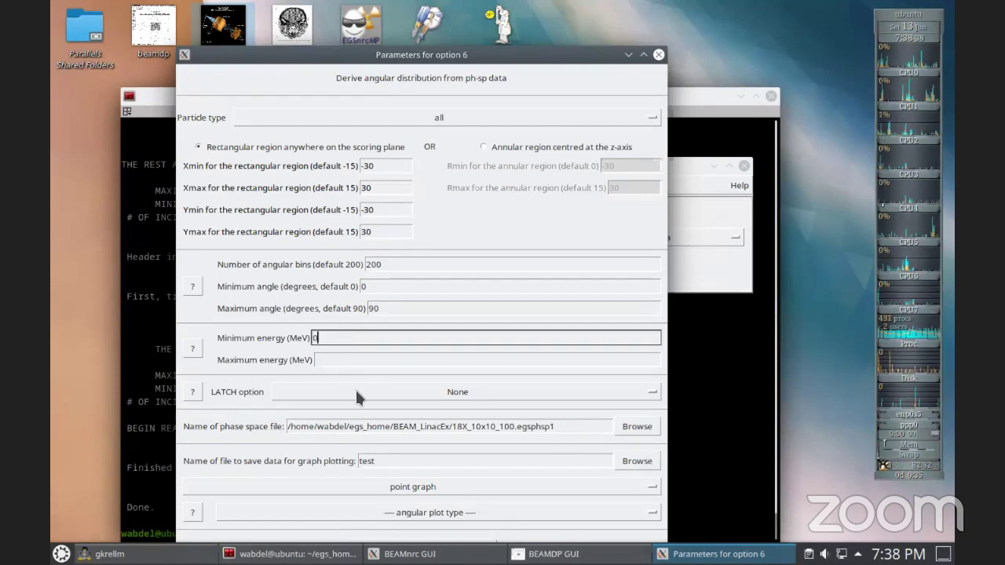
pyautogui.click(356, 359)
pyautogui.write('18')
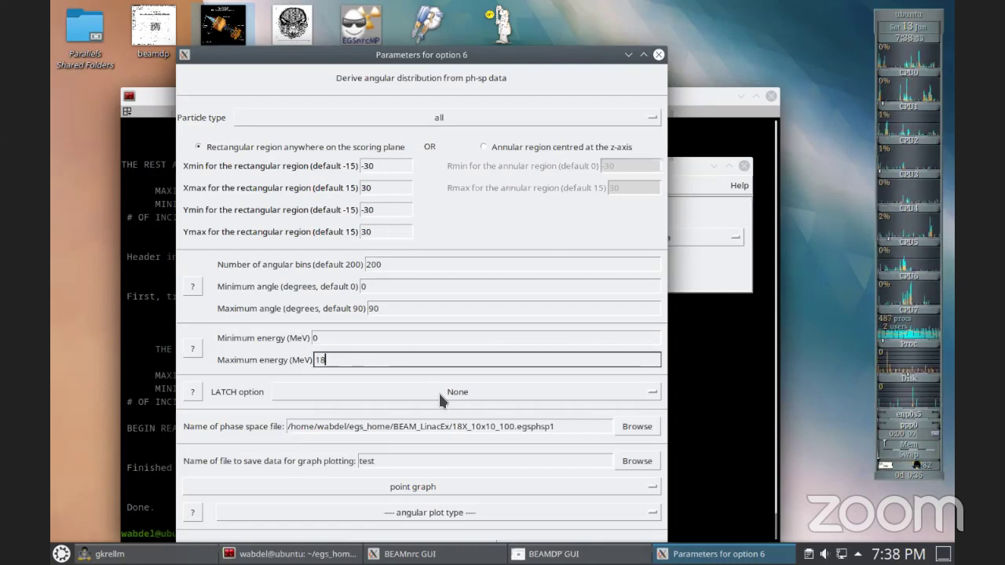
pyautogui.click(428, 514)
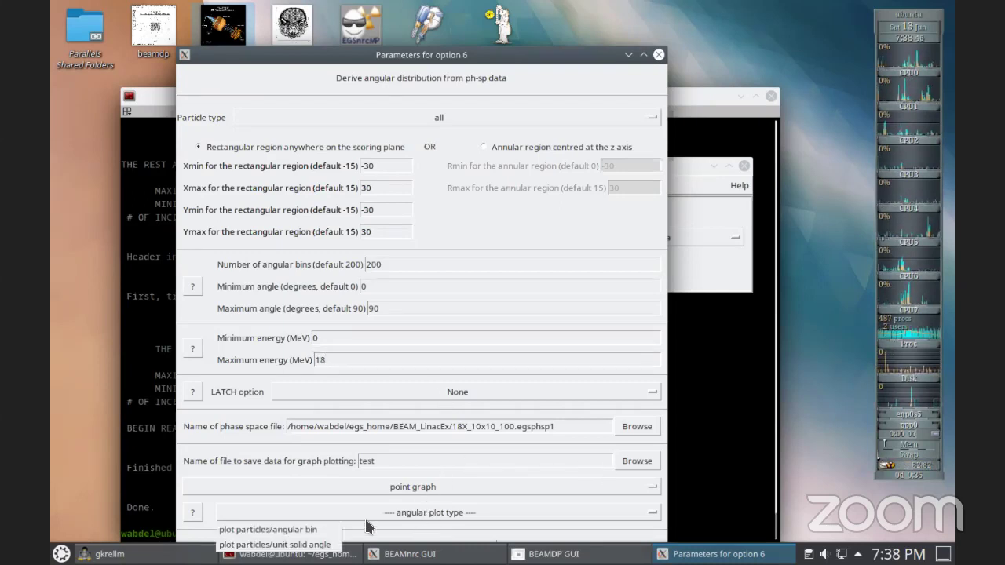
pyautogui.click(321, 530)
# Step: Run beamdp for the angular distribution, moving the parameters window aside and overwriting the existing file test
pyautogui.moveTo(633, 47); pyautogui.dragTo(677, 23)
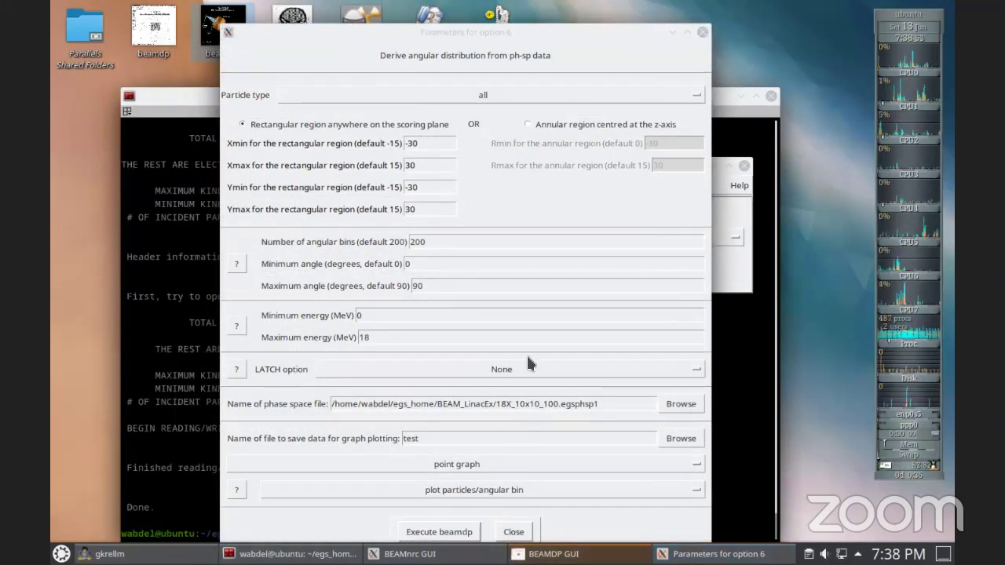
pyautogui.click(269, 33)
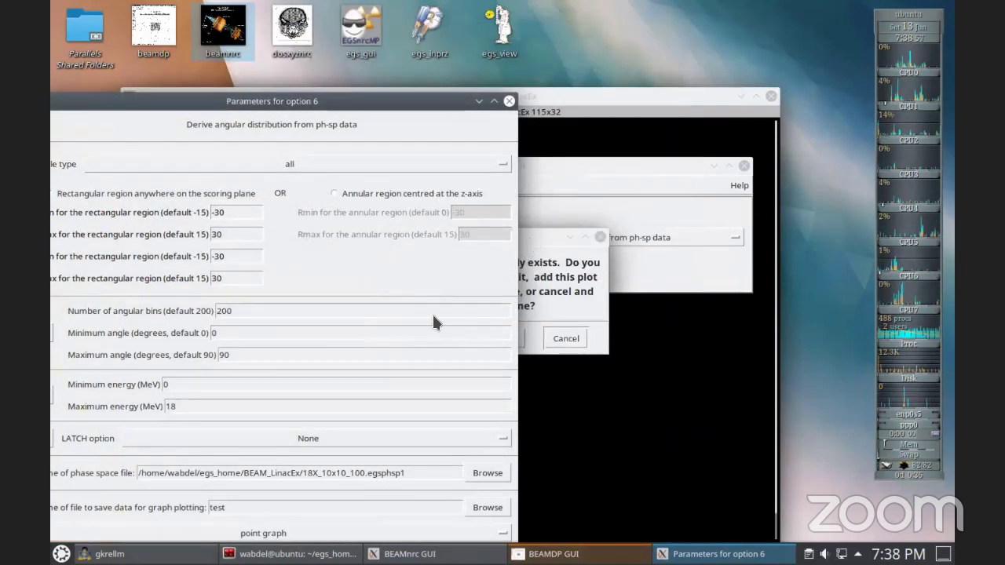
pyautogui.click(528, 238)
pyautogui.click(444, 334)
# Step: Close the beamdp output window and enlarge the Grace window to examine the angular distribution plot
pyautogui.moveTo(838, 14); pyautogui.dragTo(549, 86)
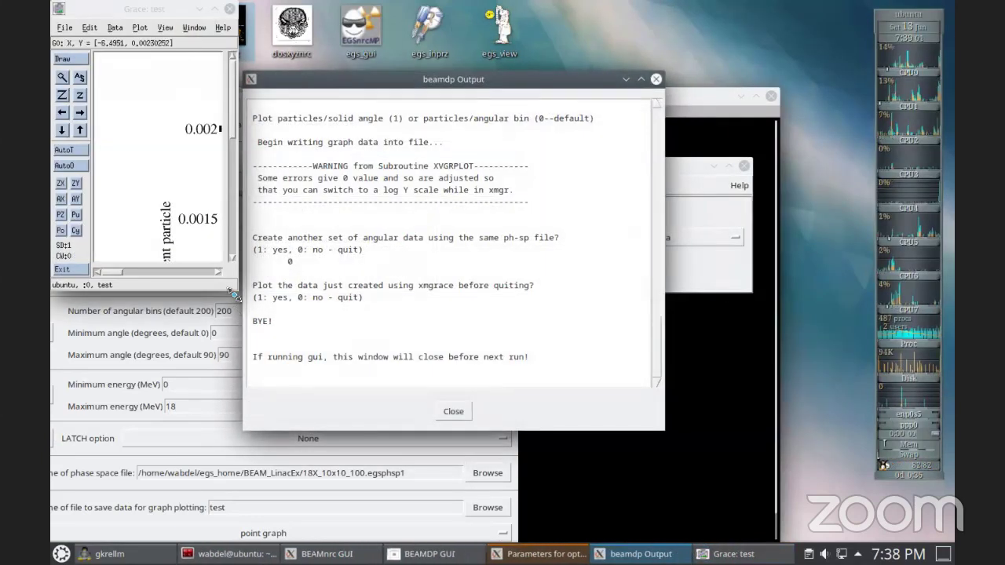
pyautogui.click(453, 411)
pyautogui.moveTo(237, 288); pyautogui.dragTo(809, 493)
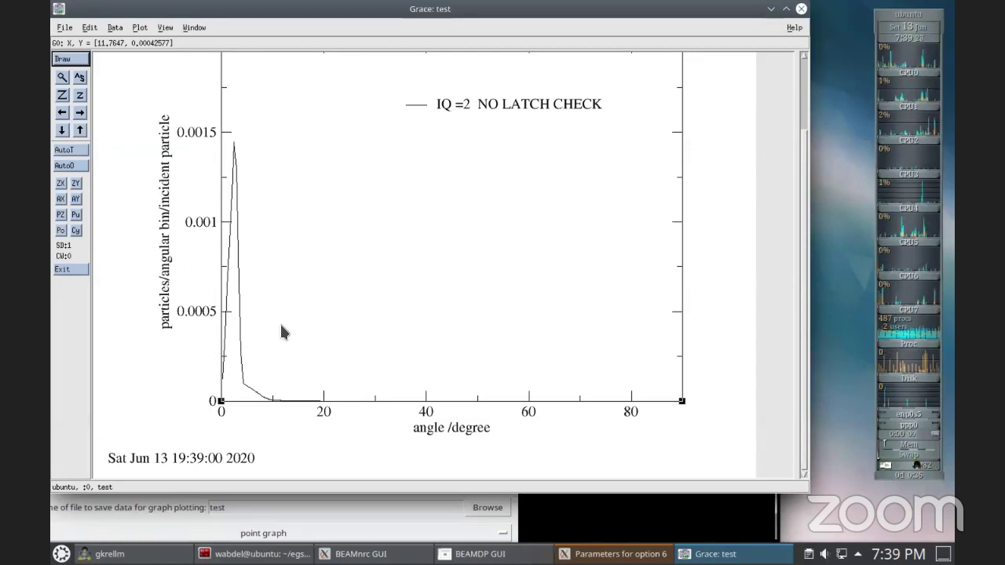
# Step: Close the Grace angular distribution plot and review the list of available beamdp actions
pyautogui.click(801, 8)
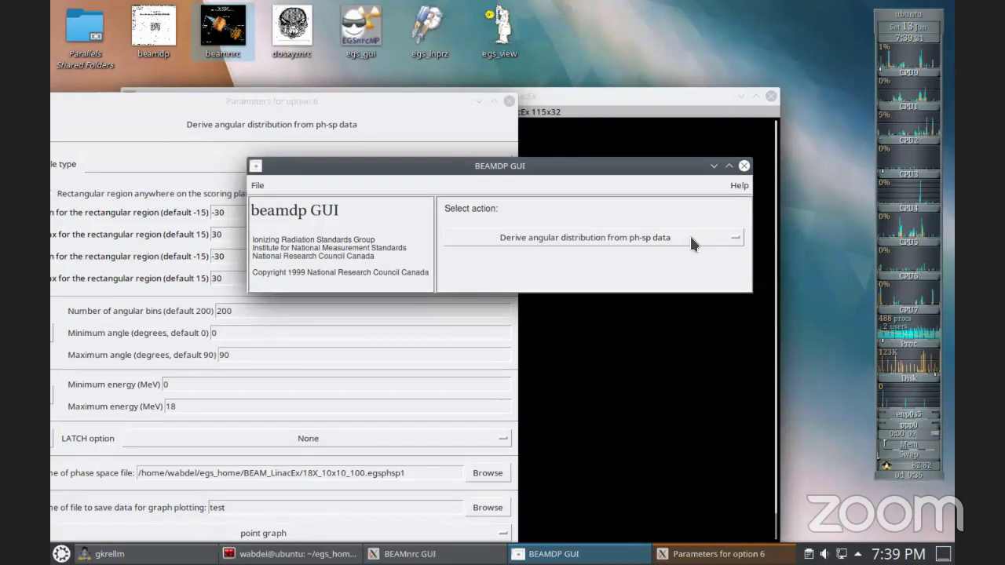
pyautogui.click(691, 239)
pyautogui.click(600, 189)
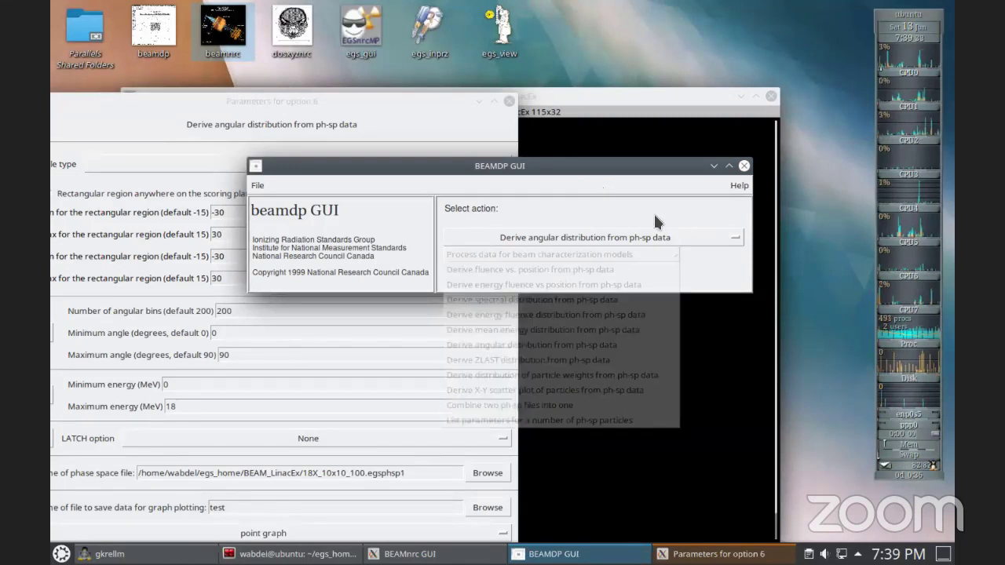
pyautogui.click(707, 233)
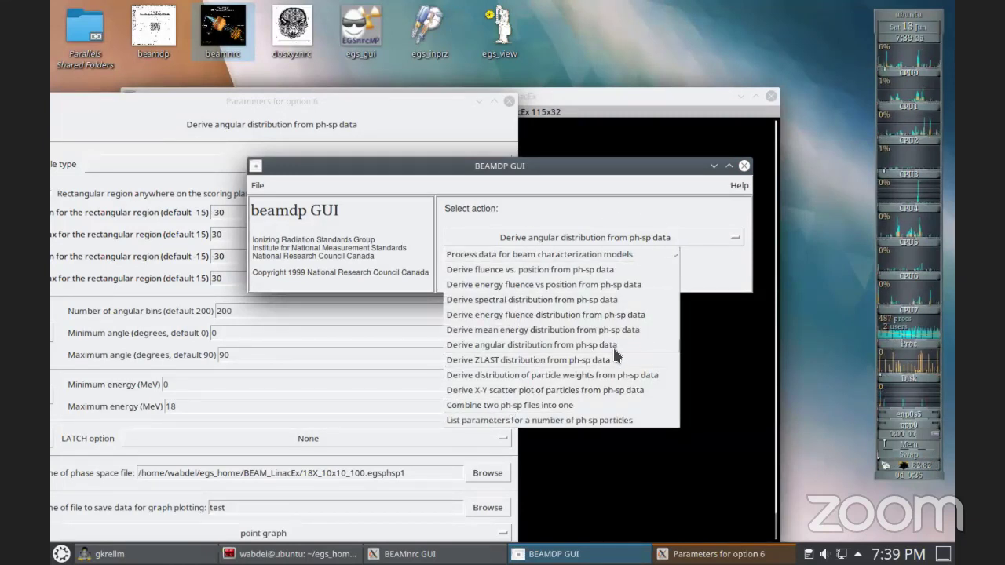
pyautogui.click(572, 202)
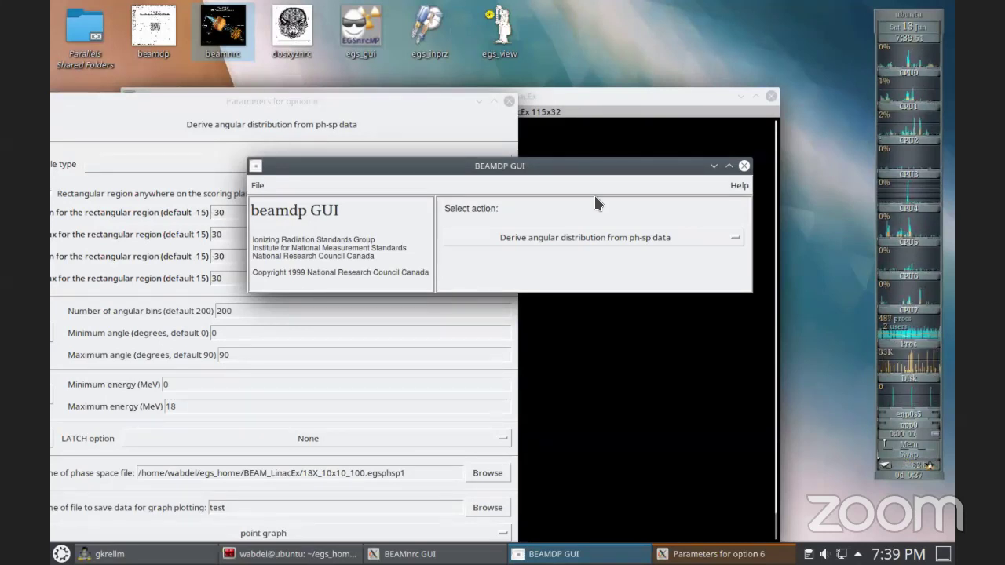
# Step: Close the BEAMDP GUI and move the terminal window aside to bring the BEAMnrc GUI into view
pyautogui.click(744, 165)
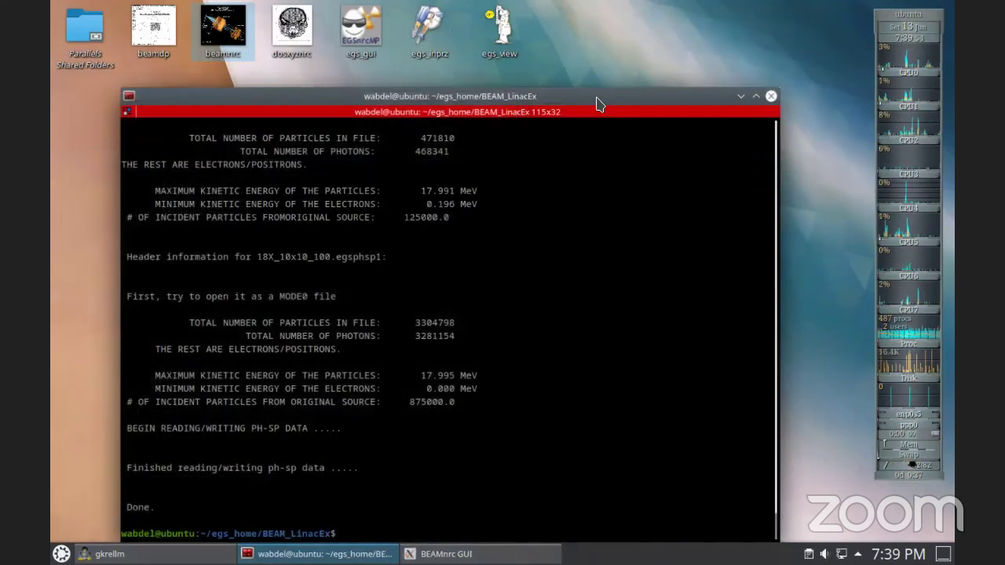
pyautogui.moveTo(596, 102); pyautogui.dragTo(511, 134)
pyautogui.click(447, 137)
pyautogui.moveTo(447, 137); pyautogui.dragTo(637, 127)
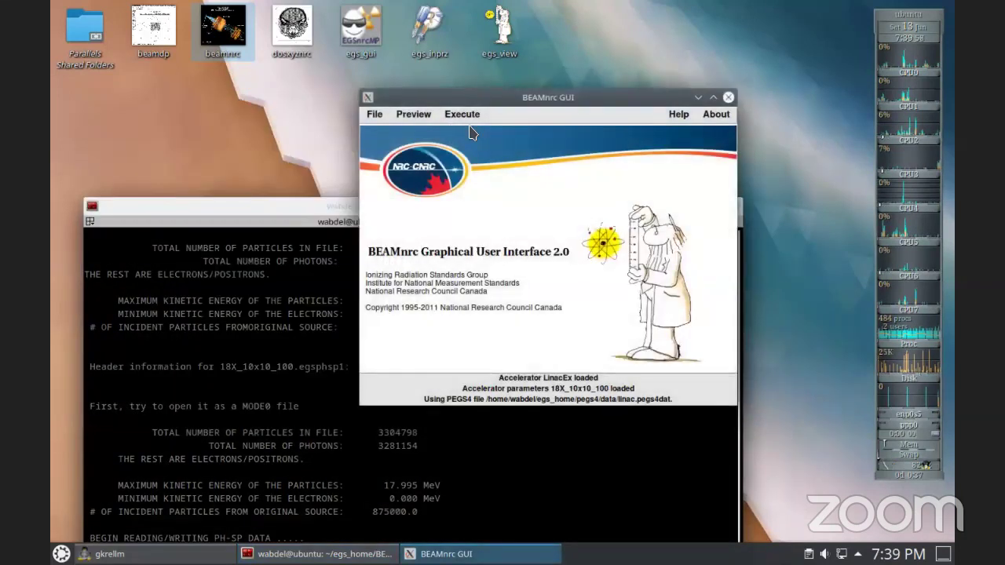
# Step: Discard the loaded input file, reload 18X_10x10_100.egsinp from BEAM_LinacEx, and reposition the BEAMnrc window
pyautogui.click(375, 114)
pyautogui.click(396, 195)
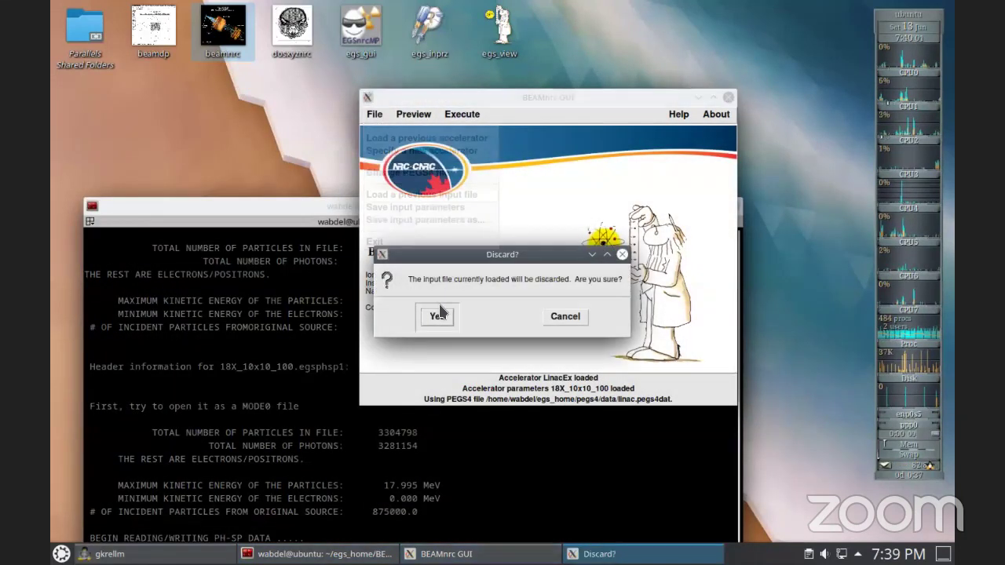
pyautogui.click(434, 315)
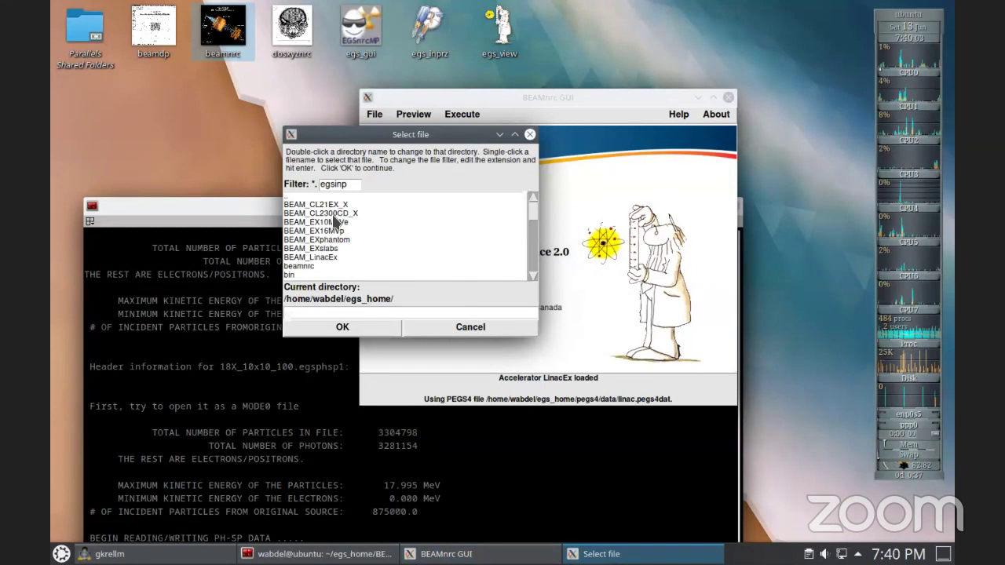
pyautogui.doubleClick(320, 257)
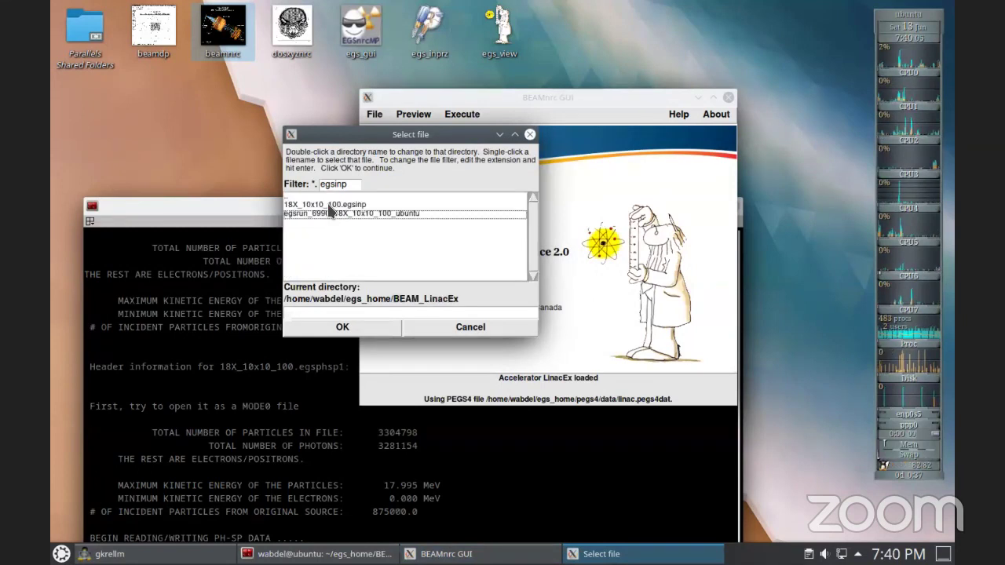
pyautogui.click(330, 206)
pyautogui.click(342, 325)
pyautogui.moveTo(598, 104); pyautogui.dragTo(467, 94)
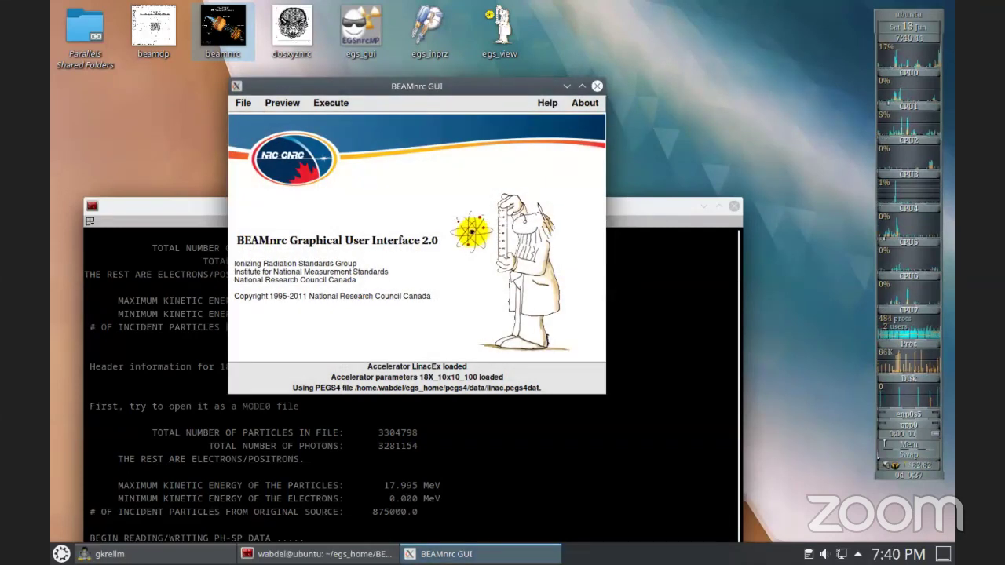
# Step: Close the BEAMnrc GUI and launch it again from the desktop
pyautogui.click(480, 551)
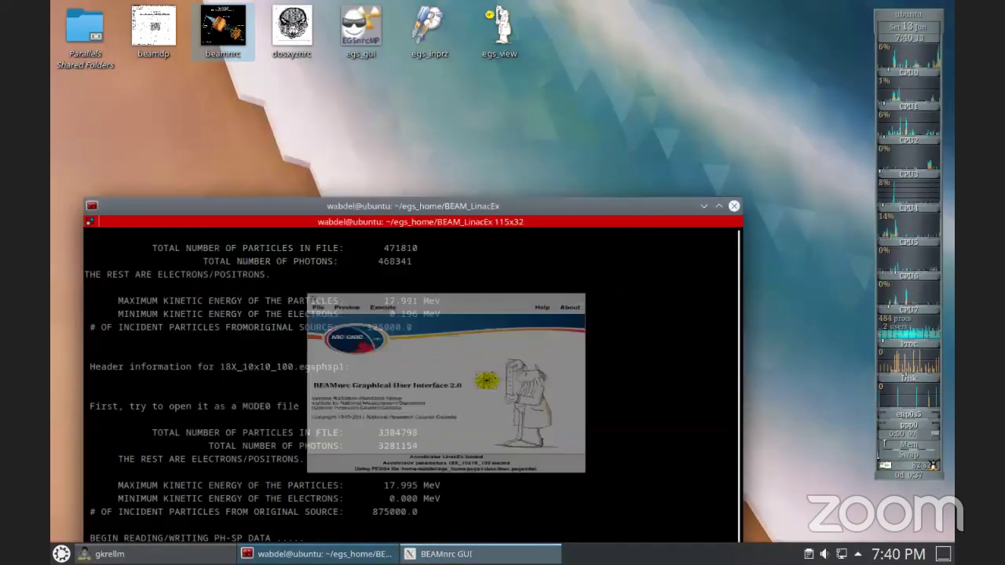
pyautogui.rightClick(481, 547)
pyautogui.click(471, 536)
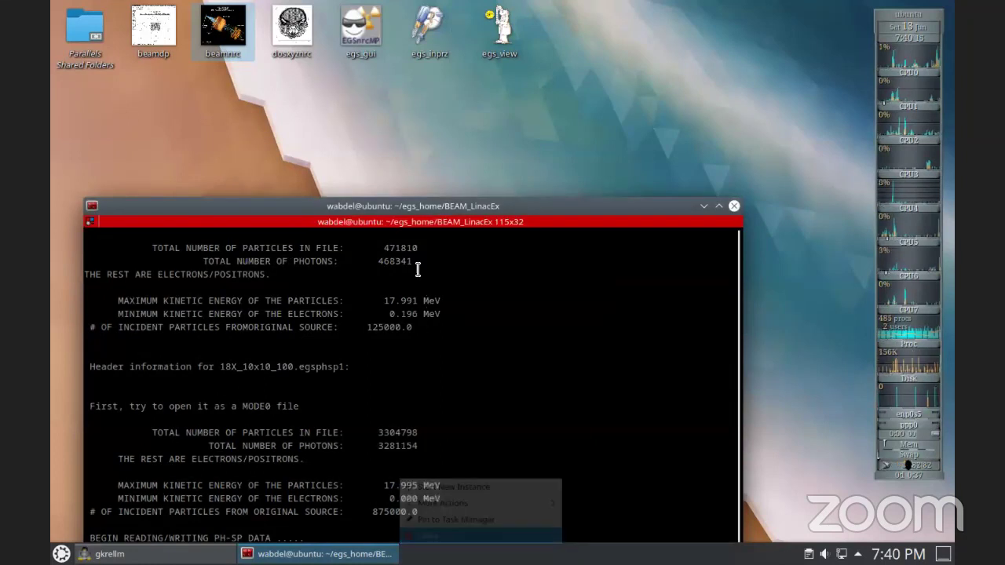
pyautogui.doubleClick(225, 39)
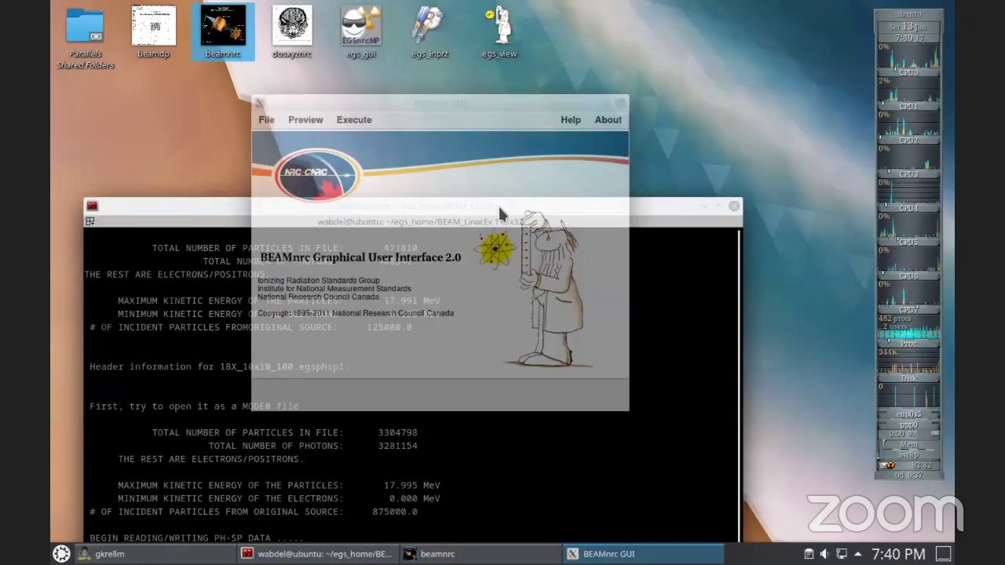
# Step: Load the previous input file 18X_10x10_100.egsinp from the BEAM_LinacEx directory
pyautogui.click(266, 121)
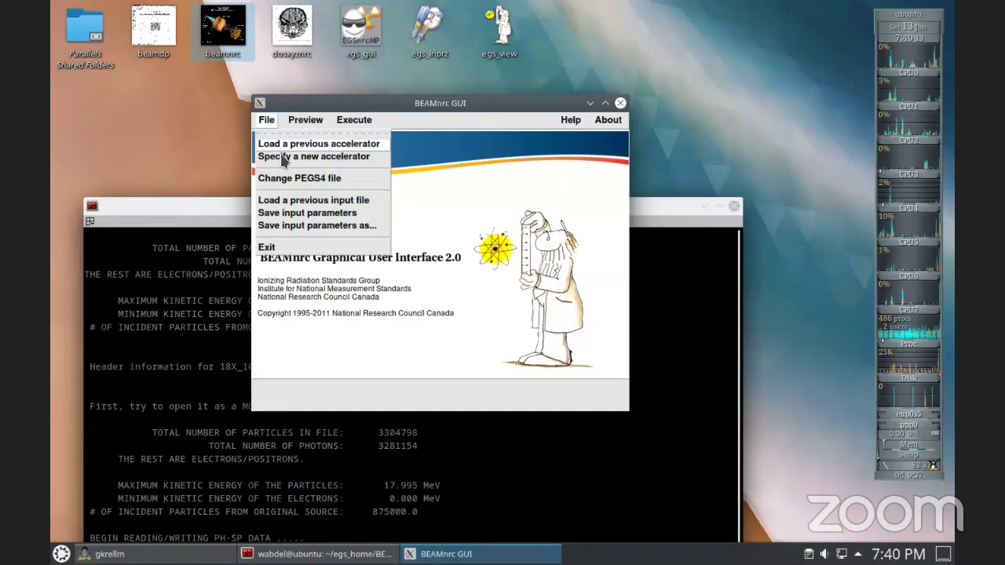
pyautogui.click(279, 203)
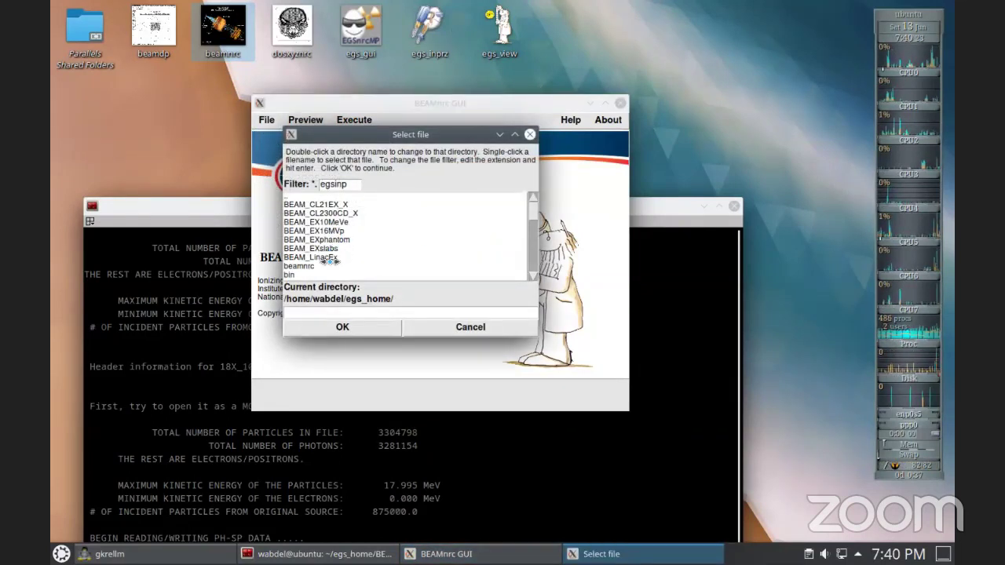
pyautogui.doubleClick(323, 259)
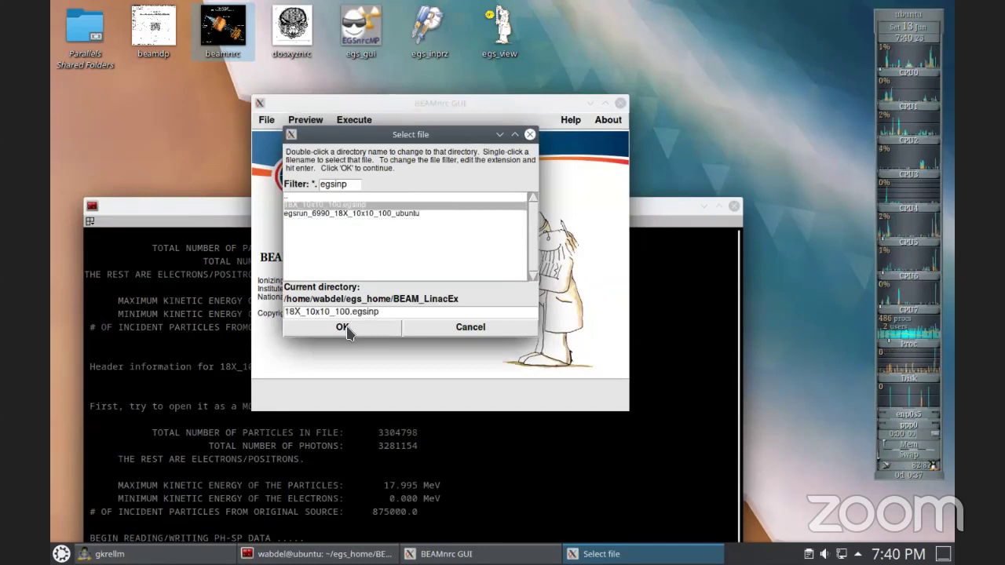
pyautogui.click(346, 327)
# Step: Use linac.pegs4dat from the local pegs4/data directory as the PEGS4 cross-section file and finish loading the accelerator
pyautogui.click(525, 267)
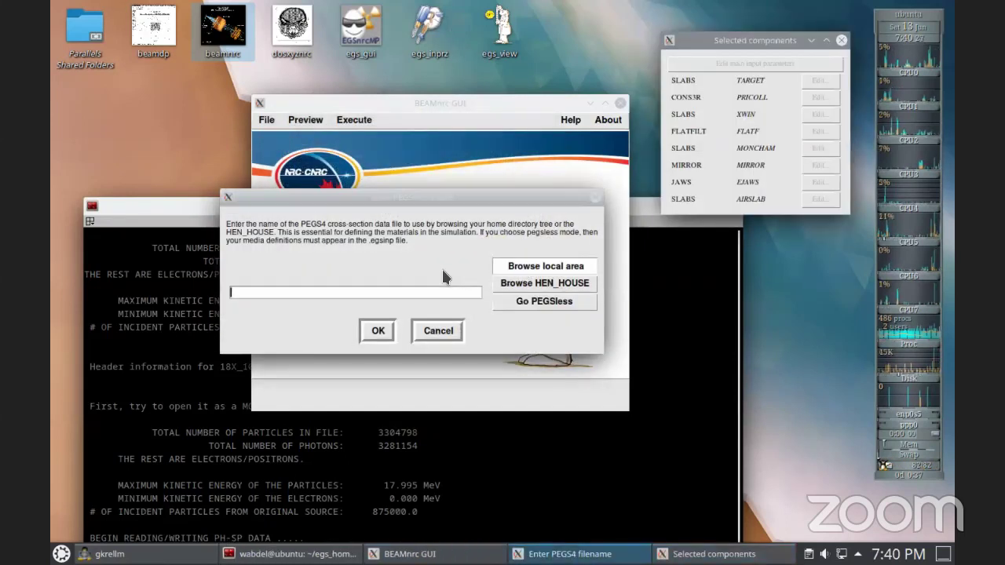
pyautogui.click(310, 214)
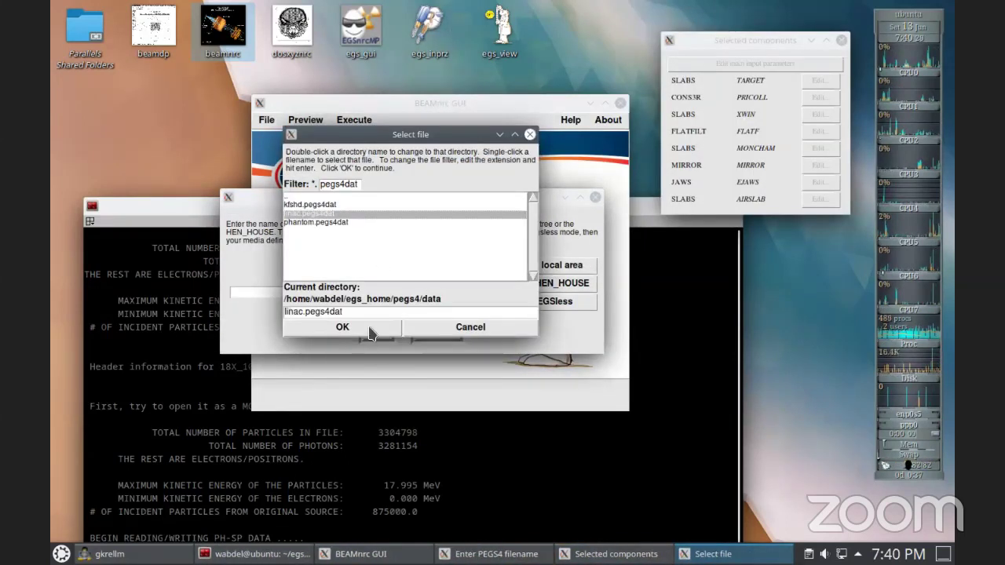
pyautogui.click(368, 334)
pyautogui.click(379, 334)
pyautogui.click(505, 310)
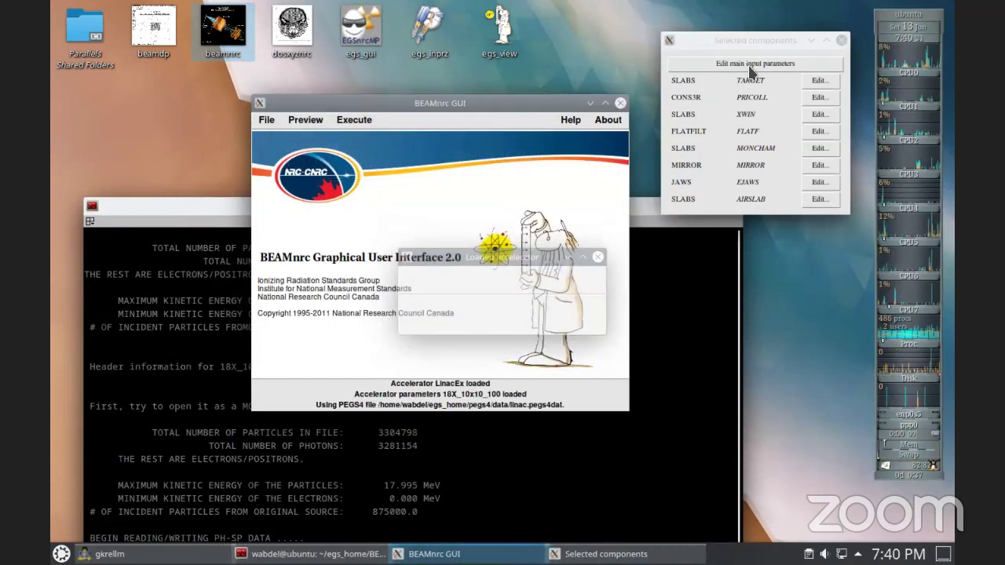
# Step: Move the component list over the main window, then review the JAWS component's parameters and close them
pyautogui.moveTo(742, 38); pyautogui.dragTo(538, 123)
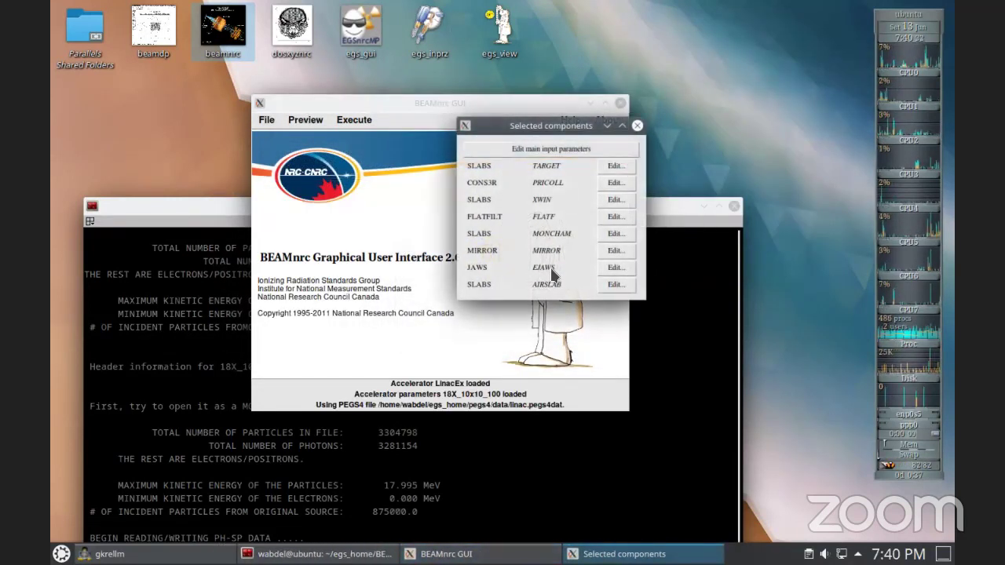
pyautogui.click(616, 268)
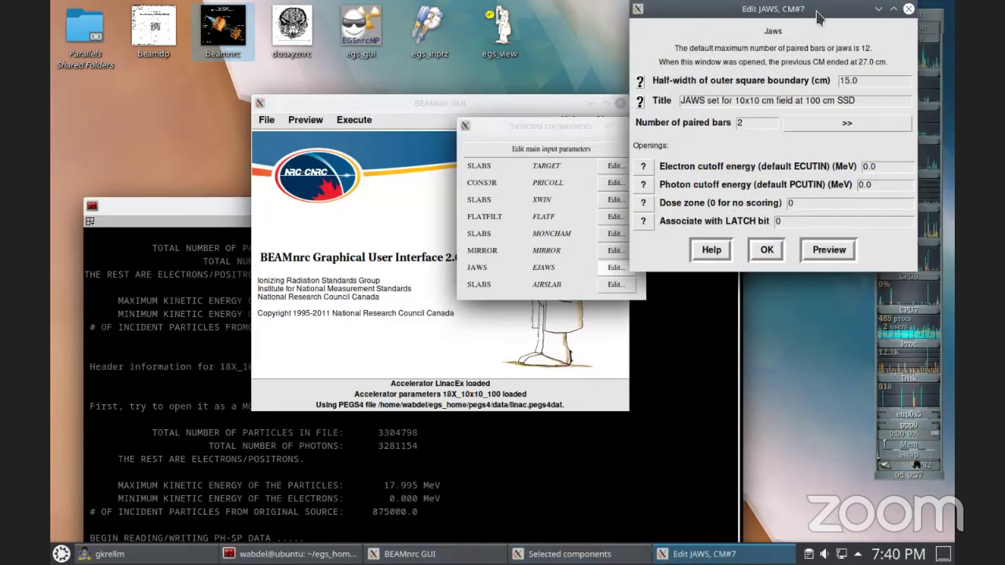
pyautogui.moveTo(739, 6); pyautogui.dragTo(485, 83)
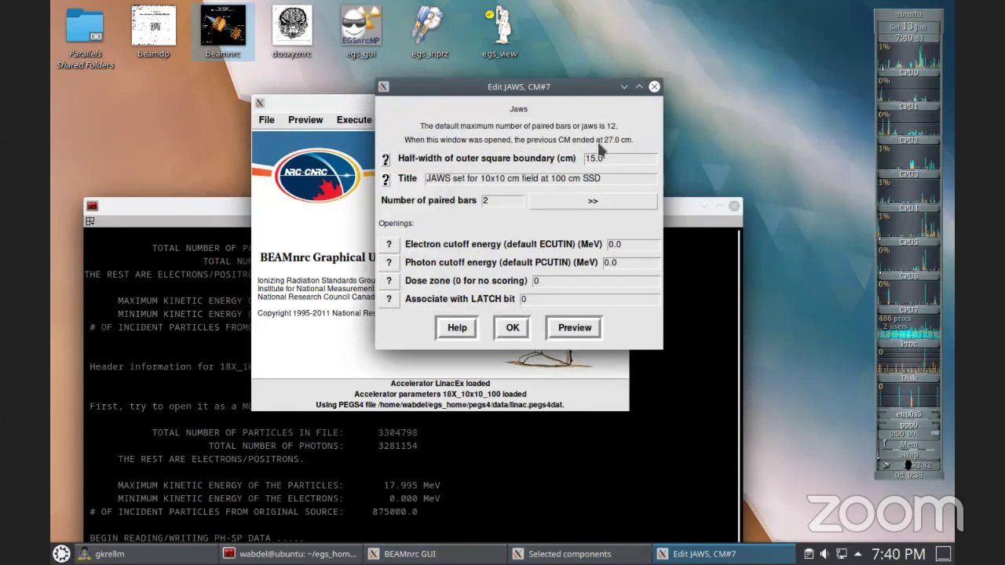
pyautogui.click(512, 328)
# Step: Review the LATCH options in the main inputs, keeping inherited latch - set by interactions, and close the inputs
pyautogui.click(542, 148)
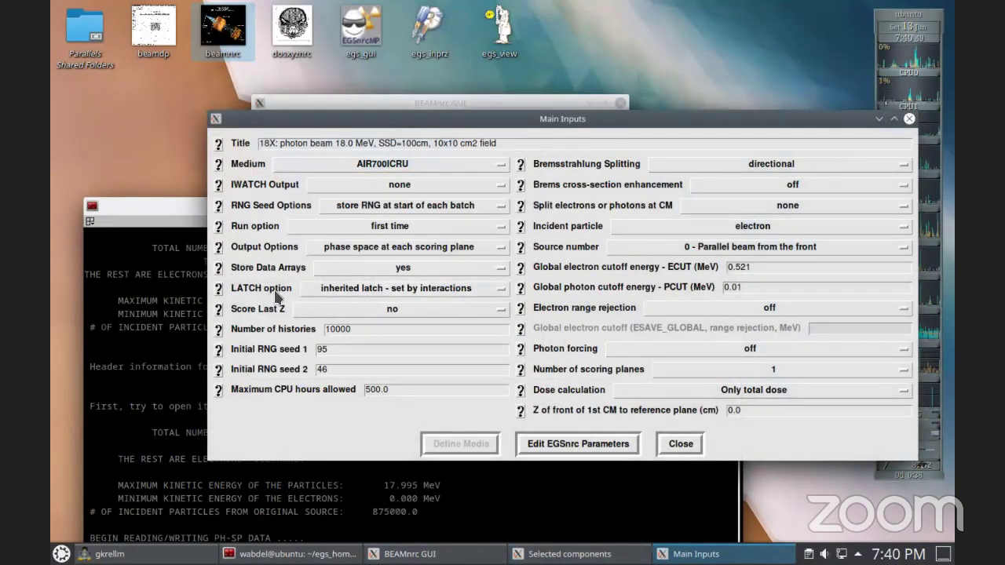
pyautogui.click(436, 288)
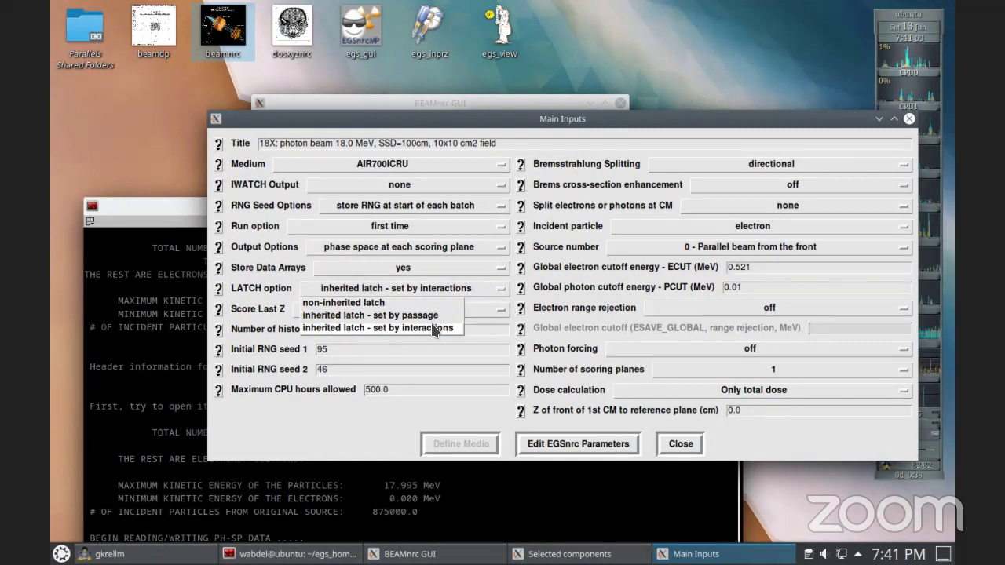
pyautogui.click(431, 327)
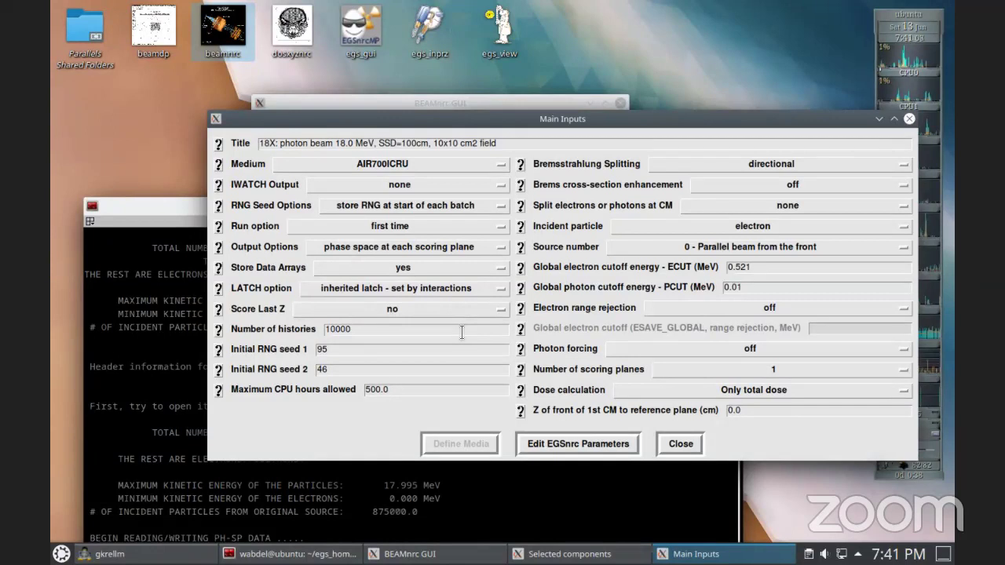
pyautogui.click(681, 443)
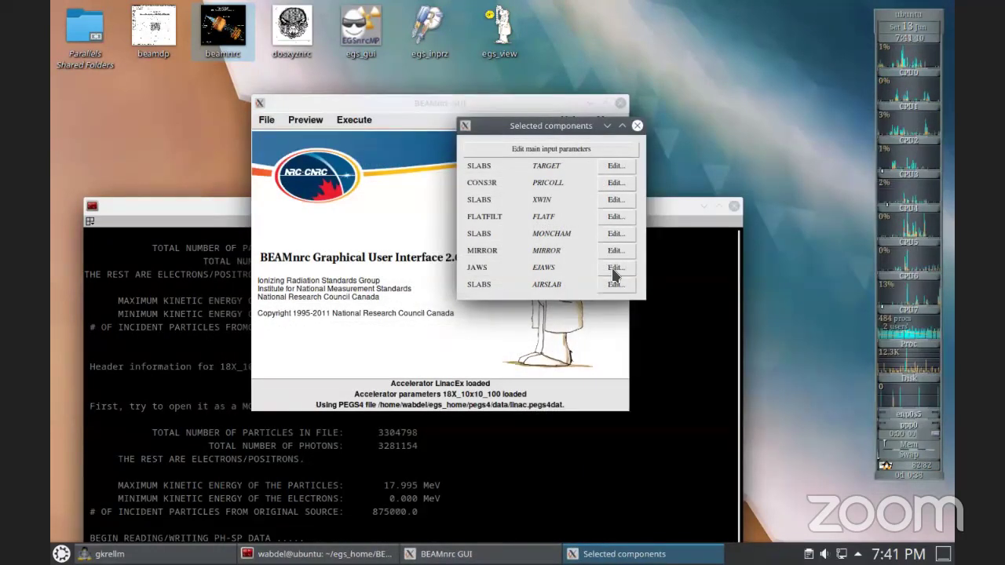
# Step: Reopen the JAWS component and preview the jaw geometry in the xz and yz planes
pyautogui.click(614, 267)
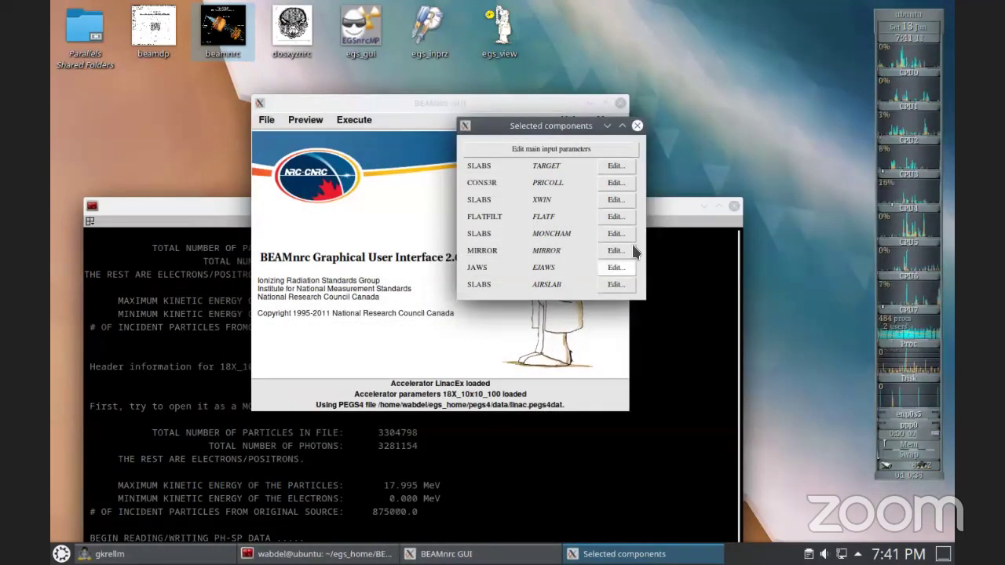
pyautogui.moveTo(779, 11); pyautogui.dragTo(569, 91)
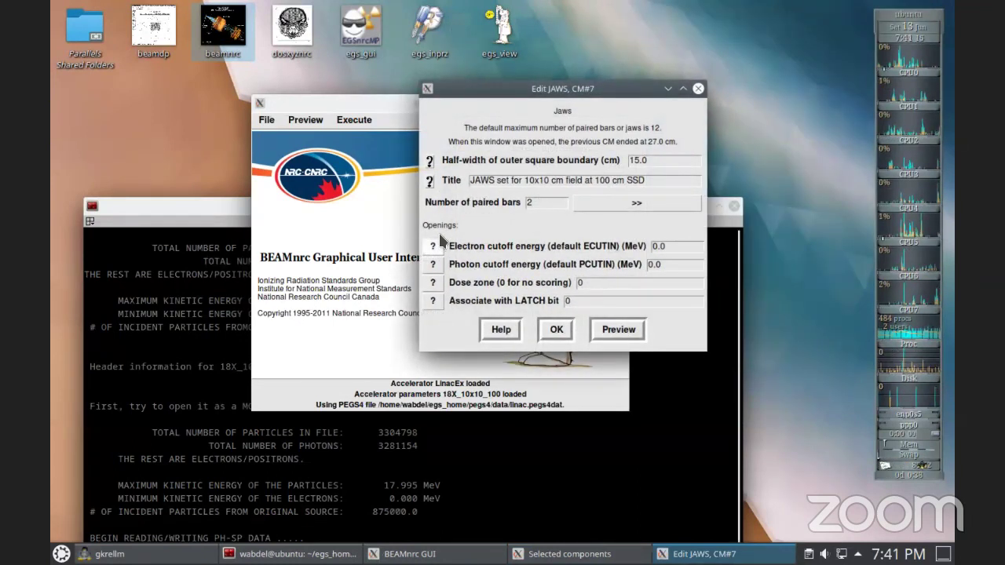
pyautogui.click(620, 330)
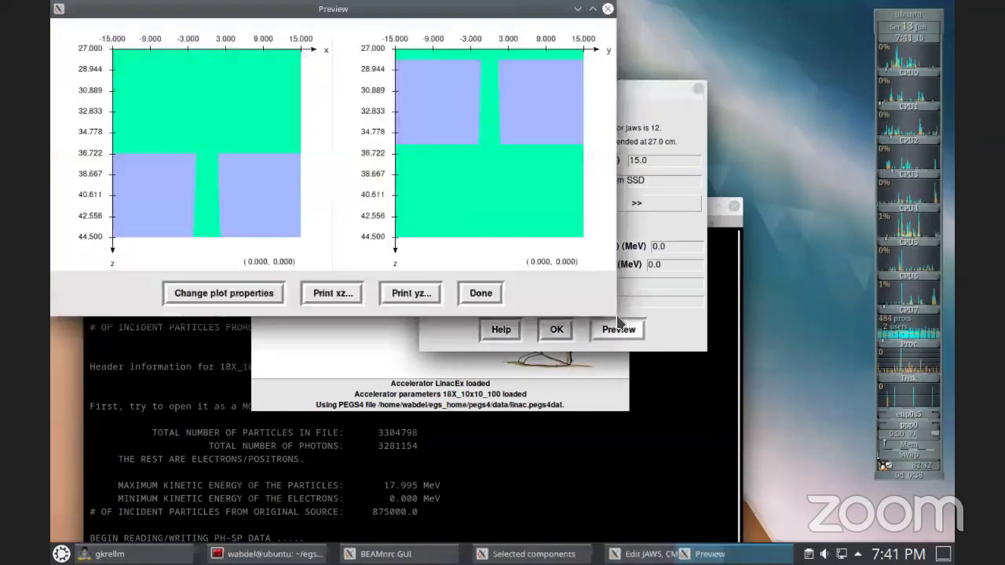
pyautogui.click(481, 293)
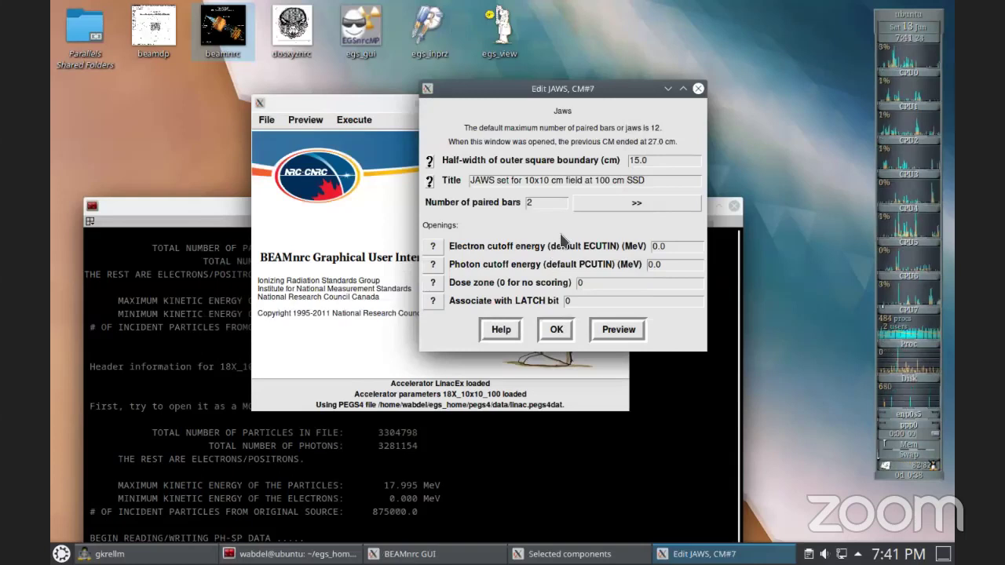
# Step: Set the dose zone to 0 for both the Y and X jaws and accept the JAWS component's changes
pyautogui.click(633, 206)
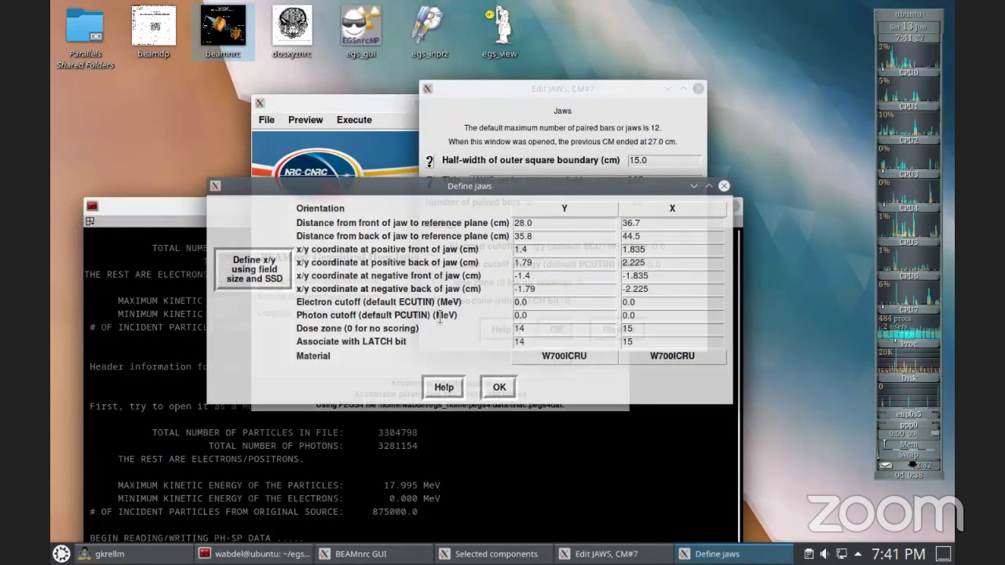
pyautogui.doubleClick(549, 329)
pyautogui.write('0')
pyautogui.press('Tab')
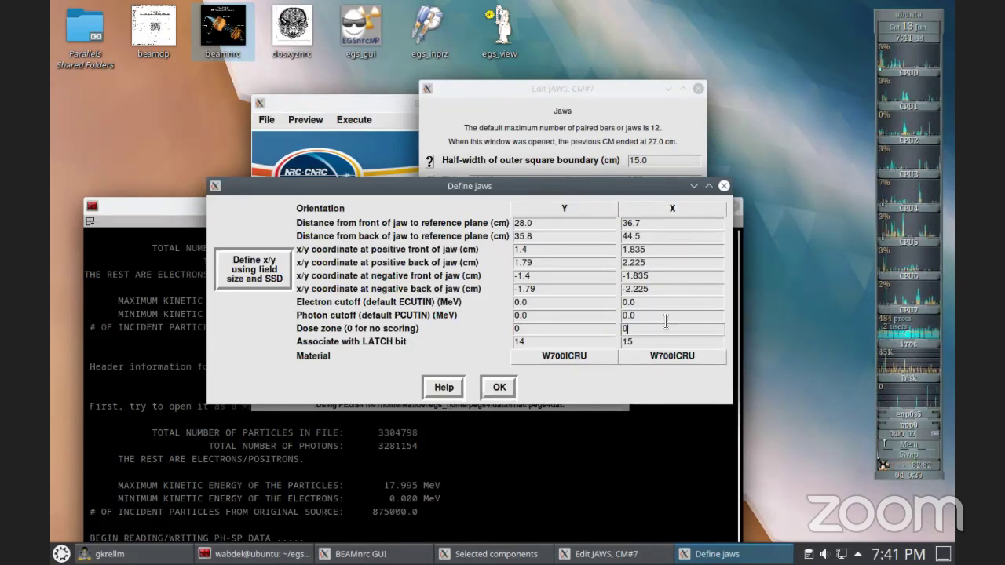
pyautogui.click(655, 344)
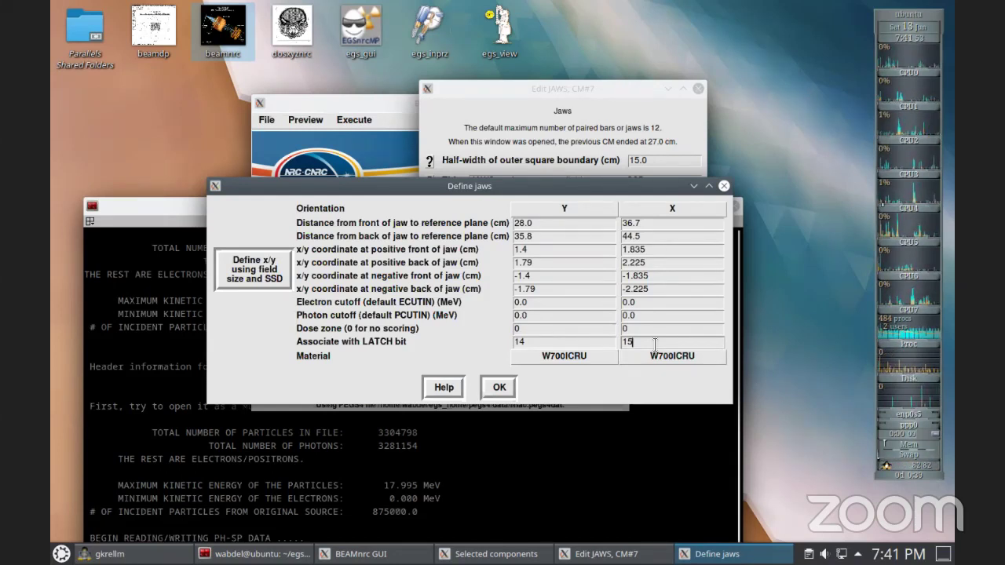
pyautogui.click(497, 386)
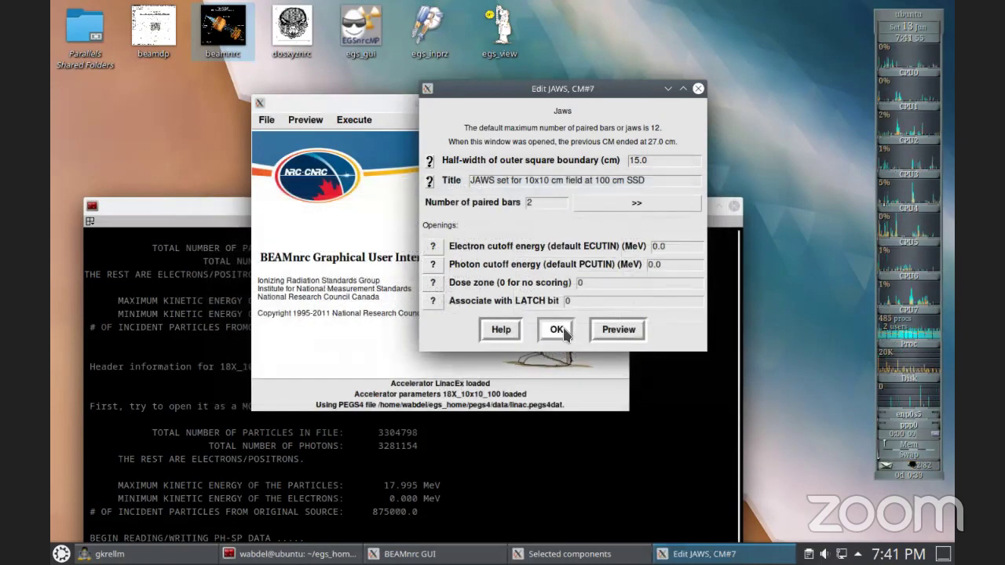
pyautogui.click(562, 327)
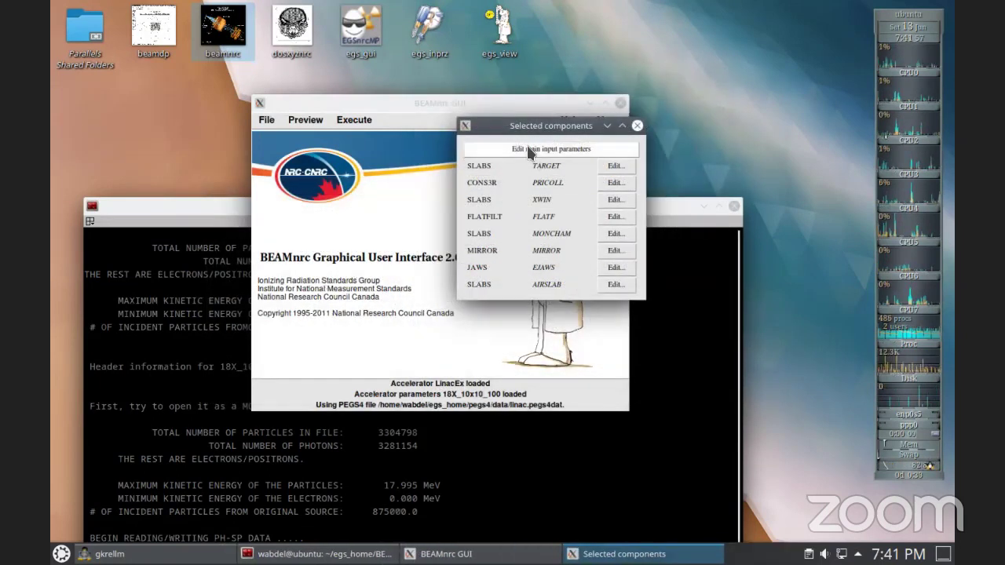
# Step: Read the LATCH option help in the main inputs, covering bit assignments and the three inheritance settings, and close the help
pyautogui.click(528, 148)
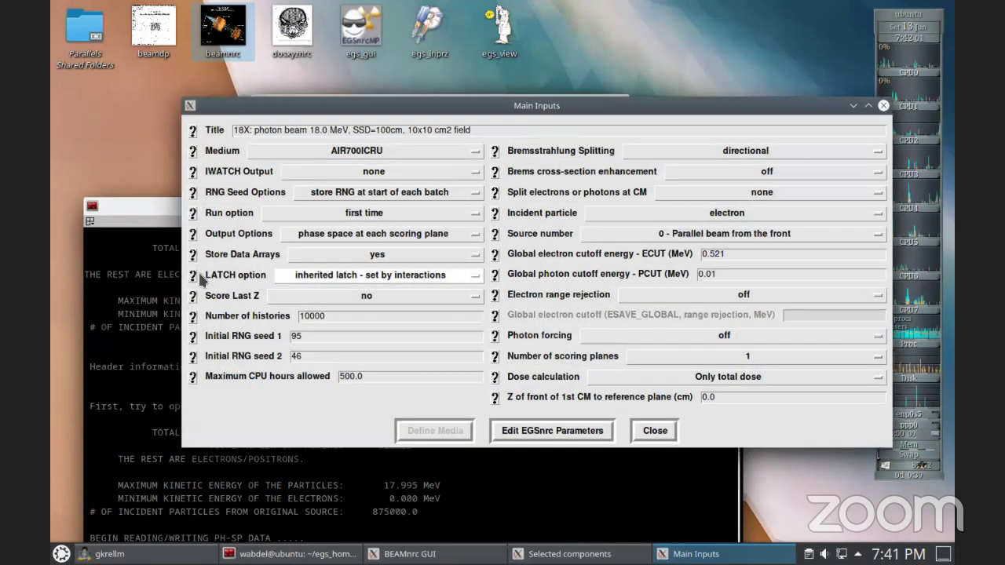
pyautogui.click(192, 274)
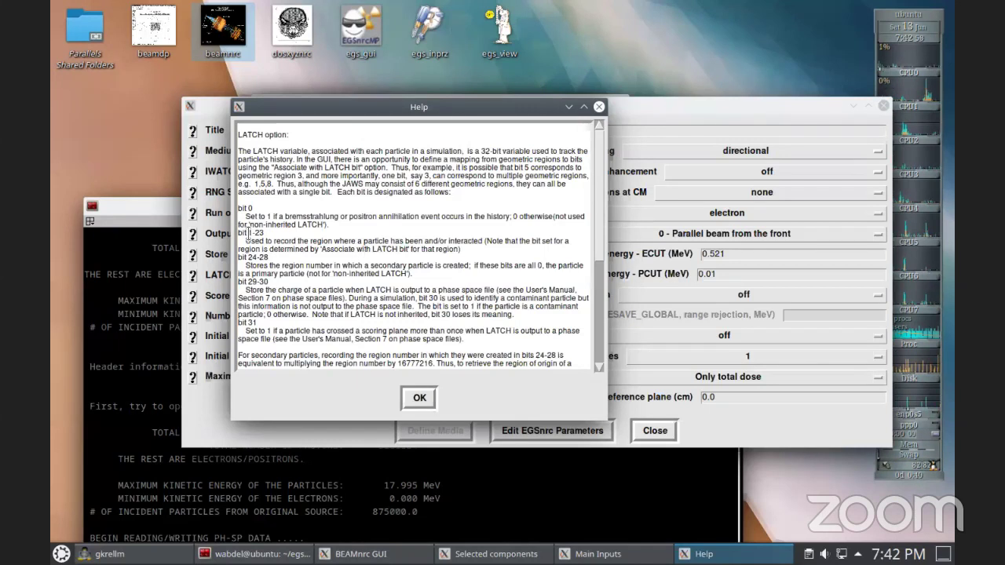
pyautogui.scroll(-2, 300, 233)
pyautogui.scroll(1, 271, 204)
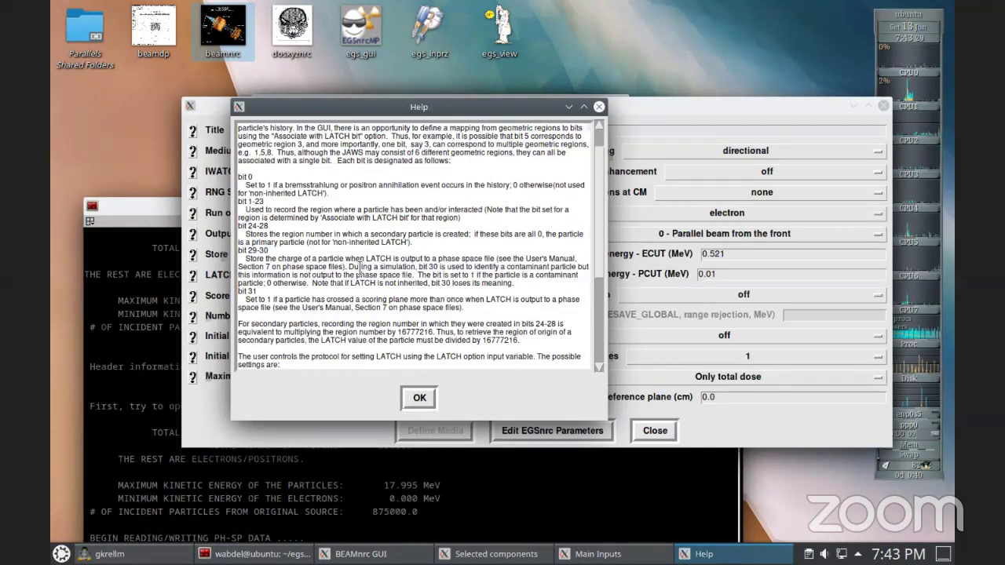
pyautogui.scroll(-5, 387, 267)
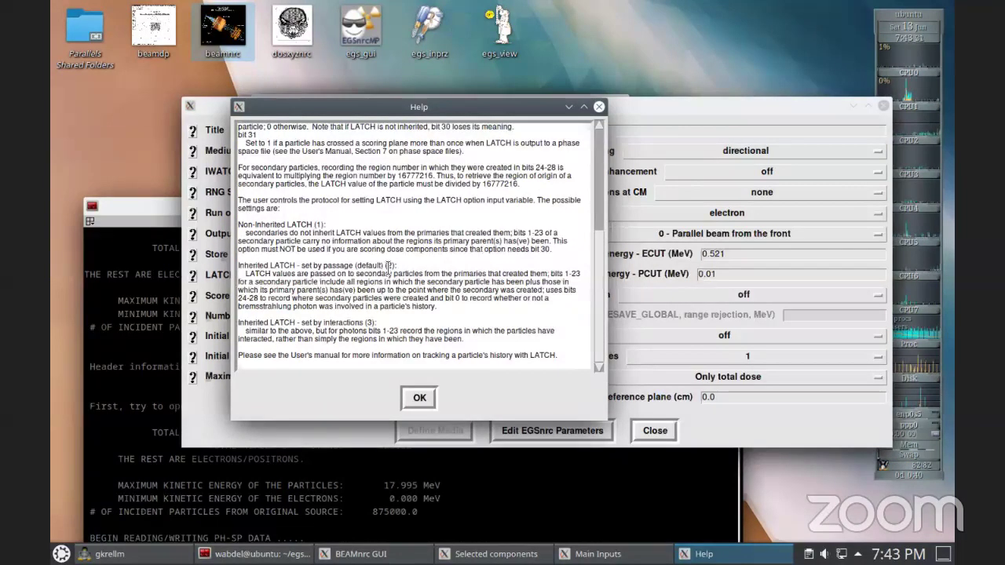
pyautogui.scroll(2, 388, 267)
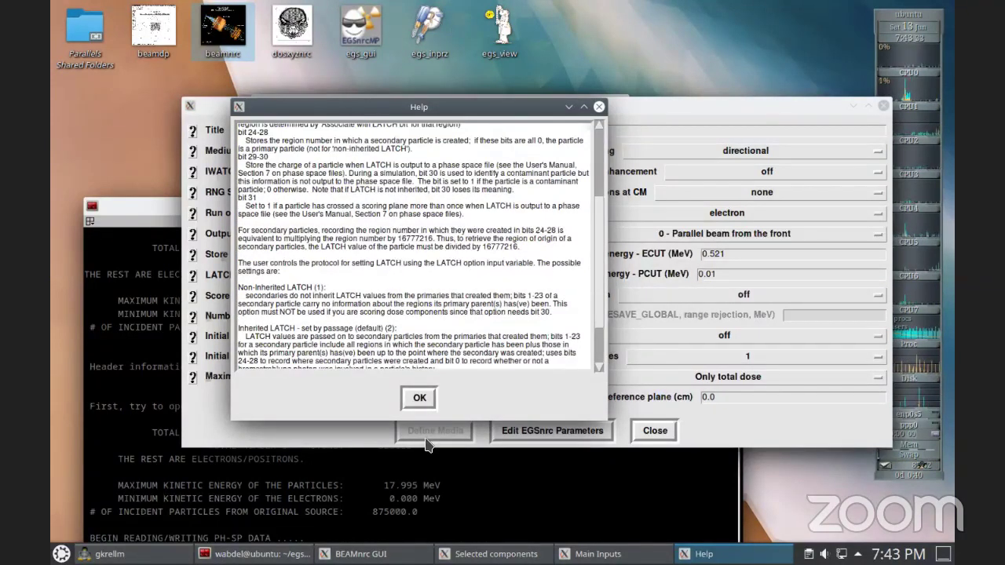
pyautogui.click(419, 397)
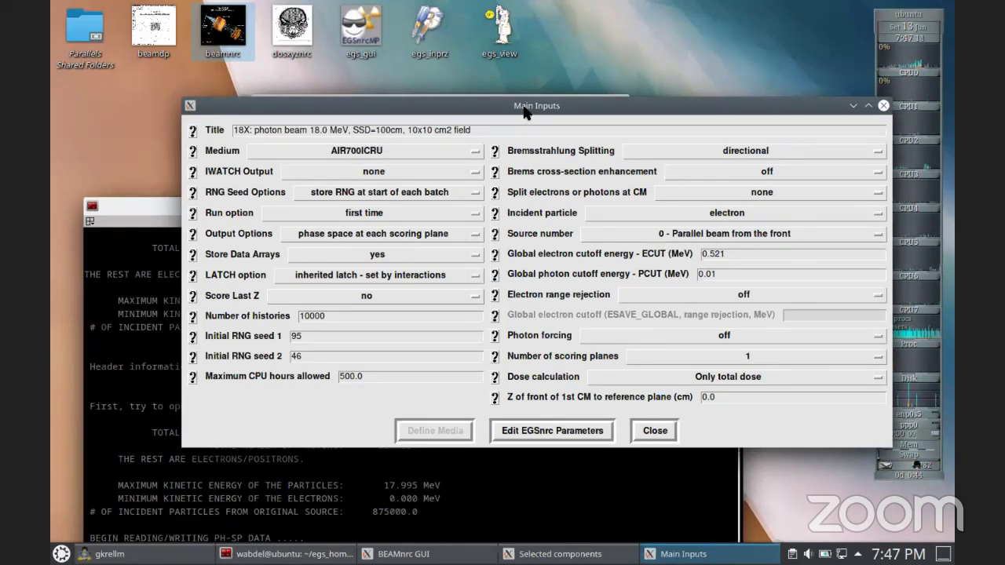
# Step: Review the options of source 0 - Parallel beam from the front, keeping them as they are
pyautogui.click(684, 238)
pyautogui.click(668, 249)
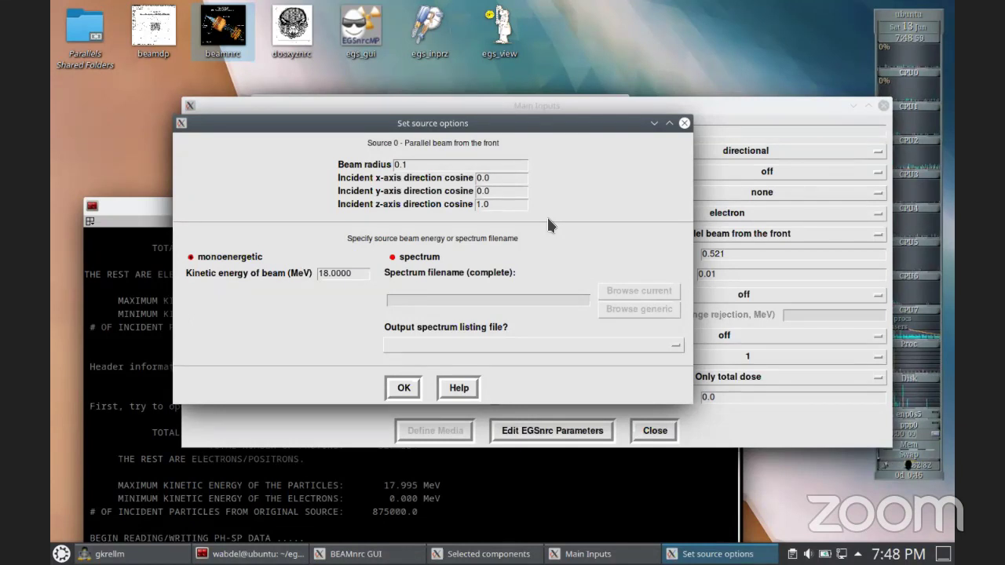
pyautogui.click(402, 387)
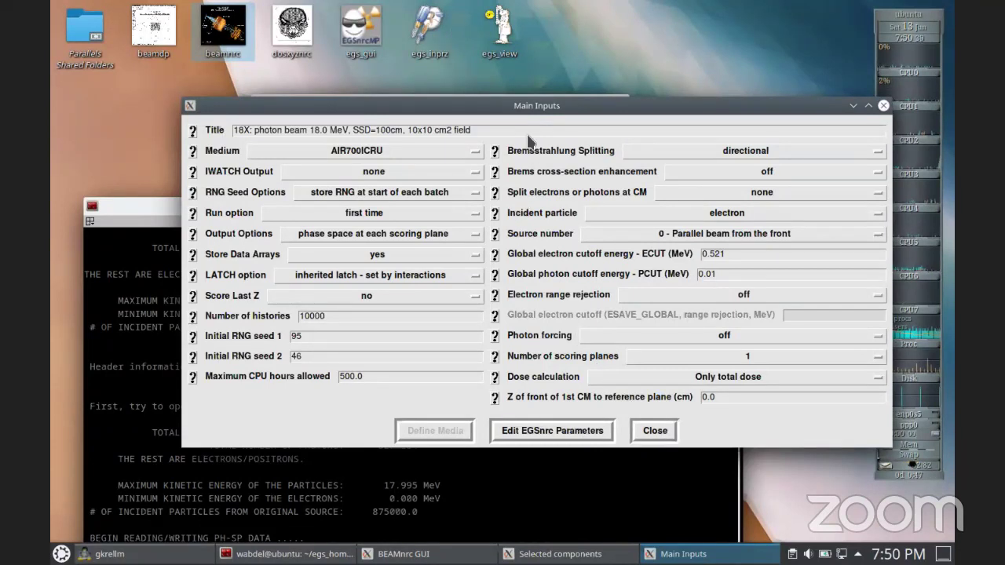
# Step: Set Bremsstrahlung Splitting to none in the main inputs and save the input parameters
pyautogui.moveTo(507, 104); pyautogui.dragTo(463, 99)
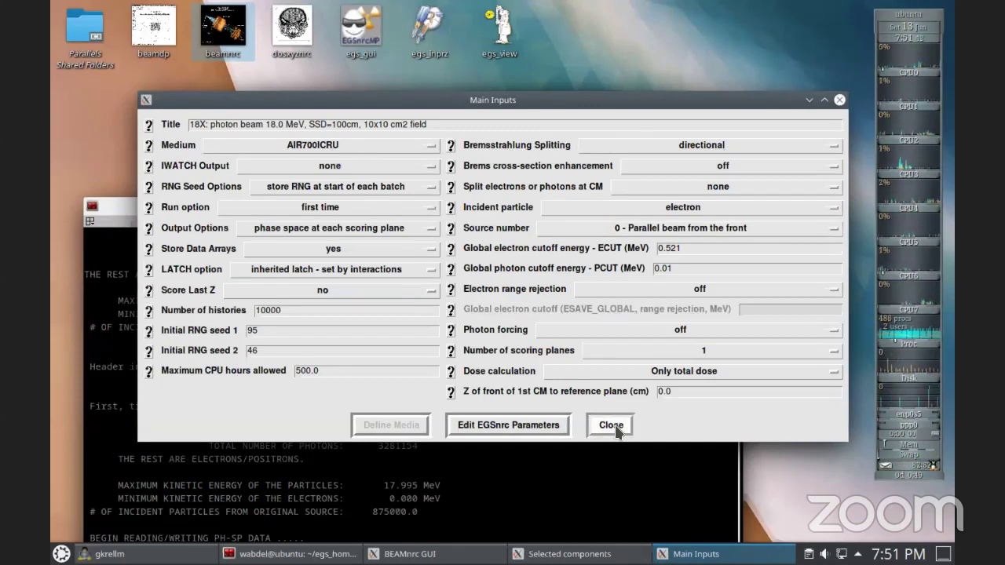
pyautogui.click(637, 142)
pyautogui.click(604, 160)
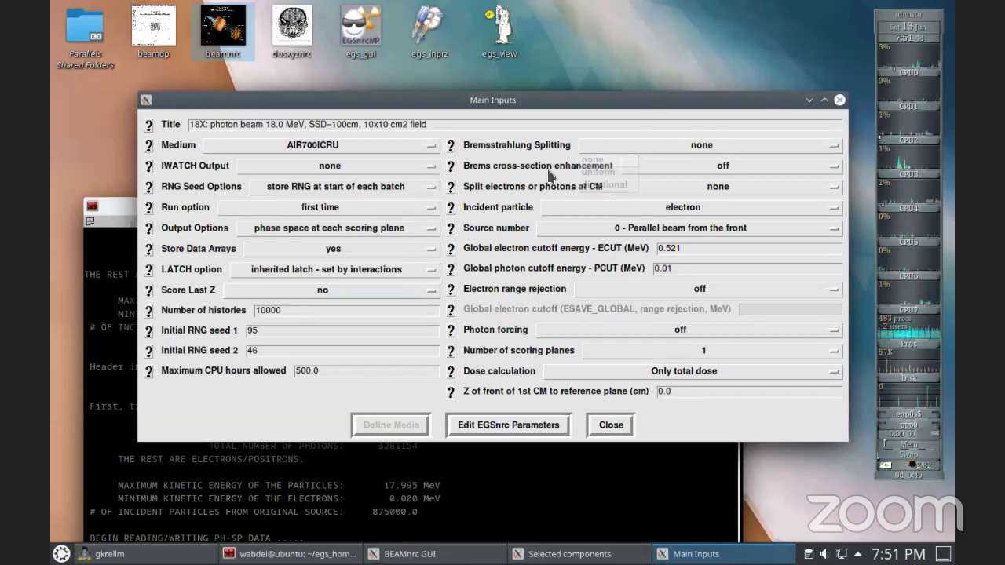
pyautogui.click(611, 424)
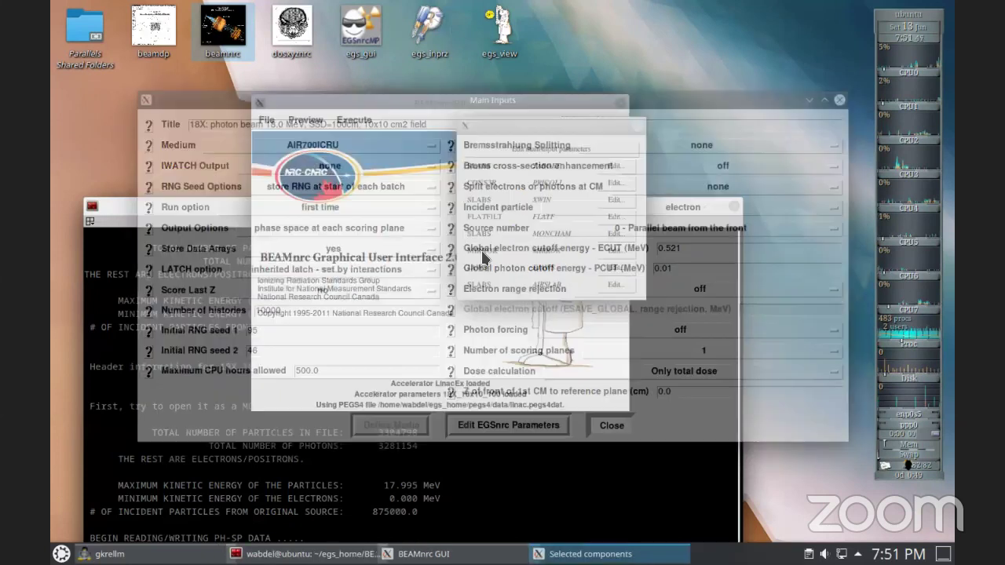
pyautogui.moveTo(563, 126); pyautogui.dragTo(735, 127)
pyautogui.click(266, 120)
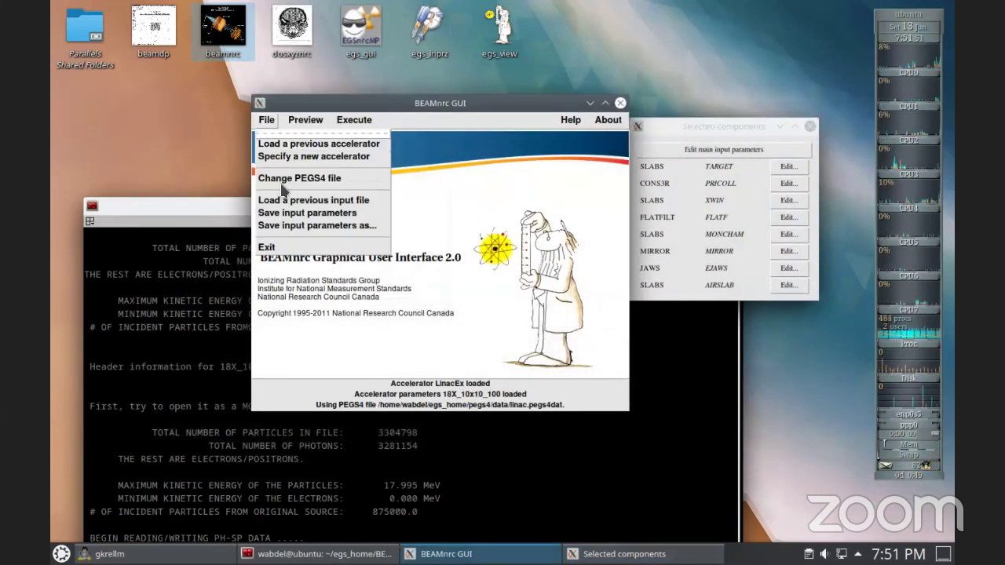
pyautogui.click(277, 209)
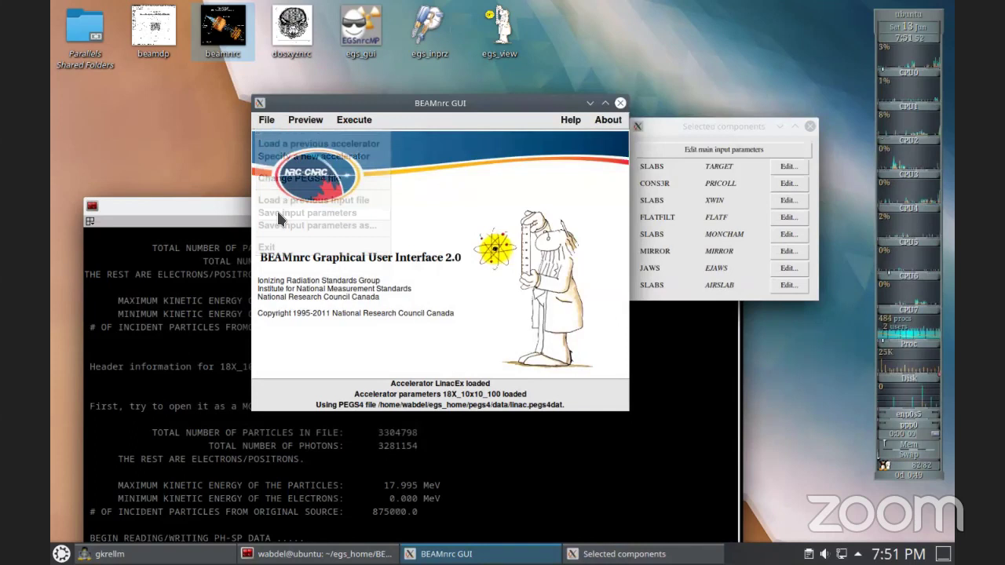
# Step: Set the number of histories to 1000 in the main inputs and save the input parameters
pyautogui.click(681, 149)
pyautogui.click(314, 220)
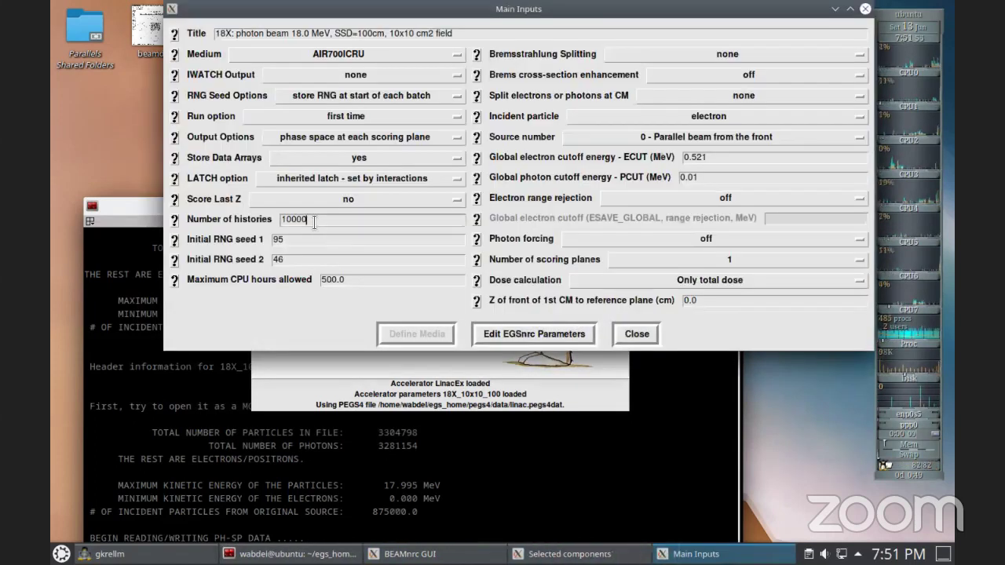
pyautogui.write('1000')
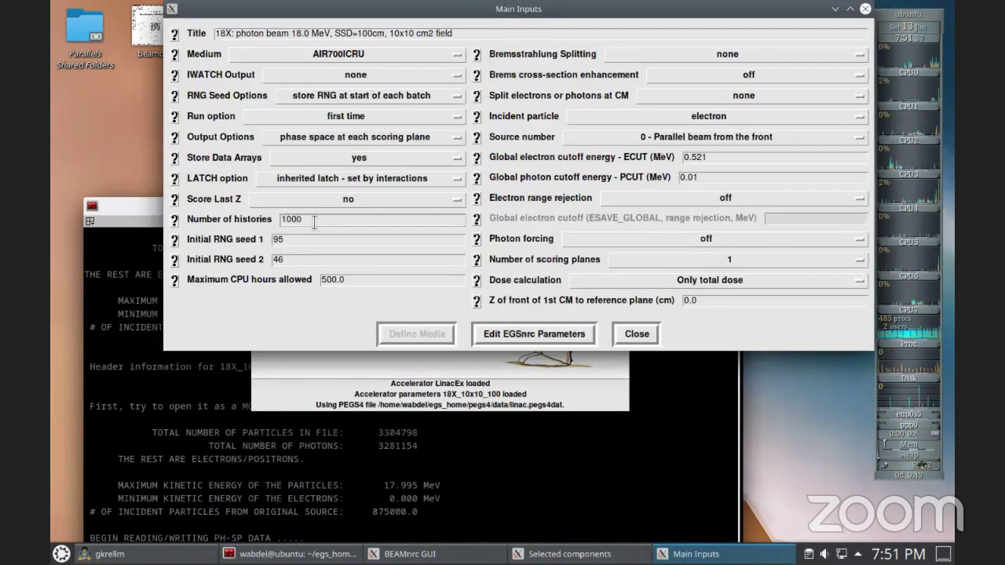
pyautogui.click(636, 334)
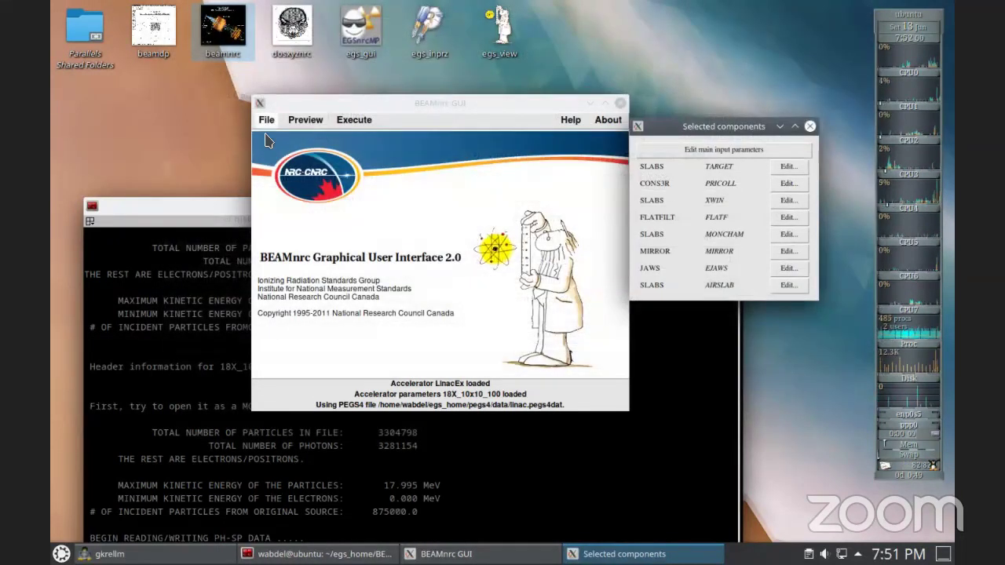
pyautogui.click(266, 120)
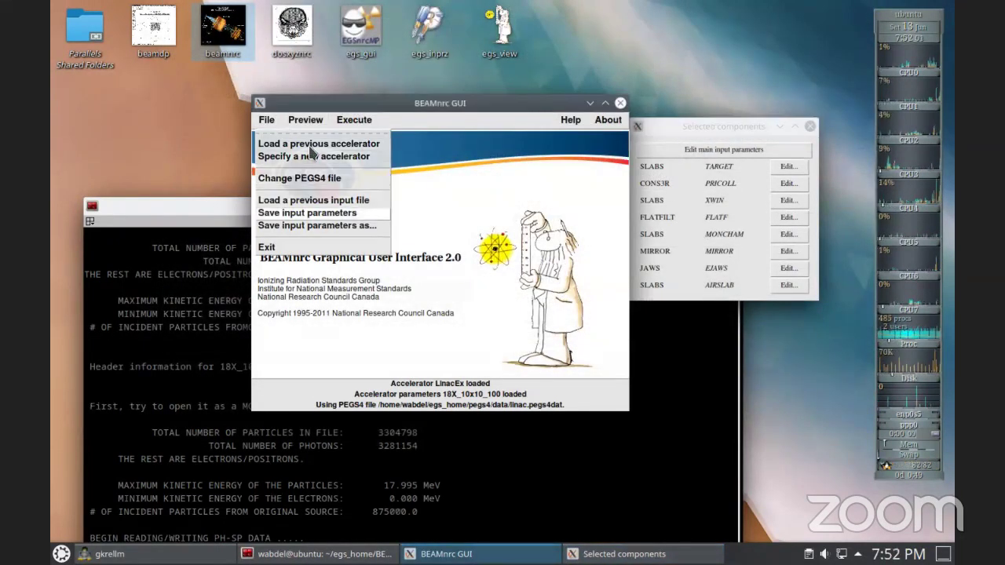
# Step: Run the LinacEx simulation interactively with input file 18X_10x10_100 and 1000 histories
pyautogui.click(353, 120)
pyautogui.click(347, 156)
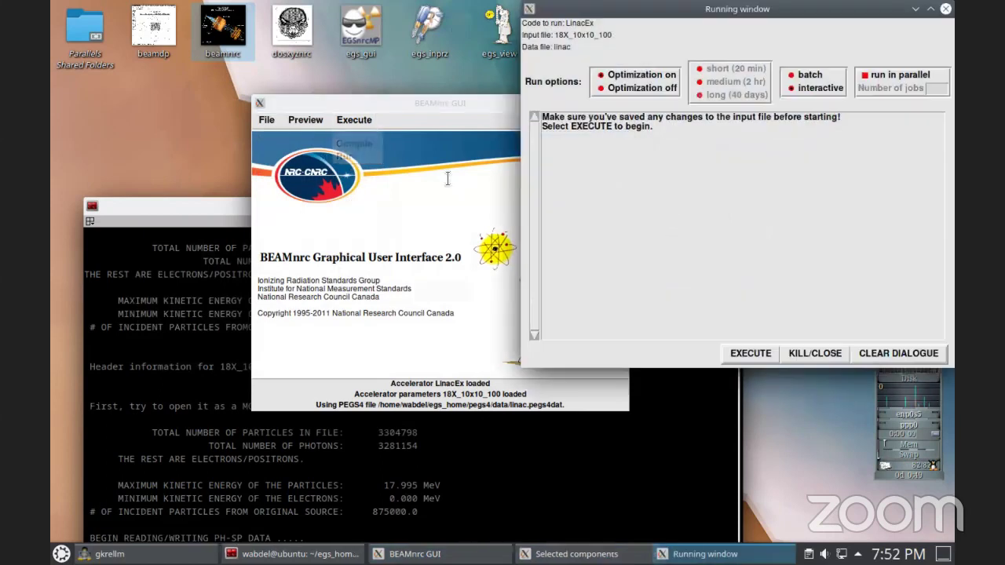
pyautogui.moveTo(588, 77); pyautogui.dragTo(340, 154)
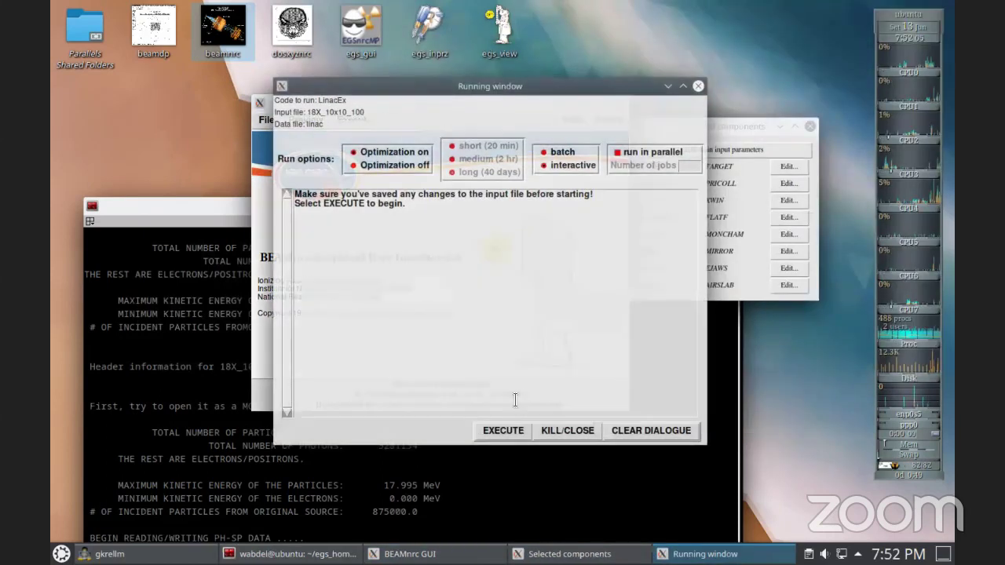
pyautogui.click(503, 430)
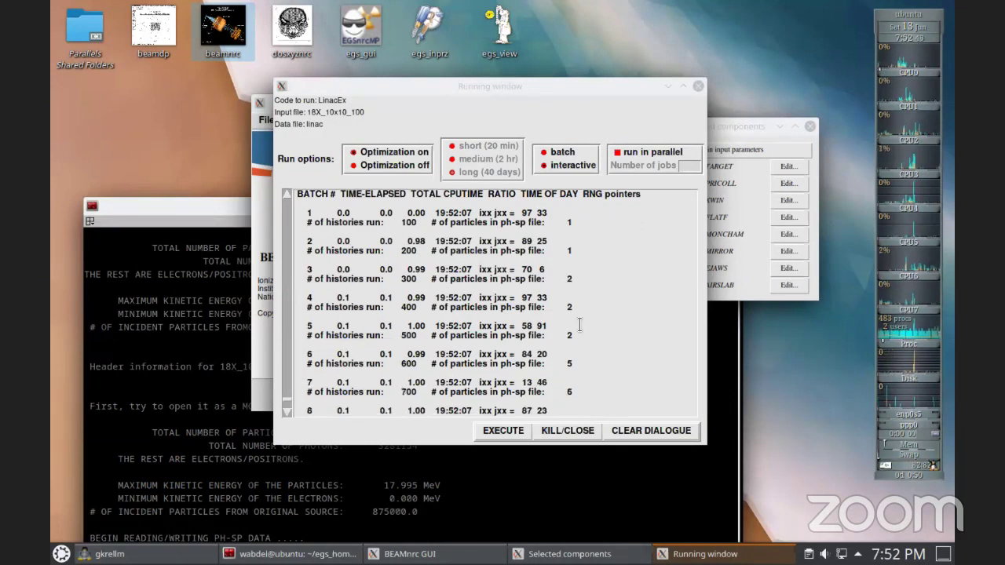
# Step: Examine the number of phase-space particles per batch and the timing summary in the run output, and close the run window
pyautogui.scroll(6, 604, 302)
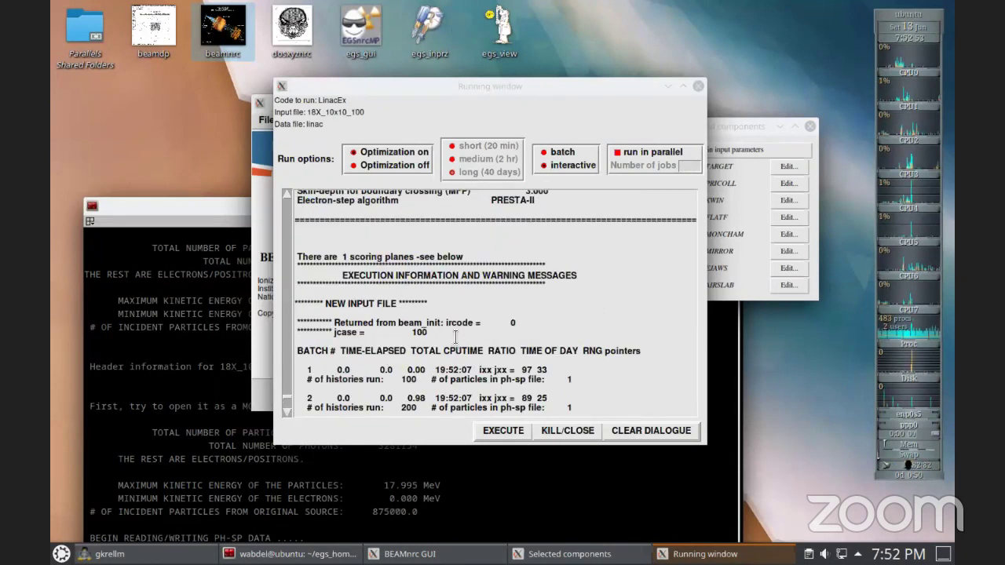
pyautogui.scroll(-2, 454, 339)
pyautogui.scroll(-2, 453, 338)
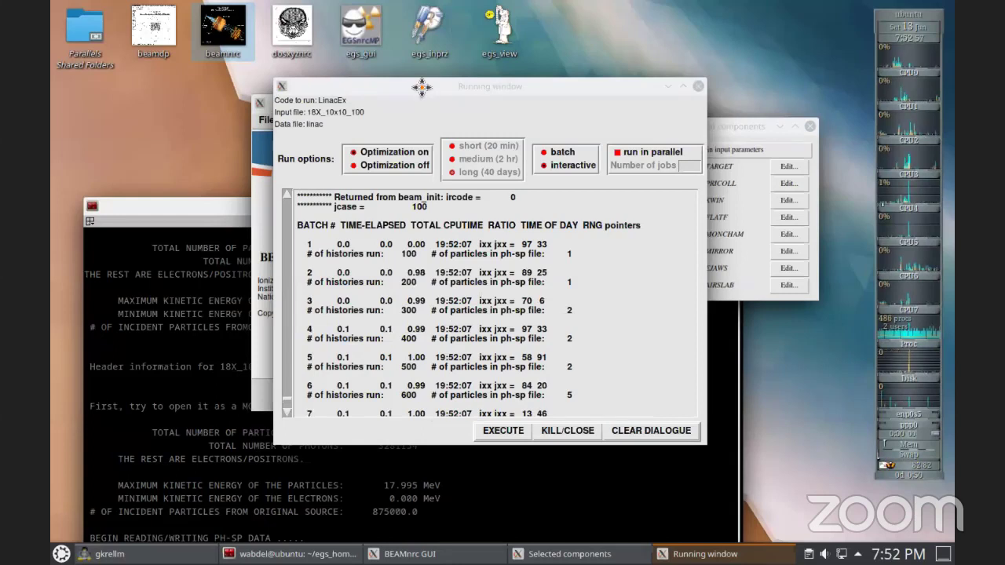
pyautogui.moveTo(421, 92); pyautogui.dragTo(276, 128)
pyautogui.click(710, 124)
pyautogui.click(722, 149)
pyautogui.click(717, 333)
pyautogui.moveTo(309, 125); pyautogui.dragTo(434, 109)
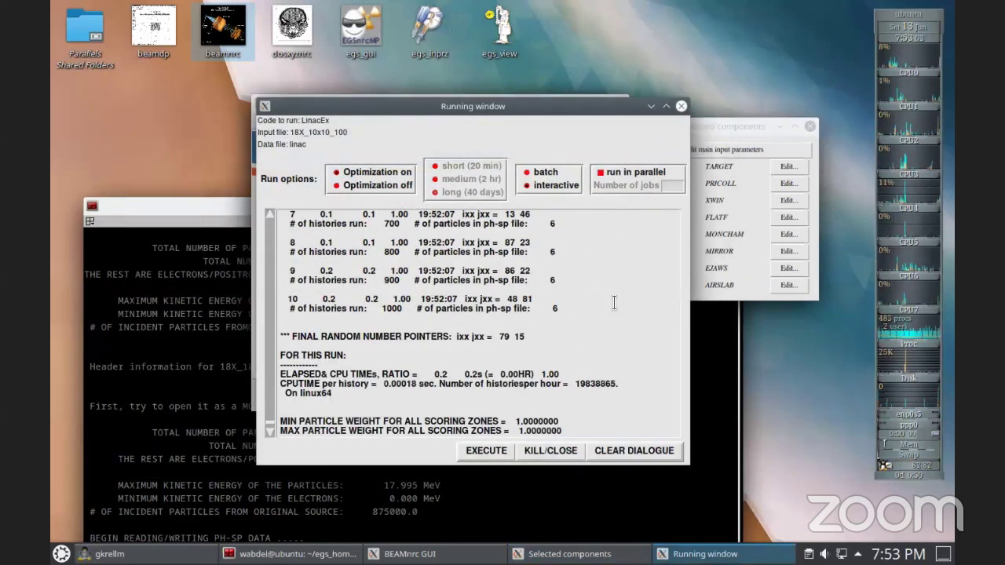
pyautogui.scroll(5, 613, 304)
pyautogui.scroll(1, 611, 305)
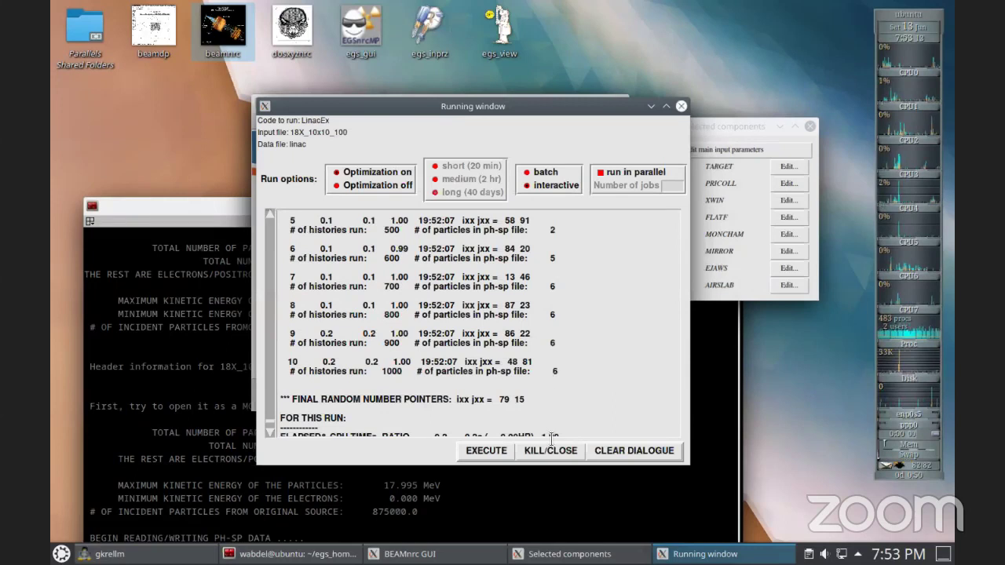
pyautogui.scroll(-5, 590, 348)
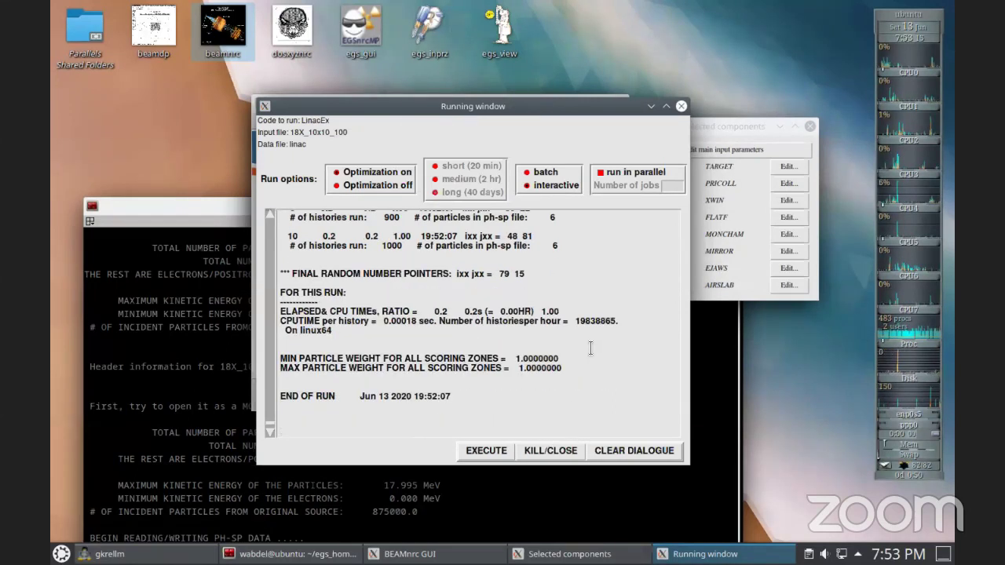
pyautogui.click(550, 451)
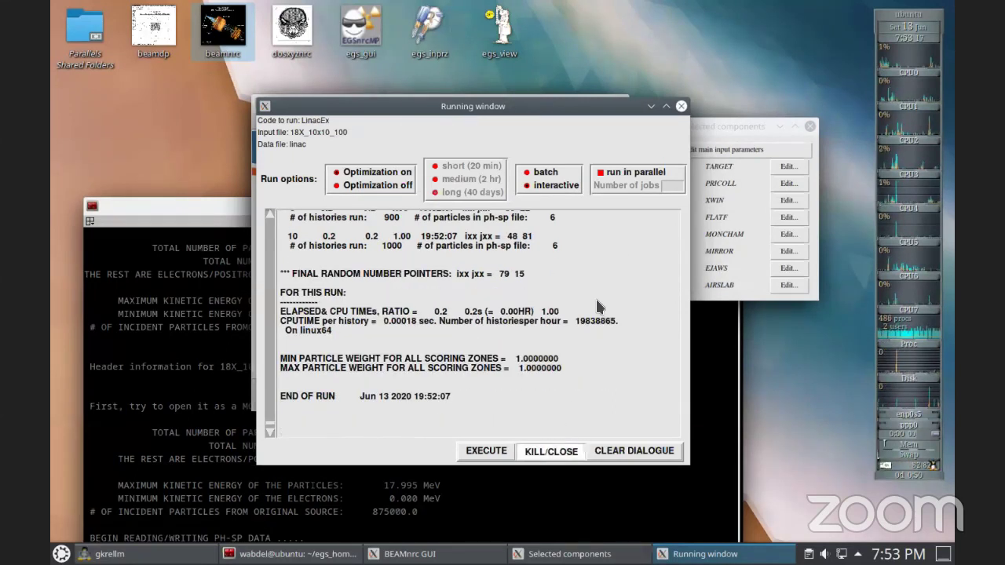
# Step: Set the number of histories to 10000 in the main inputs and save the input parameters
pyautogui.click(683, 150)
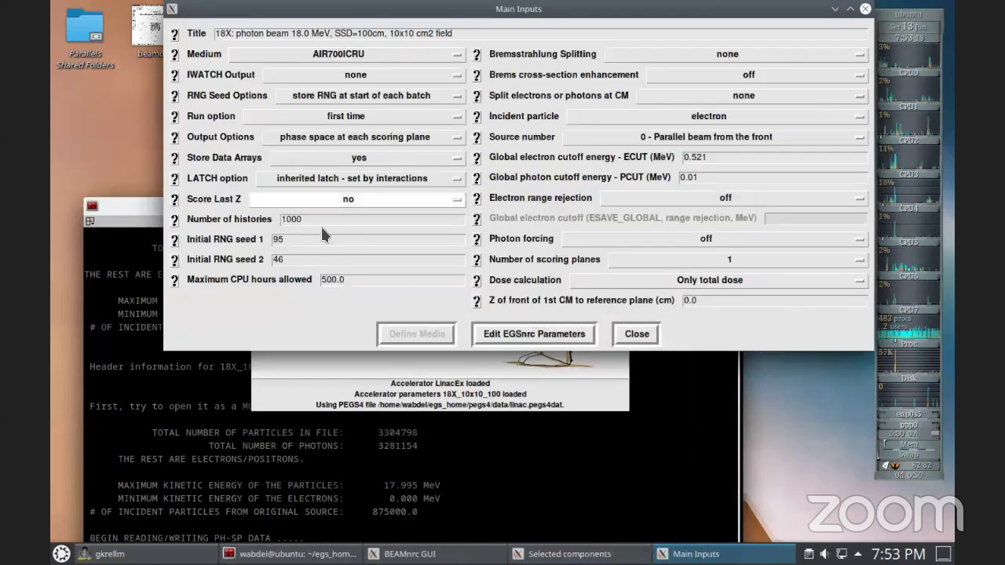
pyautogui.write('0')
pyautogui.click(637, 334)
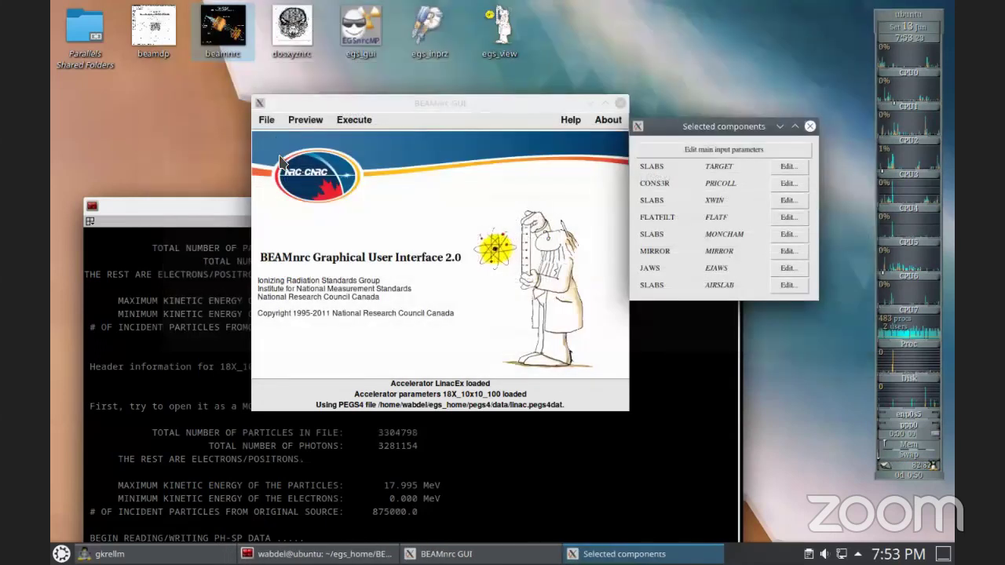
pyautogui.click(267, 121)
pyautogui.click(372, 134)
# Step: Execute the LinacEx simulation again with 10000 histories and dismiss the job notice
pyautogui.click(360, 122)
pyautogui.click(354, 144)
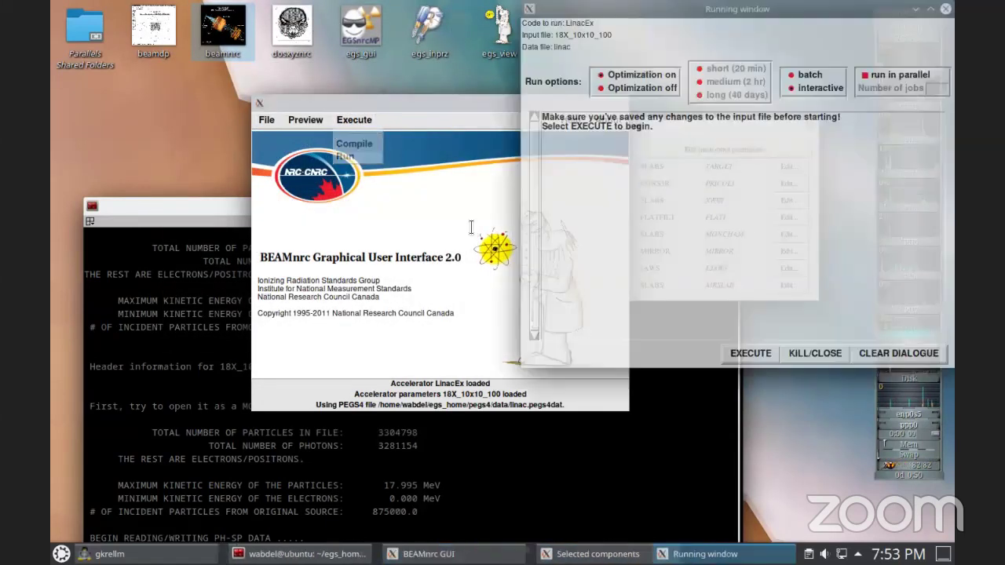
pyautogui.click(750, 353)
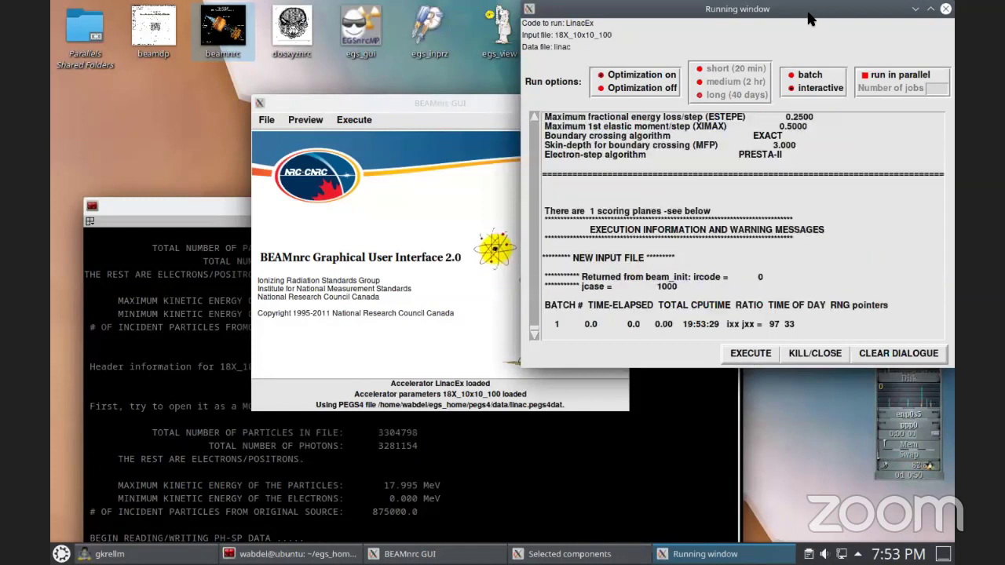
pyautogui.moveTo(811, 19); pyautogui.dragTo(592, 88)
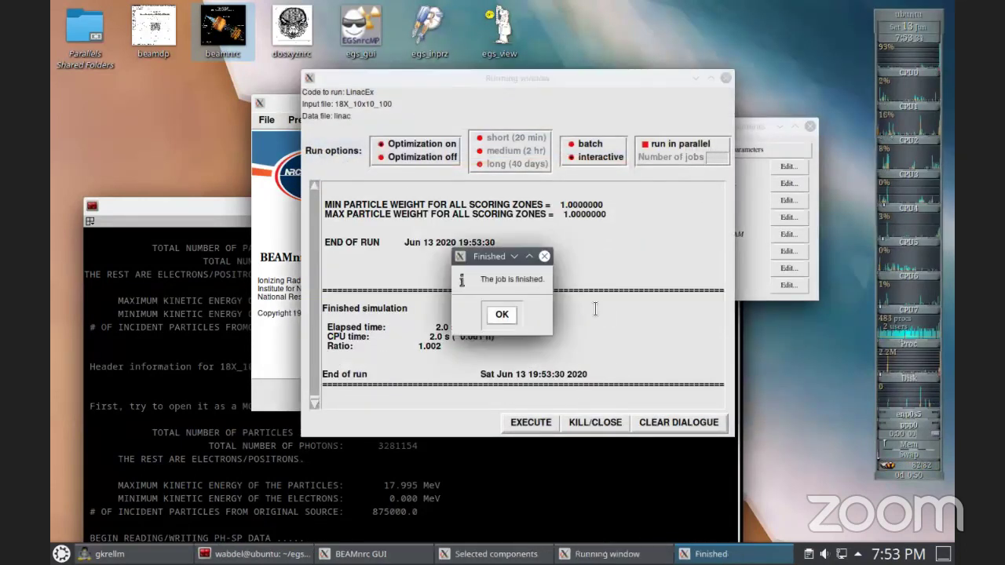
pyautogui.click(500, 317)
# Step: Check the batch particle counts and timing of the 10000-history run, and close the run window
pyautogui.scroll(4, 617, 303)
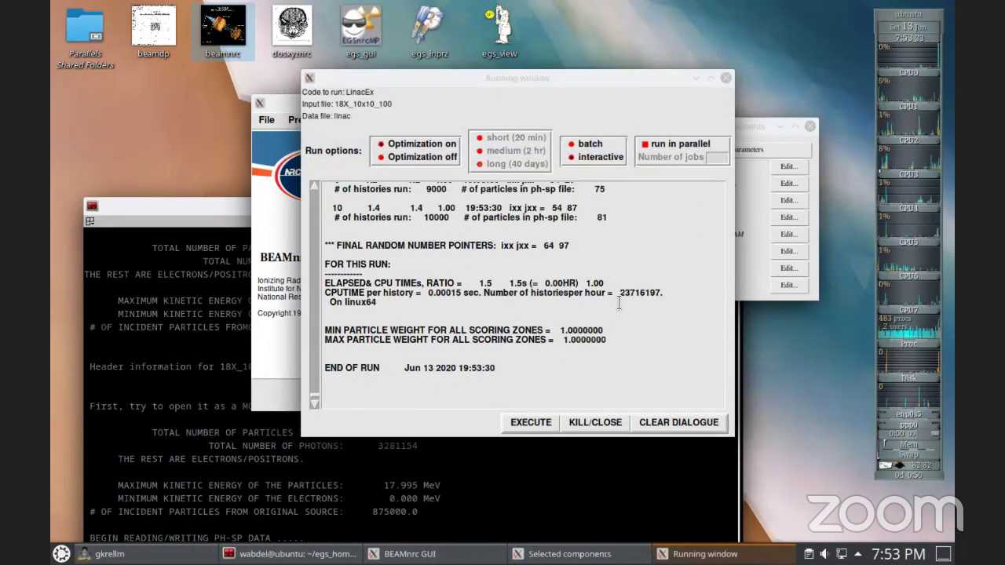
pyautogui.scroll(2, 617, 303)
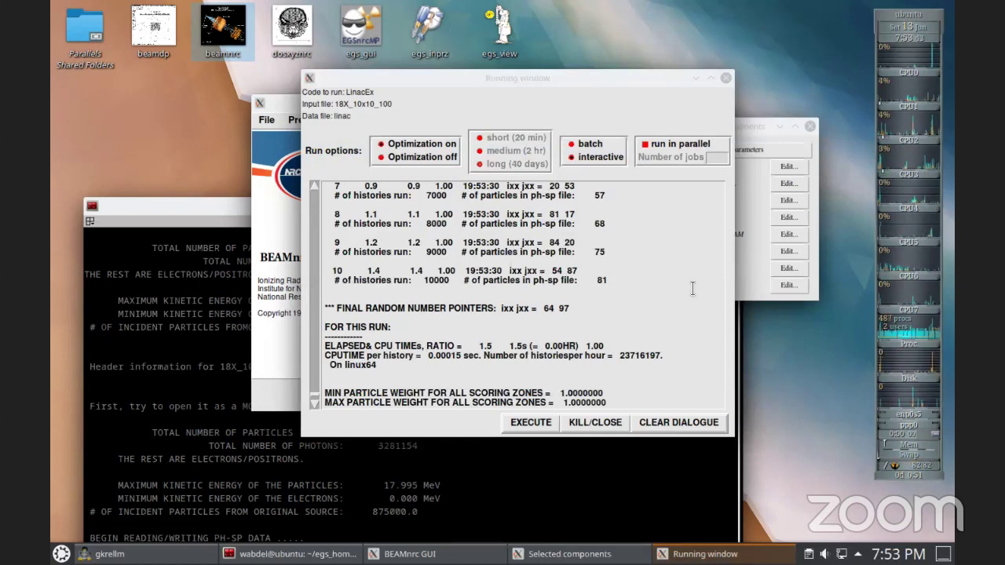
pyautogui.click(723, 77)
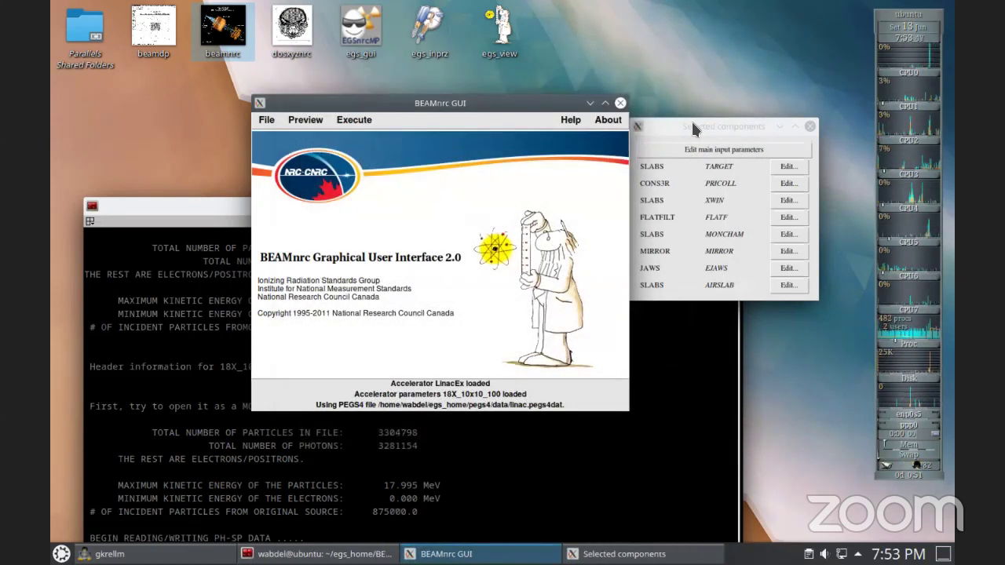
# Step: Move the terminal window higher on the desktop and launch beamdp
pyautogui.moveTo(201, 205); pyautogui.dragTo(208, 96)
pyautogui.doubleClick(154, 30)
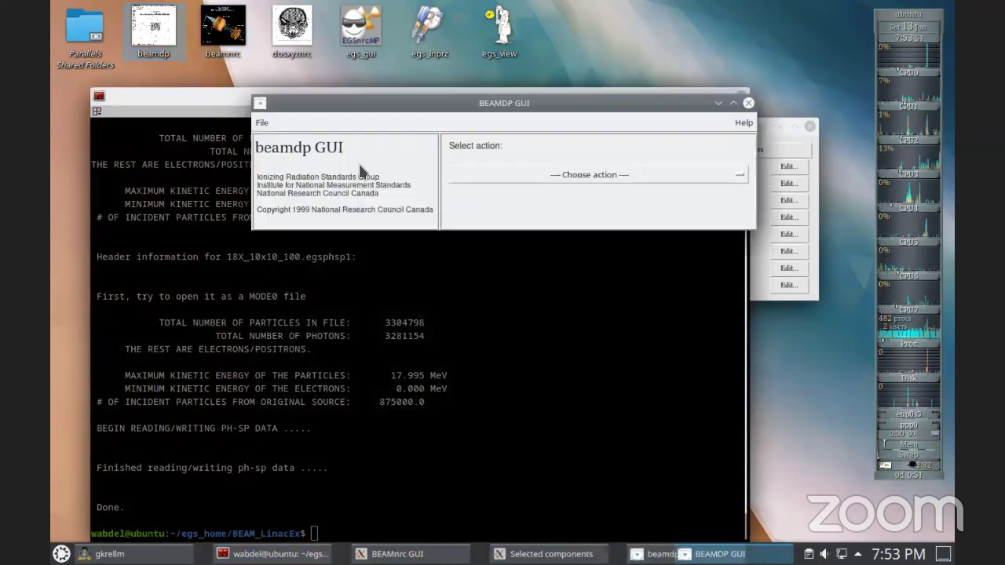
# Step: Choose the action that lists parameters for a number of phase-space particles, and set the particle type to all
pyautogui.click(497, 173)
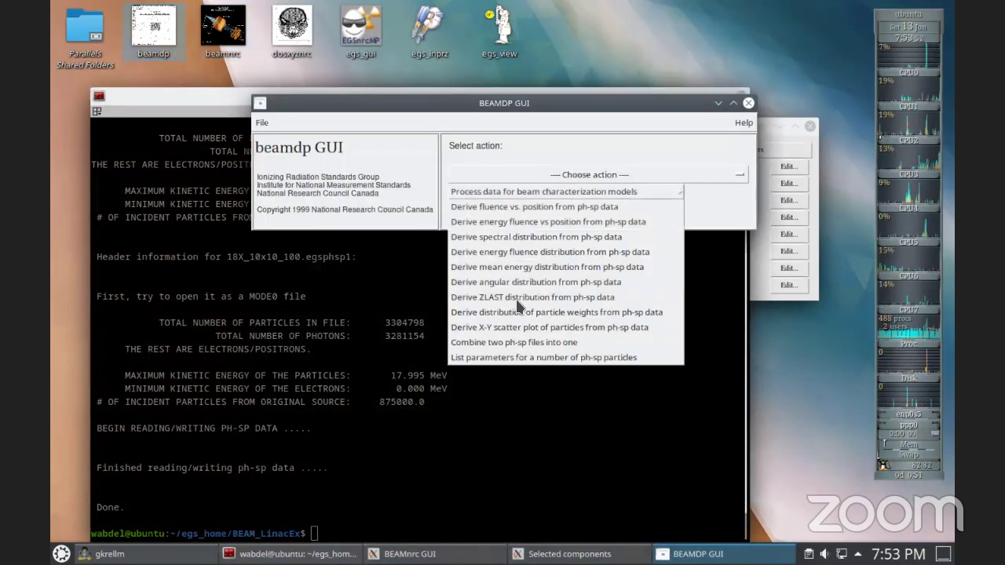
pyautogui.click(507, 358)
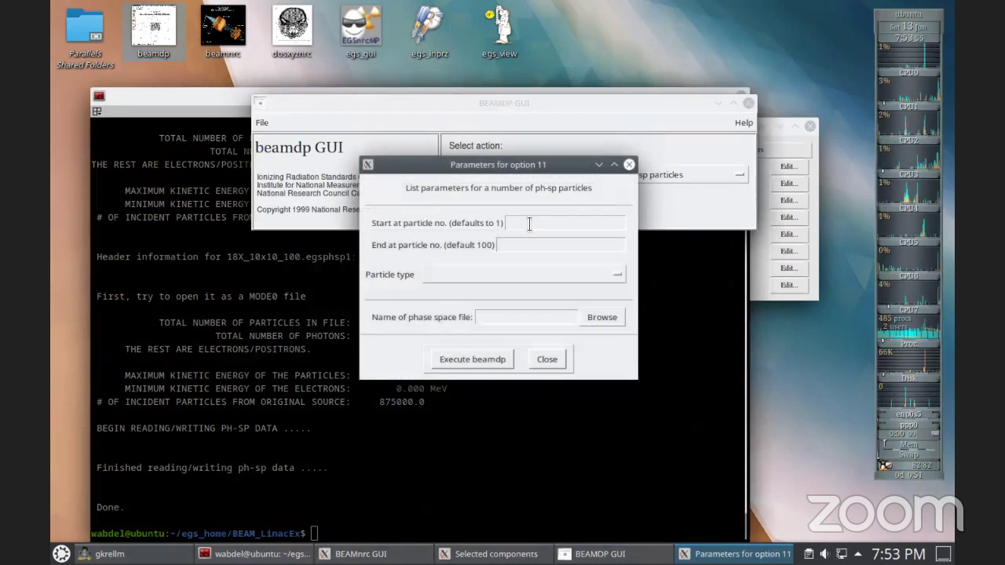
pyautogui.click(529, 224)
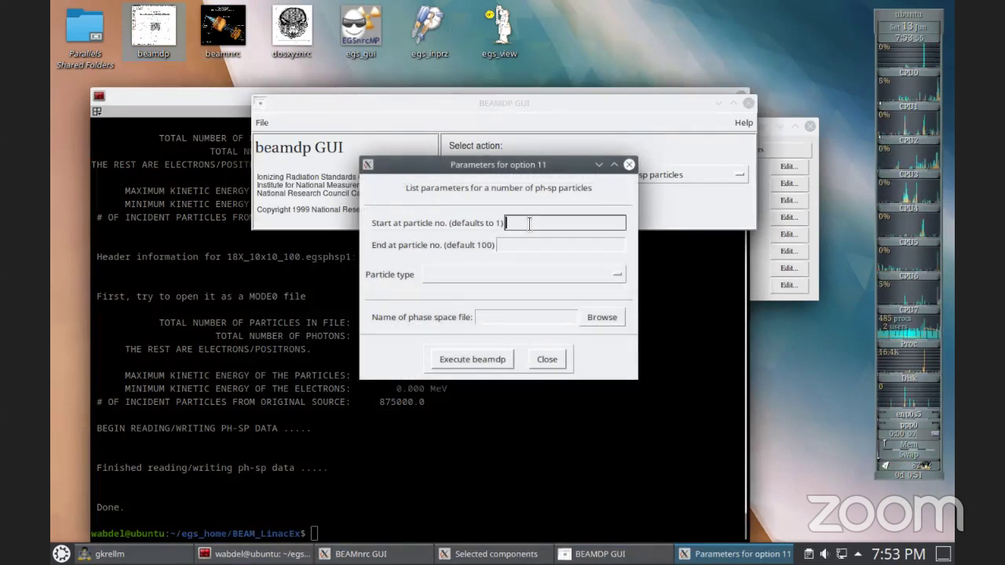
pyautogui.click(509, 282)
pyautogui.click(447, 337)
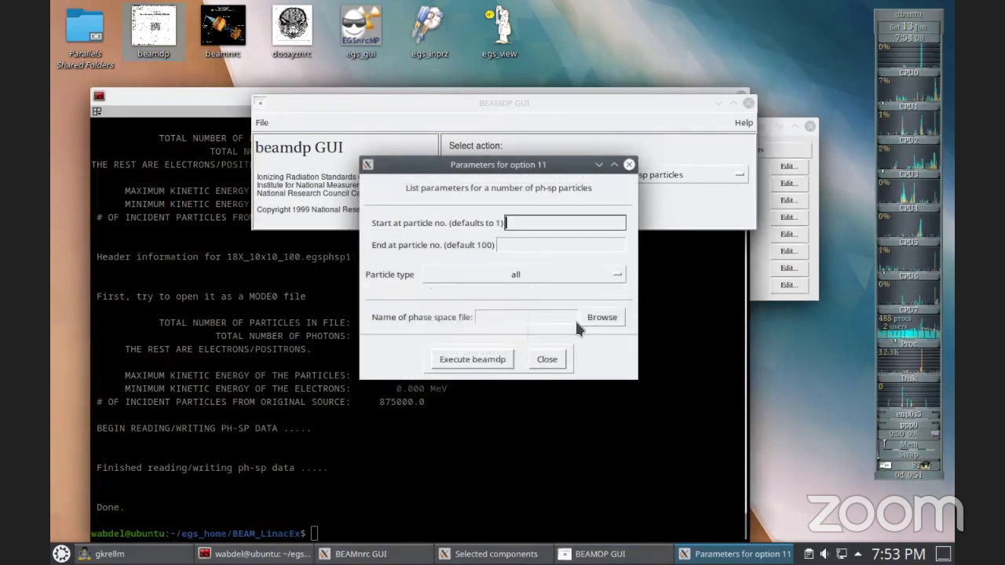
# Step: Pick 18X_10x10_100.egsphsp1 from the BEAM_LinacEx folder as the phase space file and execute beamdp
pyautogui.click(586, 316)
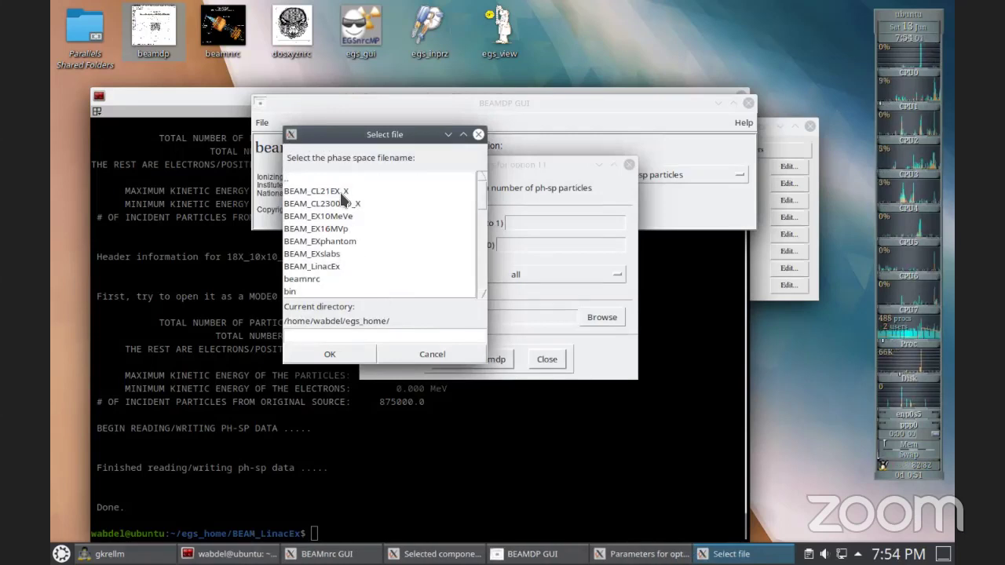
pyautogui.doubleClick(329, 267)
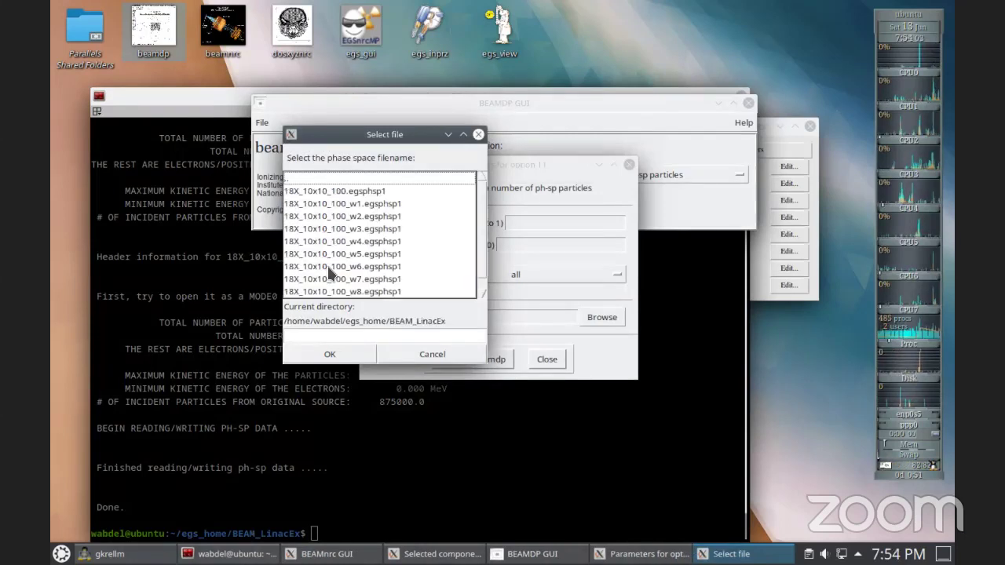
pyautogui.click(335, 191)
pyautogui.click(330, 354)
pyautogui.click(474, 359)
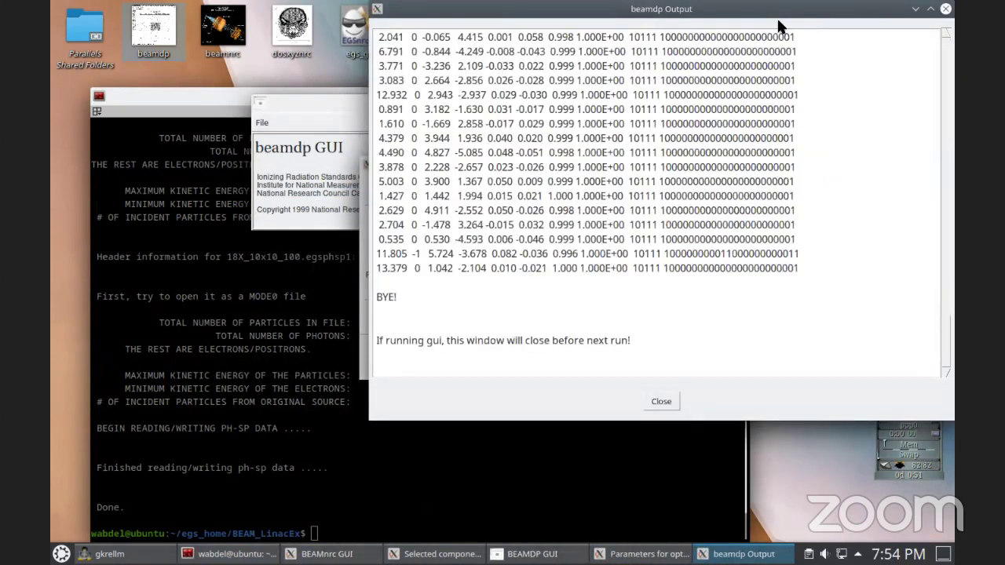
# Step: Examine the particle totals and weights in the beamdp listing of the unsplit run, and close the output
pyautogui.scroll(20, 711, 332)
pyautogui.scroll(-7, 711, 227)
pyautogui.scroll(4, 712, 234)
pyautogui.scroll(-3, 712, 233)
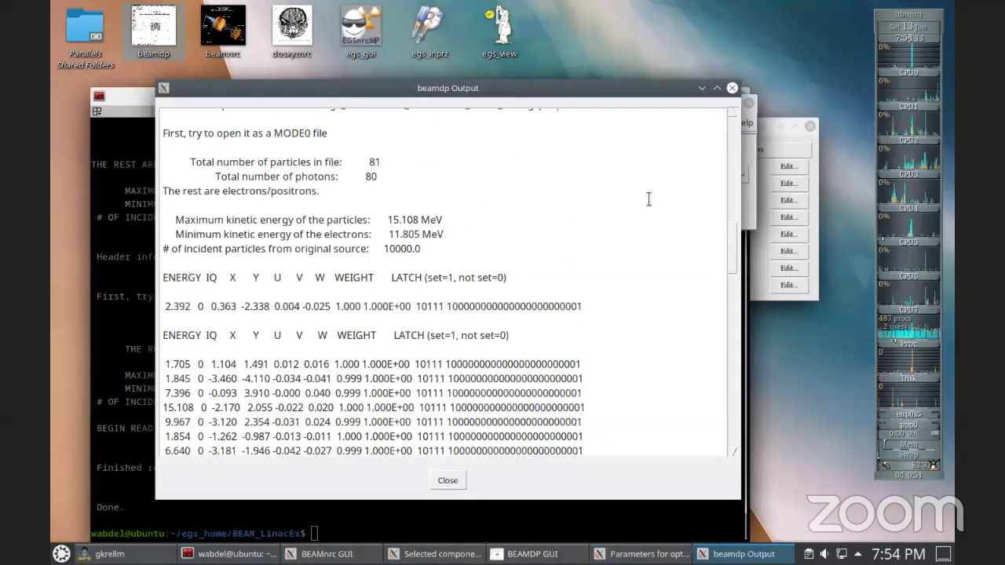
pyautogui.moveTo(728, 250); pyautogui.dragTo(729, 269)
pyautogui.scroll(-1, 467, 227)
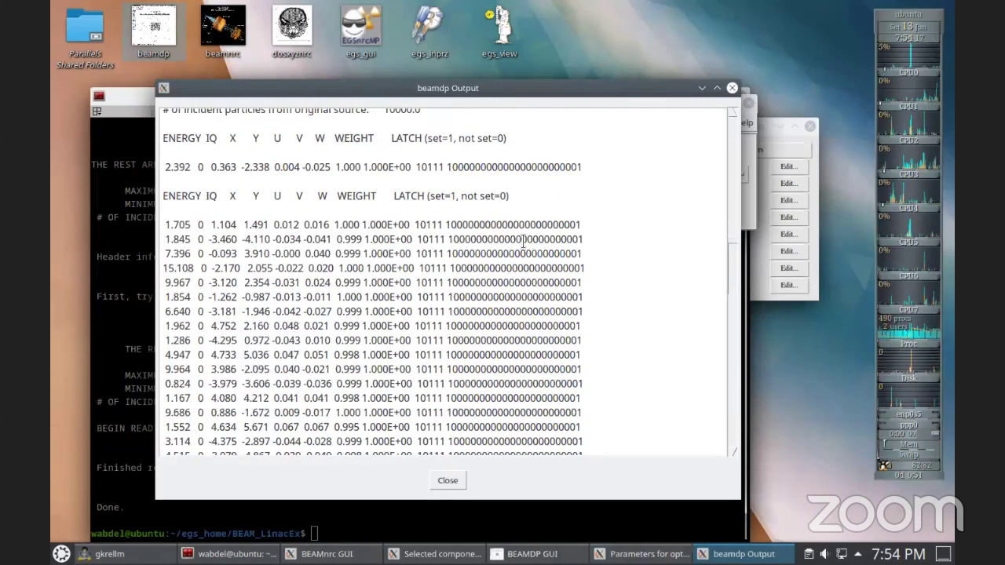
pyautogui.scroll(-2, 353, 179)
pyautogui.moveTo(370, 179); pyautogui.dragTo(409, 178)
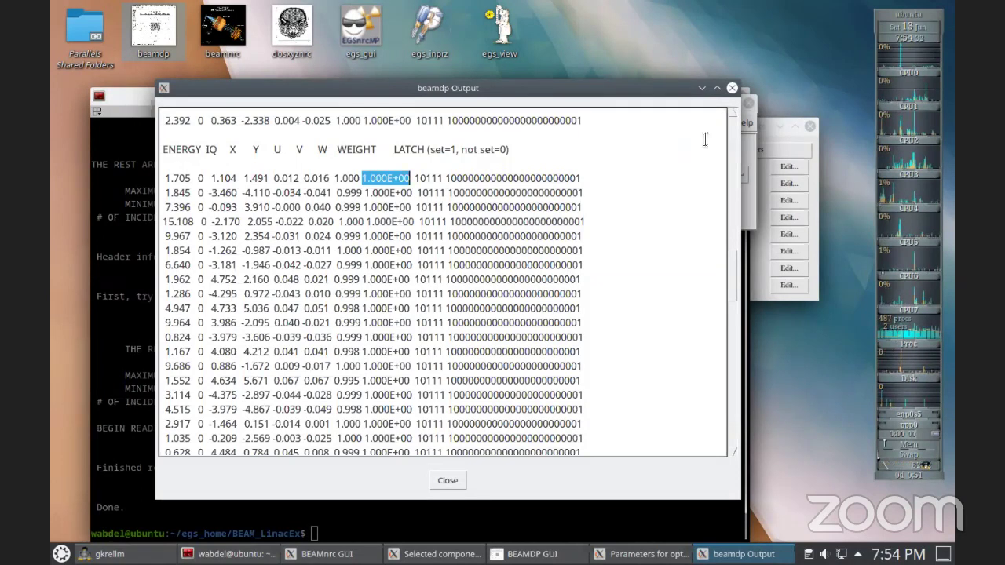
pyautogui.click(731, 89)
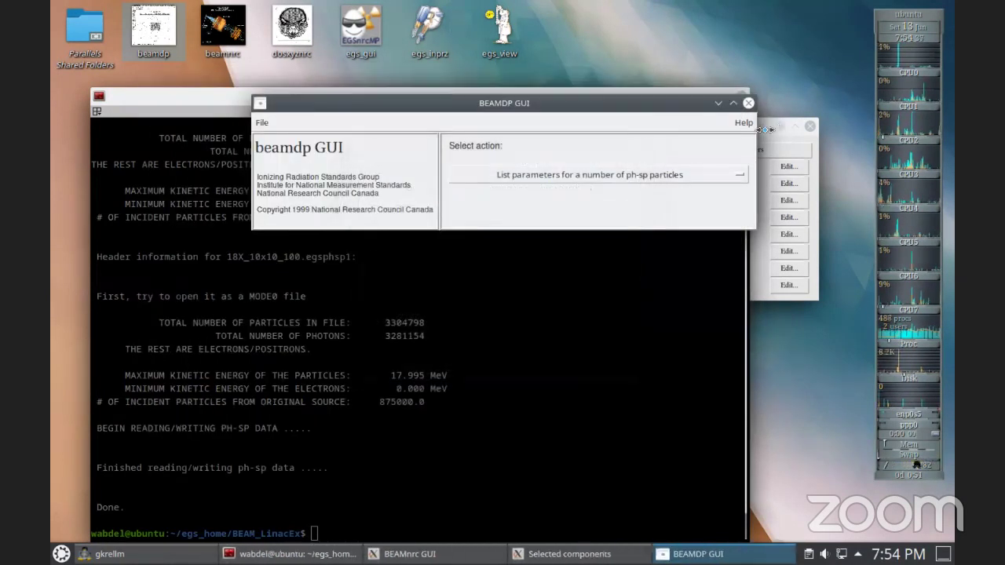
# Step: Open the main input parameters from the selected components and set bremsstrahlung splitting to uniform
pyautogui.click(759, 254)
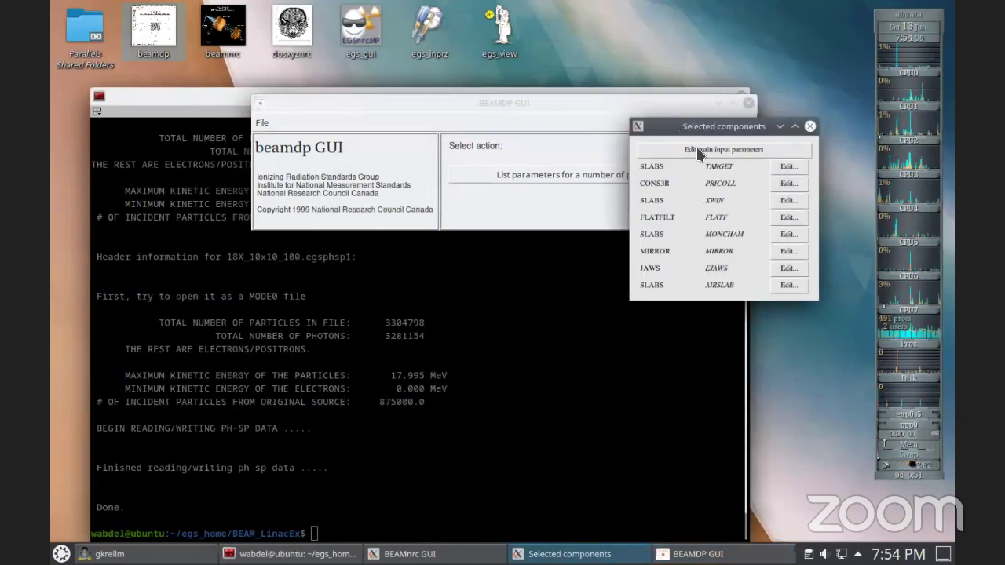
pyautogui.click(642, 153)
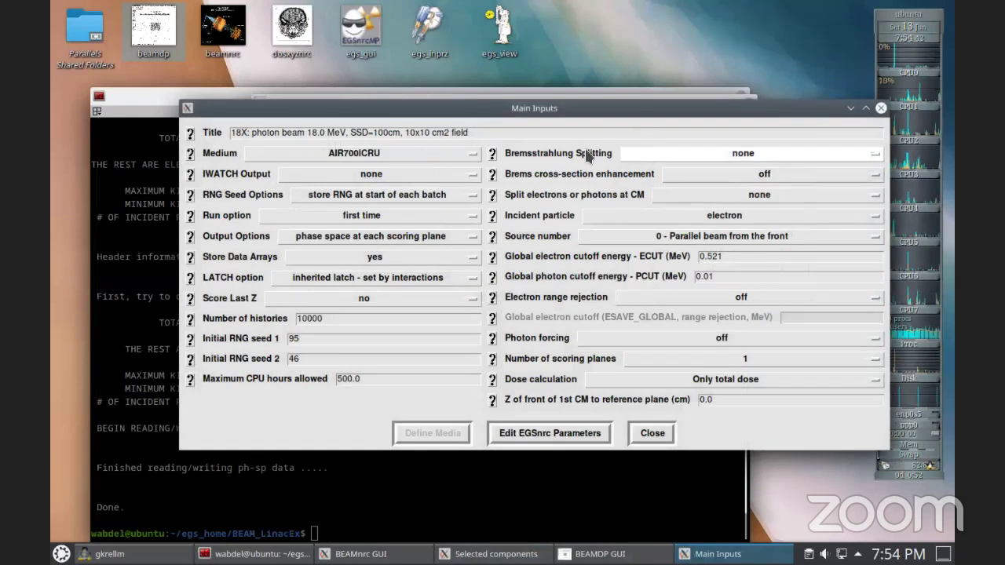
pyautogui.click(644, 157)
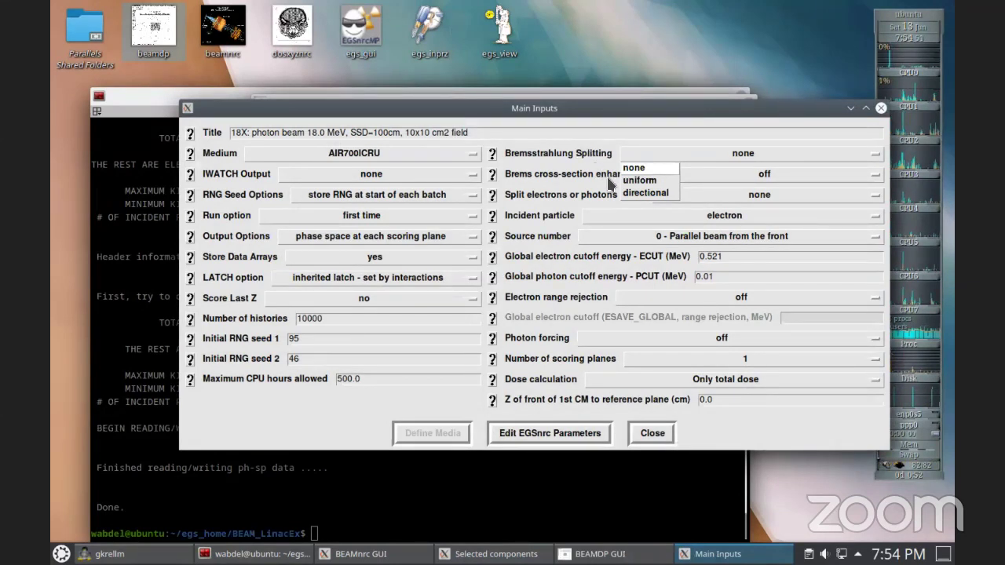
pyautogui.click(639, 179)
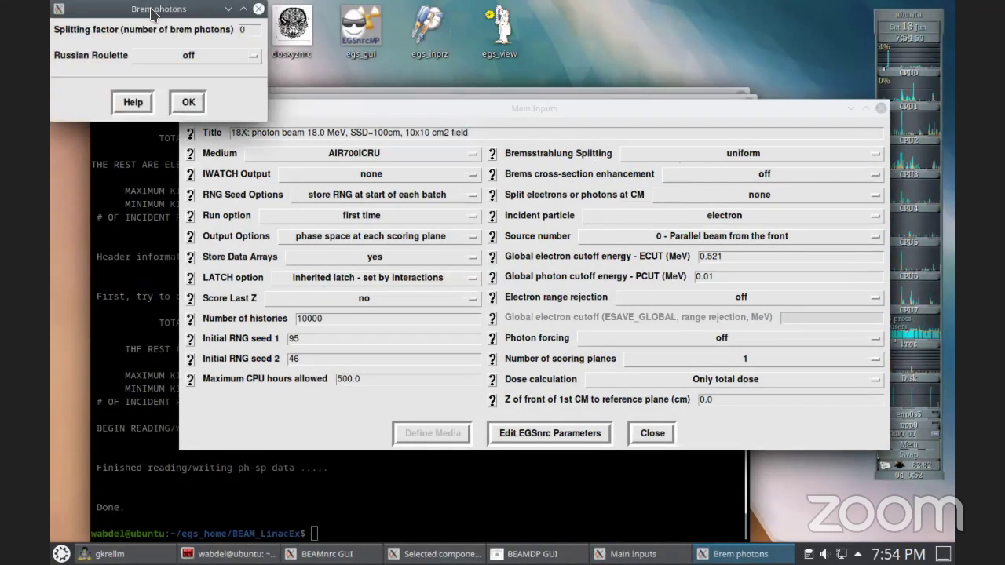
# Step: Set the splitting factor to 100 brem photons, accept it and close the main inputs
pyautogui.click(667, 192)
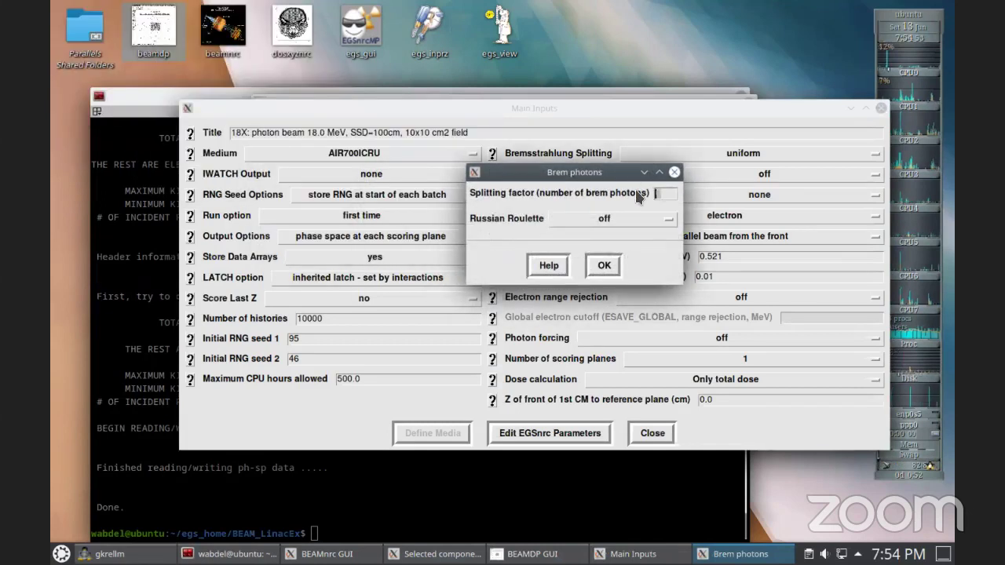
pyautogui.press('BackSpace')
pyautogui.write('2')
pyautogui.write('100')
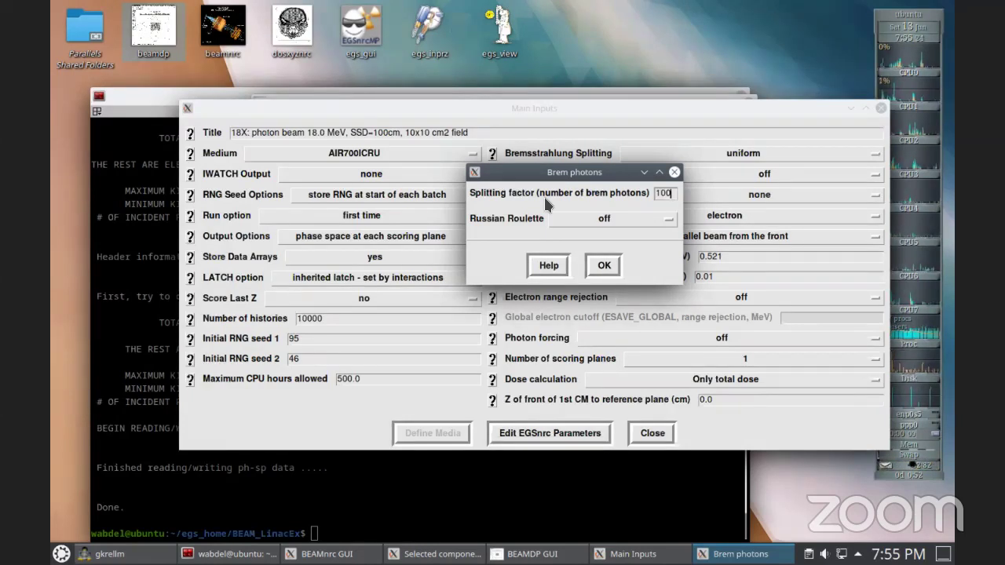
pyautogui.click(602, 266)
pyautogui.click(653, 432)
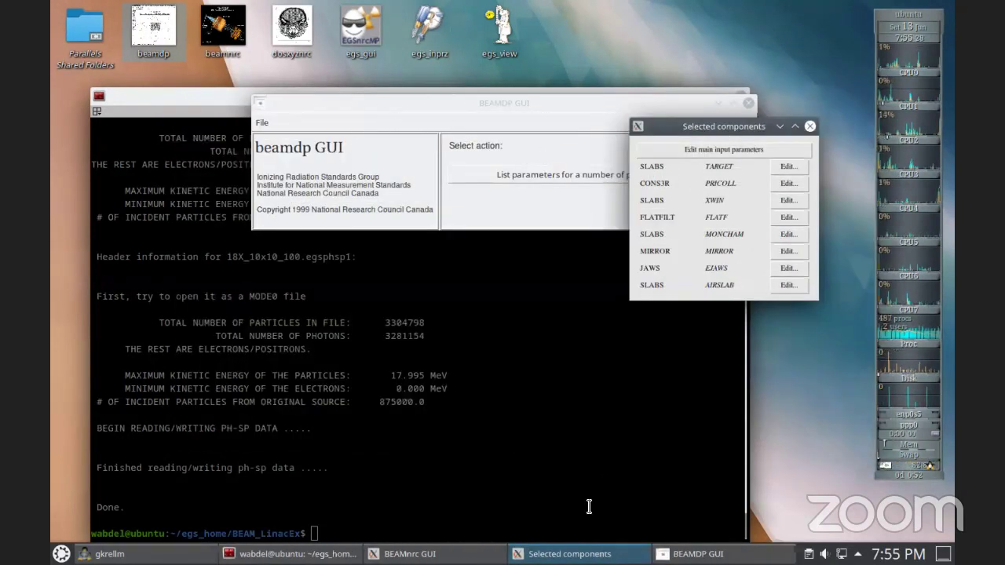
# Step: Return to the BEAMnrc GUI, save the input parameters and execute the LinacEx simulation with uniform splitting
pyautogui.click(561, 554)
pyautogui.click(518, 554)
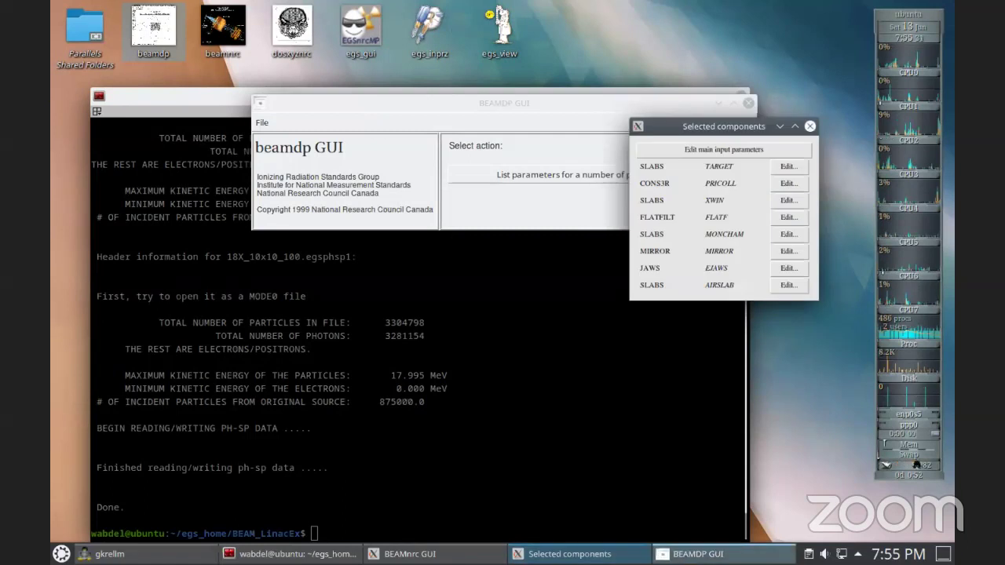
pyautogui.click(404, 555)
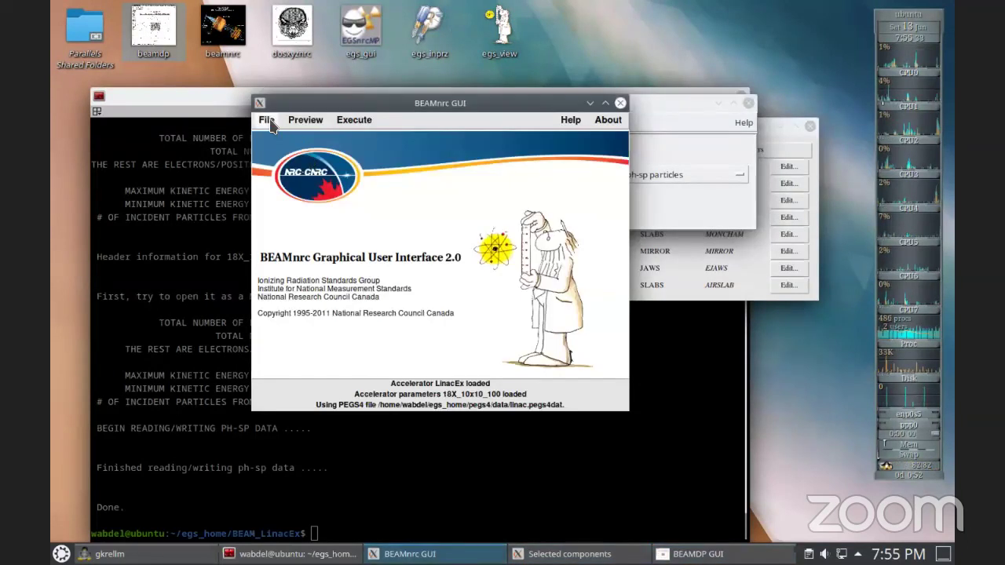
pyautogui.click(266, 120)
pyautogui.click(352, 120)
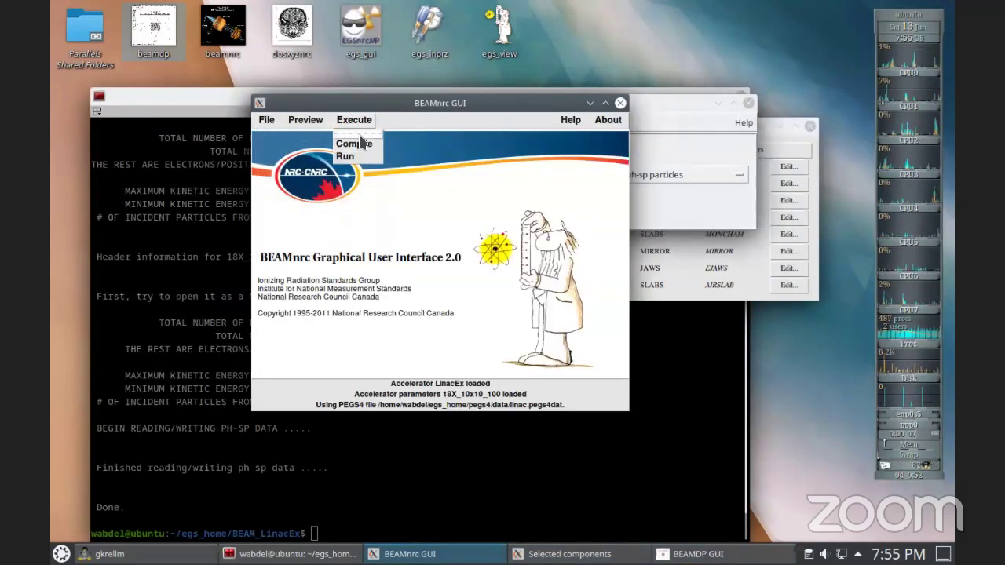
pyautogui.click(345, 156)
pyautogui.click(750, 528)
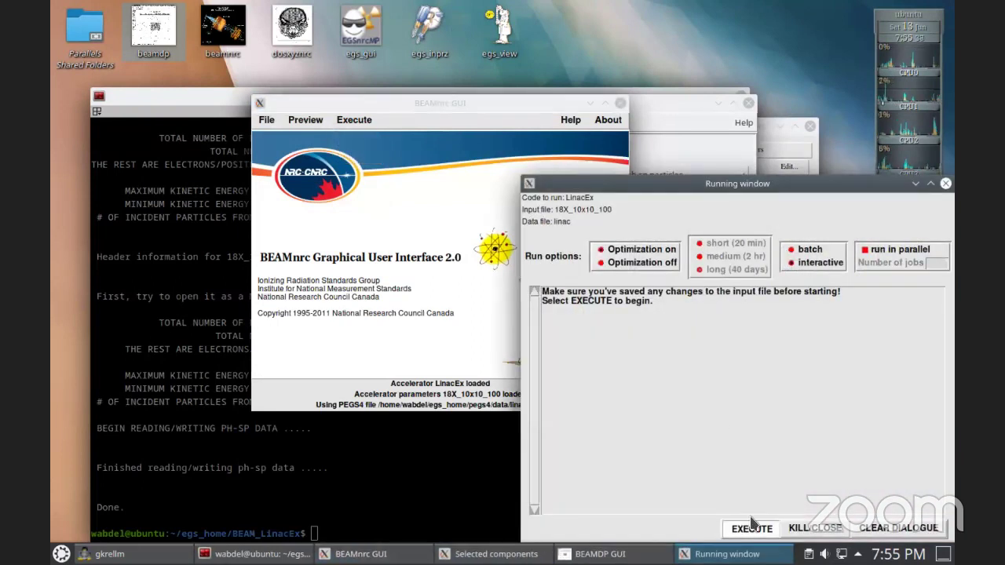
# Step: Check the batch particle counts, particle weights and timing of the uniform splitting run, dismiss the job notice and close the run window
pyautogui.moveTo(737, 182); pyautogui.dragTo(607, 102)
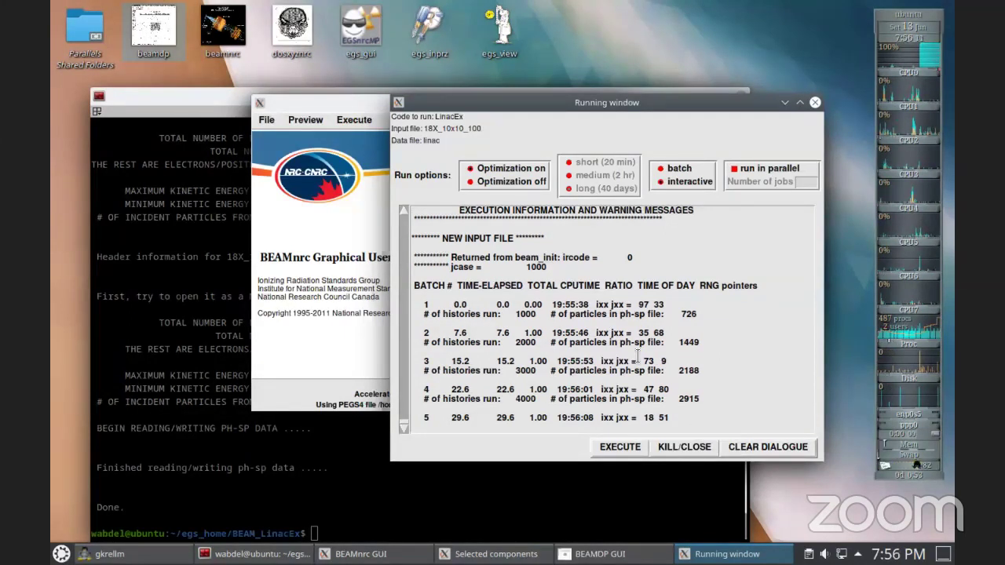
pyautogui.scroll(3, 634, 357)
pyautogui.scroll(-1, 632, 357)
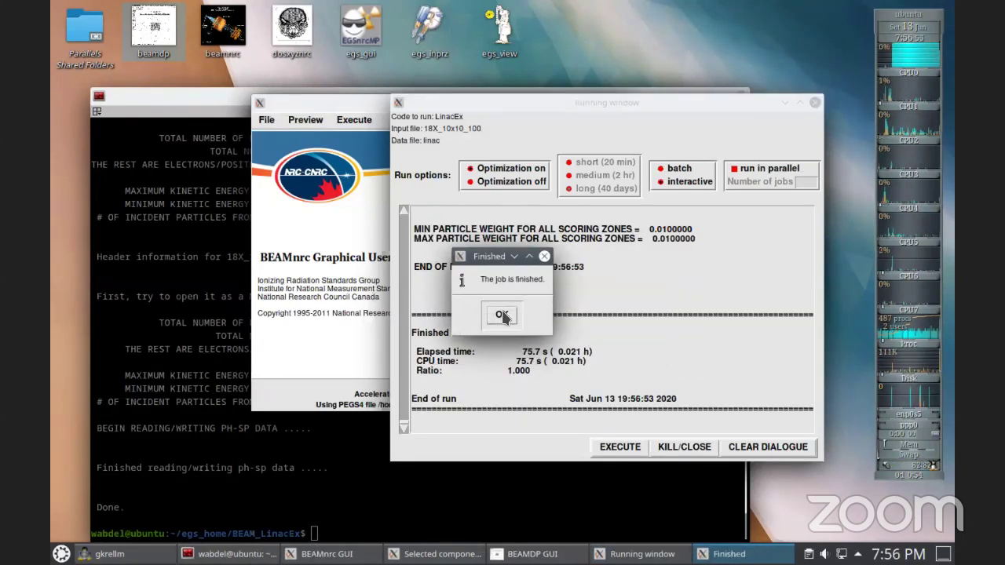
pyautogui.click(502, 316)
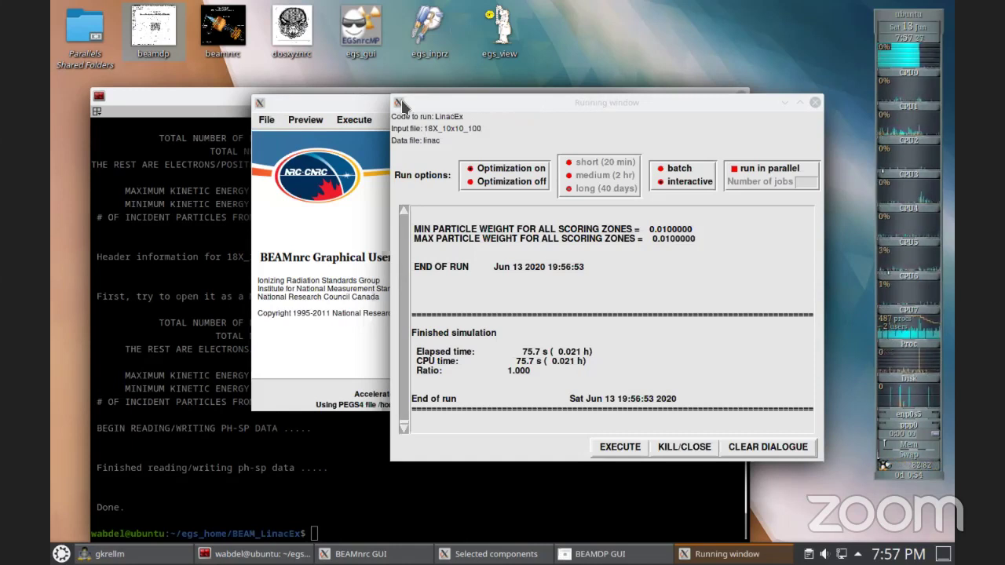
pyautogui.click(694, 454)
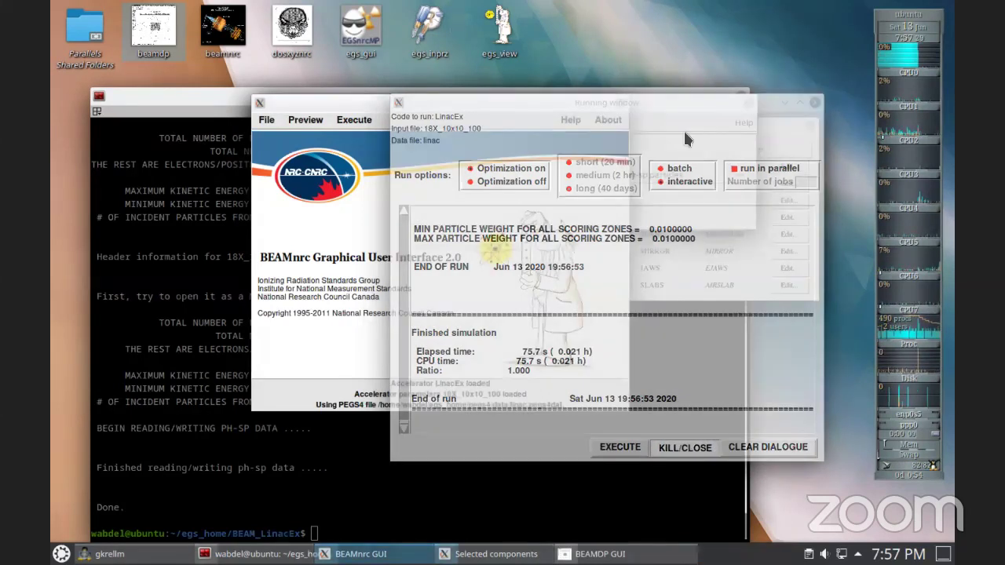
# Step: List the parameters of particles 1 to 100 of all types from the regenerated phase space file with beamdp
pyautogui.click(682, 108)
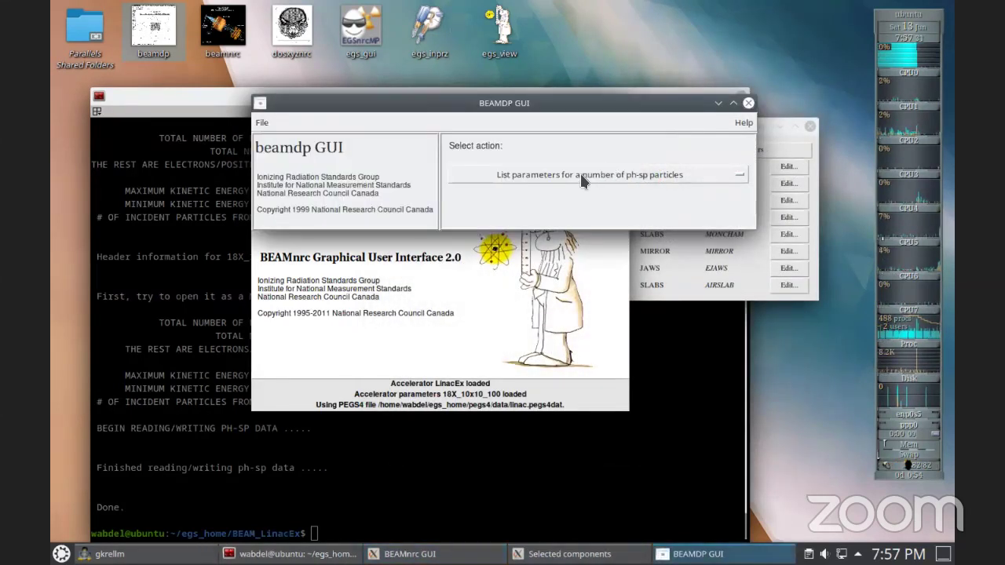
pyautogui.click(580, 174)
pyautogui.click(549, 357)
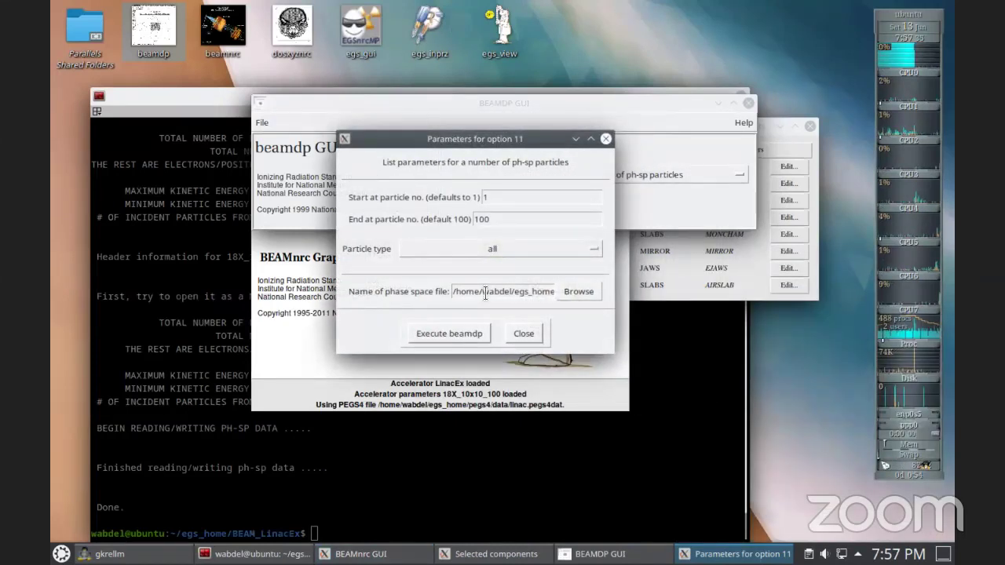
pyautogui.click(453, 334)
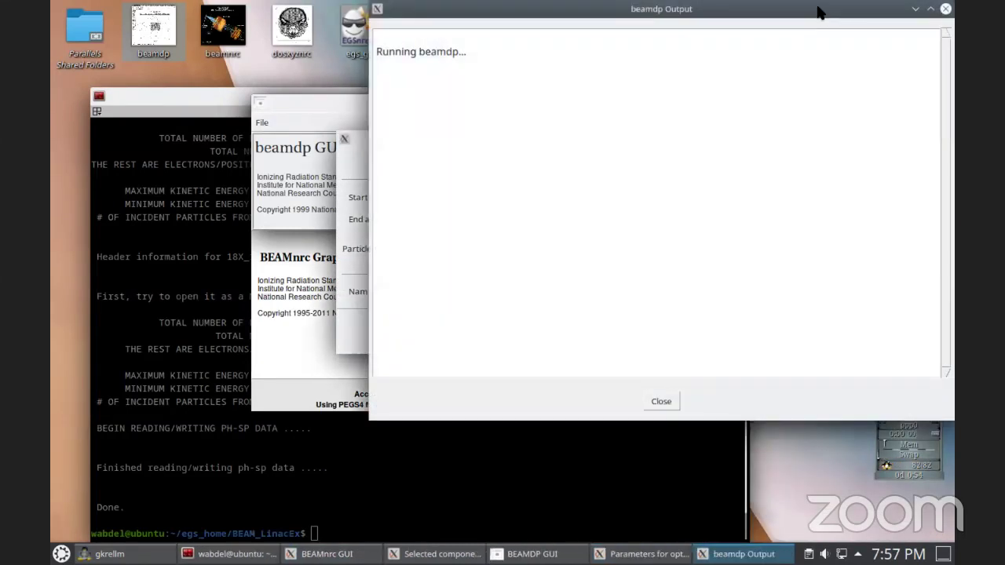
# Step: Check the header totals and the first particle weights in the beamdp output of the split run
pyautogui.moveTo(611, 121); pyautogui.dragTo(439, 212)
pyautogui.scroll(10, 439, 236)
pyautogui.scroll(-8, 393, 261)
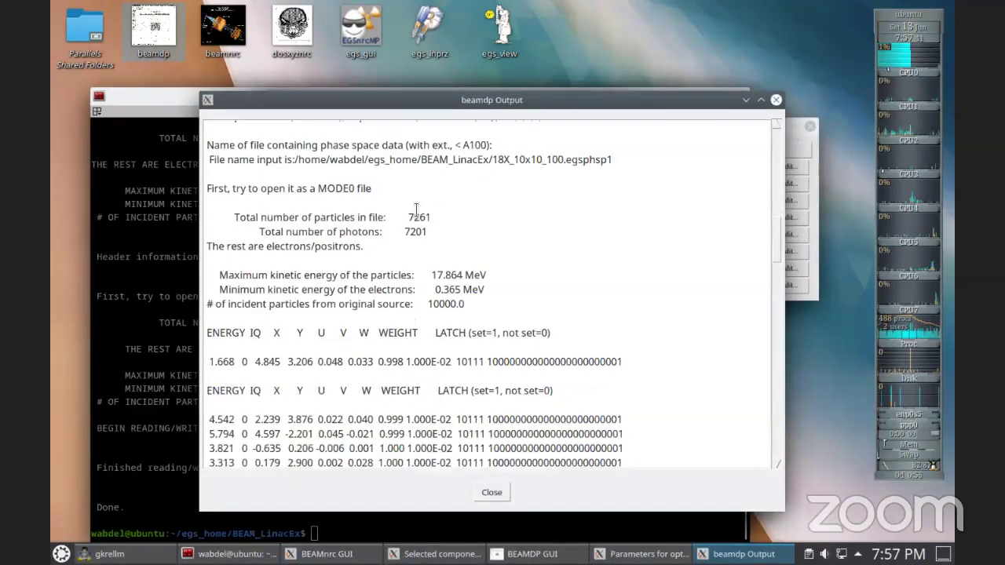
pyautogui.scroll(-6, 364, 267)
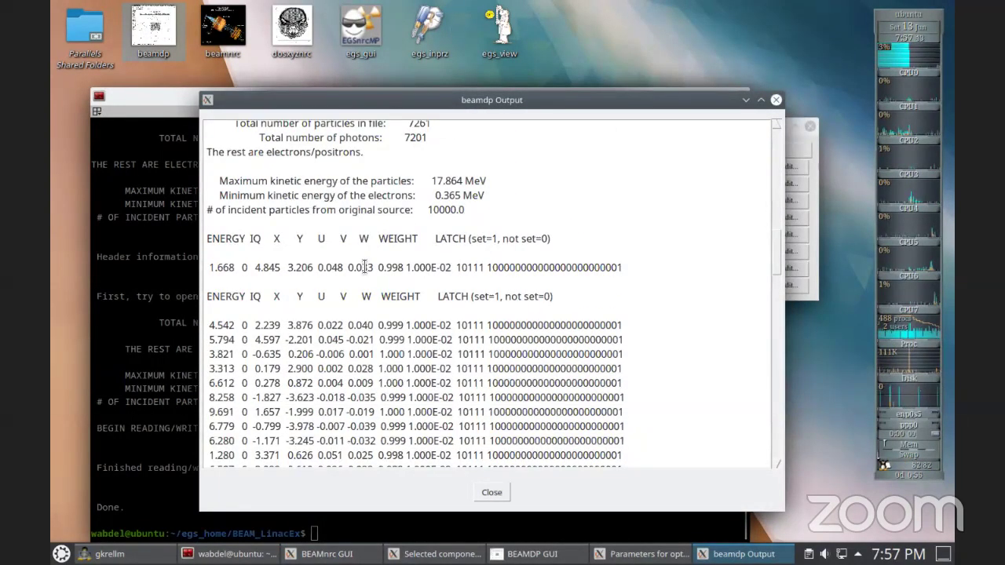
pyautogui.scroll(-4, 252, 261)
# Step: Review the energy and charge columns of the listed particles down to the end of the listing
pyautogui.moveTo(209, 231); pyautogui.dragTo(235, 230)
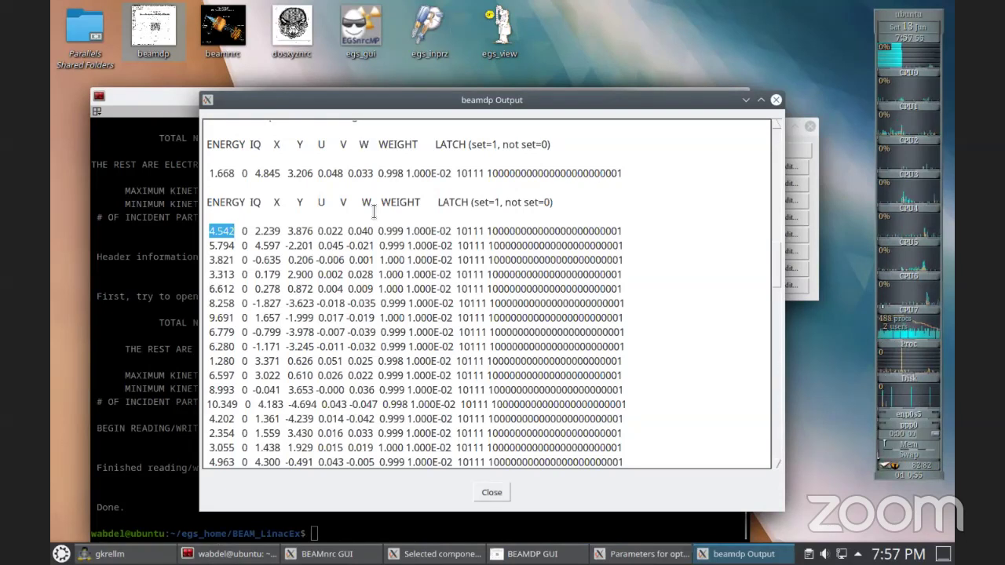
pyautogui.doubleClick(244, 231)
pyautogui.scroll(-1, 315, 261)
pyautogui.scroll(-3, 316, 261)
pyautogui.scroll(-15, 316, 262)
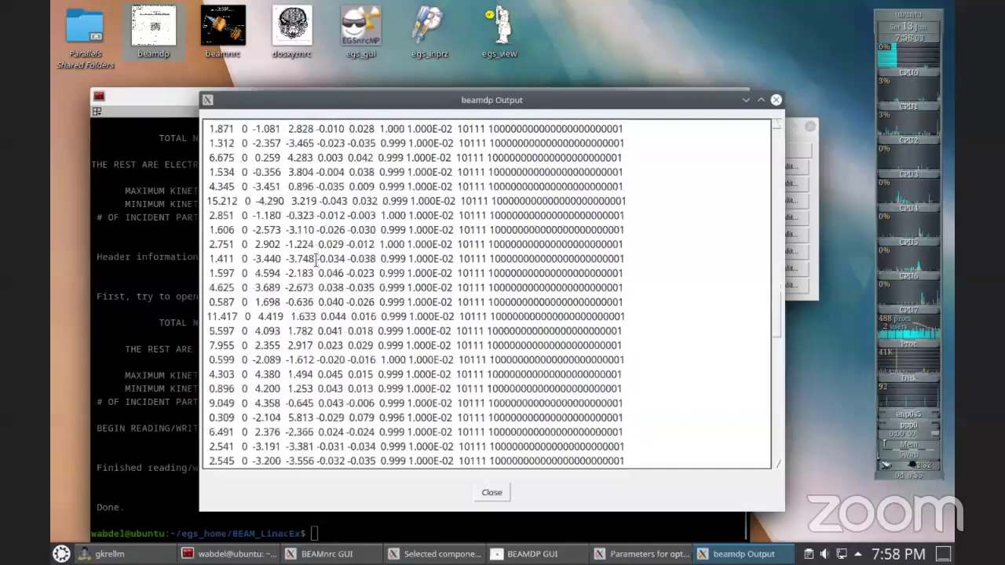
pyautogui.scroll(-15, 316, 261)
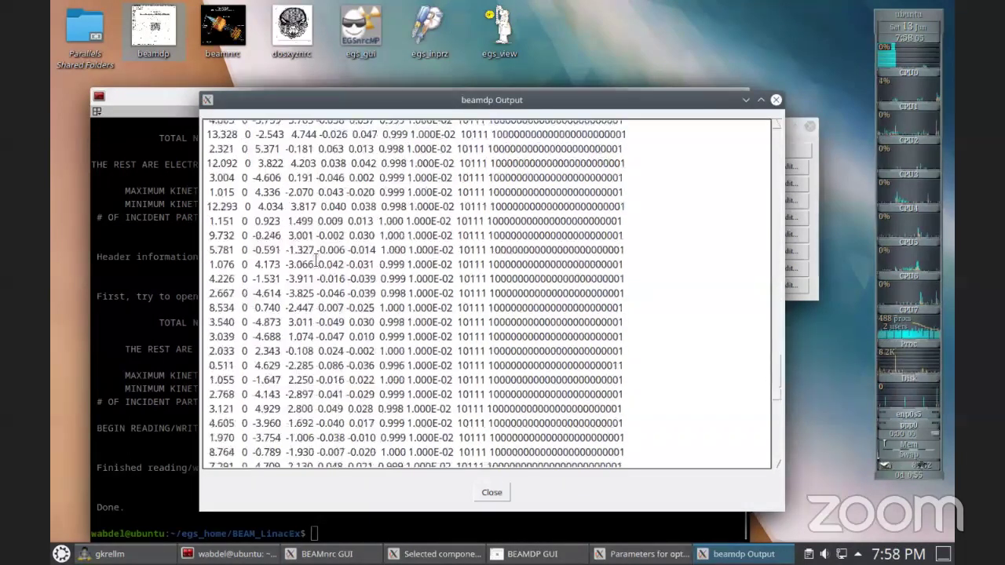
pyautogui.scroll(-5, 315, 262)
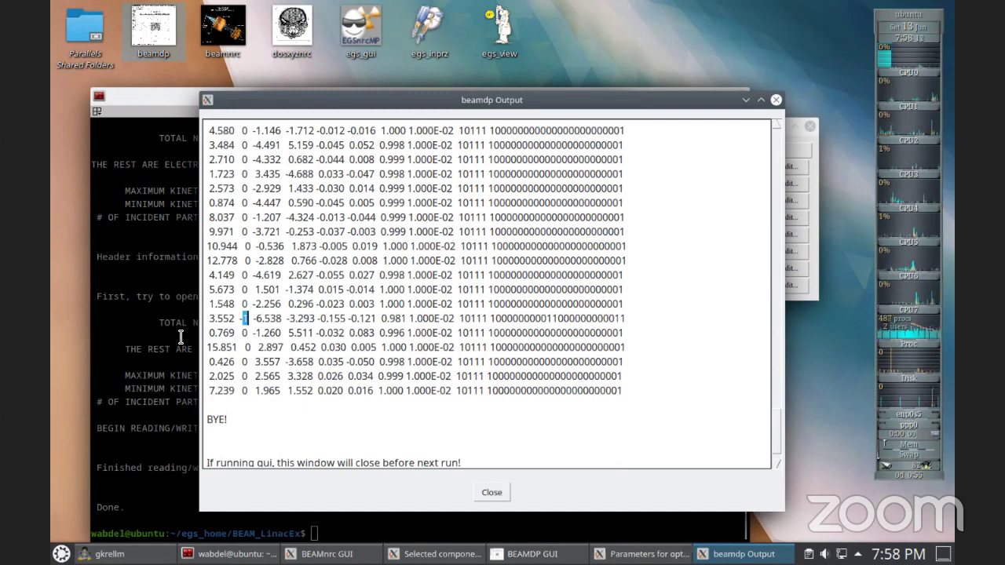
# Step: Examine the energy and latch bits of the electron entry near the listing's end, and the weight of the first listed particle
pyautogui.moveTo(211, 319); pyautogui.dragTo(234, 319)
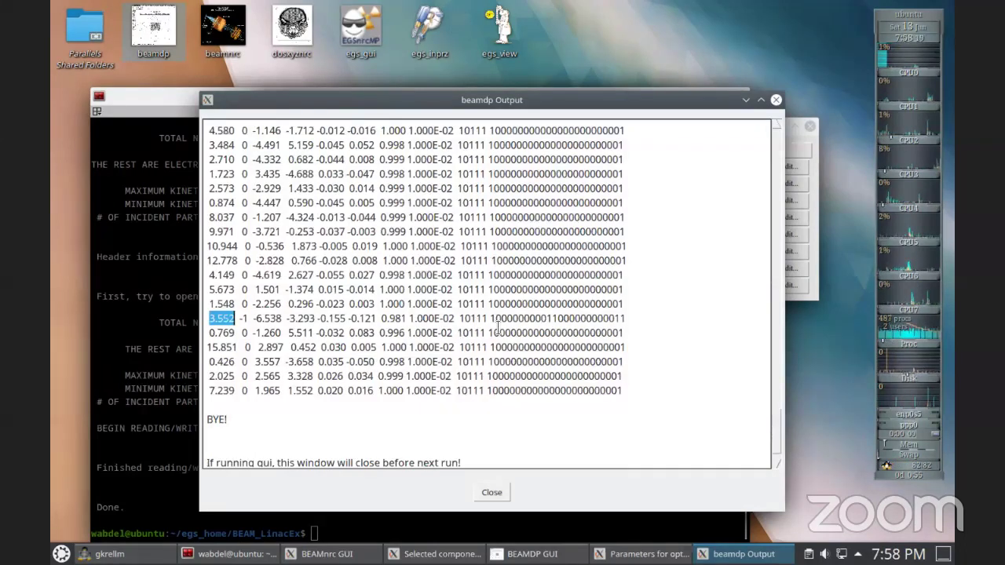
pyautogui.moveTo(547, 317); pyautogui.dragTo(558, 318)
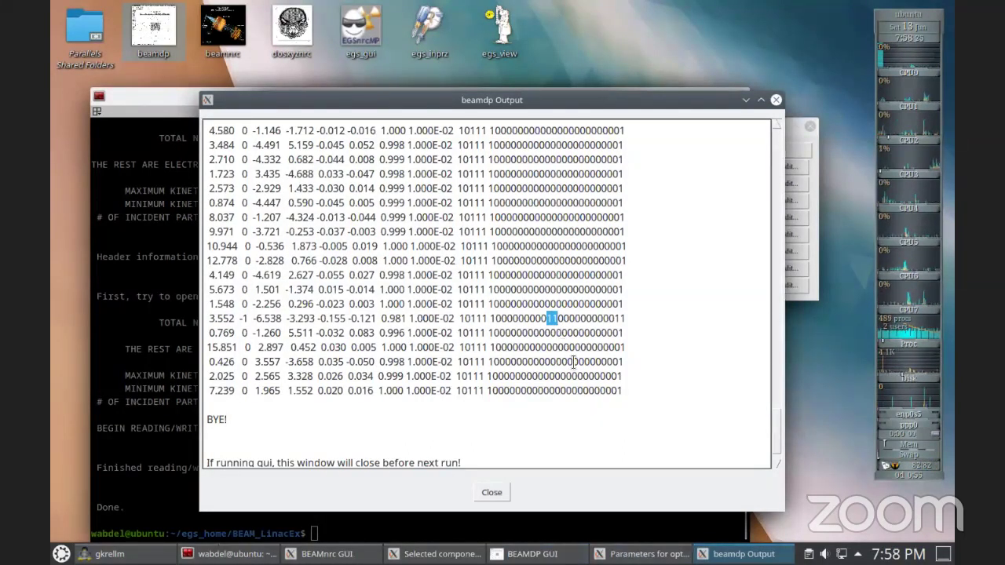
pyautogui.scroll(2, 574, 354)
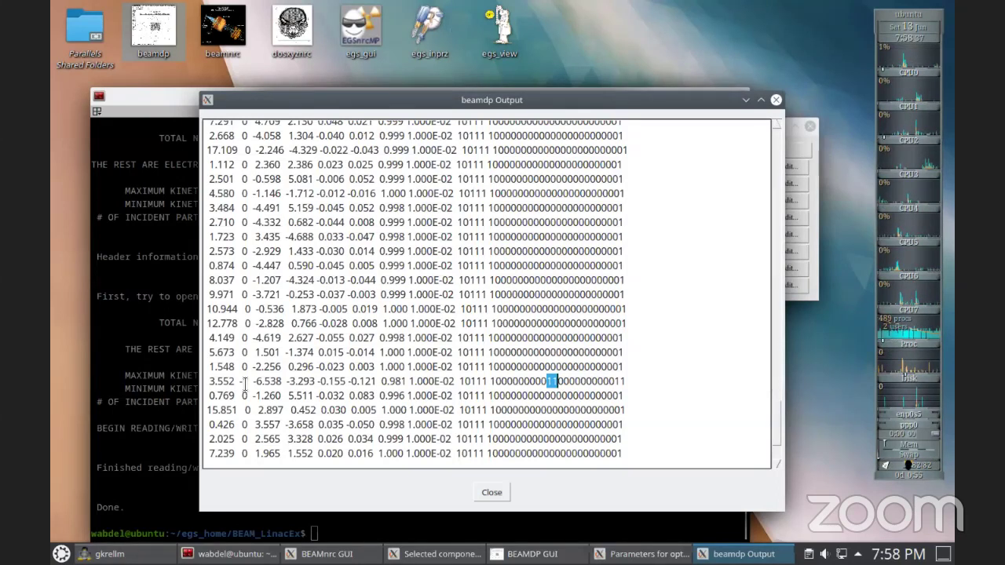
pyautogui.scroll(7, 589, 275)
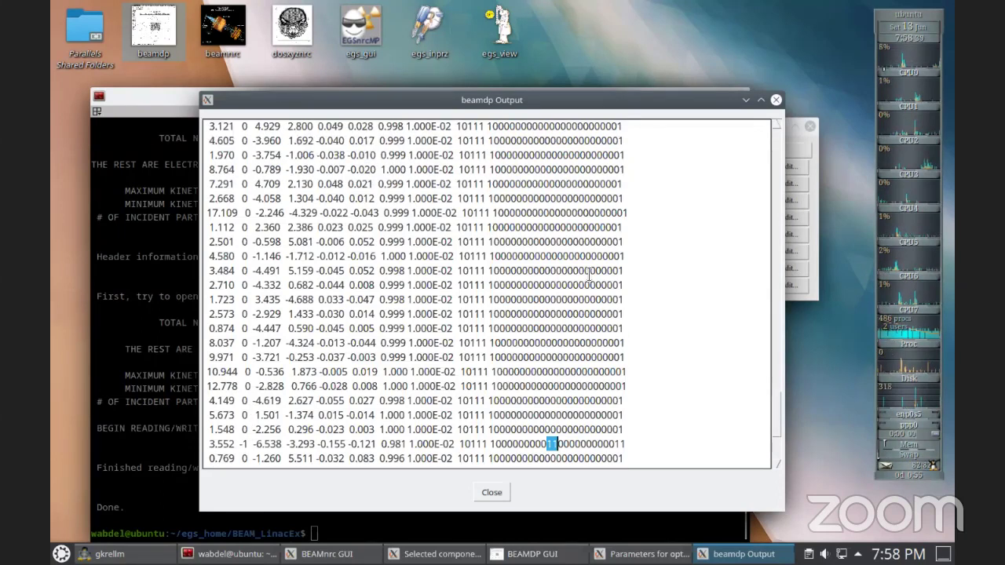
pyautogui.scroll(10, 589, 274)
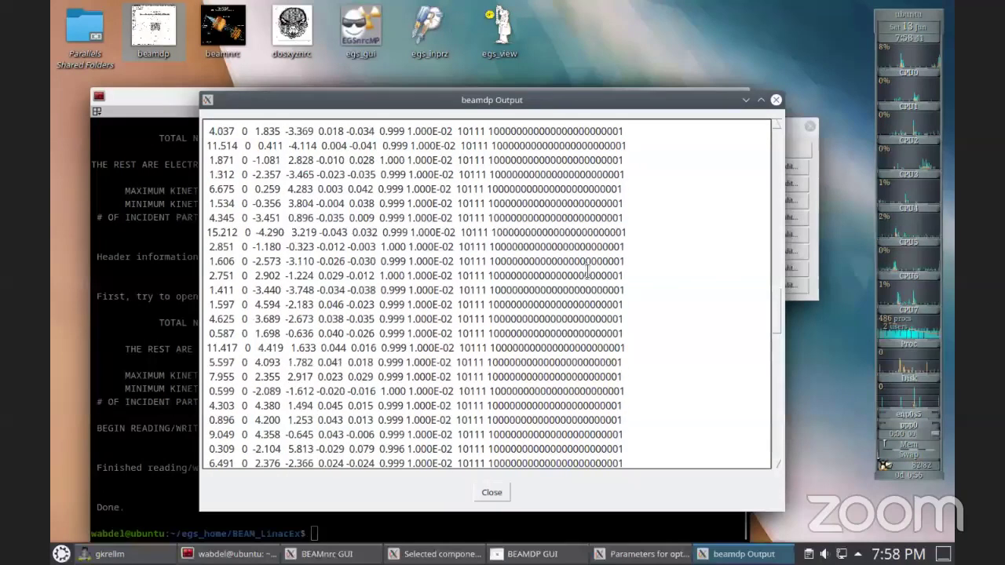
pyautogui.scroll(-3, 587, 271)
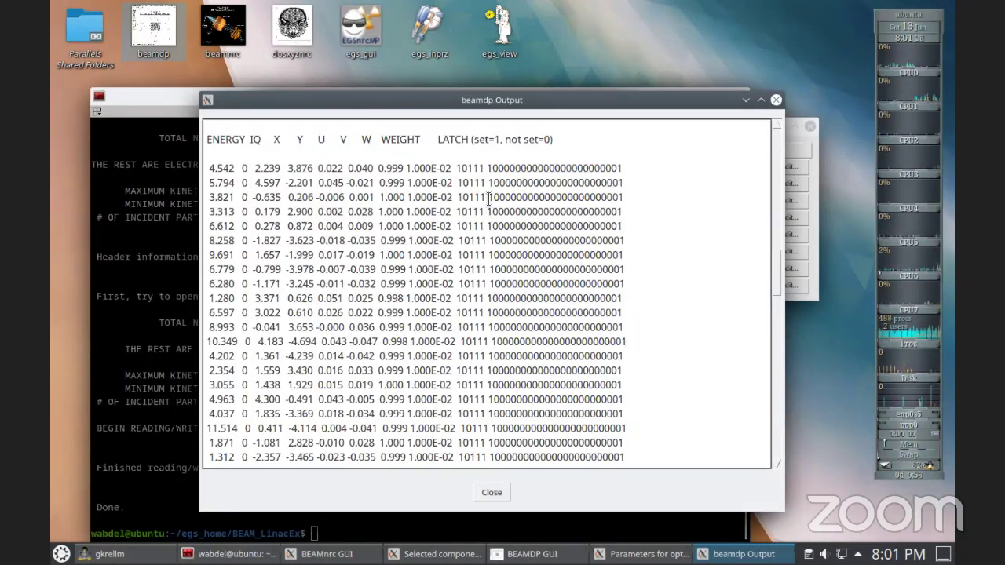
pyautogui.moveTo(407, 168); pyautogui.dragTo(451, 167)
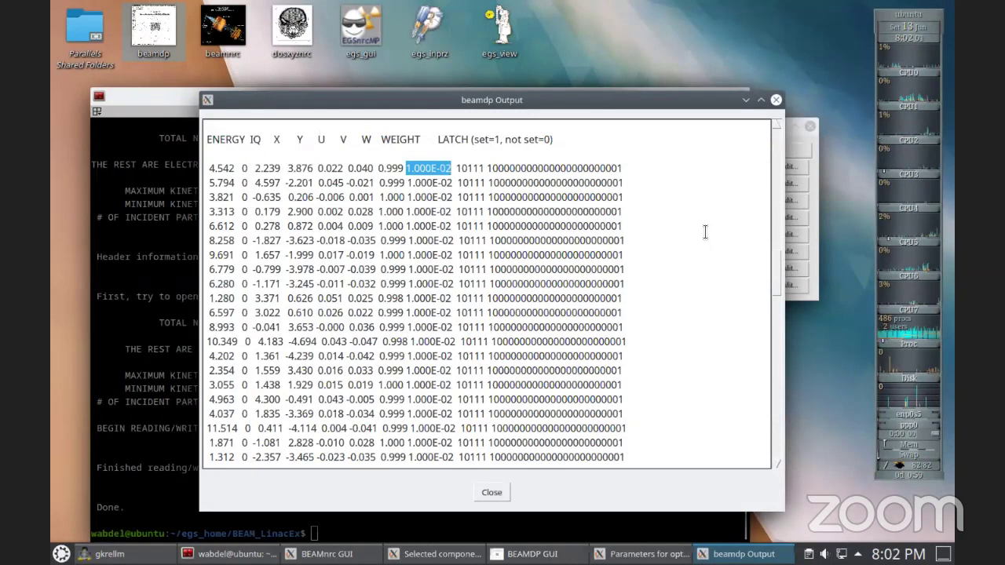
# Step: Close the beamdp output, the option 11 parameters and the BEAMDP GUI, and switch to the terminal in BEAM_LinacEx
pyautogui.click(775, 100)
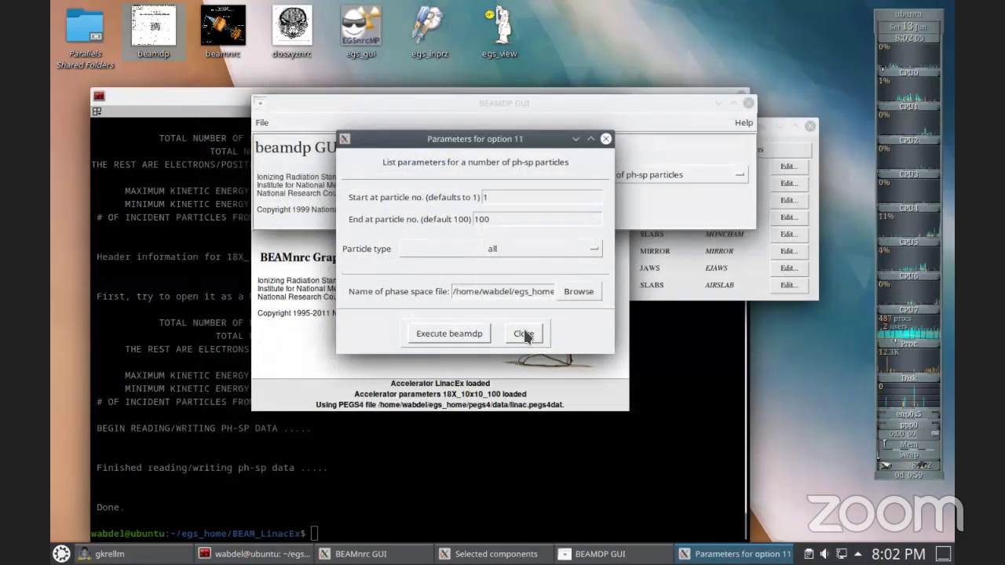
pyautogui.click(523, 330)
pyautogui.click(748, 104)
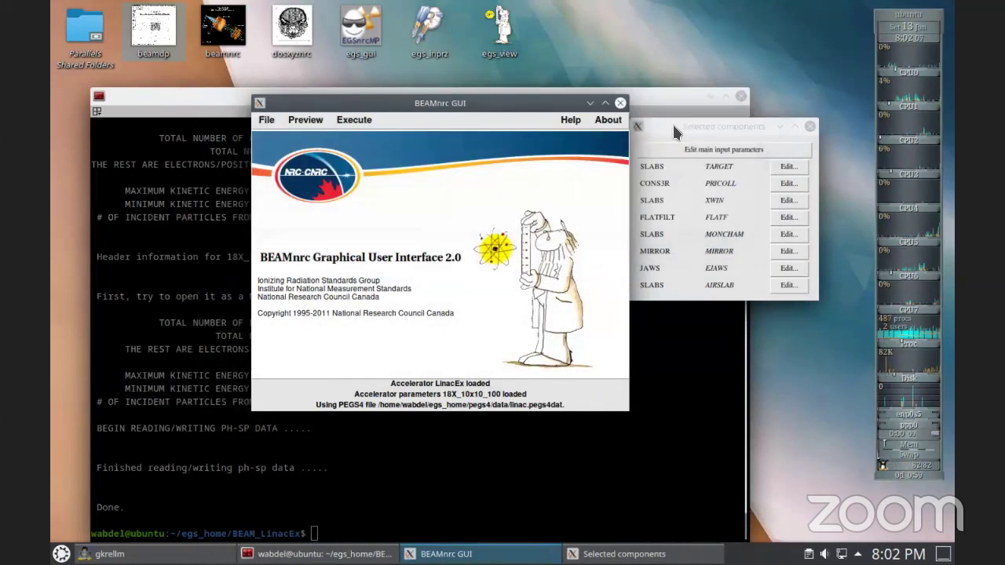
pyautogui.click(674, 124)
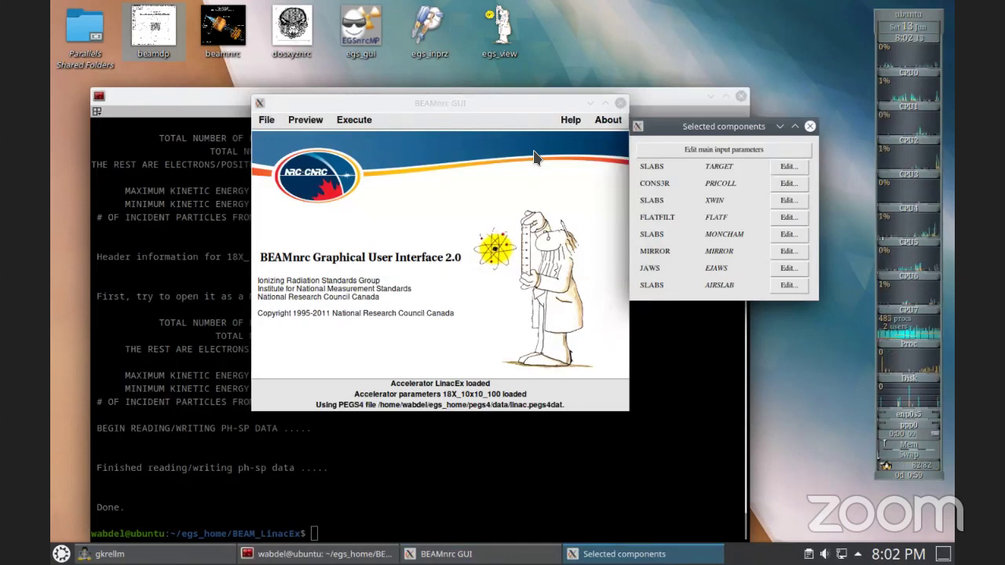
pyautogui.moveTo(225, 90); pyautogui.dragTo(194, 91)
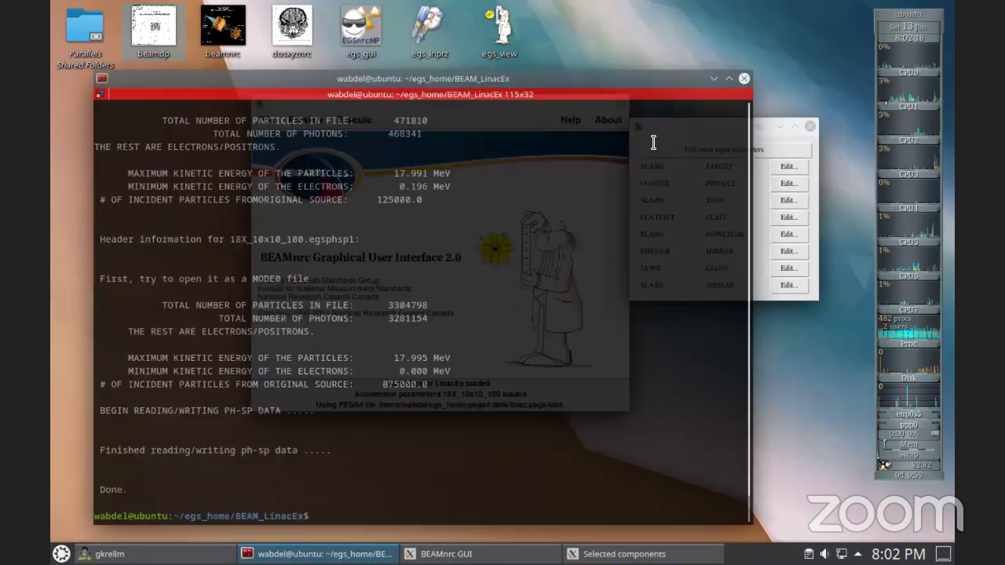
pyautogui.write('ls 18X_10x10_100_*.*1')
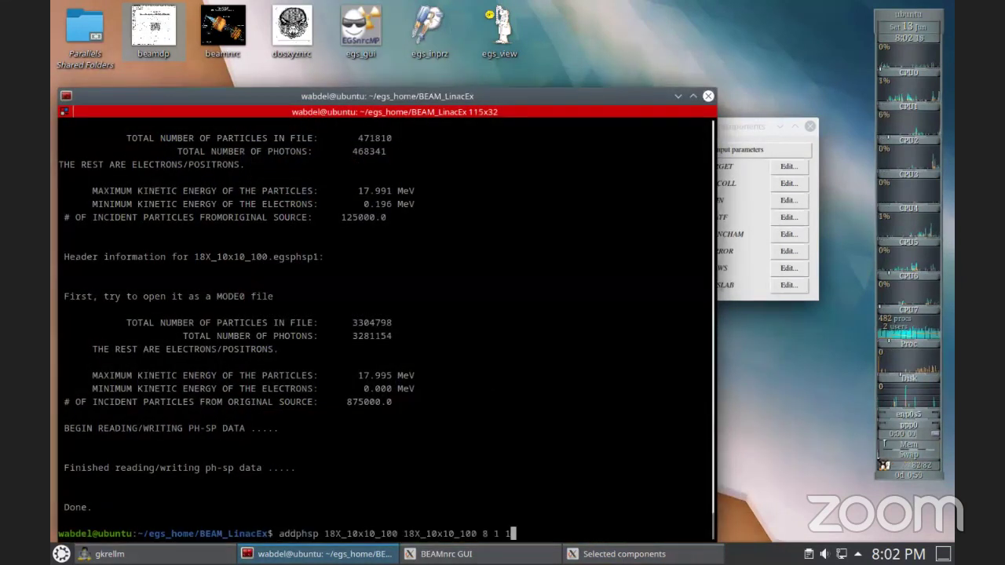
pyautogui.press('Up')
pyautogui.press('Down')
pyautogui.hotkey('ctrl', 'u')
# Step: Run the accelerator simulation in the terminal with "ex BEAM_LinacEx 18X_10x10_100 linac"
pyautogui.write('ex ')
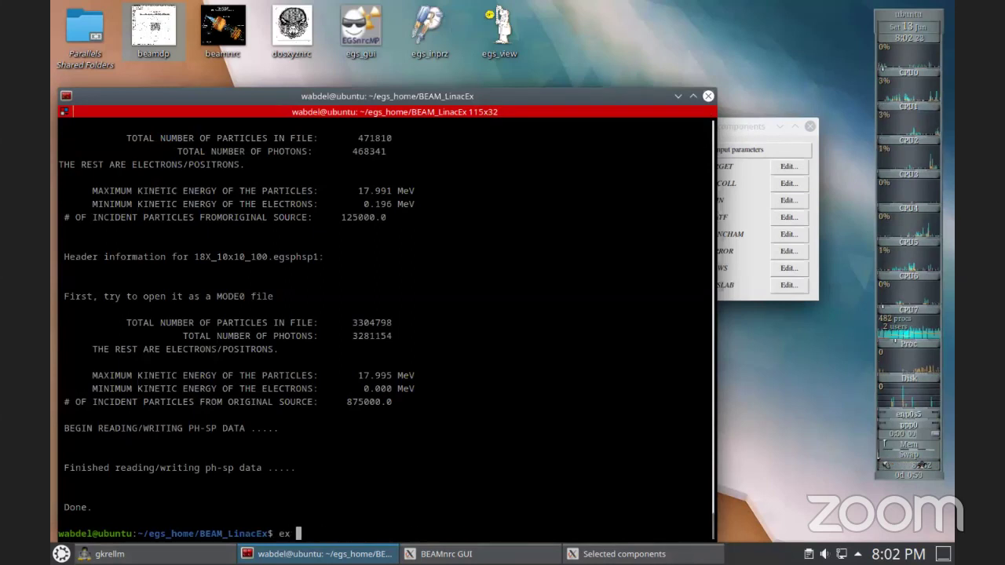
pyautogui.write('BE')
pyautogui.press('Tab')
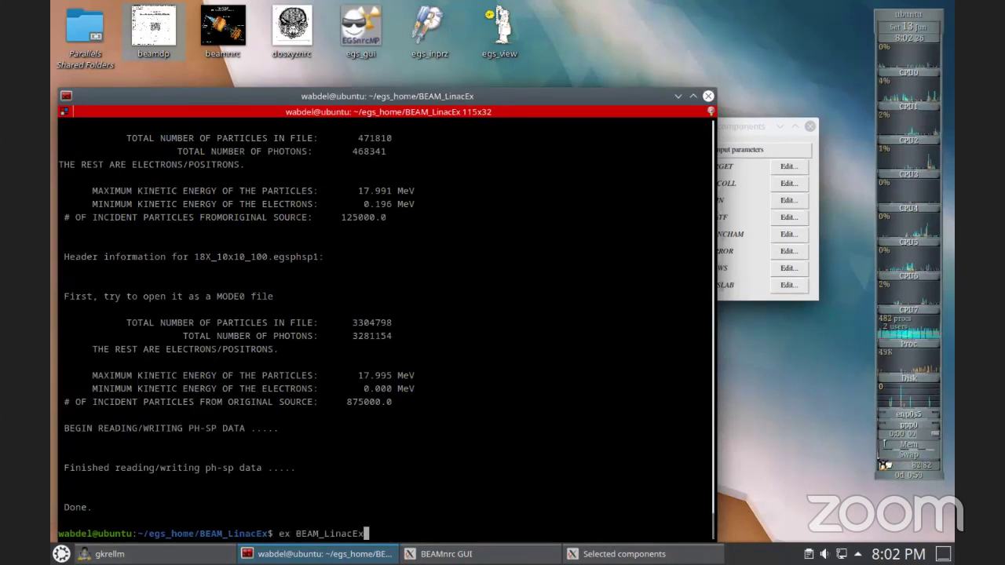
pyautogui.write('18X_10x10_100 linac')
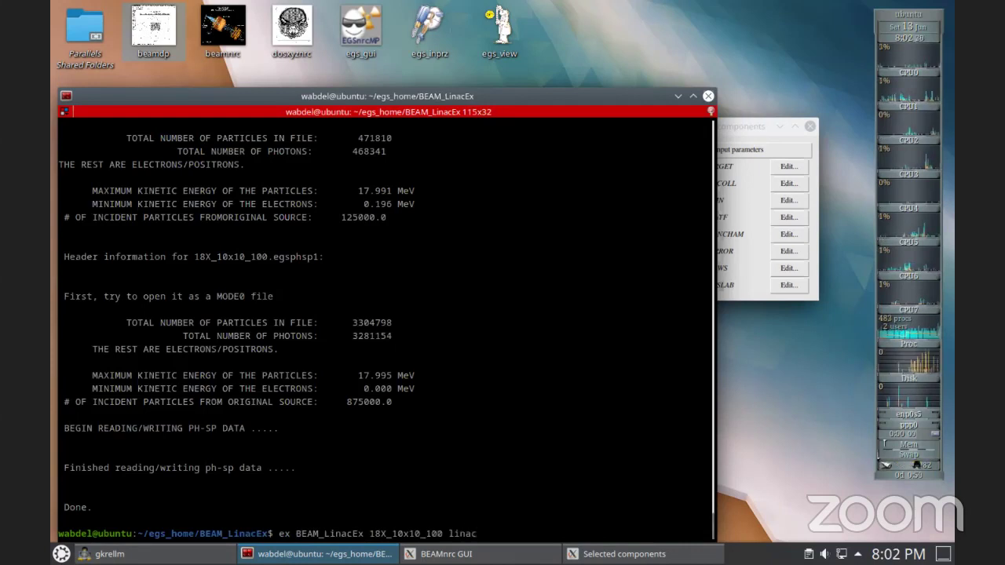
pyautogui.press('Return')
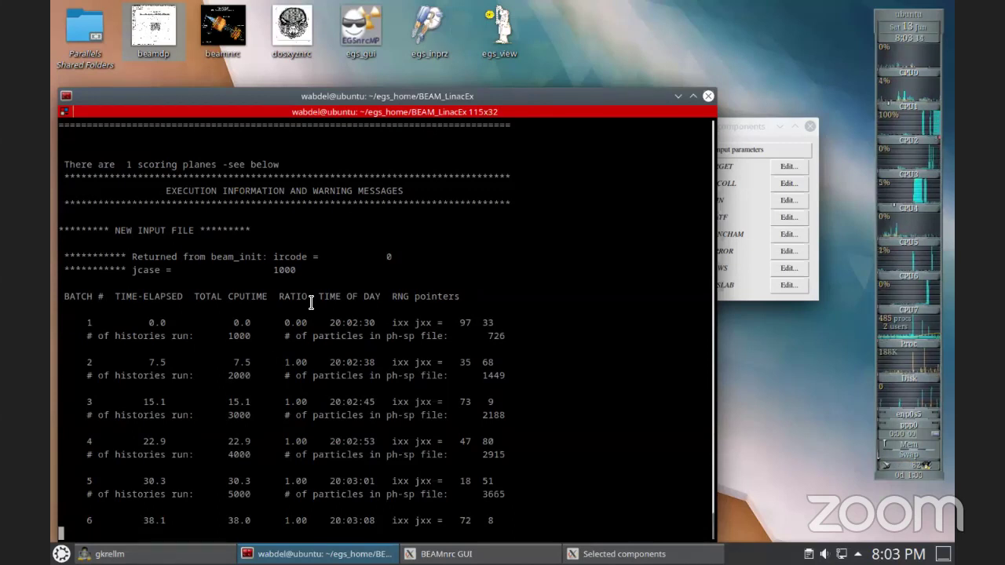
# Step: Open the Calculator and move it clear of the batch output in the terminal
pyautogui.press('super')
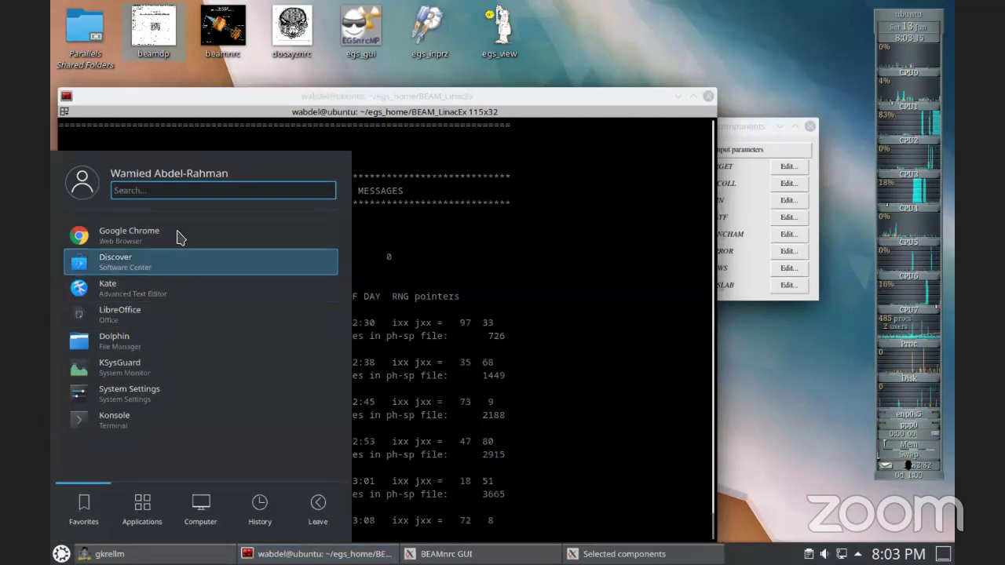
pyautogui.write('cal')
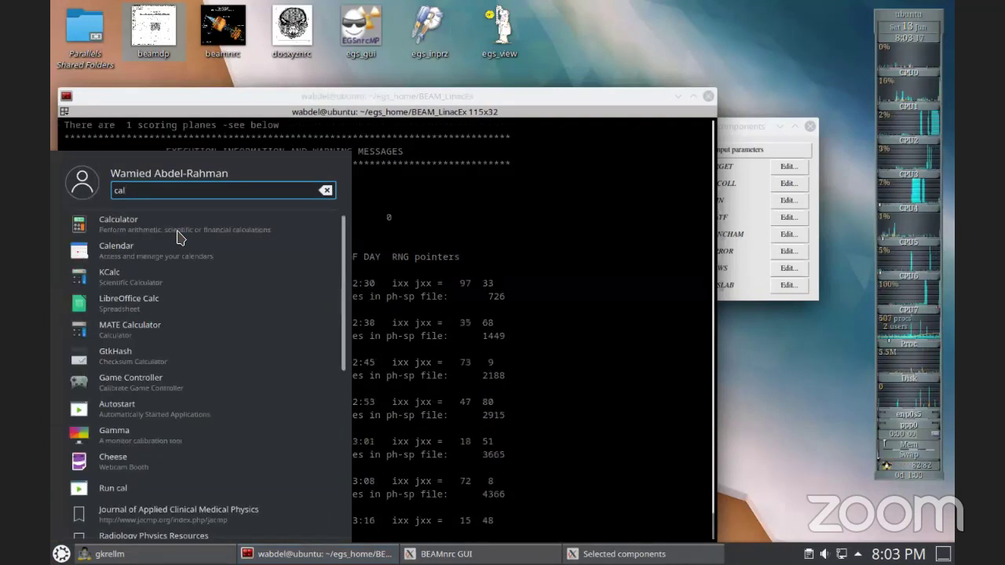
pyautogui.press('Return')
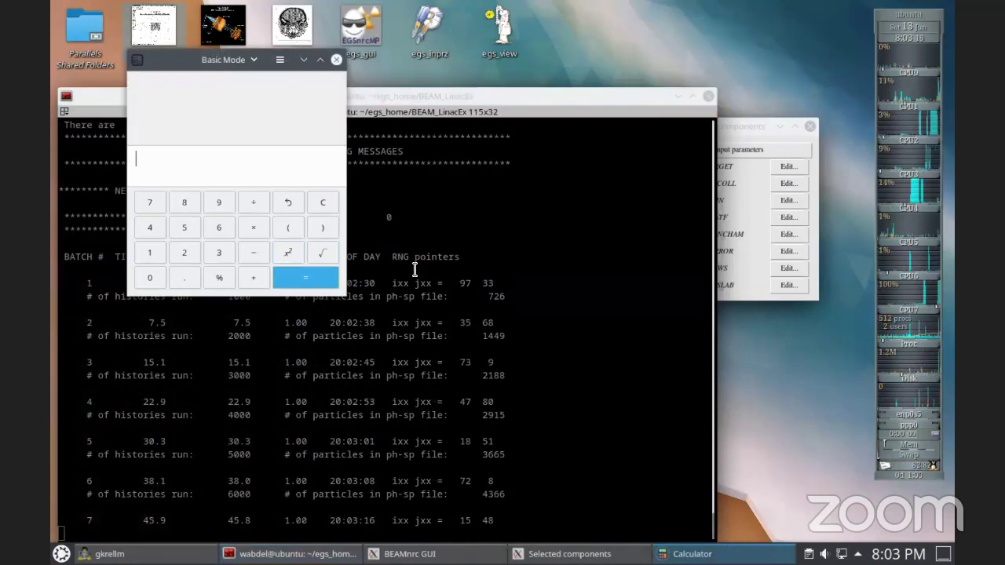
pyautogui.moveTo(222, 66); pyautogui.dragTo(662, 124)
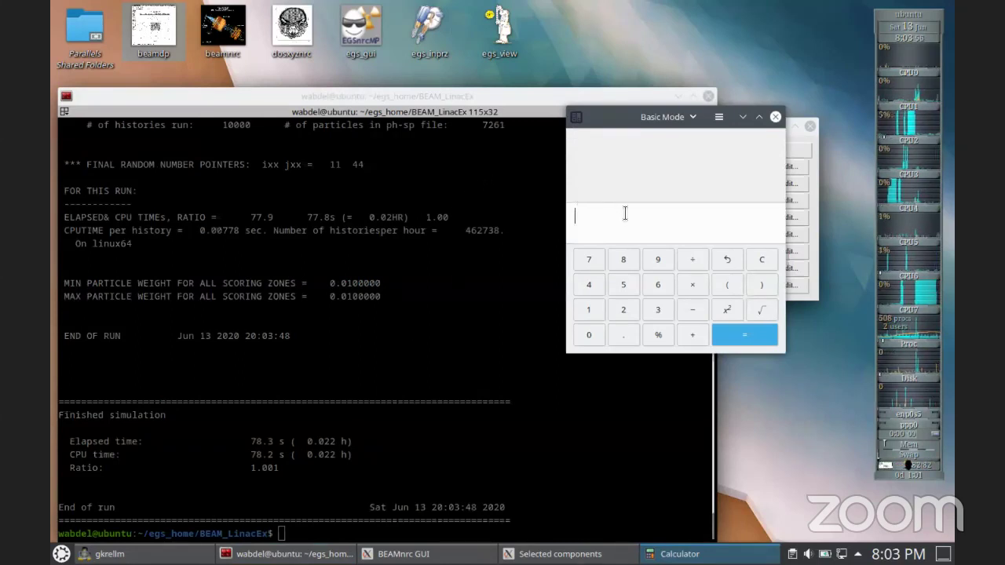
# Step: Calculate 40000000 ÷ 7000 to find how many runs a phase space of 40 million particles needs
pyautogui.write('4')
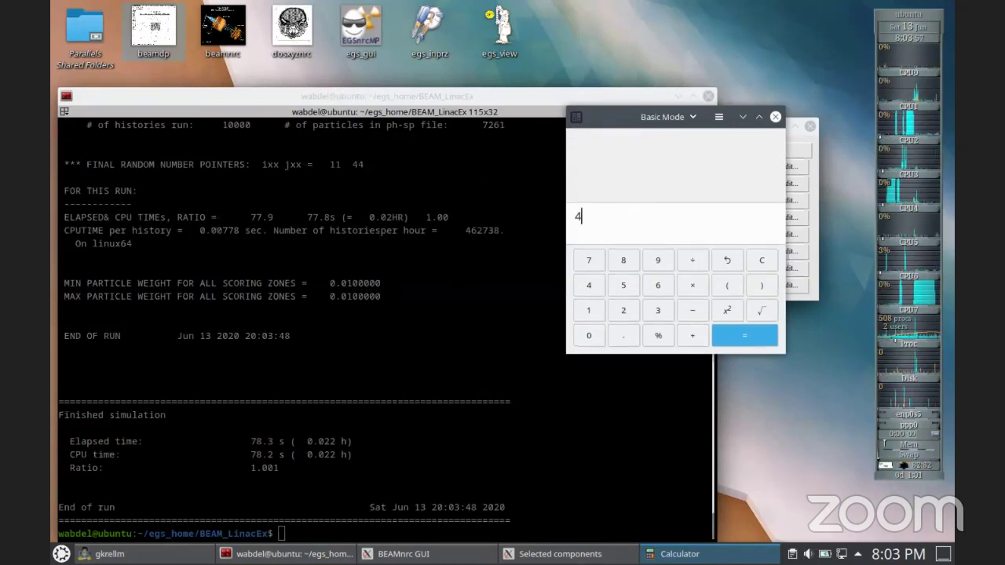
pyautogui.write('00000')
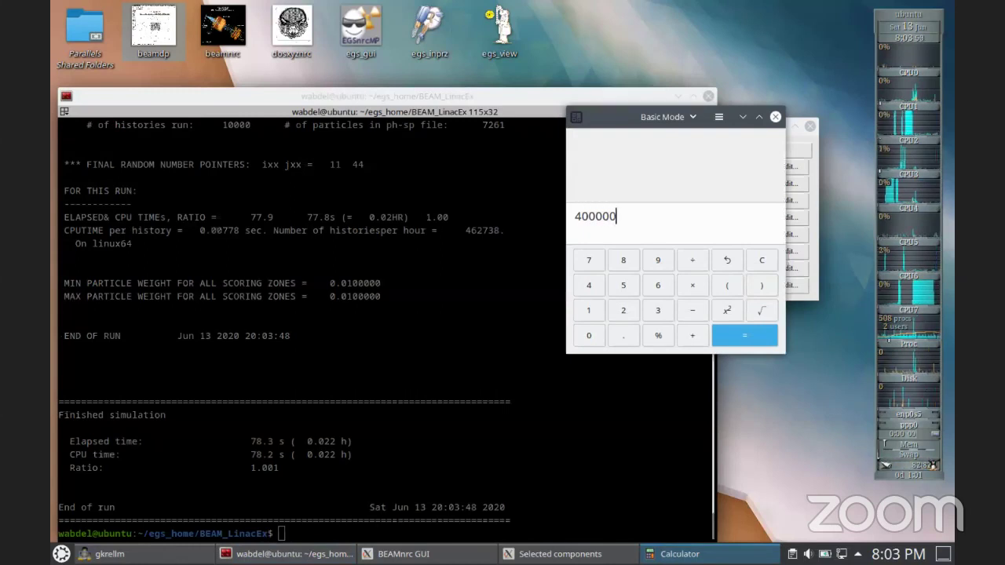
pyautogui.write('0')
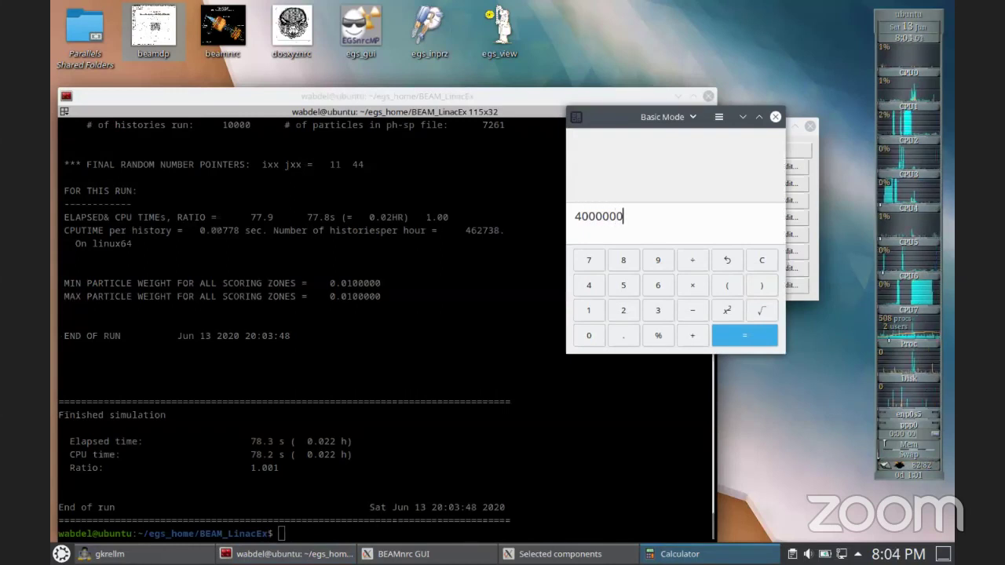
pyautogui.write('0')
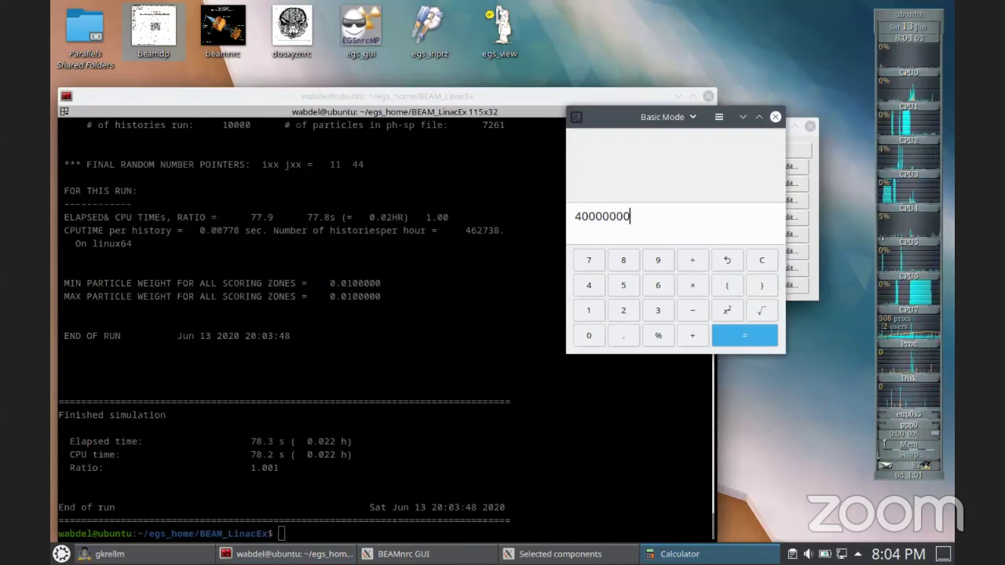
pyautogui.click(693, 263)
pyautogui.write('7000')
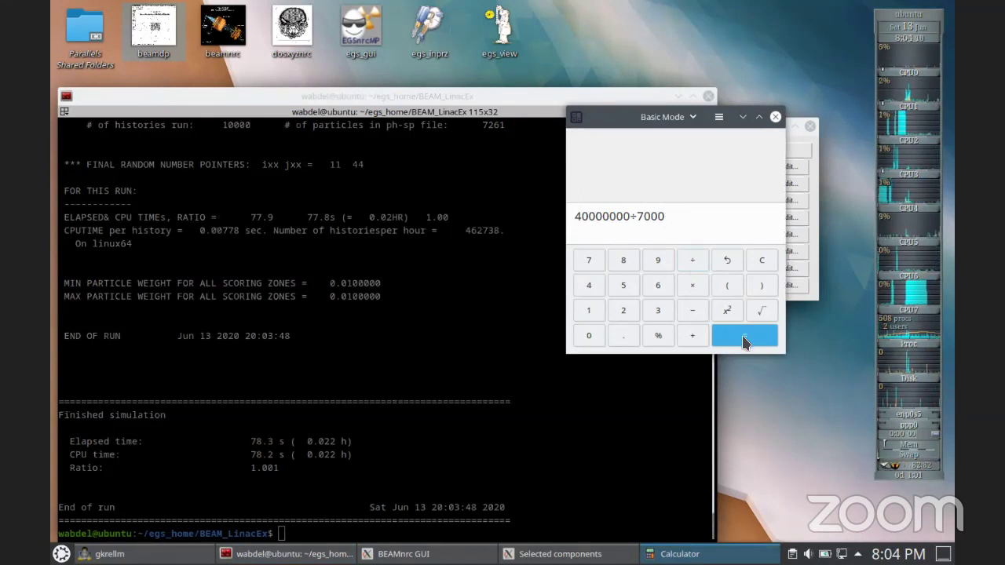
pyautogui.click(744, 339)
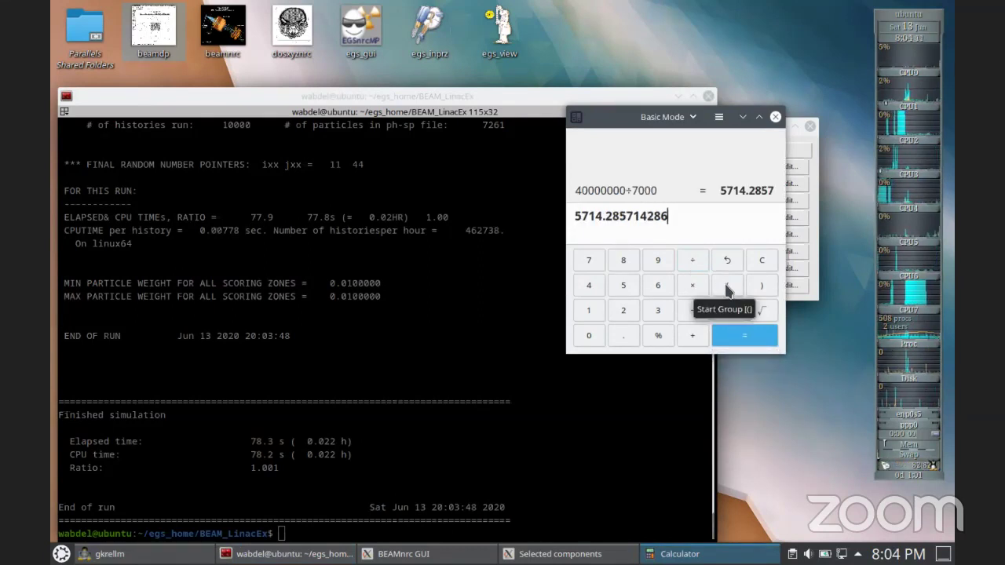
# Step: Multiply the number of runs by 78 seconds to get the total simulation time
pyautogui.click(693, 286)
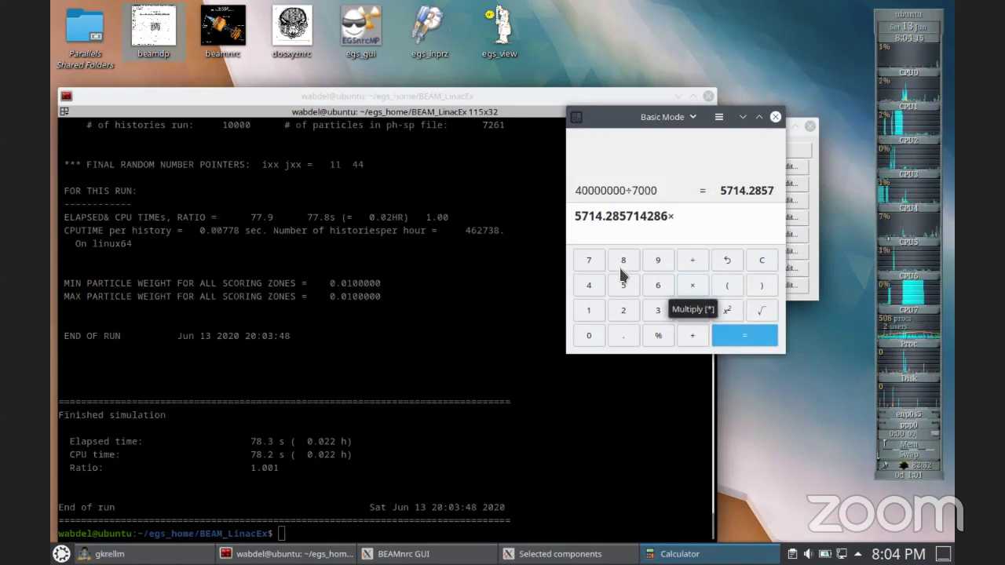
pyautogui.click(588, 263)
pyautogui.click(623, 263)
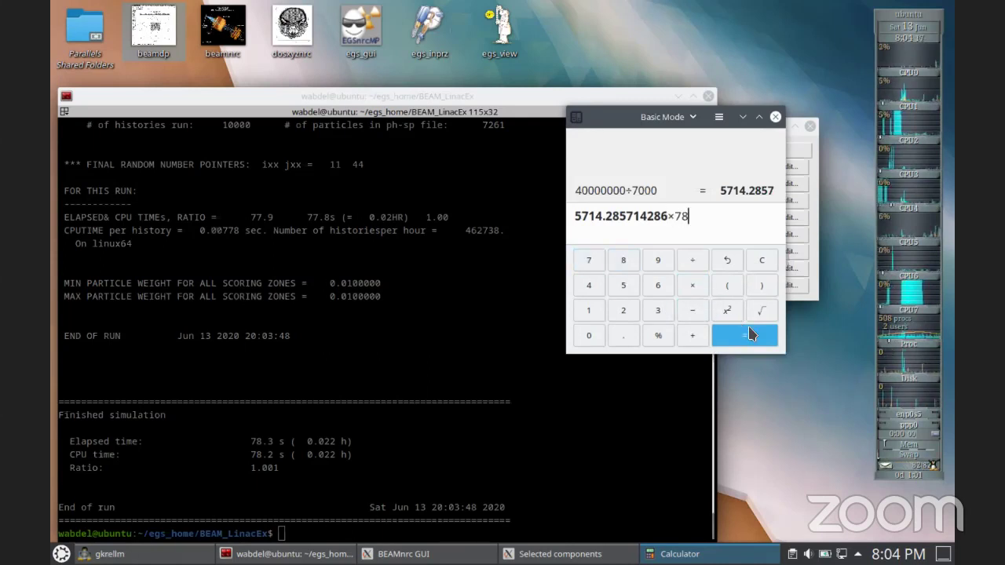
pyautogui.click(748, 333)
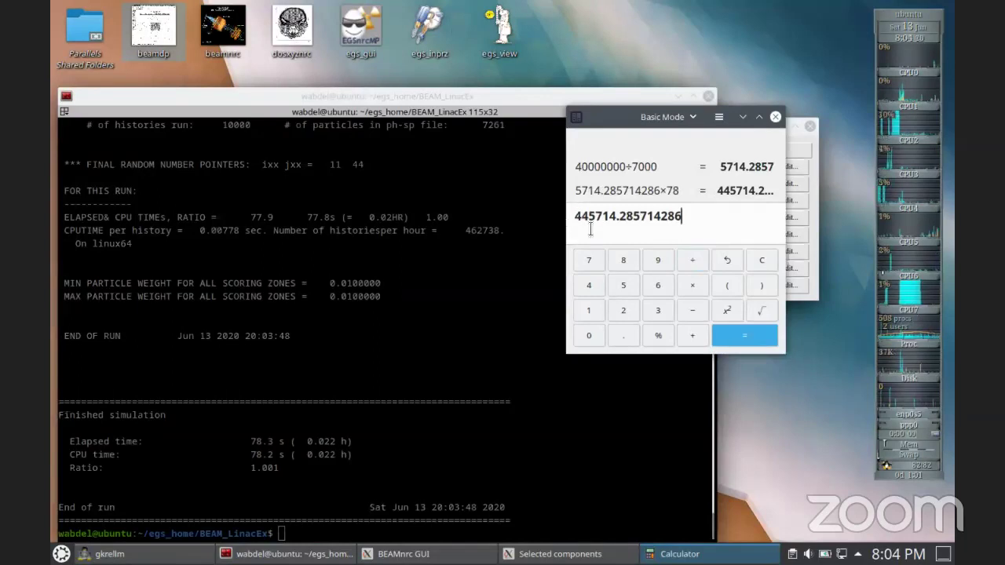
# Step: Divide the total simulation time by 3600 to convert it from seconds to hours
pyautogui.click(692, 263)
pyautogui.click(658, 310)
pyautogui.click(658, 285)
pyautogui.click(588, 337)
pyautogui.click(588, 337)
pyautogui.click(747, 335)
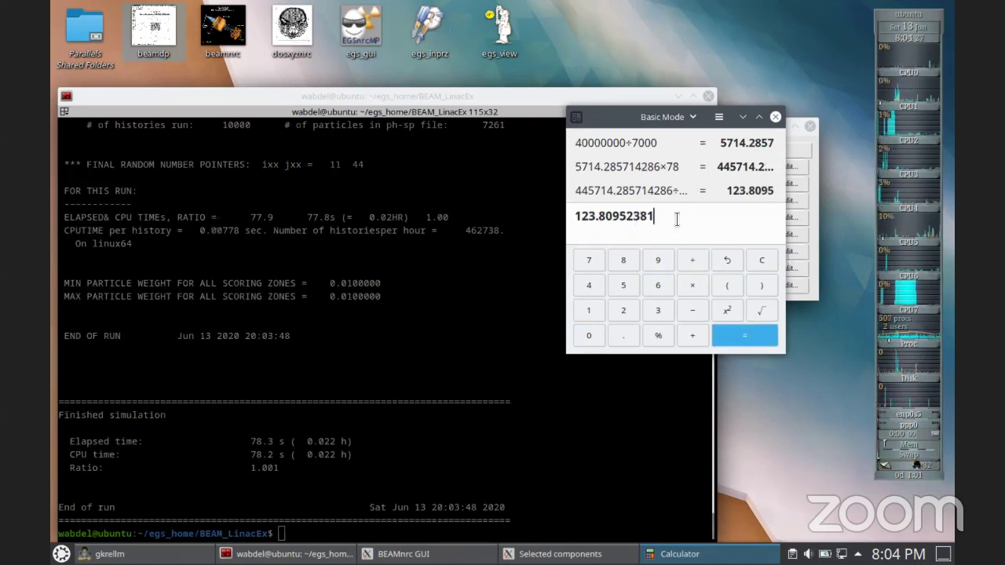
# Step: Divide the simulation time in hours by 8
pyautogui.click(694, 269)
pyautogui.click(626, 260)
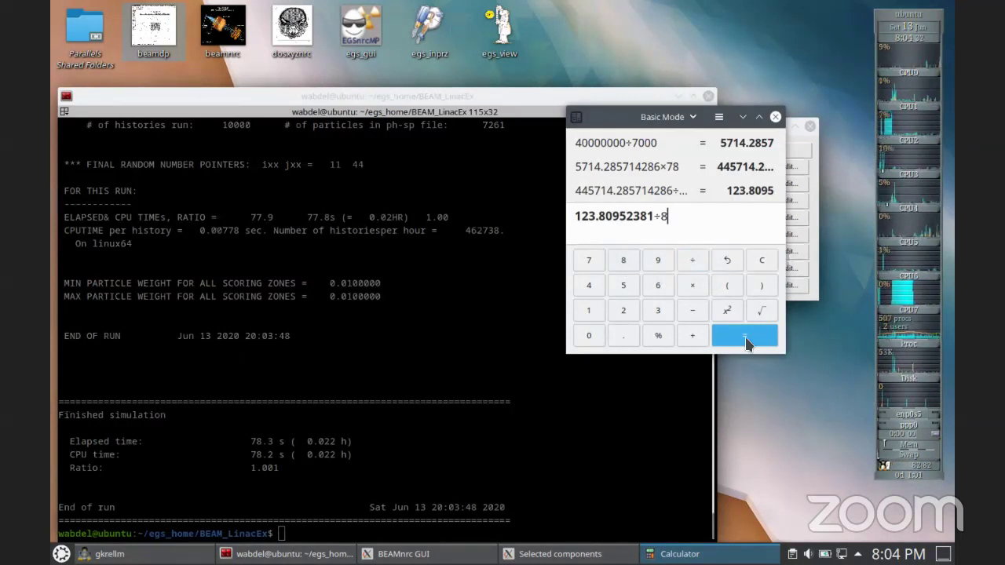
pyautogui.click(746, 342)
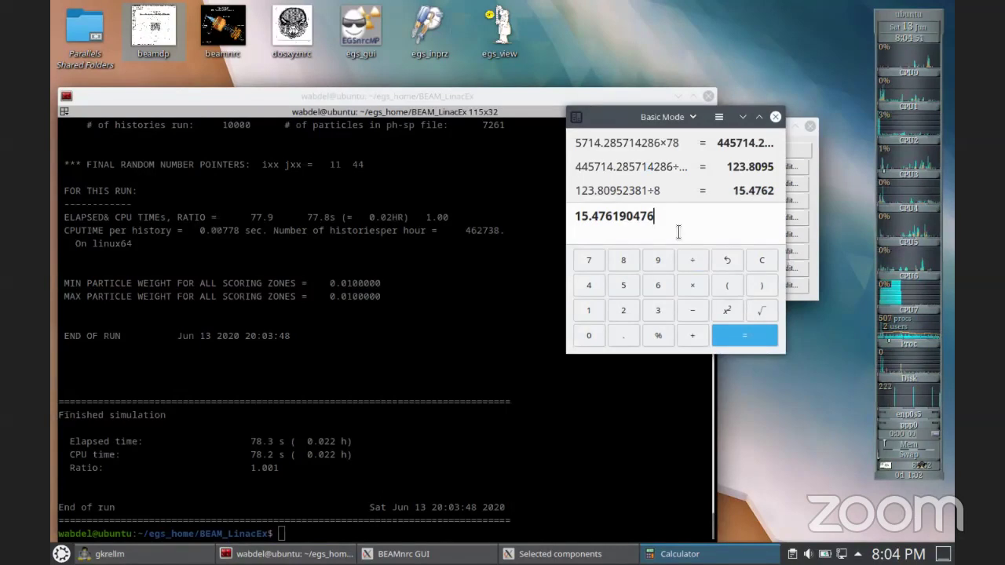
# Step: Calculate 123 ÷ 24 to convert the hours to days, and clear the result
pyautogui.write('123/24')
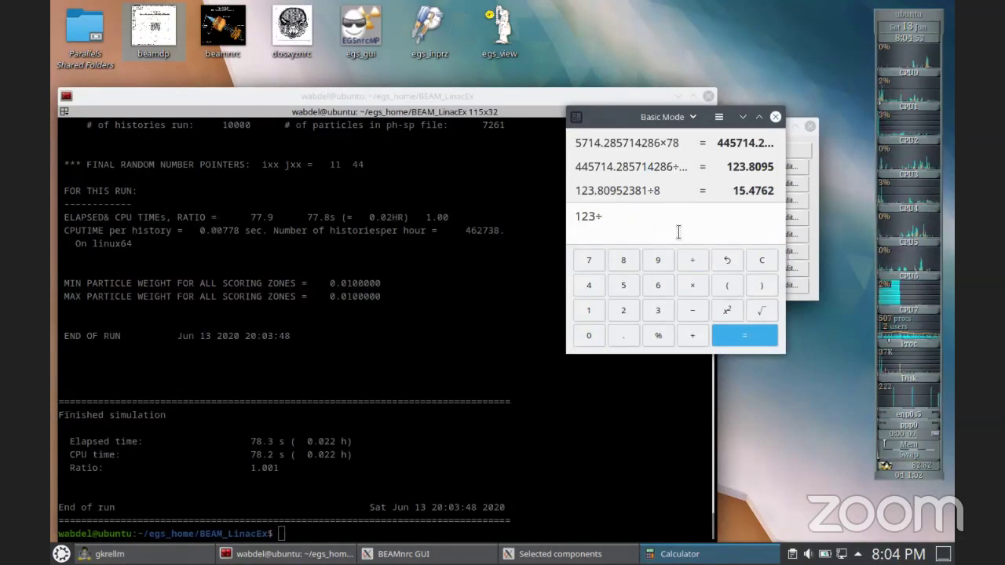
pyautogui.press('Return')
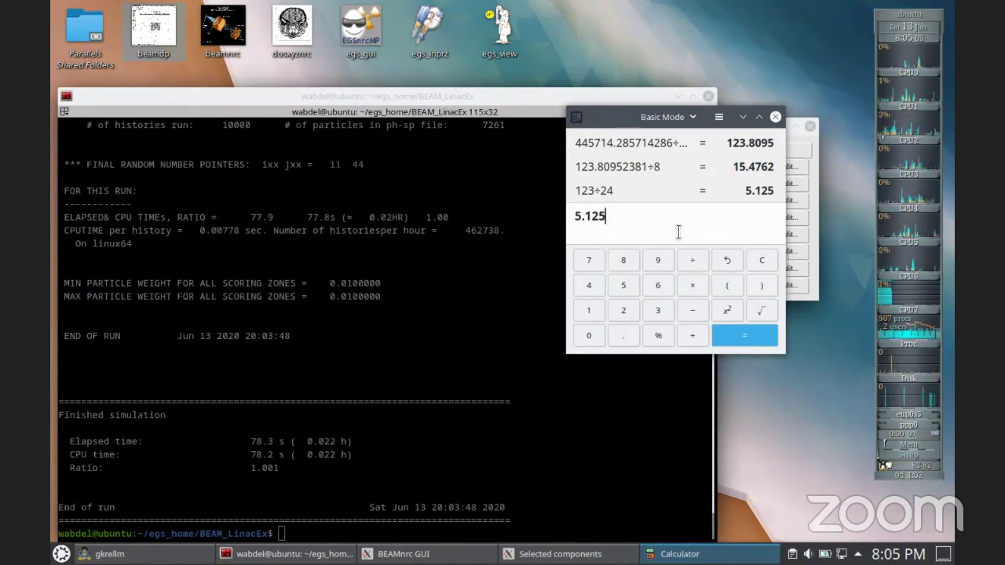
pyautogui.press('BackSpace')
pyautogui.press('BackSpace')
pyautogui.press('BackSpace')
pyautogui.press('BackSpace')
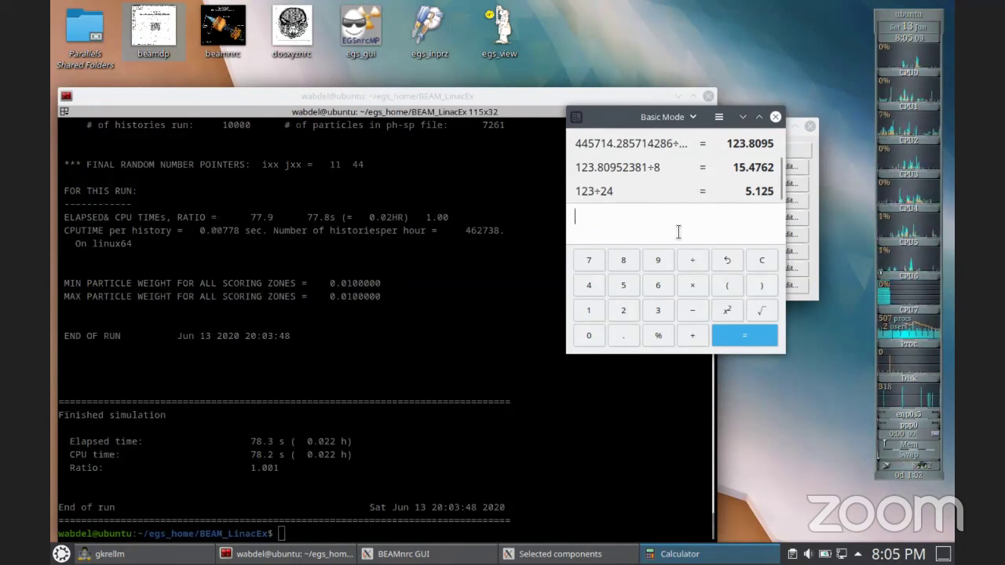
# Step: Recalculate the number of days as 123 ÷ 24 and close the Calculator
pyautogui.write('1')
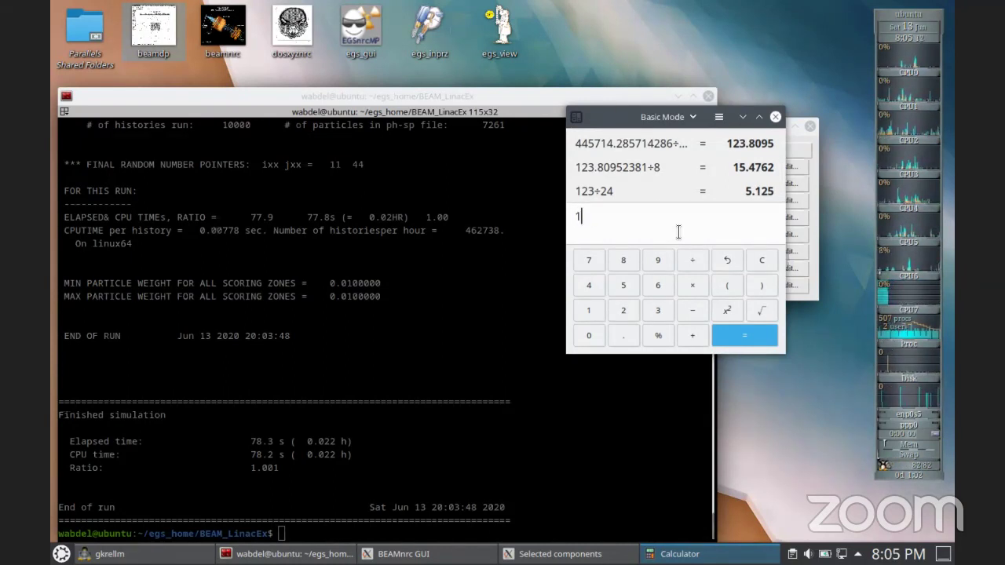
pyautogui.press('BackSpace')
pyautogui.write('123')
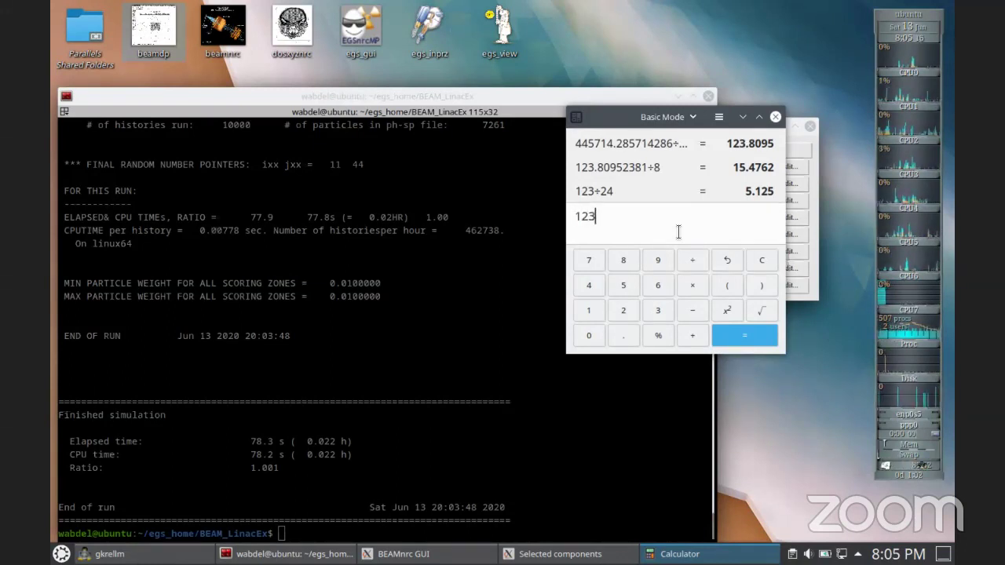
pyautogui.write('/24')
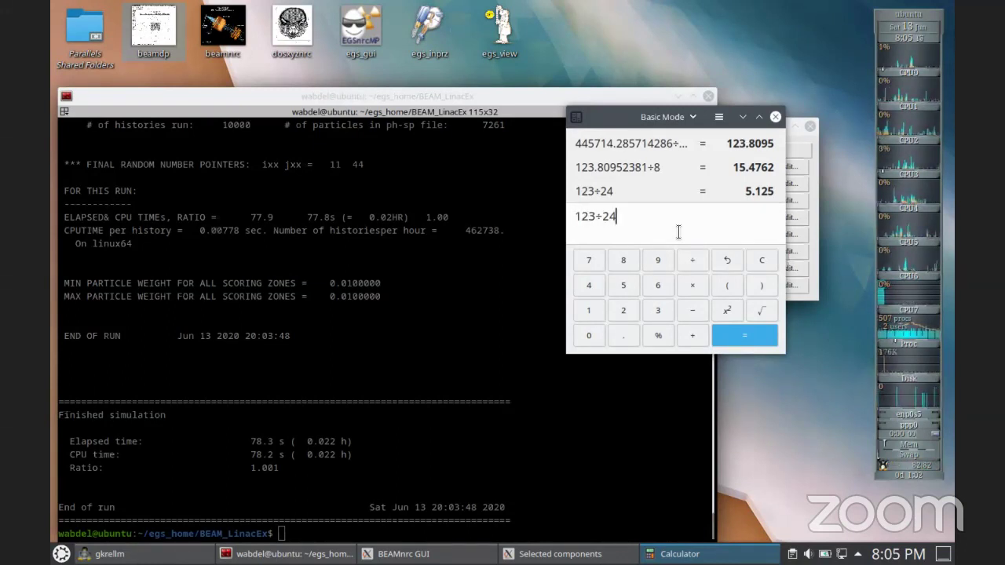
pyautogui.press('Return')
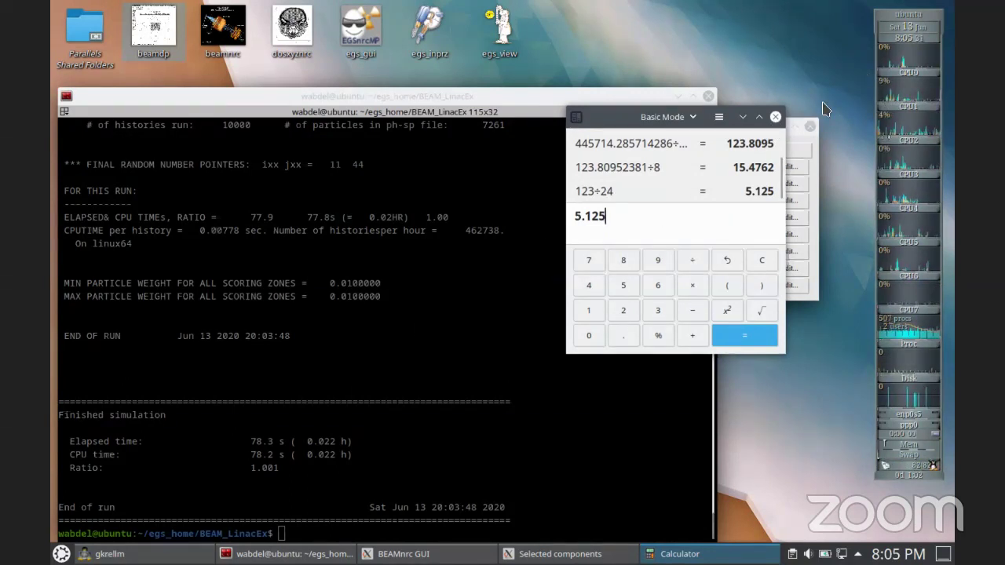
pyautogui.click(776, 117)
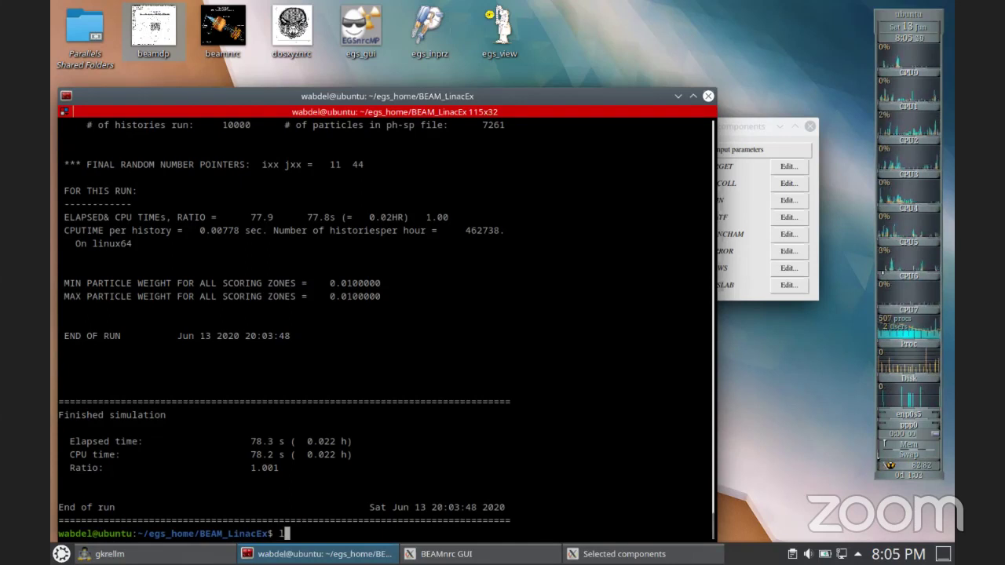
# Step: Start a more command on 18X_10x10_100 and list the files whose names begin with that prefix
pyautogui.write('more 1')
pyautogui.press('Tab')
pyautogui.write('pl')
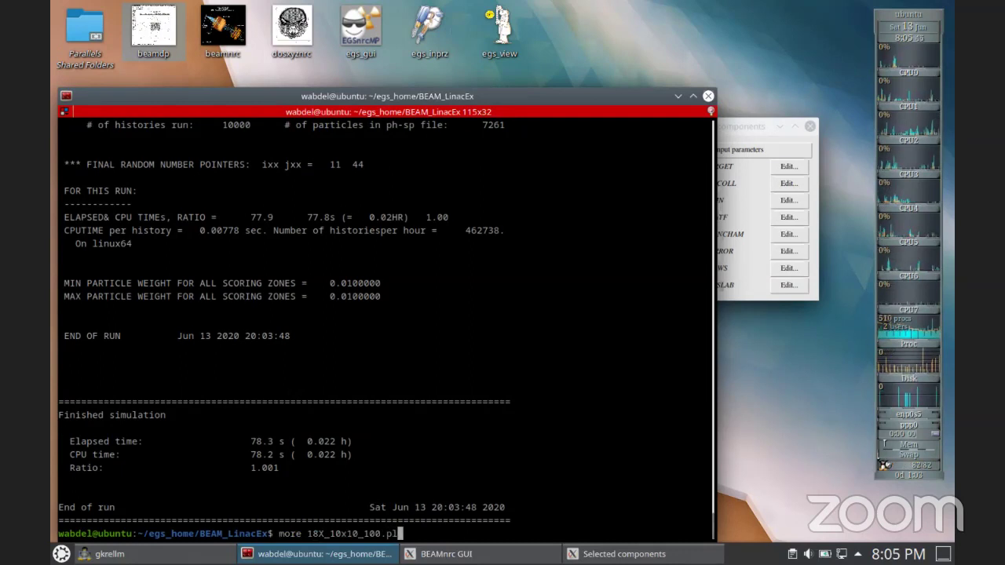
pyautogui.press('BackSpace')
pyautogui.press('BackSpace')
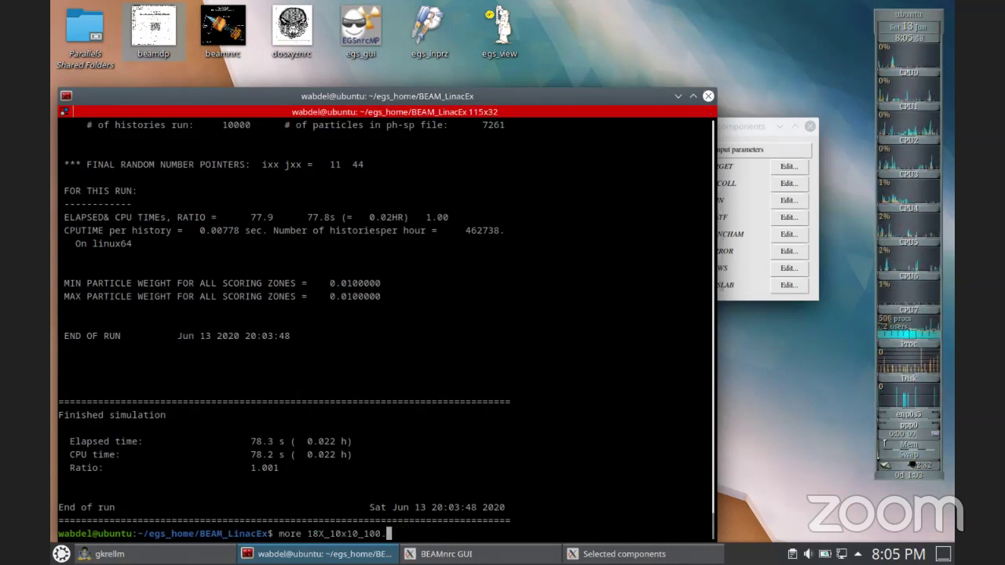
pyautogui.press('BackSpace')
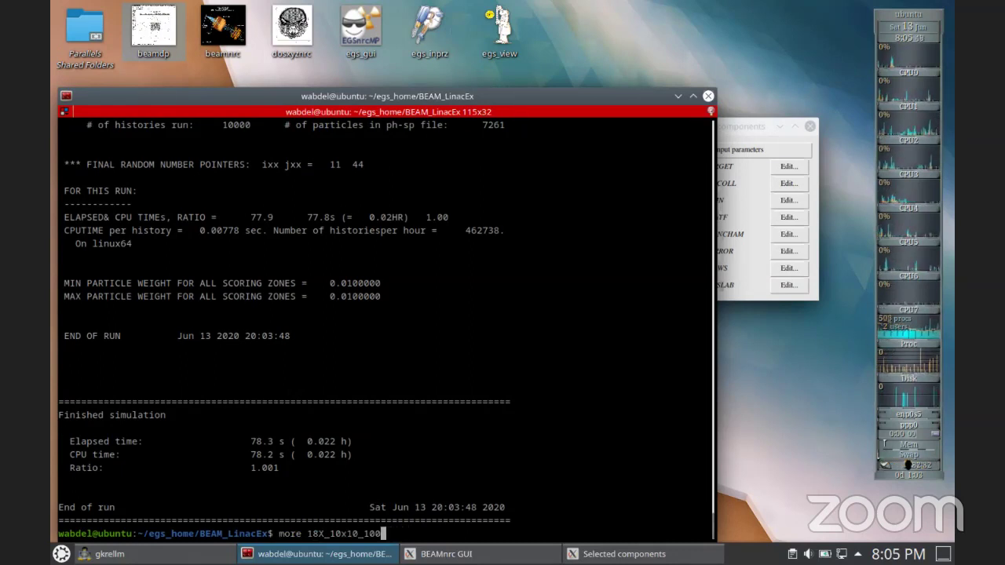
pyautogui.press('Tab')
pyautogui.press('Tab')
pyautogui.press('Tab')
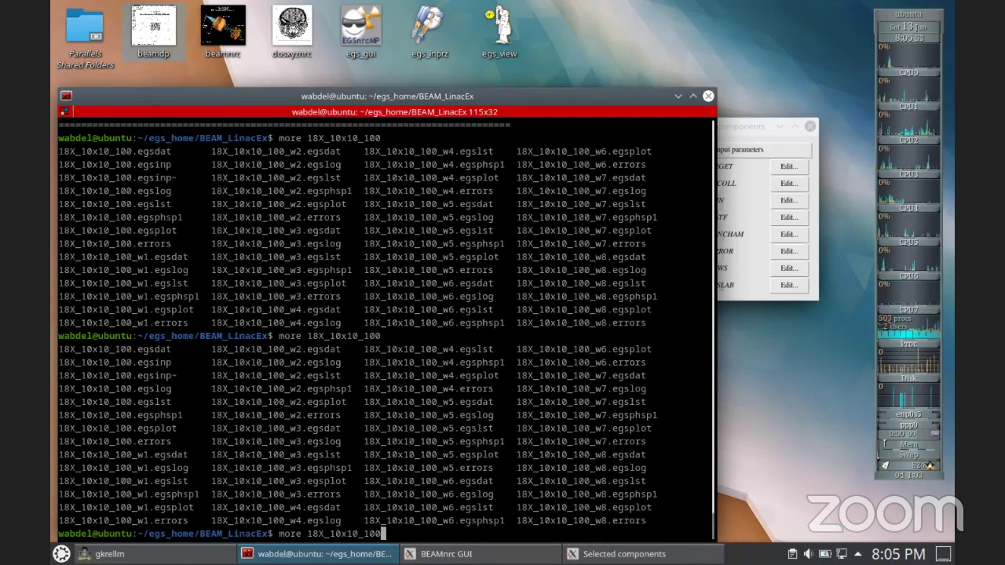
pyautogui.write('pl')
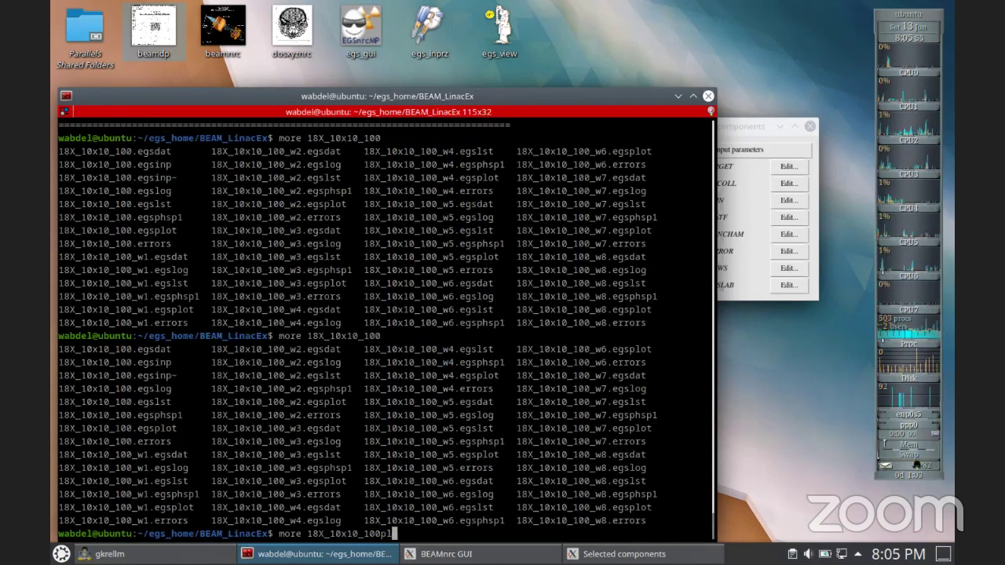
pyautogui.press('BackSpace')
pyautogui.press('BackSpace')
pyautogui.write('.plo')
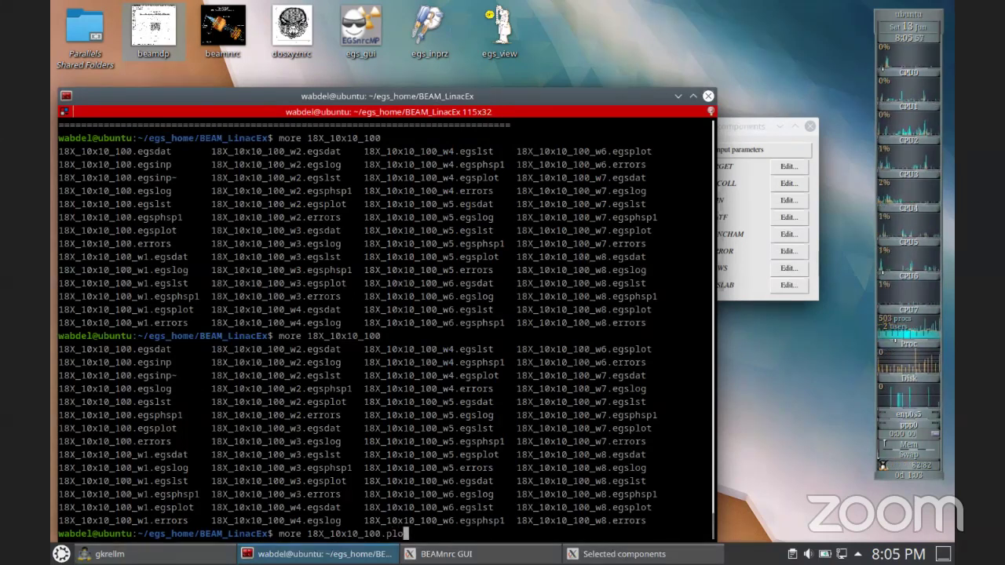
pyautogui.press('BackSpace')
pyautogui.press('BackSpace')
pyautogui.press('BackSpace')
pyautogui.press('BackSpace')
pyautogui.press('BackSpace')
pyautogui.press('BackSpace')
pyautogui.press('BackSpace')
pyautogui.press('BackSpace')
pyautogui.press('BackSpace')
pyautogui.press('BackSpace')
pyautogui.press('BackSpace')
pyautogui.press('BackSpace')
pyautogui.press('BackSpace')
pyautogui.press('BackSpace')
pyautogui.press('BackSpace')
pyautogui.press('BackSpace')
pyautogui.press('BackSpace')
pyautogui.press('BackSpace')
pyautogui.press('BackSpace')
pyautogui.press('BackSpace')
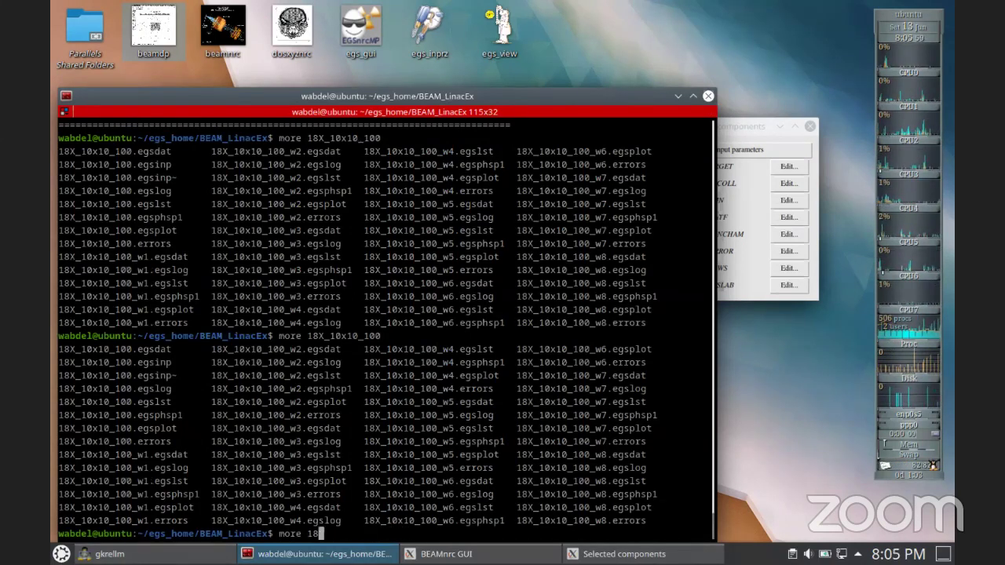
pyautogui.write('ls -ls')
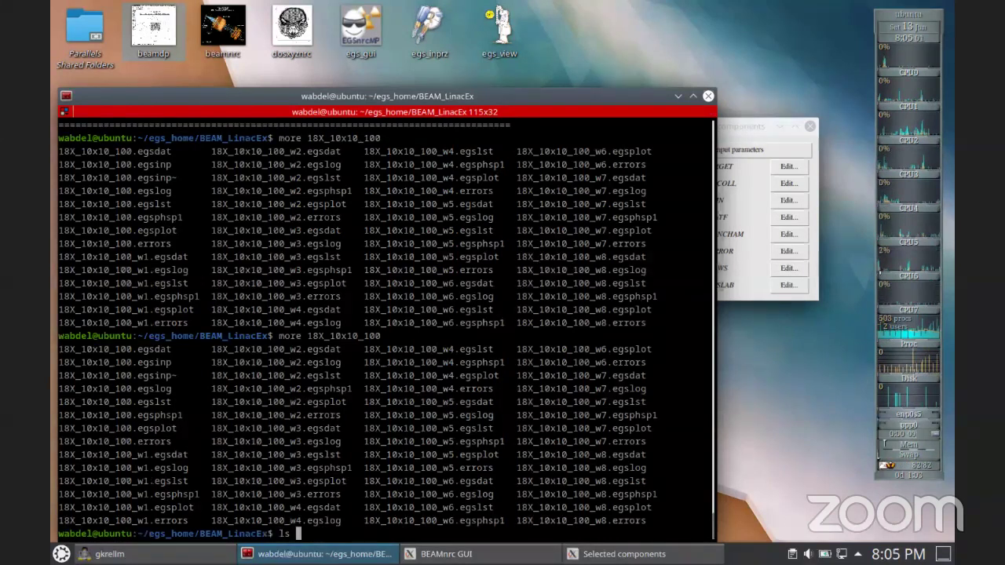
pyautogui.press('BackSpace')
pyautogui.press('BackSpace')
pyautogui.press('BackSpace')
pyautogui.press('BackSpace')
pyautogui.press('BackSpace')
pyautogui.press('BackSpace')
# Step: Display 18X_10x10_100.egslst page by page with more and read on to the material summary and source parameters
pyautogui.write('more 18X_10x10_100.egsl')
pyautogui.press('Tab')
pyautogui.press('Tab')
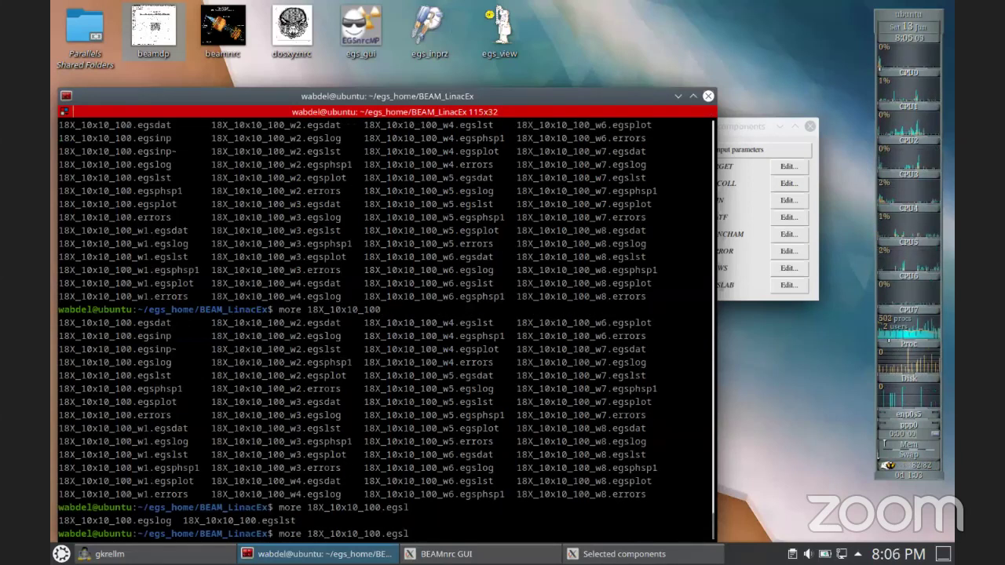
pyautogui.write('s')
pyautogui.press('Tab')
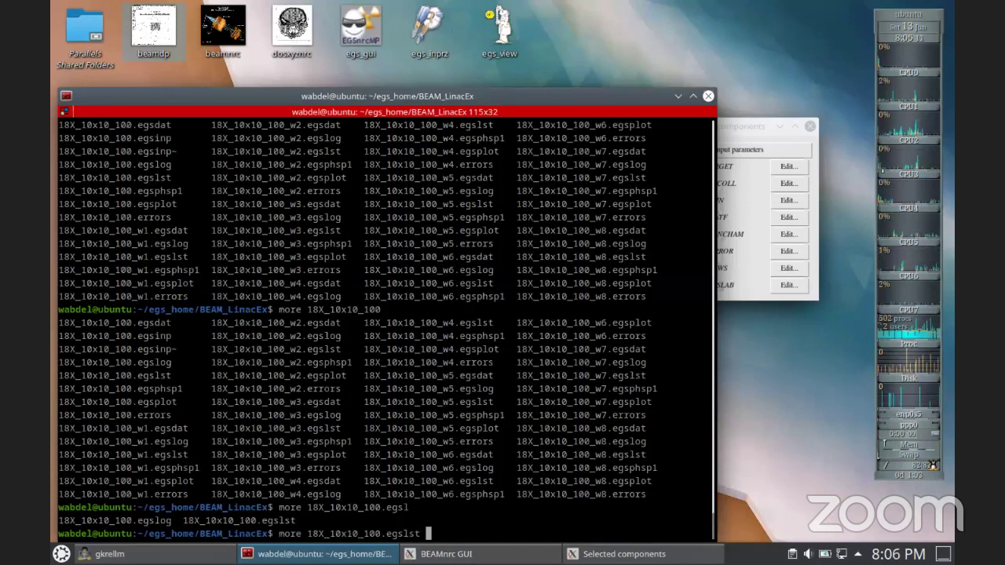
pyautogui.press('Return')
pyautogui.press('space')
pyautogui.press('space')
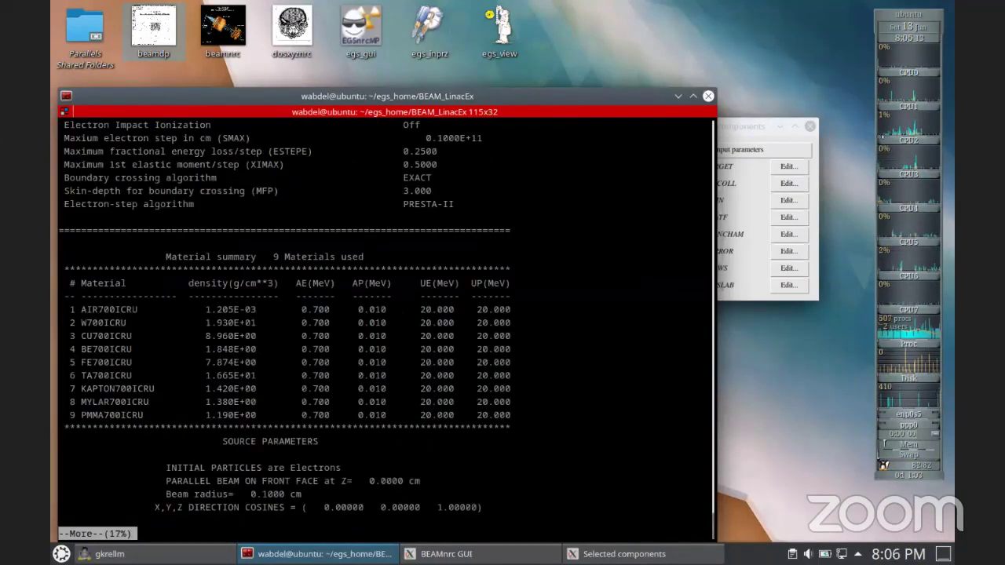
# Step: Examine the geometry and region parameters of the component modules in the listing, from the W/CU target through the mirror
pyautogui.press('space')
pyautogui.press('space')
pyautogui.press('space')
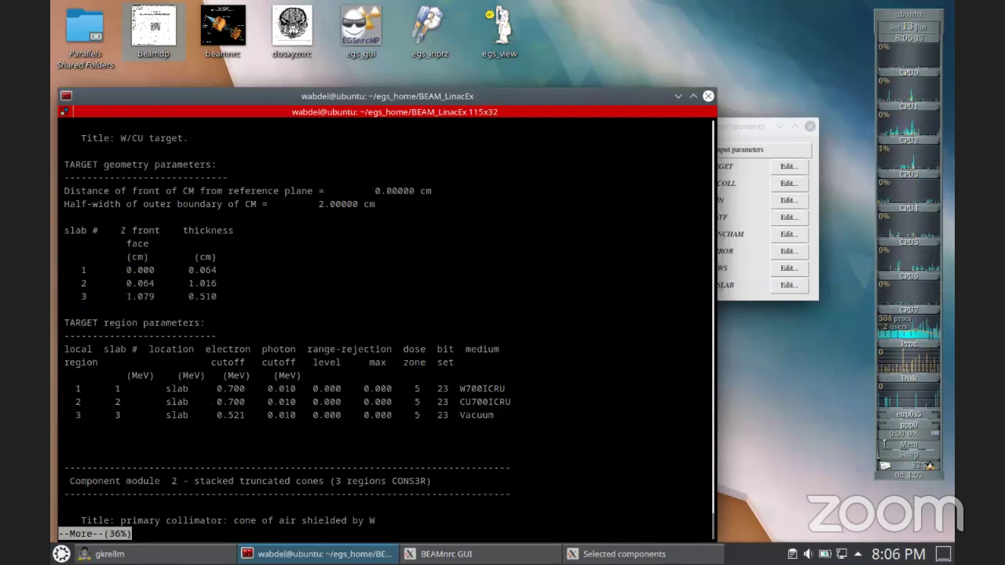
pyautogui.press('space')
pyautogui.press('space')
pyautogui.press('space')
pyautogui.press('space')
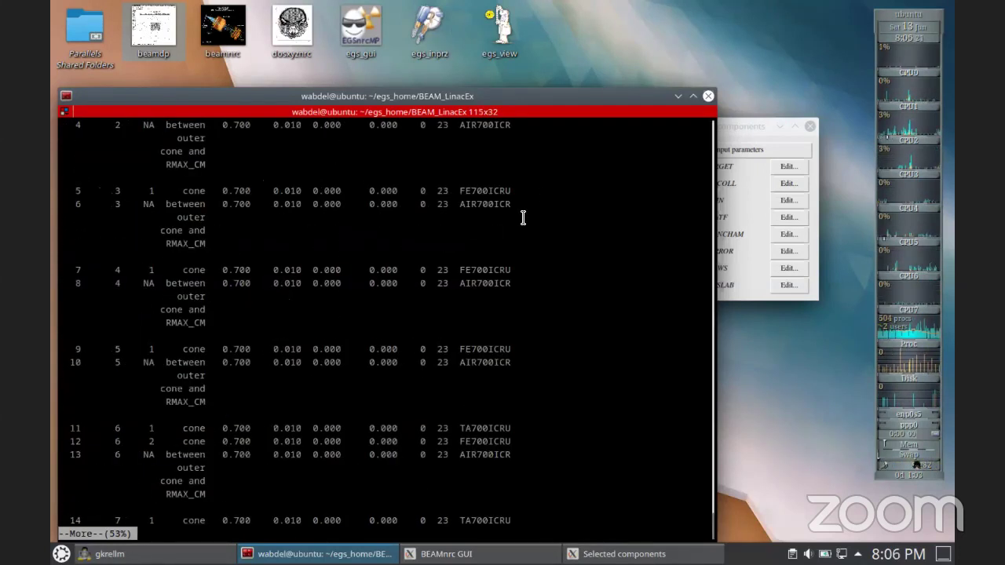
pyautogui.press('space')
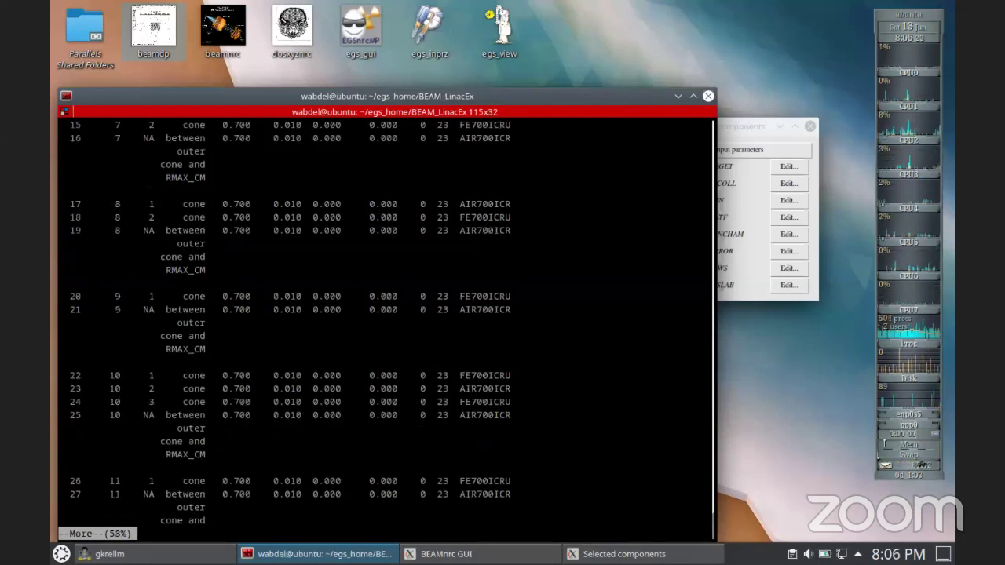
pyautogui.press('space')
pyautogui.press('space')
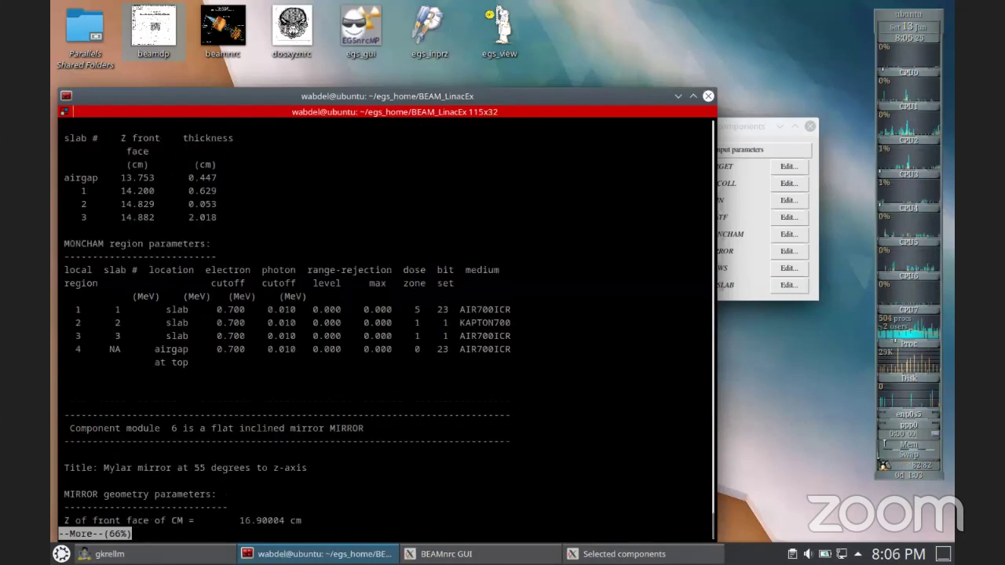
pyautogui.press('space')
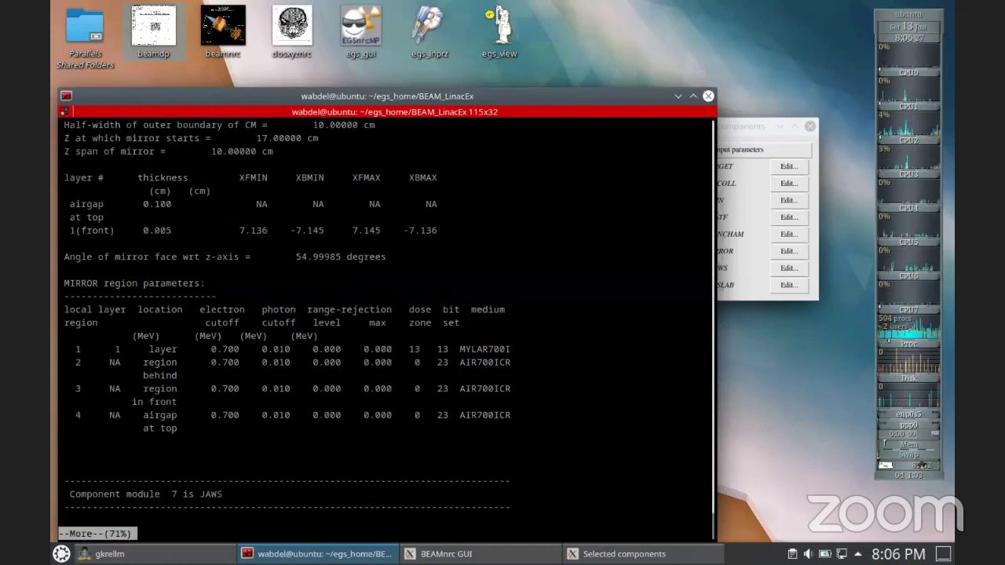
# Step: Examine the phase space output, fluence results and dose results through the end of the listing file
pyautogui.press('space')
pyautogui.press('space')
pyautogui.press('space')
pyautogui.press('space')
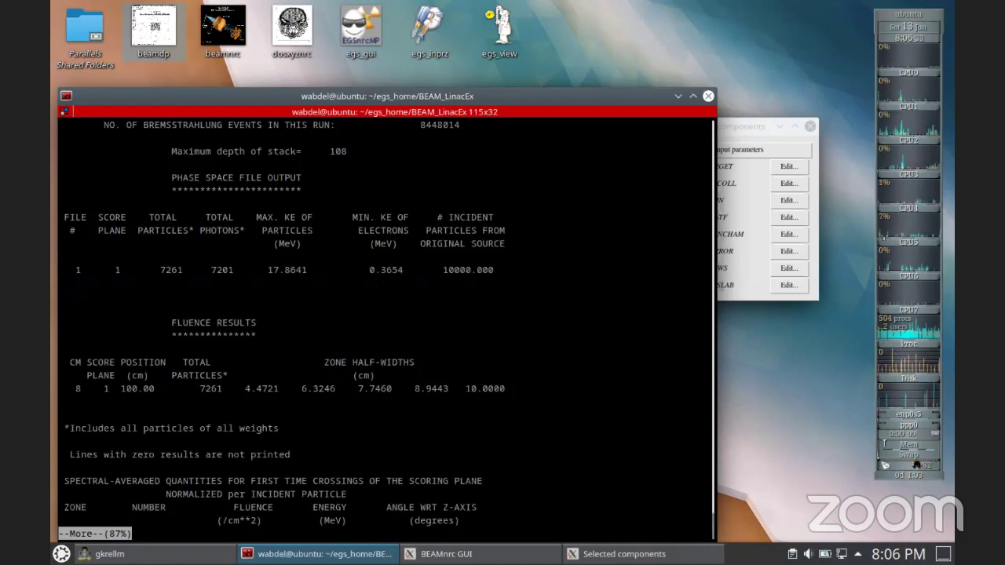
pyautogui.press('space')
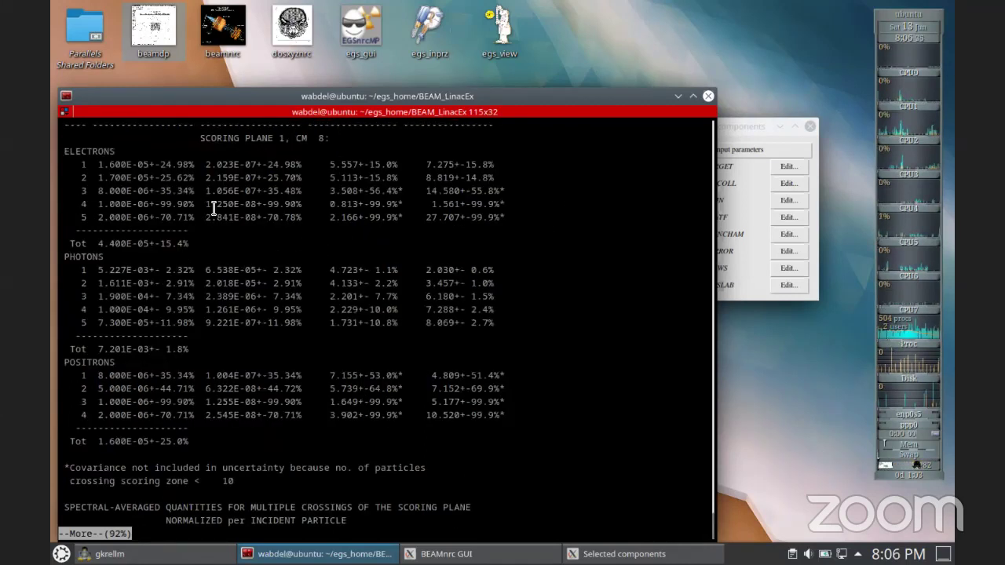
pyautogui.press('space')
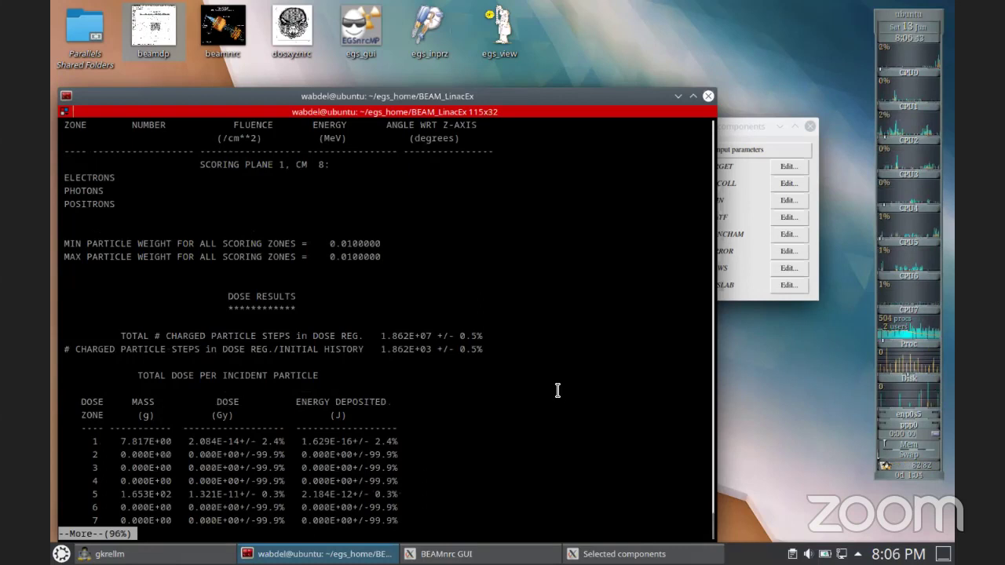
pyautogui.press('space')
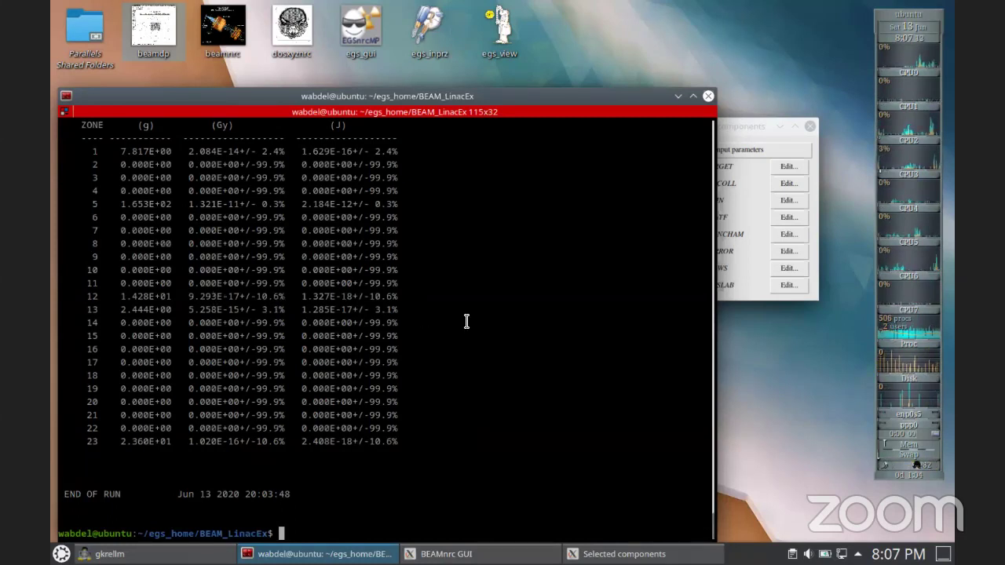
# Step: Page through 18X_10x10_100.egslst again to its end and enlarge the terminal window to fit the whole dose table
pyautogui.write('more 18X_10x10_100.egslst')
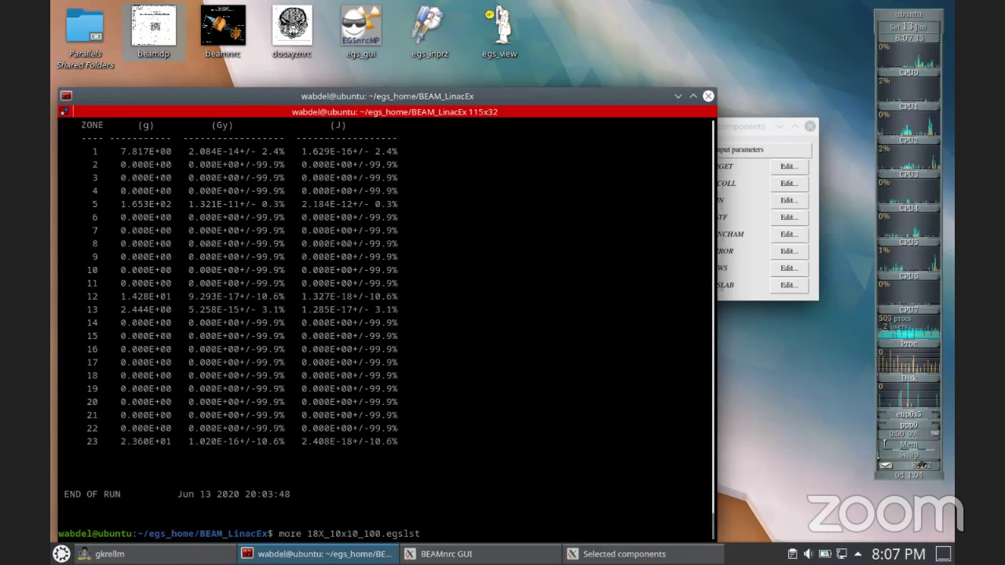
pyautogui.press('Return')
pyautogui.press('space')
pyautogui.press('space')
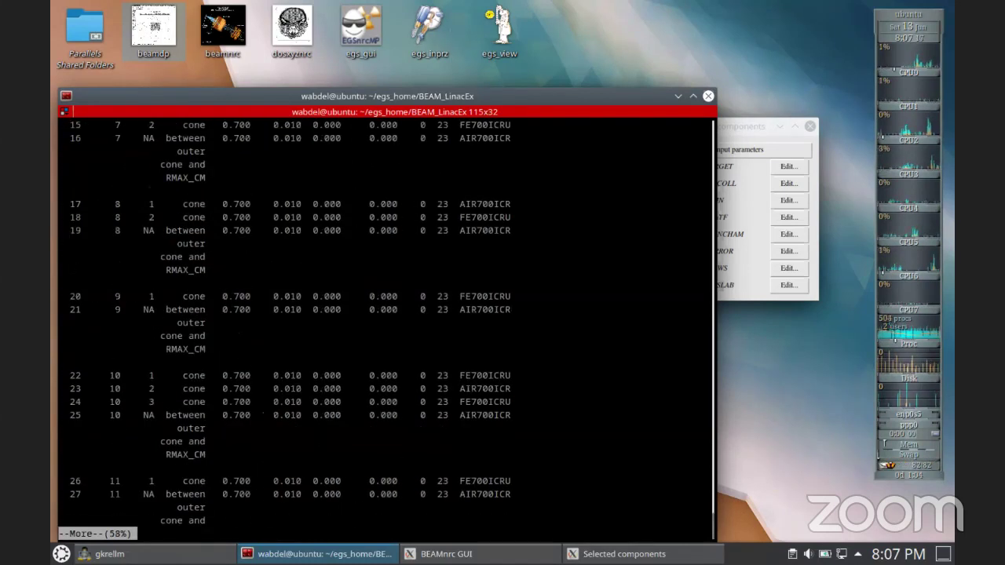
pyautogui.press('space')
pyautogui.press('space')
pyautogui.moveTo(628, 102); pyautogui.dragTo(623, 51)
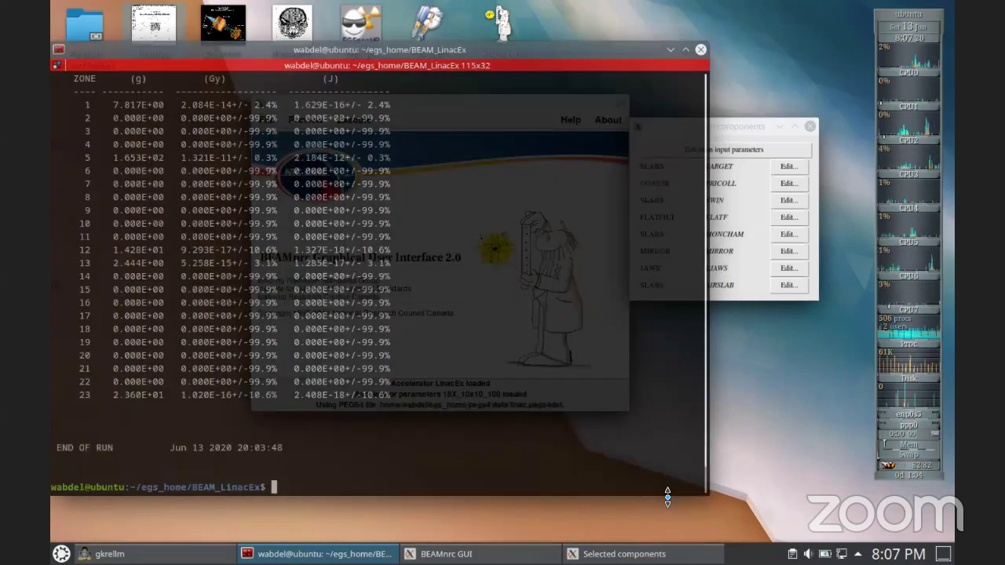
pyautogui.moveTo(668, 496); pyautogui.dragTo(667, 544)
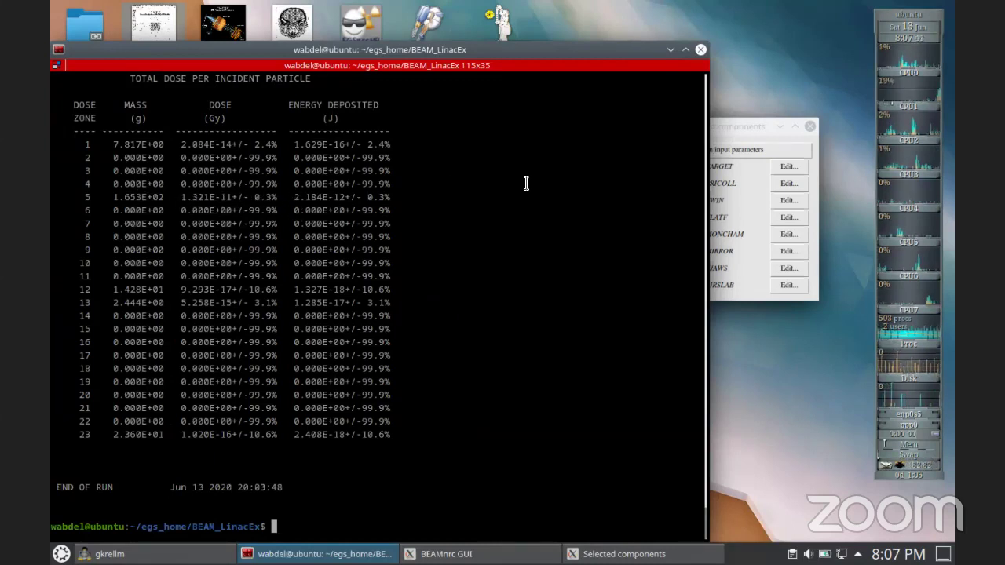
# Step: Close the terminal and place the BEAMnrc GUI and Selected components windows side by side
pyautogui.click(701, 51)
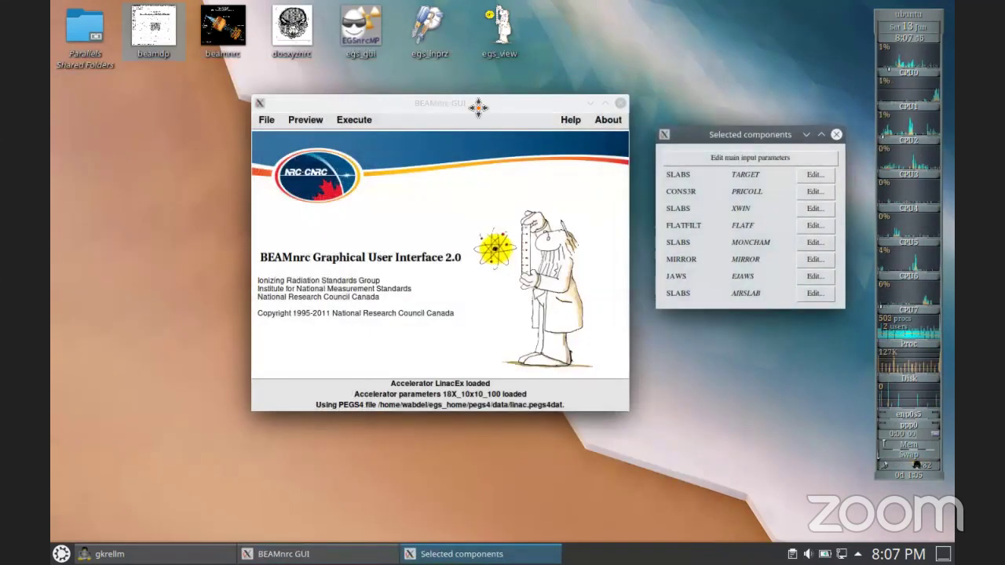
pyautogui.moveTo(478, 107); pyautogui.dragTo(414, 104)
pyautogui.moveTo(697, 130); pyautogui.dragTo(623, 99)
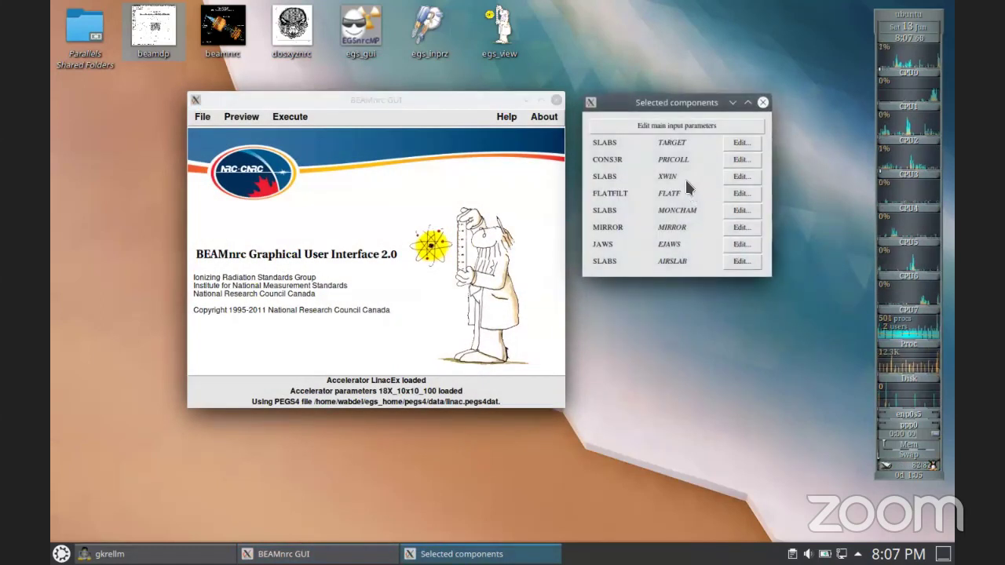
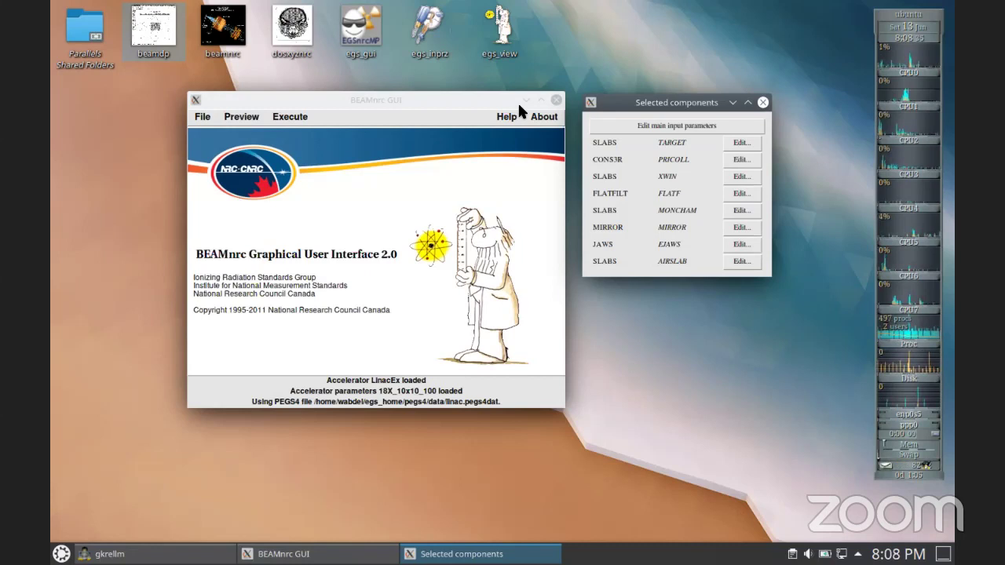
pyautogui.moveTo(425, 93); pyautogui.dragTo(431, 114)
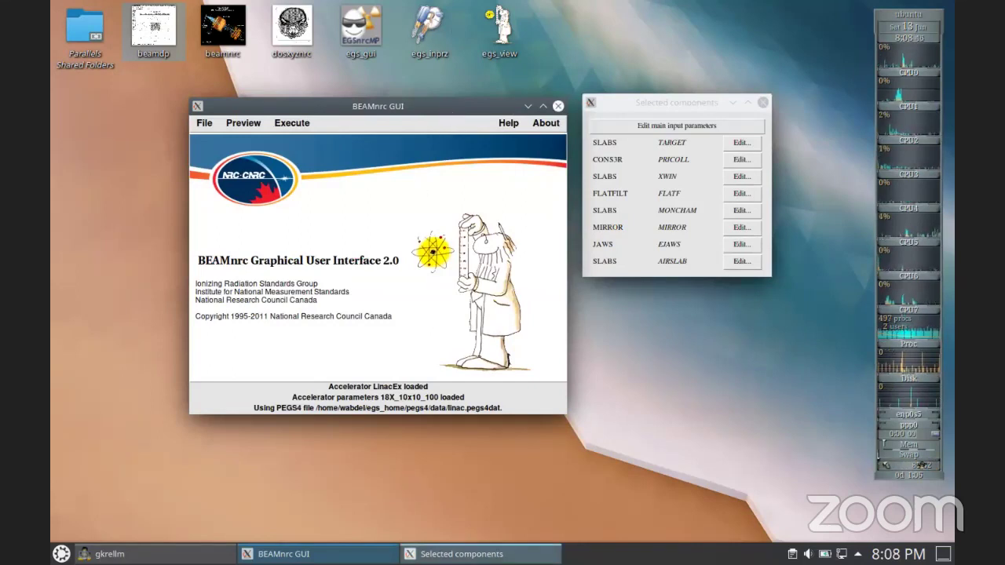
pyautogui.click(463, 553)
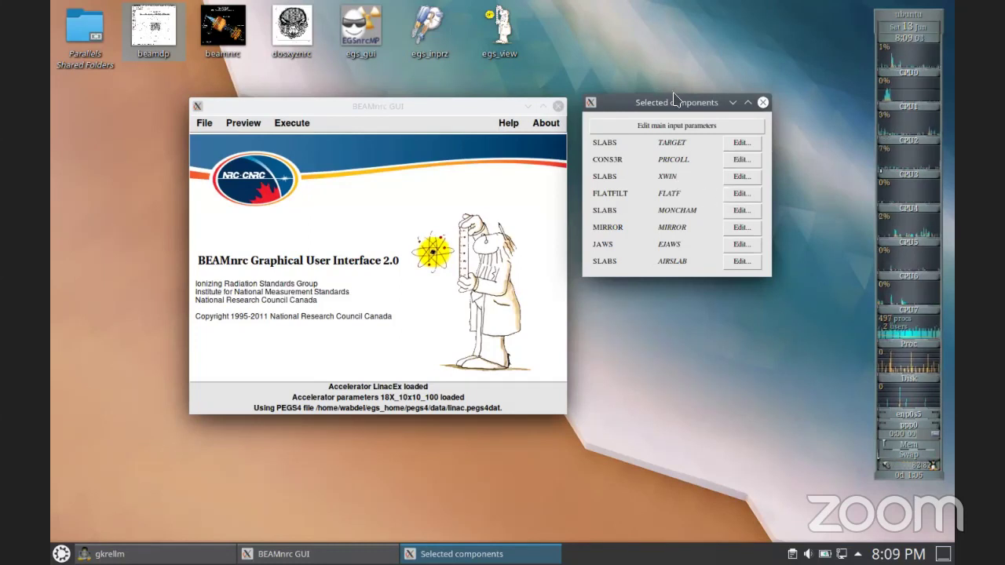
pyautogui.moveTo(673, 94); pyautogui.dragTo(680, 88)
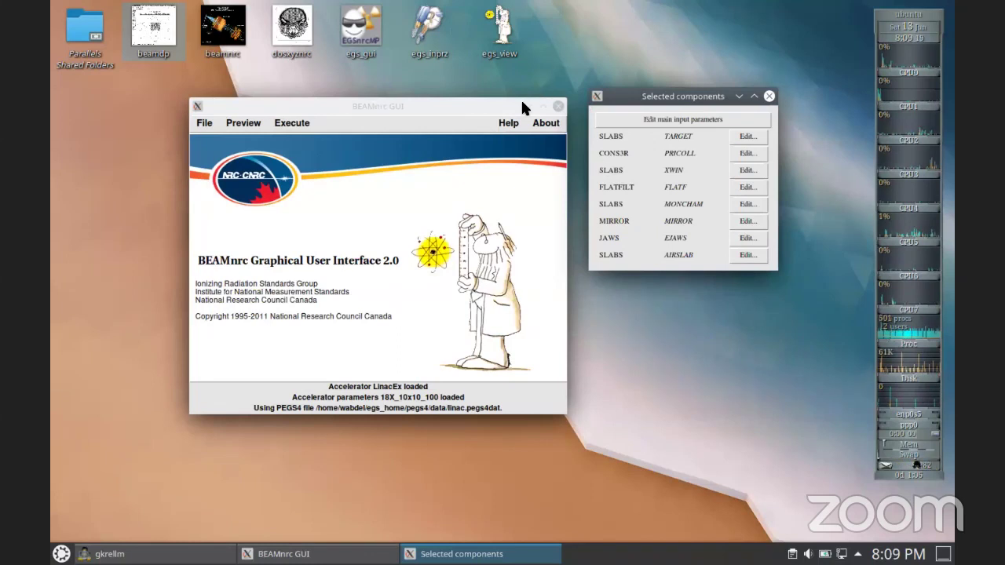
# Step: Open a new terminal beside the BEAMnrc GUI and change into the egs_home/BEAM_LinacEx folder
pyautogui.moveTo(240, 107); pyautogui.dragTo(470, 69)
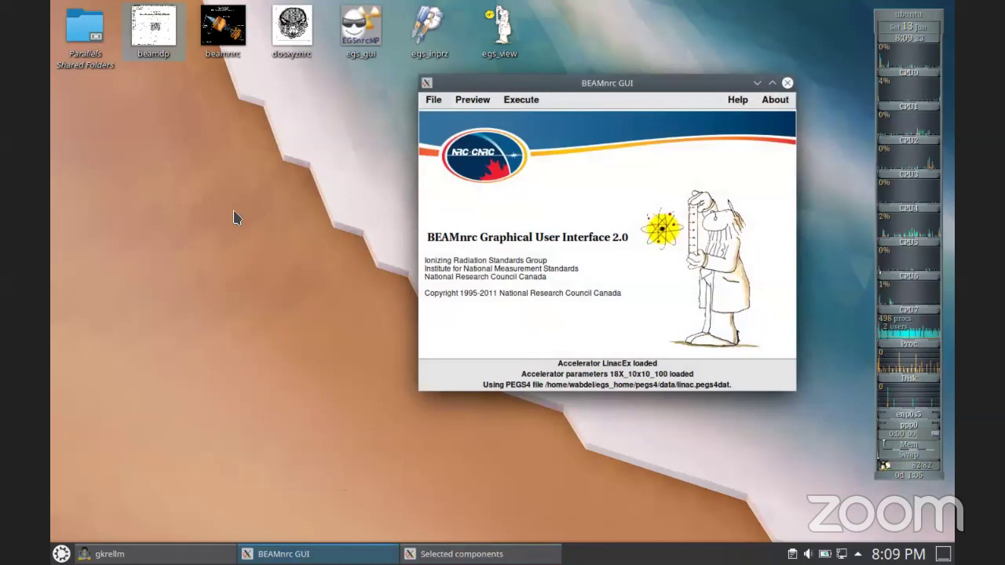
pyautogui.click(61, 554)
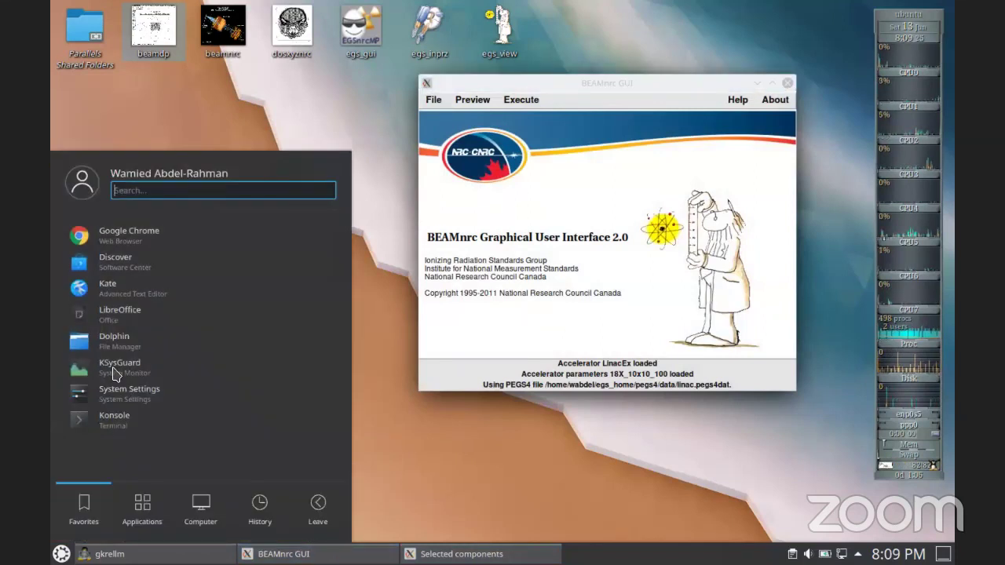
pyautogui.click(112, 424)
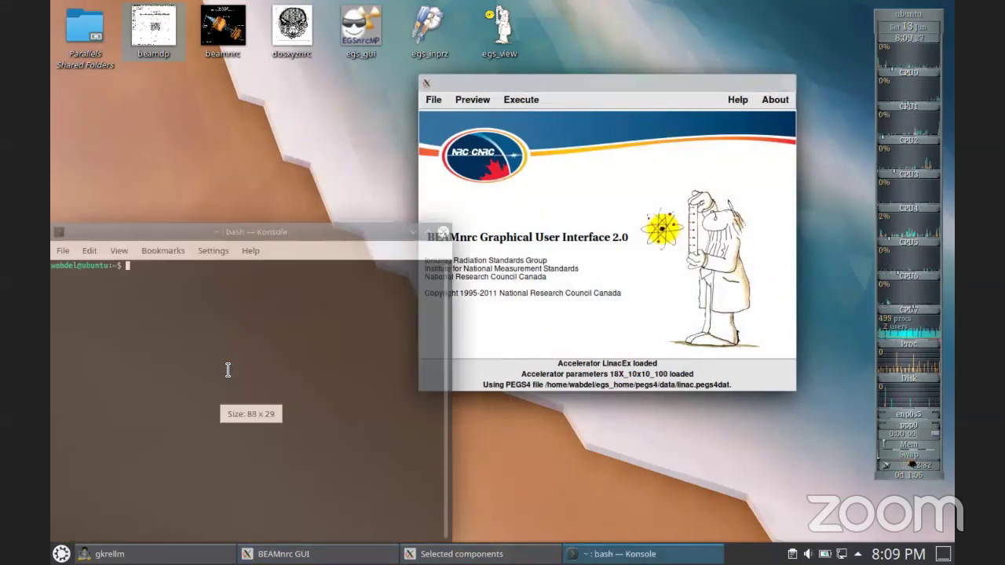
pyautogui.moveTo(291, 231); pyautogui.dragTo(486, 155)
pyautogui.write('cd egs_home/')
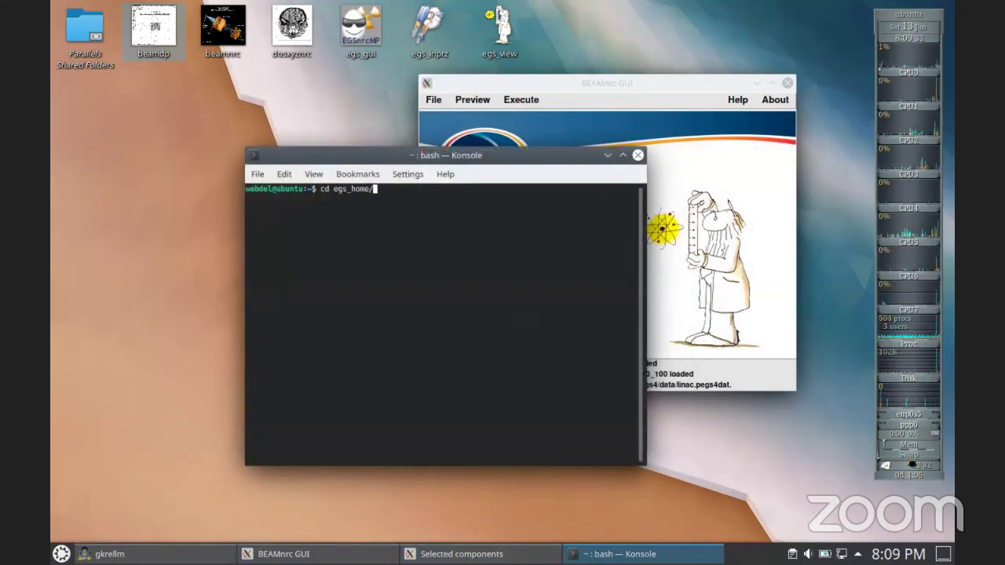
pyautogui.write('BEAM_')
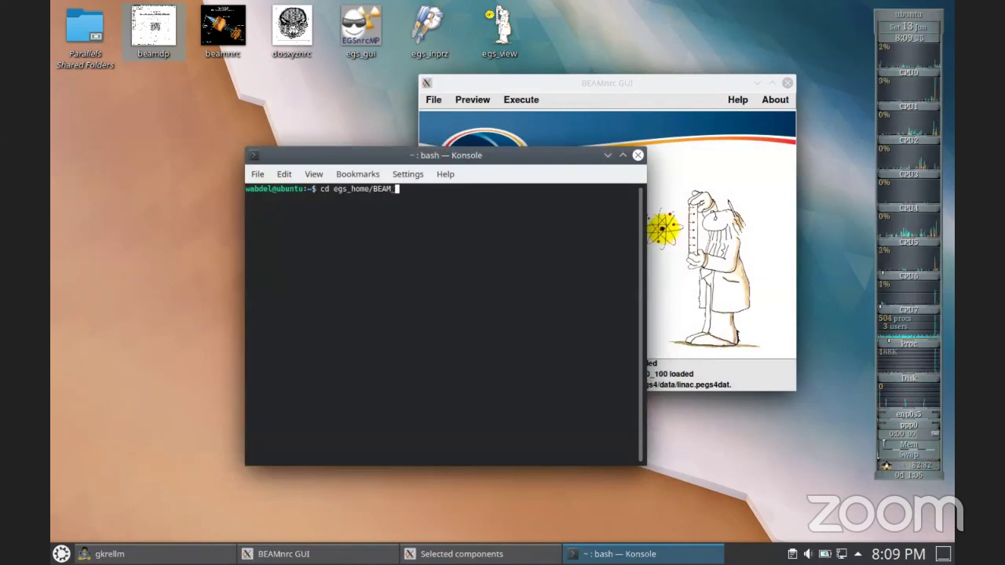
pyautogui.write('LinacEx/')
pyautogui.press('Return')
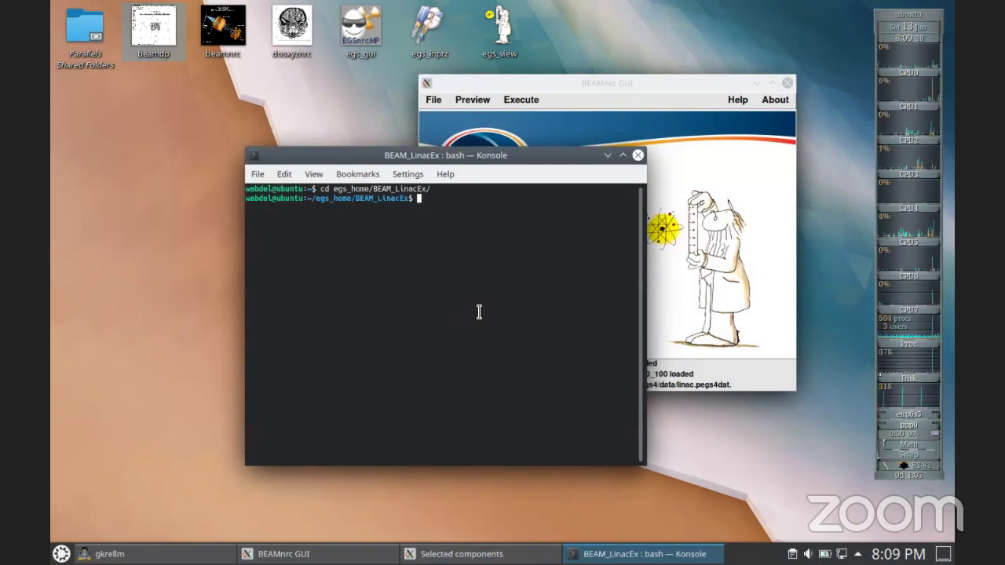
pyautogui.write('exb ')
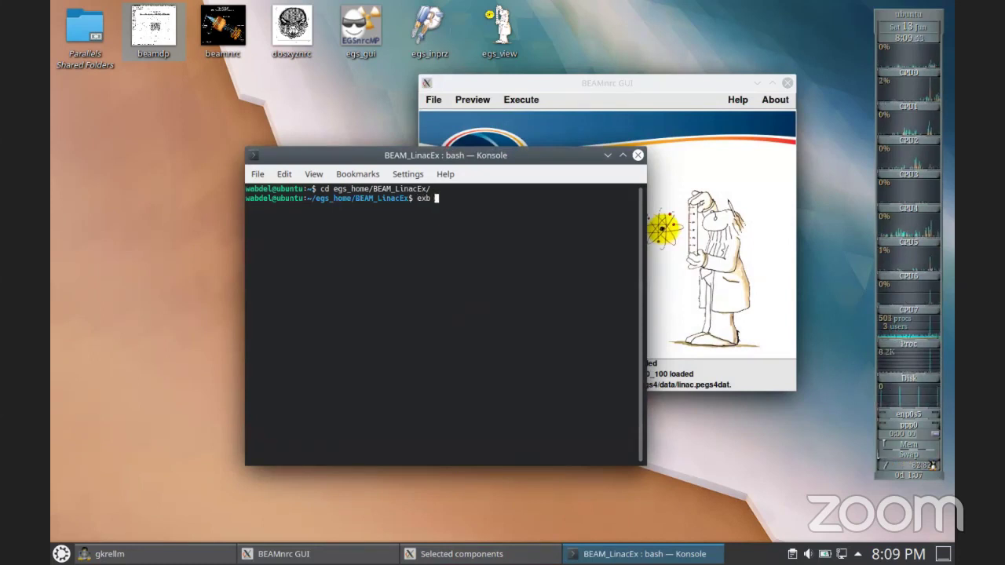
pyautogui.write('BEAM_LinacEx')
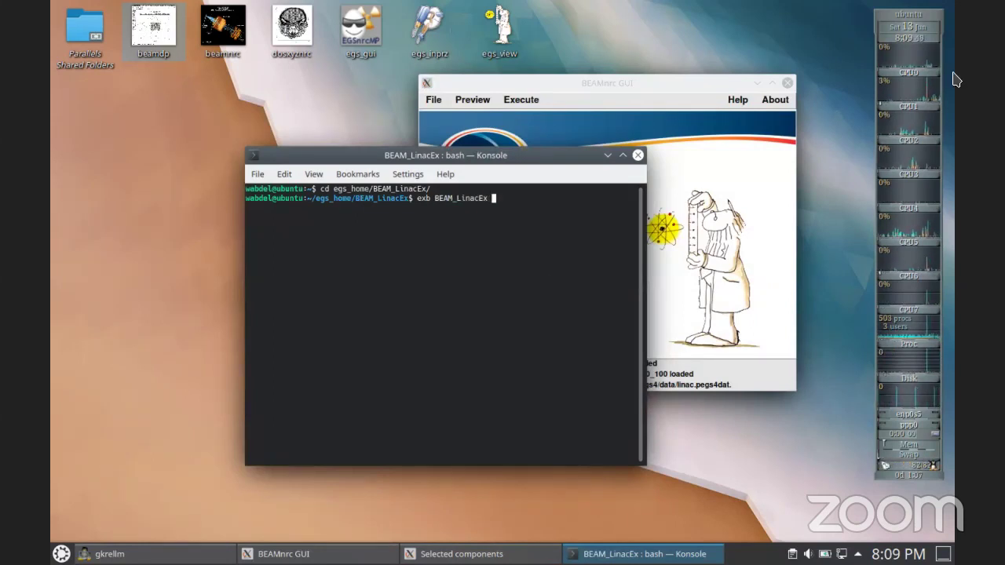
pyautogui.write(' 18X_10x10_100')
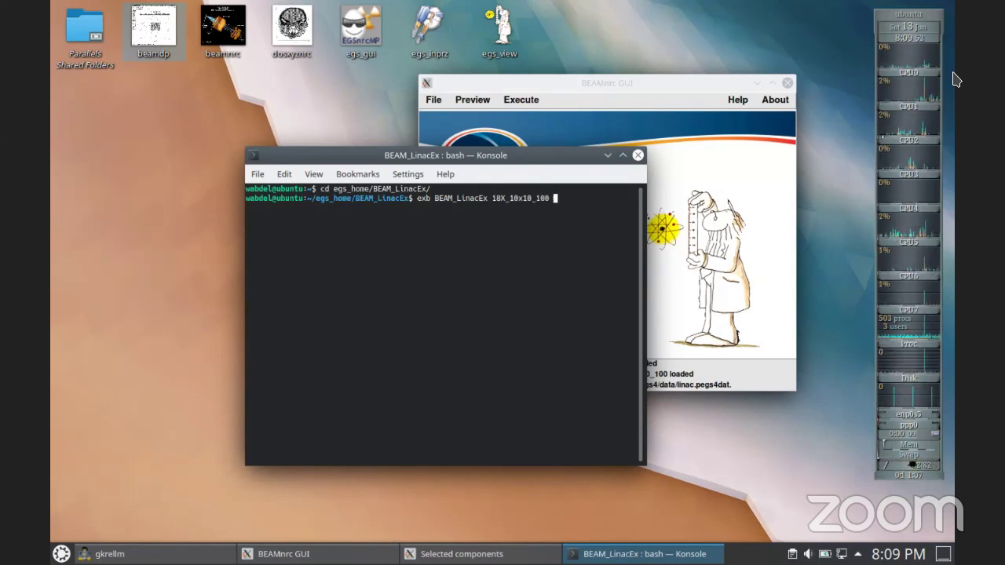
pyautogui.write(' lincs')
pyautogui.press('BackSpace')
pyautogui.press('BackSpace')
pyautogui.write('ac')
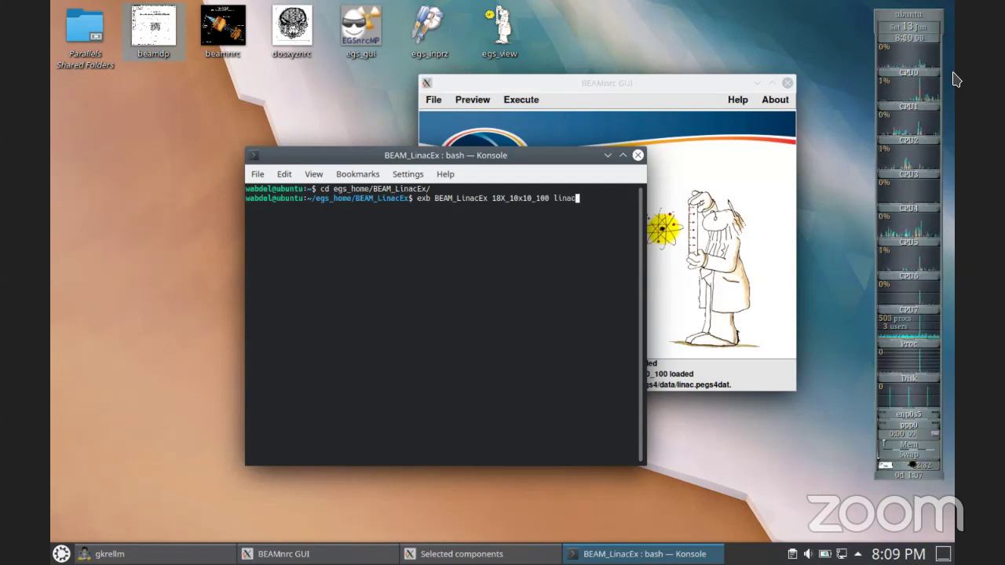
pyautogui.write(' p=8')
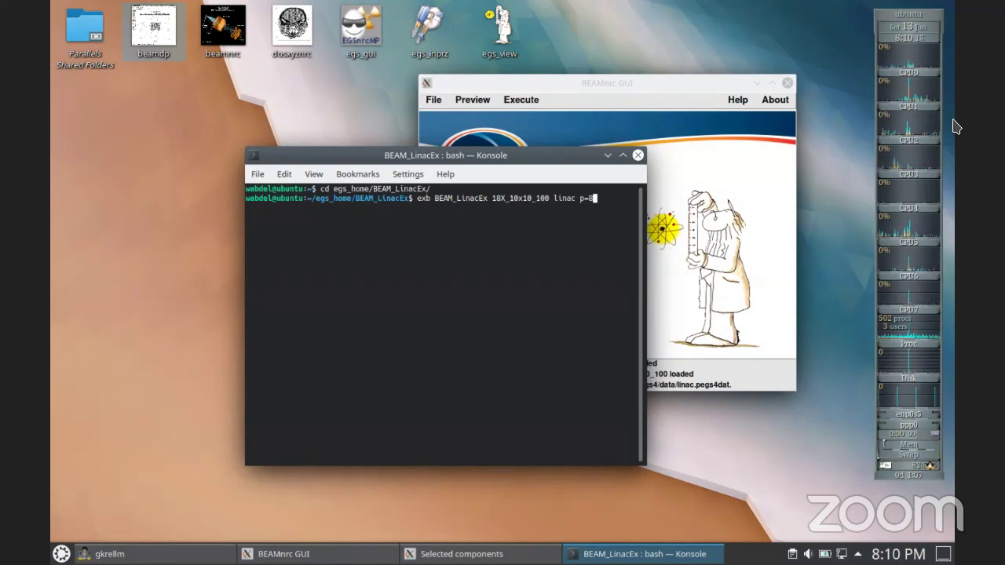
pyautogui.press('BackSpace')
pyautogui.write('16')
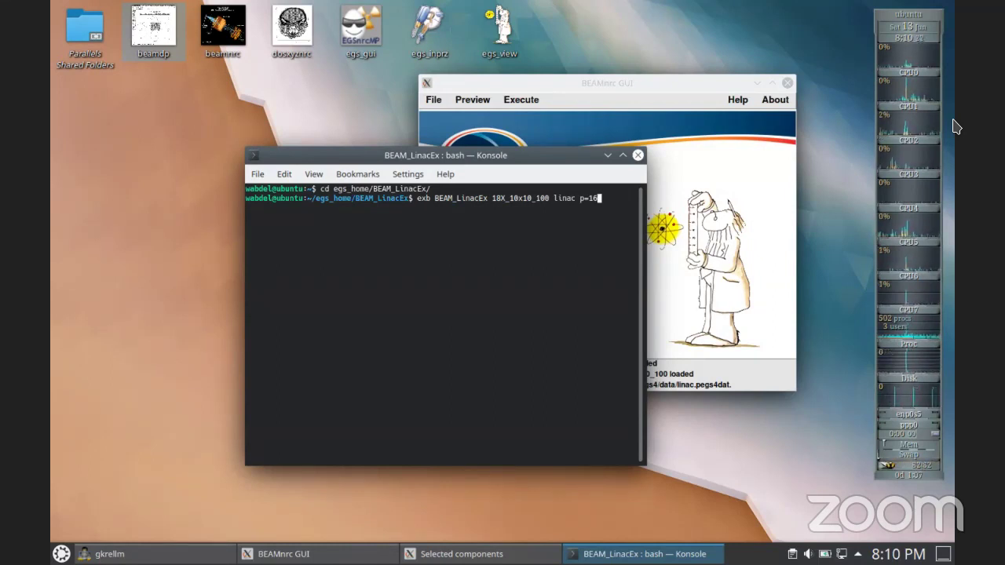
pyautogui.press('BackSpace')
pyautogui.press('BackSpace')
pyautogui.press('BackSpace')
pyautogui.press('BackSpace')
pyautogui.press('BackSpace')
pyautogui.press('BackSpace')
pyautogui.press('BackSpace')
pyautogui.press('BackSpace')
pyautogui.press('BackSpace')
pyautogui.press('BackSpace')
pyautogui.press('BackSpace')
pyautogui.press('BackSpace')
pyautogui.press('BackSpace')
pyautogui.press('BackSpace')
pyautogui.press('BackSpace')
pyautogui.press('BackSpace')
pyautogui.press('BackSpace')
pyautogui.press('BackSpace')
pyautogui.press('BackSpace')
pyautogui.press('BackSpace')
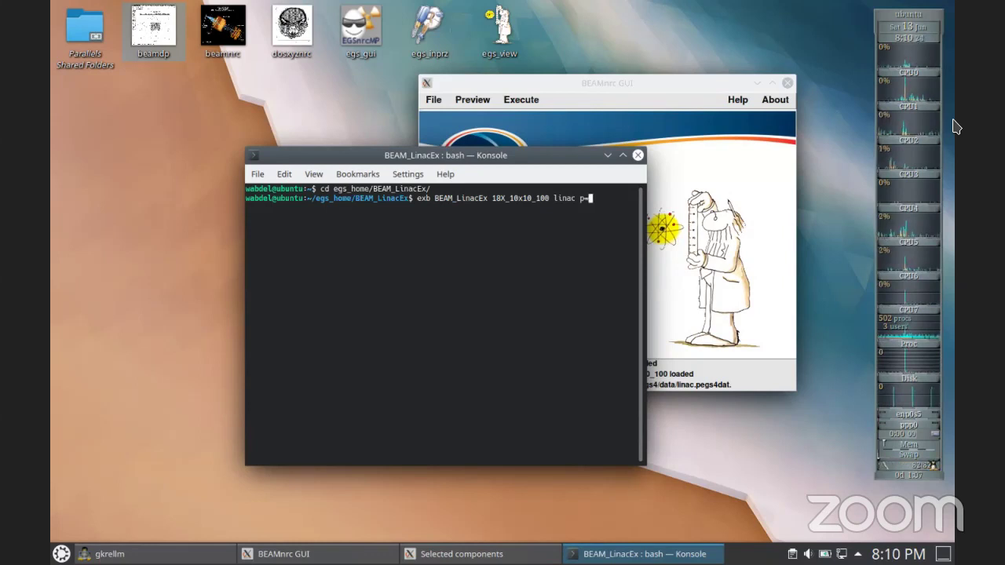
pyautogui.press('BackSpace')
pyautogui.press('BackSpace')
pyautogui.press('BackSpace')
pyautogui.press('BackSpace')
pyautogui.press('BackSpace')
pyautogui.press('BackSpace')
pyautogui.press('BackSpace')
pyautogui.press('BackSpace')
pyautogui.press('BackSpace')
pyautogui.press('BackSpace')
pyautogui.press('BackSpace')
pyautogui.press('BackSpace')
pyautogui.press('BackSpace')
pyautogui.press('BackSpace')
pyautogui.press('BackSpace')
pyautogui.press('BackSpace')
pyautogui.press('BackSpace')
# Step: Open the input file 18X_10x10_100.egsinp in emacs inside the terminal with the -nw option
pyautogui.write('emacs ')
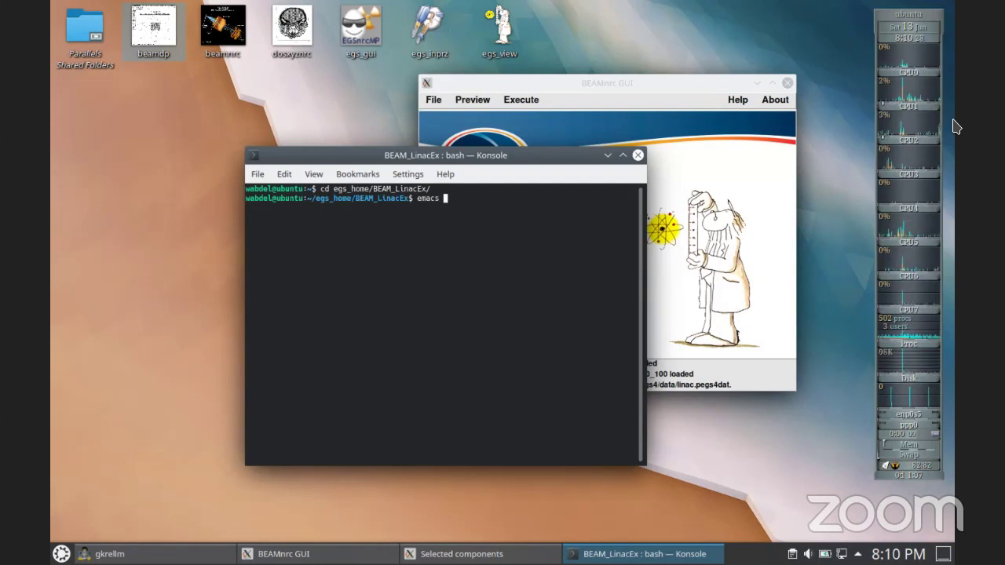
pyautogui.write('18')
pyautogui.press('Tab')
pyautogui.write('.eg')
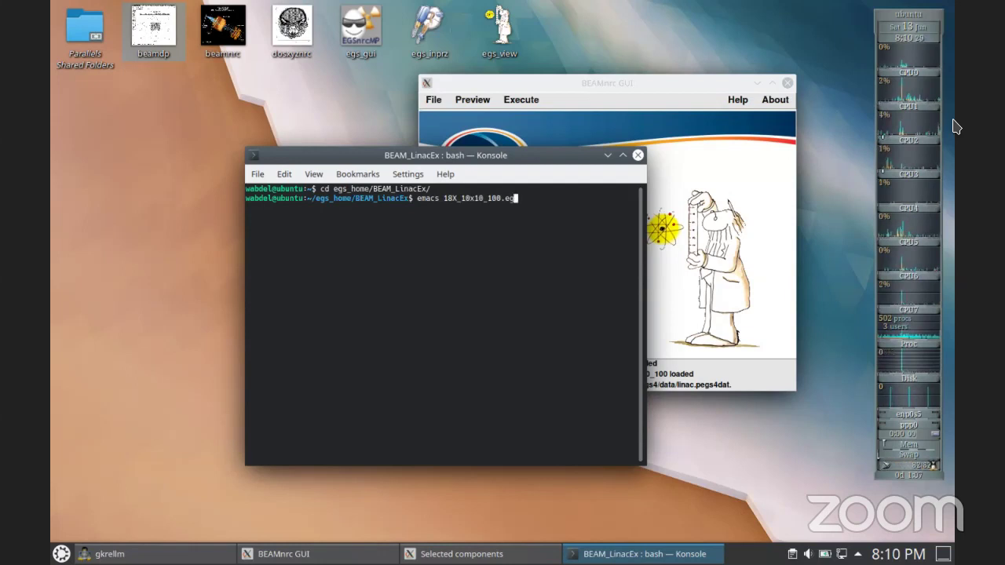
pyautogui.write('sinp')
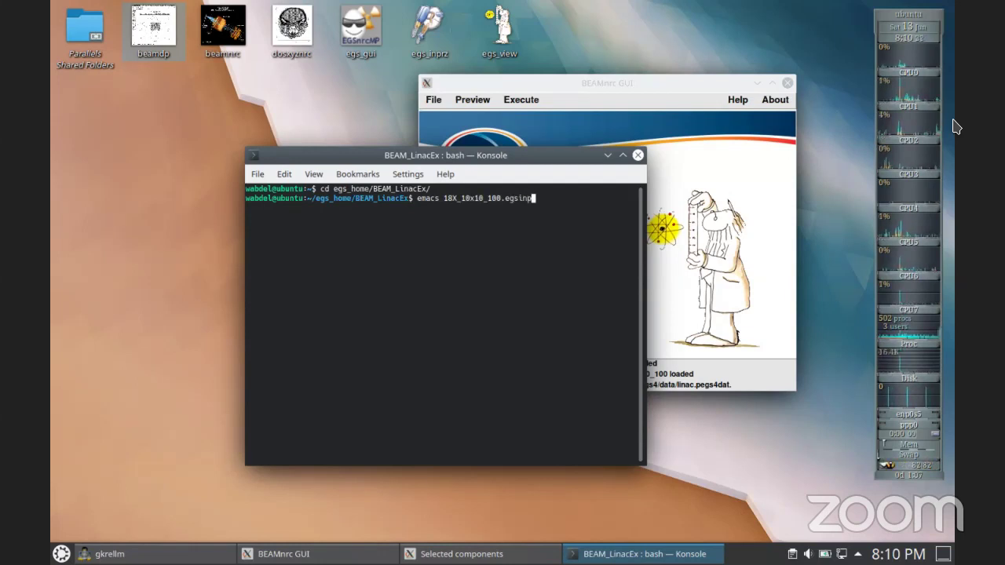
pyautogui.write(' -nw')
pyautogui.press('Return')
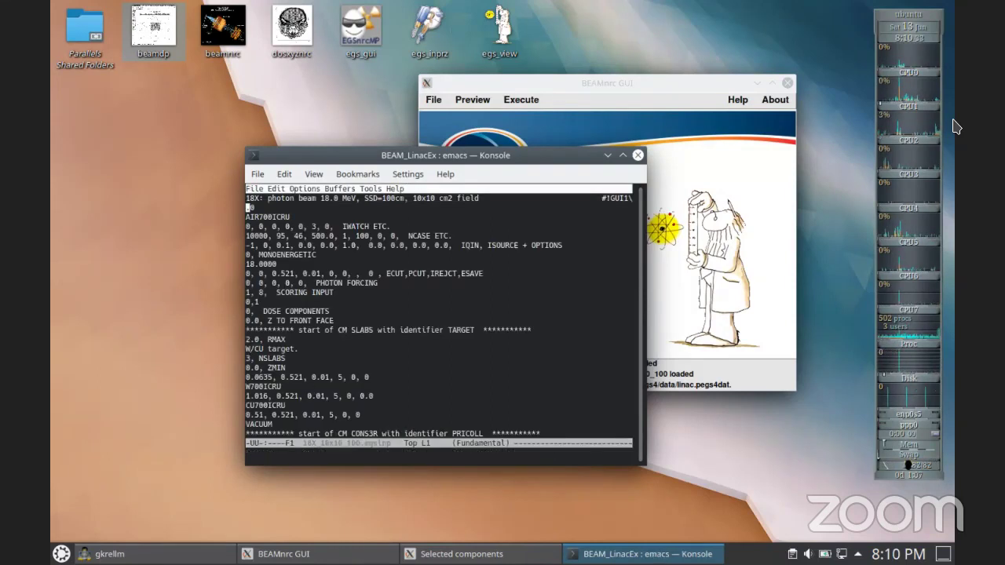
# Step: Insert an extra zero into the NCASE history count of the input file, save the file and quit emacs
pyautogui.press('Down')
pyautogui.press('Down')
pyautogui.press('Down')
pyautogui.press('Right')
pyautogui.press('Right')
pyautogui.write('0')
pyautogui.hotkey('ctrl', 'x')
pyautogui.hotkey('ctrl', 's')
pyautogui.hotkey('ctrl', 'x')
pyautogui.hotkey('ctrl', 'c')
# Step: Submit the batch run with the command exb BEAM_LinacEx 18X_10x10_100 linac p=16
pyautogui.write('exb BEAM_LinacEx 18')
pyautogui.press('Tab')
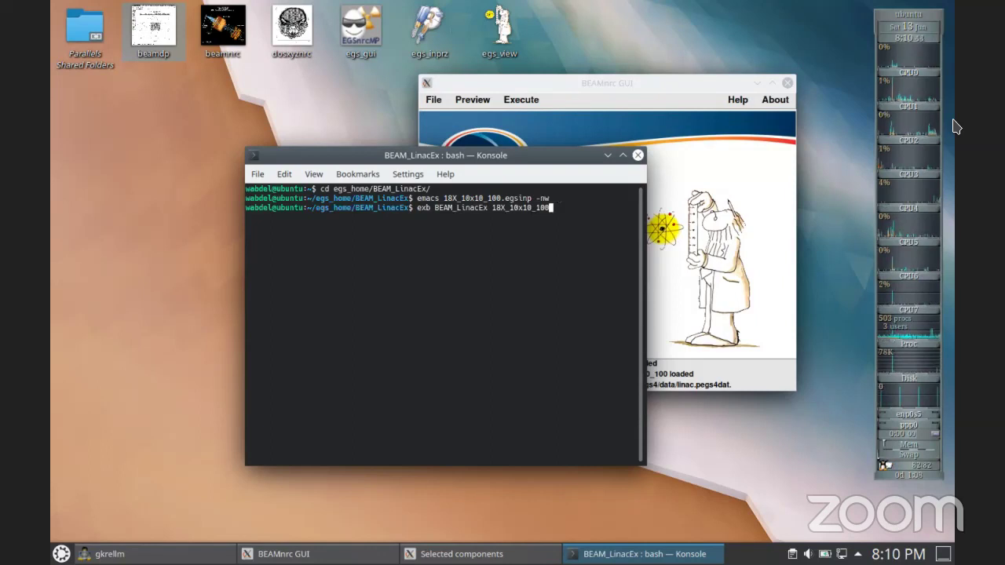
pyautogui.write('linac p=16')
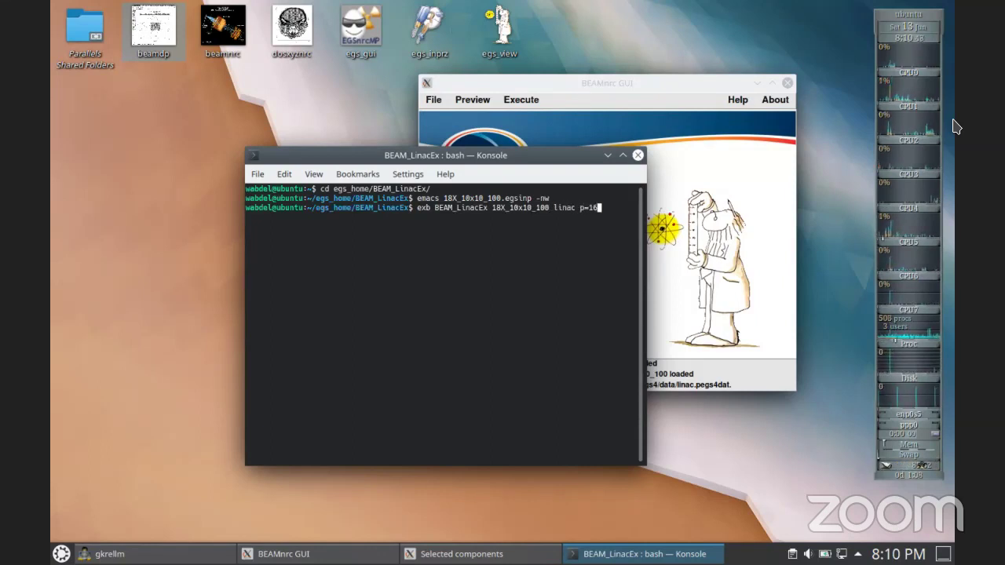
pyautogui.press('Return')
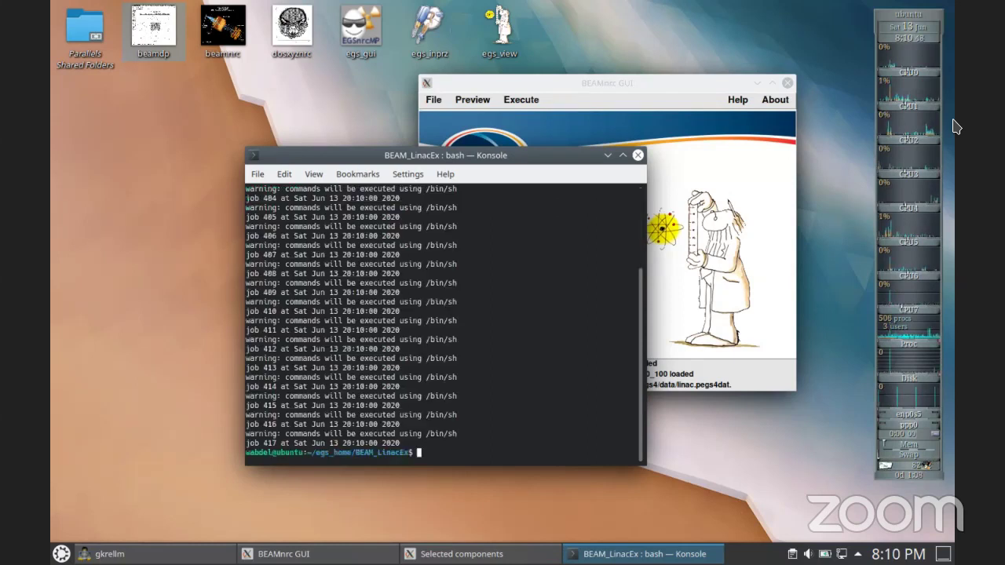
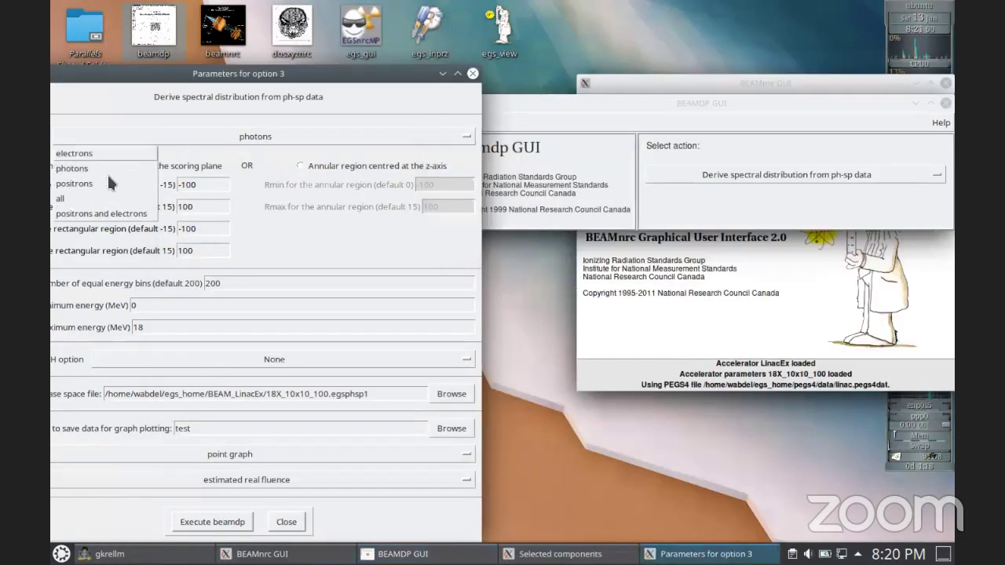
# Step: Derive the spectral distribution for electrons with beamdp, overwriting the file test, and dismiss the beamdp output
pyautogui.click(98, 154)
pyautogui.click(217, 519)
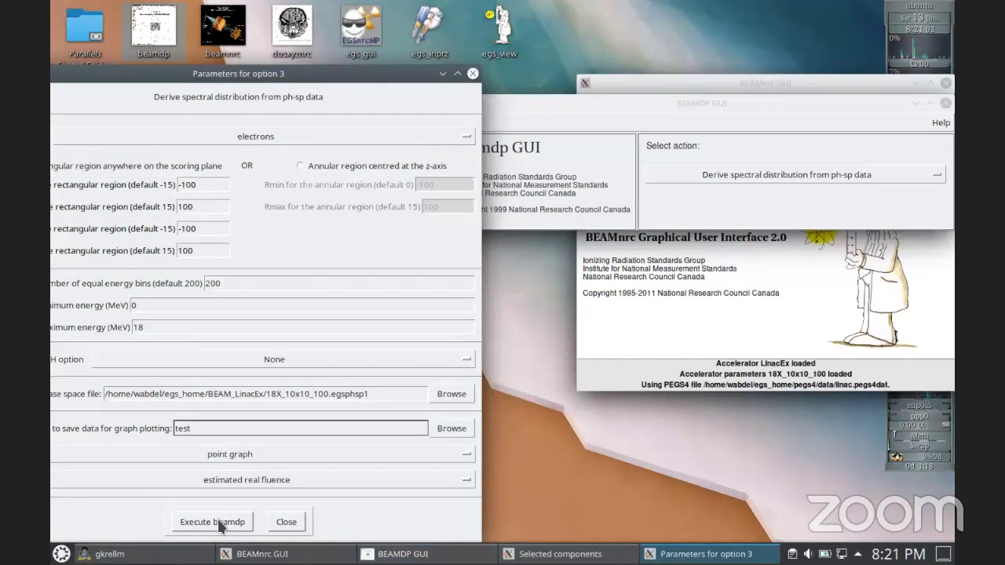
pyautogui.moveTo(529, 236); pyautogui.dragTo(663, 237)
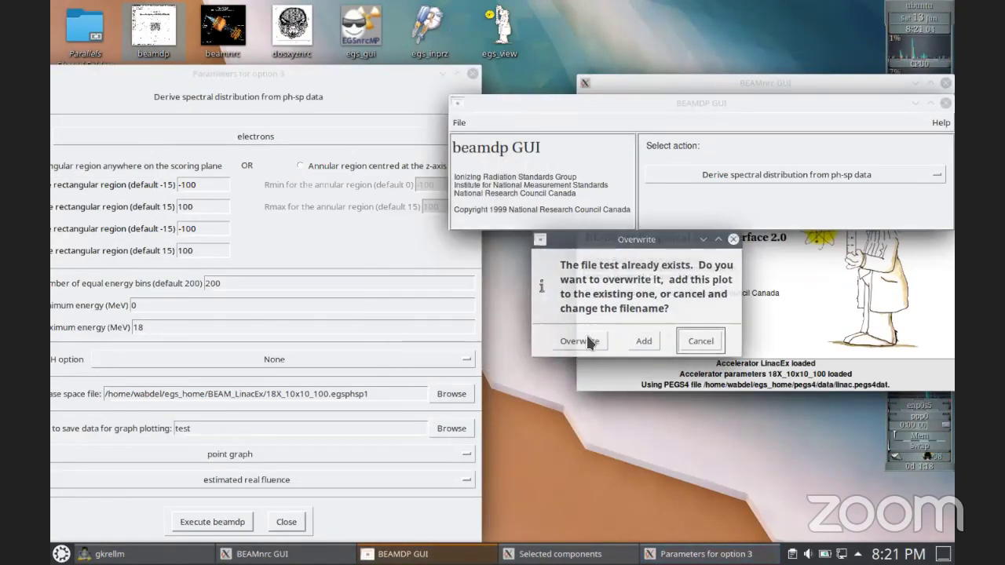
pyautogui.click(580, 339)
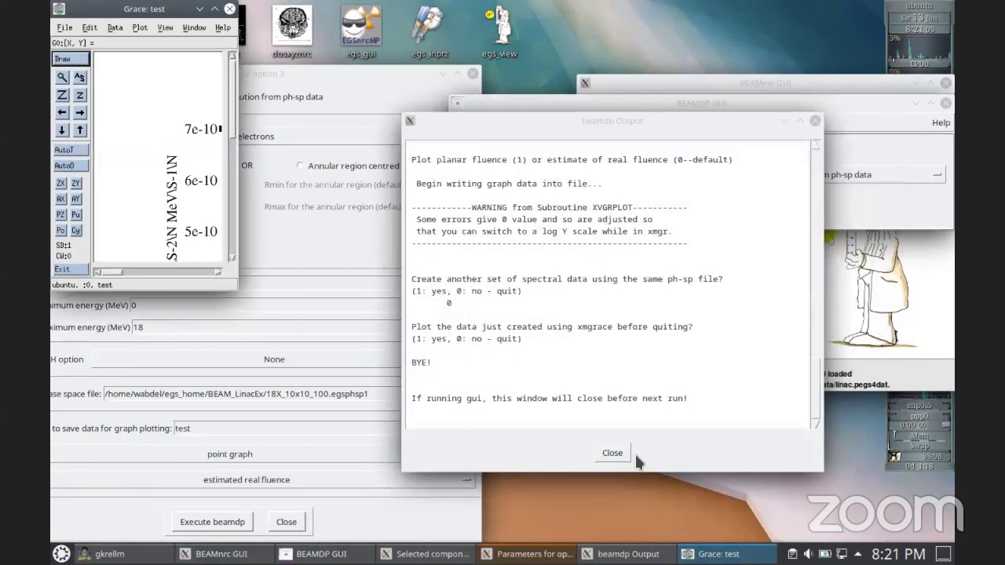
pyautogui.press('Return')
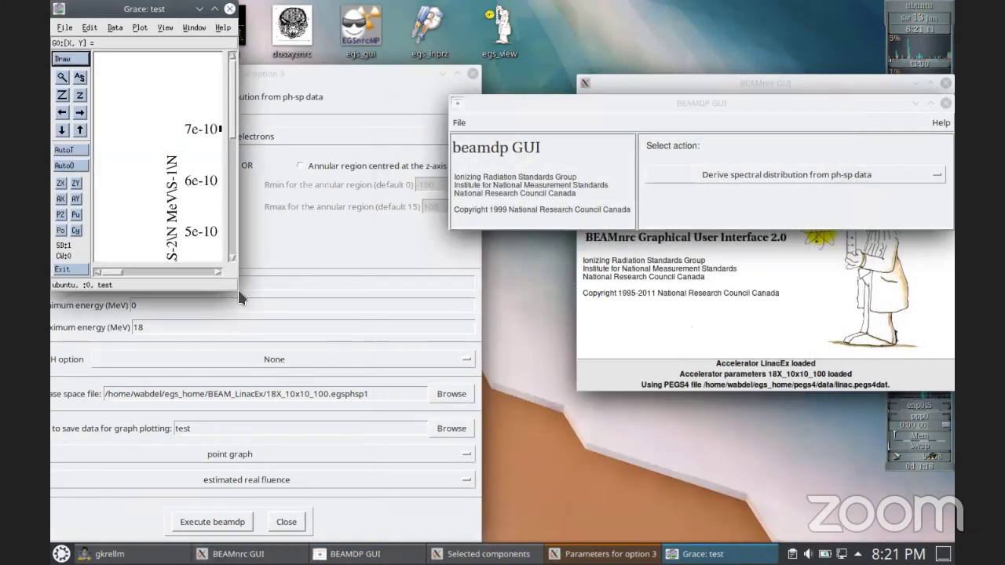
# Step: Enlarge the Grace plot to examine the whole electron fluence spectrum, and close it
pyautogui.moveTo(237, 289); pyautogui.dragTo(666, 445)
pyautogui.moveTo(683, 328); pyautogui.dragTo(899, 296)
pyautogui.scroll(-3, 893, 361)
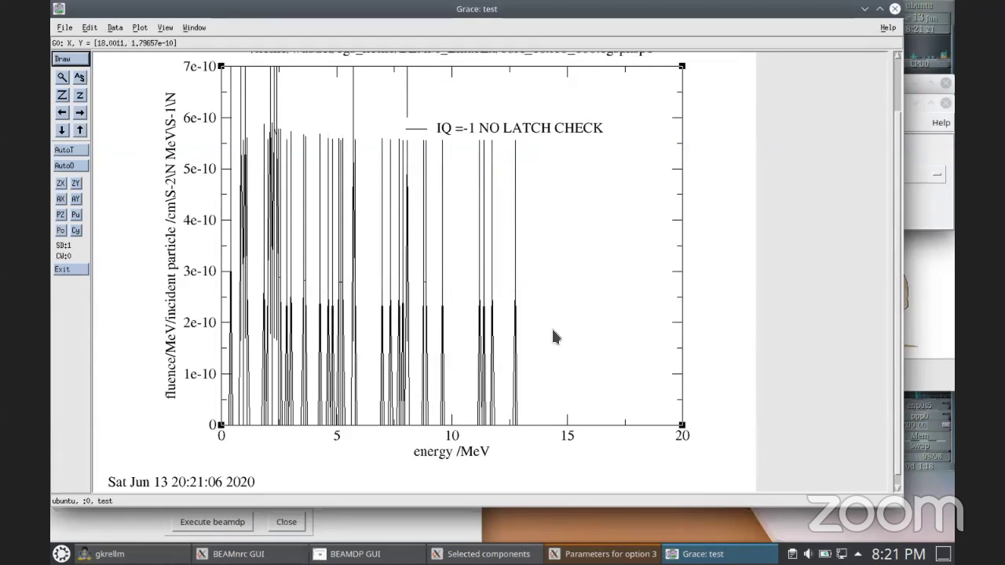
pyautogui.click(894, 14)
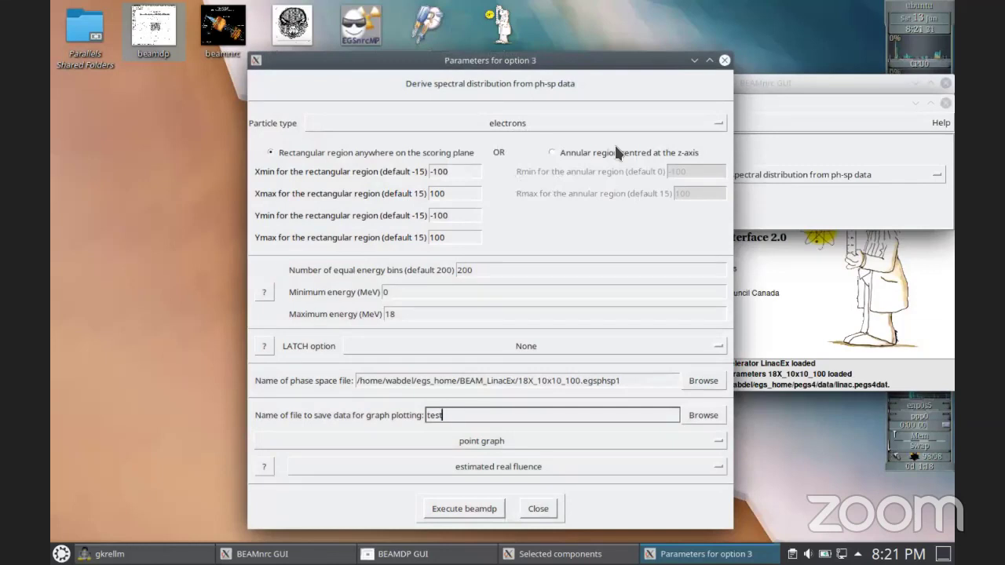
# Step: Set the LATCH option of the spectral distribution to Inclusive/Exclusive filter for bits
pyautogui.click(556, 343)
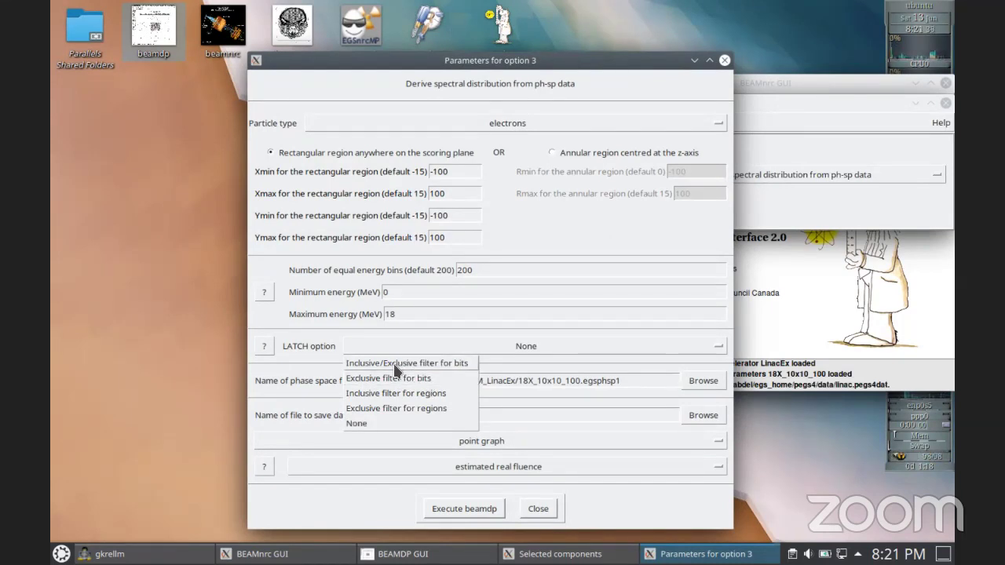
pyautogui.click(396, 364)
pyautogui.moveTo(403, 375); pyautogui.dragTo(535, 157)
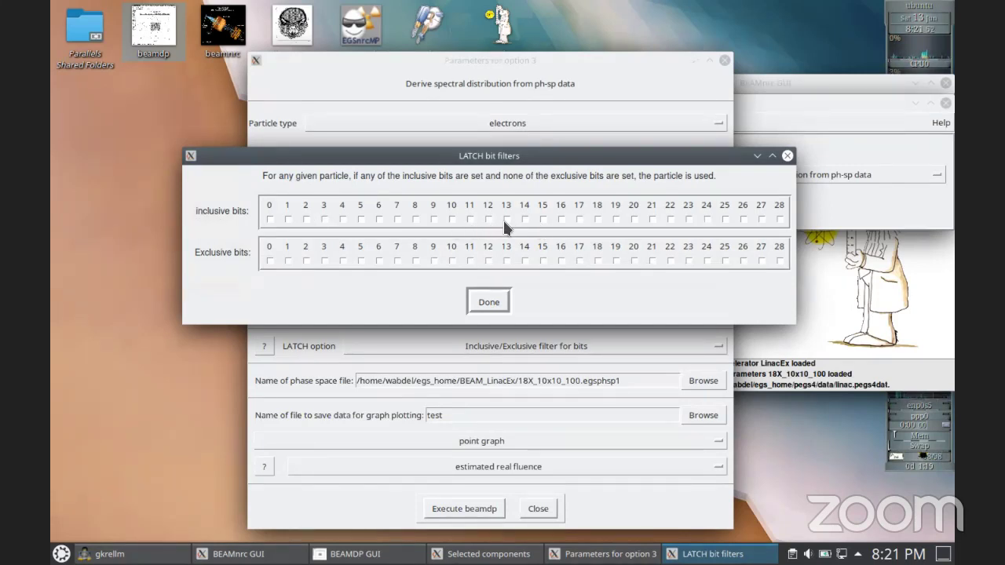
# Step: Set the LATCH filters to include bits 14 and 15 and exclude bits 0 to 13 and 17 to 28
pyautogui.click(506, 219)
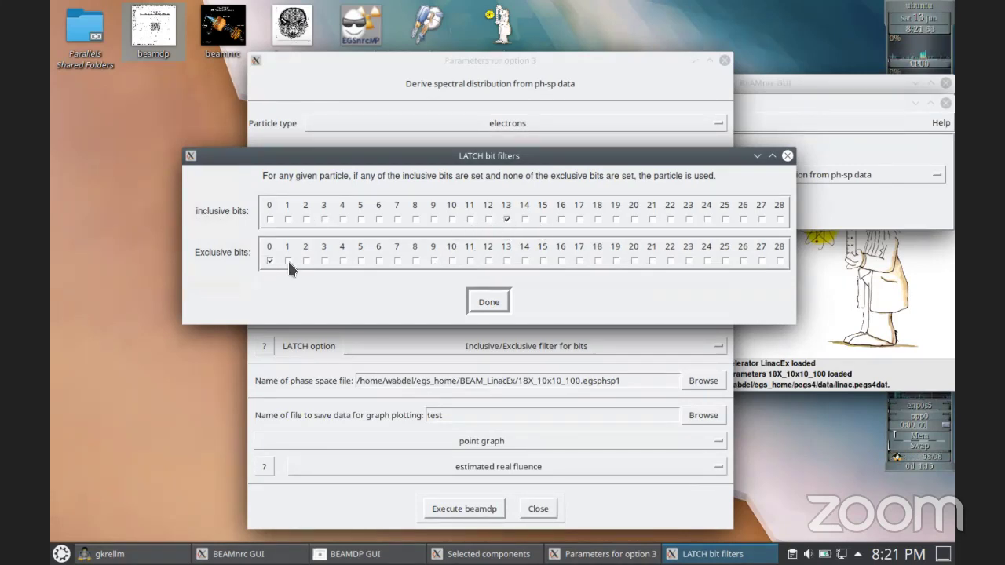
pyautogui.click(324, 260)
pyautogui.click(433, 261)
pyautogui.click(451, 260)
pyautogui.click(652, 261)
pyautogui.click(743, 261)
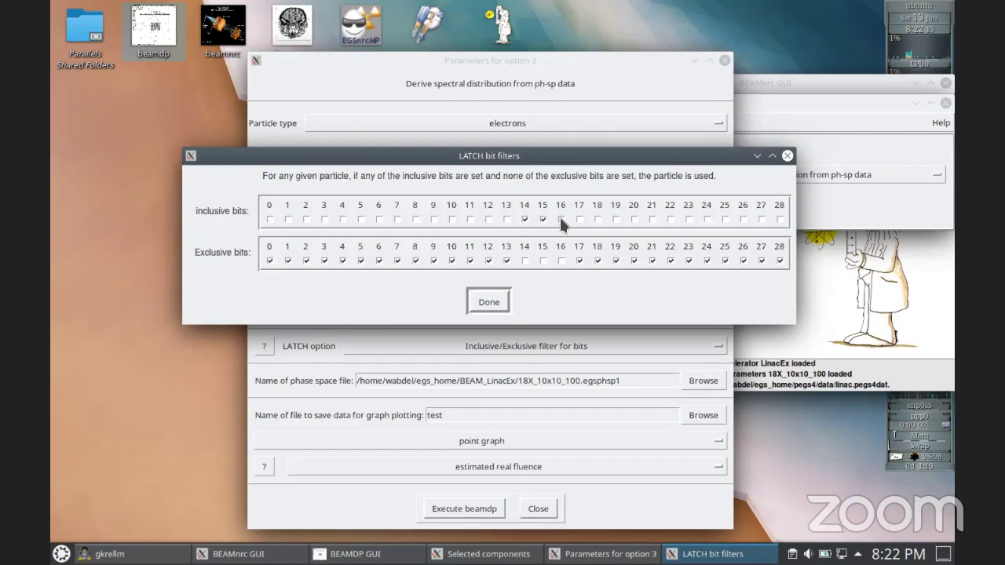
pyautogui.click(487, 304)
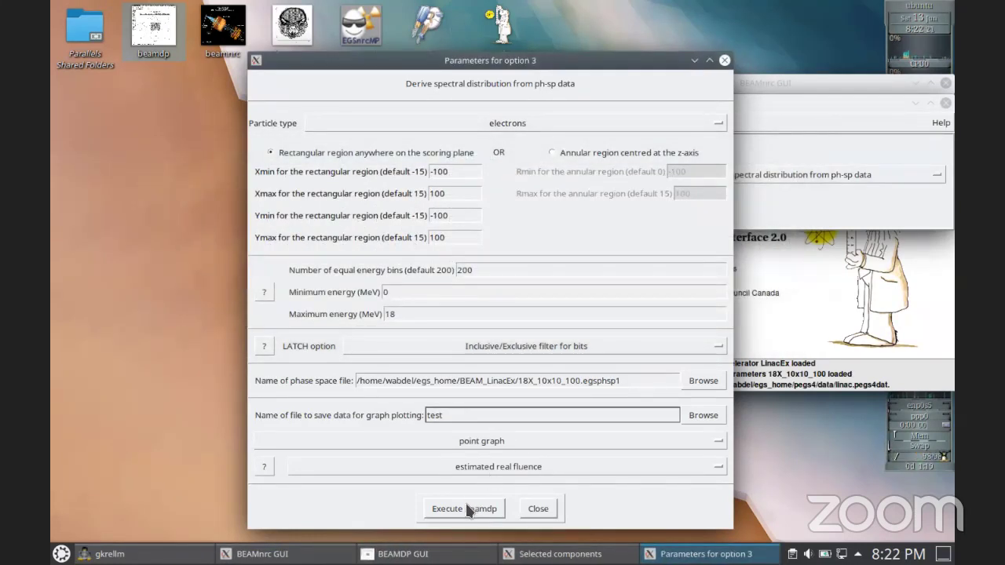
pyautogui.click(471, 506)
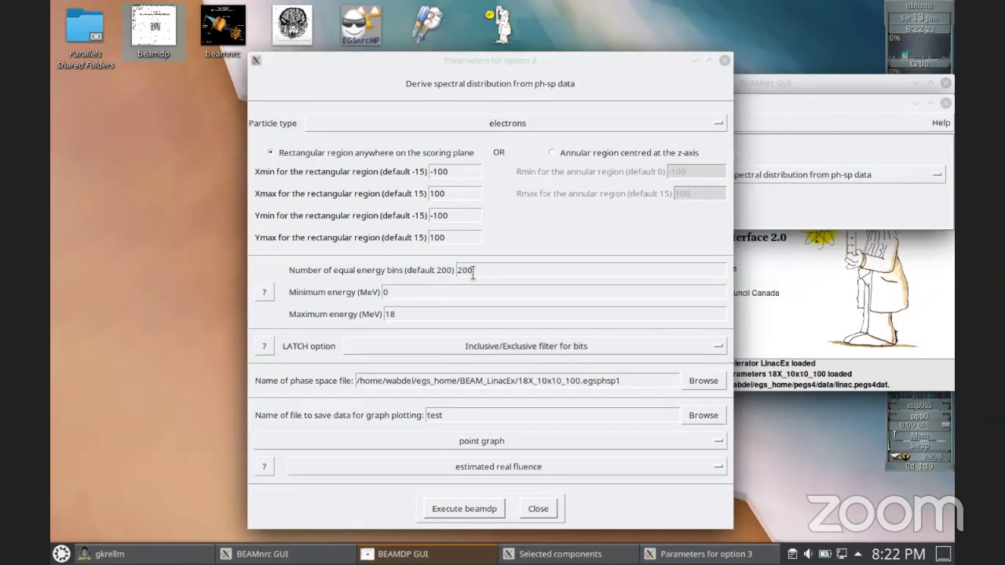
pyautogui.click(658, 72)
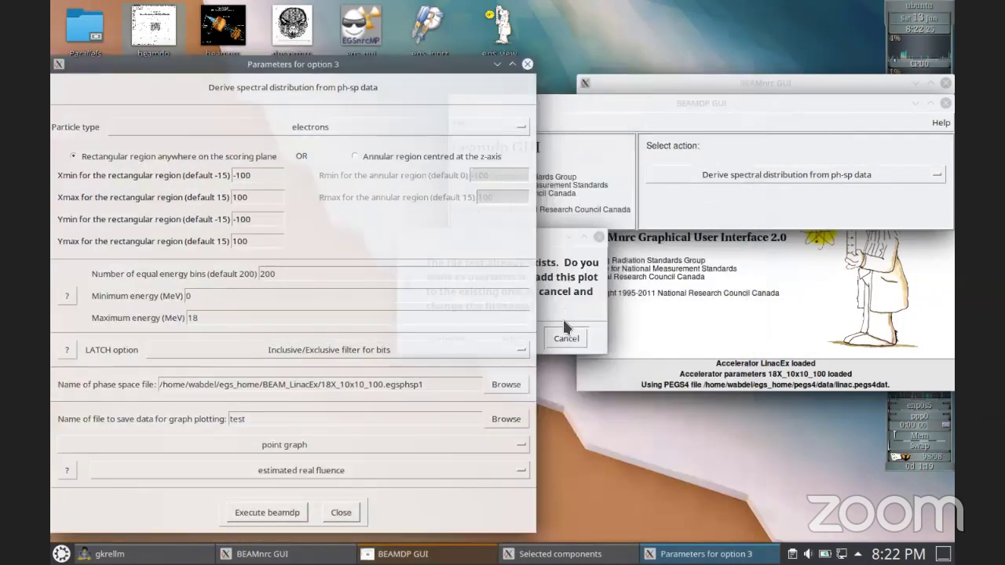
pyautogui.click(565, 335)
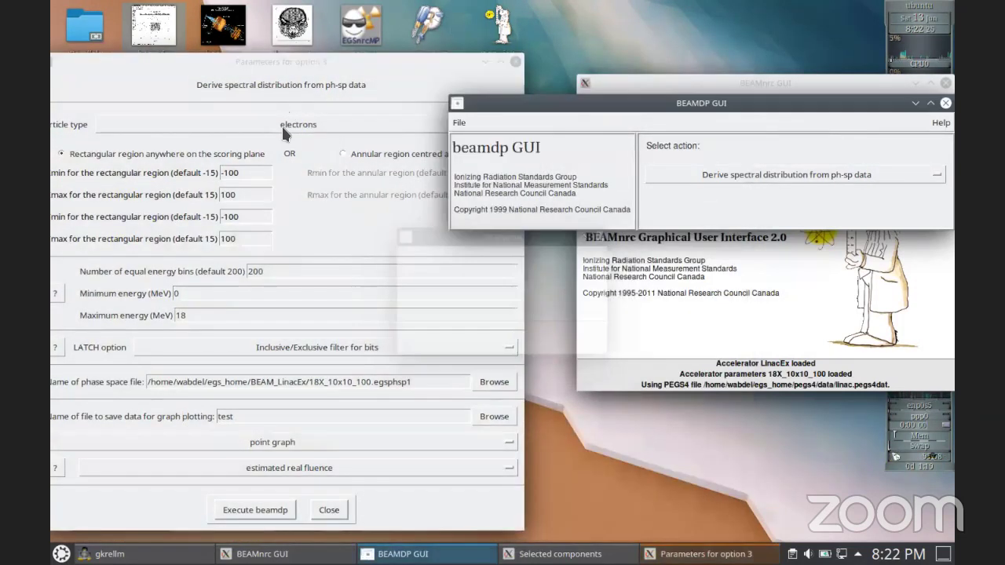
# Step: Set the particle type to photons and derive the spectral distribution with beamdp, overwriting the file test
pyautogui.click(274, 125)
pyautogui.click(145, 158)
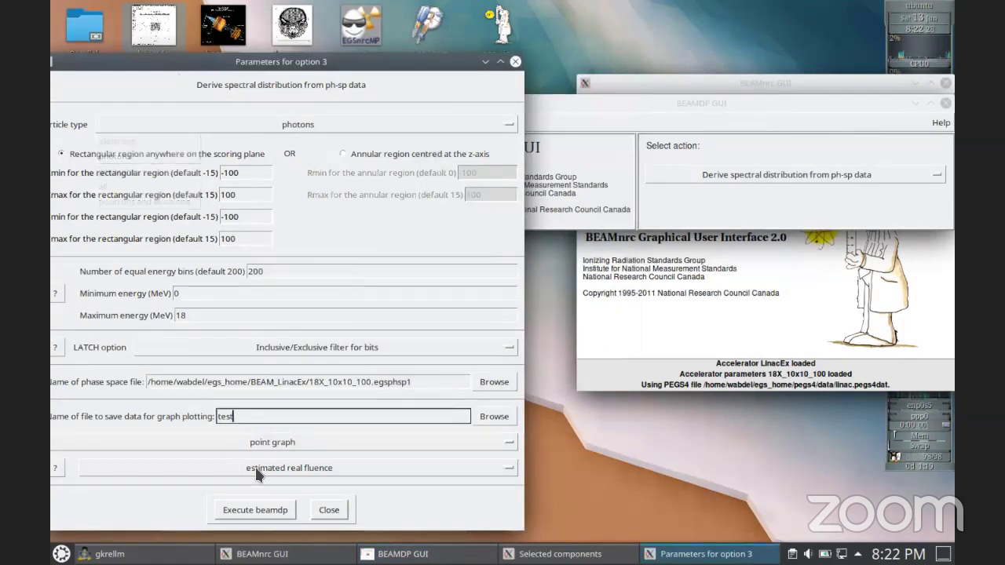
pyautogui.click(255, 509)
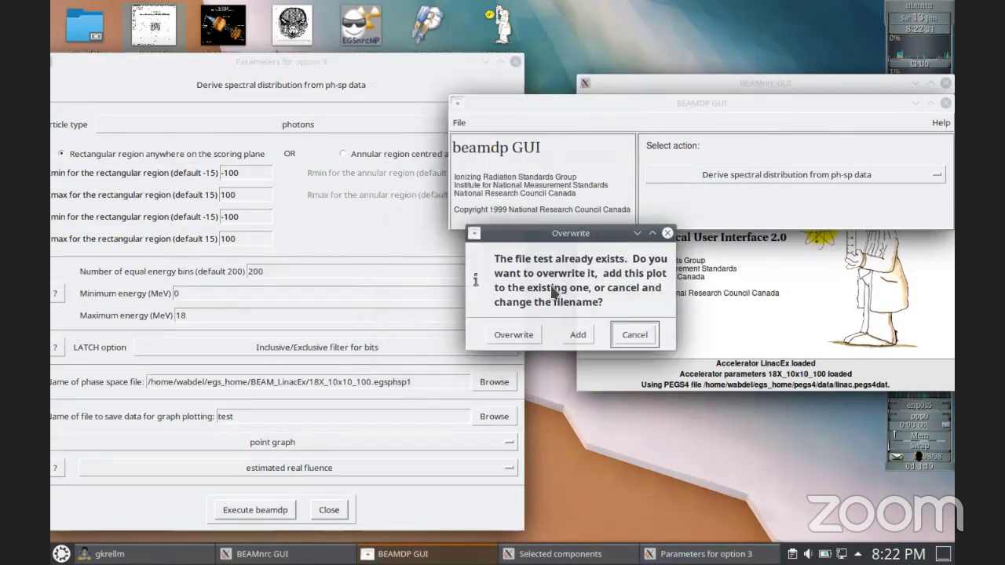
pyautogui.click(511, 334)
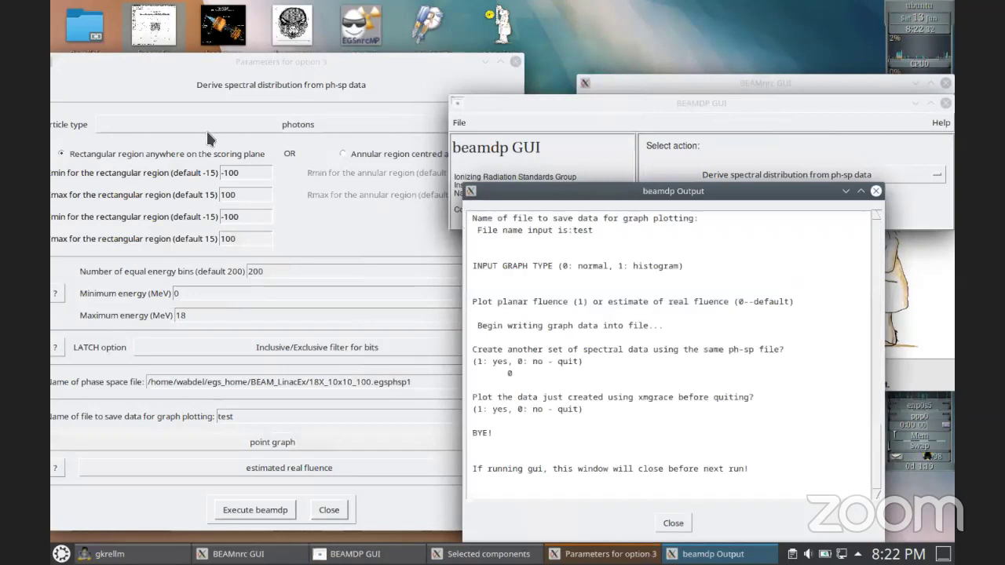
# Step: Enlarge the Grace plot to examine the whole filtered photon fluence spectrum, and close the plot and the beamdp output
pyautogui.moveTo(233, 288); pyautogui.dragTo(788, 486)
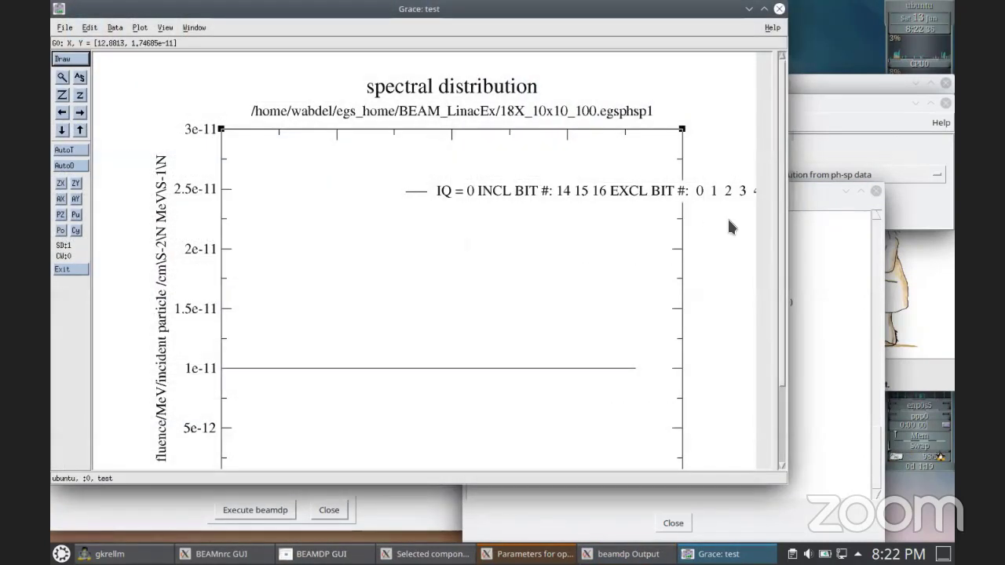
pyautogui.moveTo(779, 221); pyautogui.dragTo(780, 246)
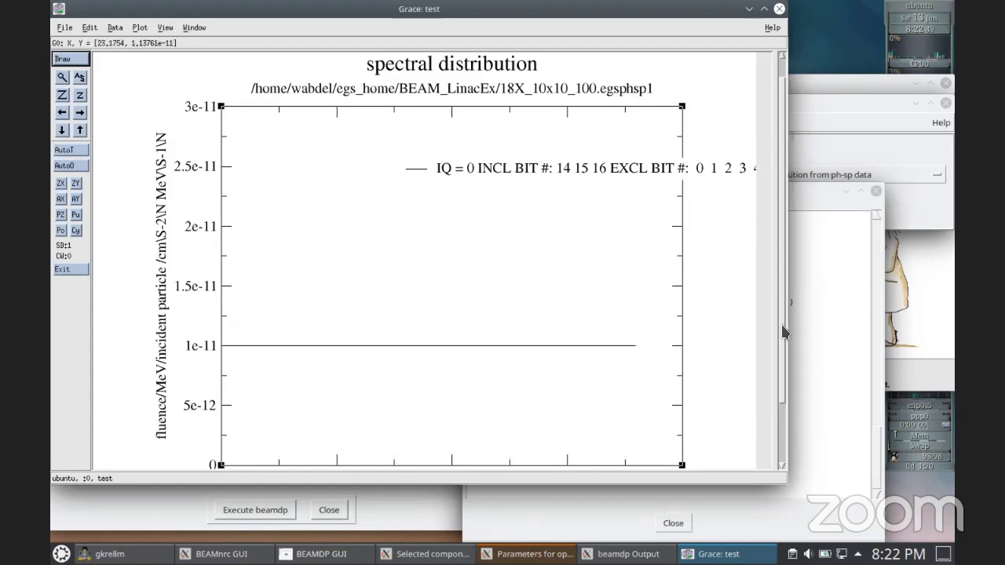
pyautogui.moveTo(782, 324); pyautogui.dragTo(782, 400)
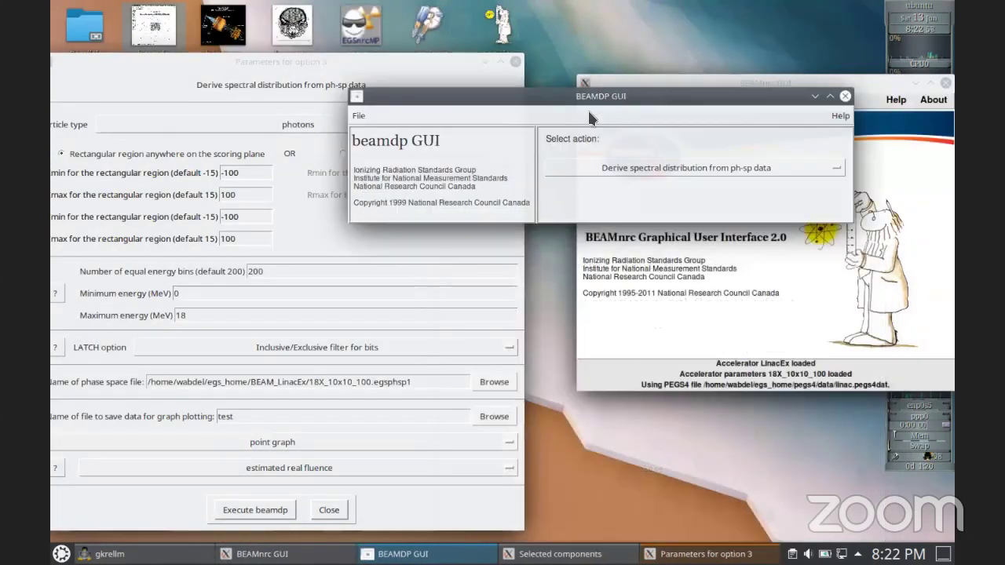
# Step: Review the LATCH bits associated with the two paired bars of the JAWS component EJAWS, and close its dialogs
pyautogui.click(702, 79)
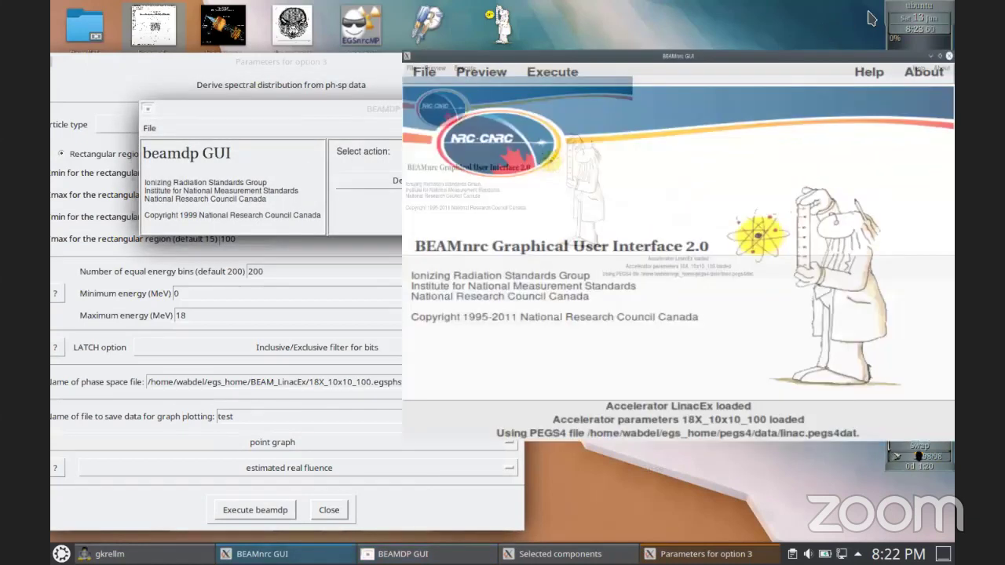
pyautogui.click(942, 73)
pyautogui.click(931, 9)
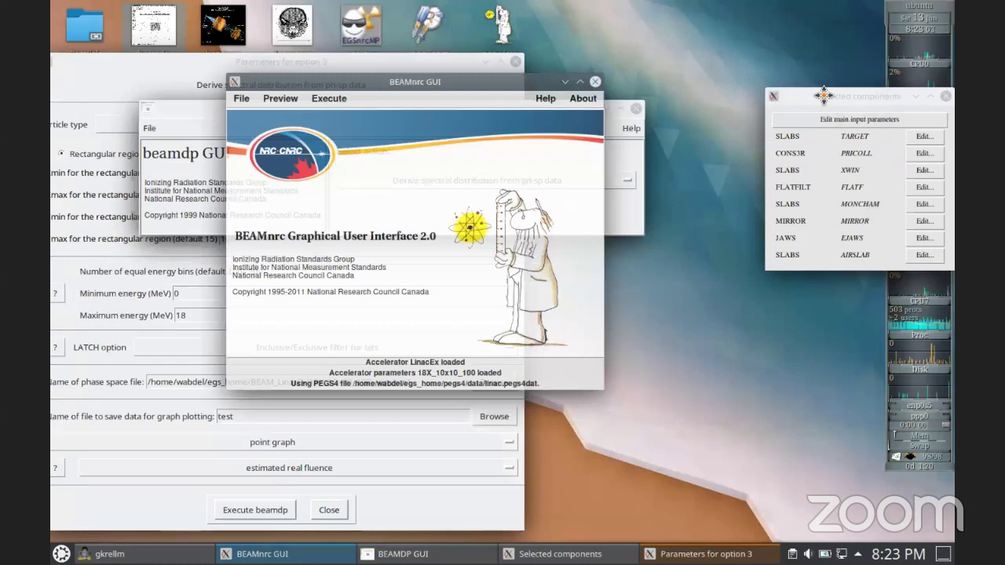
pyautogui.moveTo(823, 95); pyautogui.dragTo(491, 197)
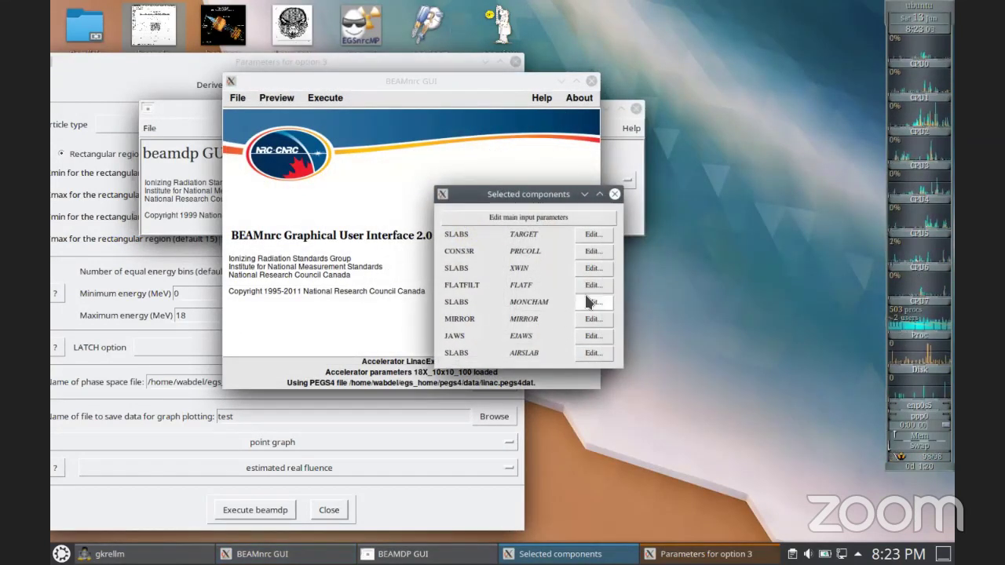
pyautogui.click(594, 336)
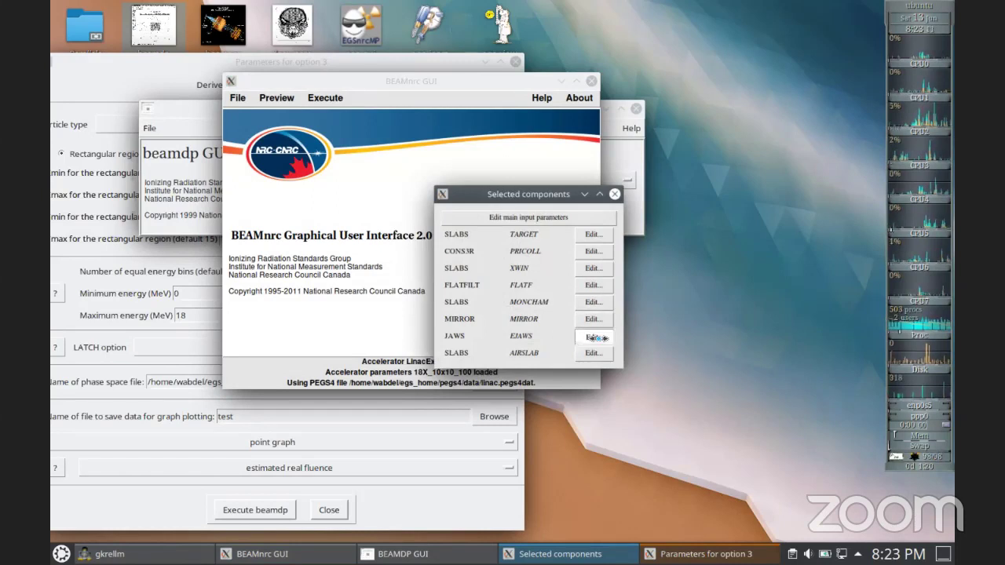
pyautogui.moveTo(765, 285); pyautogui.dragTo(588, 146)
pyautogui.click(695, 254)
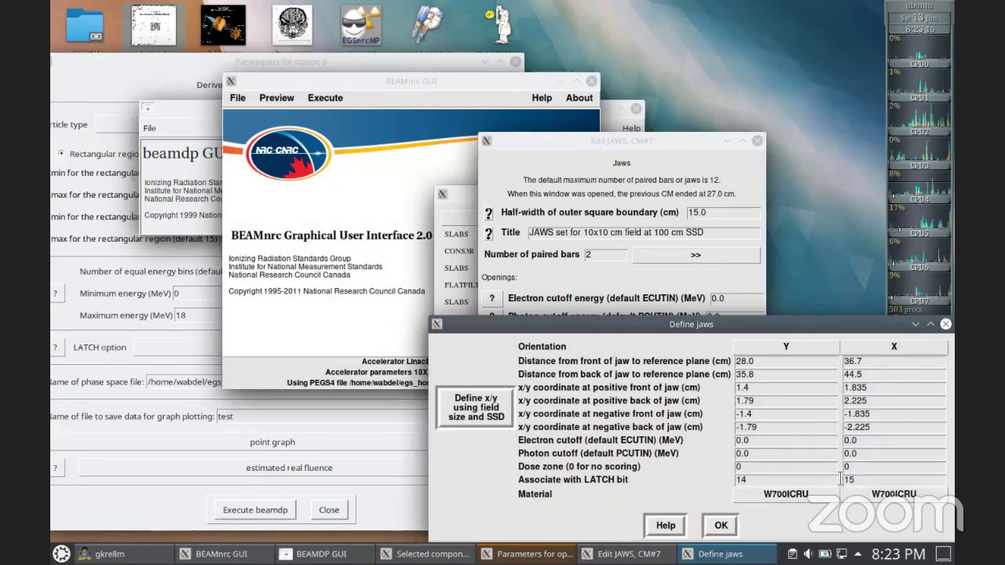
pyautogui.click(721, 526)
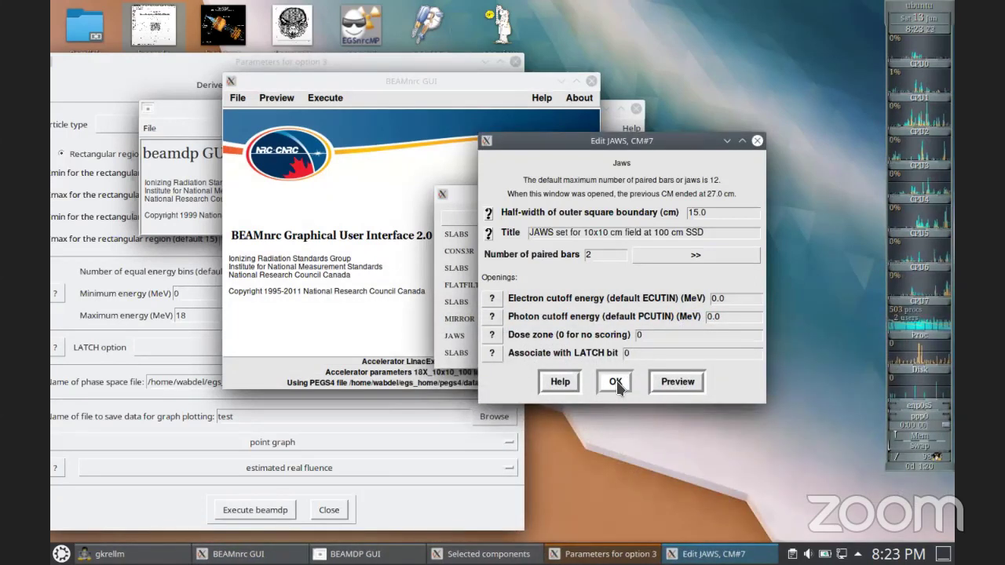
pyautogui.click(616, 381)
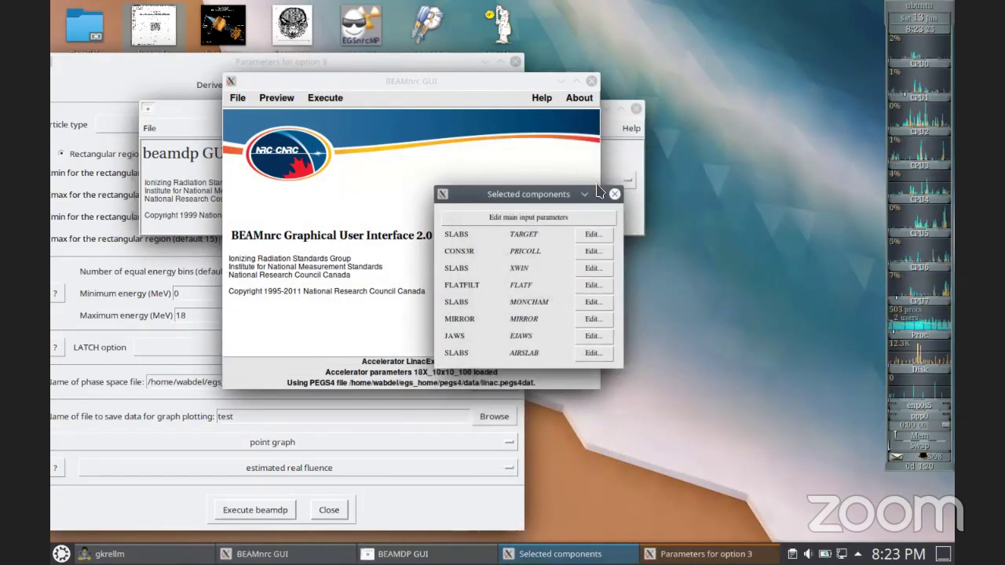
pyautogui.click(615, 196)
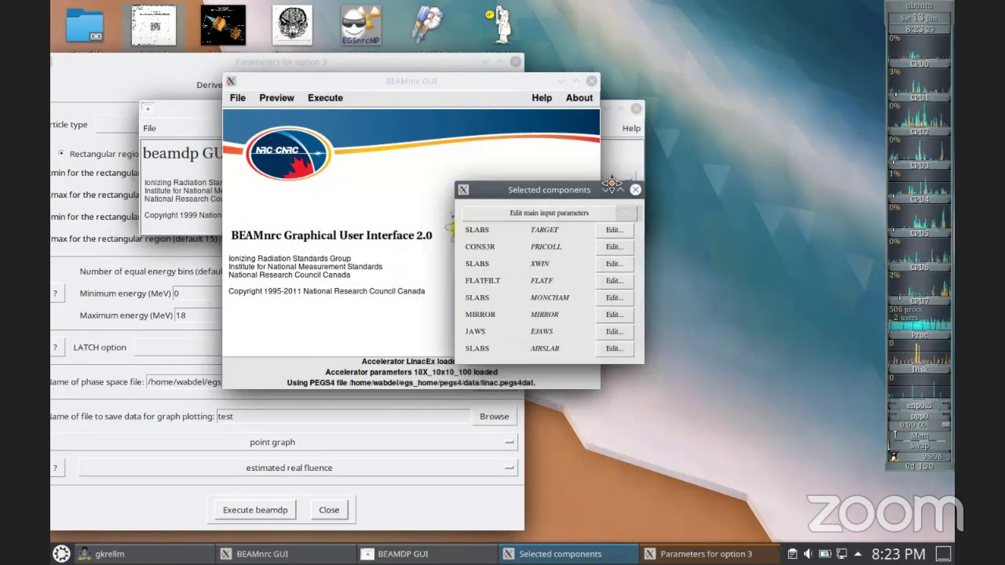
# Step: Close beamdp with its parameters and the BEAMnrc session with its selected components
pyautogui.click(187, 108)
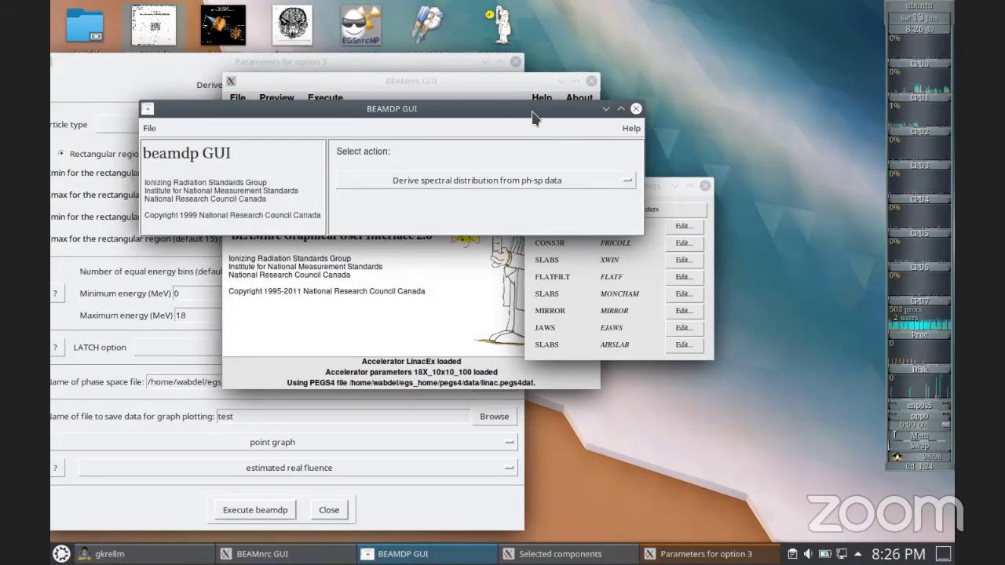
pyautogui.moveTo(531, 115); pyautogui.dragTo(502, 147)
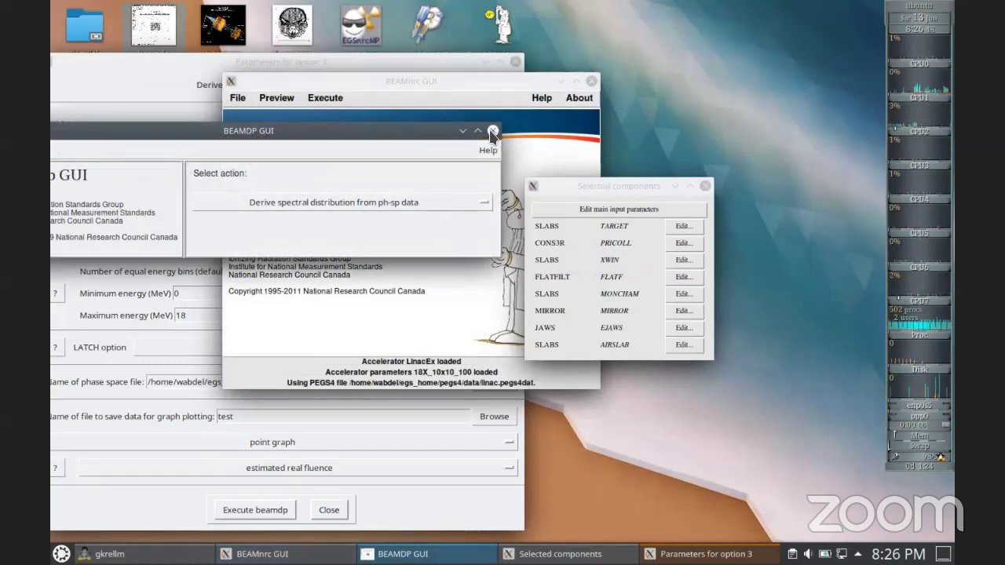
pyautogui.click(490, 131)
pyautogui.moveTo(578, 180); pyautogui.dragTo(437, 164)
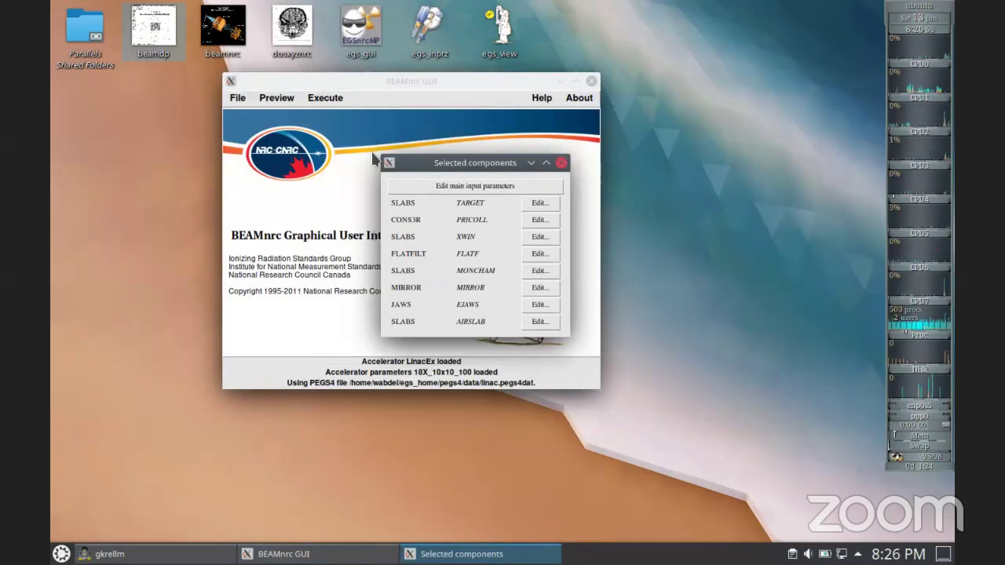
pyautogui.click(560, 163)
pyautogui.click(591, 81)
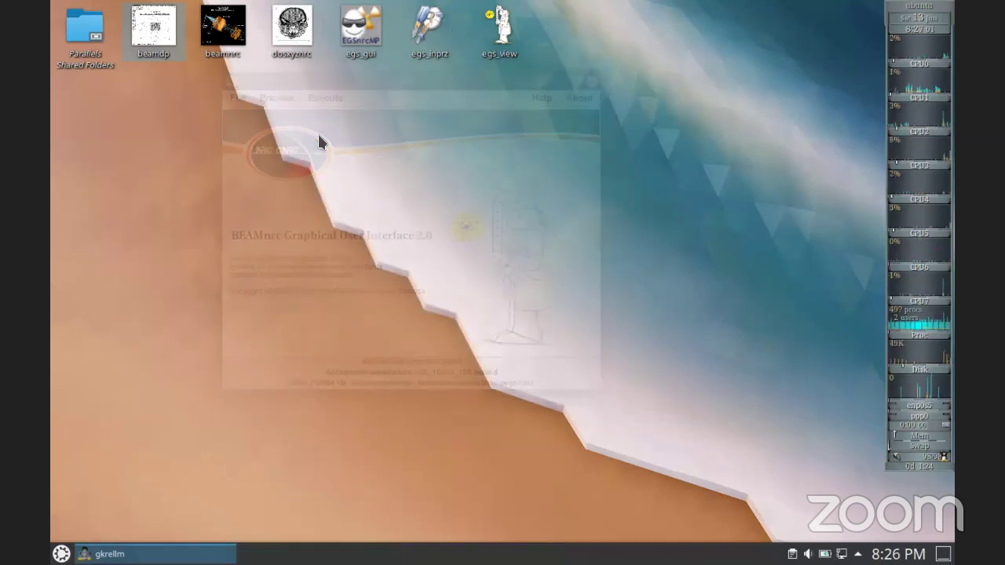
# Step: Start a new BEAMnrc session and load the existing accelerator EX10MeVe.module
pyautogui.doubleClick(224, 51)
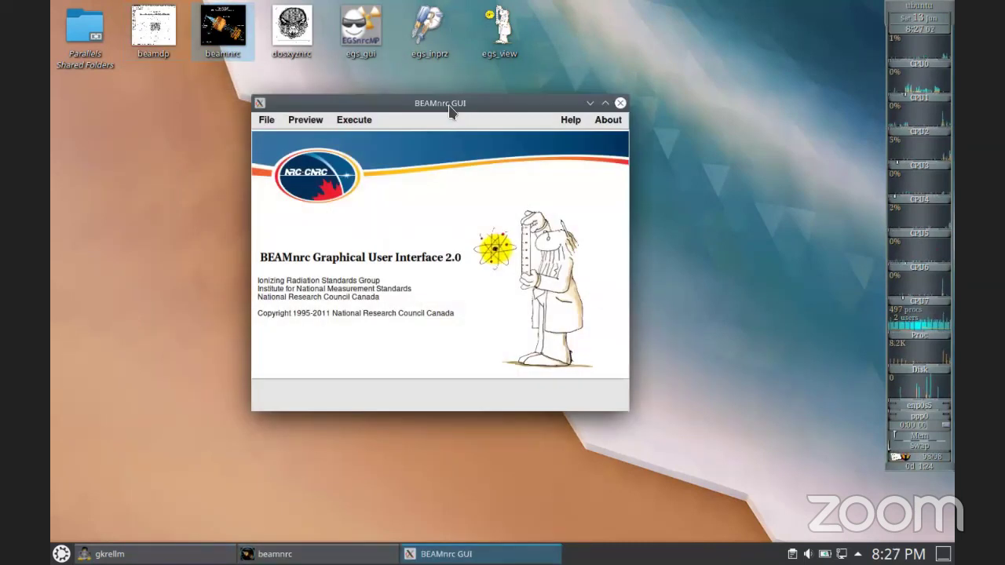
pyautogui.moveTo(343, 103); pyautogui.dragTo(236, 103)
pyautogui.click(161, 121)
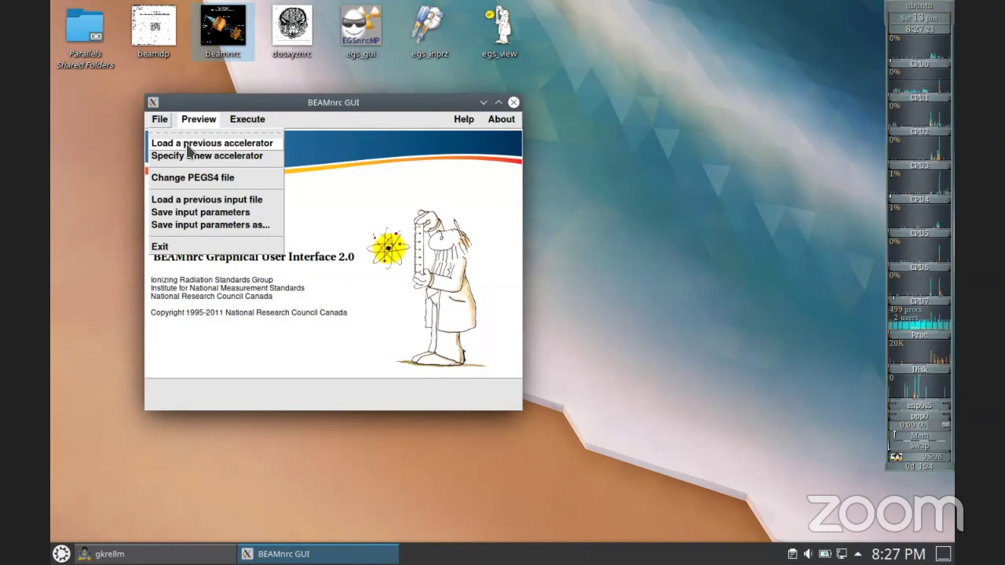
pyautogui.click(188, 145)
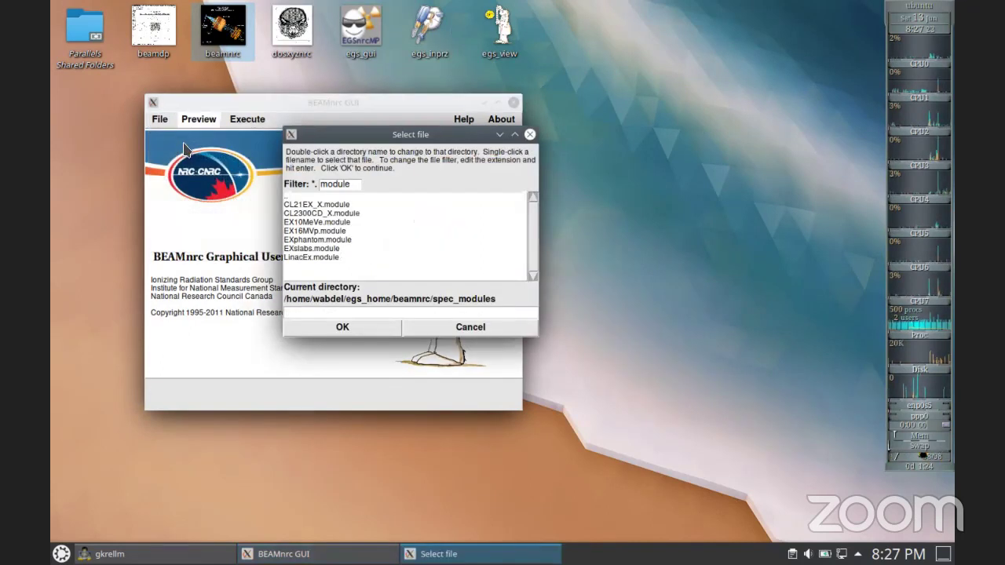
pyautogui.click(305, 223)
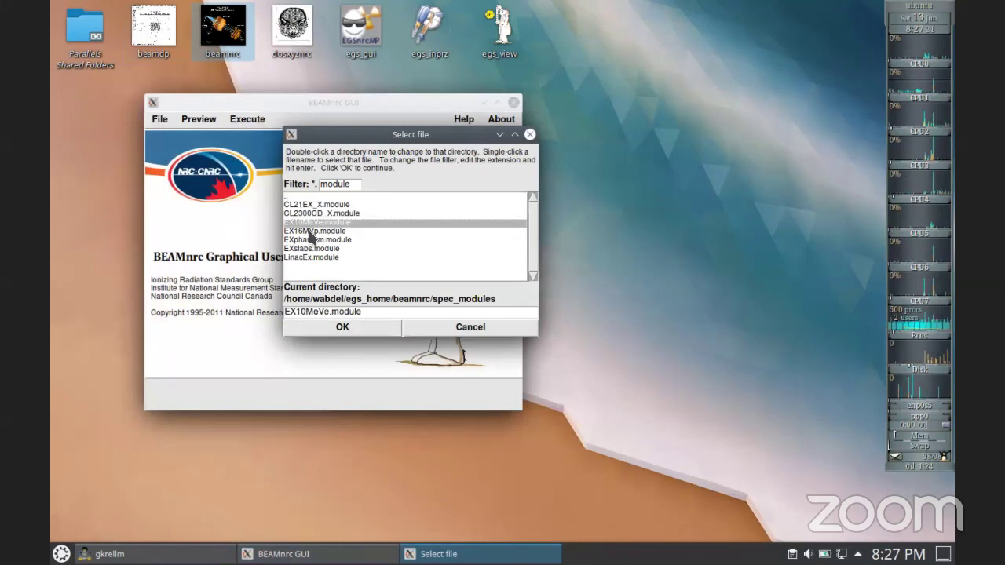
pyautogui.click(345, 327)
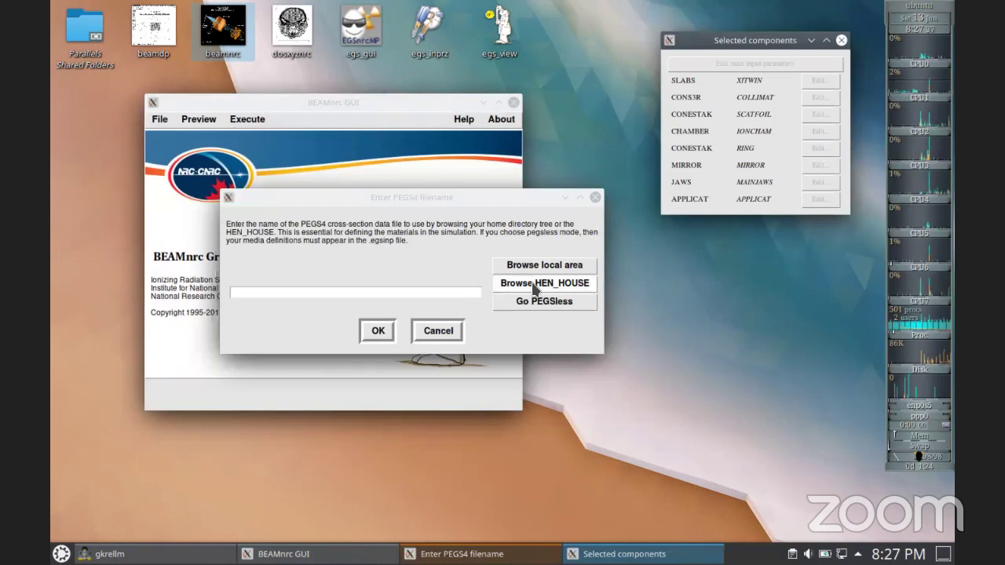
# Step: Assign the HEN_HOUSE cross-section file 521icru.pegs4dat as the accelerator's PEGS4 data
pyautogui.click(534, 284)
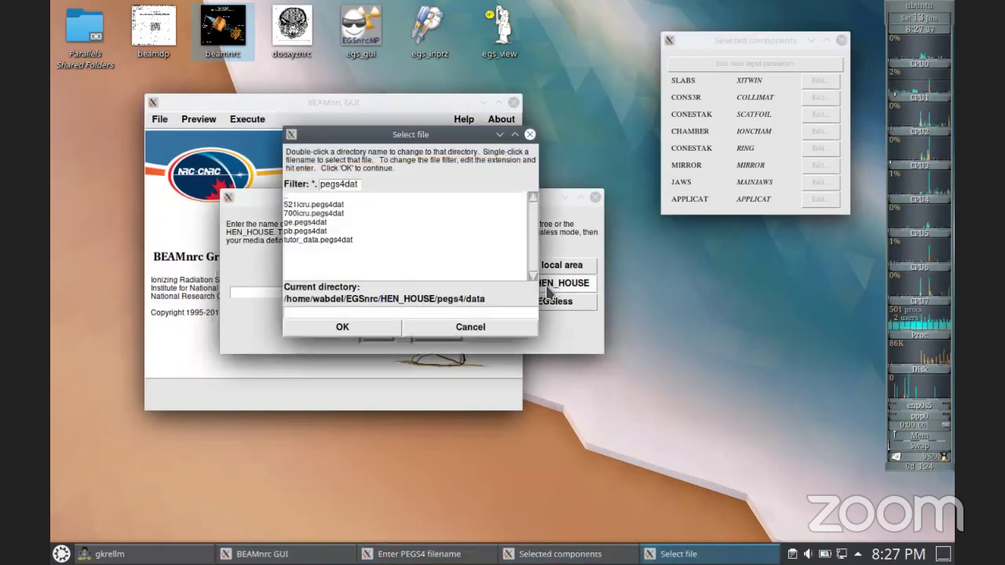
pyautogui.click(329, 214)
pyautogui.click(330, 204)
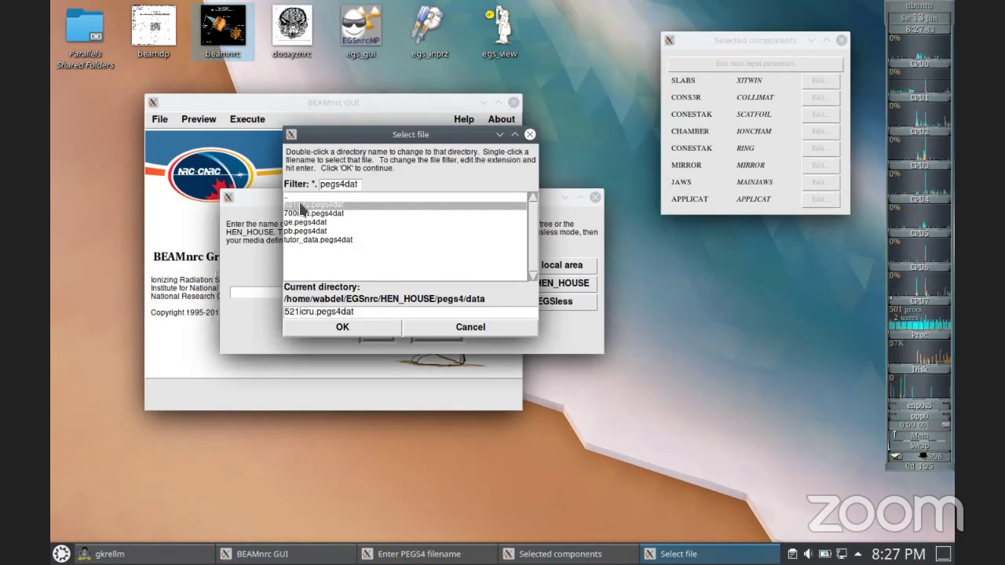
pyautogui.click(363, 329)
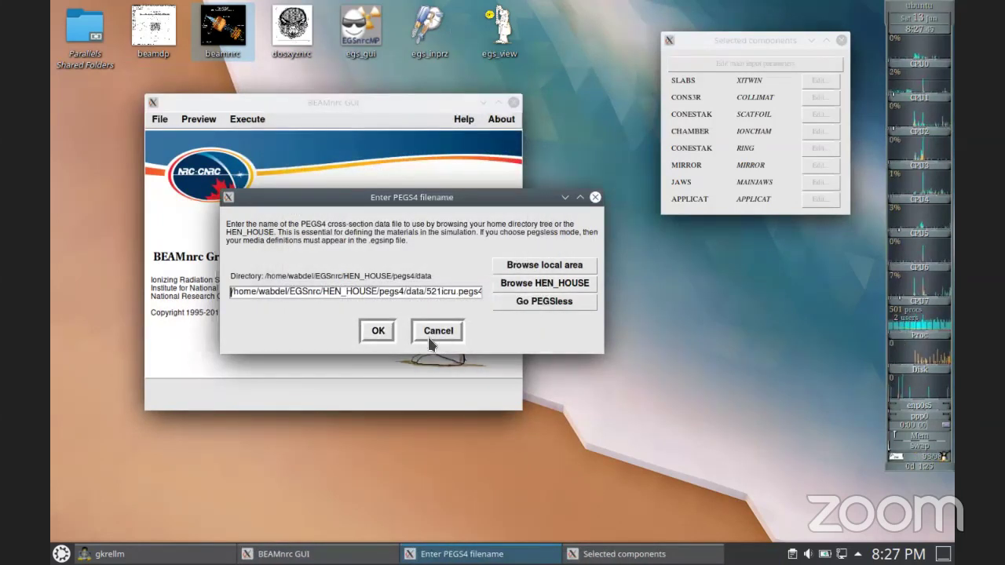
pyautogui.click(378, 331)
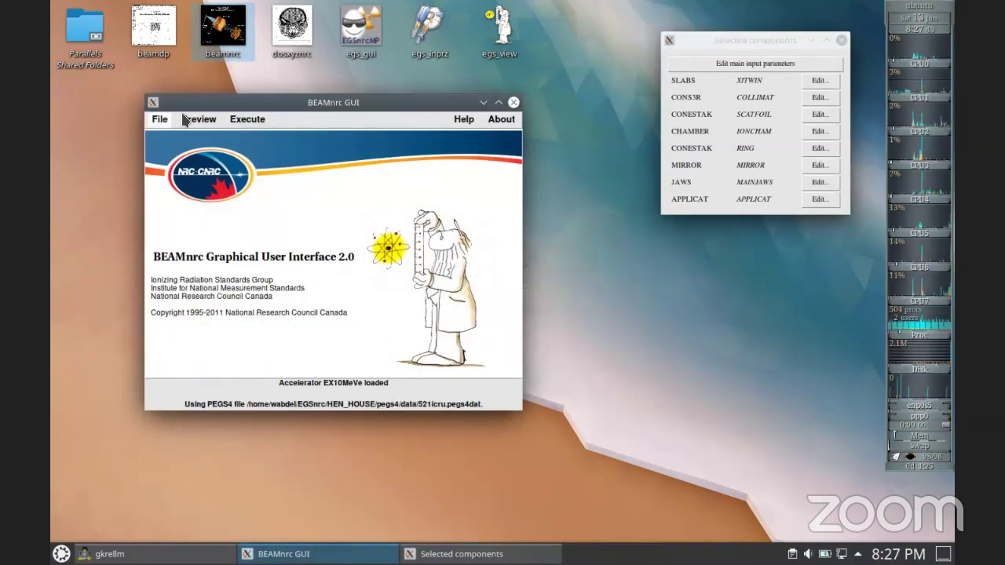
# Step: Build and compile the EX10MeVe accelerator with optimization on, accepting the rebuild of its sources
pyautogui.click(240, 126)
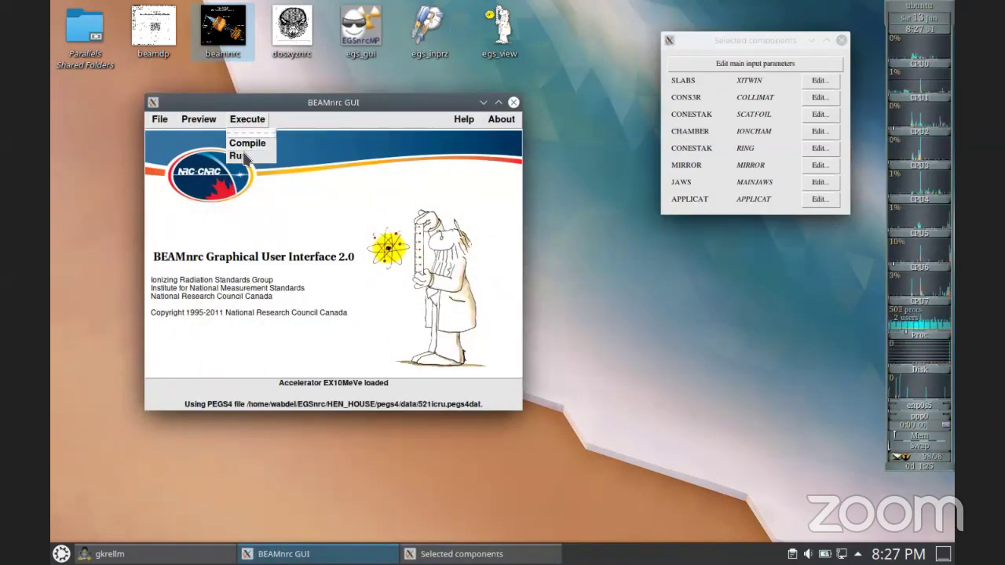
pyautogui.click(248, 143)
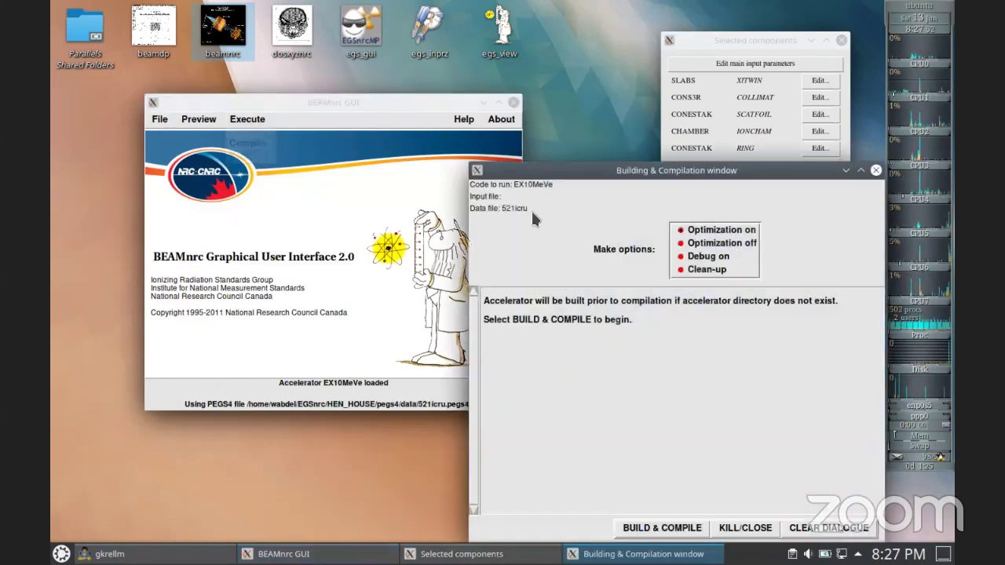
pyautogui.moveTo(552, 169); pyautogui.dragTo(246, 71)
pyautogui.click(343, 444)
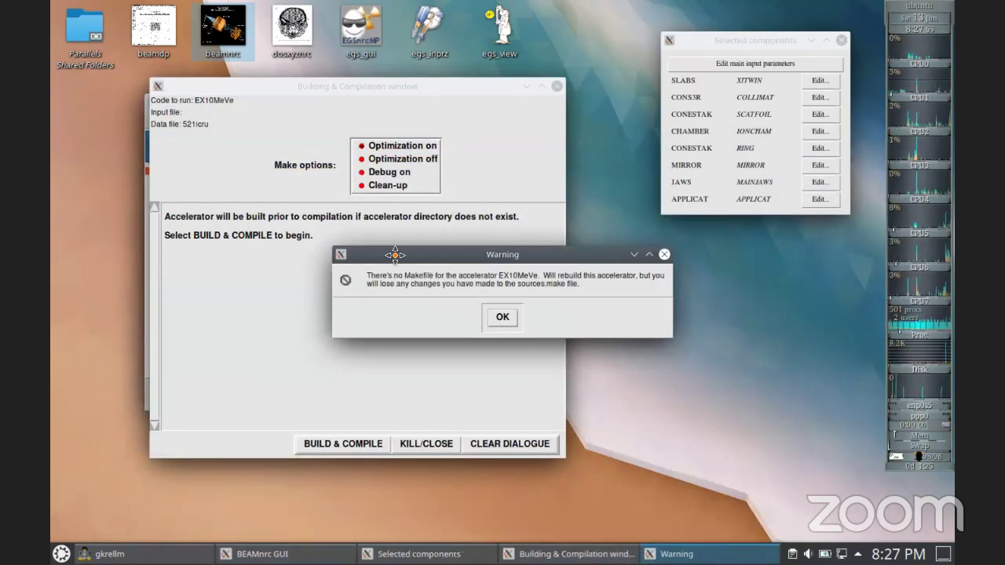
pyautogui.click(349, 311)
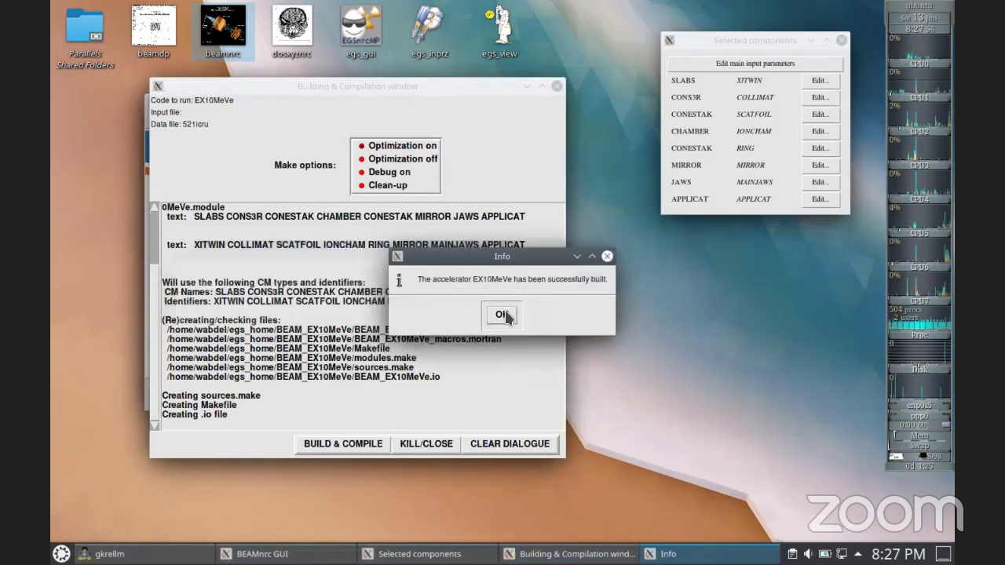
pyautogui.press('Return')
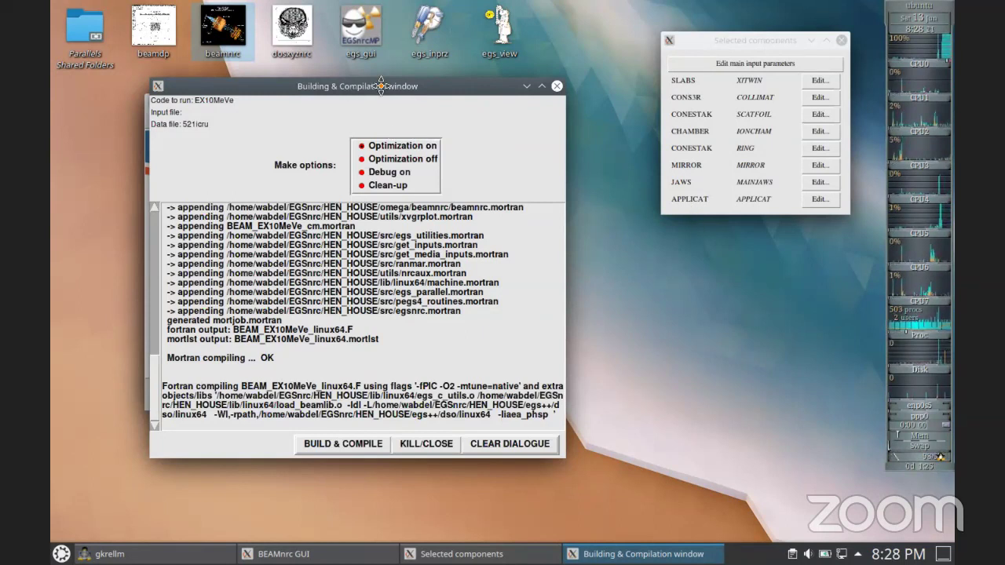
# Step: Dismiss the compilation notice, build and compile EX10MeVe again, and acknowledge the end of the run
pyautogui.moveTo(353, 93); pyautogui.dragTo(382, 91)
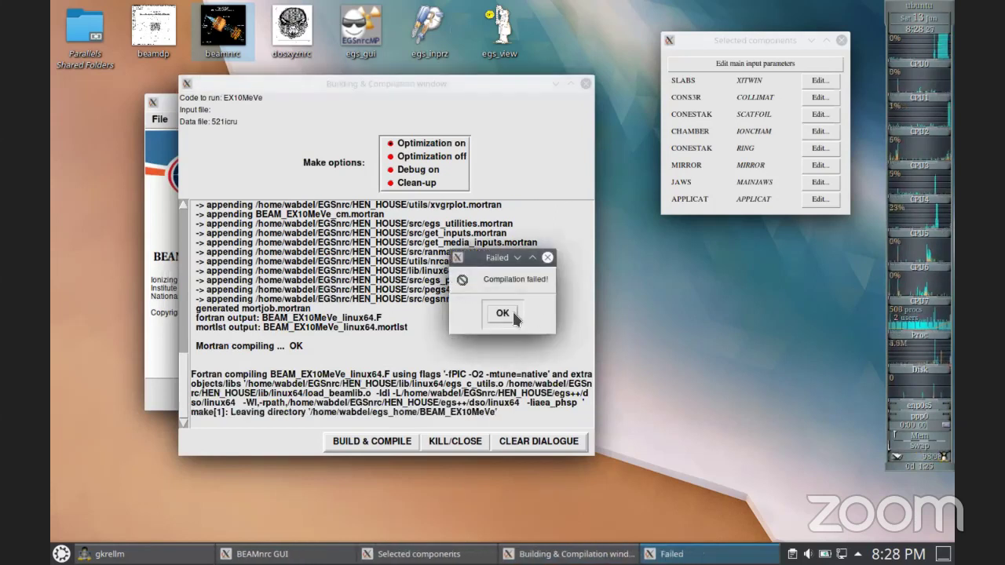
pyautogui.click(503, 313)
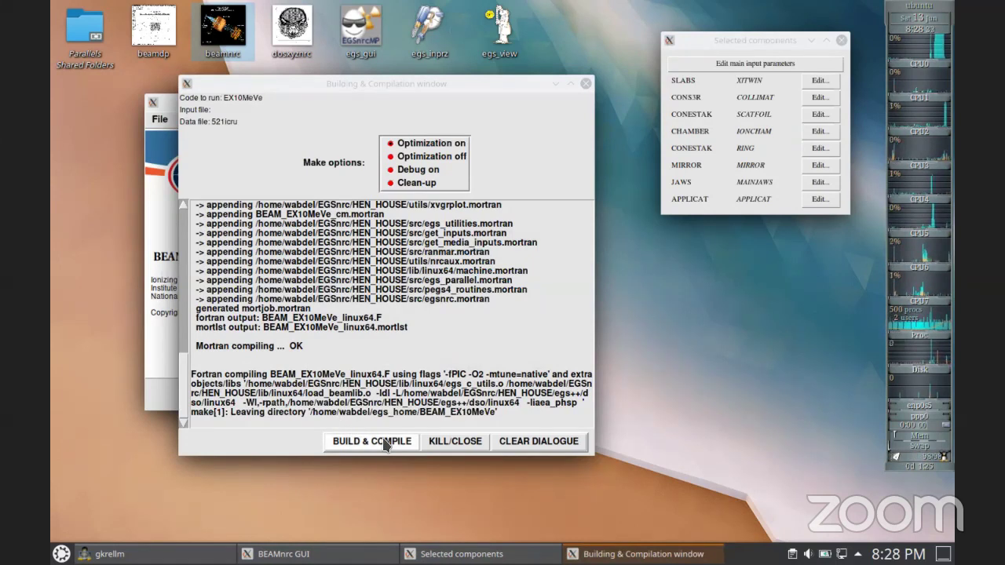
pyautogui.click(385, 445)
pyautogui.click(502, 315)
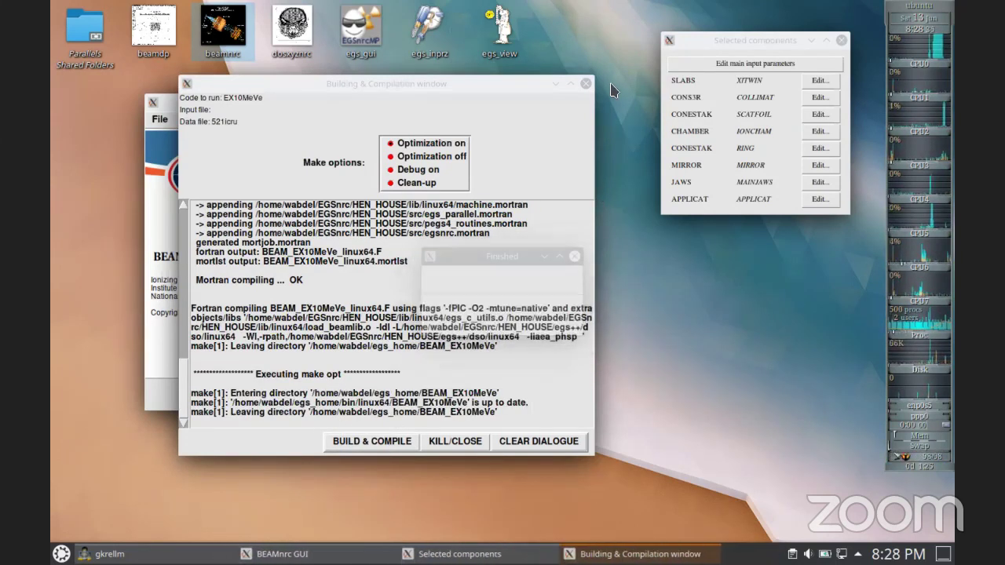
# Step: Close the compilation window and load the previous input file EX10MeVe.egsinp from the BEAM_EX10MeVe directory
pyautogui.click(586, 84)
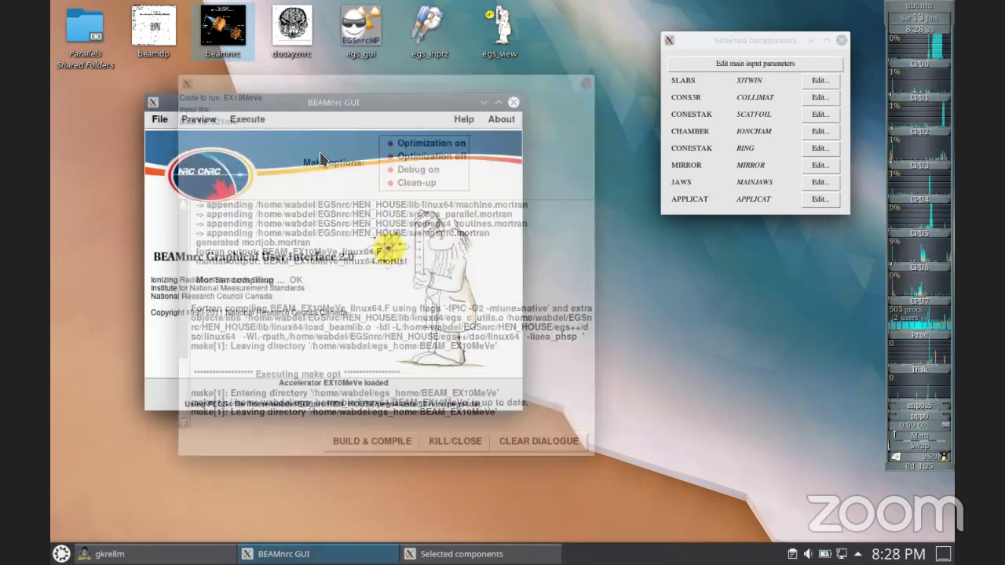
pyautogui.click(161, 119)
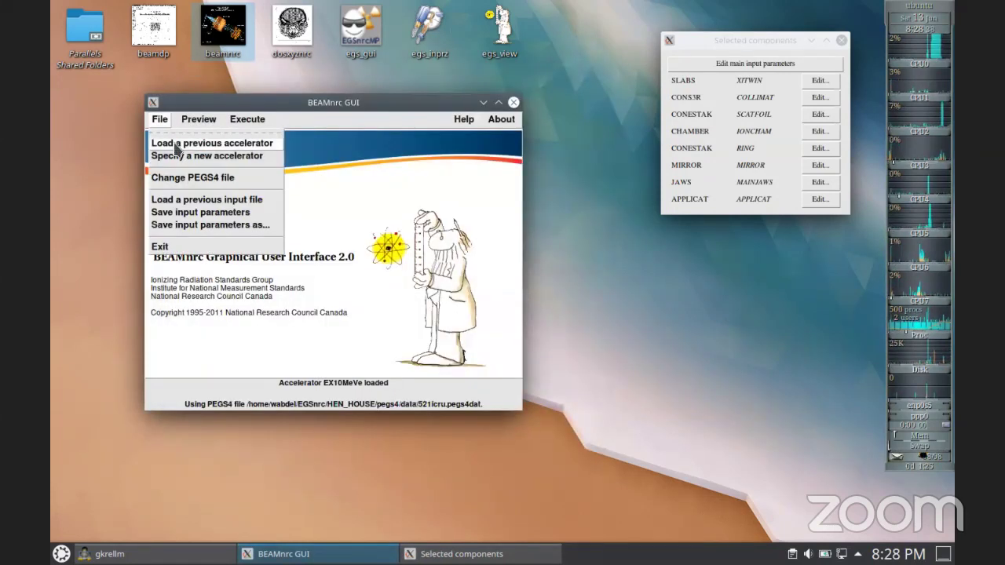
pyautogui.click(189, 200)
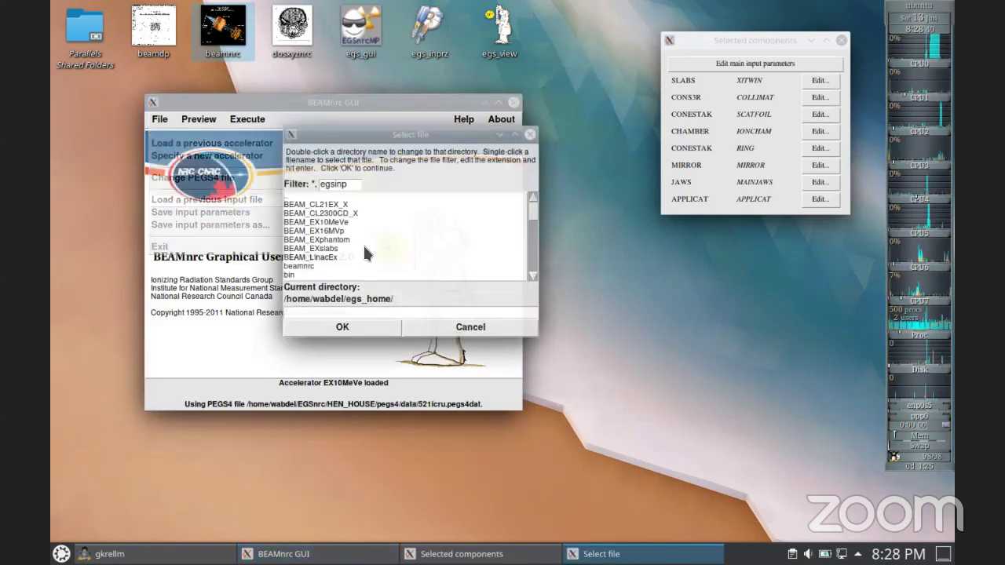
pyautogui.doubleClick(324, 223)
pyautogui.click(325, 205)
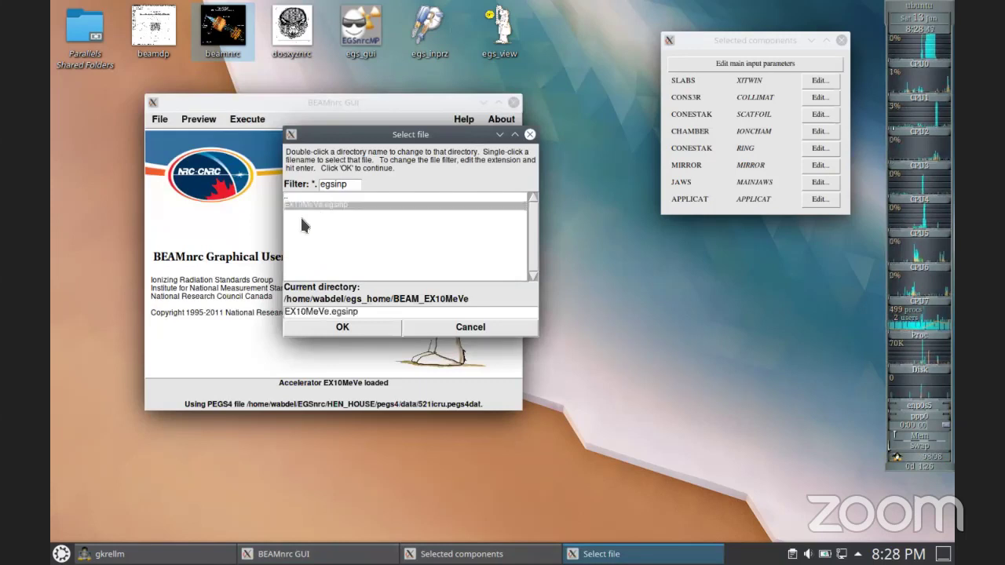
pyautogui.click(342, 326)
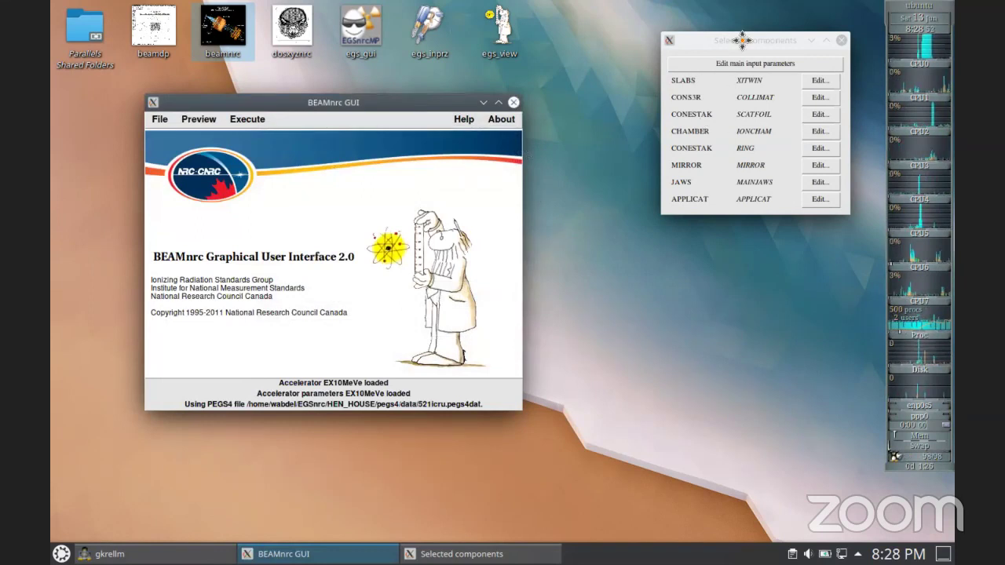
# Step: Preview the EX10MeVe accelerator geometry in the xz view, inspect it down to z = 100 cm, and close the preview
pyautogui.moveTo(740, 40); pyautogui.dragTo(658, 97)
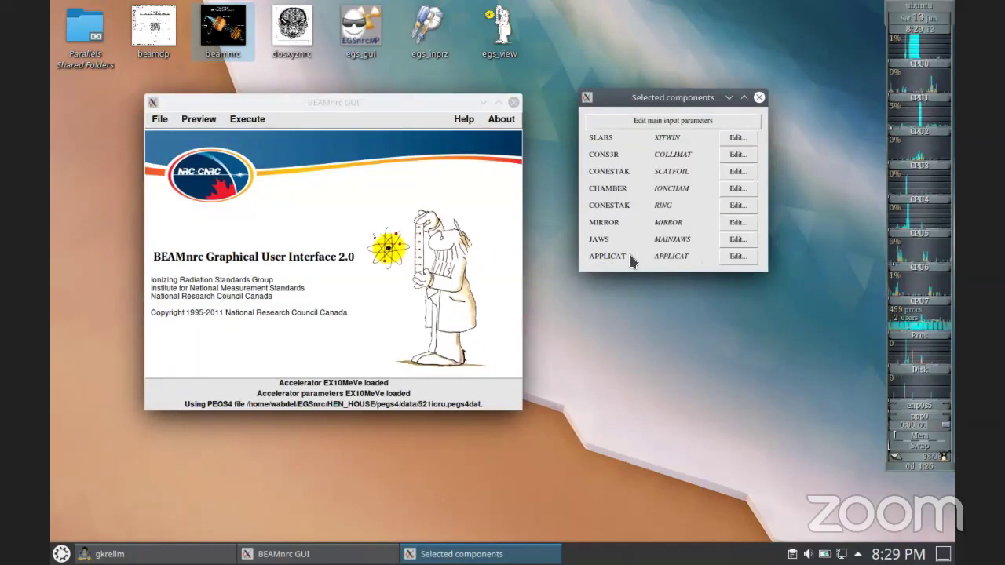
pyautogui.click(199, 119)
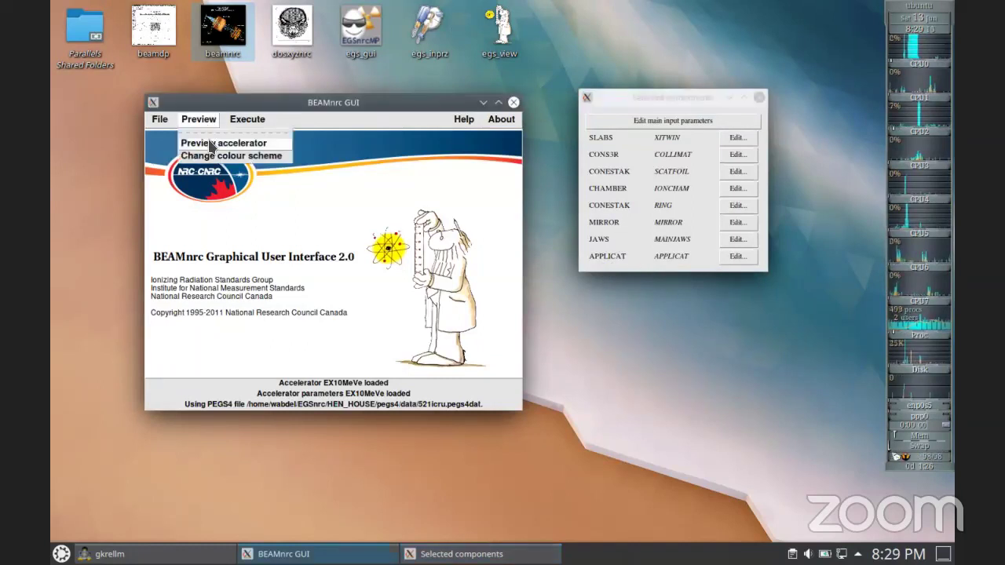
pyautogui.click(210, 144)
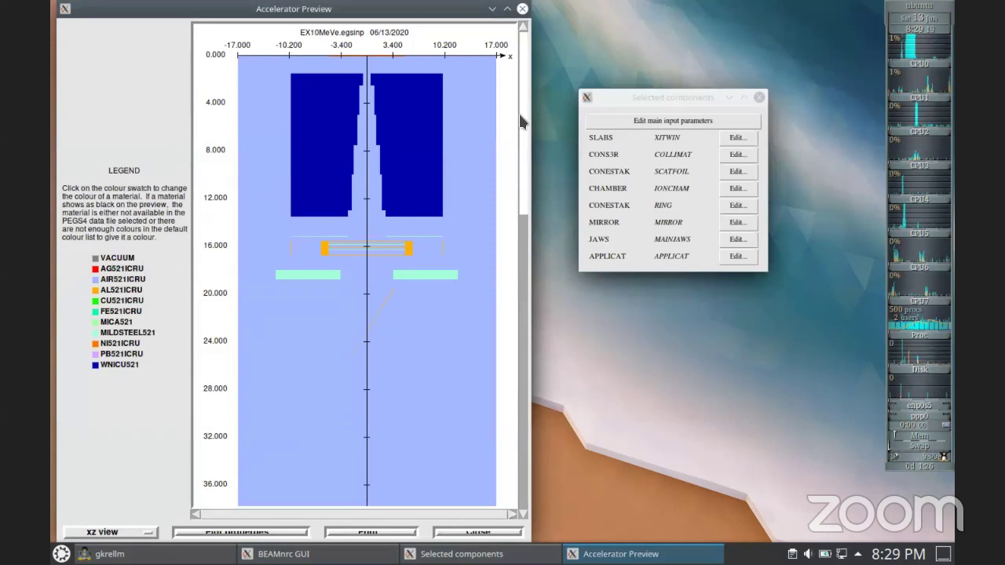
pyautogui.moveTo(517, 137); pyautogui.dragTo(516, 173)
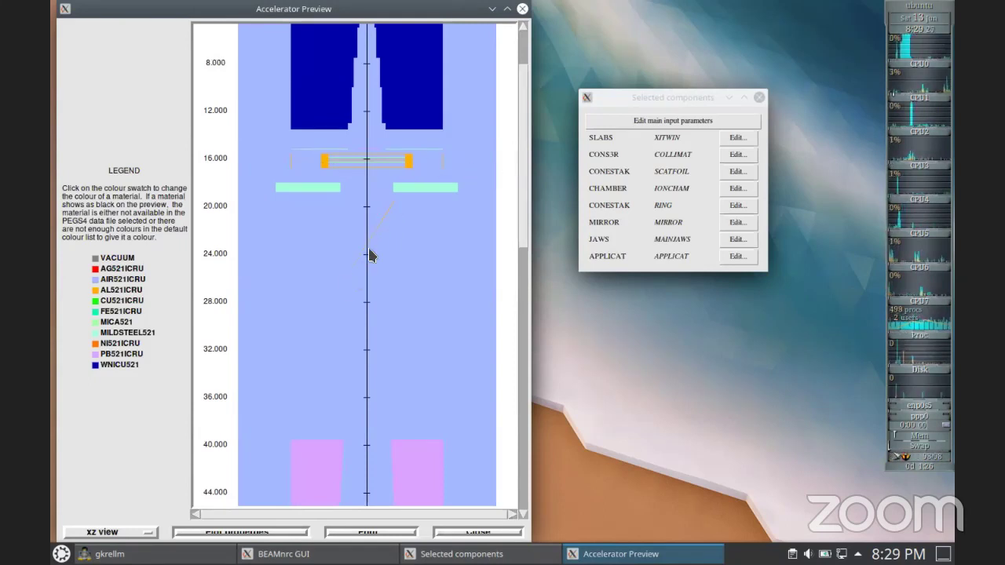
pyautogui.moveTo(516, 198); pyautogui.dragTo(514, 272)
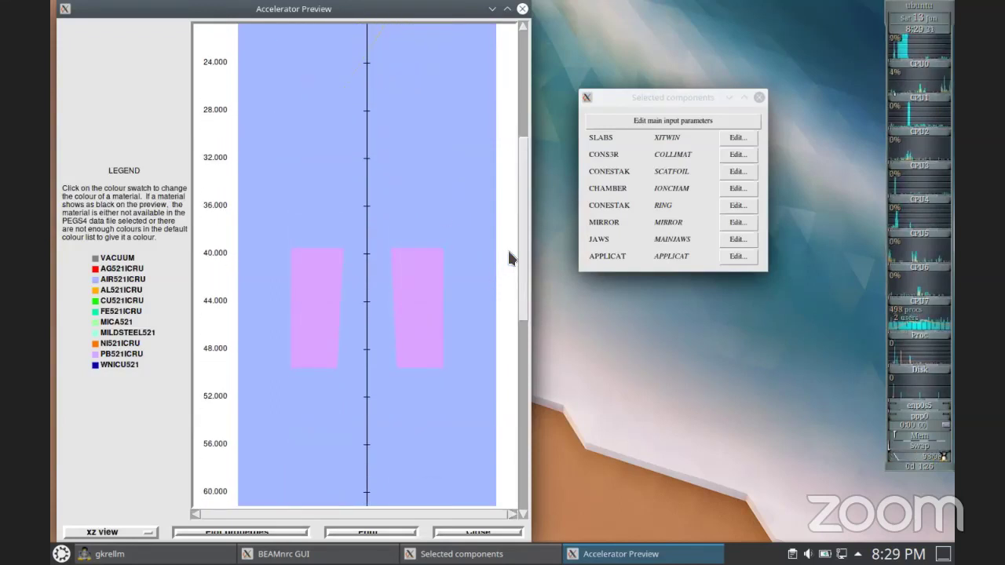
pyautogui.scroll(-10, 510, 345)
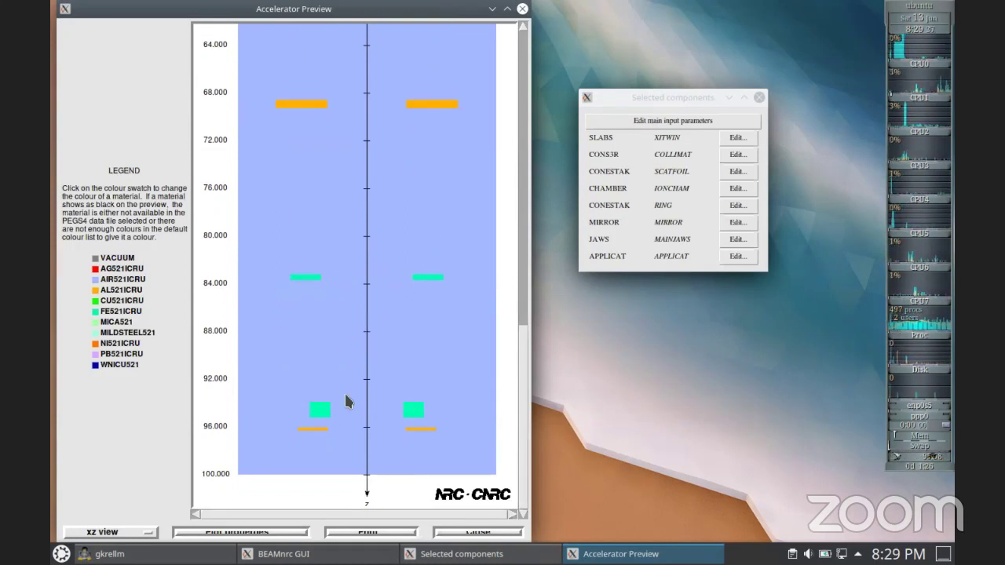
pyautogui.click(476, 533)
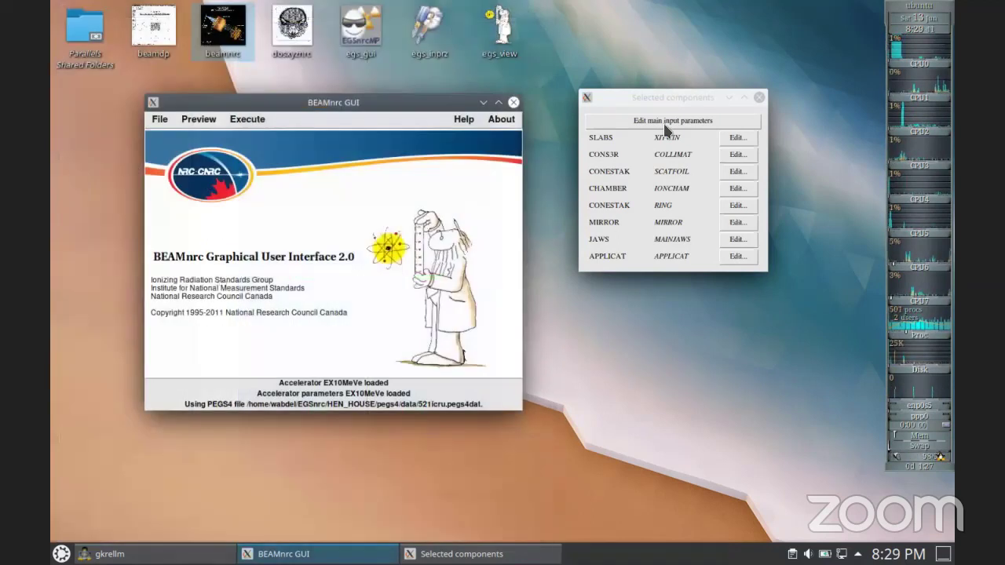
# Step: Review the main input parameters and the beam options of source 0 - Parallel beam from the front, then accept them
pyautogui.click(666, 126)
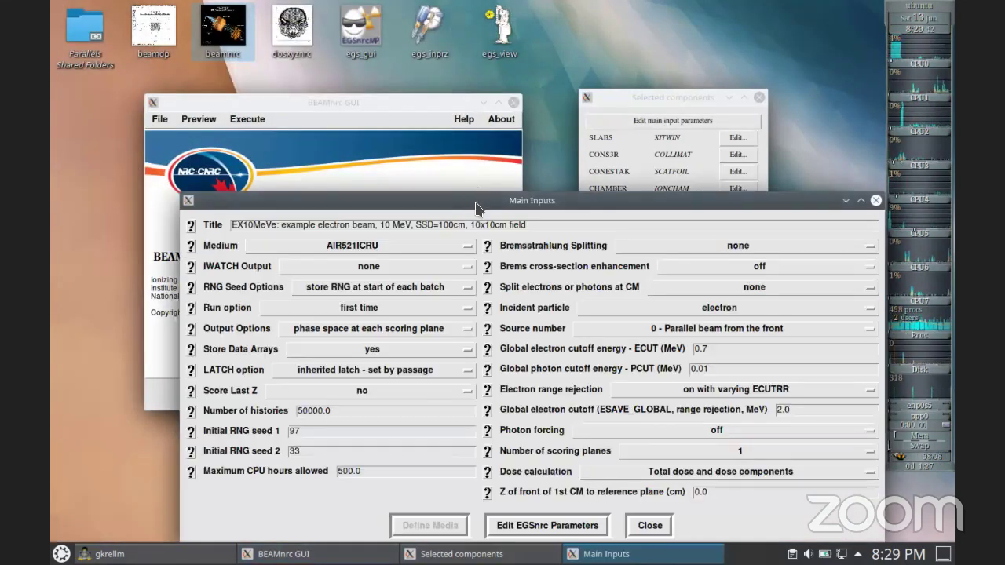
pyautogui.moveTo(416, 198); pyautogui.dragTo(348, 67)
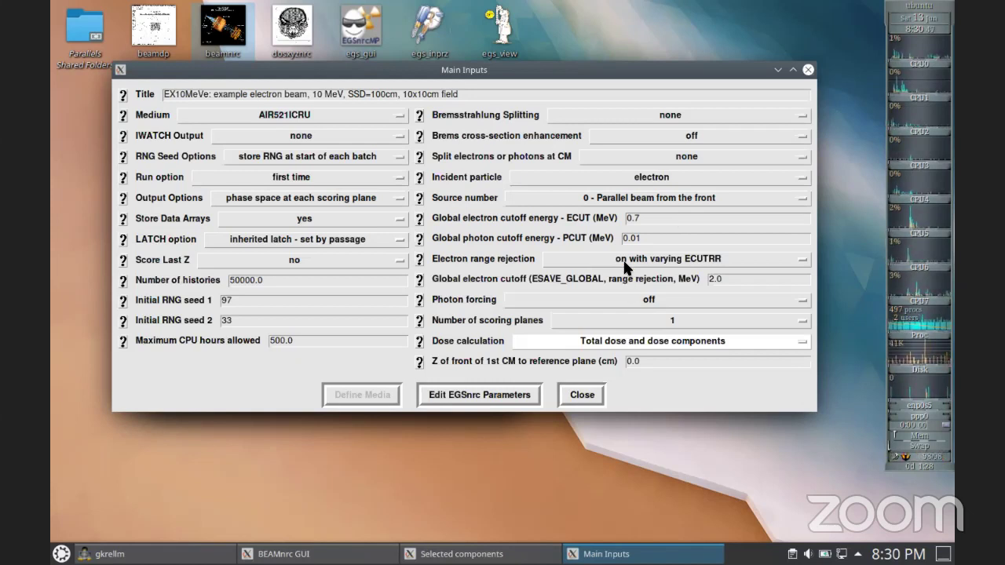
pyautogui.click(625, 201)
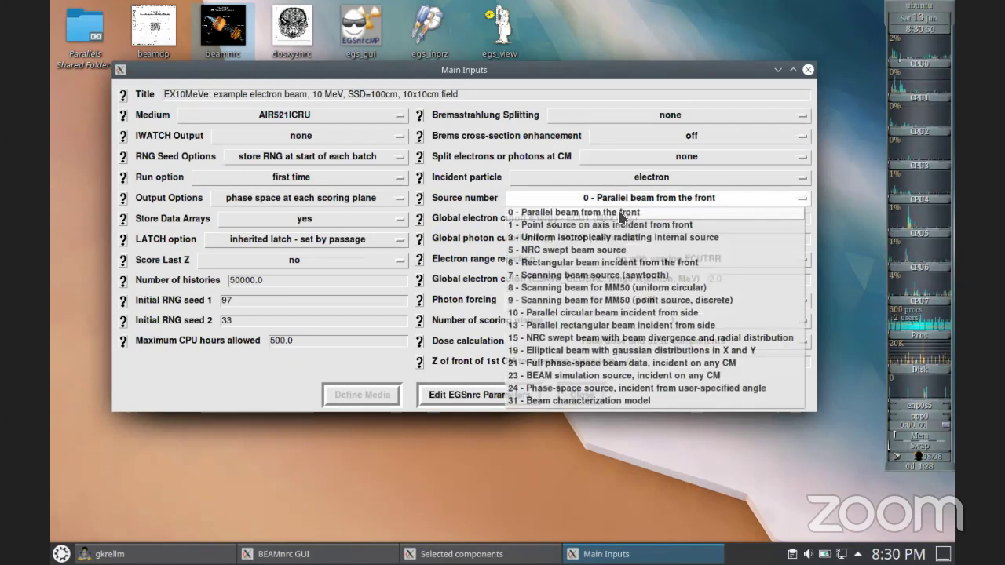
pyautogui.click(620, 216)
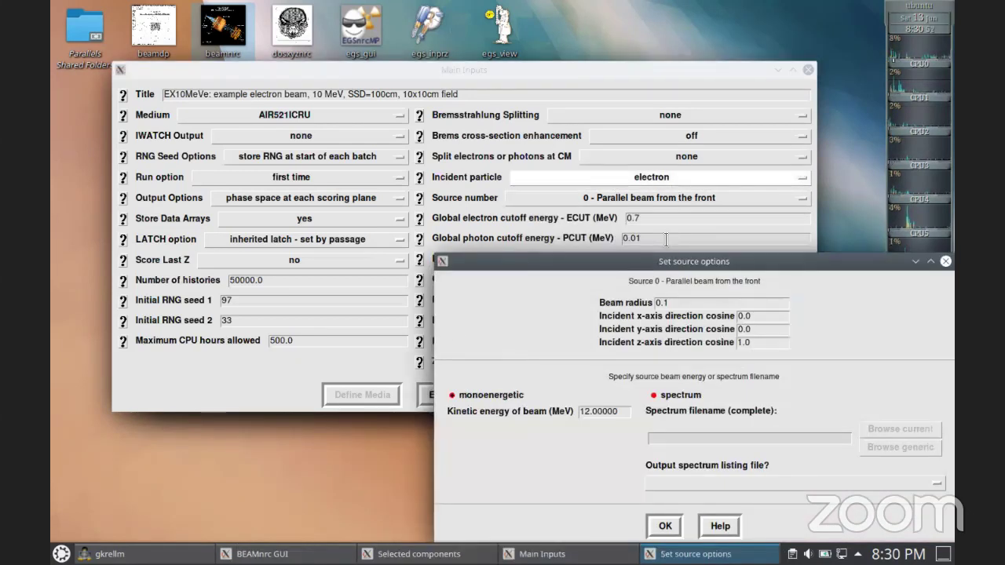
pyautogui.moveTo(661, 259); pyautogui.dragTo(552, 117)
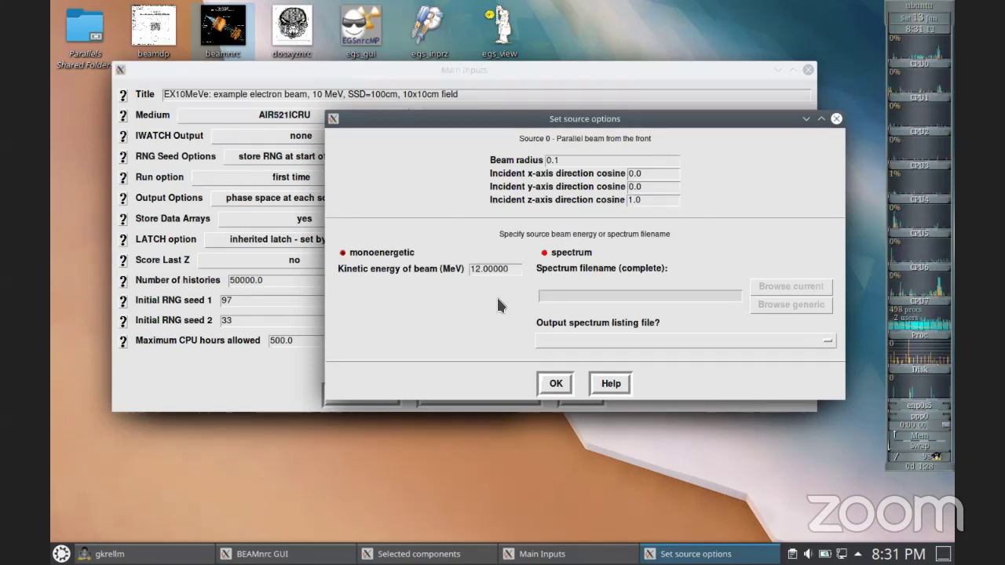
pyautogui.click(552, 380)
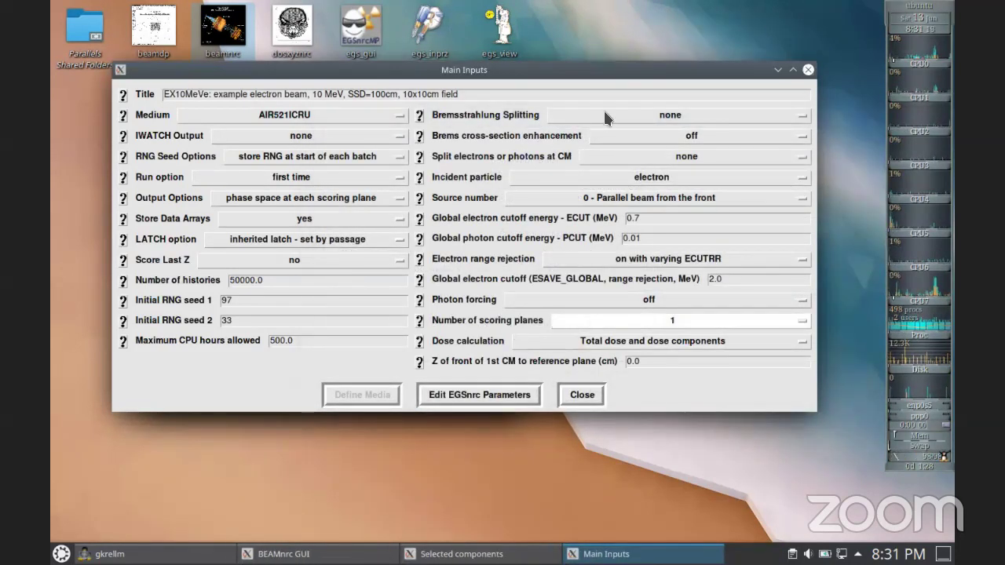
# Step: Inspect the scoring options for one scoring plane, then close them and the main inputs
pyautogui.moveTo(679, 71); pyautogui.dragTo(667, 102)
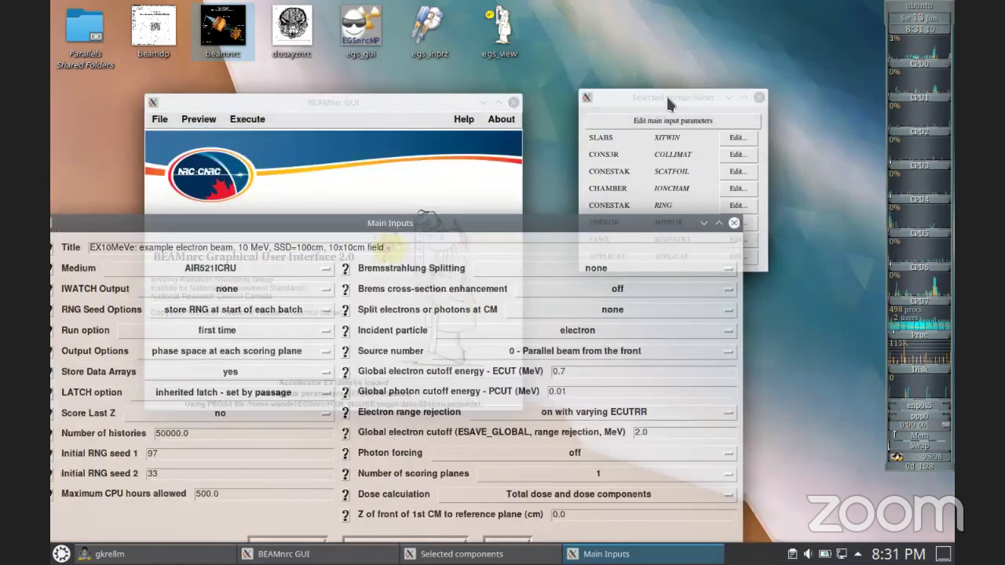
pyautogui.click(617, 137)
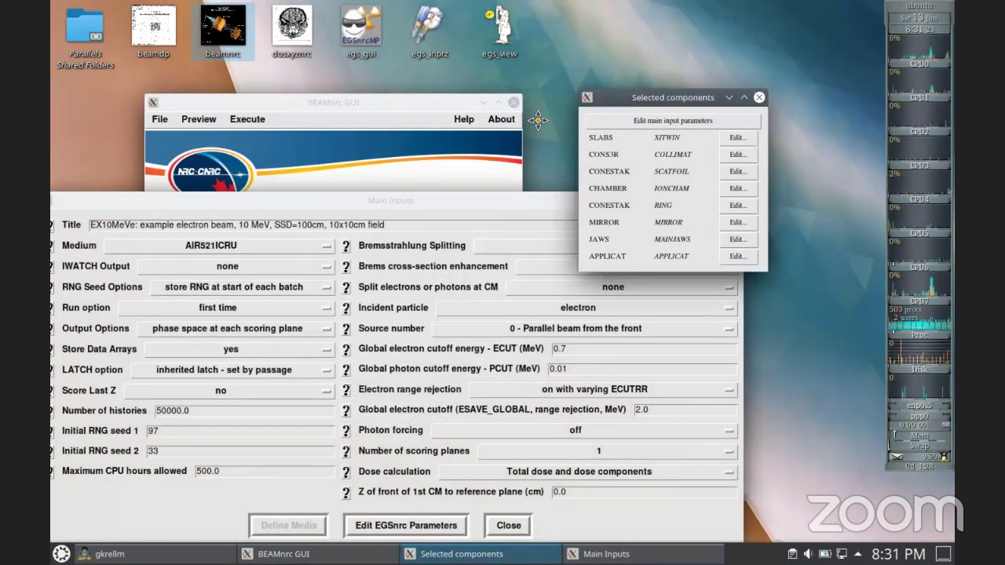
pyautogui.click(604, 316)
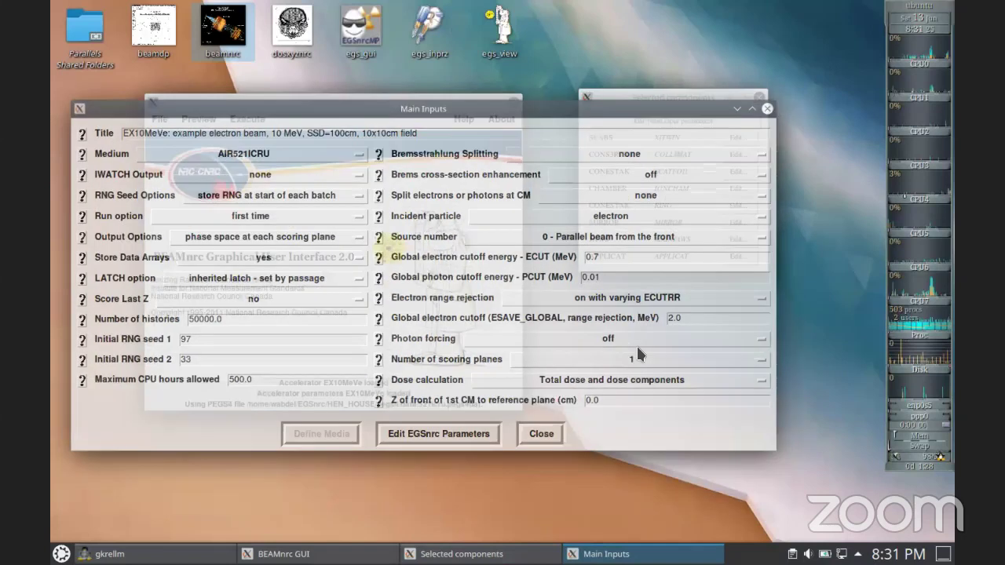
pyautogui.click(636, 344)
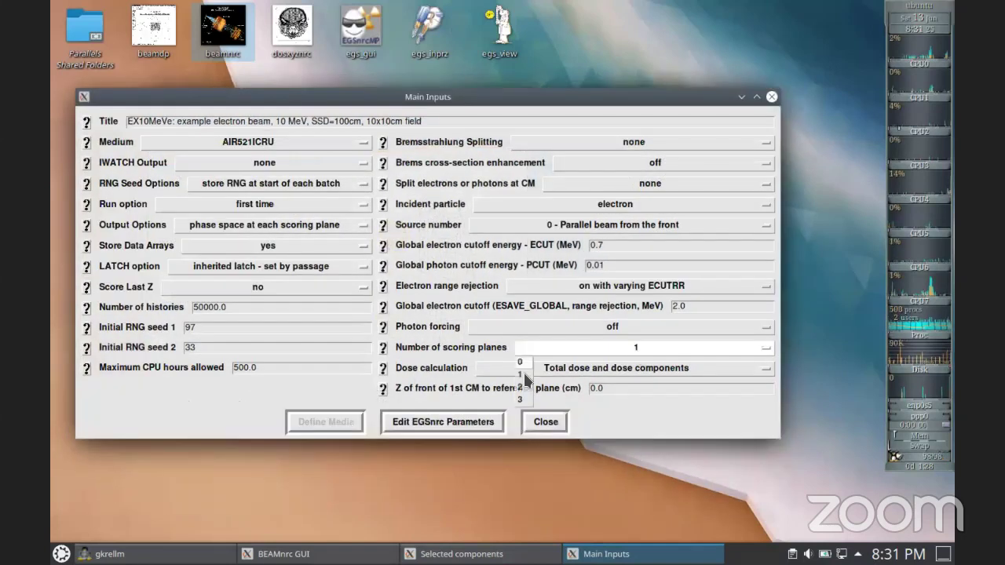
pyautogui.click(526, 375)
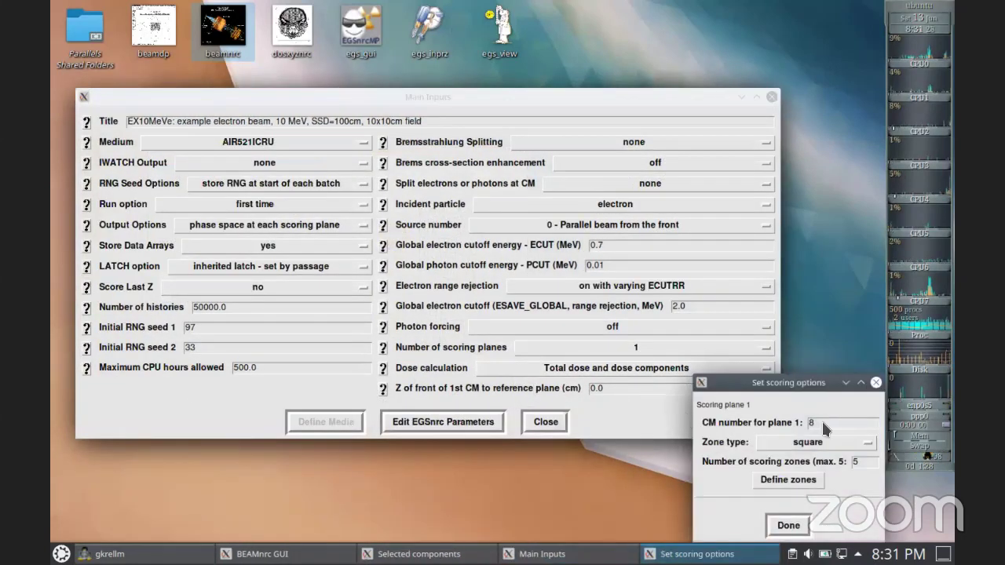
pyautogui.click(876, 383)
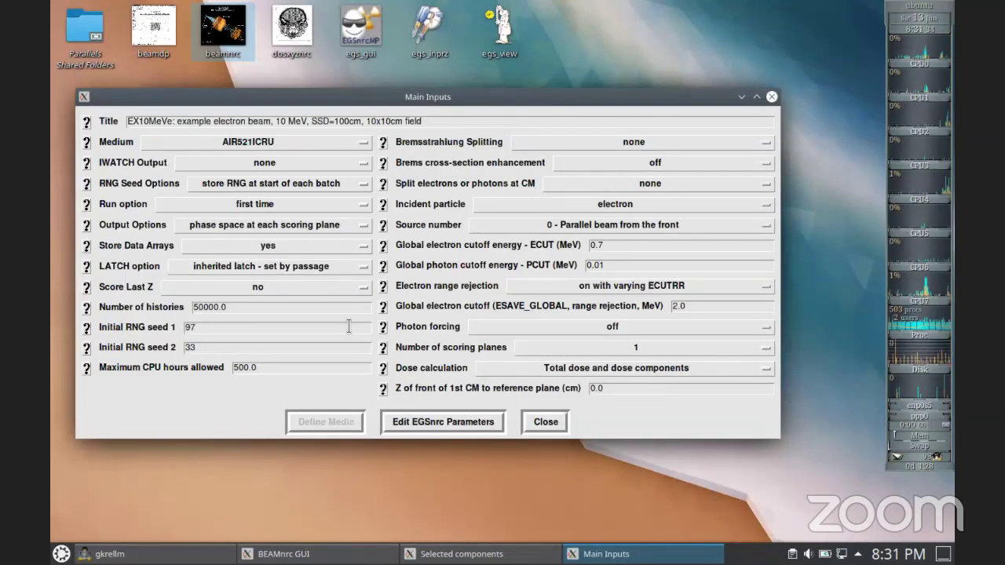
pyautogui.click(552, 426)
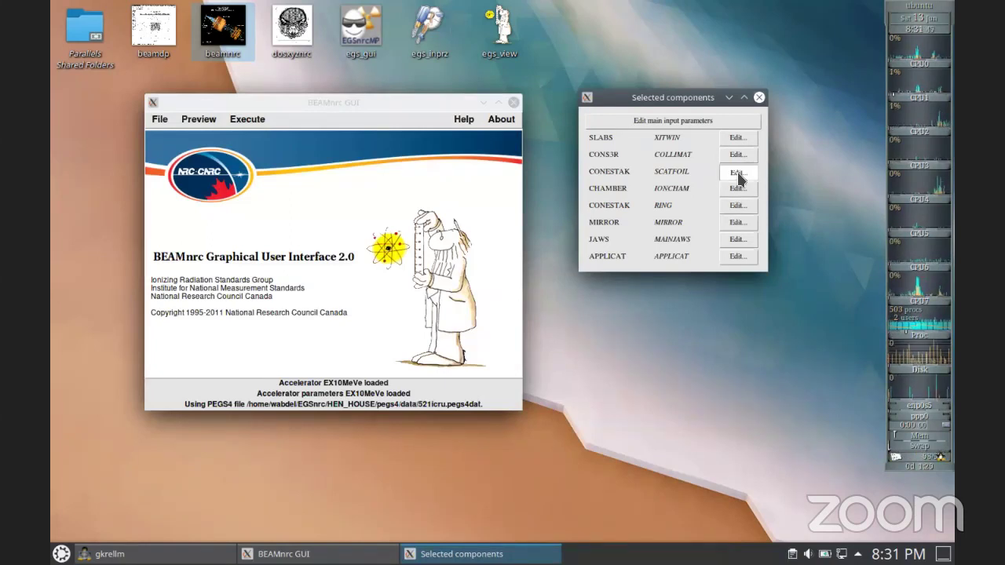
# Step: Inspect the SCATFOIL CONESTAK component's parameters, preview its geometry, and close the component
pyautogui.click(737, 172)
pyautogui.moveTo(565, 224); pyautogui.dragTo(288, 81)
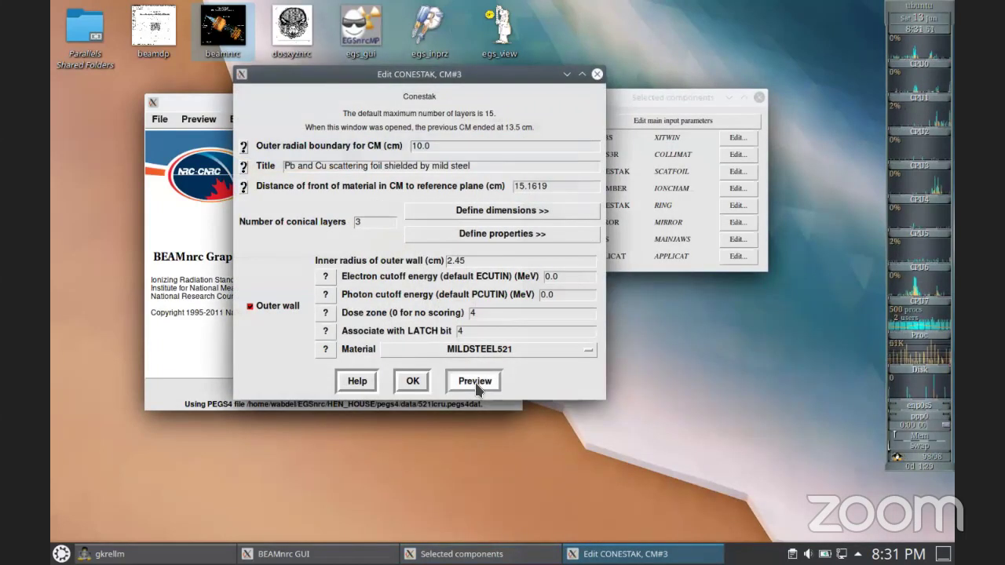
pyautogui.click(475, 381)
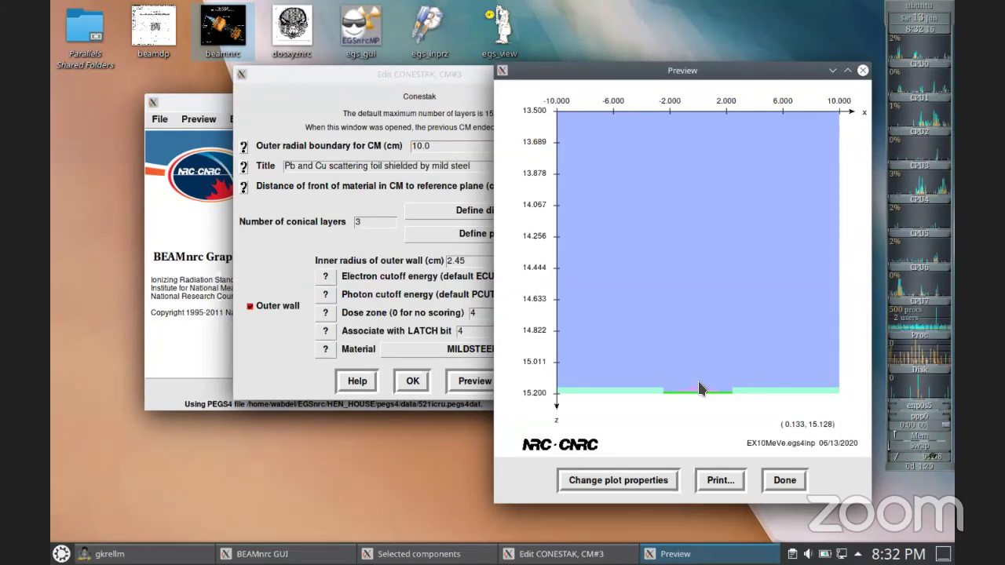
pyautogui.click(784, 481)
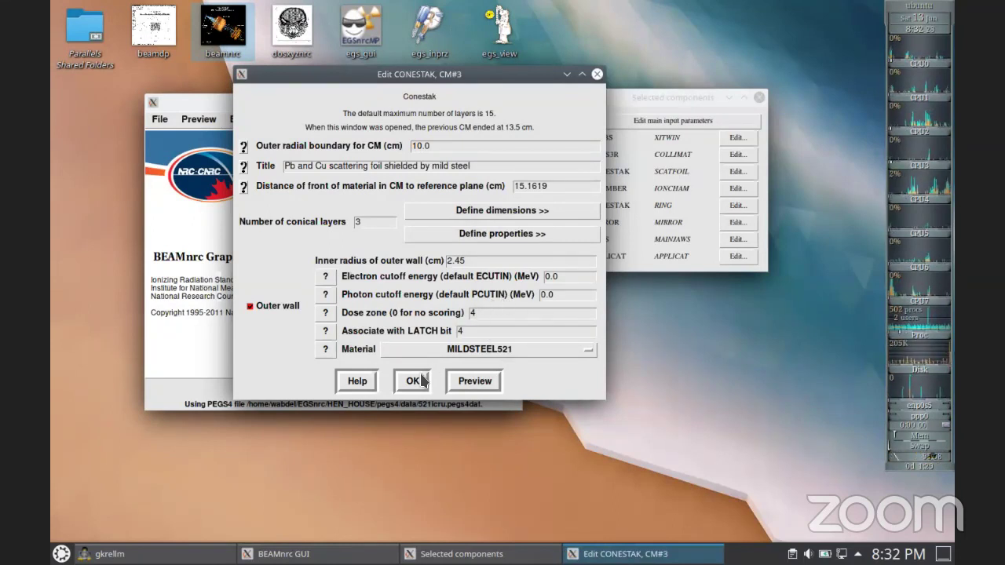
pyautogui.press('Return')
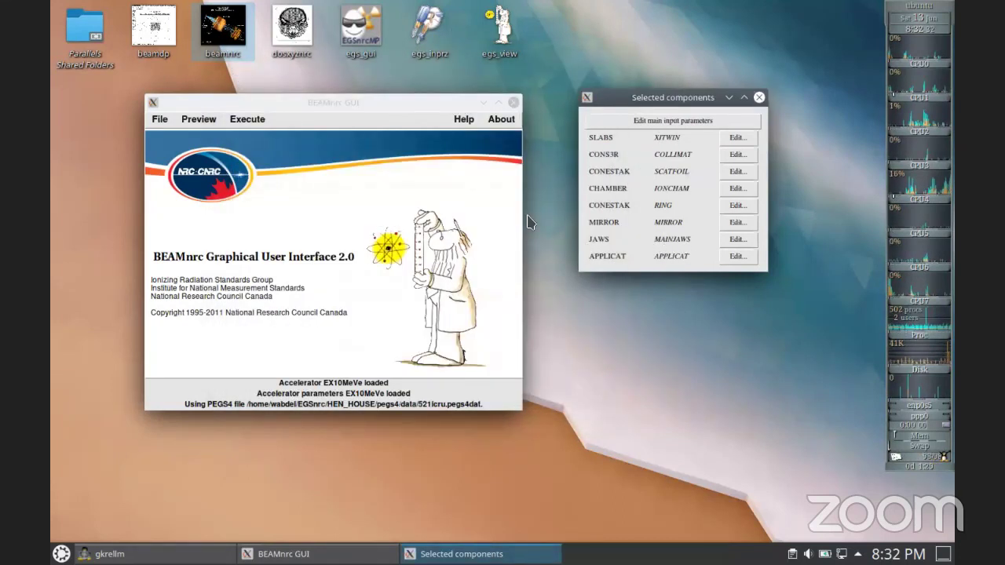
# Step: Run the EX10MeVe simulation interactively with optimization on and acknowledge its completion
pyautogui.click(246, 120)
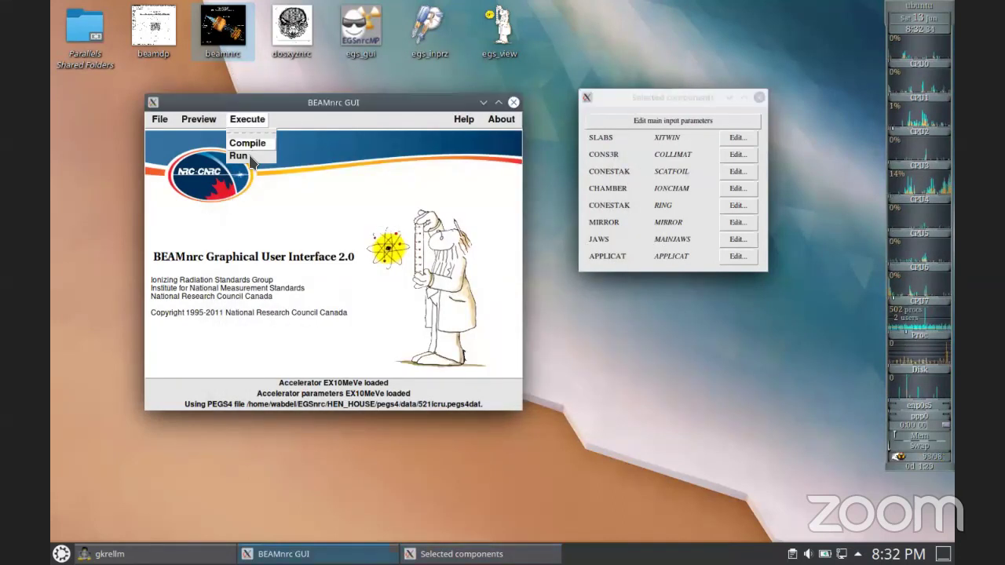
pyautogui.click(242, 153)
pyautogui.click(687, 528)
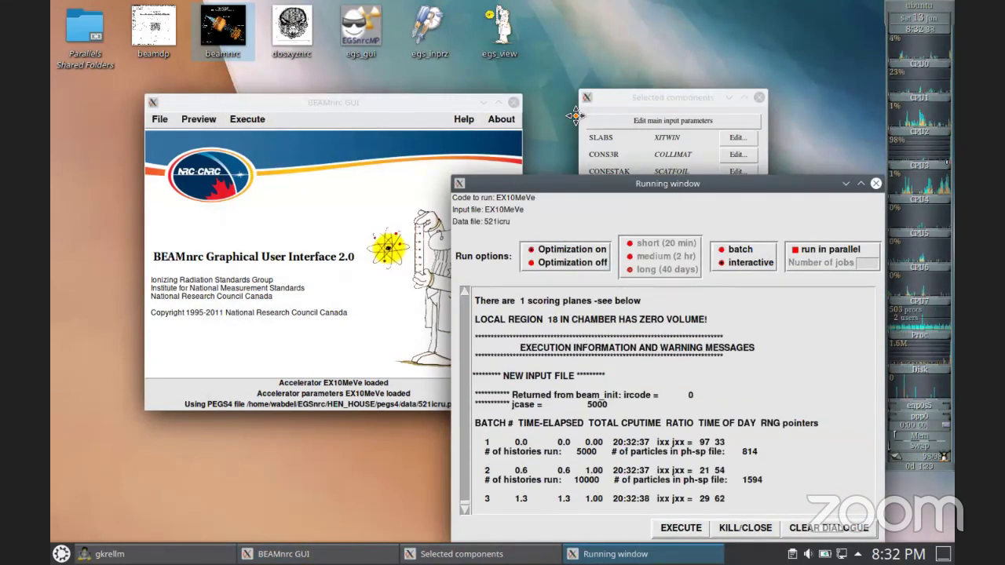
pyautogui.moveTo(675, 183); pyautogui.dragTo(593, 125)
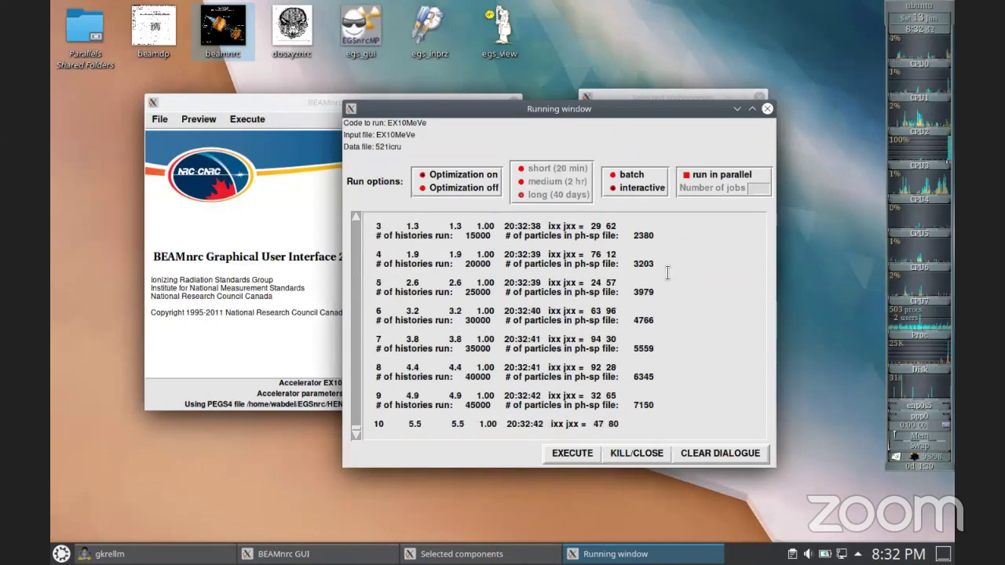
pyautogui.click(500, 315)
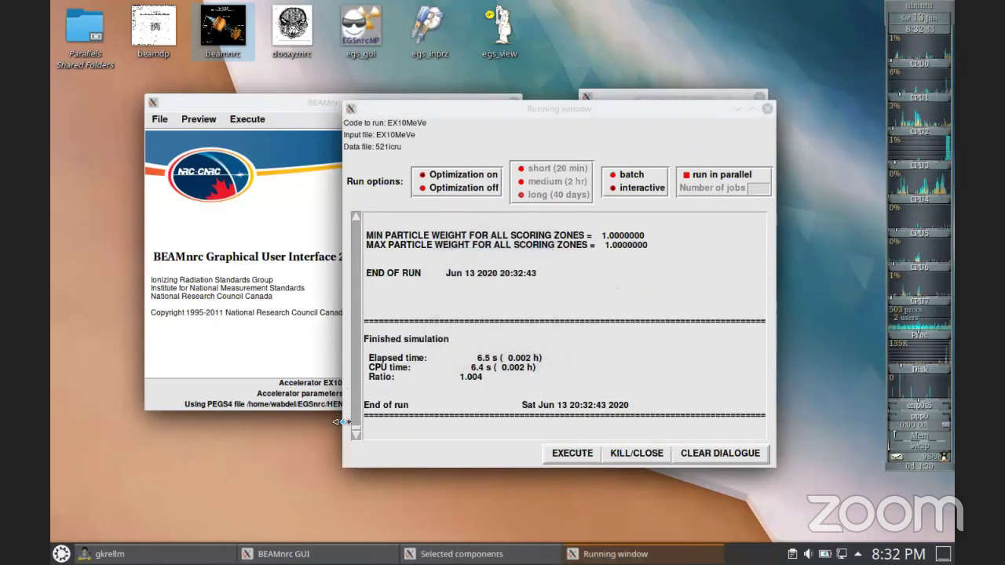
# Step: Review the simulation log for the batch-by-batch histories and the number of particles in the phase-space file
pyautogui.click(354, 424)
pyautogui.click(357, 420)
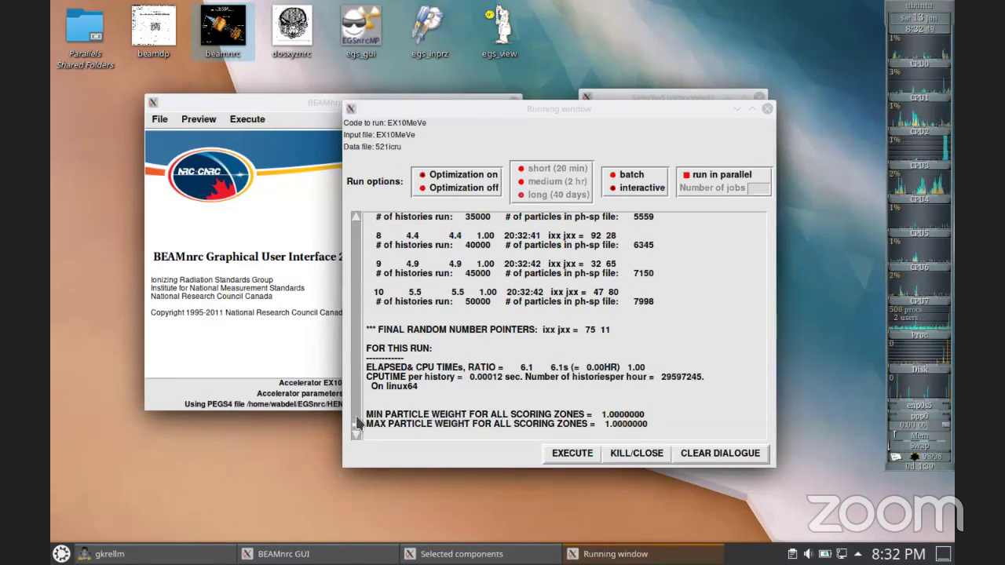
pyautogui.scroll(15, 356, 417)
pyautogui.scroll(-3, 357, 425)
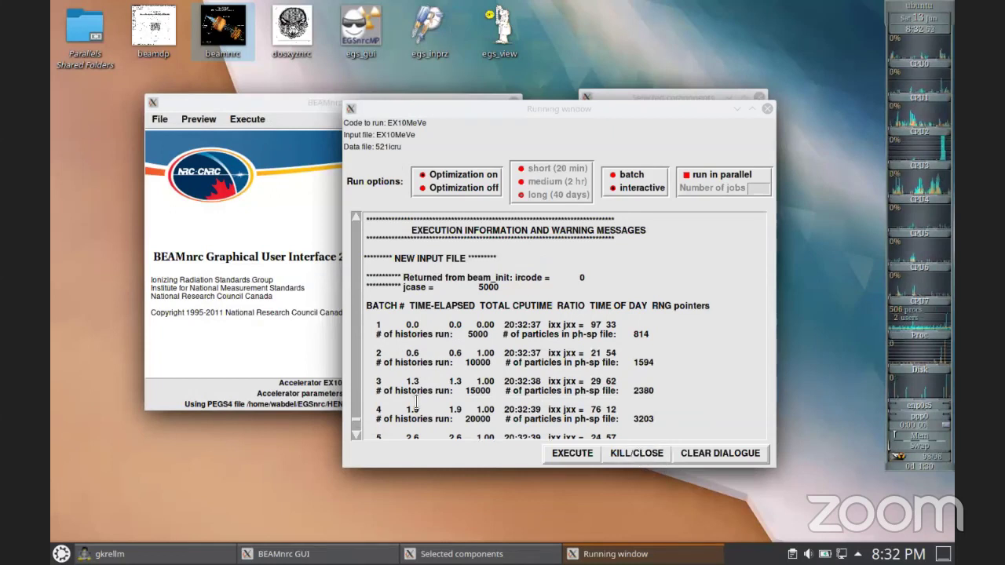
# Step: Read the end-of-run summary in the simulation log, then close the run window and the main inputs
pyautogui.scroll(-15, 356, 424)
pyautogui.scroll(2, 355, 425)
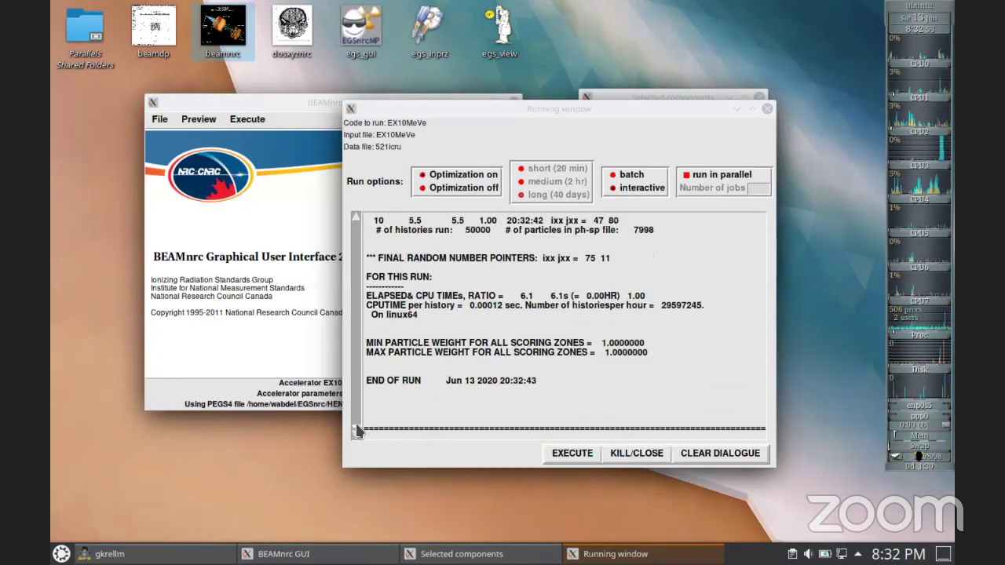
pyautogui.scroll(-1, 356, 423)
pyautogui.click(637, 454)
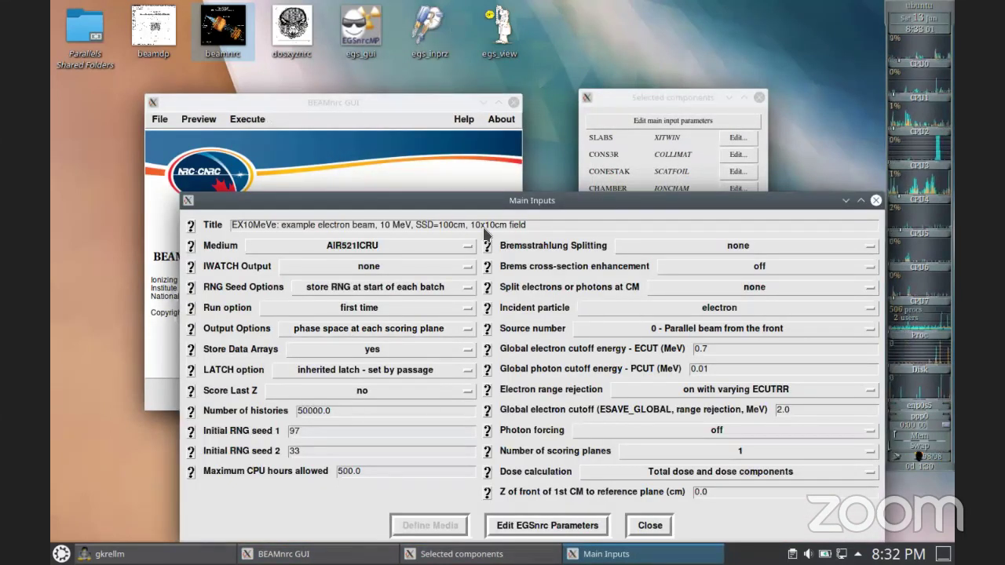
pyautogui.moveTo(454, 316); pyautogui.dragTo(453, 274)
pyautogui.click(649, 483)
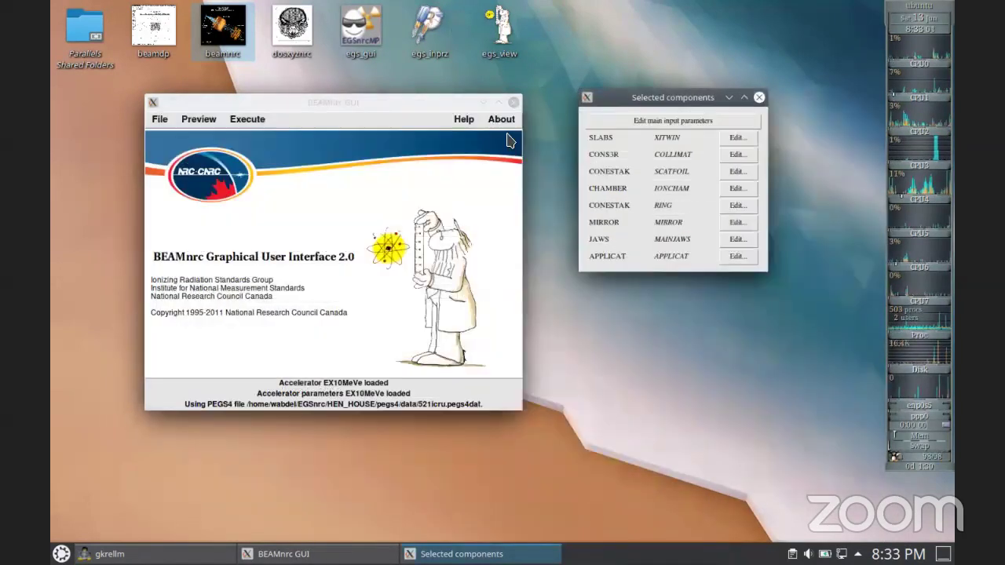
# Step: Open beamdp and set up a listing of parameters for a number of ph-sp particles, with particle type all
pyautogui.doubleClick(161, 36)
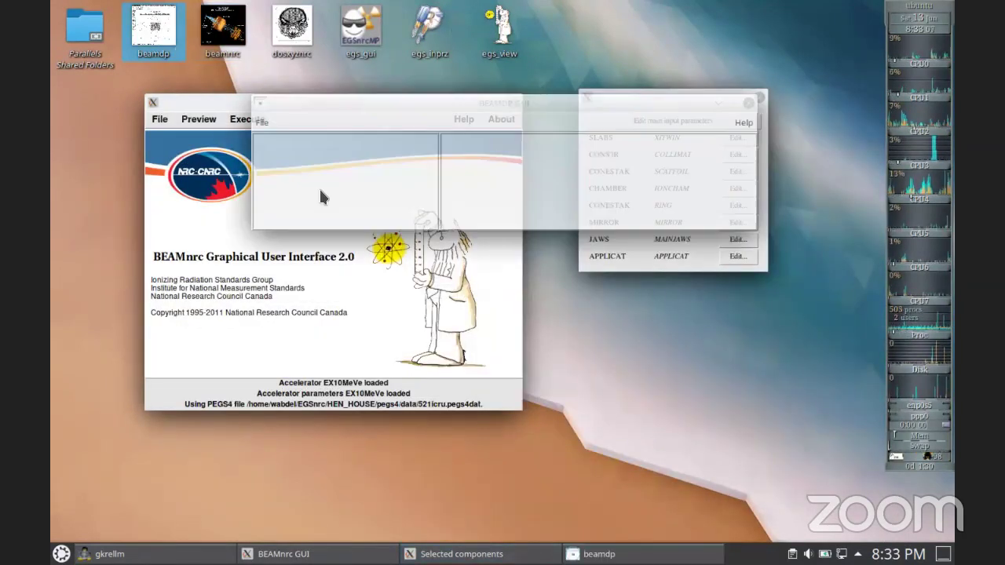
pyautogui.click(506, 180)
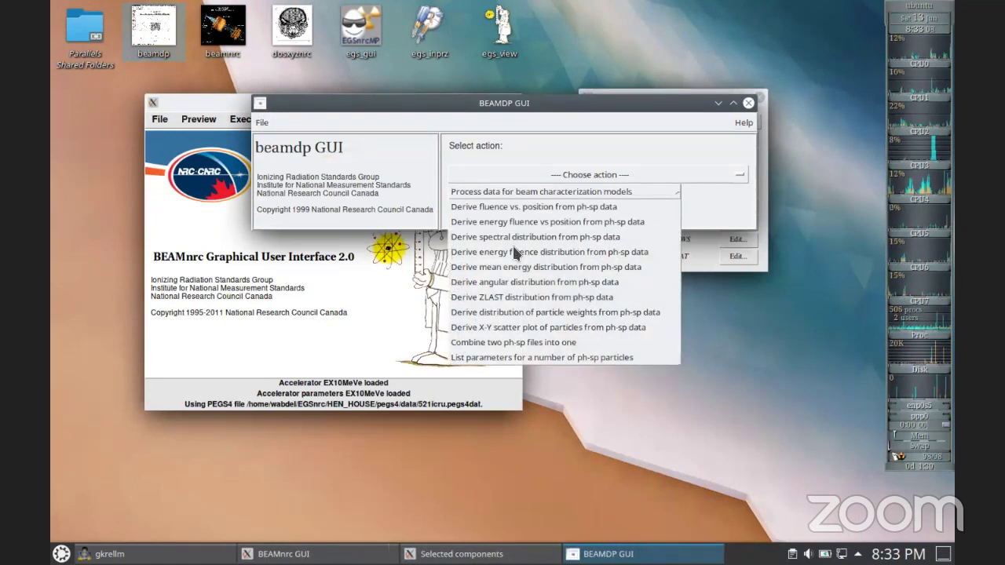
pyautogui.click(515, 357)
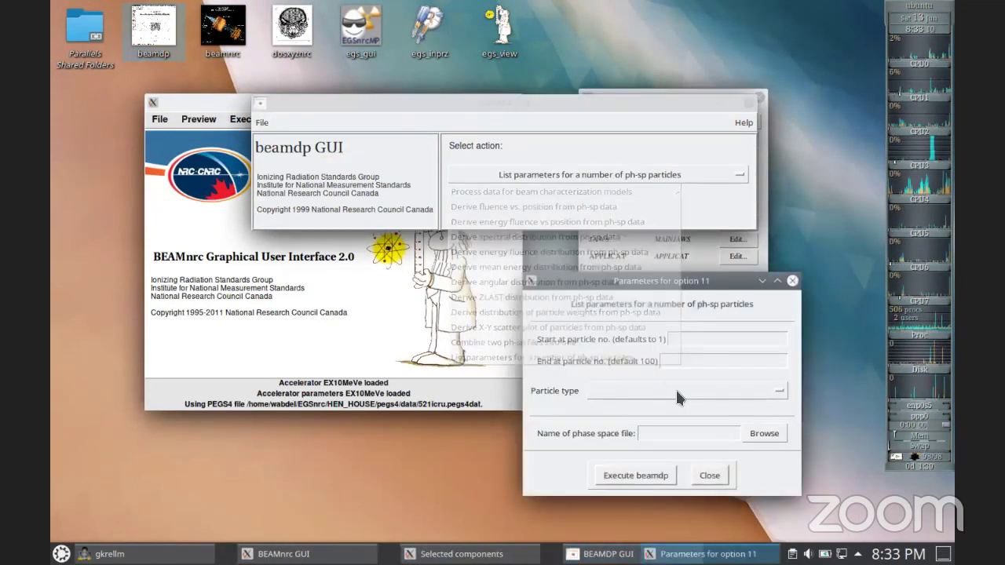
pyautogui.click(664, 389)
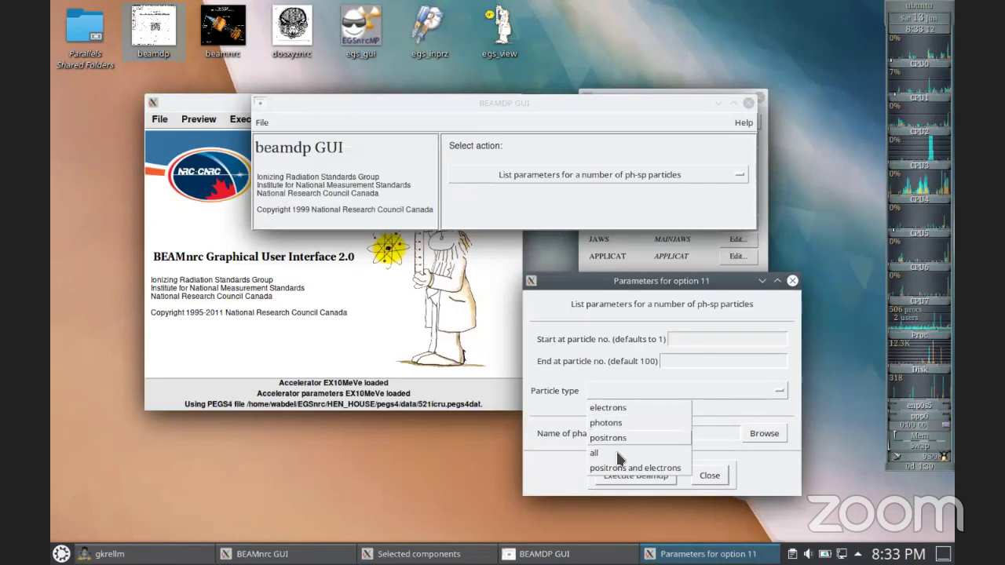
pyautogui.click(615, 451)
pyautogui.moveTo(655, 273); pyautogui.dragTo(566, 99)
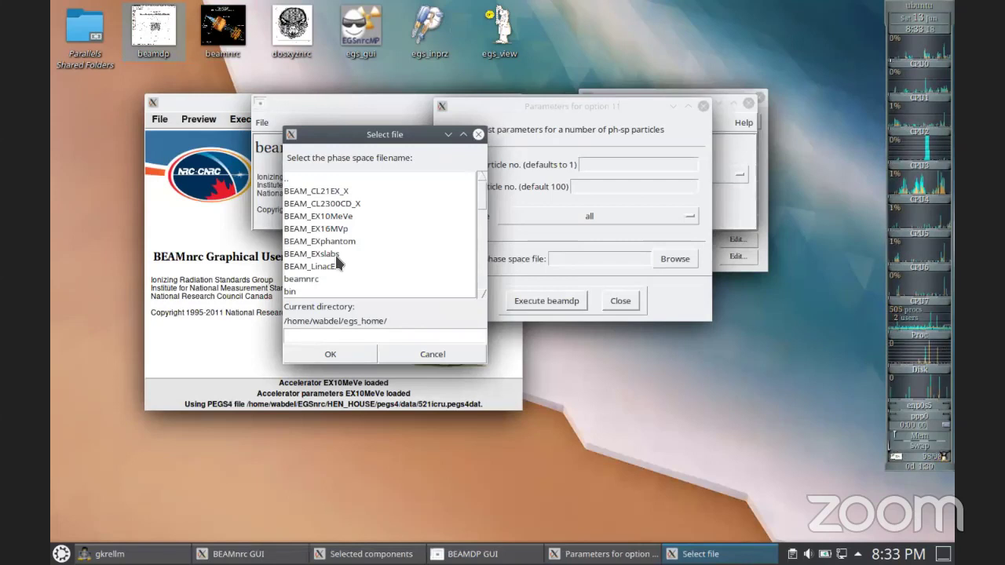
# Step: Select EX10MeVe.egsphsp1 from the BEAM_EX10MeVe folder as the phase space file and execute the particle listing
pyautogui.doubleClick(335, 216)
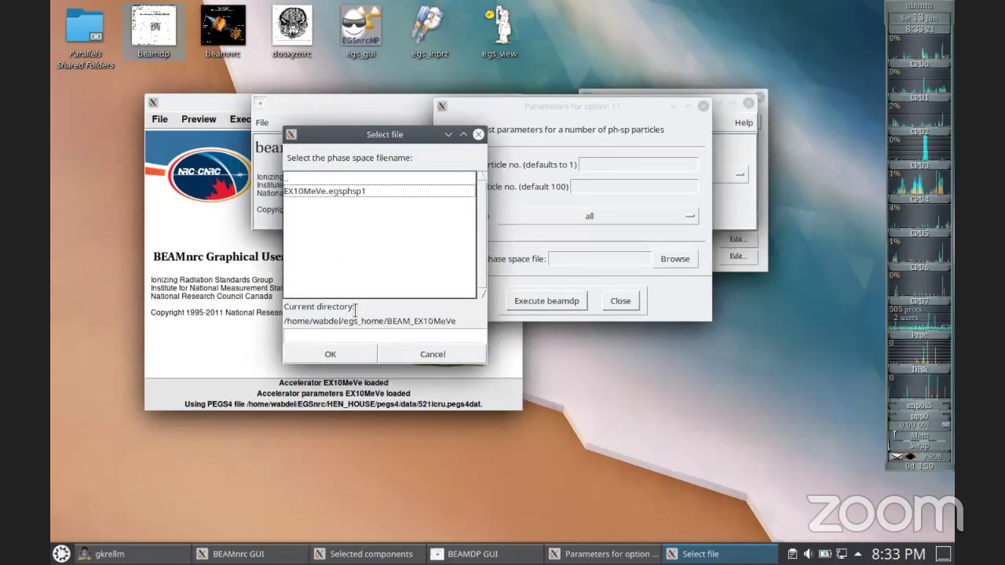
pyautogui.click(328, 192)
pyautogui.click(331, 354)
pyautogui.click(547, 300)
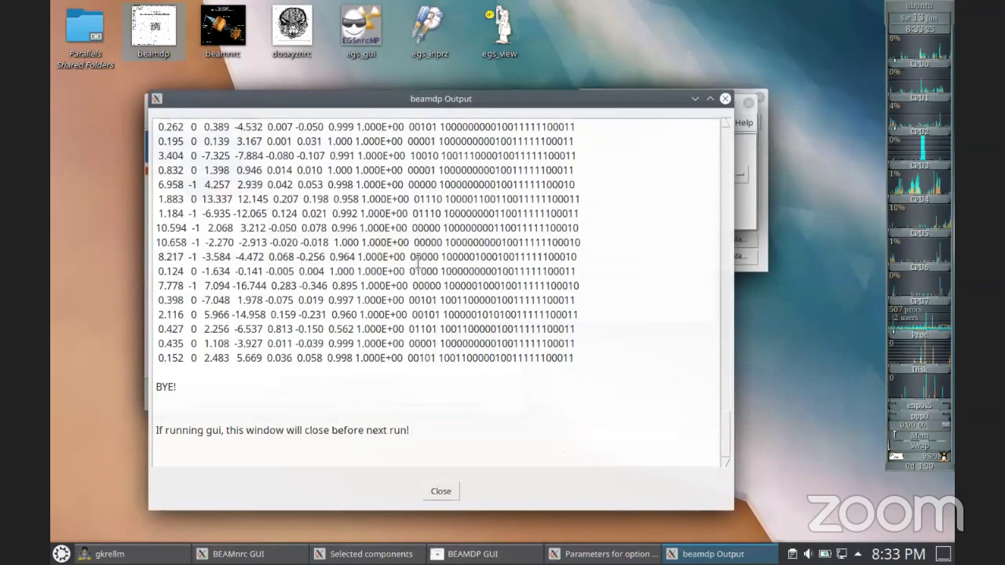
# Step: Examine the listing's particle totals, kinetic energy limits and particle records, then close the output and the listing parameters
pyautogui.scroll(15, 417, 261)
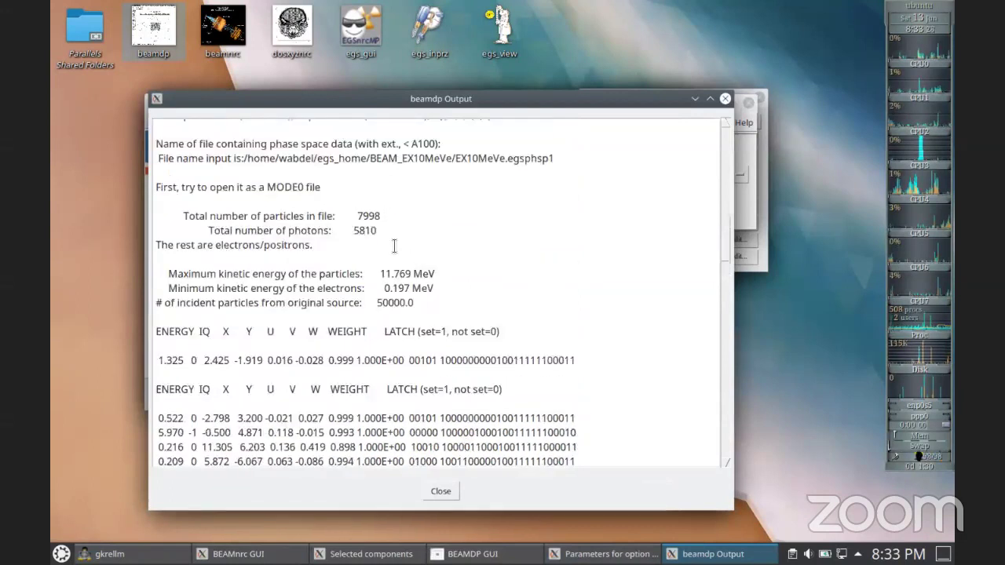
pyautogui.scroll(1, 394, 247)
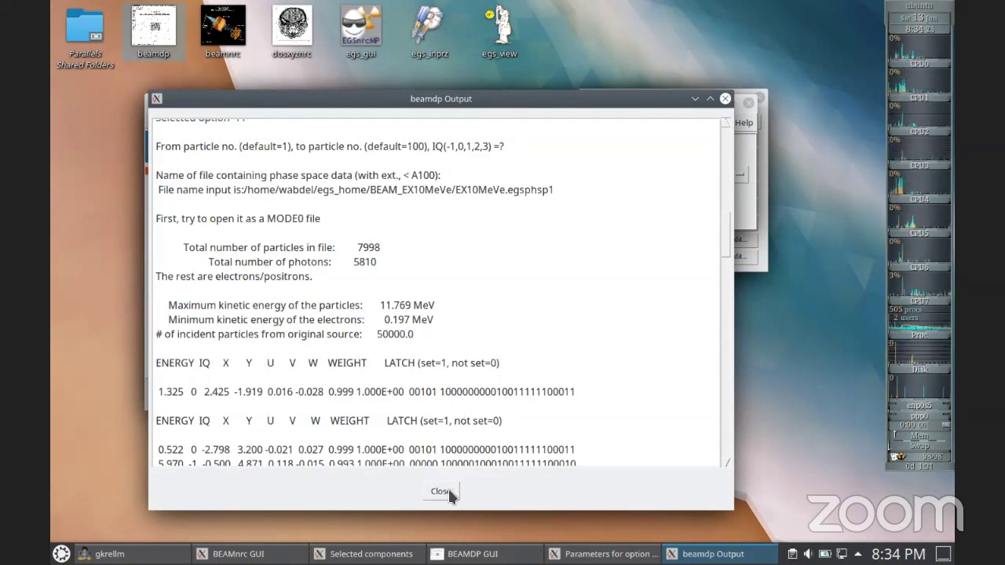
pyautogui.scroll(3, 557, 355)
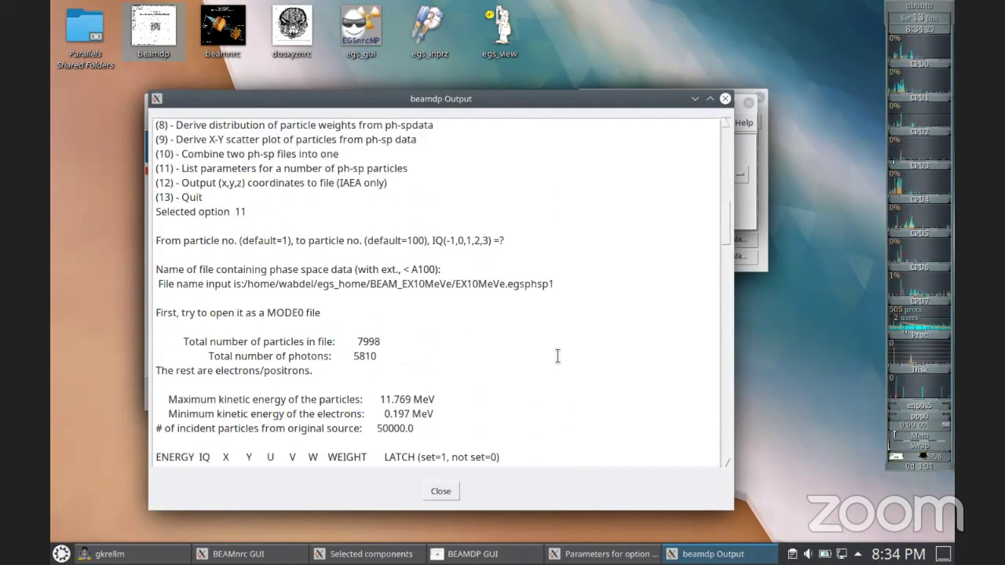
pyautogui.scroll(-9, 557, 355)
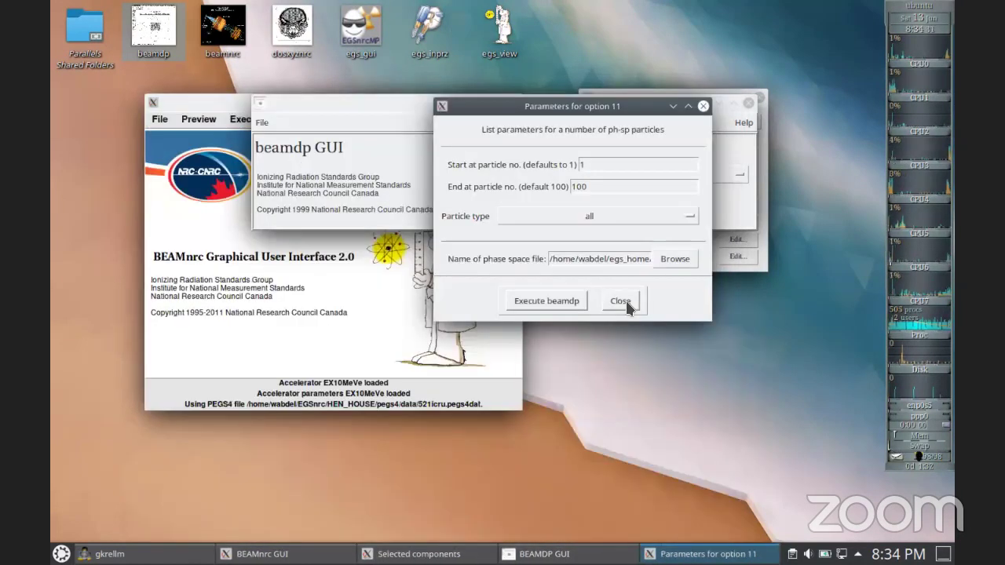
pyautogui.click(618, 301)
pyautogui.click(615, 174)
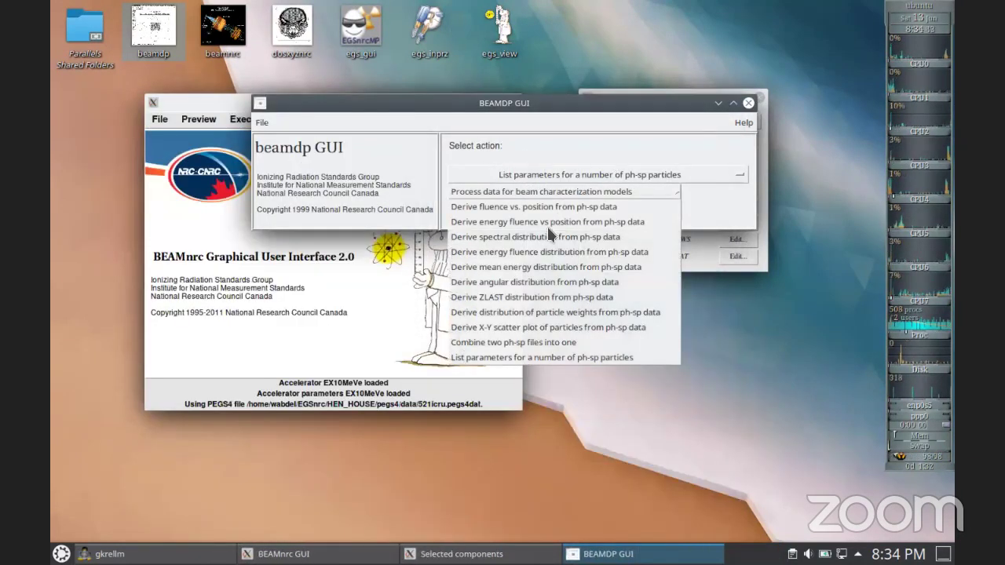
pyautogui.click(537, 252)
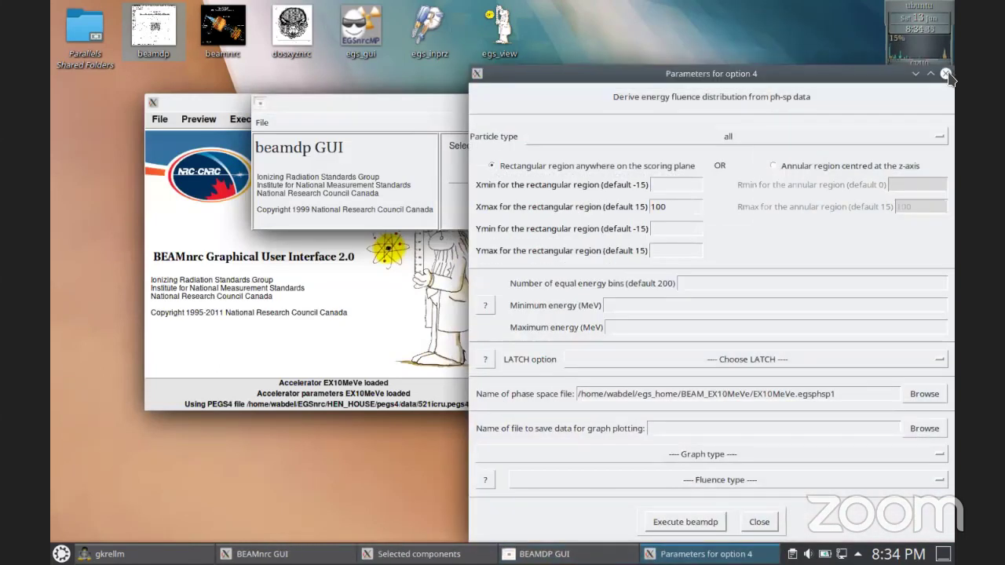
pyautogui.click(946, 74)
# Step: Choose to derive the spectral distribution from the ph-sp data and set the particle type to photons
pyautogui.click(584, 174)
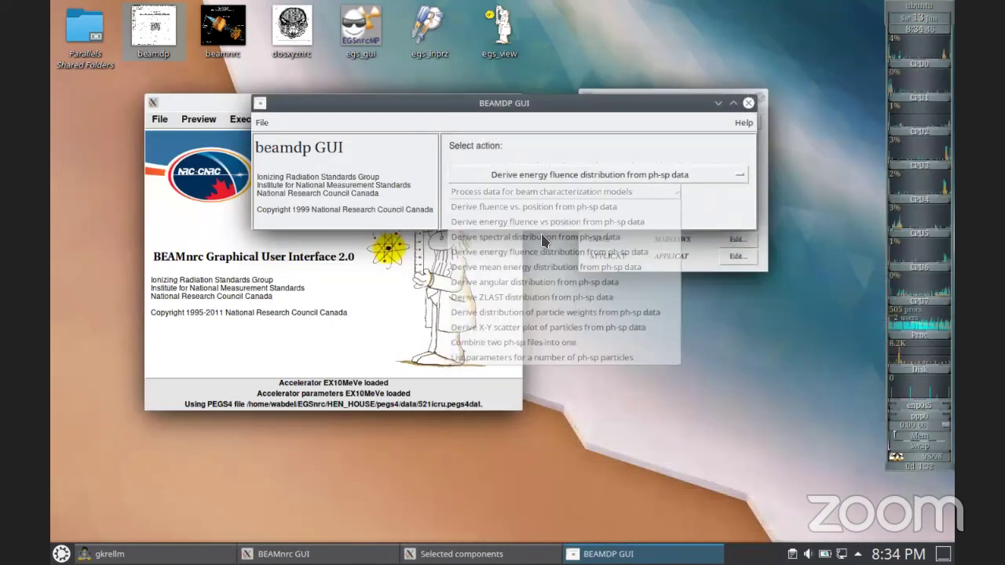
pyautogui.click(531, 237)
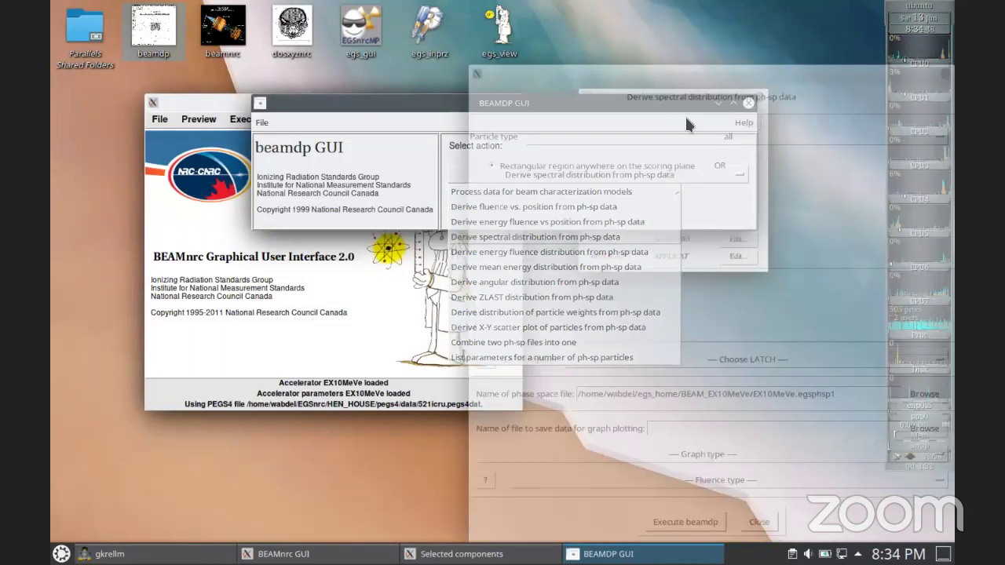
pyautogui.moveTo(671, 71); pyautogui.dragTo(459, 121)
pyautogui.click(459, 119)
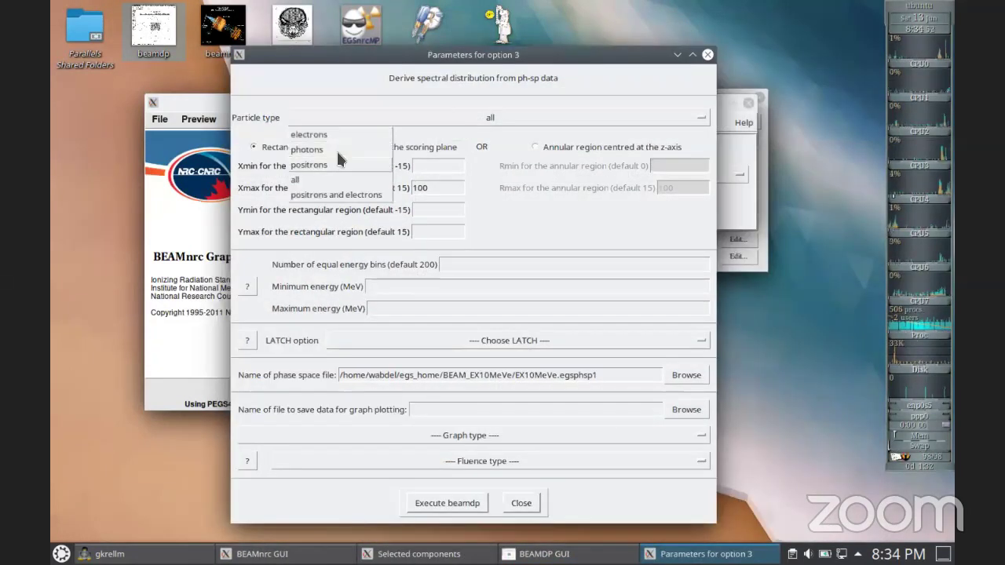
pyautogui.click(337, 149)
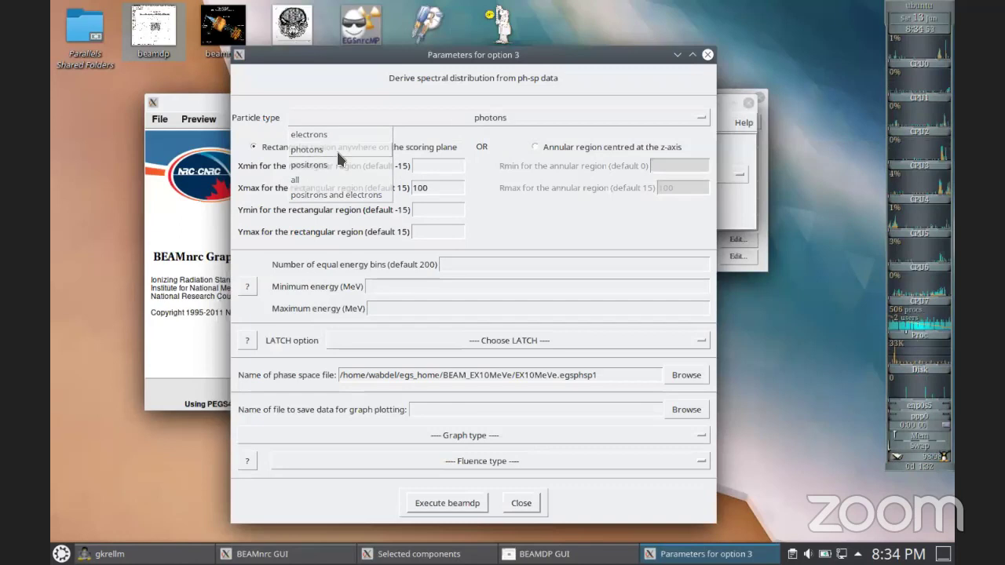
# Step: Set the rectangular scoring region's Xmin and Ymin to -100 and its Ymax to 100
pyautogui.click(444, 167)
pyautogui.write('-100')
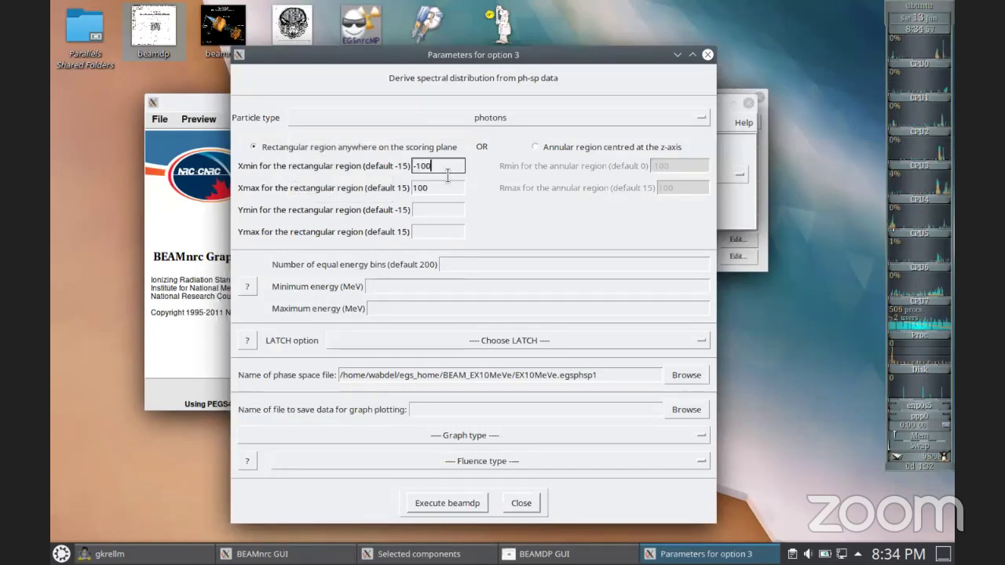
pyautogui.click(445, 210)
pyautogui.write('100')
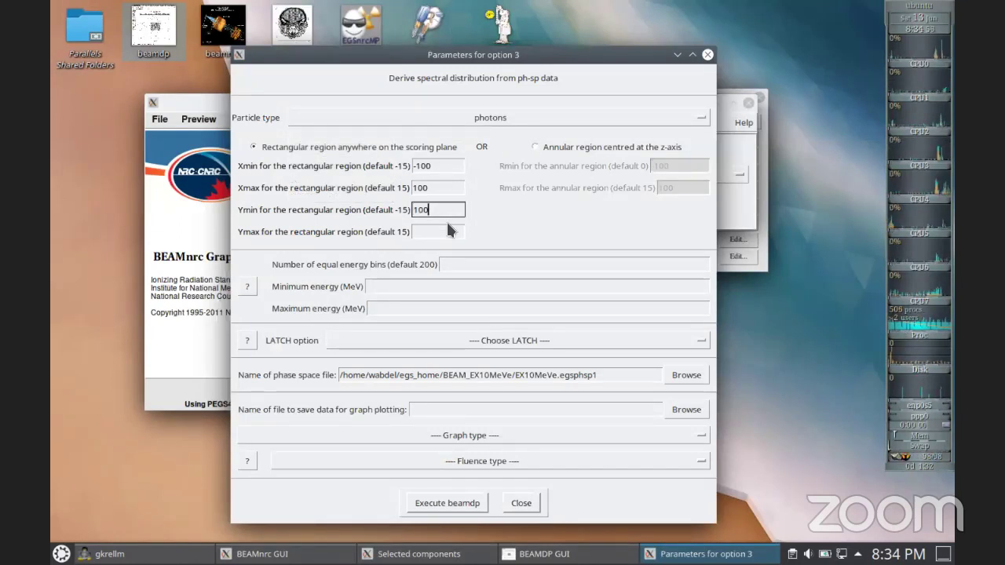
pyautogui.moveTo(443, 210); pyautogui.dragTo(379, 210)
pyautogui.write('-100')
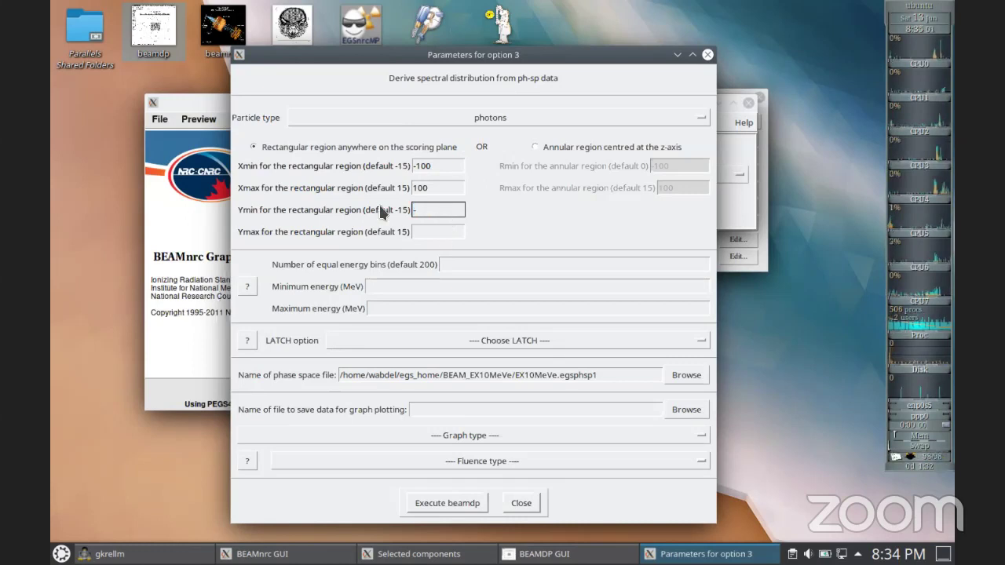
pyautogui.click(421, 232)
pyautogui.write('100')
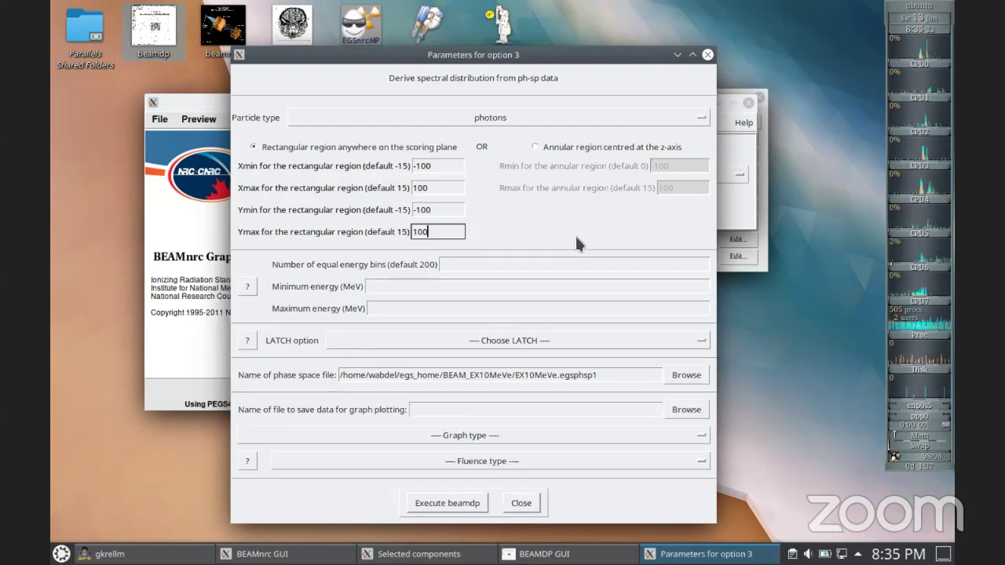
# Step: Set 200 equal energy bins from 0 to 12 MeV and set the LATCH option to None
pyautogui.click(485, 263)
pyautogui.write('200')
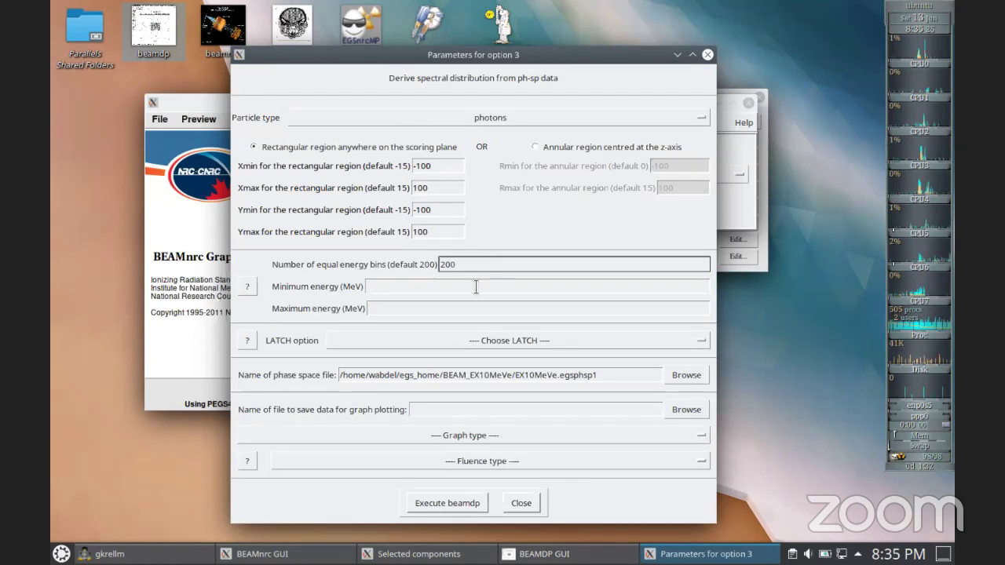
pyautogui.click(475, 286)
pyautogui.write('0')
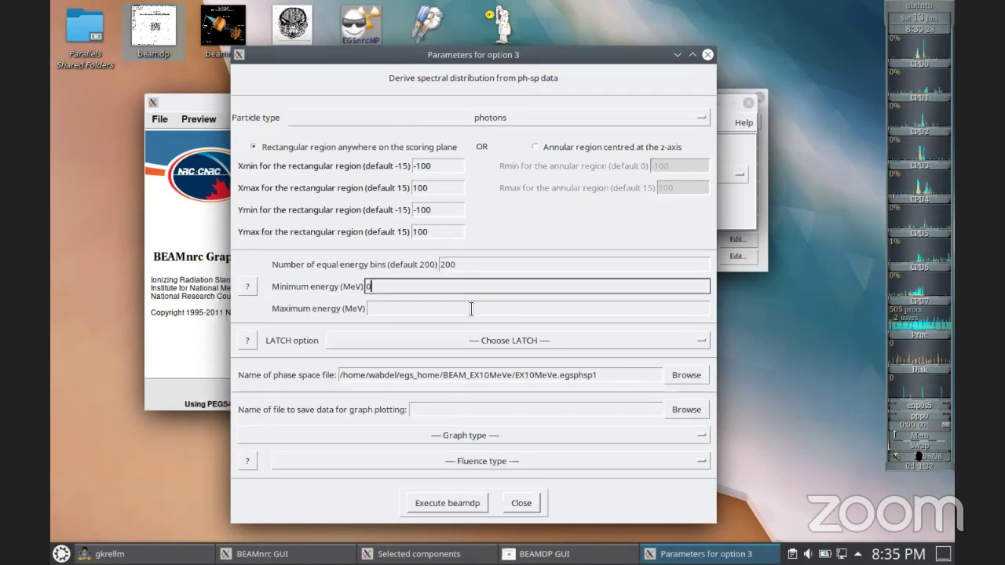
pyautogui.click(472, 308)
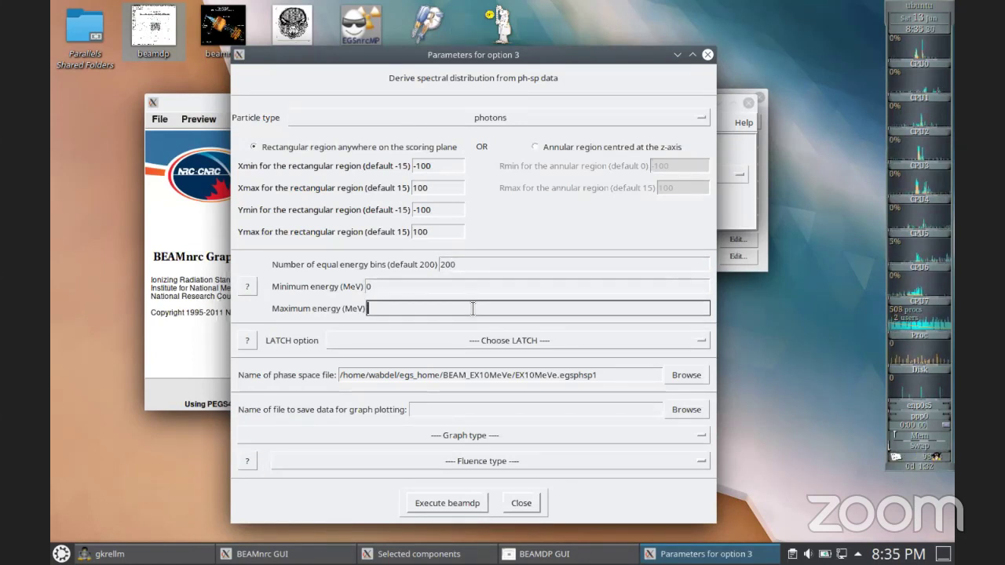
pyautogui.write('12')
pyautogui.click(486, 342)
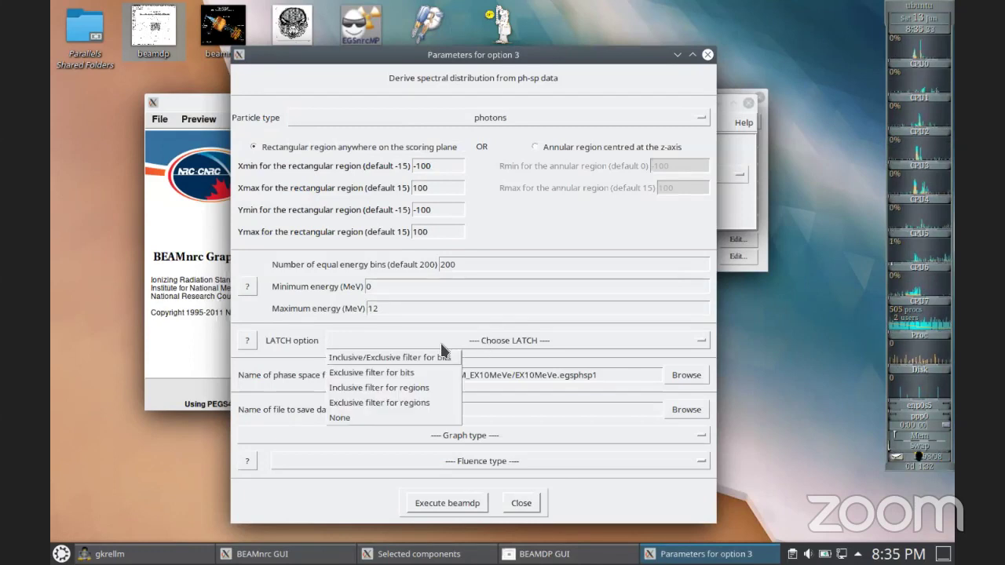
pyautogui.click(373, 415)
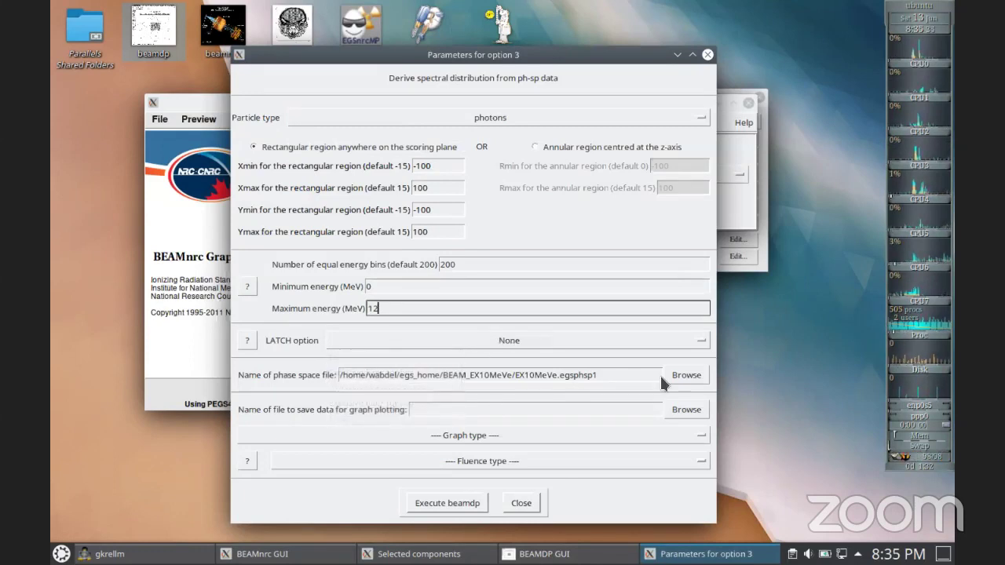
# Step: Save the graph data as test, with a point graph and estimated real fluence, then execute beamdp and view the plotted spectrum
pyautogui.click(579, 411)
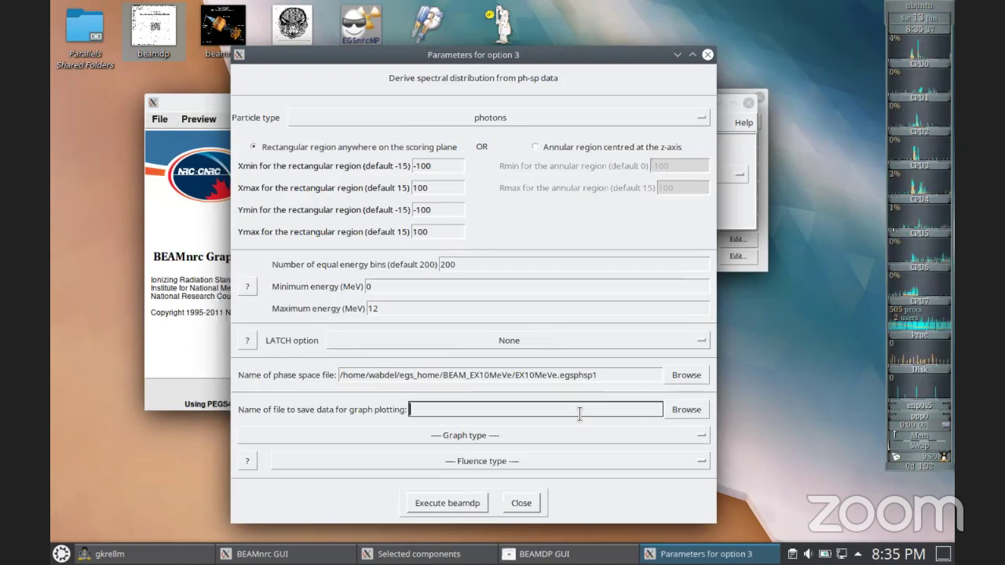
pyautogui.write('test')
pyautogui.click(535, 431)
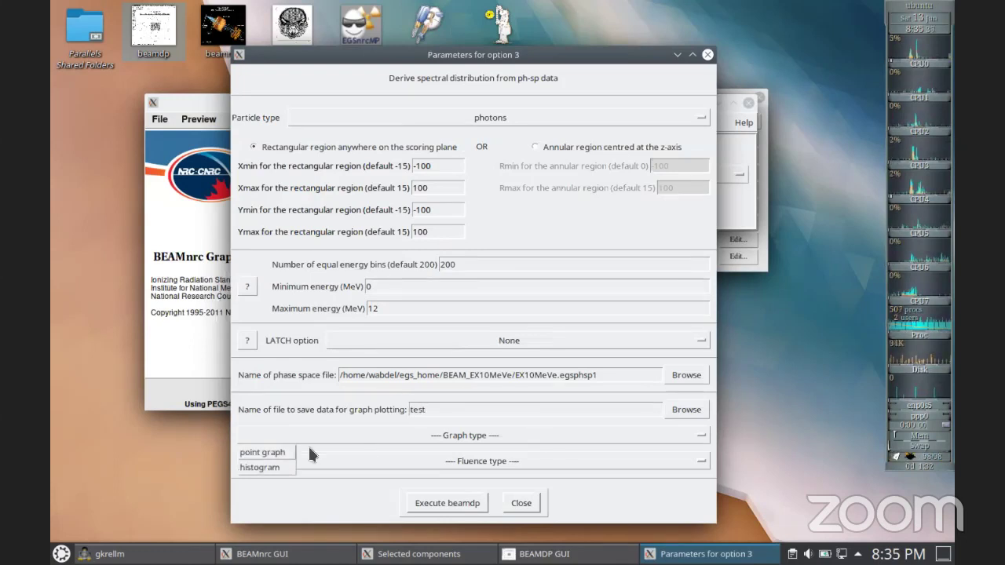
pyautogui.click(277, 453)
pyautogui.click(419, 460)
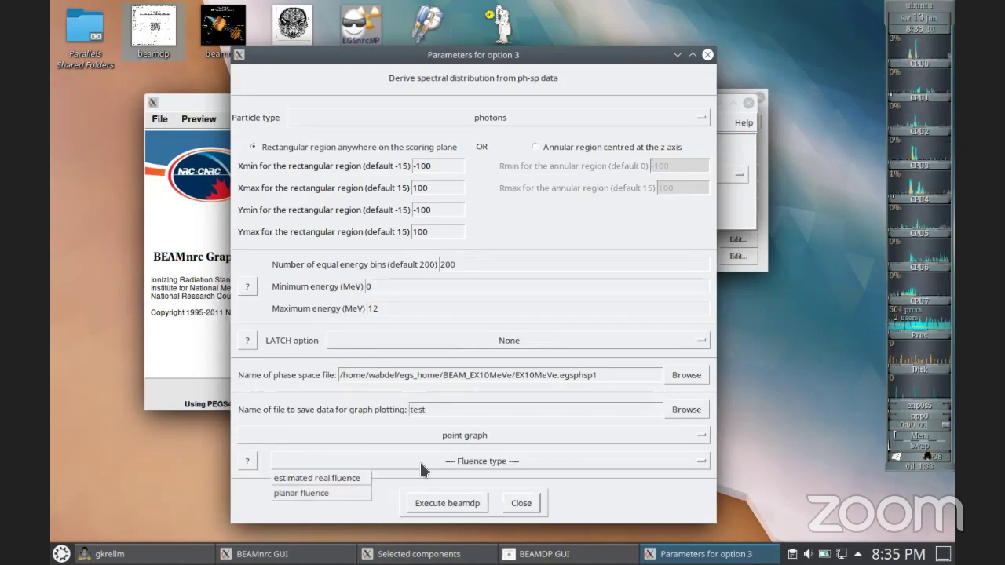
pyautogui.click(326, 481)
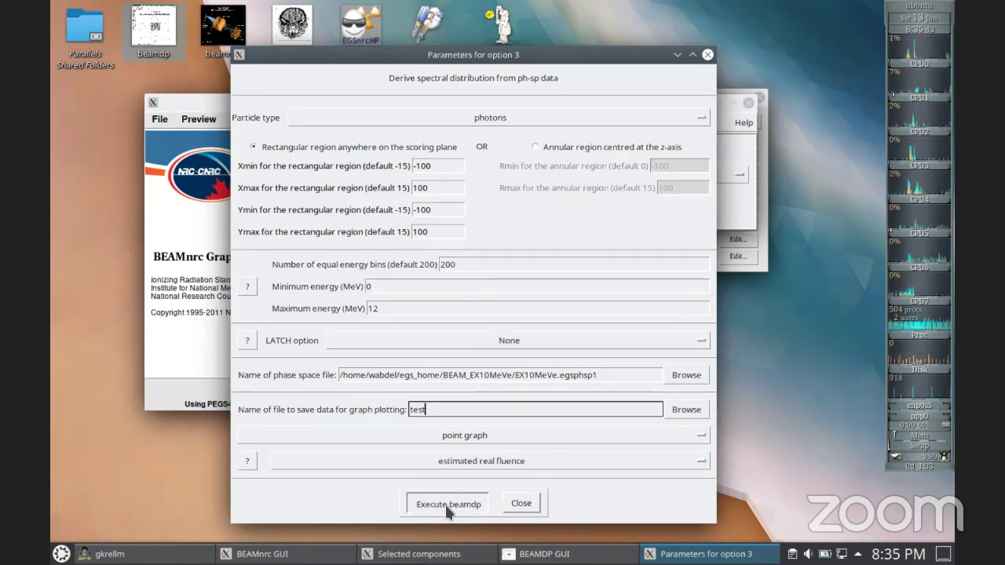
pyautogui.click(446, 506)
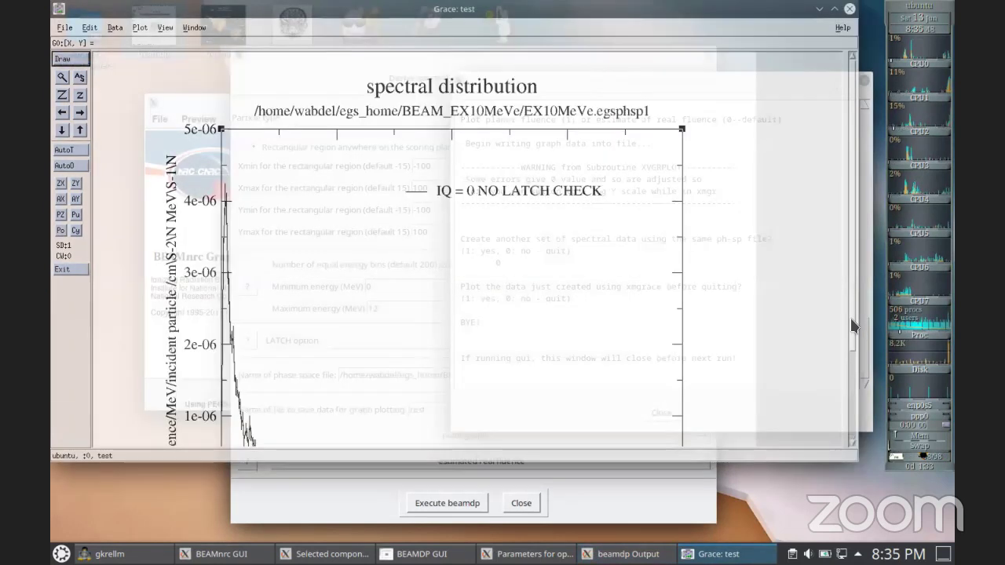
pyautogui.moveTo(854, 325); pyautogui.dragTo(849, 392)
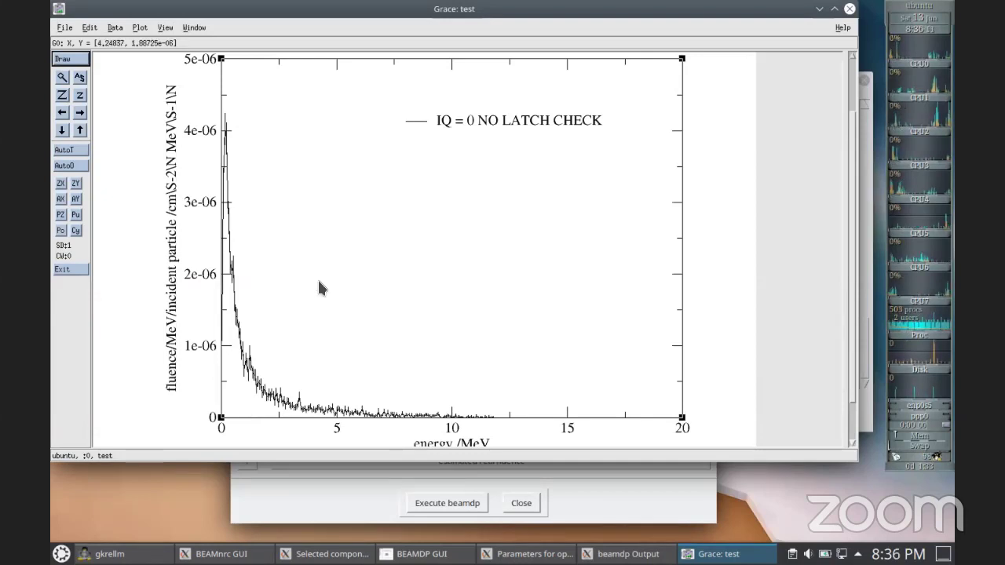
# Step: Close the photon spectrum plot and the beamdp output, and set the particle type to electrons
pyautogui.click(849, 9)
pyautogui.click(670, 415)
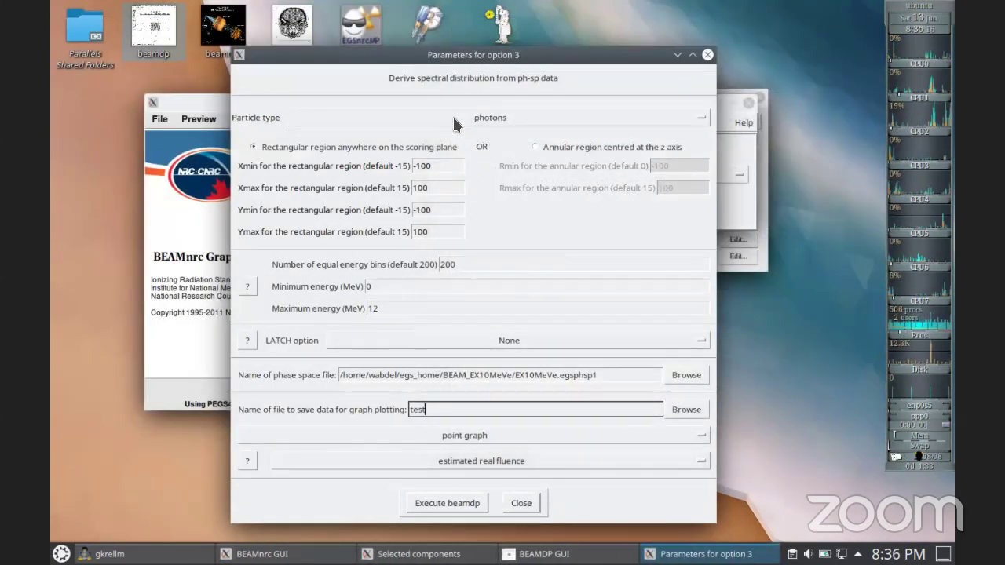
pyautogui.click(324, 122)
pyautogui.click(321, 133)
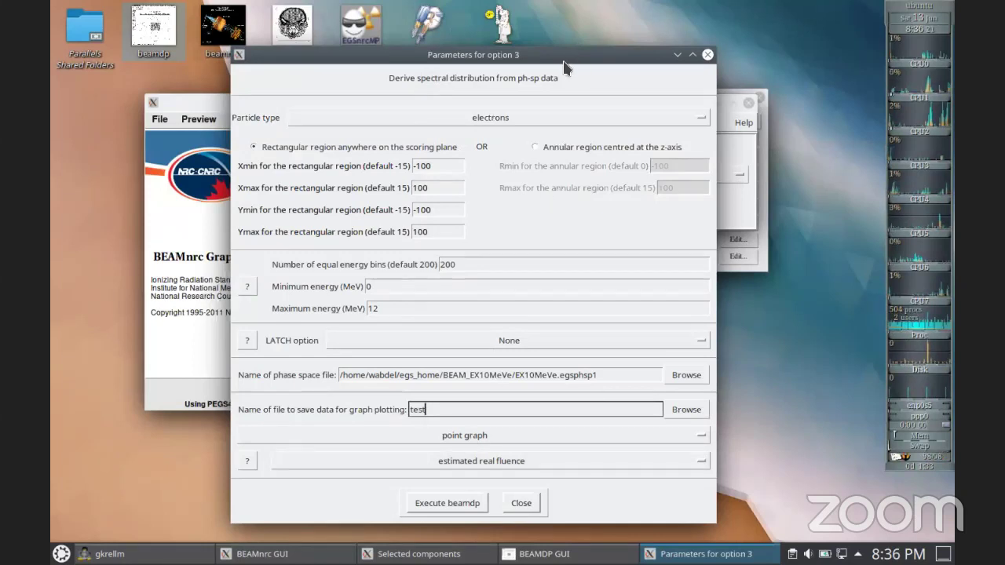
# Step: Execute beamdp for the electron spectral distribution, overwriting the existing graph file test
pyautogui.moveTo(565, 59); pyautogui.dragTo(675, 108)
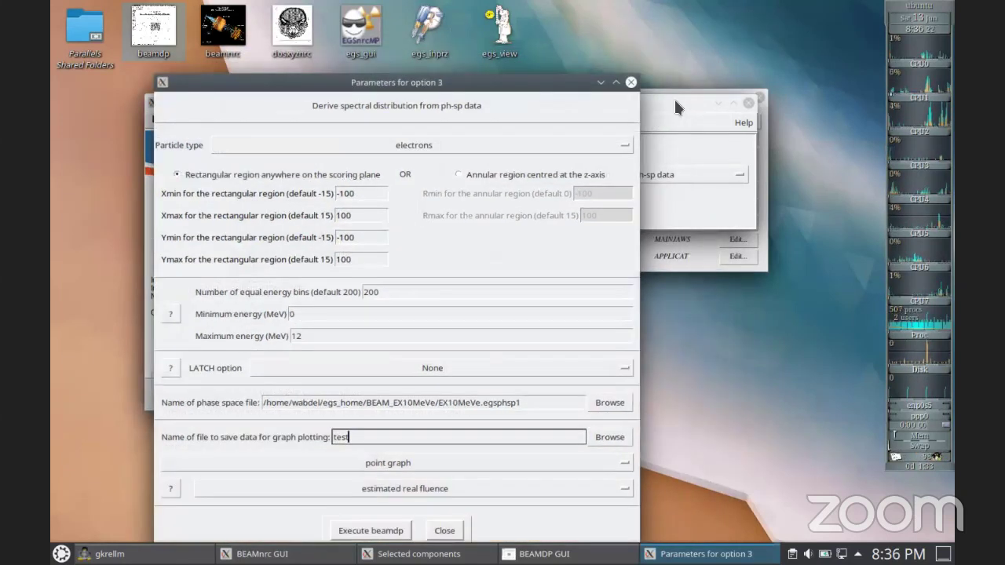
pyautogui.click(675, 108)
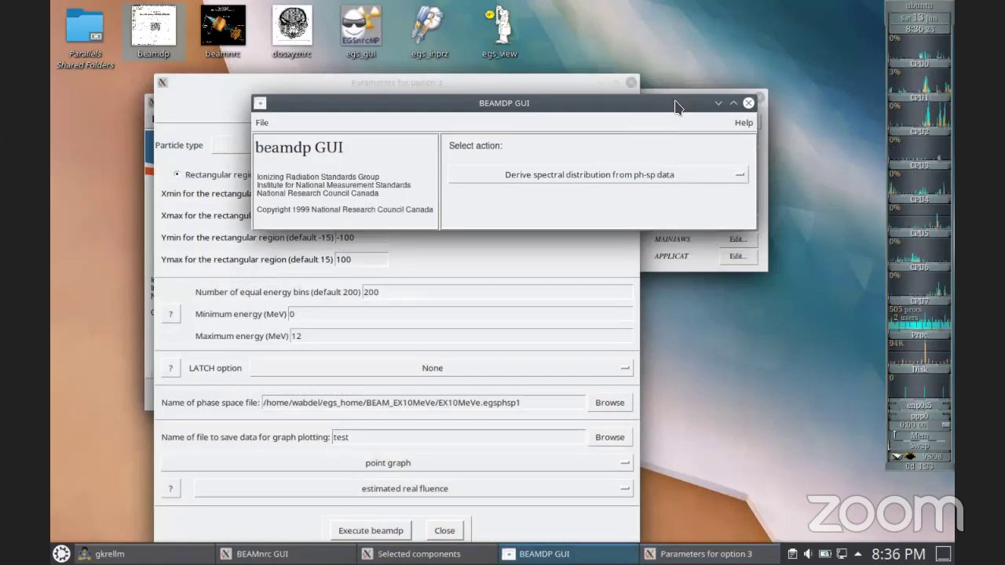
pyautogui.moveTo(673, 101); pyautogui.dragTo(689, 155)
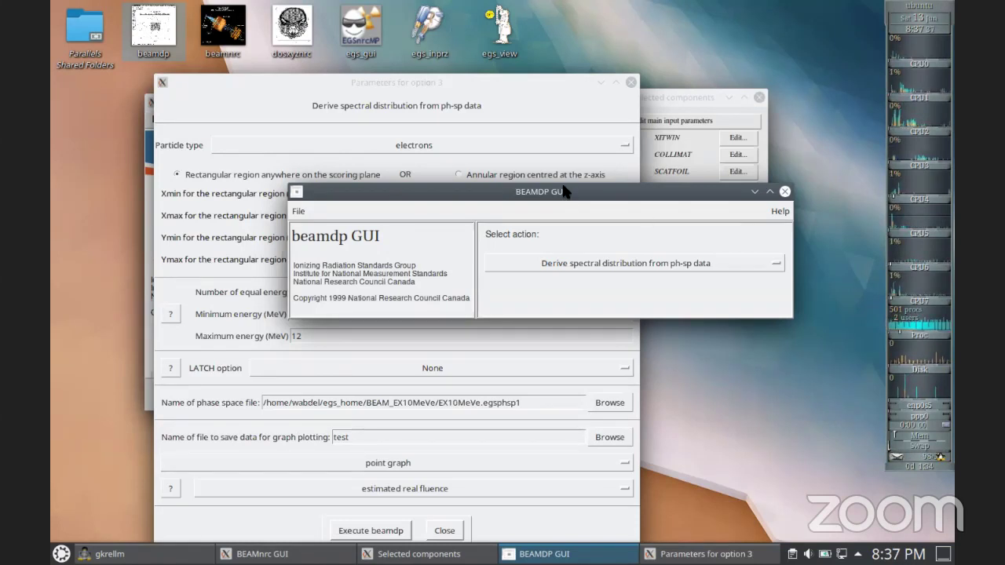
pyautogui.moveTo(554, 190); pyautogui.dragTo(397, 147)
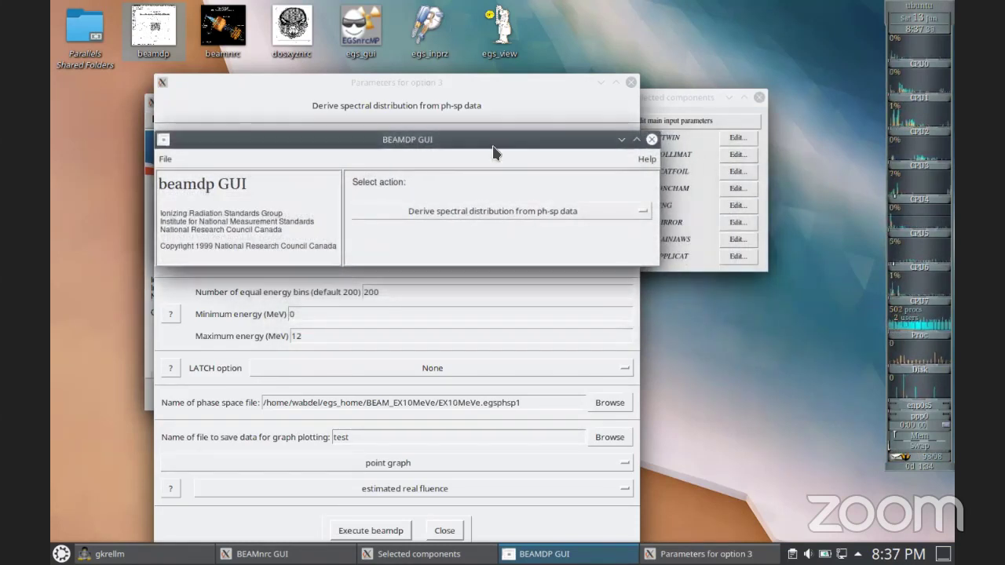
pyautogui.click(454, 83)
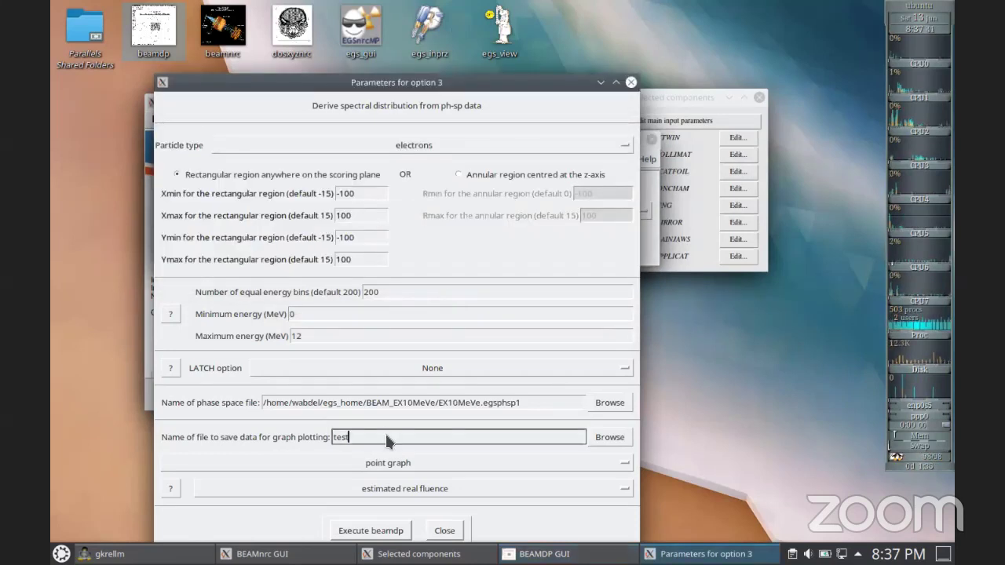
pyautogui.click(392, 532)
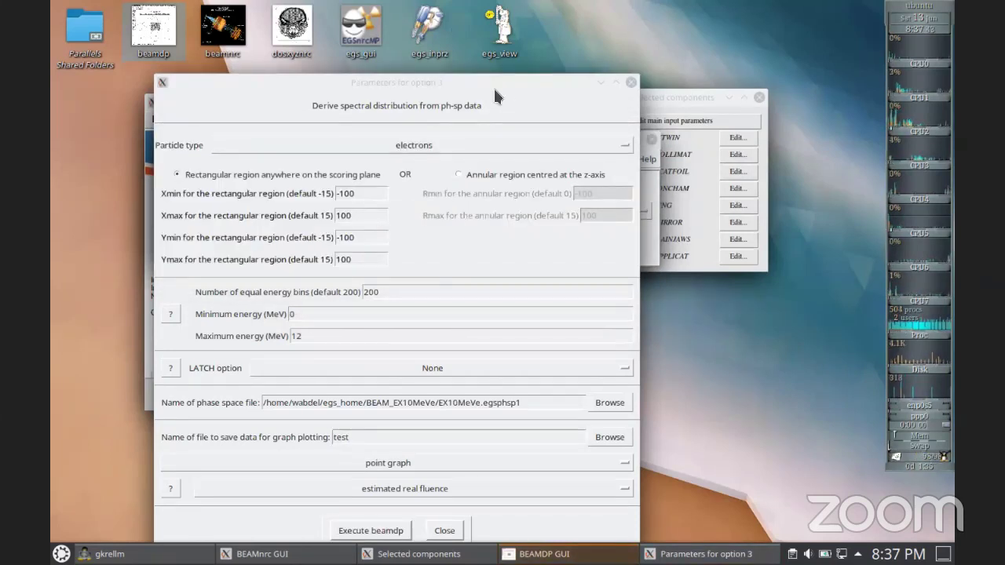
pyautogui.moveTo(492, 85); pyautogui.dragTo(292, 120)
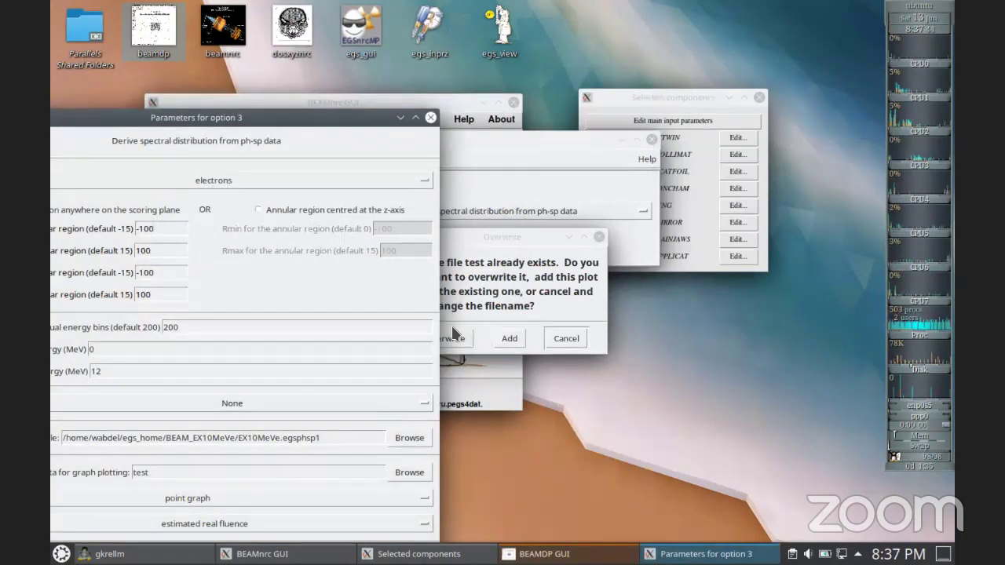
pyautogui.click(453, 337)
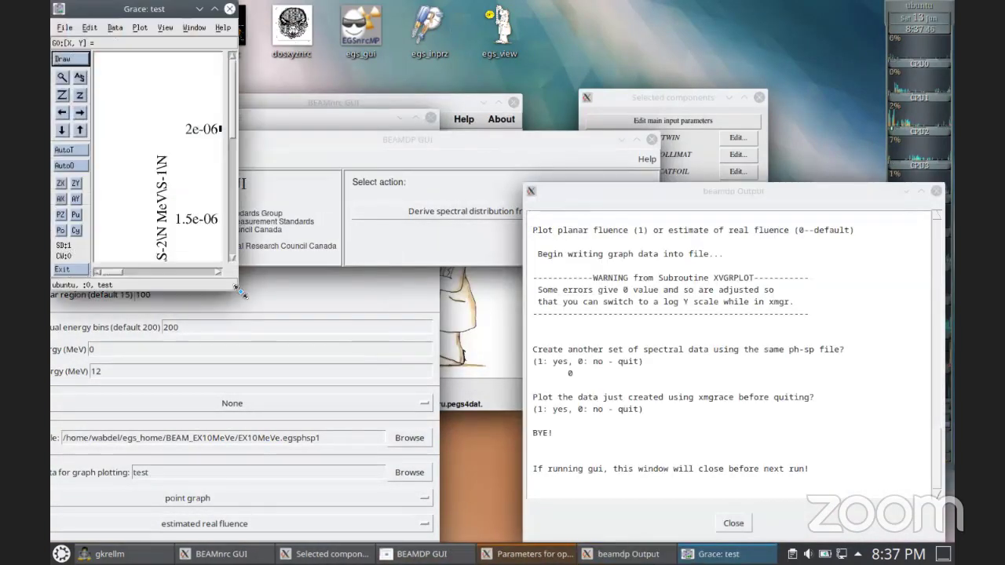
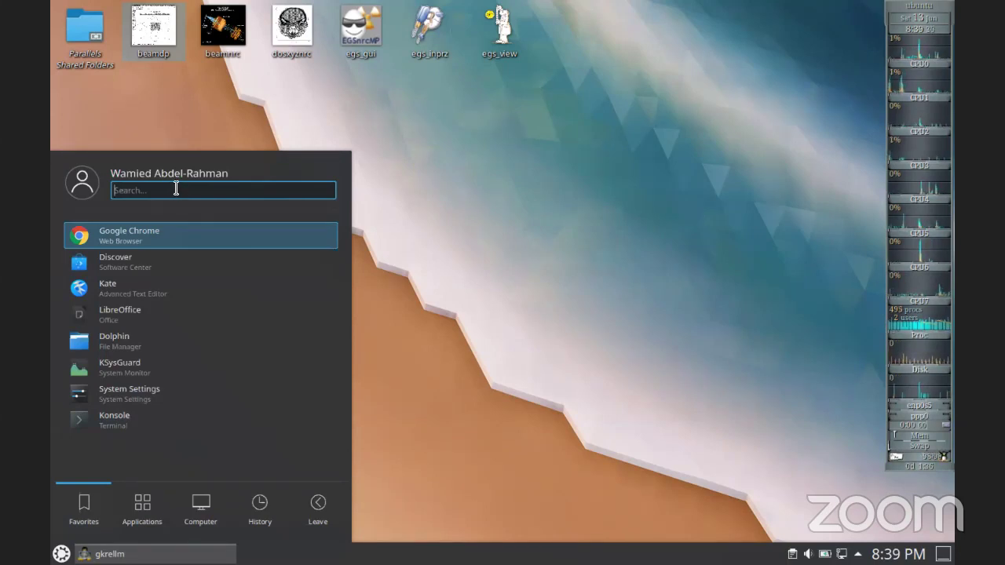
# Step: Switch to a Terminator terminal and place its window near the middle of the desktop
pyautogui.write('termi')
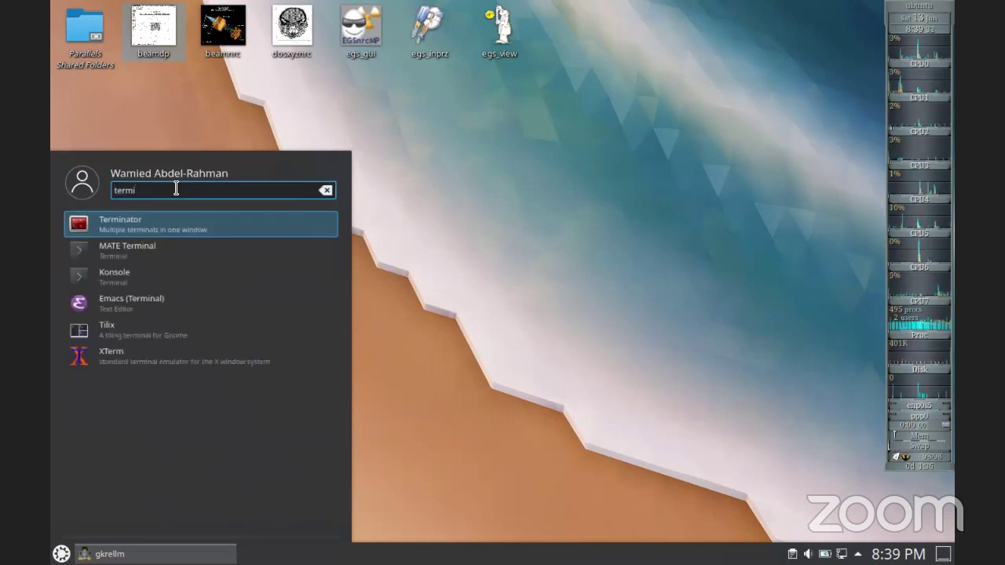
pyautogui.click(159, 226)
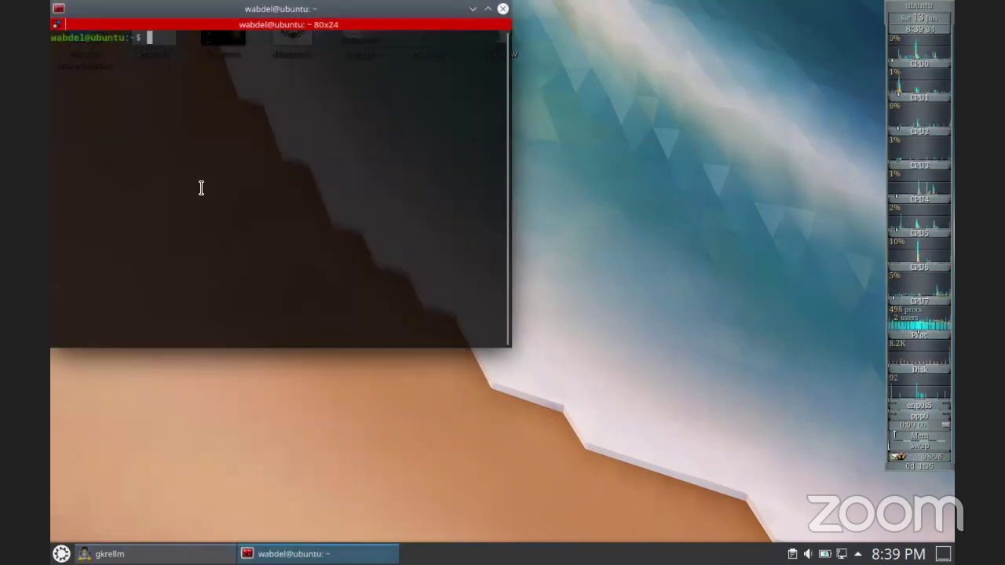
pyautogui.moveTo(179, 9); pyautogui.dragTo(382, 123)
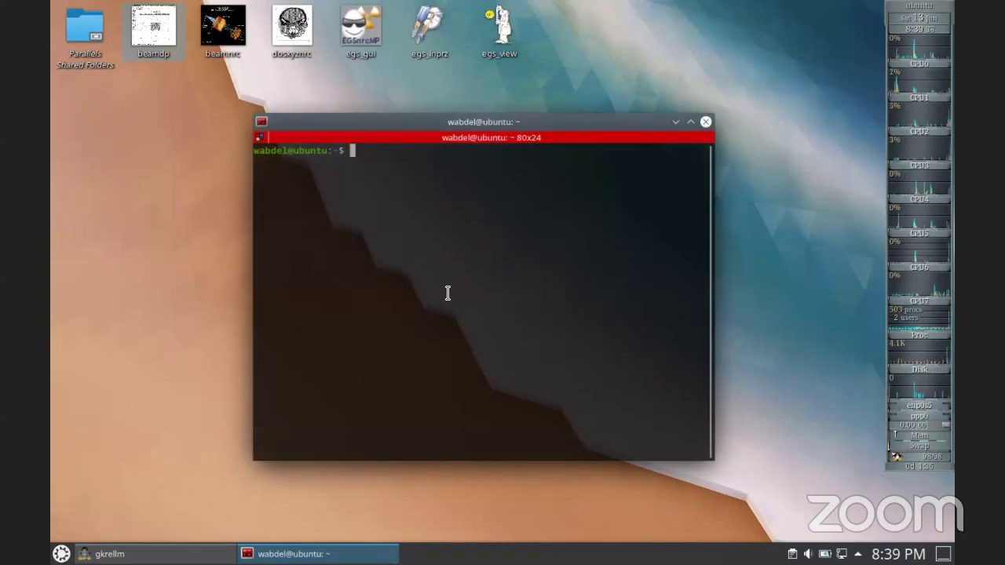
# Step: Change the working directory to egs_home/dosxyznrc and then into its examples folder
pyautogui.write('ls')
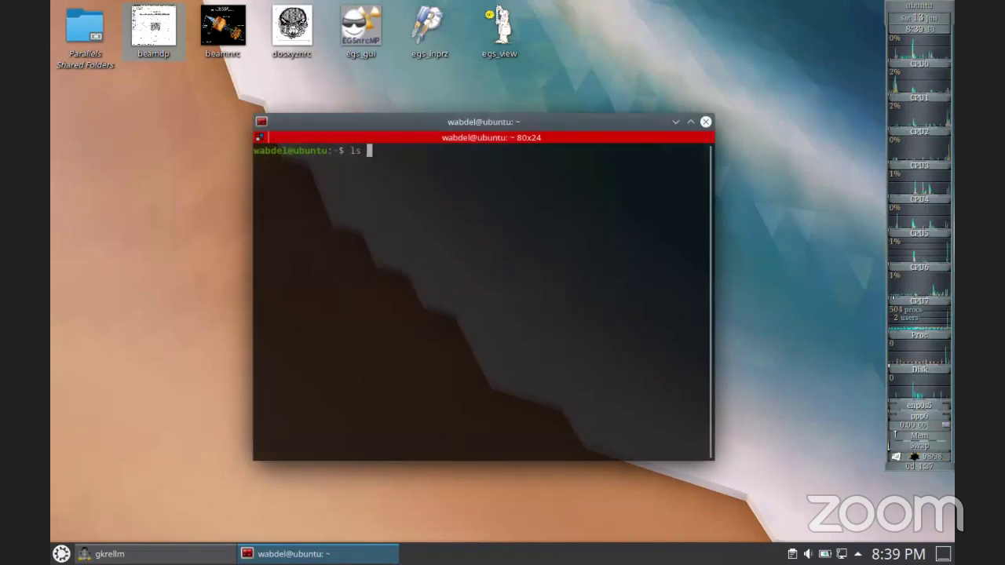
pyautogui.press('BackSpace')
pyautogui.press('BackSpace')
pyautogui.press('BackSpace')
pyautogui.write('cd egs_home/')
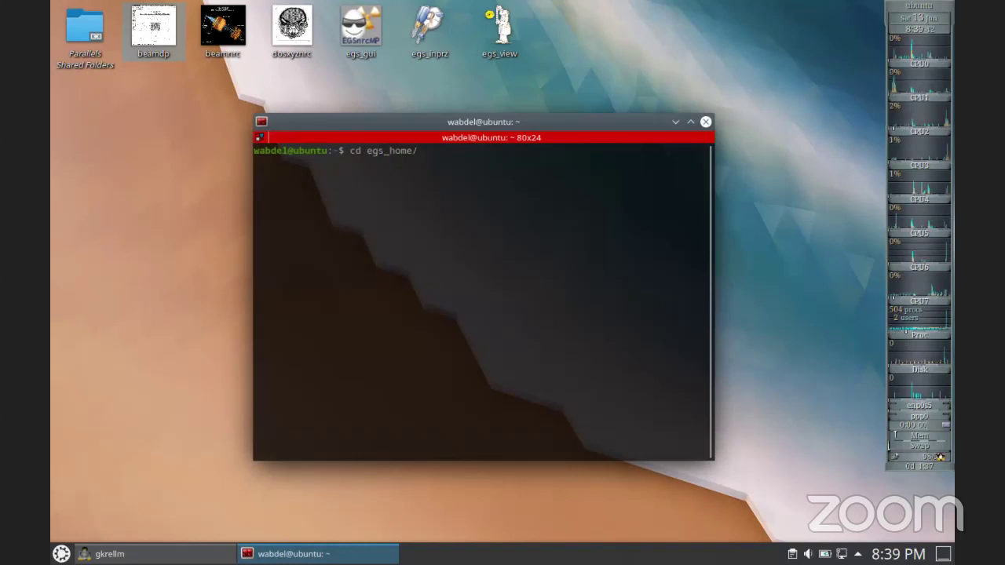
pyautogui.write('dosx')
pyautogui.press('Tab')
pyautogui.press('Return')
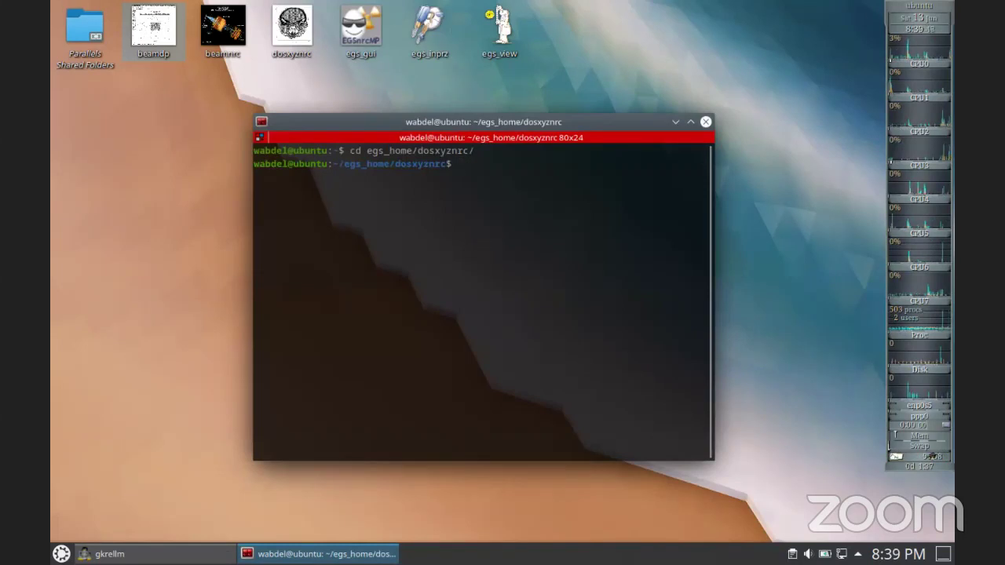
pyautogui.write('cd ex')
pyautogui.press('Tab')
pyautogui.press('Return')
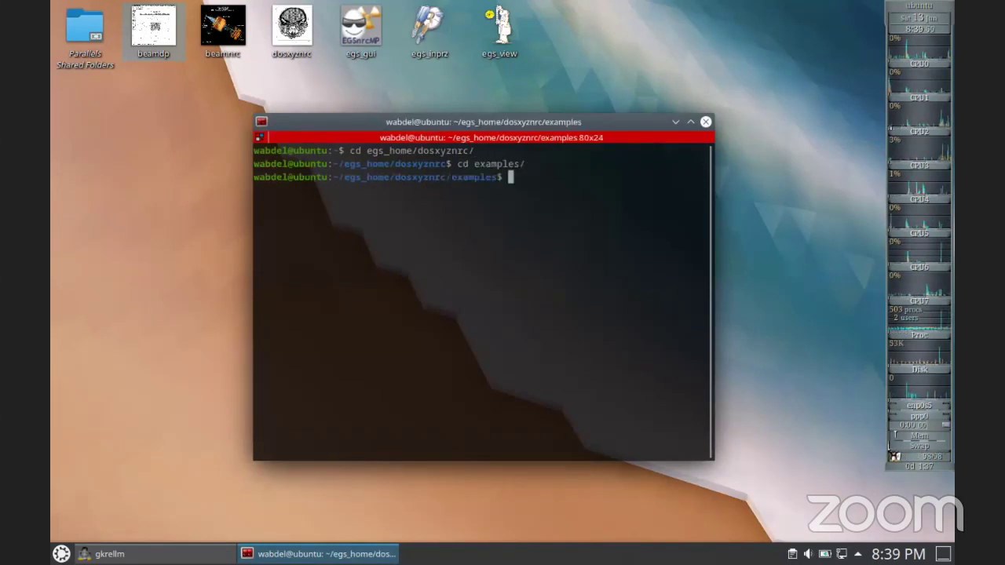
# Step: List the example files in long format with ls -la, and widen the terminal so the file names fit
pyautogui.write('ls -la')
pyautogui.press('Return')
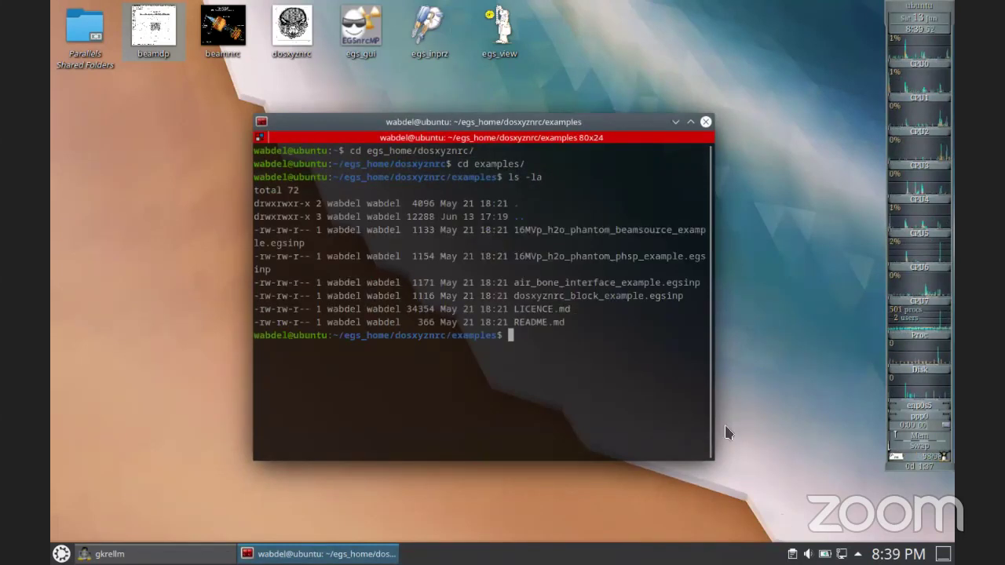
pyautogui.moveTo(713, 419); pyautogui.dragTo(824, 426)
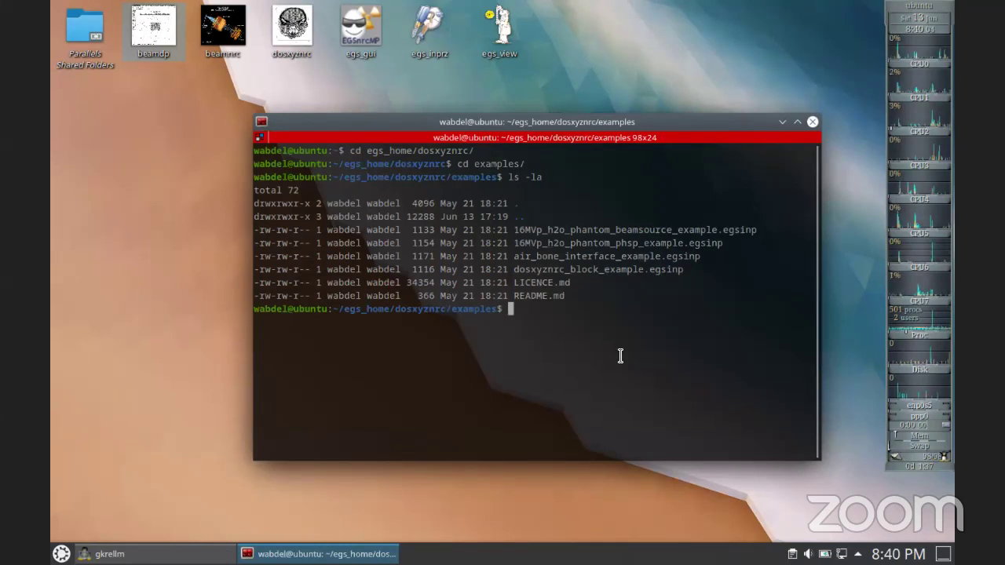
# Step: Change the working directory to ../../BEAM_EX16MVp and list its files with ls -la
pyautogui.write('cd ../BEA')
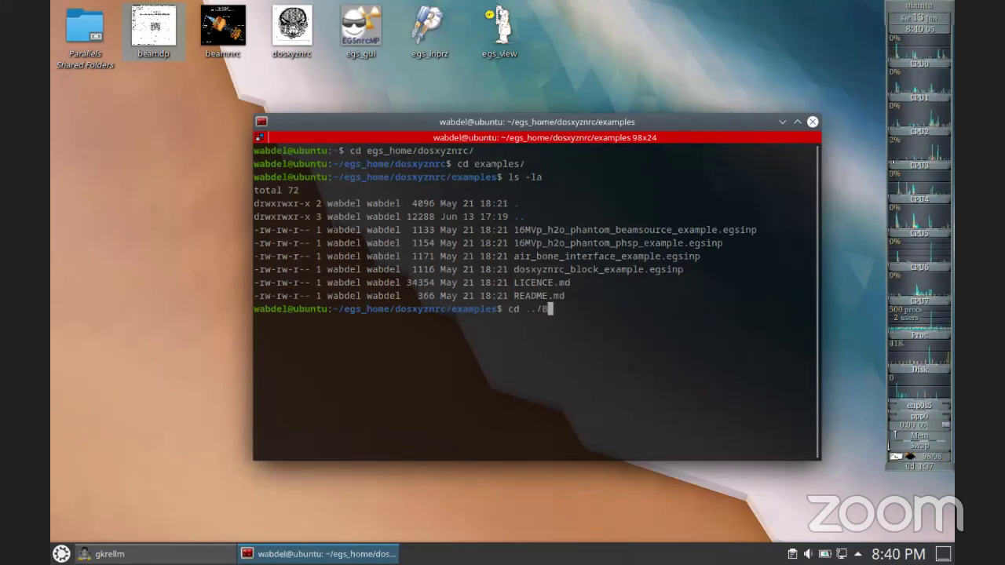
pyautogui.press('BackSpace')
pyautogui.press('BackSpace')
pyautogui.press('BackSpace')
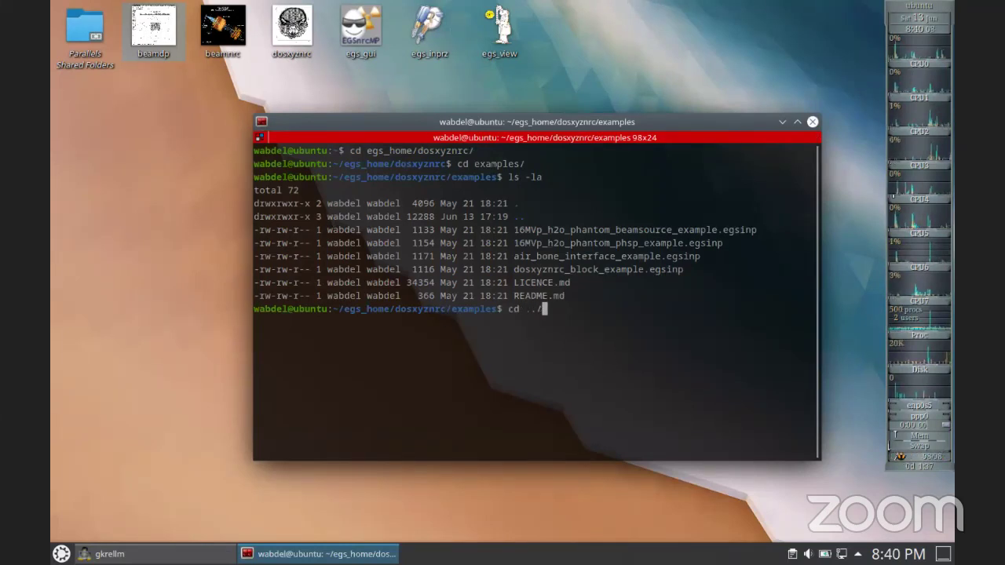
pyautogui.write('../BE')
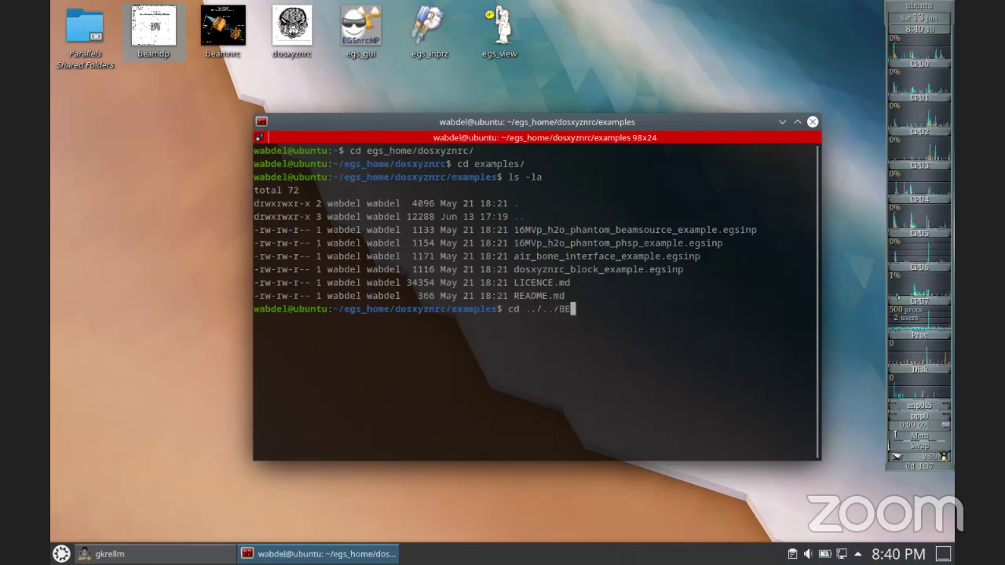
pyautogui.write('AM_EX10')
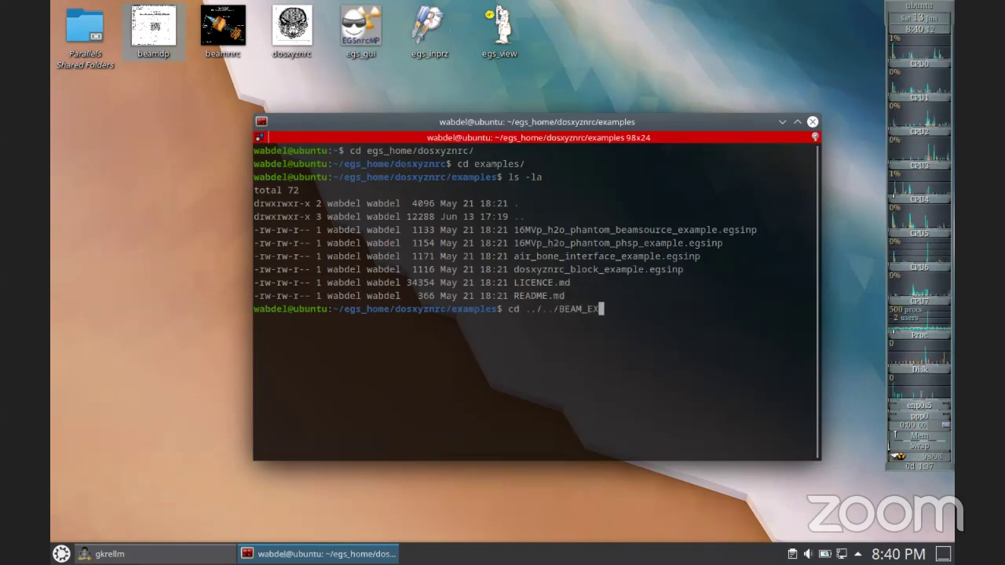
pyautogui.press('Tab')
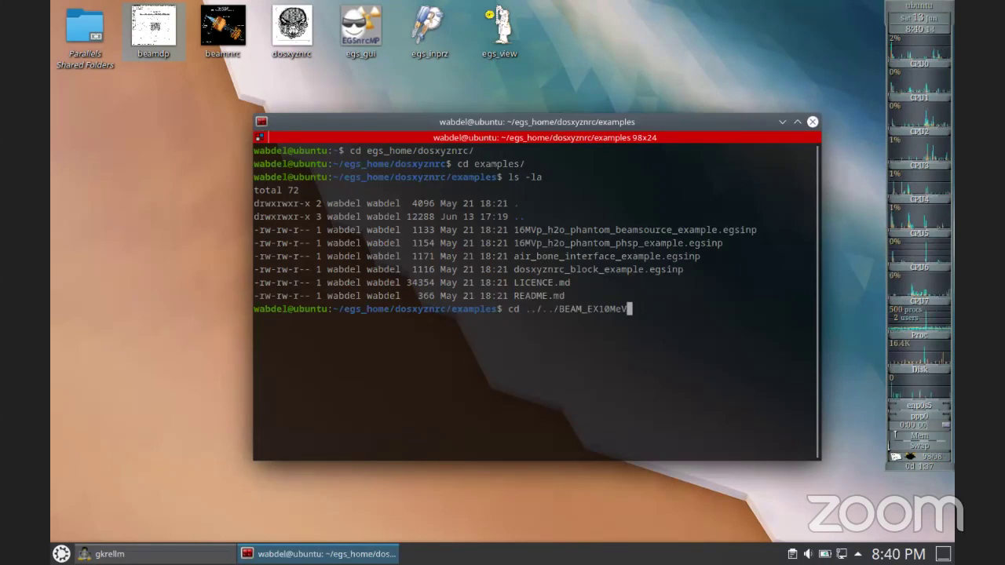
pyautogui.press('BackSpace')
pyautogui.press('BackSpace')
pyautogui.press('BackSpace')
pyautogui.press('BackSpace')
pyautogui.write('6')
pyautogui.press('Tab')
pyautogui.press('Return')
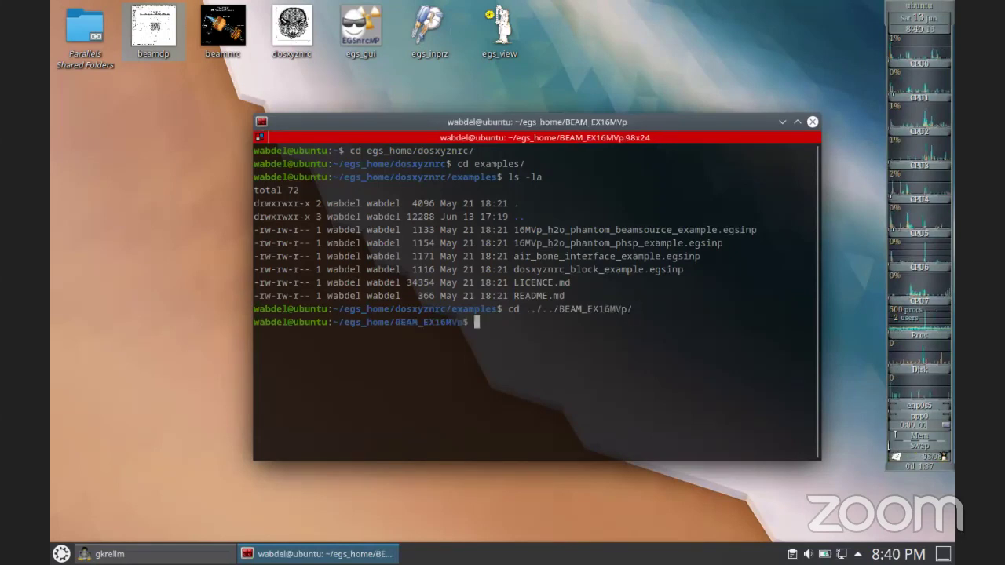
pyautogui.write('ls -la')
pyautogui.press('Return')
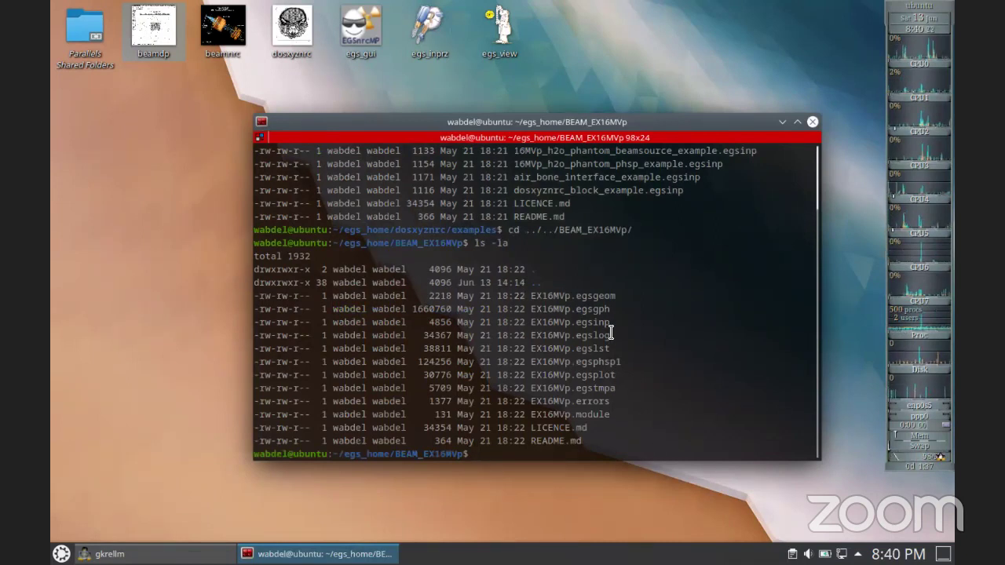
pyautogui.write('ex BE')
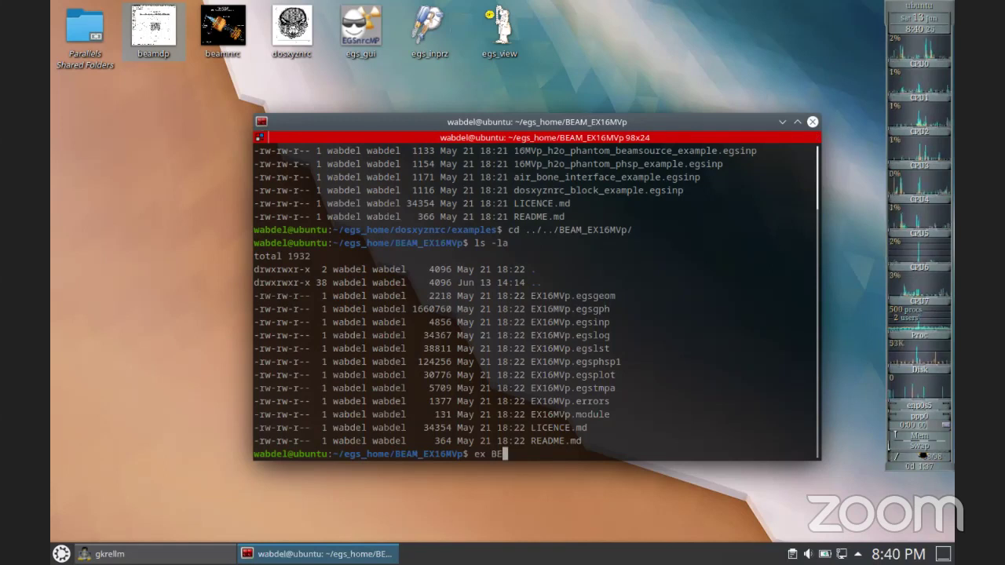
pyautogui.press('BackSpace')
pyautogui.press('BackSpace')
pyautogui.press('BackSpace')
pyautogui.press('BackSpace')
pyautogui.press('BackSpace')
pyautogui.press('BackSpace')
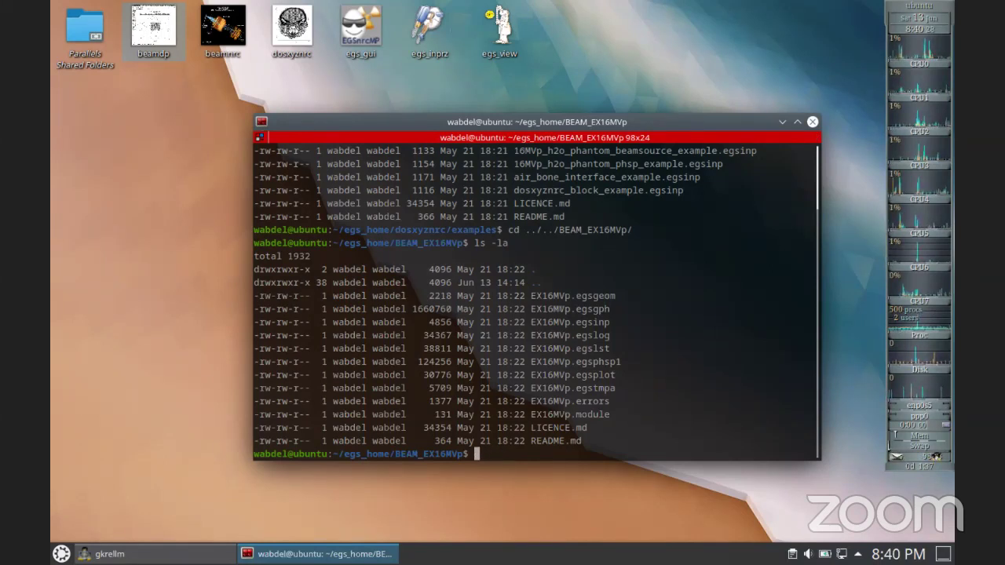
# Step: Try to build the accelerator with make in BEAM_EX16MVp, also listing the commands that begin with ex
pyautogui.write('make')
pyautogui.press('Return')
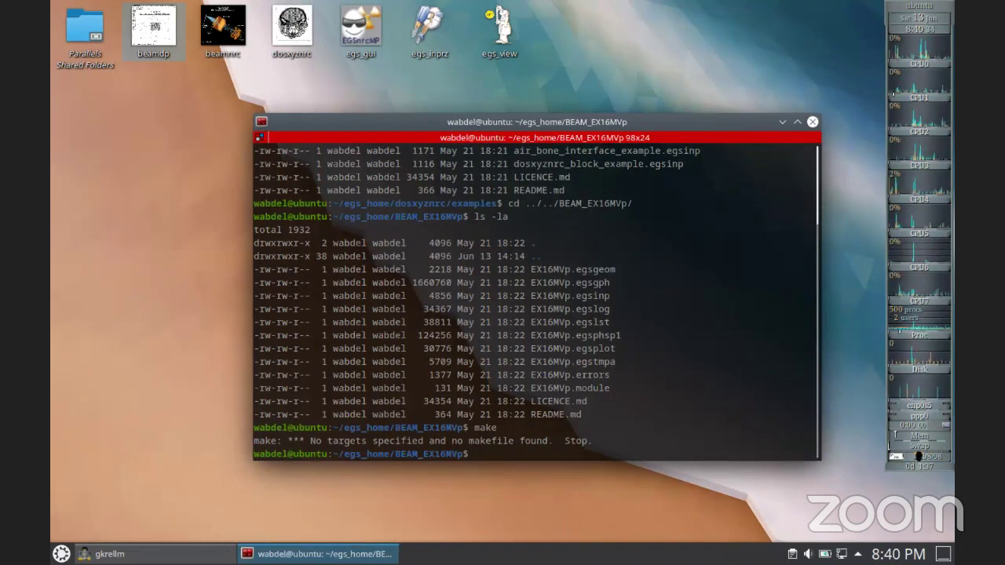
pyautogui.write('ex')
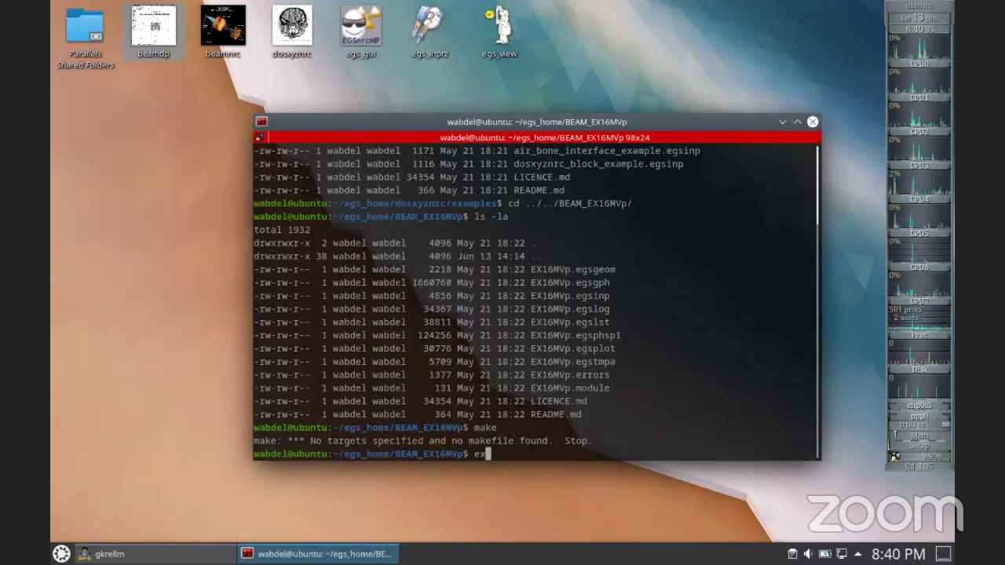
pyautogui.press('Tab')
pyautogui.press('Tab')
pyautogui.write('b B')
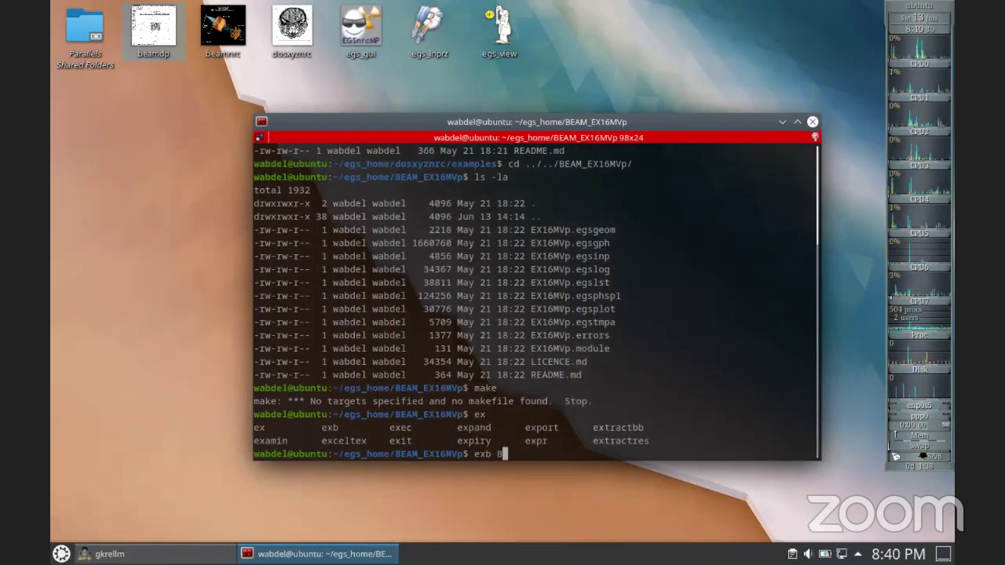
pyautogui.press('BackSpace')
pyautogui.press('BackSpace')
pyautogui.press('BackSpace')
pyautogui.press('BackSpace')
pyautogui.press('BackSpace')
pyautogui.write('make')
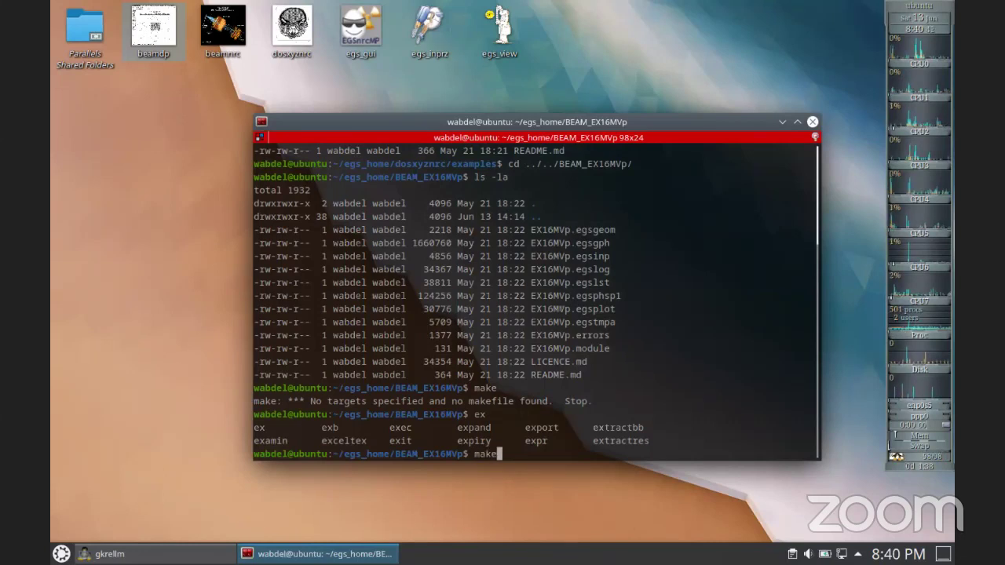
pyautogui.press('Return')
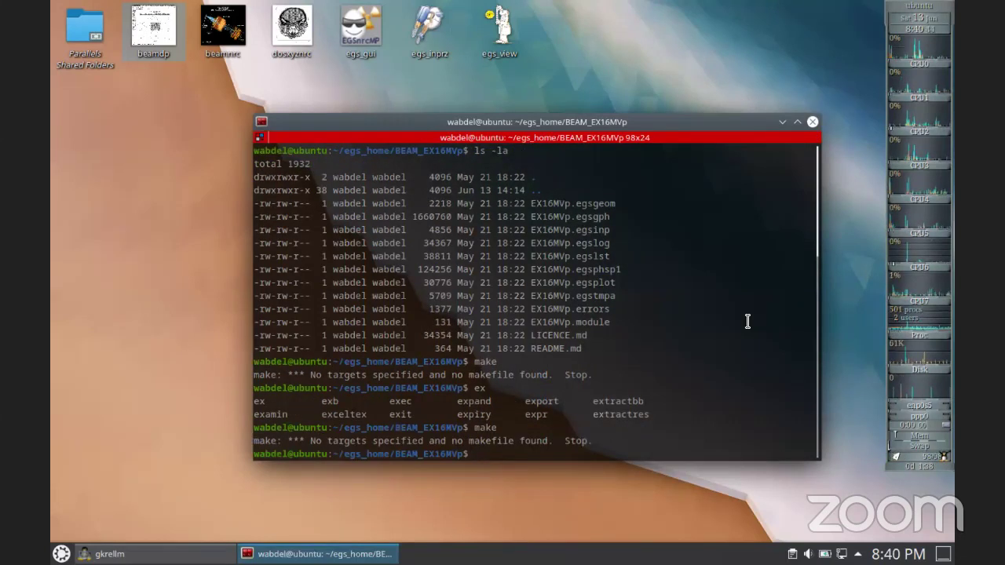
# Step: Open the BEAMnrc GUI and load the previous accelerator EX16MVp.module from beamnrc/spec_modules
pyautogui.doubleClick(227, 43)
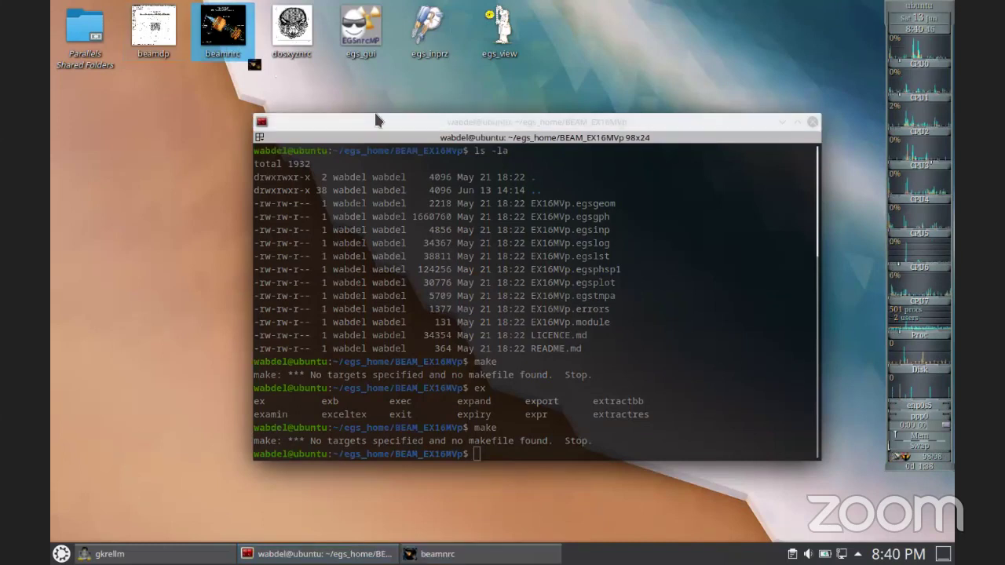
pyautogui.click(266, 121)
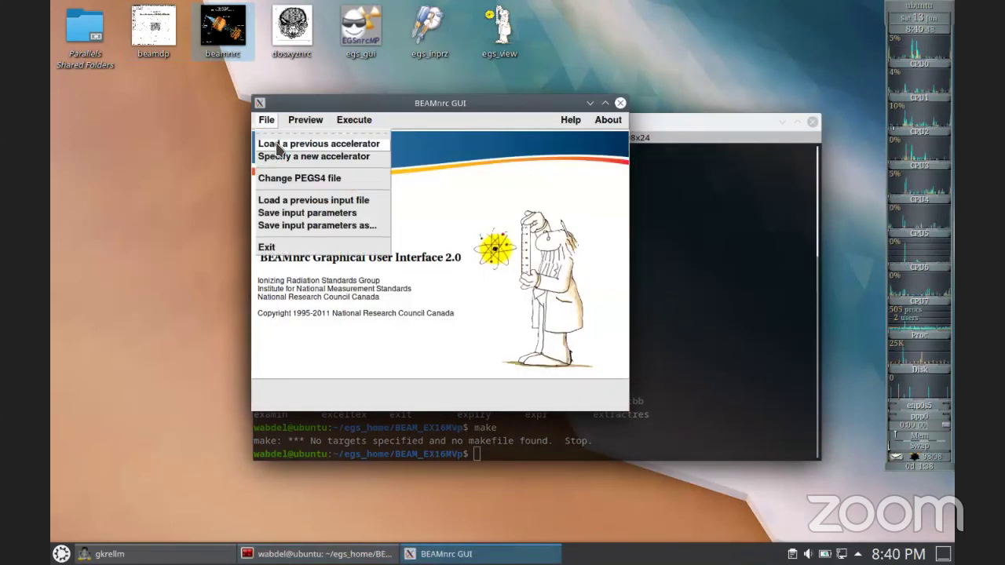
pyautogui.click(281, 142)
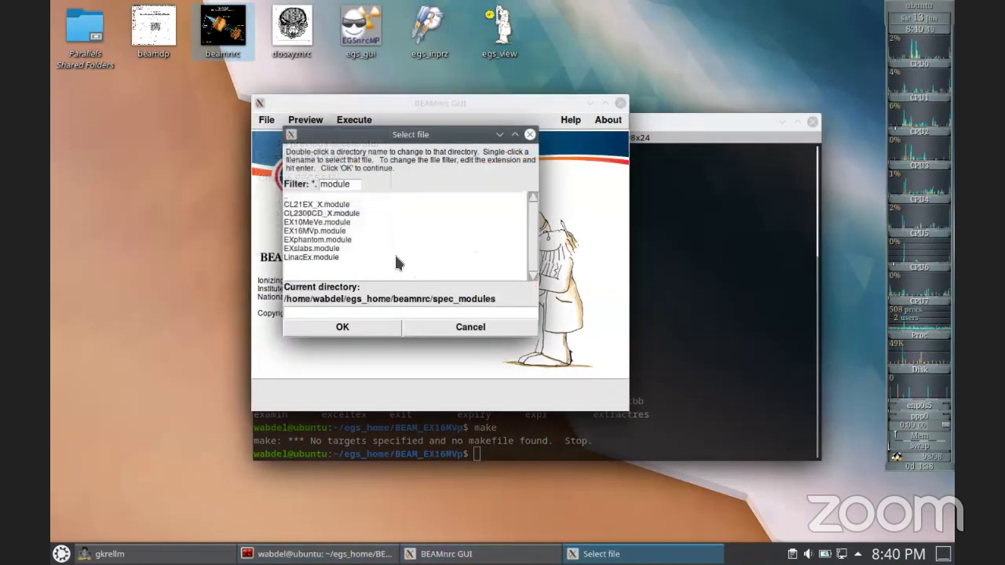
pyautogui.click(322, 231)
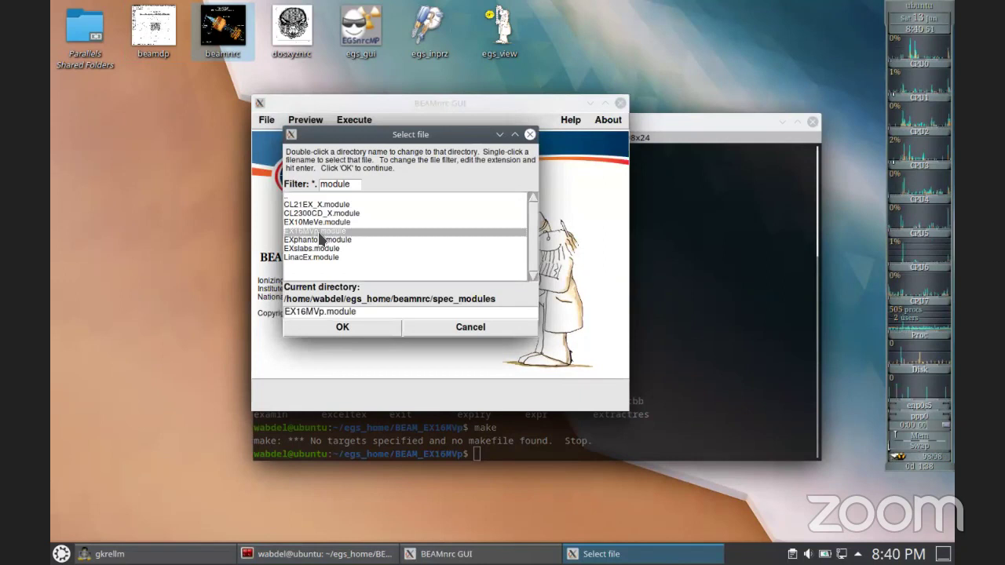
pyautogui.click(372, 331)
# Step: Choose 700icru.pegs4dat from the HEN_HOUSE pegs4/data directory as the accelerator's PEGS4 file
pyautogui.click(531, 268)
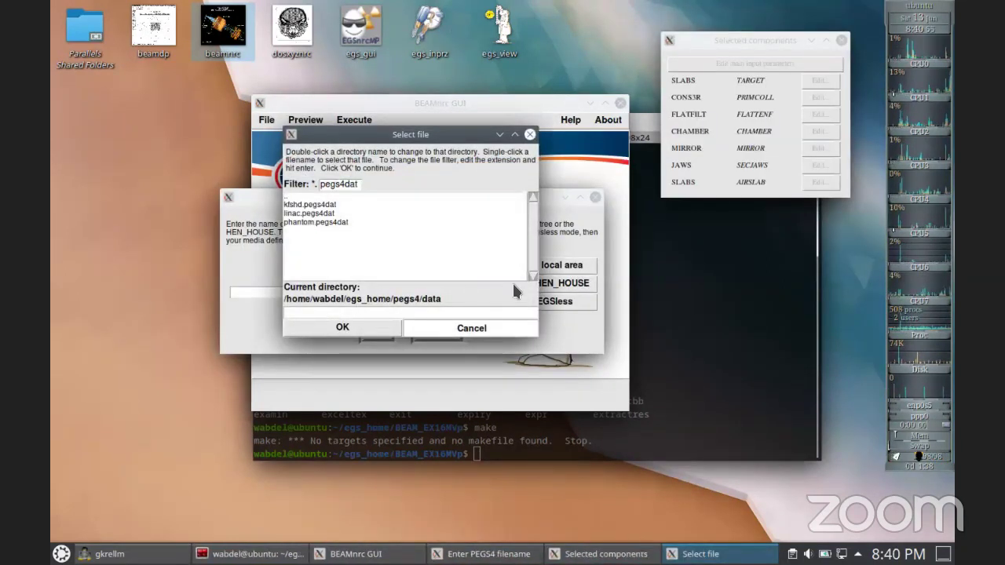
pyautogui.click(564, 282)
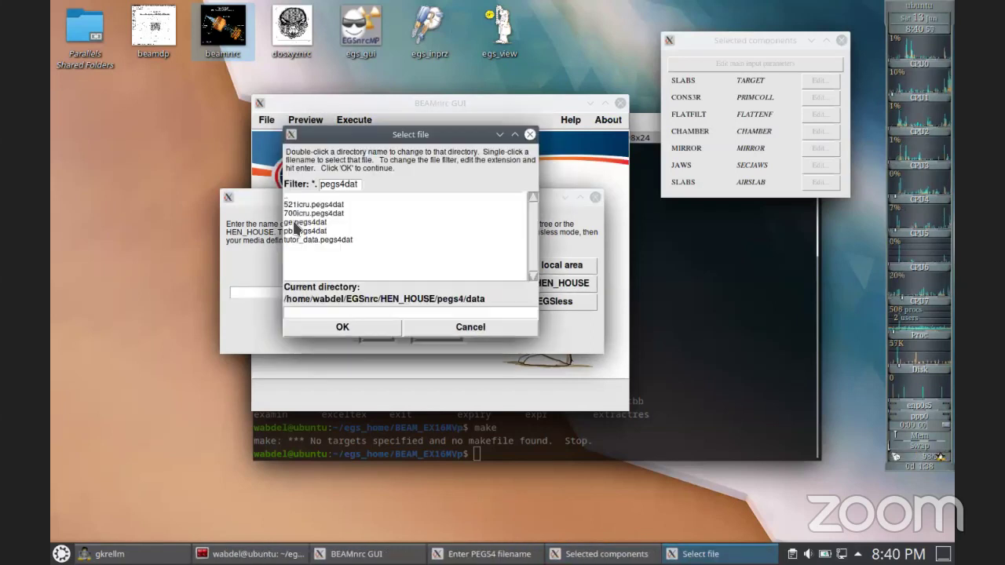
pyautogui.click(354, 328)
pyautogui.click(378, 330)
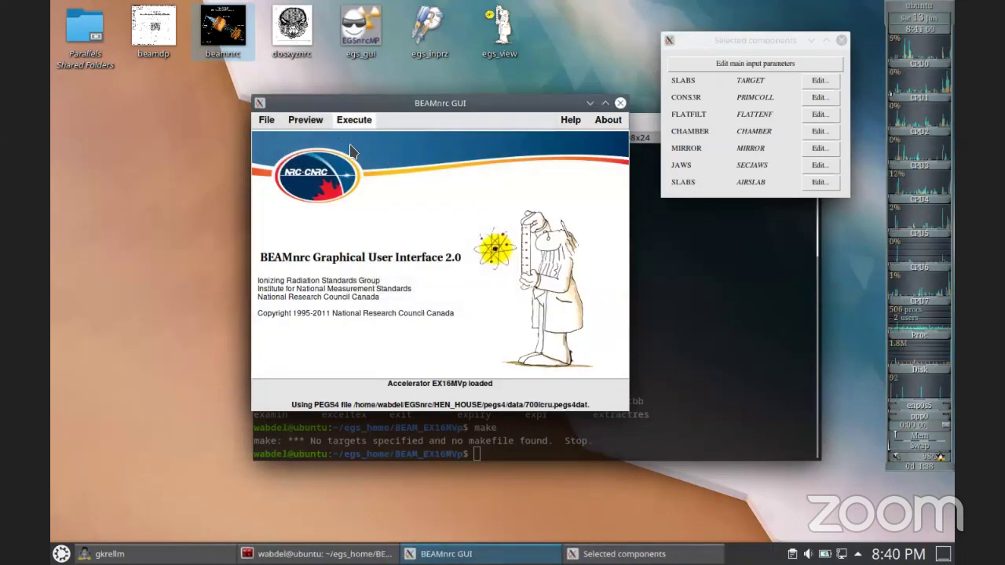
# Step: Build and compile the EX16MVp accelerator with optimization on, and dismiss the result messages
pyautogui.click(354, 120)
pyautogui.click(359, 139)
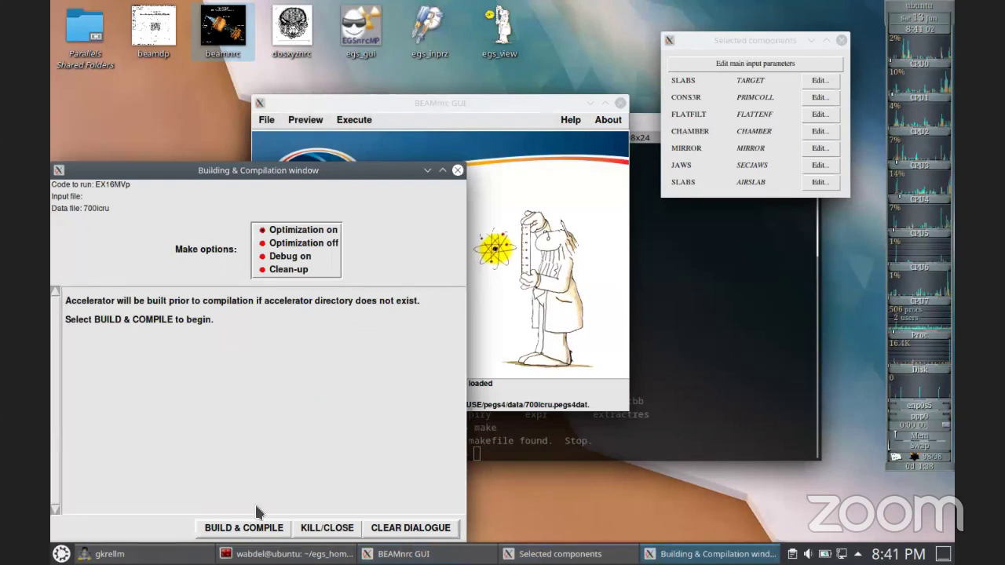
pyautogui.click(249, 527)
pyautogui.click(500, 315)
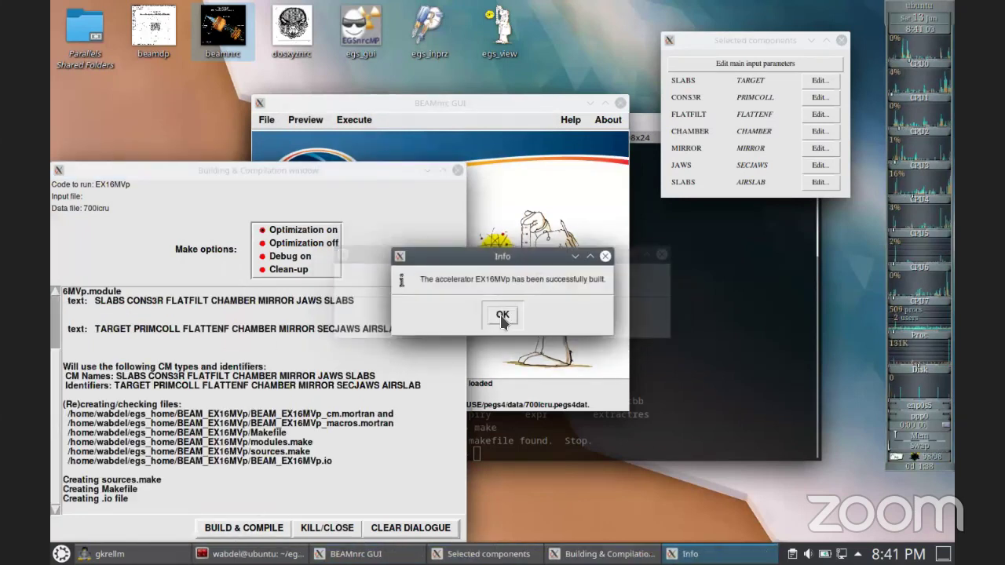
pyautogui.click(500, 315)
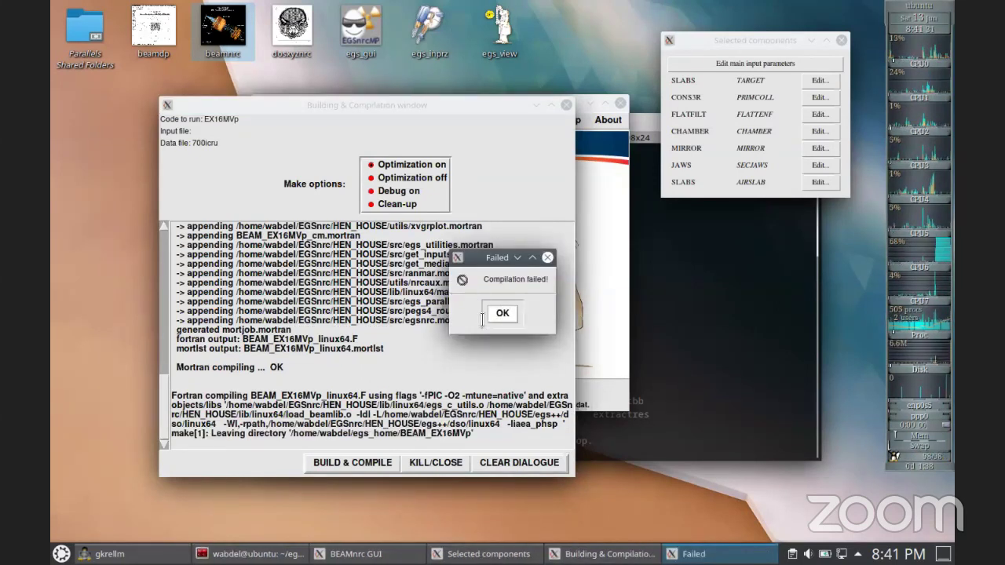
pyautogui.click(502, 312)
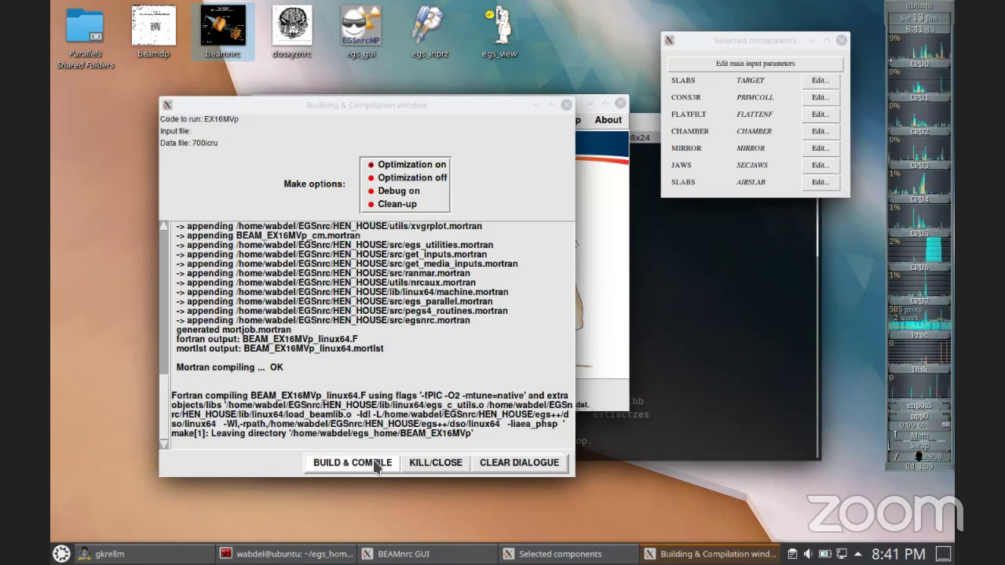
# Step: In the terminal, run make in BEAM_EX16MVp, and build the accelerator's shared library with make library
pyautogui.click(751, 369)
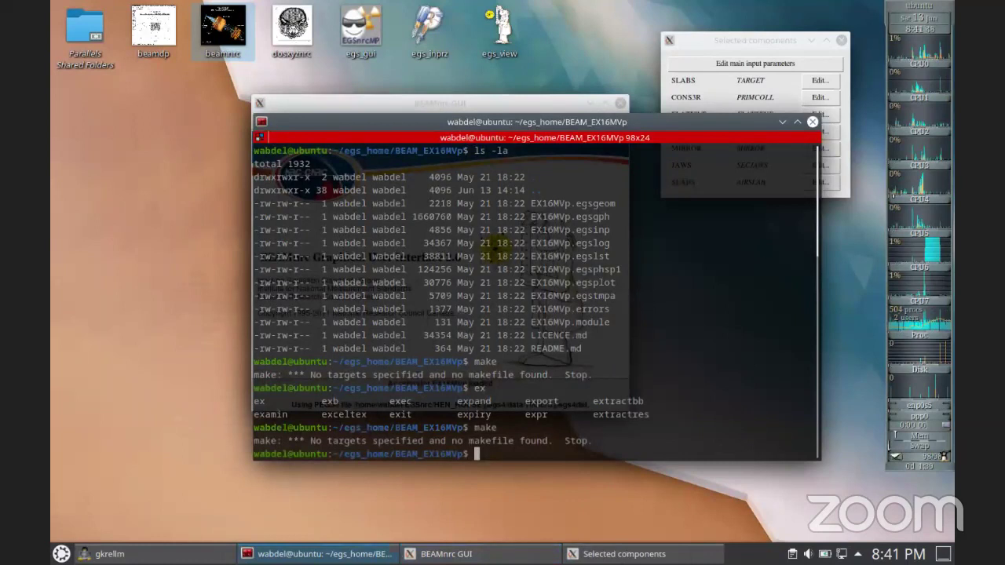
pyautogui.press('Up')
pyautogui.press('Return')
pyautogui.write('make libr')
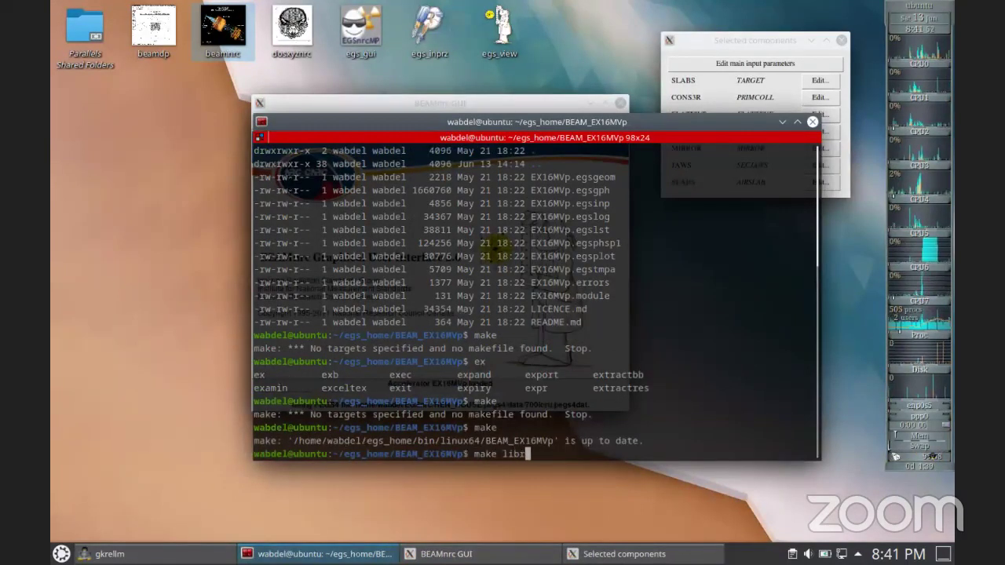
pyautogui.write('ary')
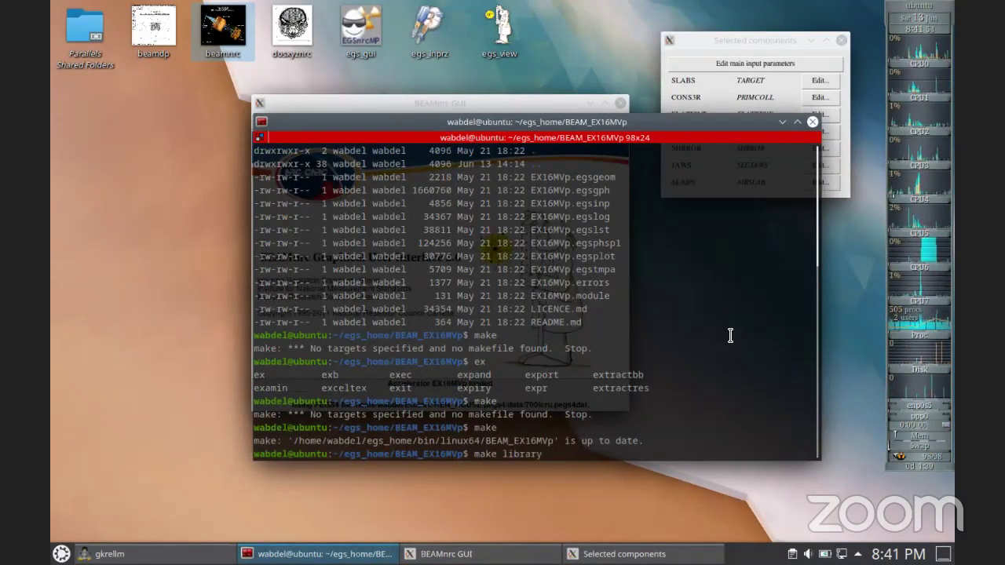
pyautogui.press('Return')
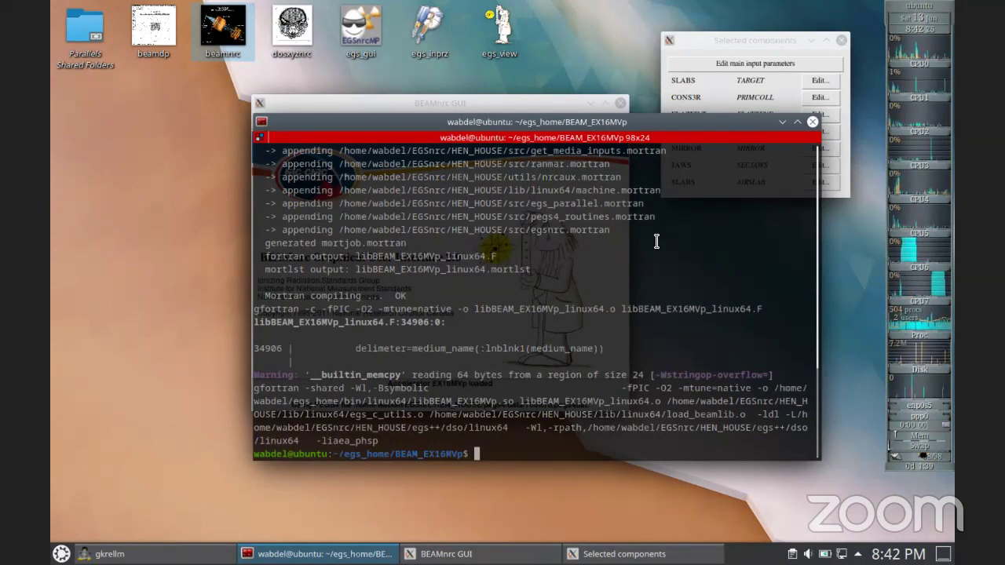
pyautogui.write('make ')
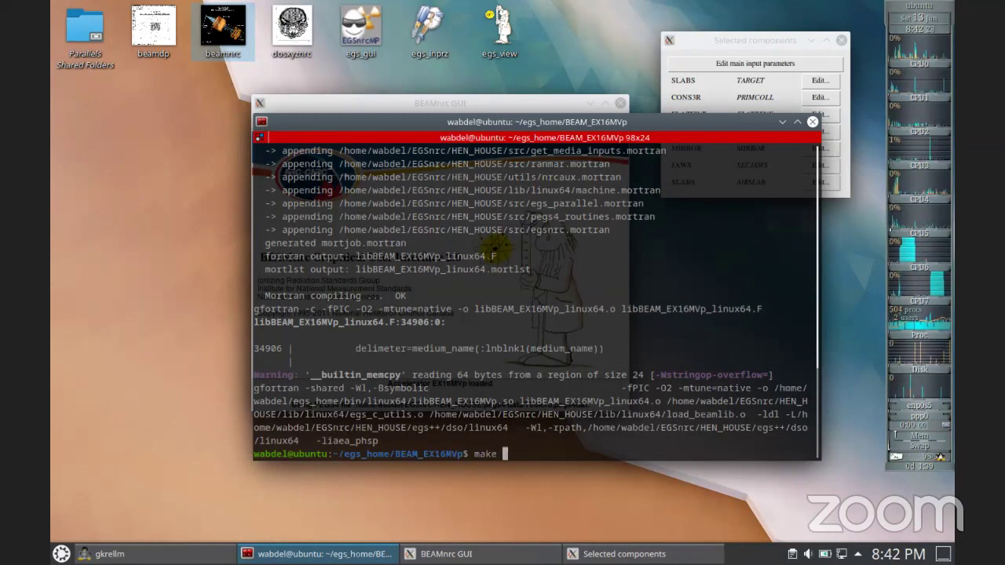
pyautogui.write('library')
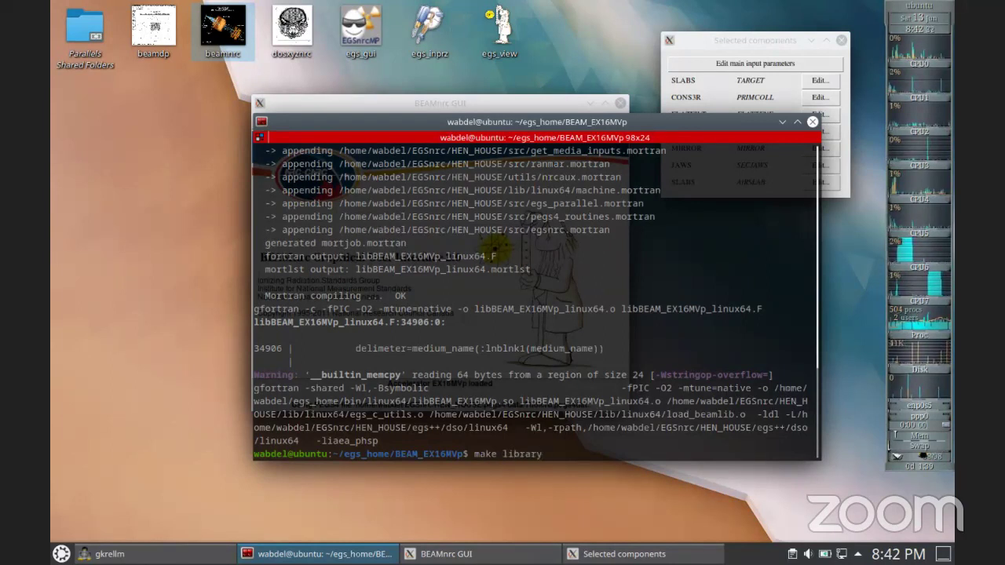
pyautogui.press('BackSpace')
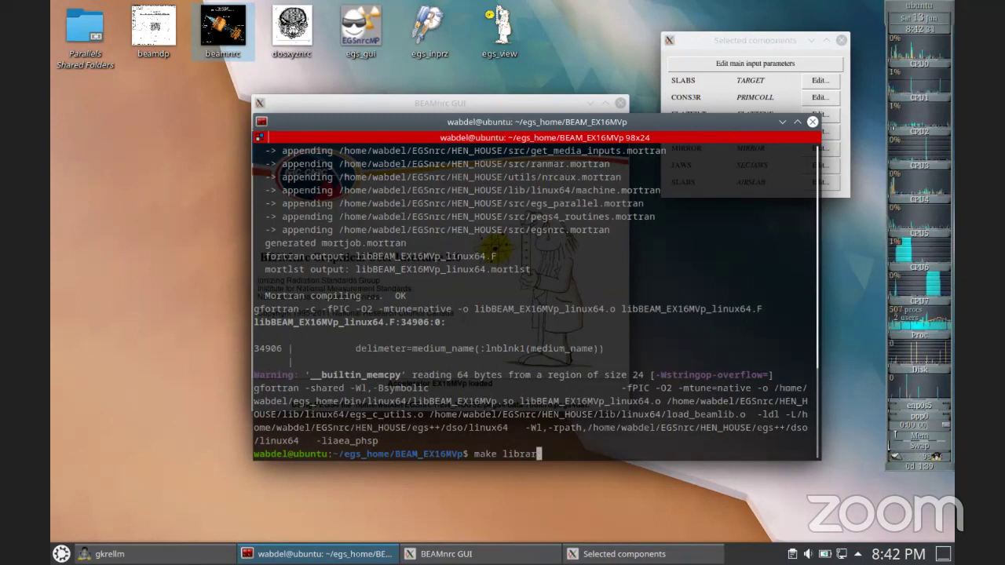
pyautogui.press('BackSpace')
pyautogui.press('BackSpace')
pyautogui.press('BackSpace')
pyautogui.press('BackSpace')
pyautogui.press('BackSpace')
pyautogui.press('BackSpace')
pyautogui.press('BackSpace')
pyautogui.press('BackSpace')
pyautogui.press('BackSpace')
pyautogui.press('BackSpace')
pyautogui.press('BackSpace')
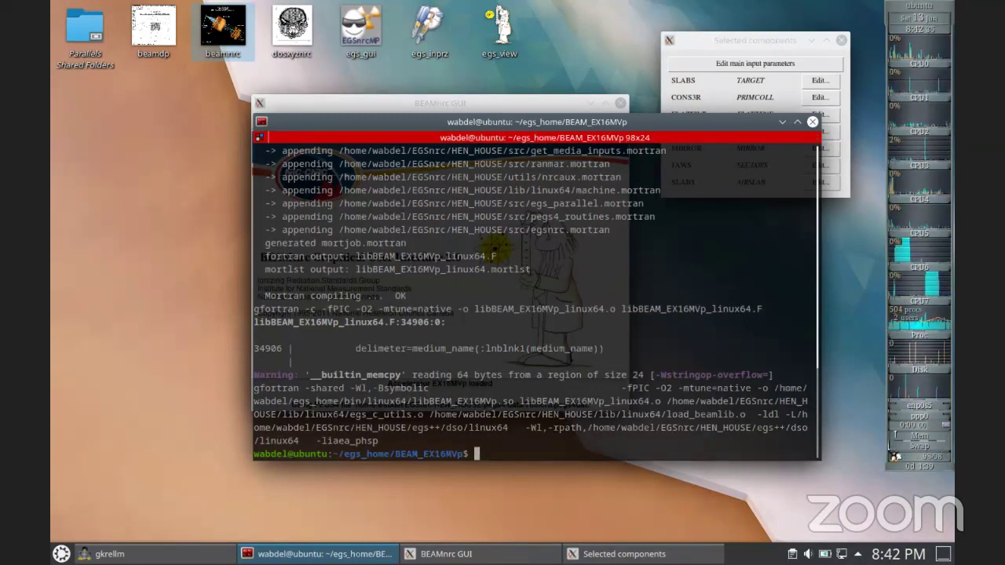
# Step: Change the working directory from BEAM_EX16MVp to ../dosxyznrc/
pyautogui.write('cd../dos')
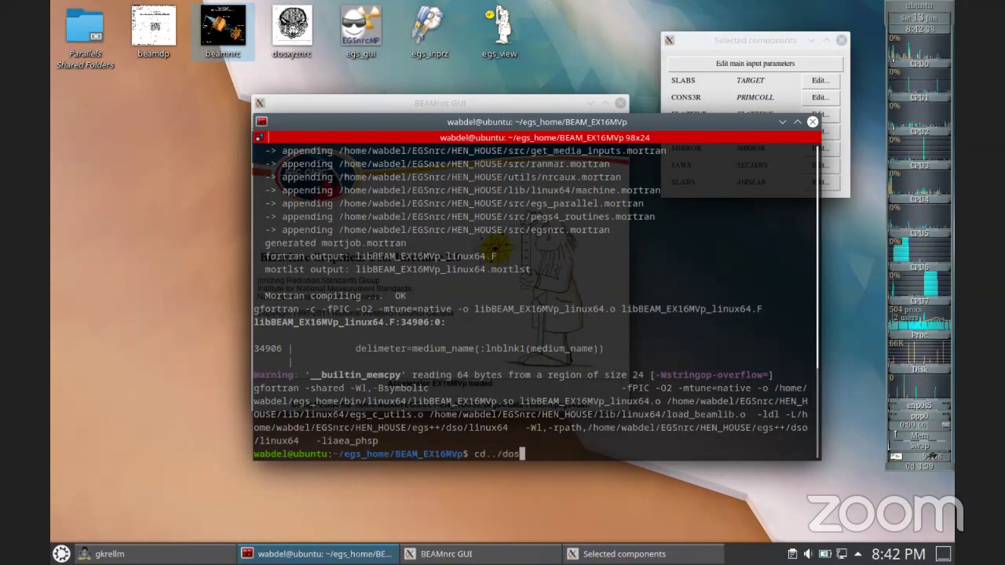
pyautogui.write('x')
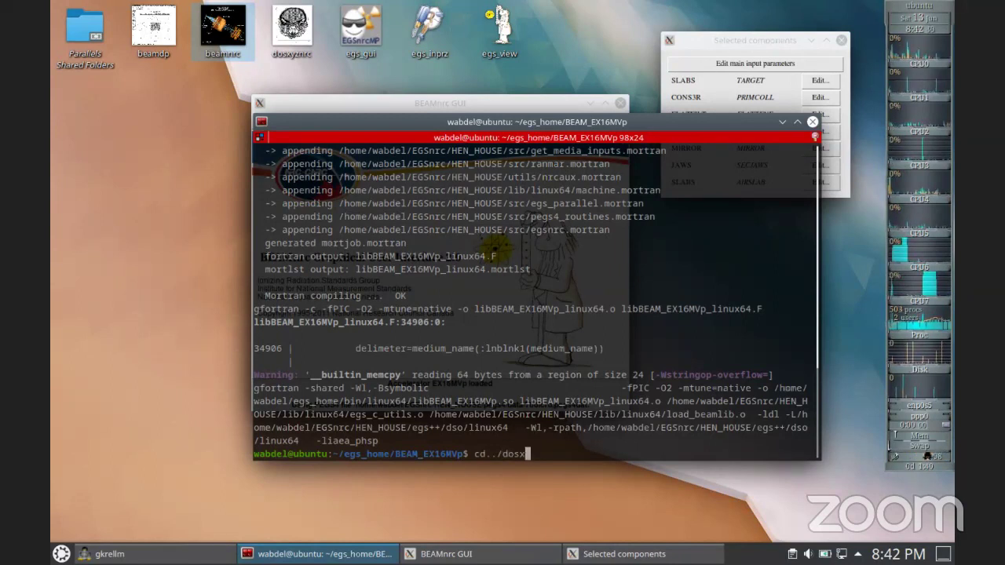
pyautogui.press('BackSpace')
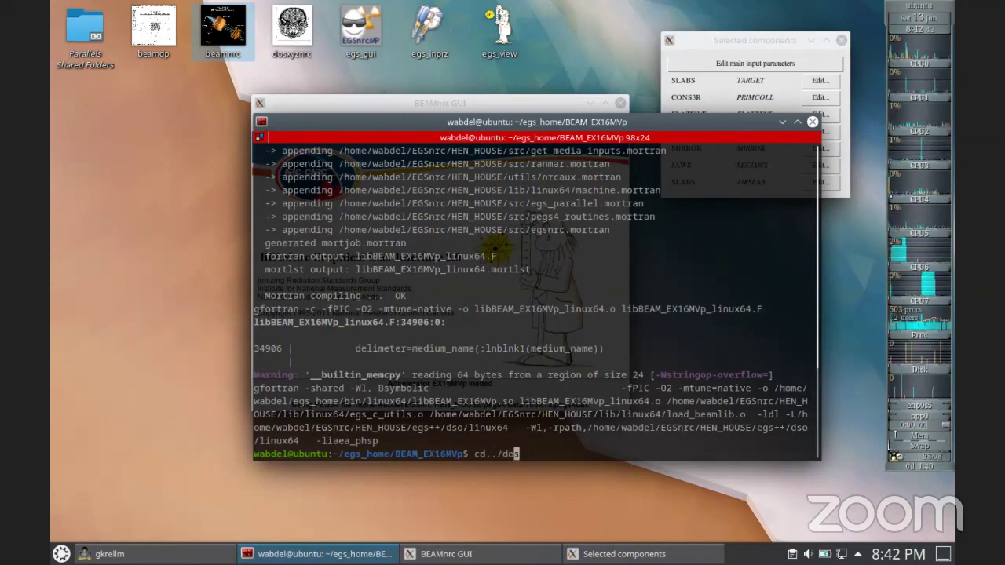
pyautogui.press('Left')
pyautogui.press('Left')
pyautogui.press('Left')
pyautogui.press('Left')
pyautogui.press('Left')
pyautogui.press('Right')
pyautogui.press('Right')
pyautogui.press('Right')
pyautogui.press('Right')
pyautogui.press('Right')
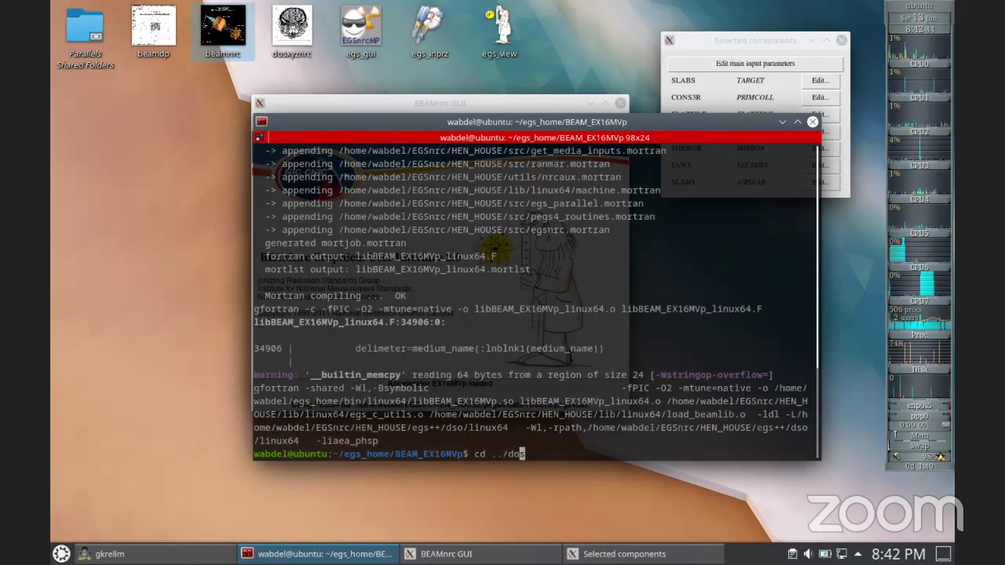
pyautogui.press('Right')
pyautogui.press('Tab')
pyautogui.press('Return')
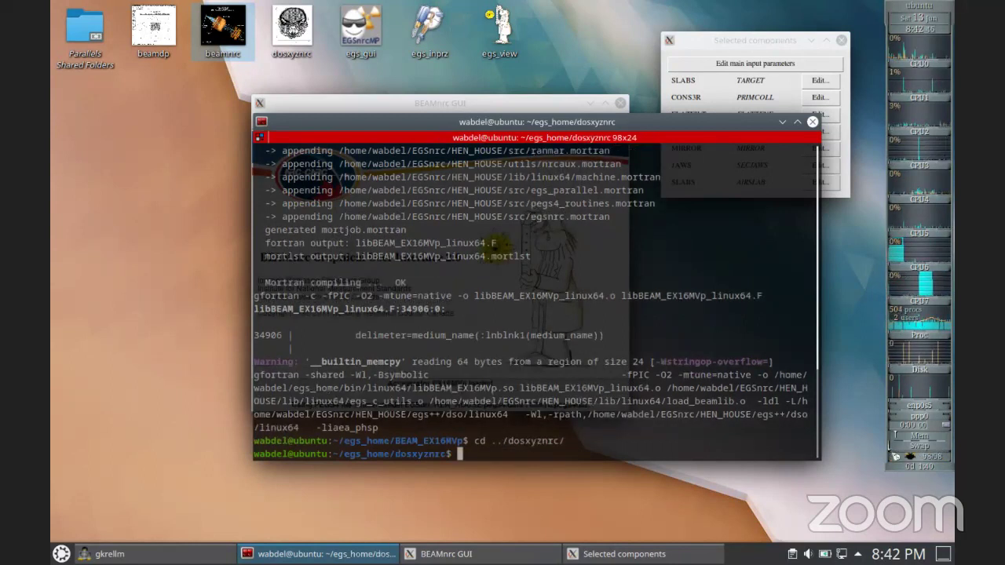
# Step: Copy all examples/16MVp_h2o_phantom_* files into the current dosxyznrc directory with cp
pyautogui.write('cp ')
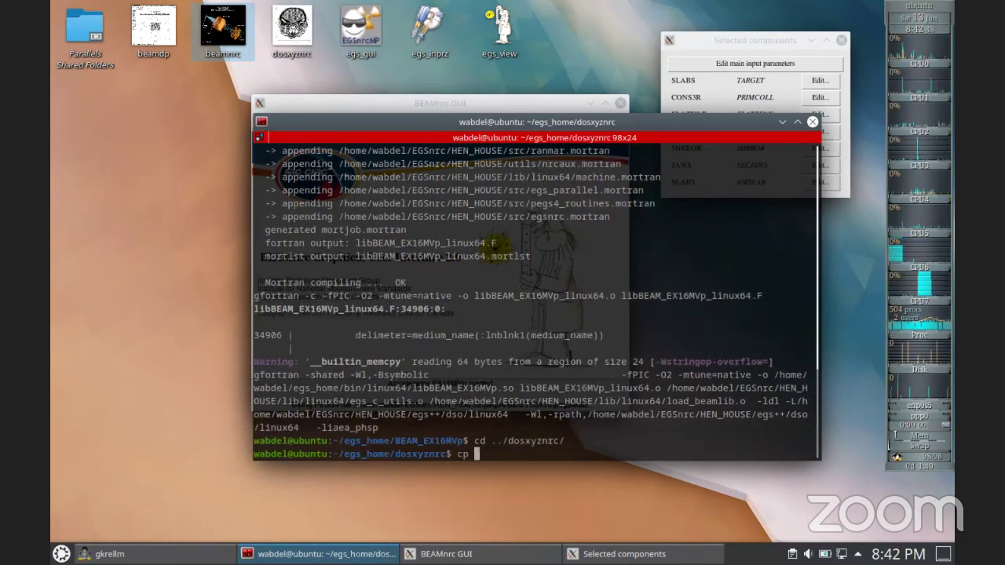
pyautogui.write('examples/')
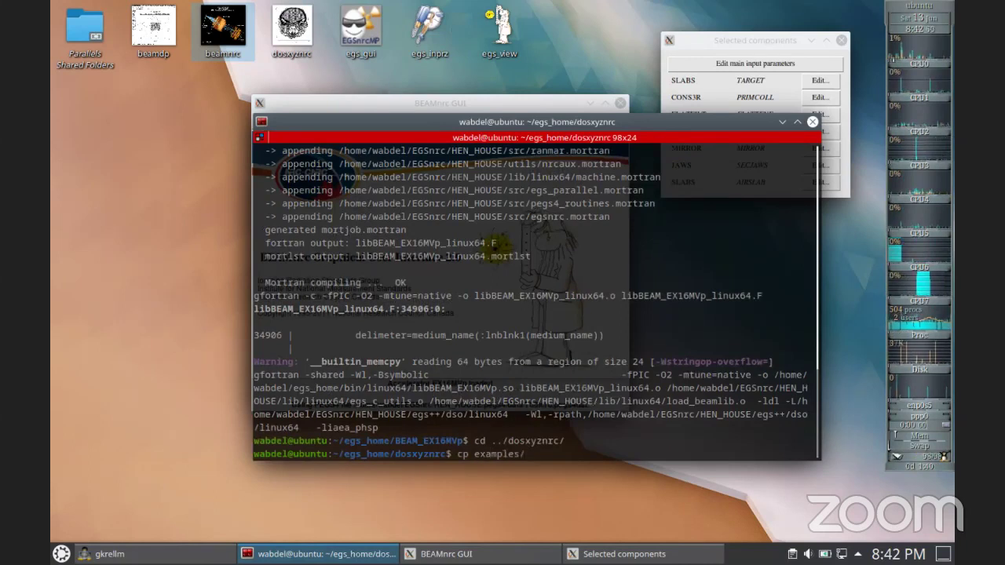
pyautogui.press('Tab')
pyautogui.press('Tab')
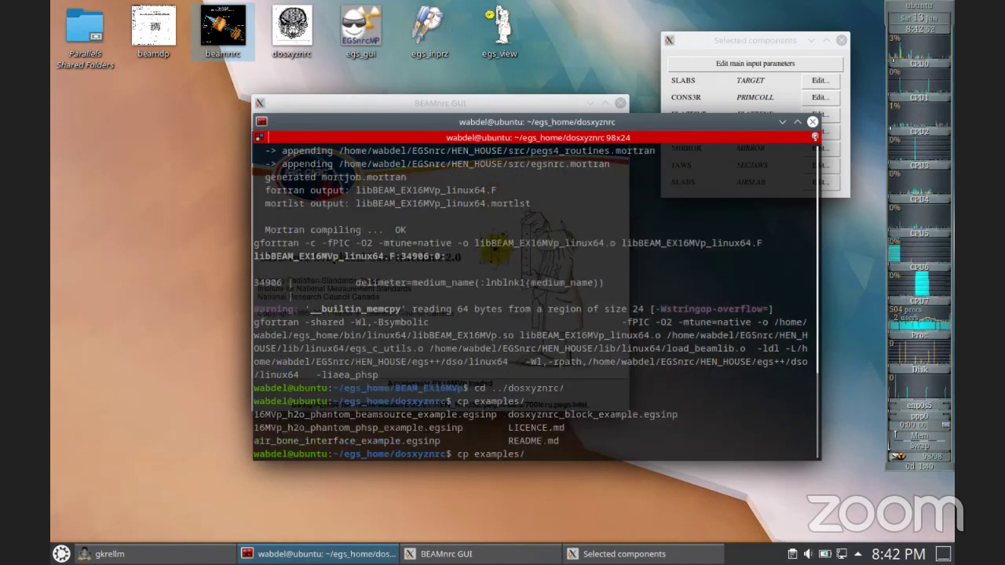
pyautogui.write('1')
pyautogui.press('Tab')
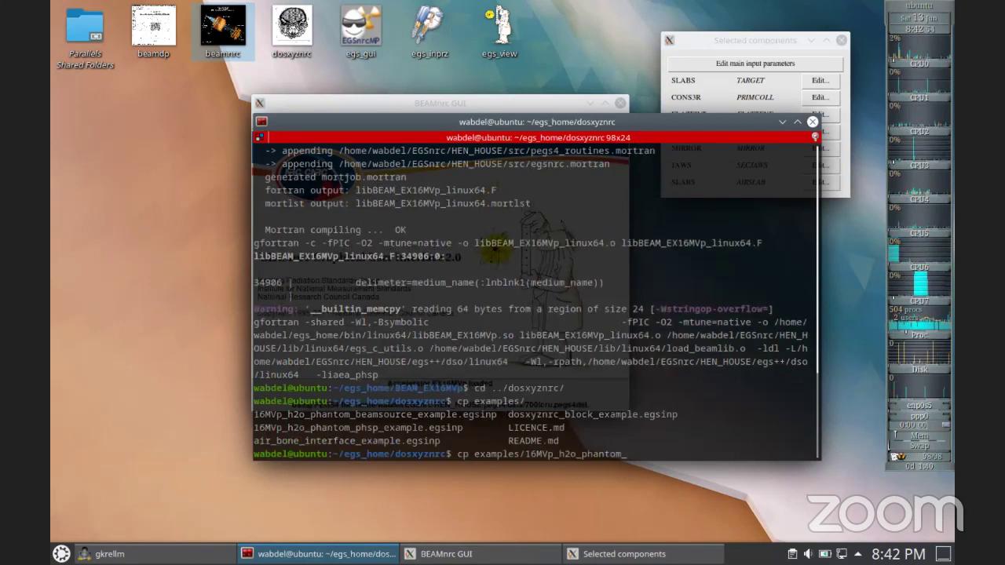
pyautogui.write('* ./.')
pyautogui.press('Return')
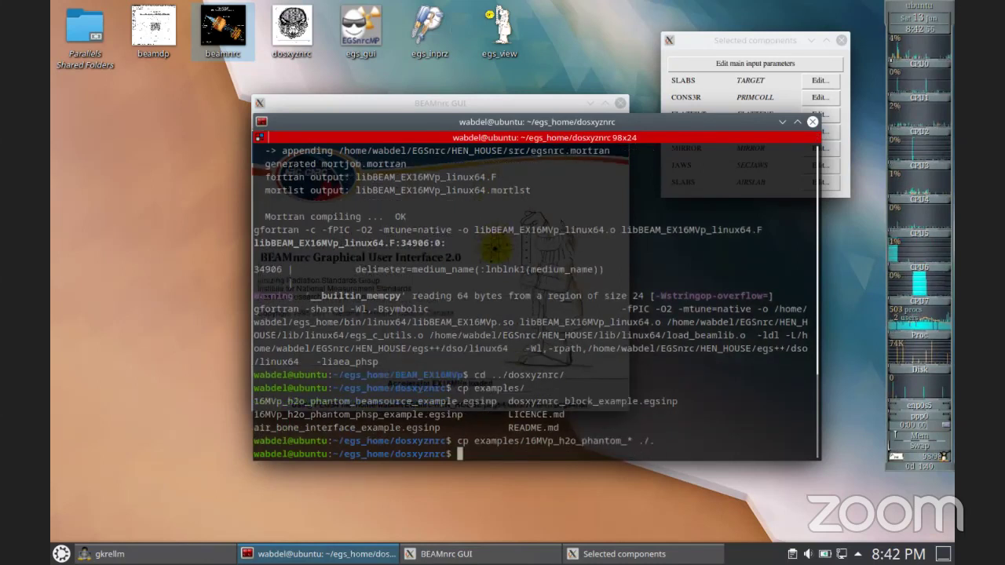
# Step: Close the terminal and launch the DOSXYZnrc GUI from the desktop
pyautogui.click(813, 123)
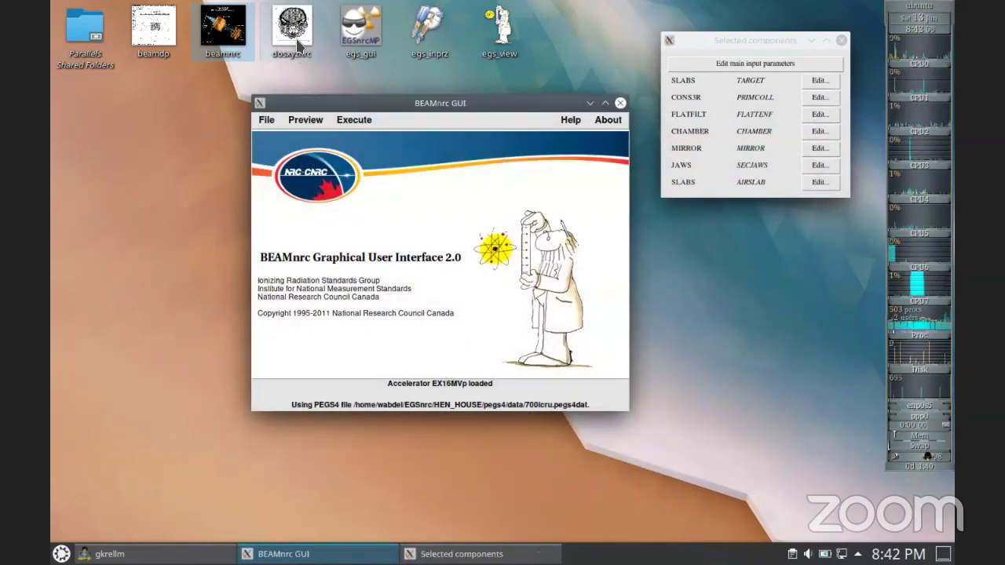
pyautogui.doubleClick(297, 46)
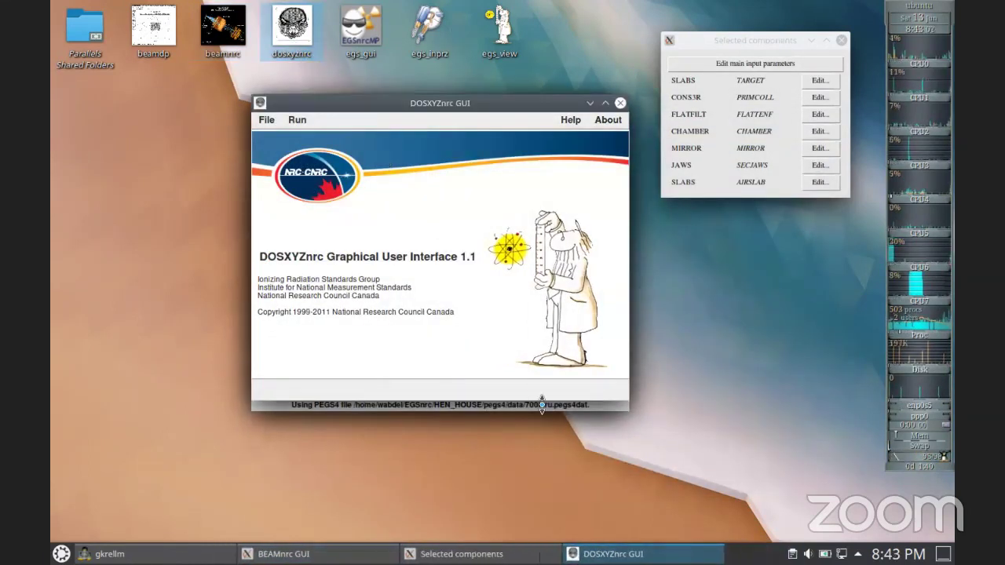
# Step: Open a new Terminator terminal and change the working directory to egs_home/BEAM_EX16MVp/
pyautogui.click(64, 553)
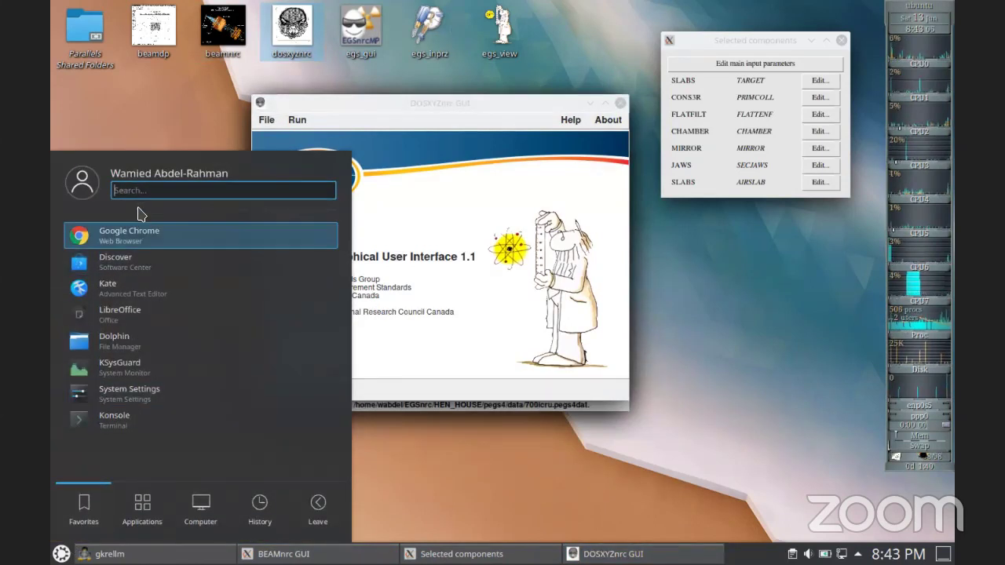
pyautogui.write('ter')
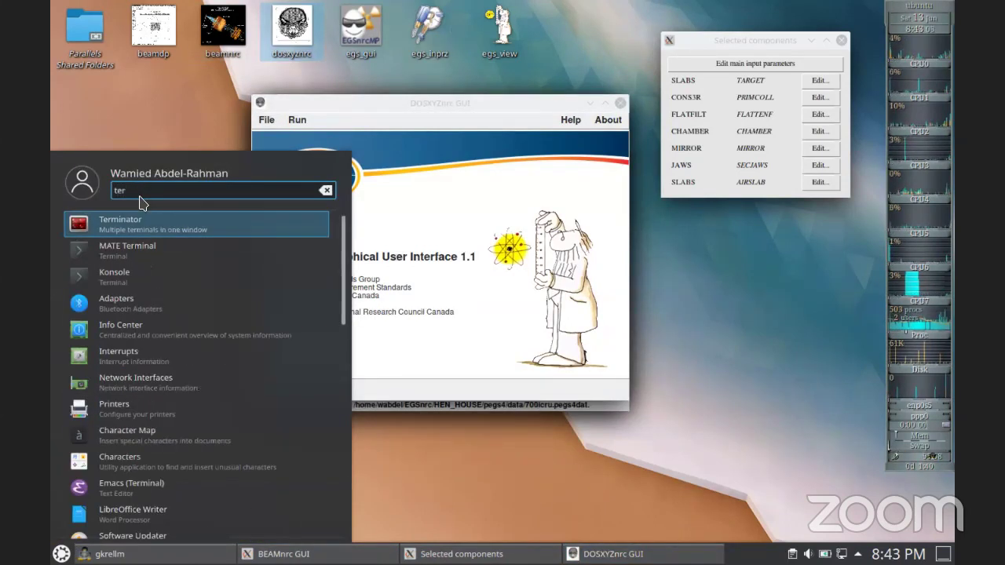
pyautogui.press('Return')
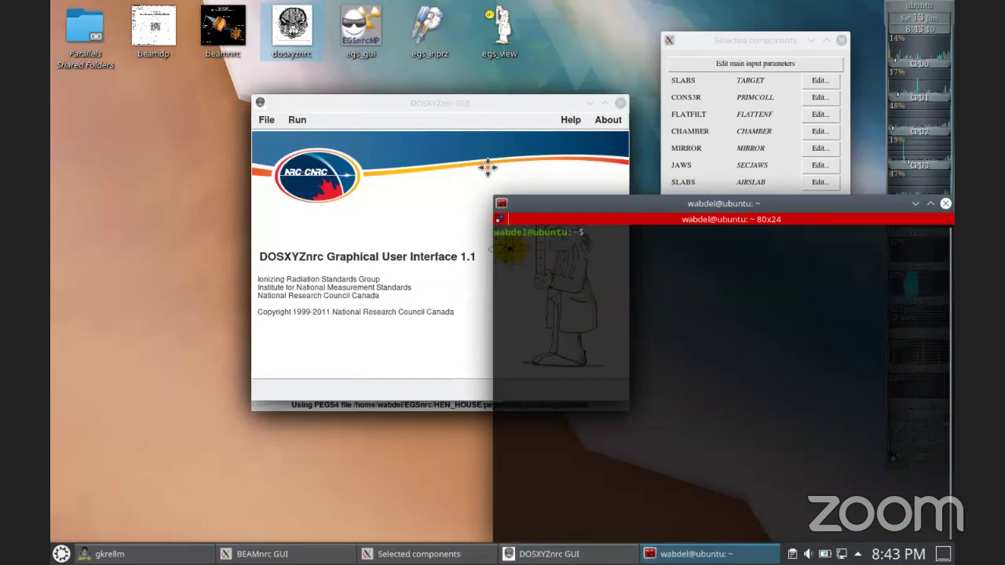
pyautogui.write('cd')
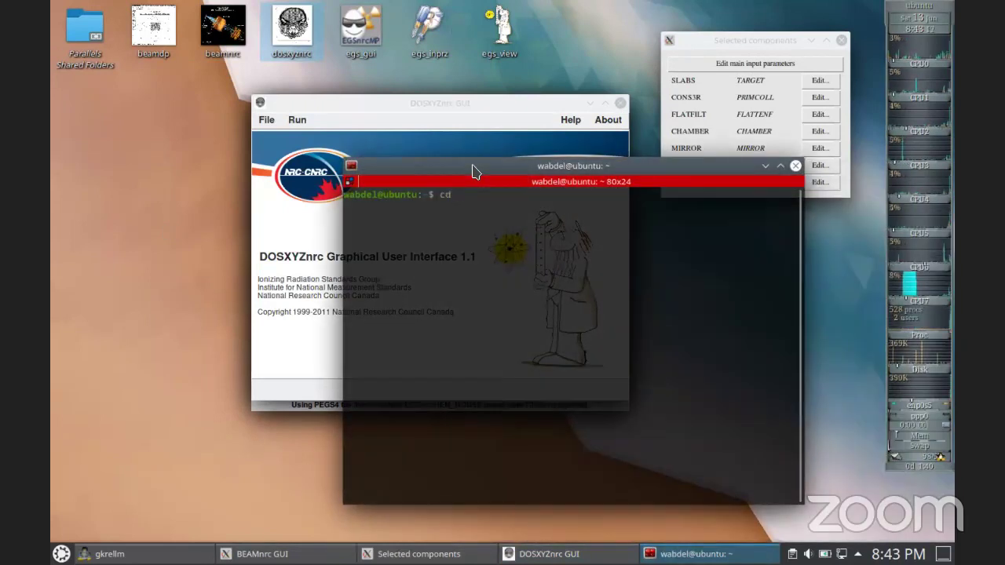
pyautogui.write(' egs_home/BEAM_')
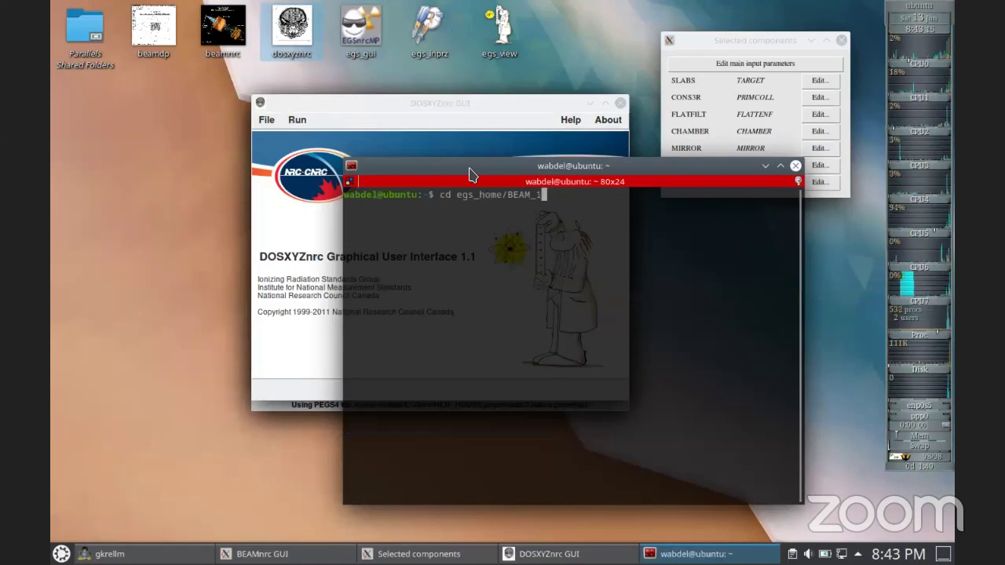
pyautogui.press('Tab')
pyautogui.write('EX')
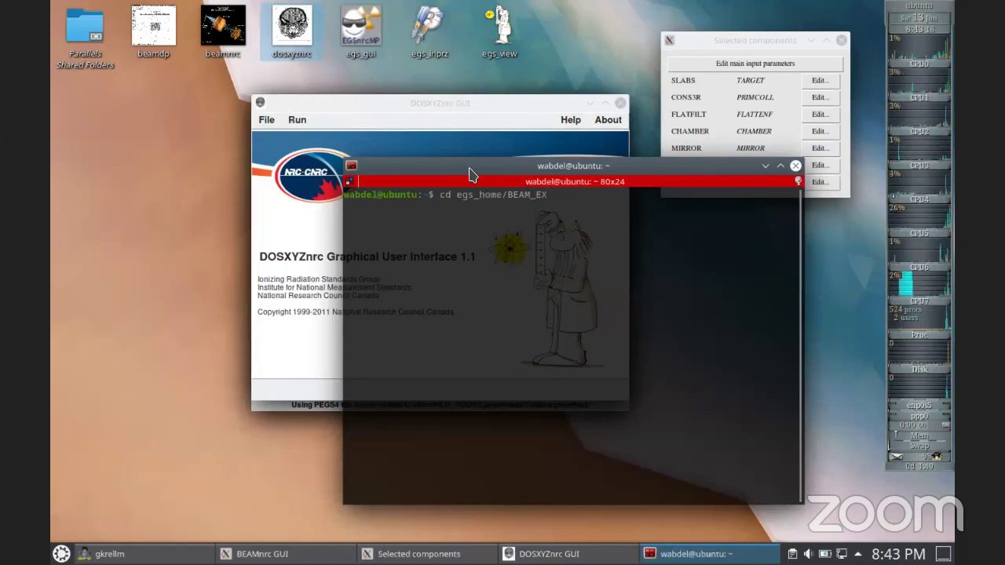
pyautogui.press('Tab')
pyautogui.press('Return')
# Step: Run the accelerator simulation with the command ex BEAM_EX16MVp EX16MVp 700icru
pyautogui.write('ex ')
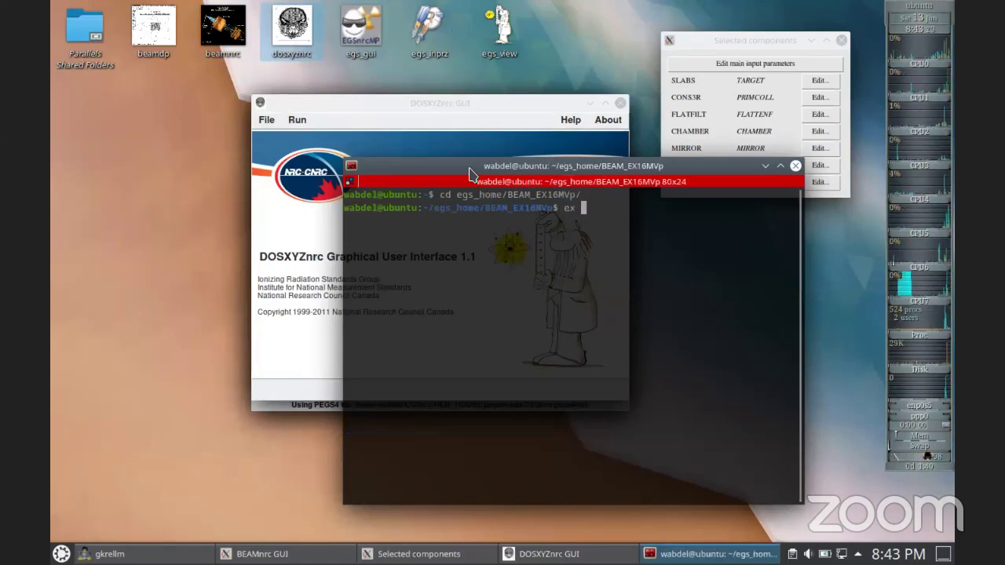
pyautogui.write('BE')
pyautogui.press('Tab')
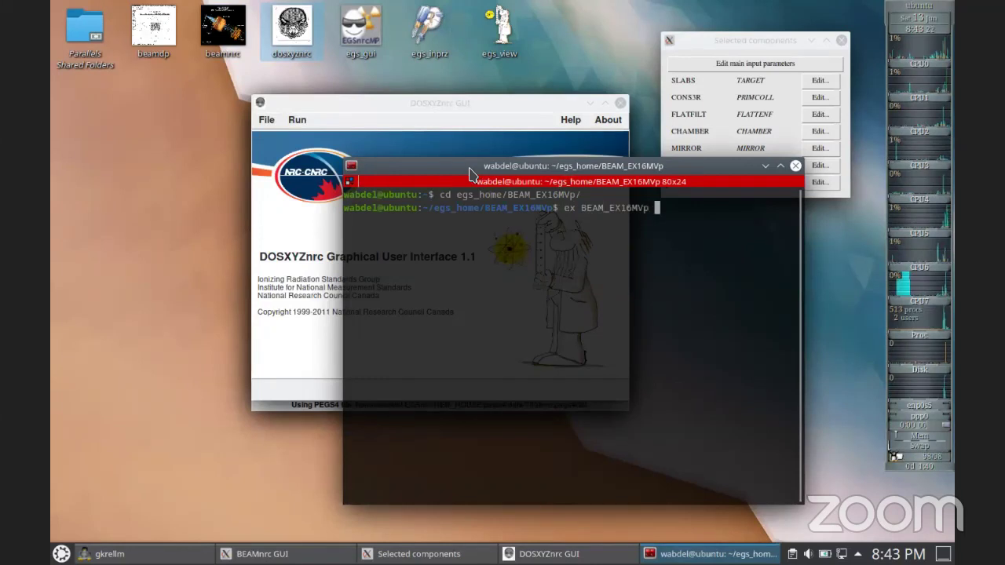
pyautogui.press('Tab')
pyautogui.press('Tab')
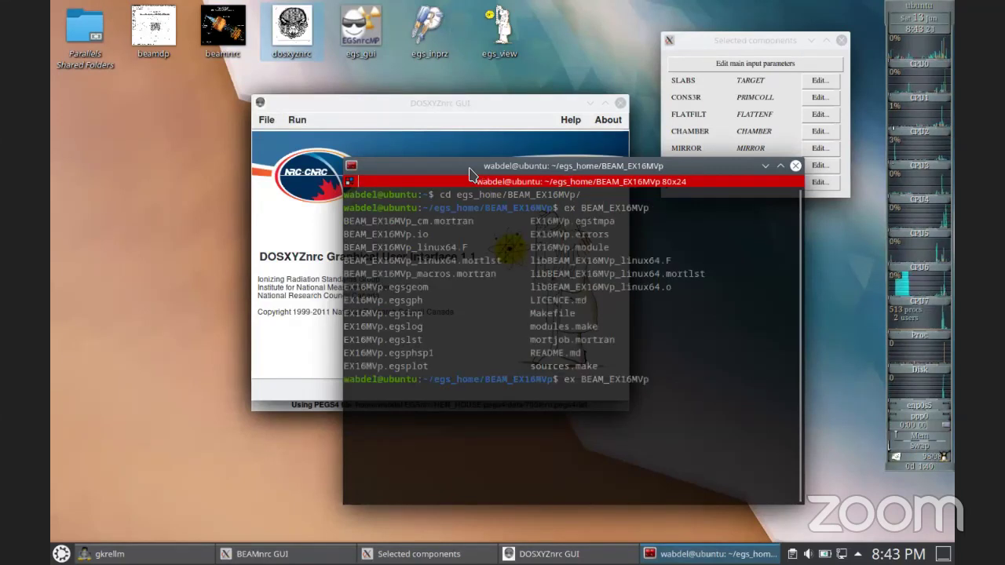
pyautogui.write('E')
pyautogui.press('Tab')
pyautogui.press('BackSpace')
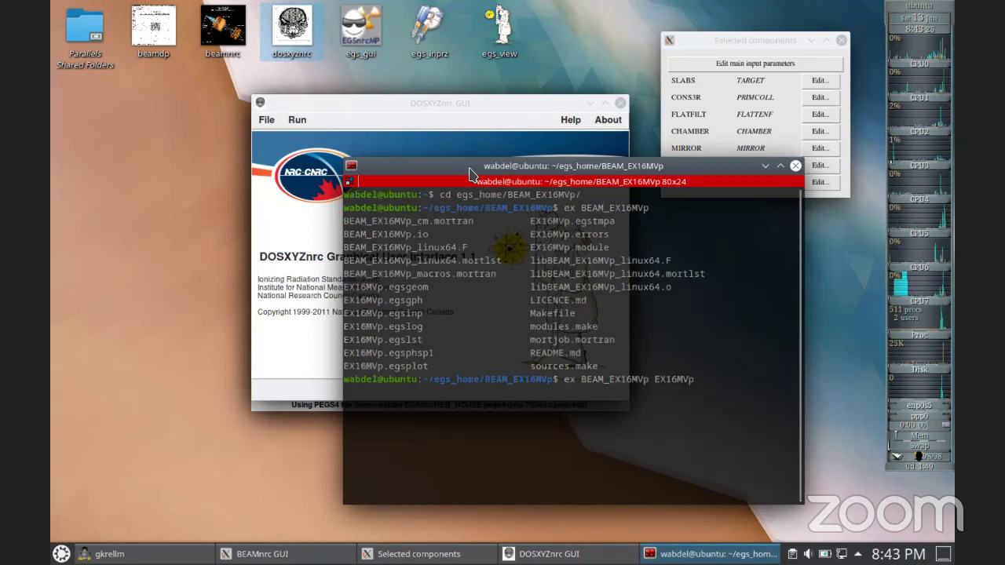
pyautogui.write('700icr')
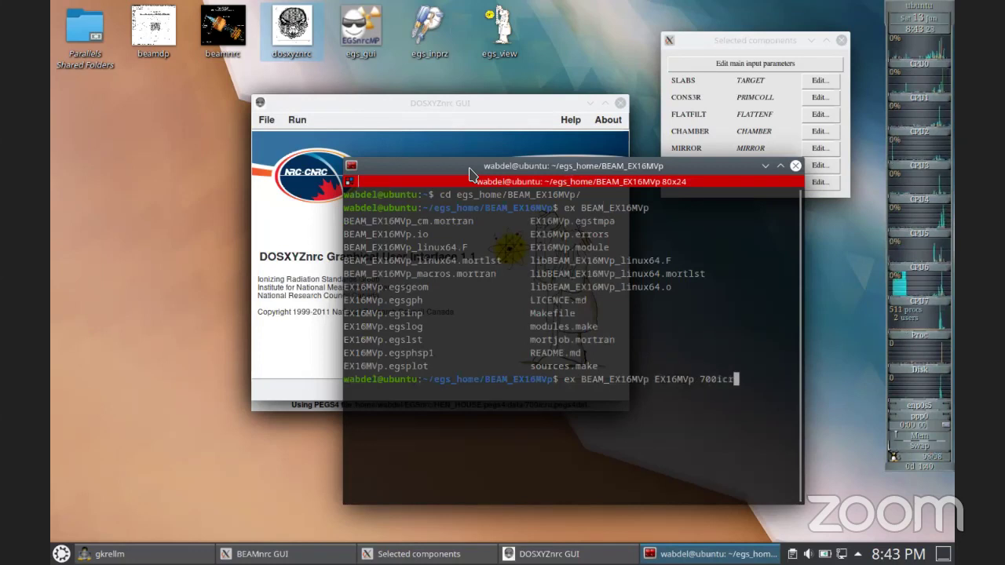
pyautogui.write('u')
pyautogui.press('Return')
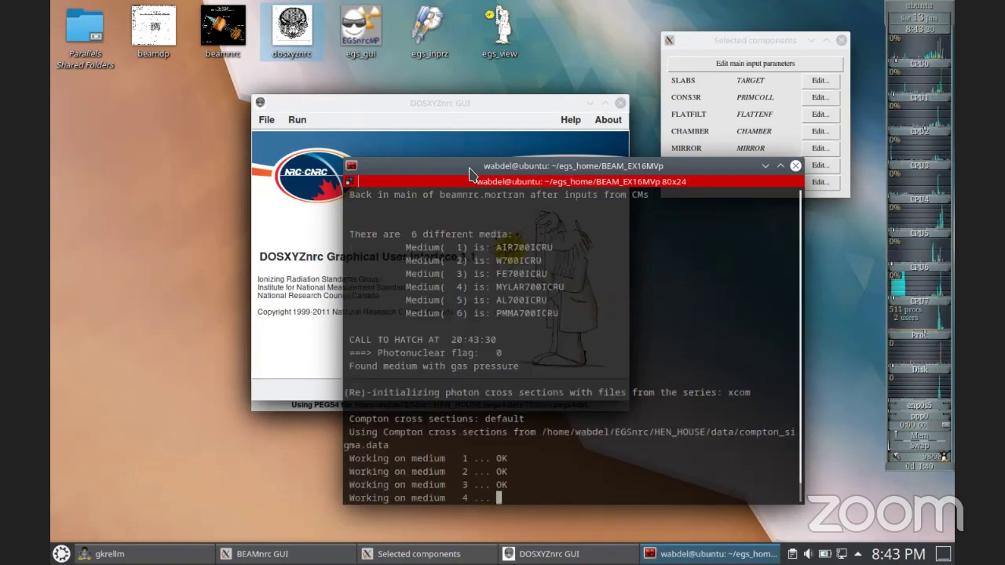
# Step: Switch to the DOSXYZnrc GUI and load the previous input file 16MVp_h2o_phantom_phsp_example.egsinp
pyautogui.click(358, 101)
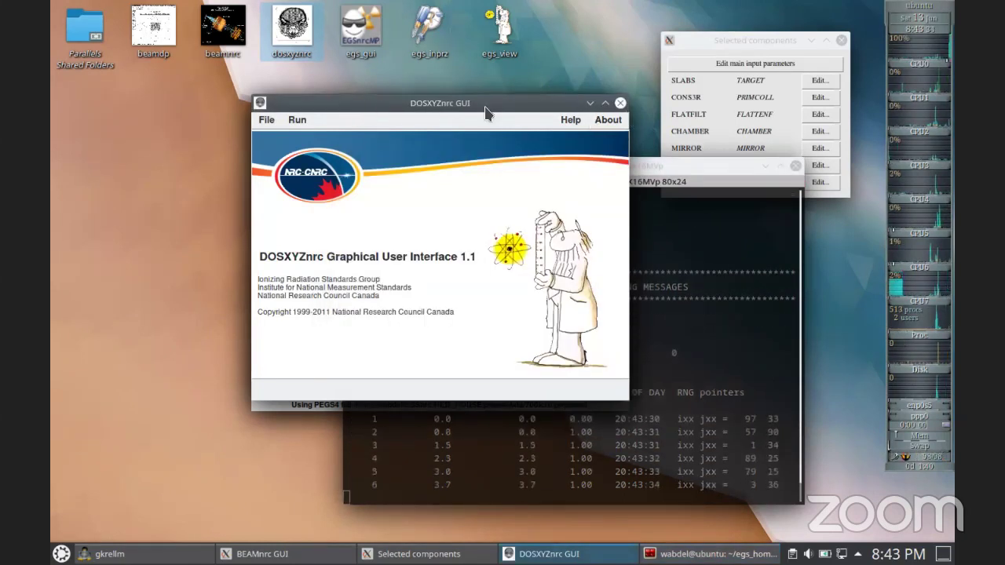
pyautogui.click(267, 121)
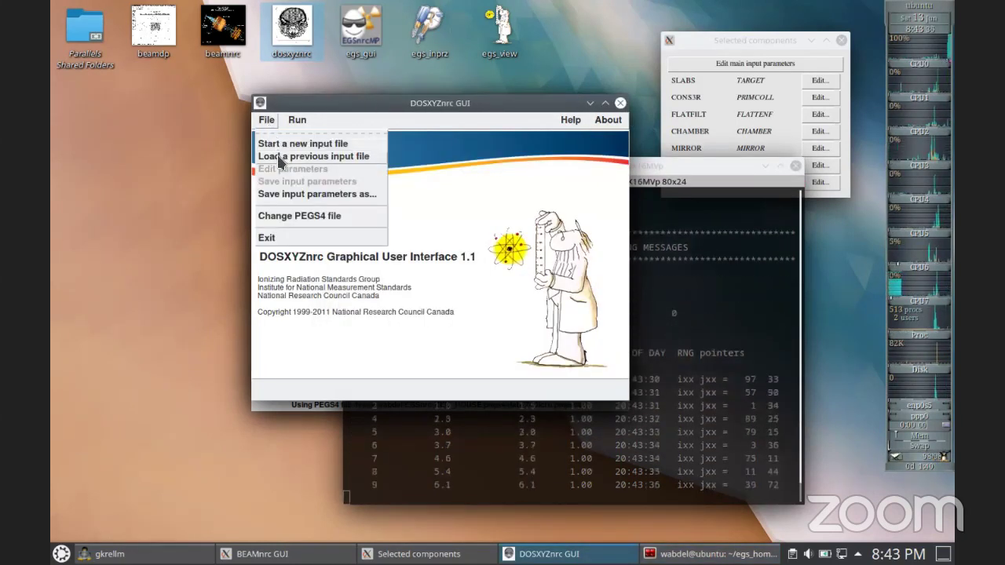
pyautogui.click(280, 157)
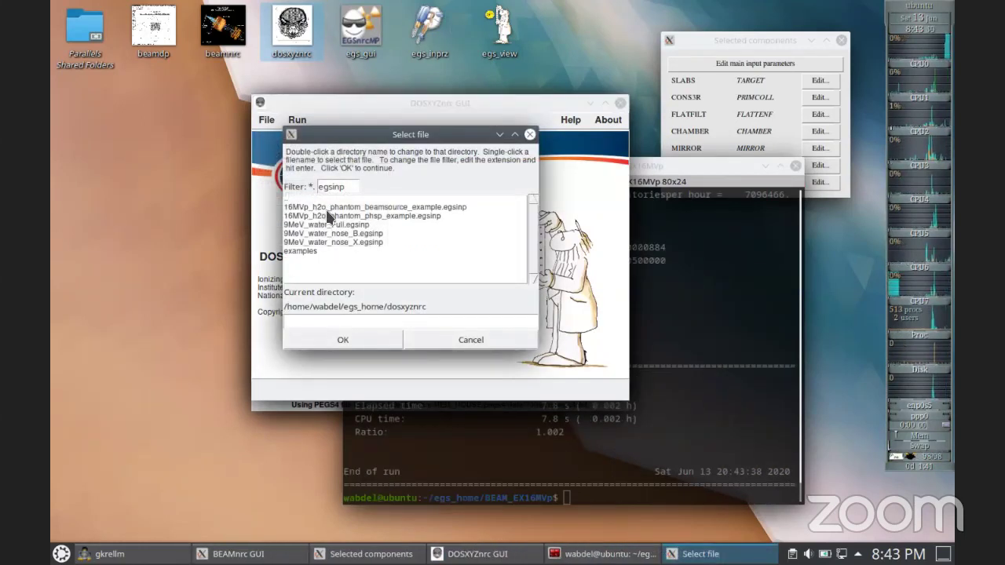
pyautogui.click(325, 208)
pyautogui.click(341, 217)
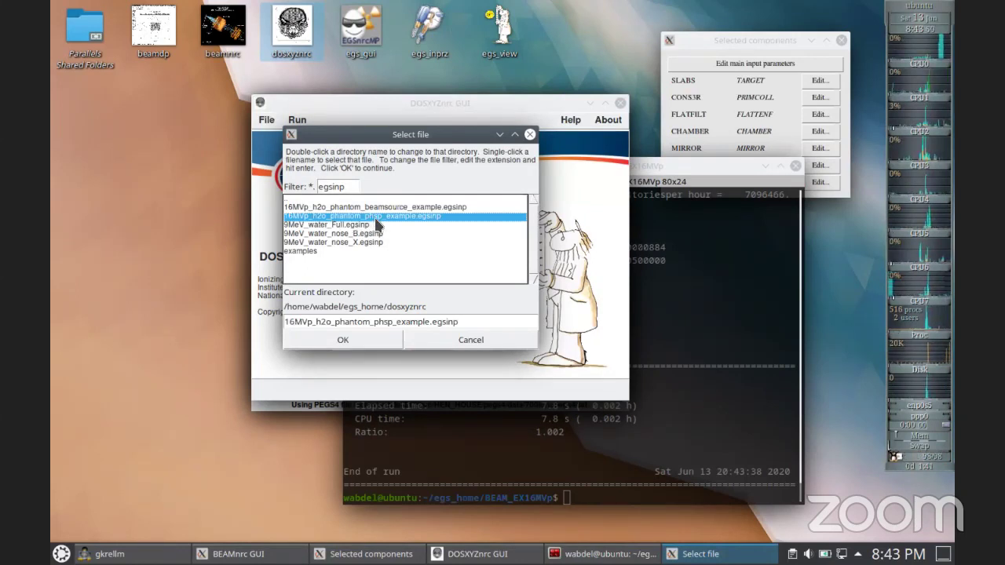
pyautogui.click(371, 335)
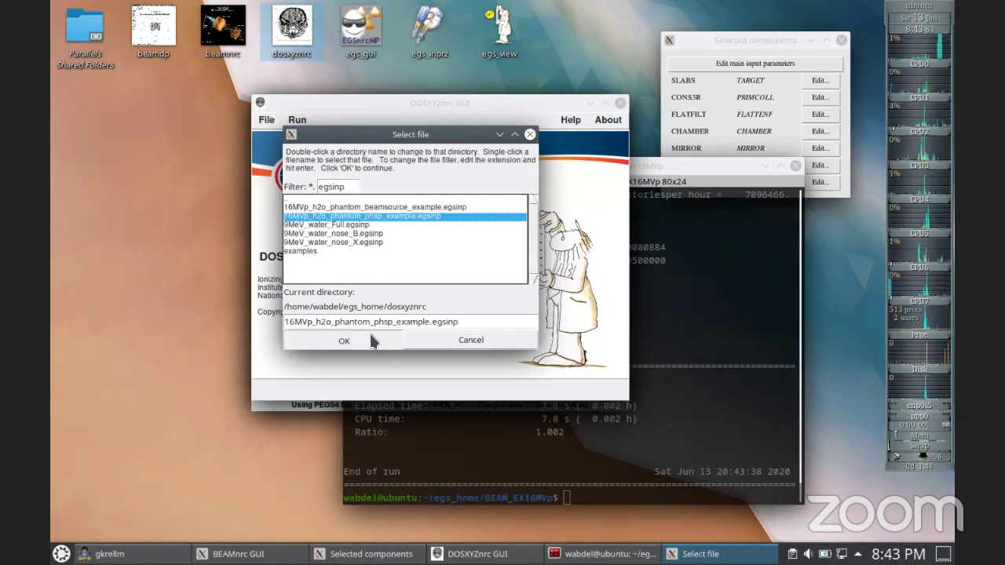
# Step: Choose 700icru.pegs4dat from the HEN_HOUSE data directory as the PEGS4 cross-section file and open the input parameters
pyautogui.click(553, 267)
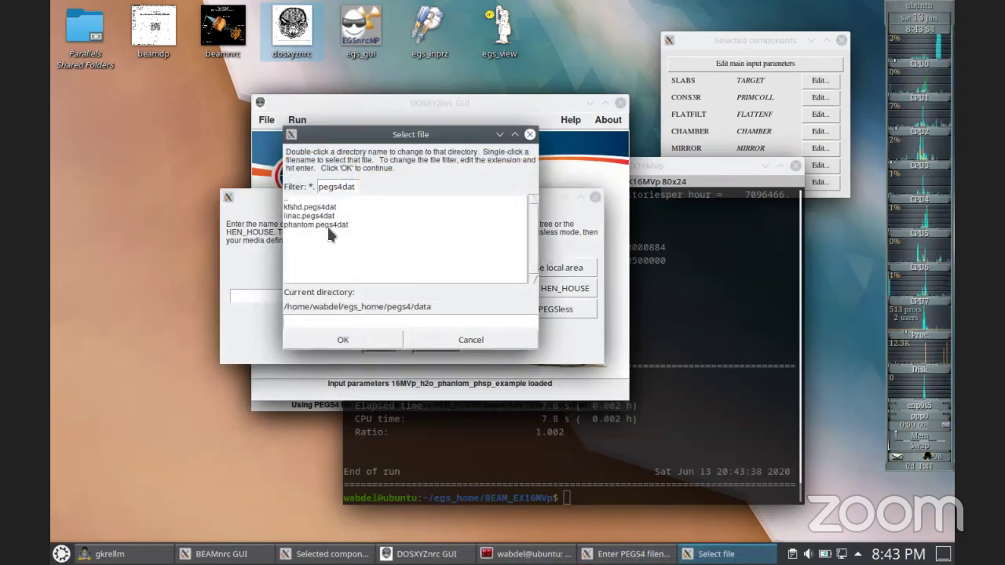
pyautogui.click(487, 336)
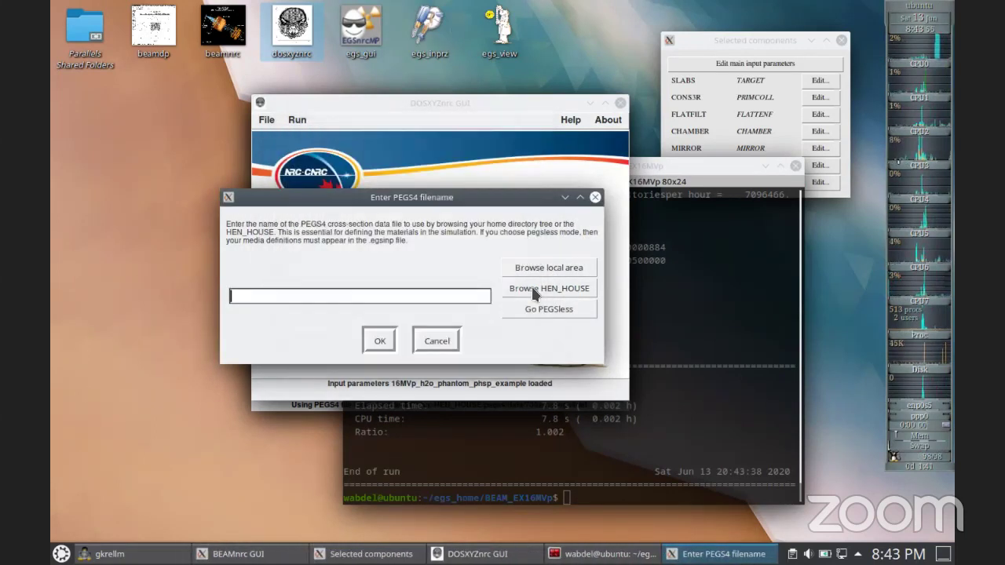
pyautogui.click(549, 288)
pyautogui.click(313, 217)
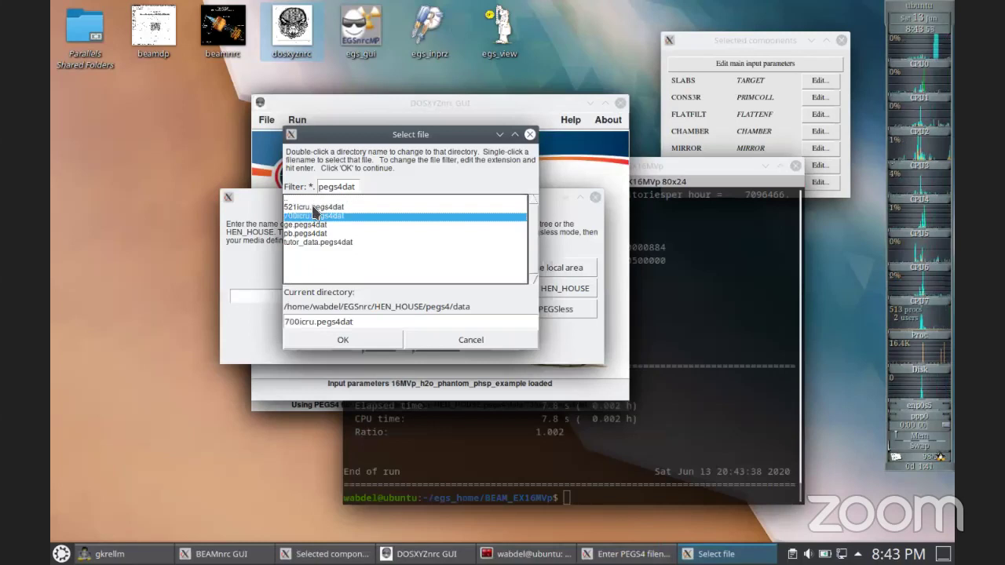
pyautogui.click(379, 342)
pyautogui.click(379, 342)
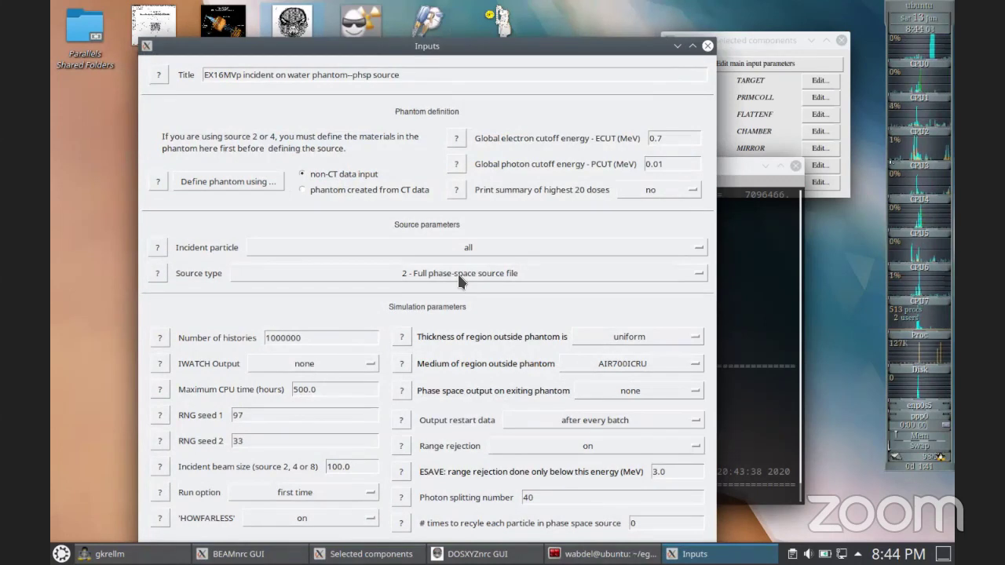
# Step: Open the options of source type 2 - Full phase-space source file and read the help on its geometry
pyautogui.click(458, 274)
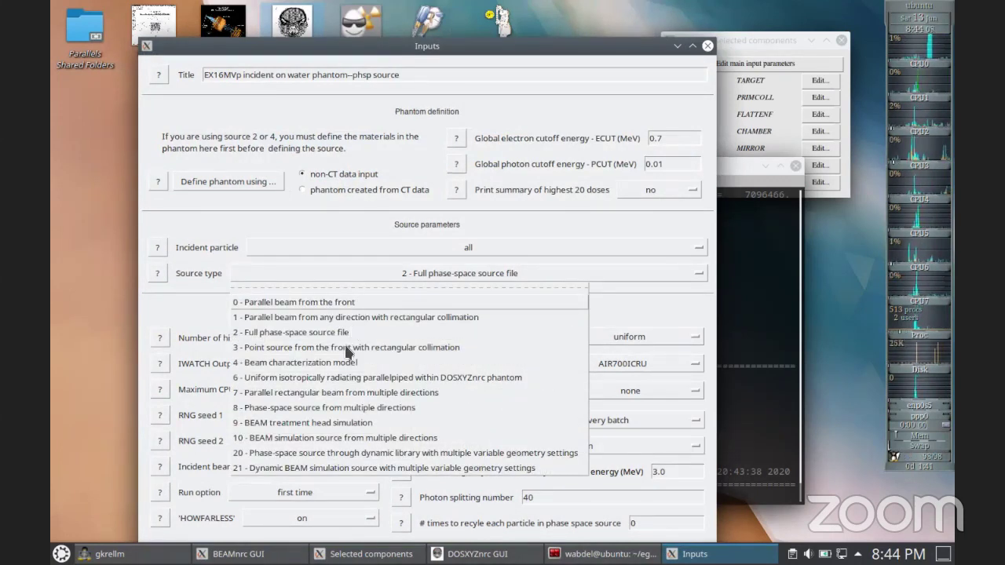
pyautogui.click(290, 334)
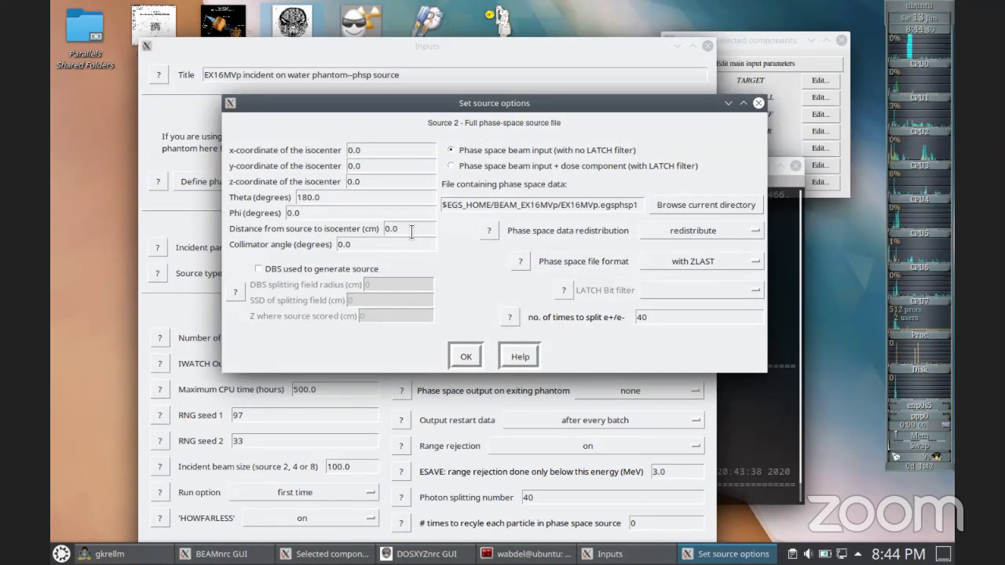
pyautogui.click(520, 356)
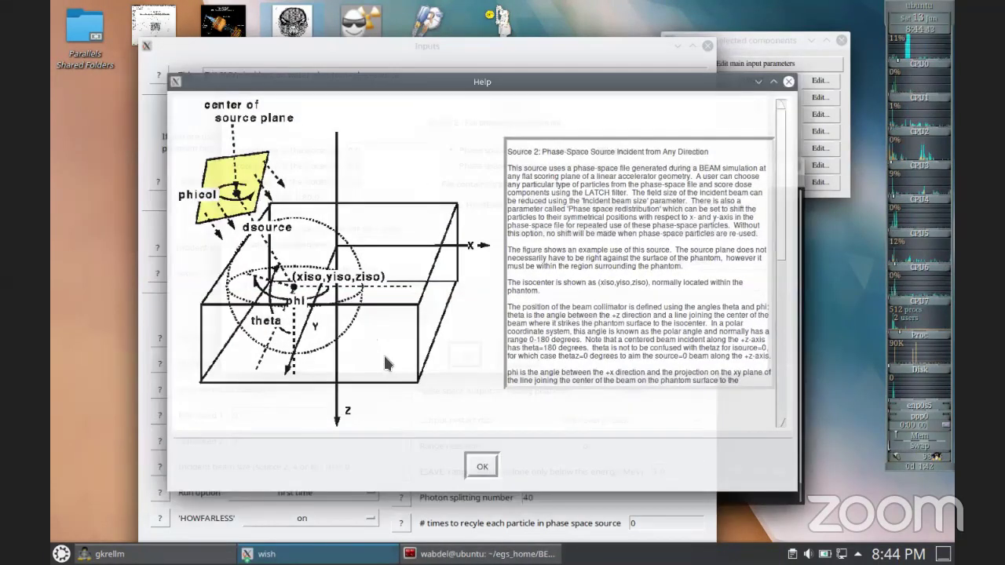
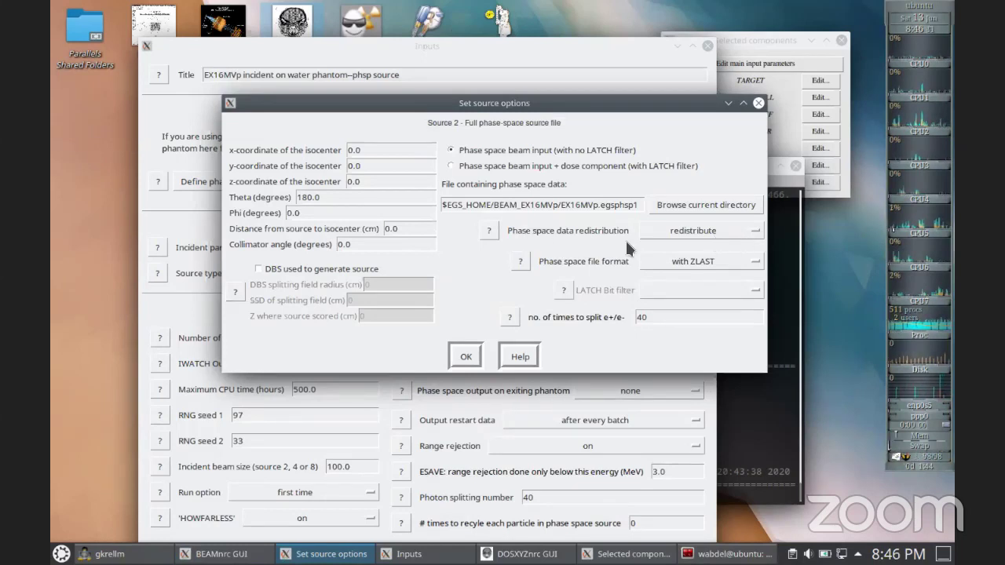
# Step: Read the help on phase space data redistribution and on the e+/e- splitting number, and accept the source options
pyautogui.click(488, 230)
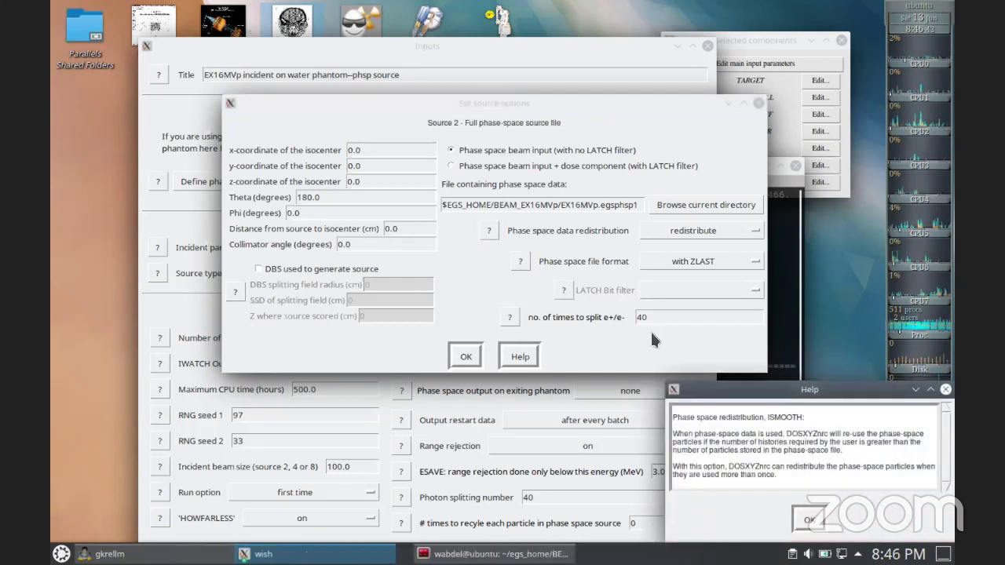
pyautogui.moveTo(740, 391); pyautogui.dragTo(632, 198)
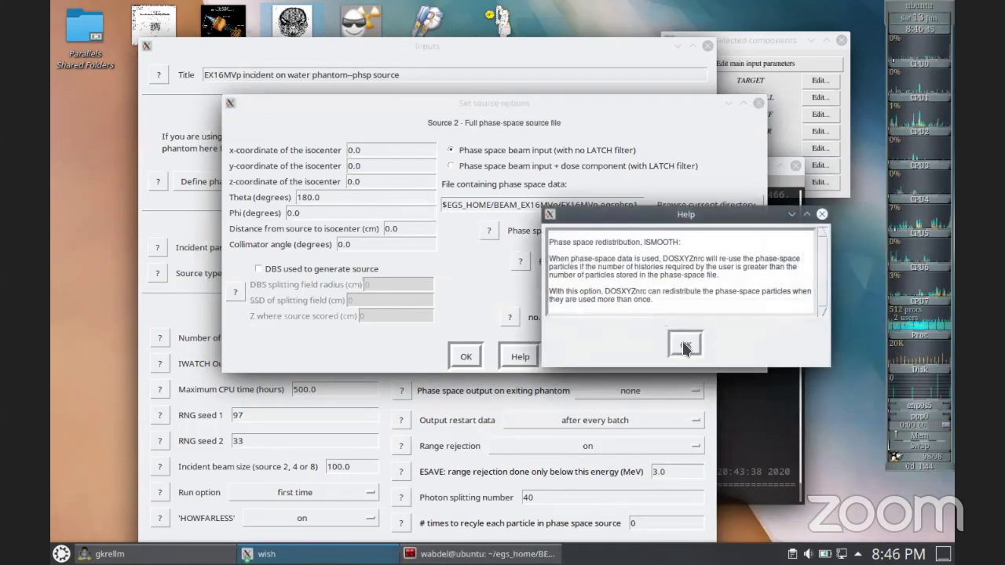
pyautogui.click(680, 278)
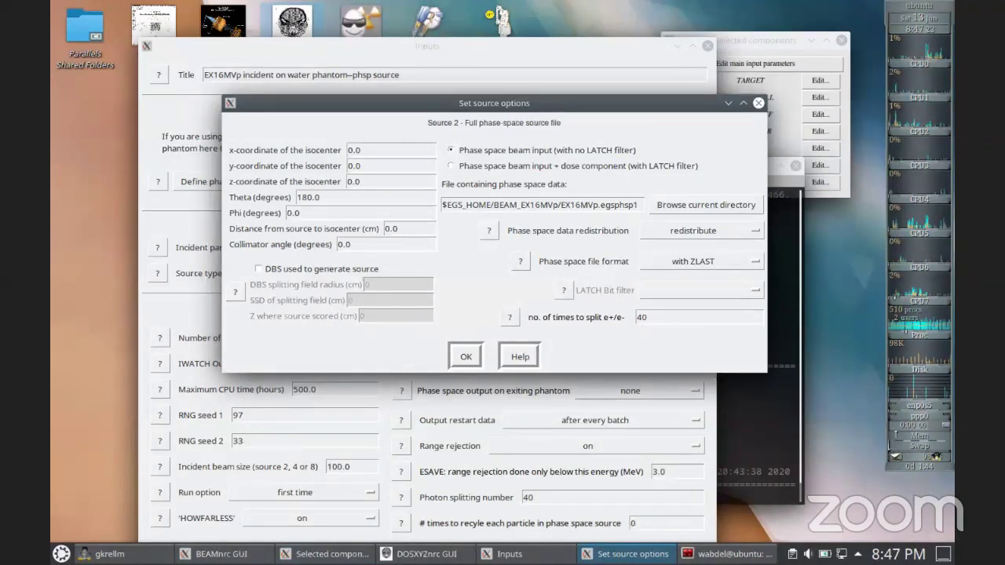
pyautogui.moveTo(496, 9)
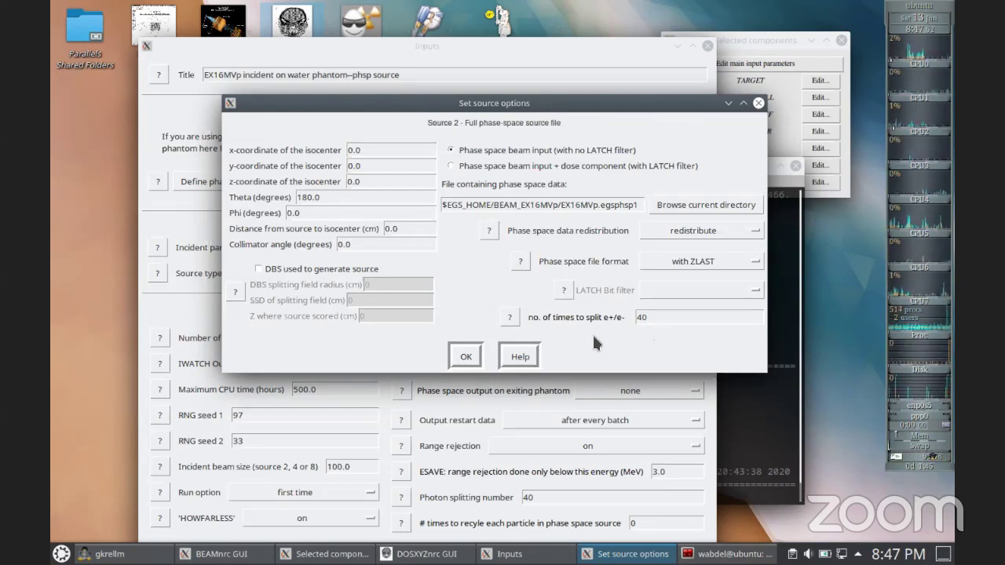
pyautogui.click(509, 317)
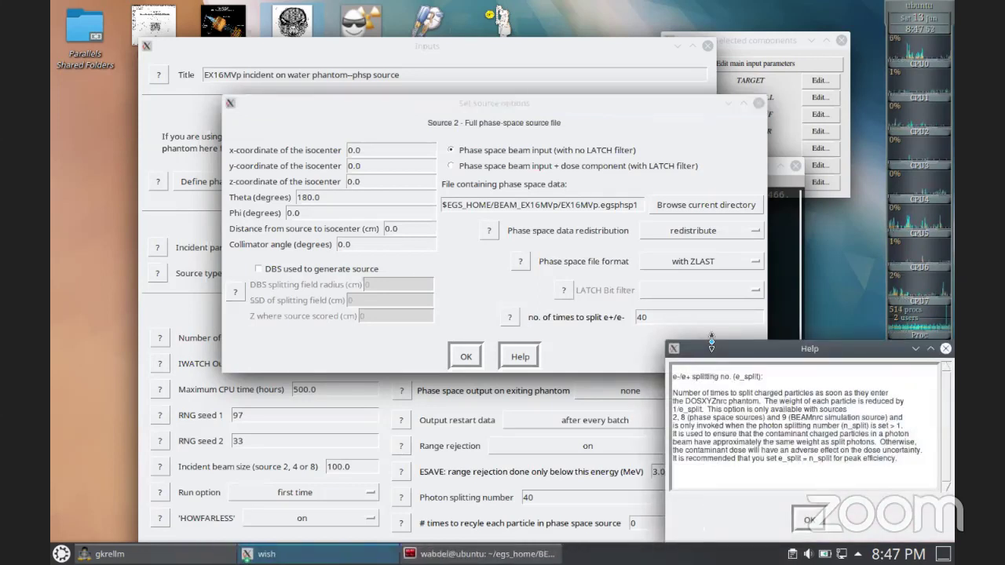
pyautogui.click(809, 522)
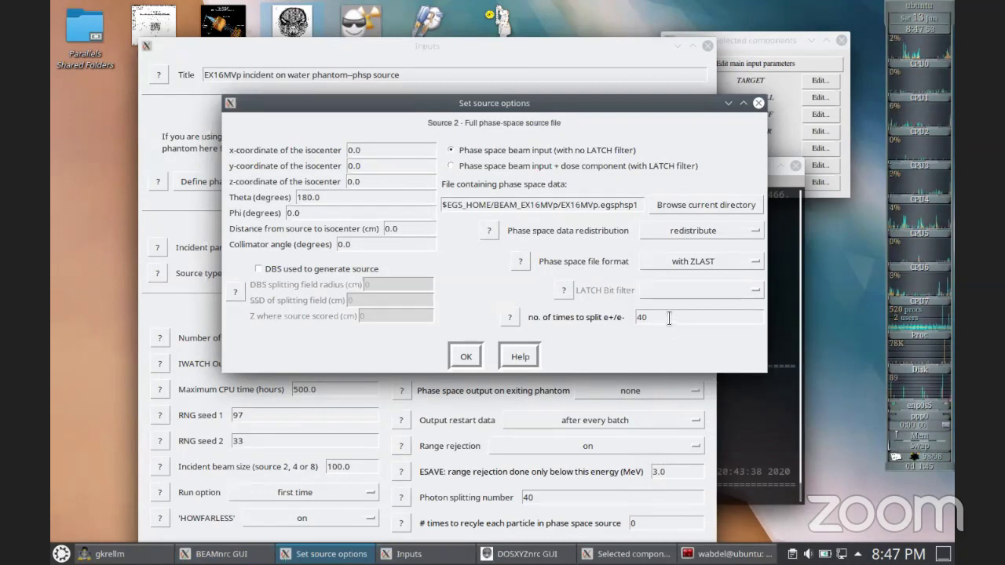
pyautogui.click(459, 352)
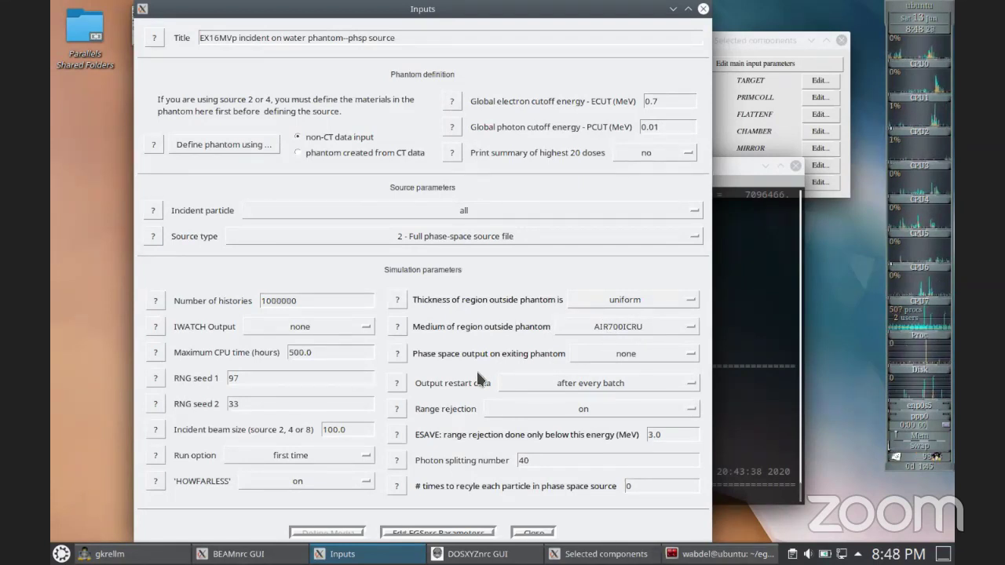
# Step: Set the photon cross-sections to xcom in the EGSnrc parameters and accept them
pyautogui.click(467, 532)
pyautogui.click(666, 334)
pyautogui.click(638, 364)
pyautogui.moveTo(537, 162); pyautogui.dragTo(496, 132)
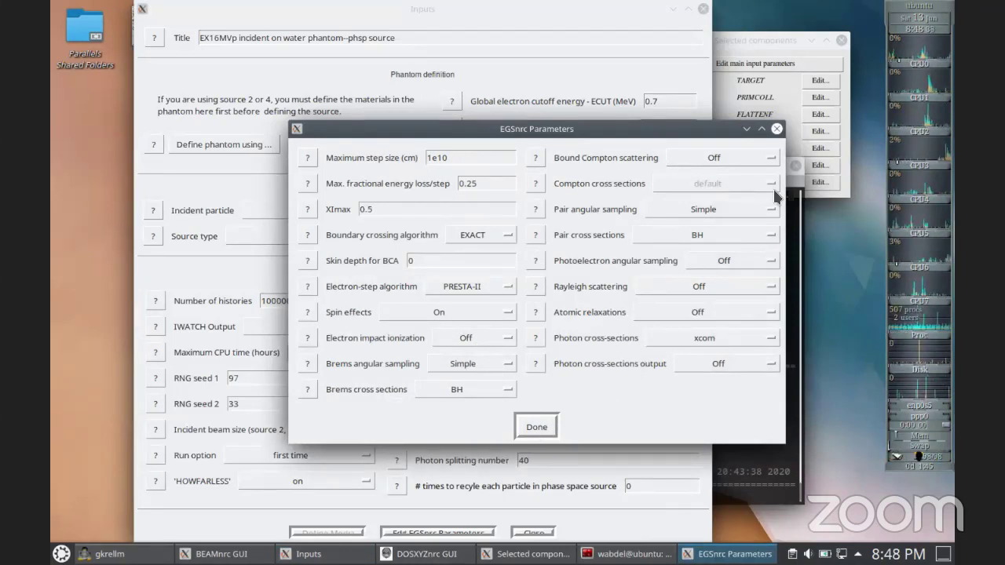
pyautogui.click(536, 427)
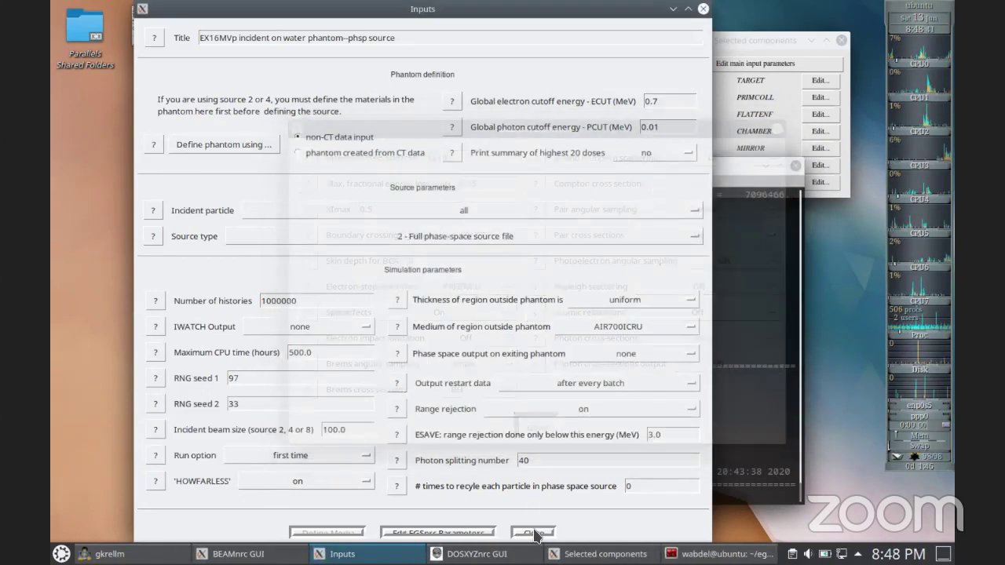
# Step: Close the input parameters and start an interactive run of 16MVp_h2o_phantom_phsp_example with the 700icru data
pyautogui.click(535, 533)
pyautogui.click(265, 120)
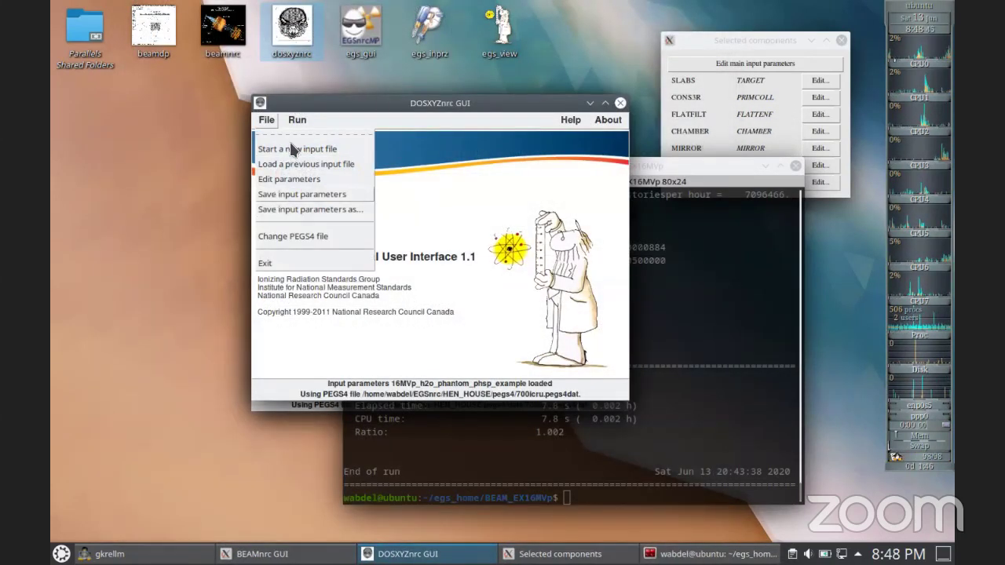
pyautogui.click(296, 120)
pyautogui.click(296, 119)
pyautogui.click(300, 157)
pyautogui.click(291, 412)
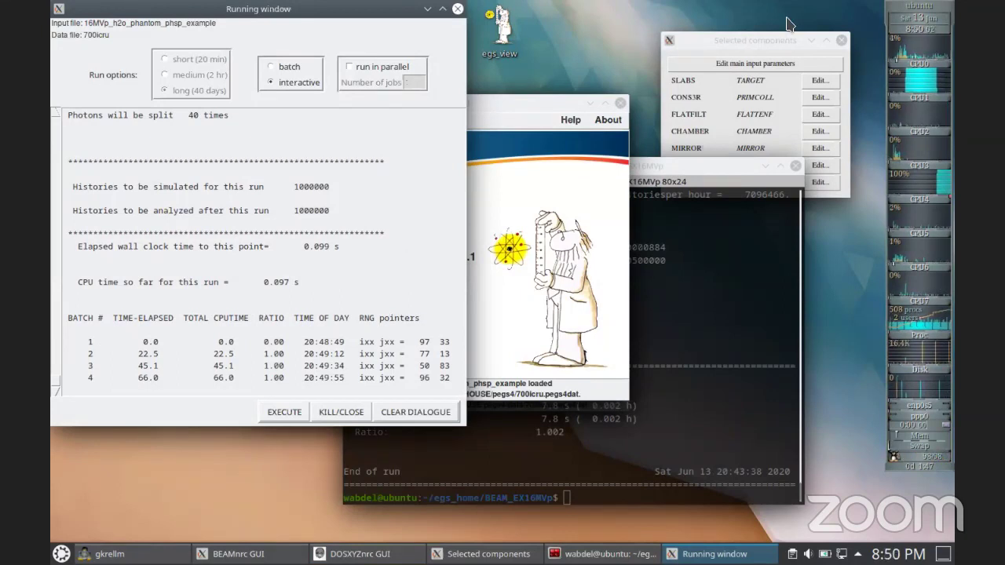
pyautogui.click(736, 91)
pyautogui.click(755, 65)
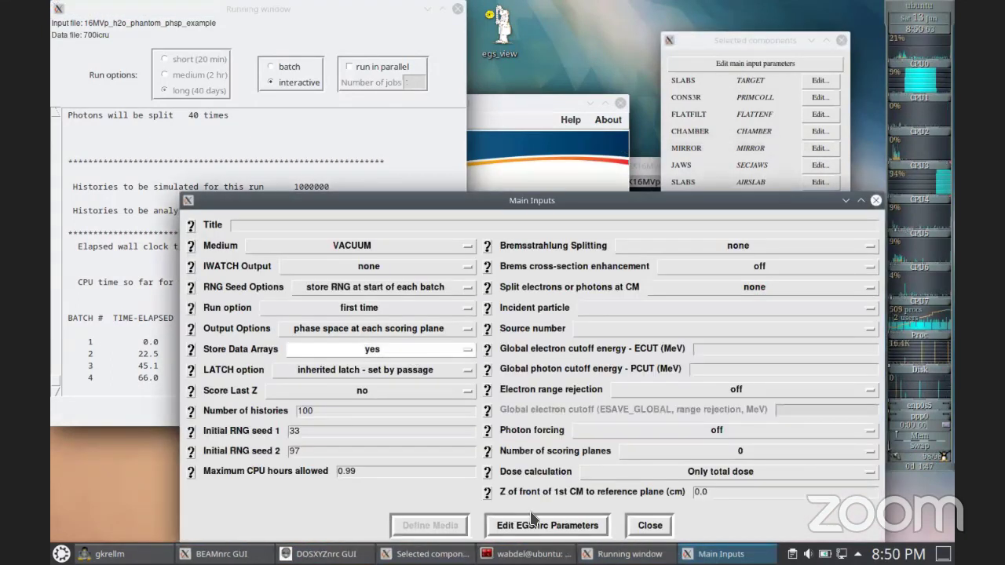
pyautogui.moveTo(556, 208); pyautogui.dragTo(574, 116)
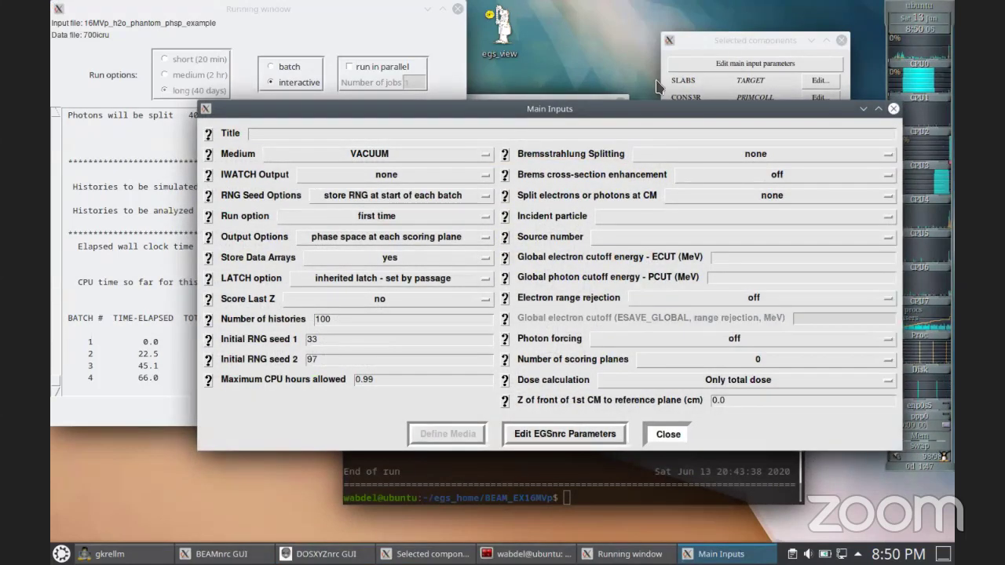
pyautogui.click(671, 428)
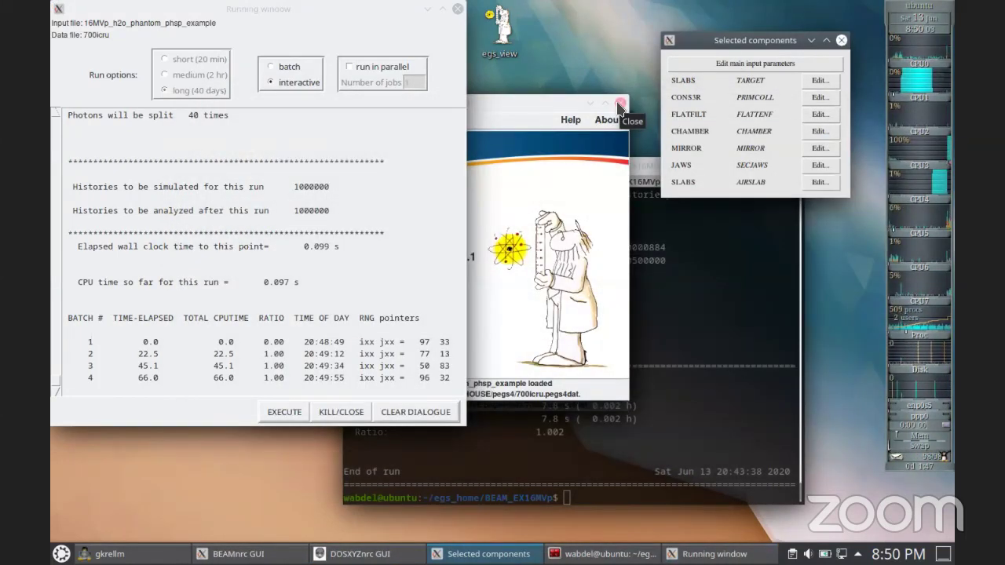
# Step: Close the DOSXYZnrc GUI, the accelerator's component list and the BEAMnrc GUI
pyautogui.click(620, 105)
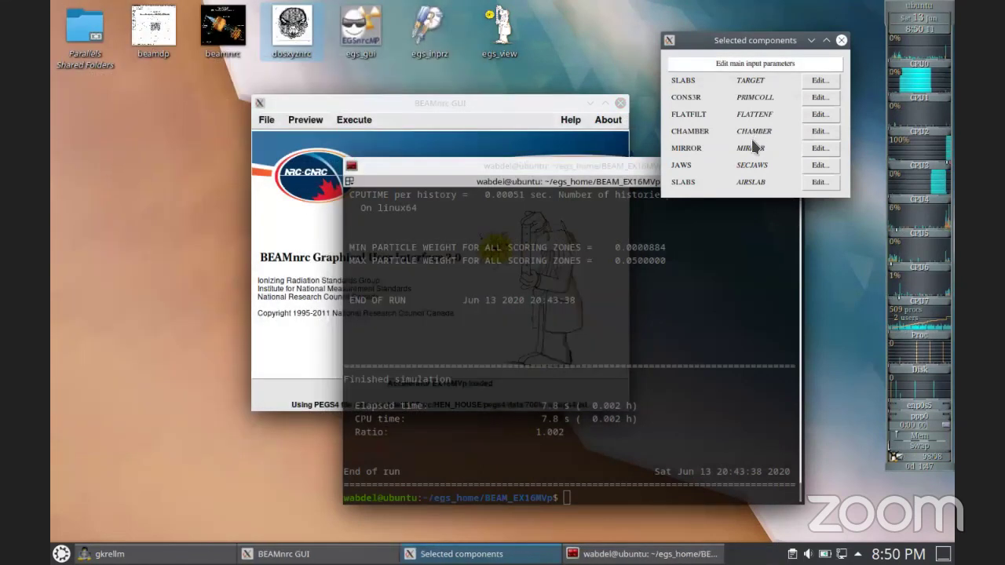
pyautogui.moveTo(843, 45); pyautogui.dragTo(821, 139)
pyautogui.click(820, 138)
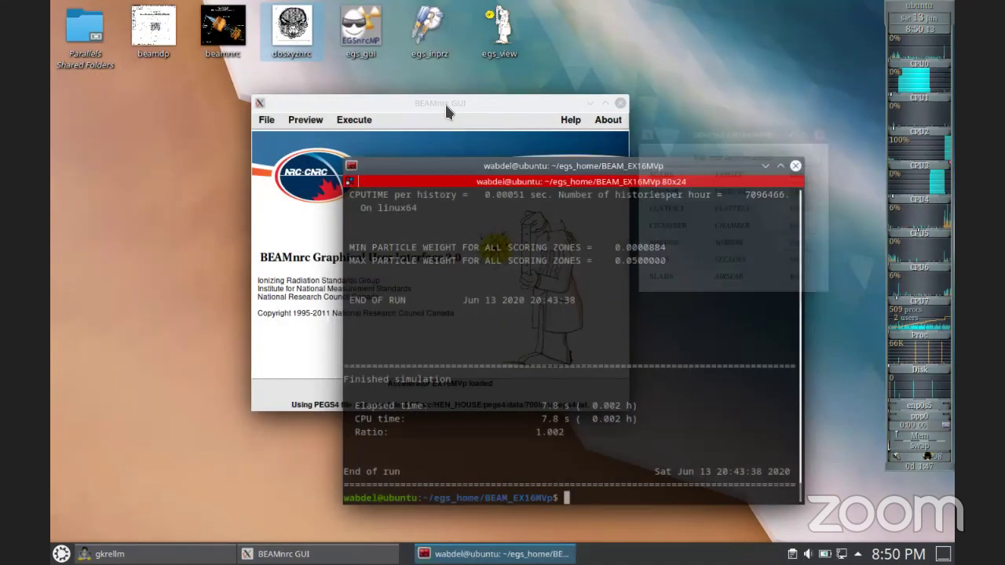
pyautogui.click(392, 123)
pyautogui.click(620, 104)
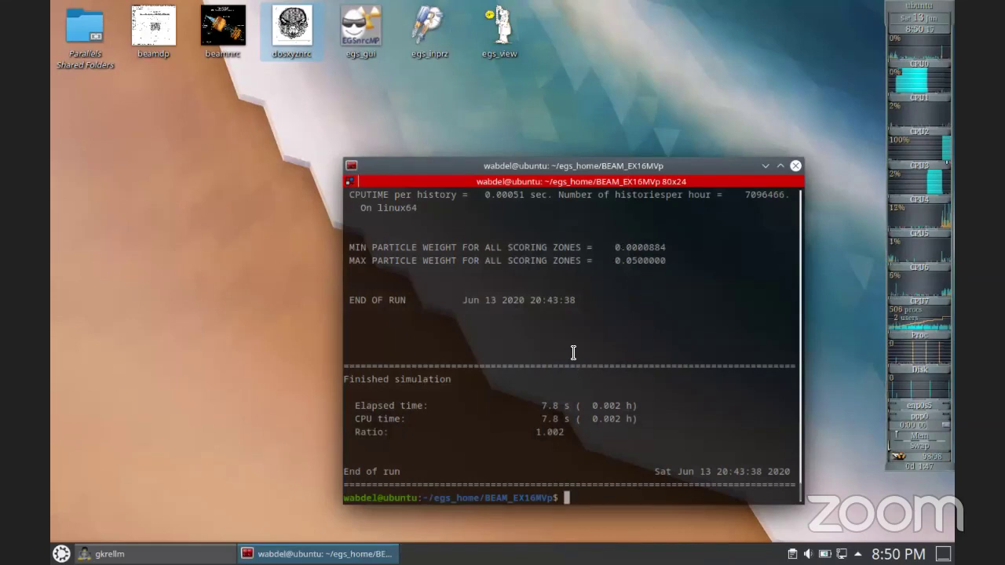
# Step: Restart the DOSXYZnrc GUI and load the previous input file 16MVp_h2o_phantom_phsp_example.egsinp
pyautogui.doubleClick(283, 56)
pyautogui.click(266, 120)
pyautogui.click(286, 156)
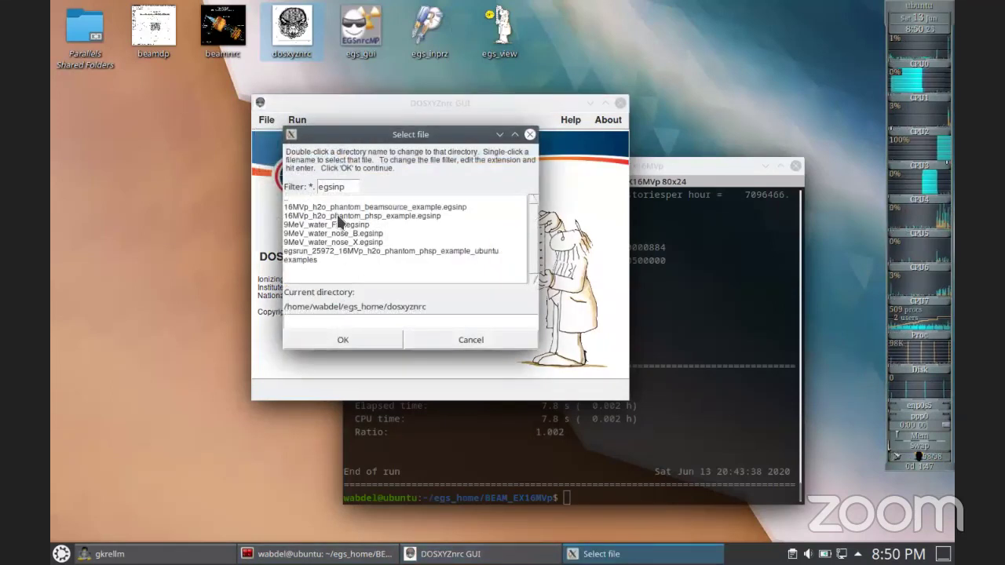
pyautogui.click(345, 216)
pyautogui.click(369, 339)
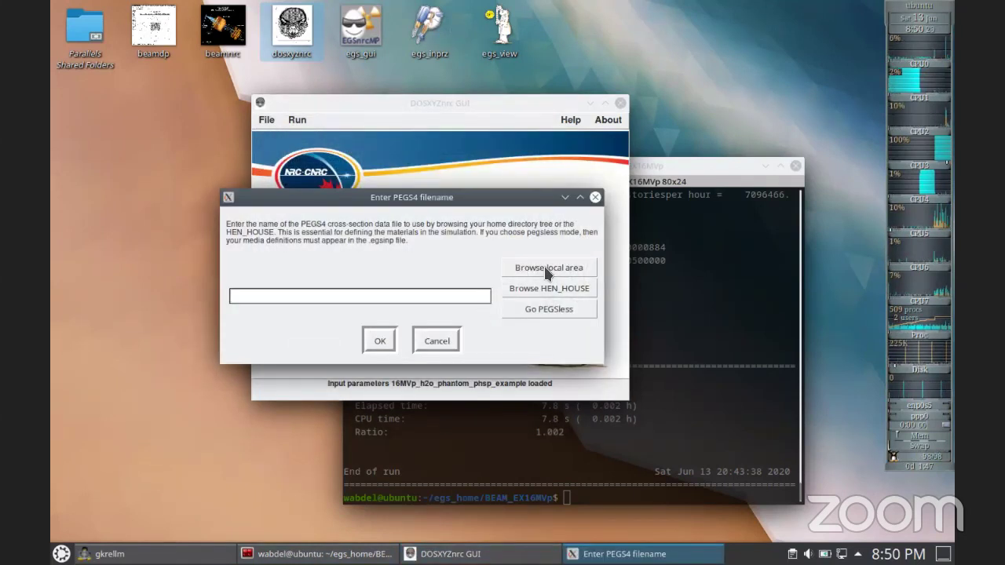
# Step: Set 700icru.pegs4dat from the HEN_HOUSE data directory as the PEGS4 file for the phase-space example
pyautogui.click(546, 268)
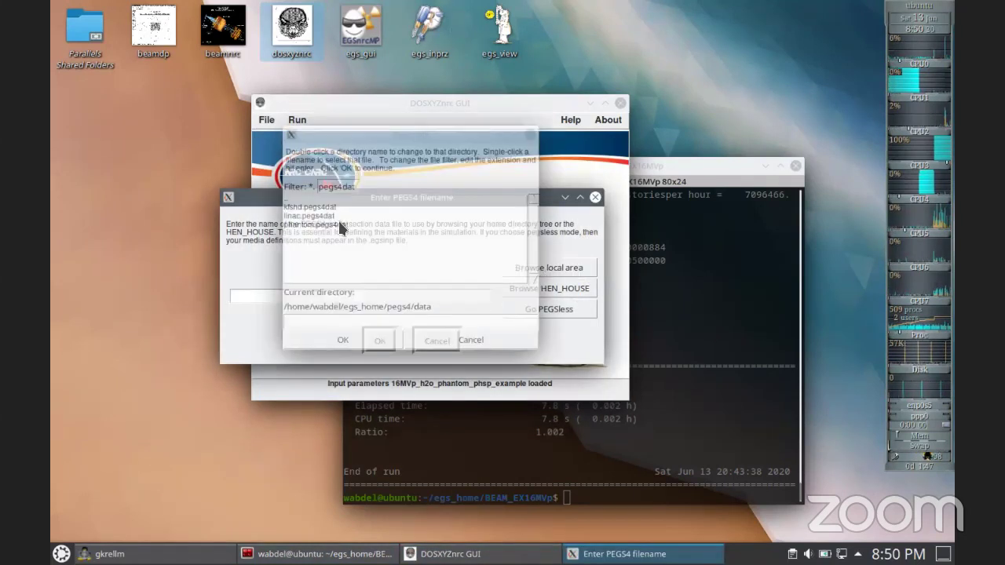
pyautogui.click(502, 339)
pyautogui.click(522, 287)
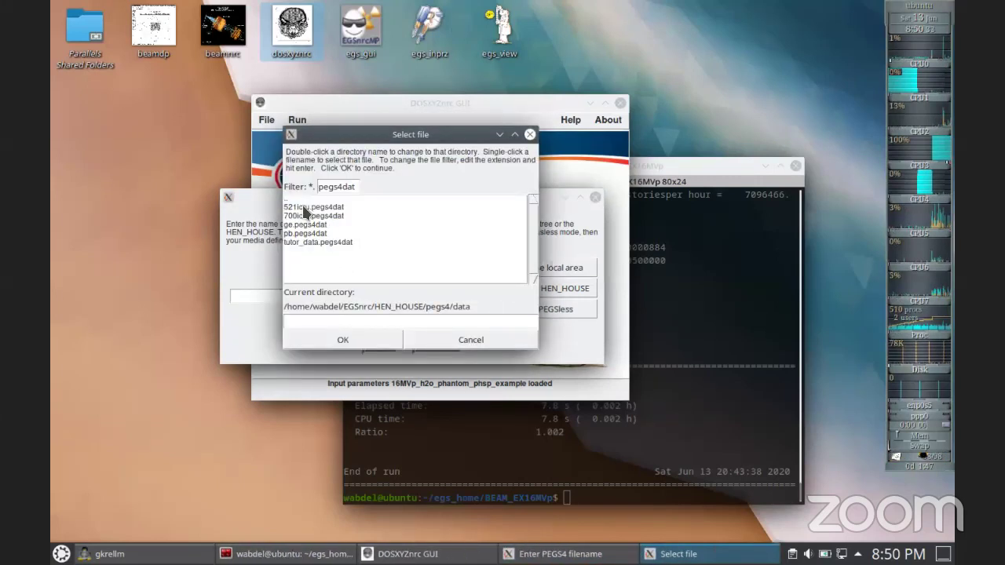
pyautogui.click(303, 217)
pyautogui.click(343, 340)
pyautogui.click(381, 342)
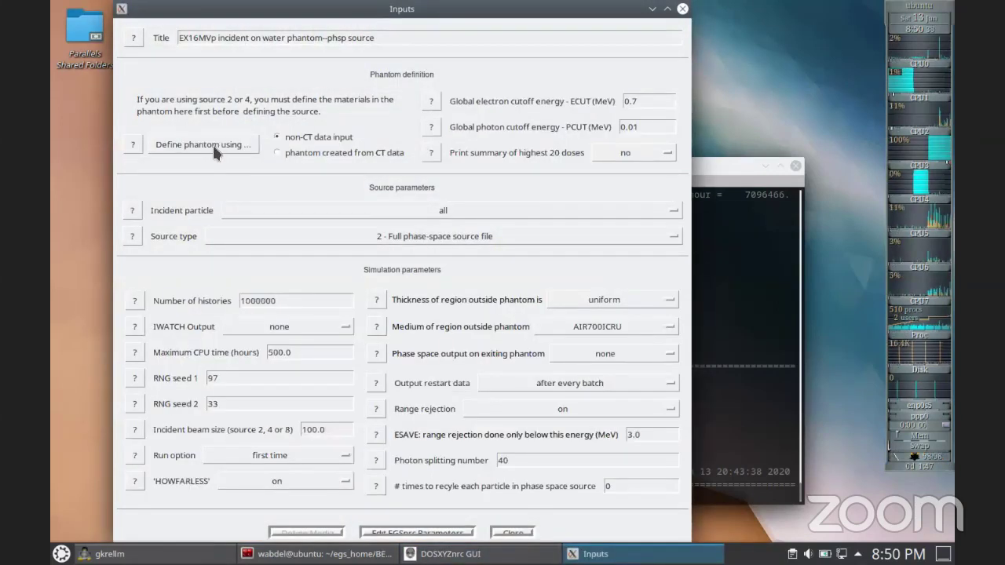
# Step: Review the non-CT phantom definition, accept it and close the input parameters
pyautogui.click(213, 145)
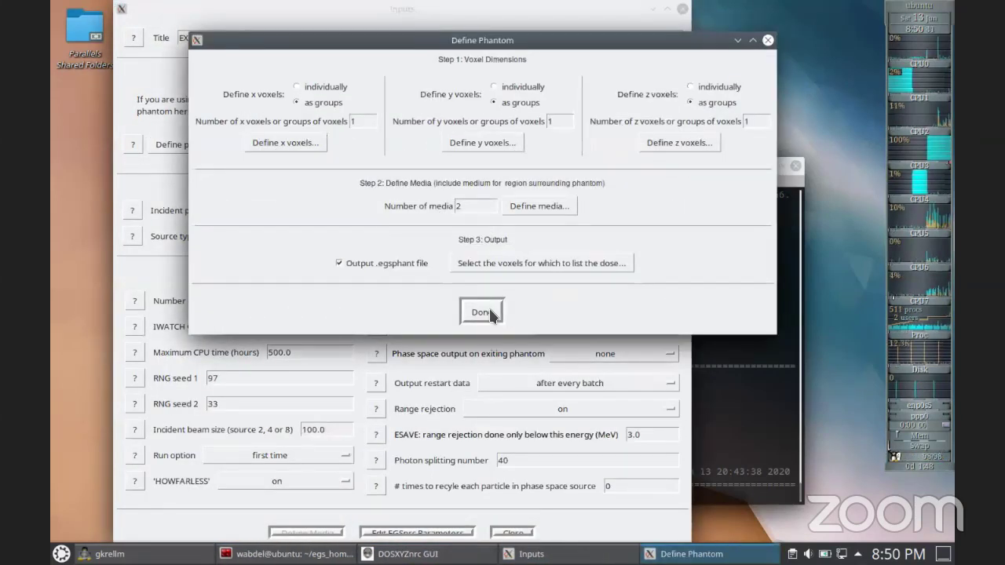
pyautogui.click(482, 312)
pyautogui.click(511, 533)
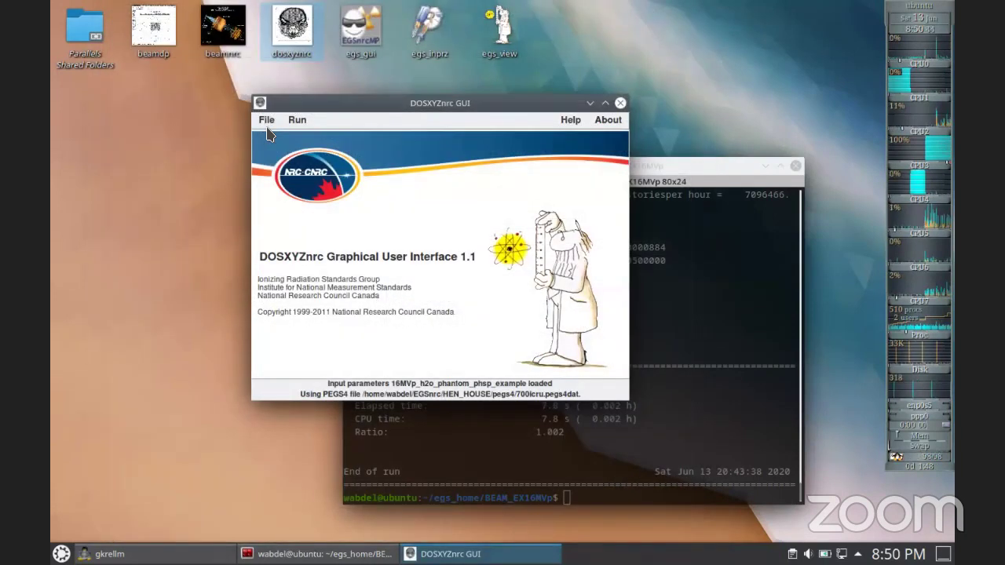
# Step: Execute the phase-space water phantom example as an interactive run
pyautogui.click(266, 119)
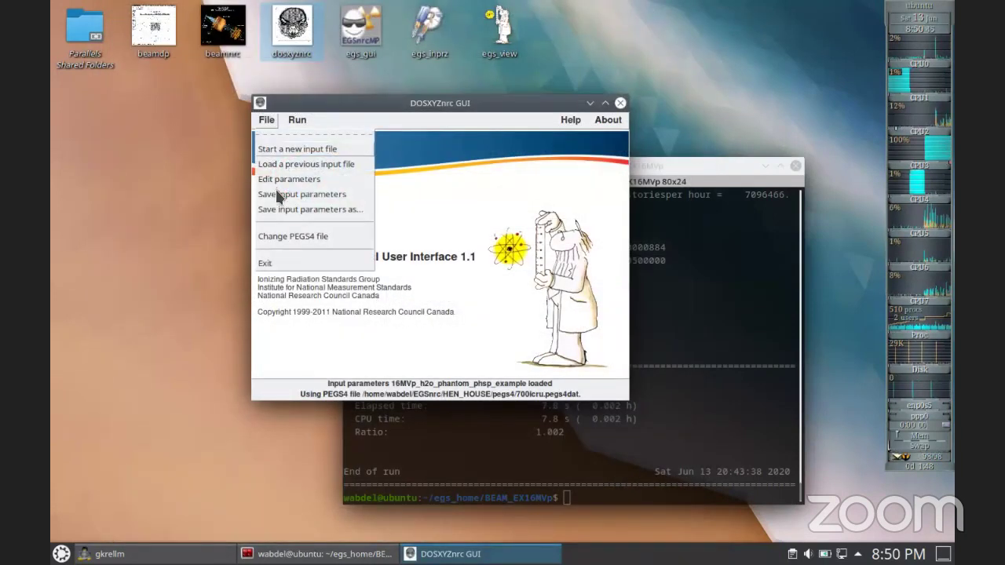
pyautogui.click(296, 119)
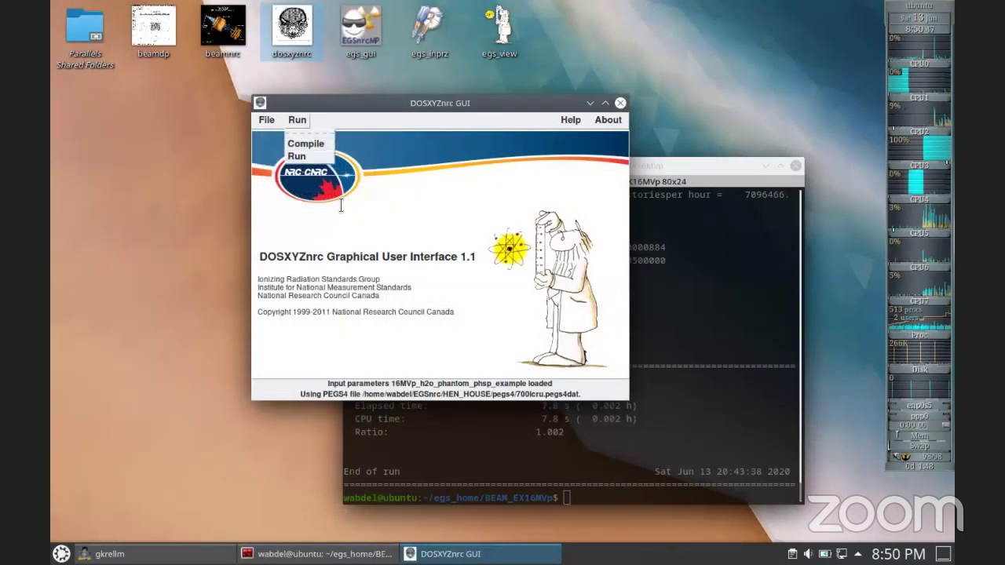
pyautogui.click(297, 156)
pyautogui.click(284, 412)
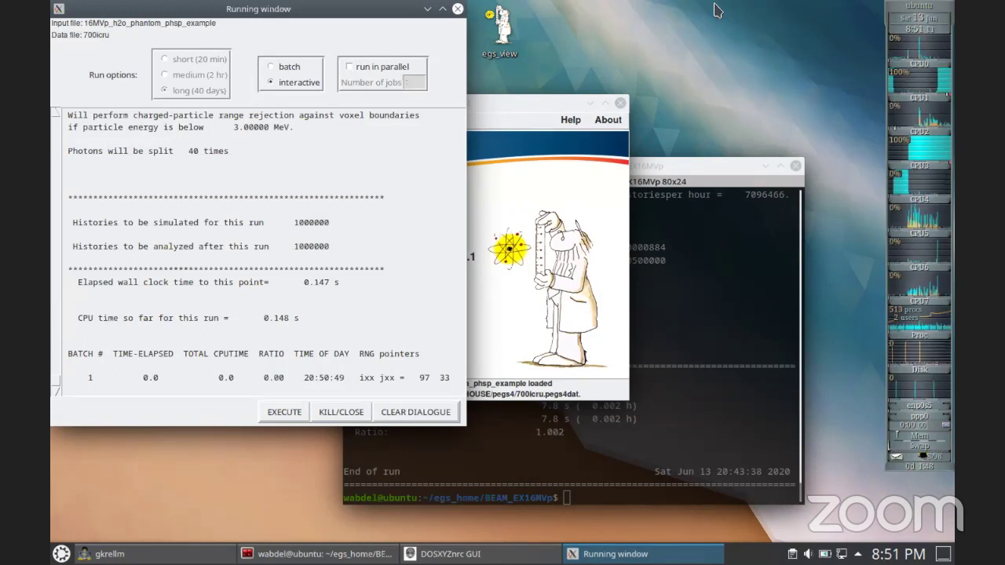
# Step: Move the DOSXYZnrc GUI and the running window aside and minimize both while the simulation runs
pyautogui.moveTo(509, 99); pyautogui.dragTo(560, 167)
pyautogui.moveTo(211, 89); pyautogui.dragTo(273, 176)
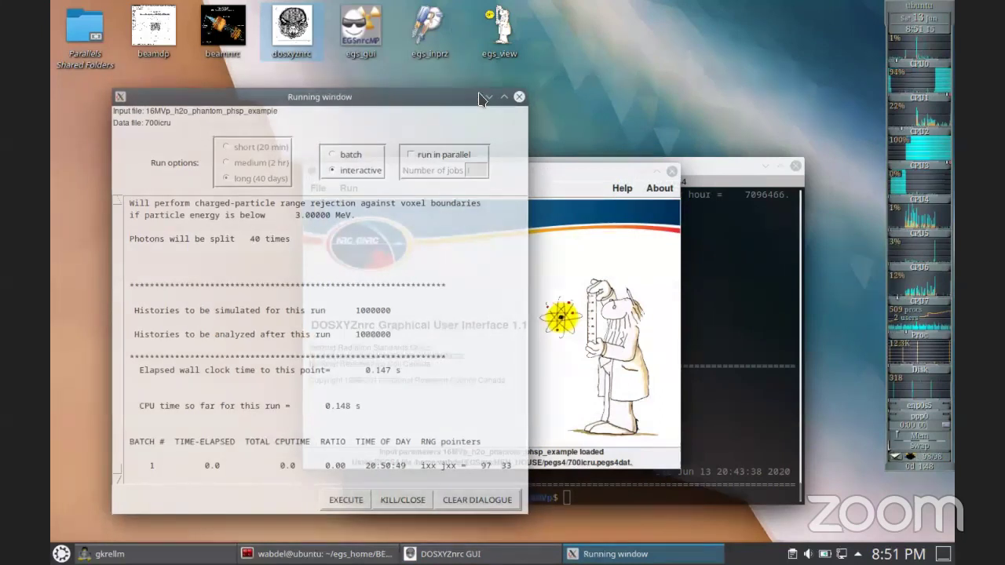
pyautogui.click(489, 97)
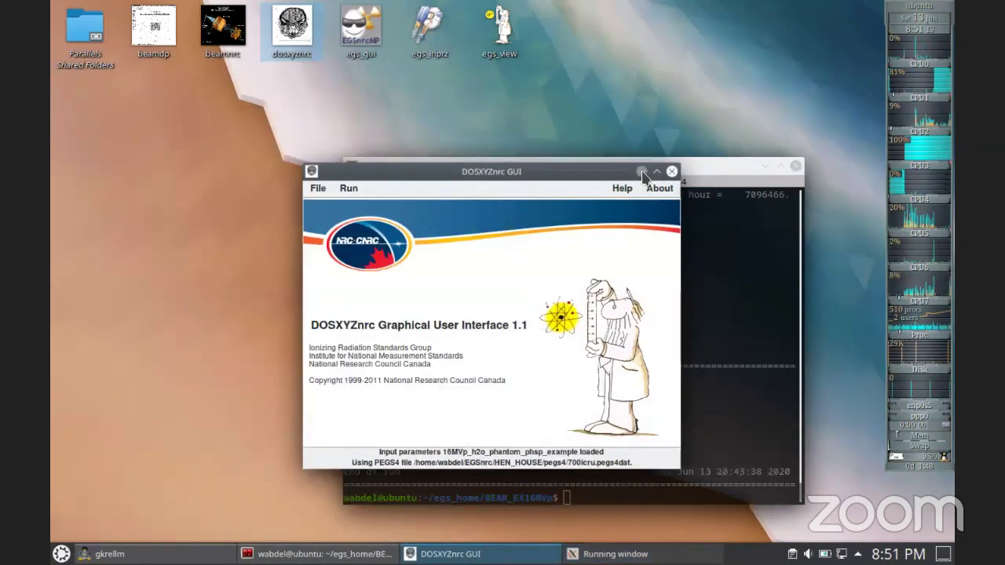
pyautogui.click(641, 171)
# Step: Open a second DOSXYZnrc GUI and load the previous input file 16MVp_h2o_phantom_beamsource_example.egsinp
pyautogui.doubleClick(285, 60)
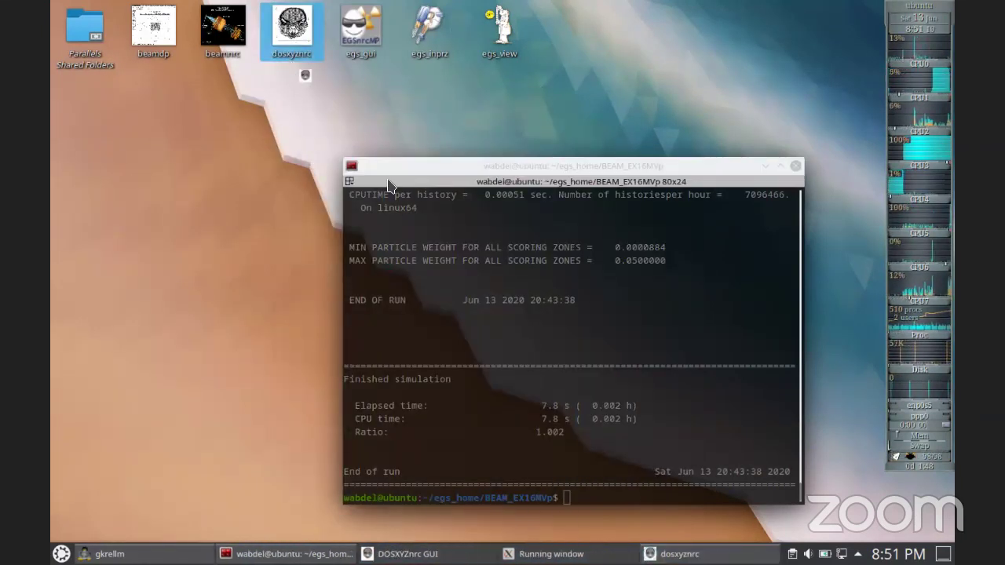
pyautogui.click(267, 120)
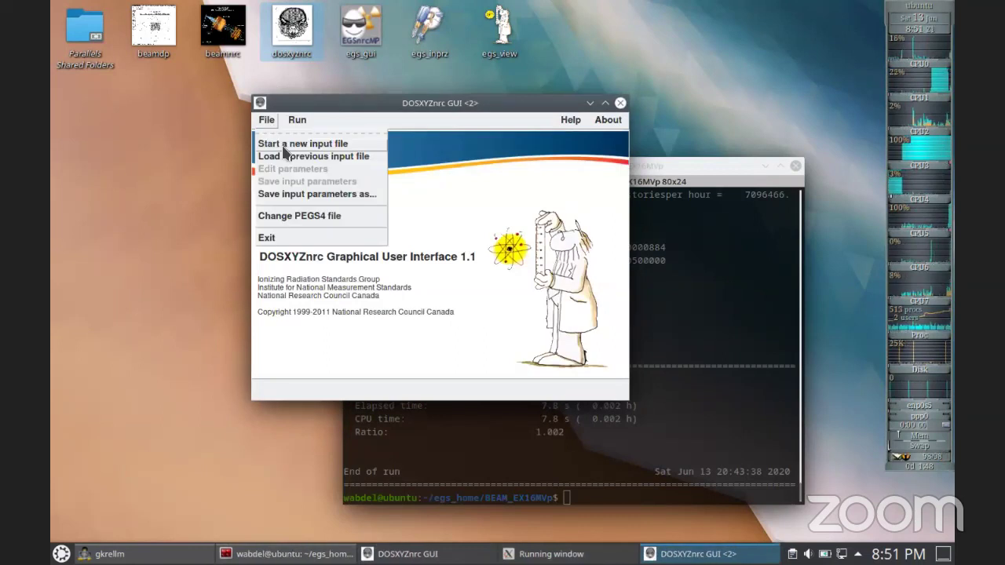
pyautogui.click(286, 154)
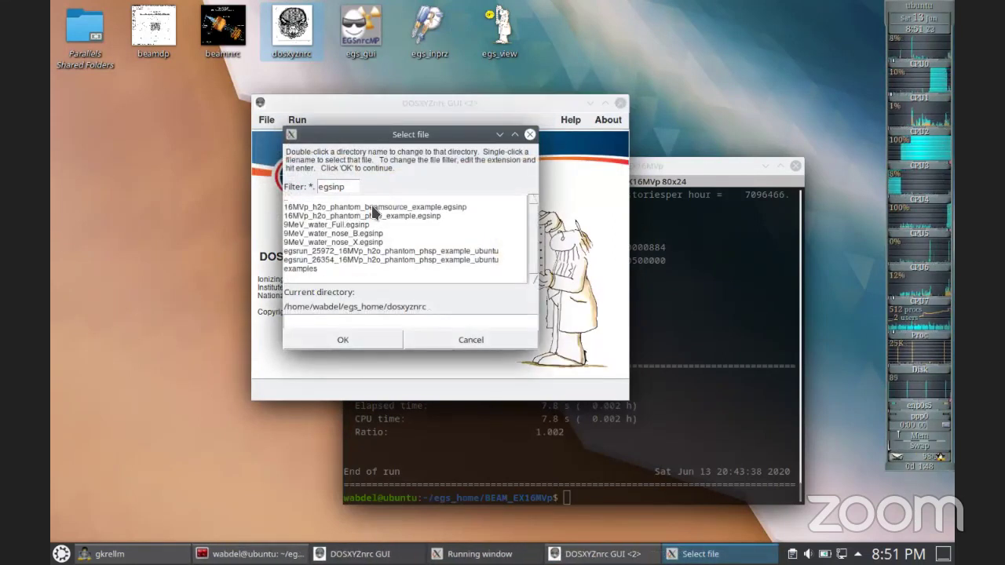
pyautogui.click(376, 208)
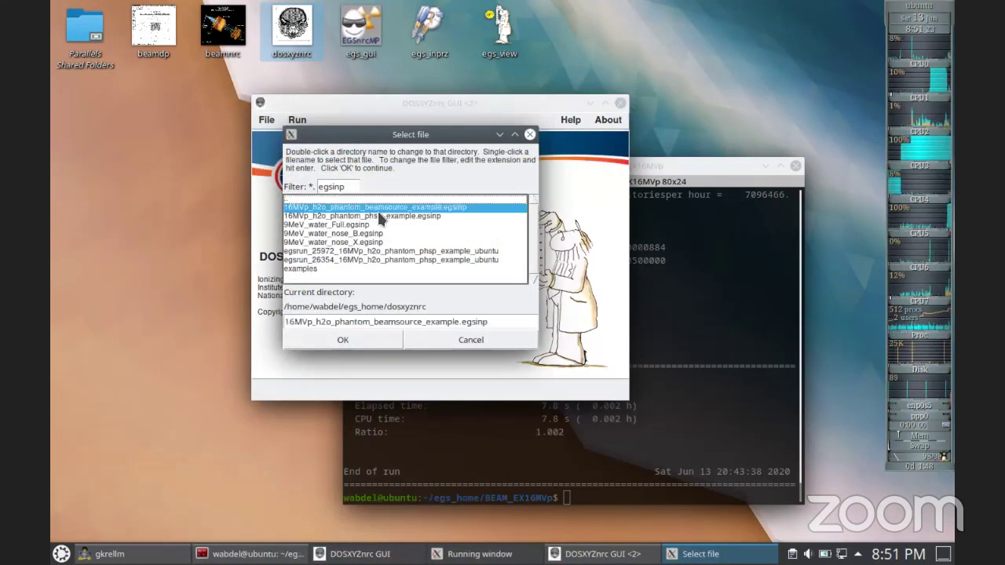
pyautogui.click(343, 339)
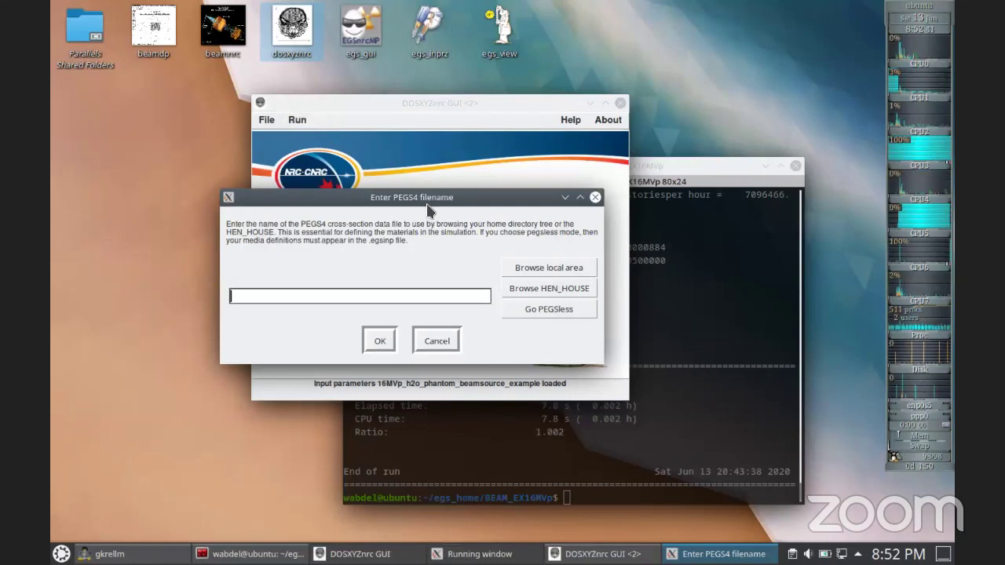
# Step: Use 700icru.pegs4dat from the HEN_HOUSE directory as the beam source example's PEGS4 file and open its input parameters
pyautogui.click(523, 267)
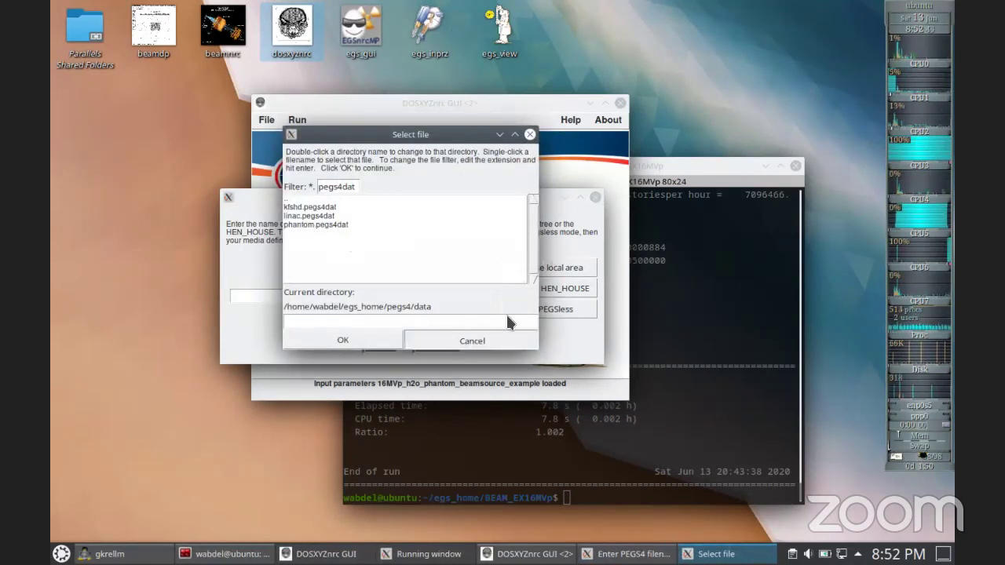
pyautogui.click(458, 337)
pyautogui.click(520, 289)
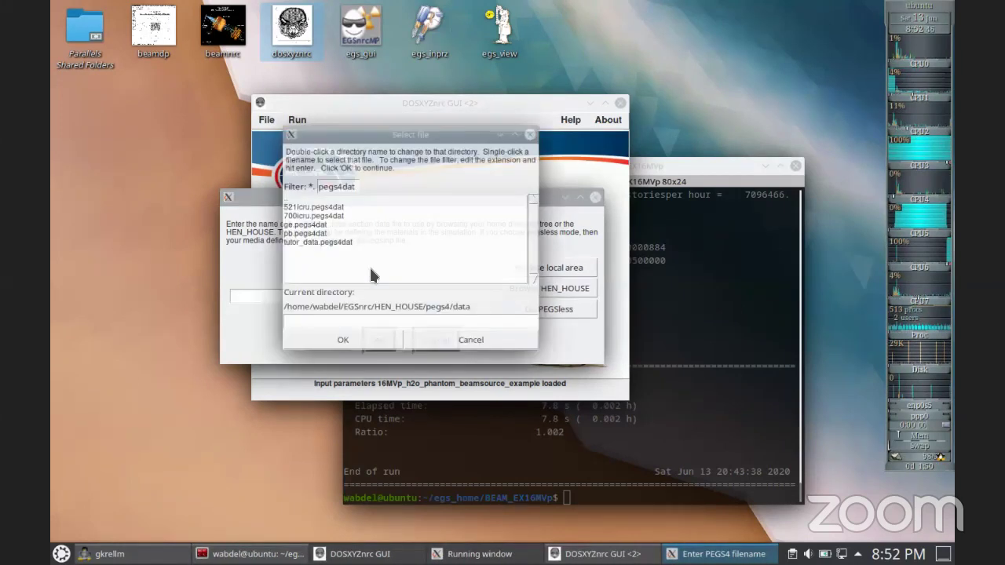
pyautogui.click(312, 217)
pyautogui.click(360, 342)
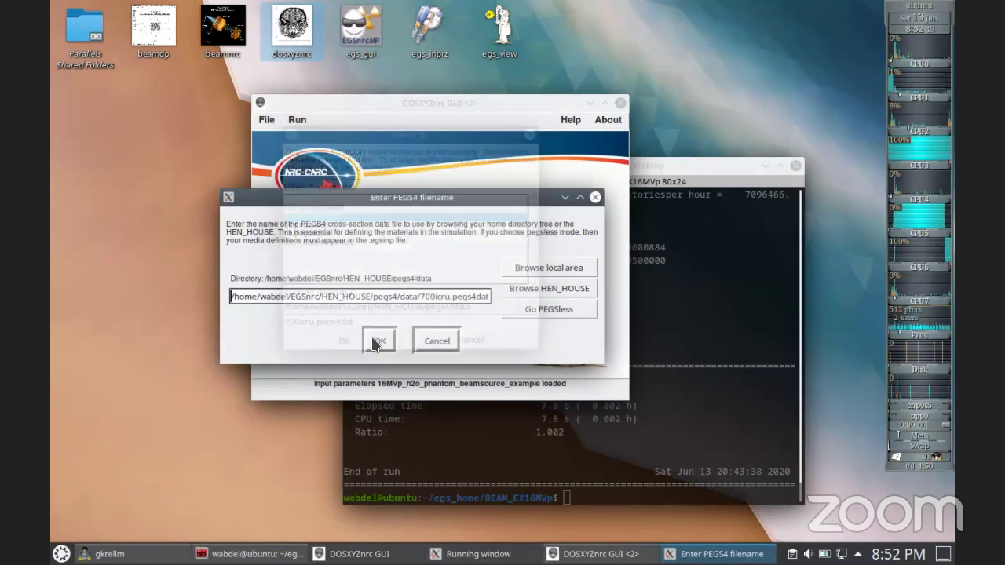
pyautogui.click(371, 337)
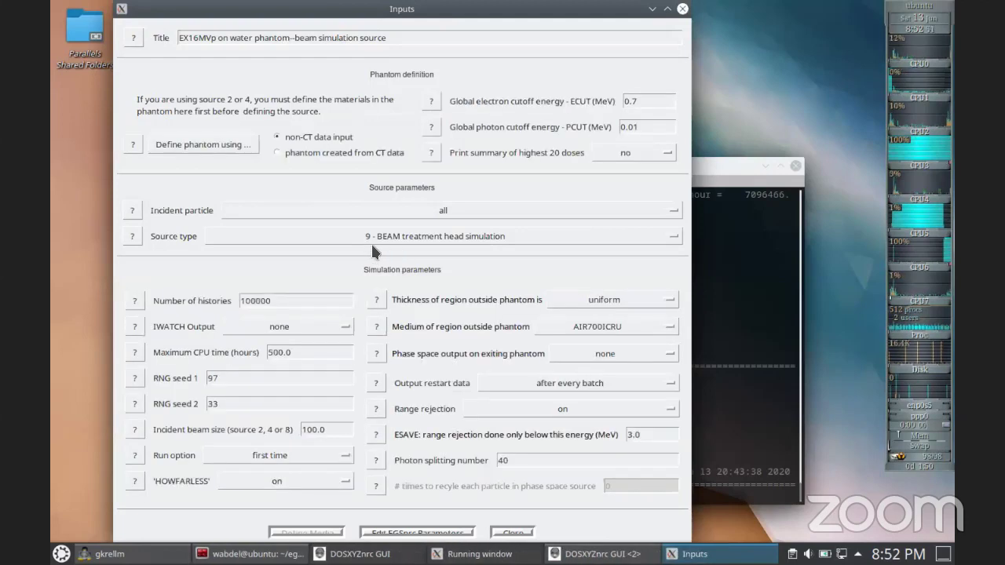
# Step: Select source type 9 - BEAM treatment head simulation, choose libBEAM_EX16MVp.so as the BEAM simulation and accept the source options
pyautogui.click(490, 233)
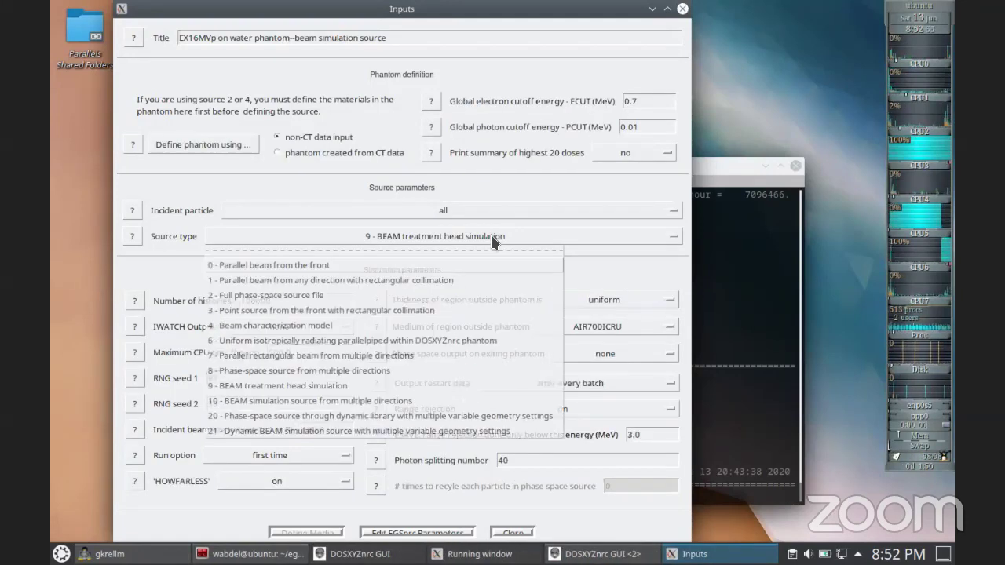
pyautogui.click(343, 385)
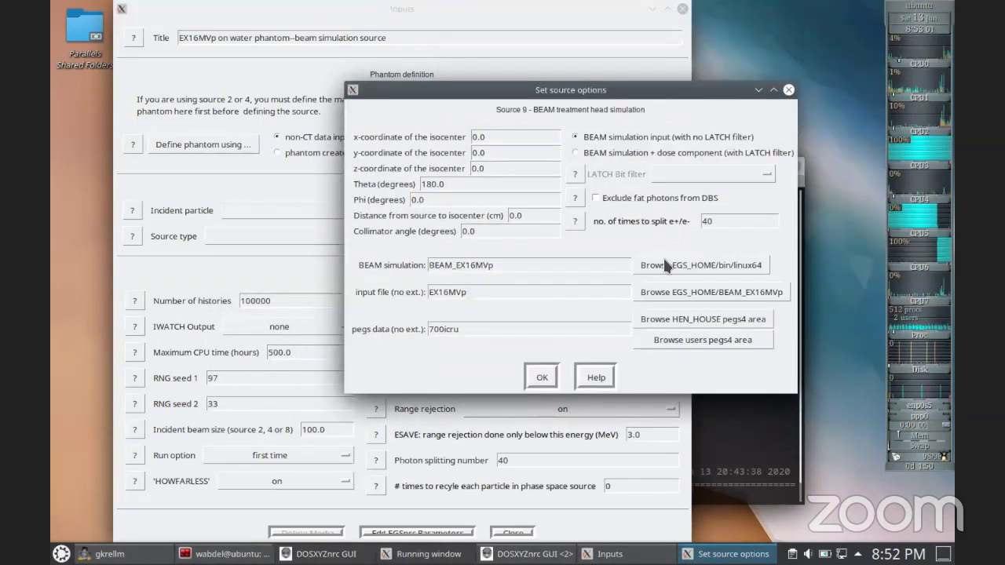
pyautogui.click(695, 264)
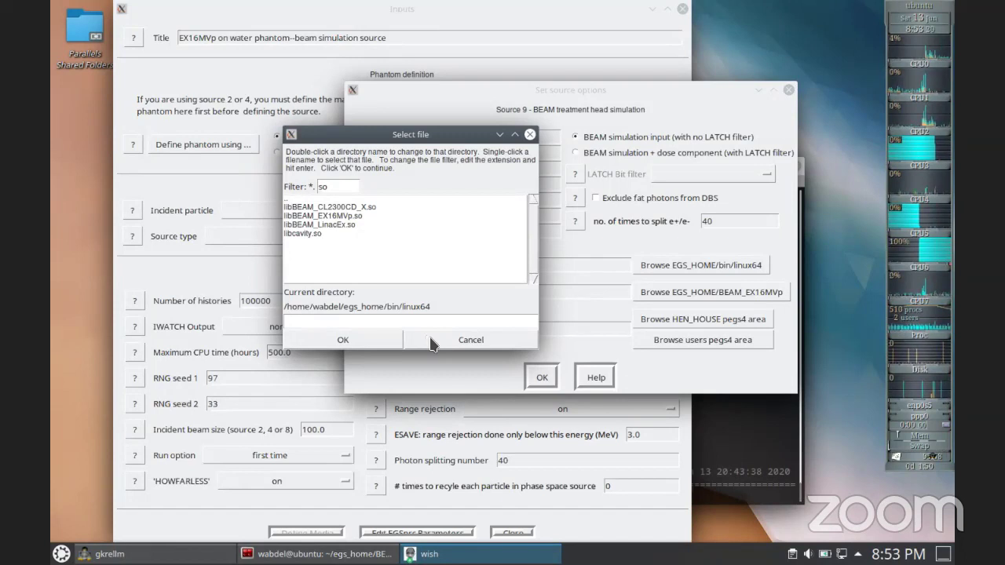
pyautogui.click(354, 216)
pyautogui.click(386, 343)
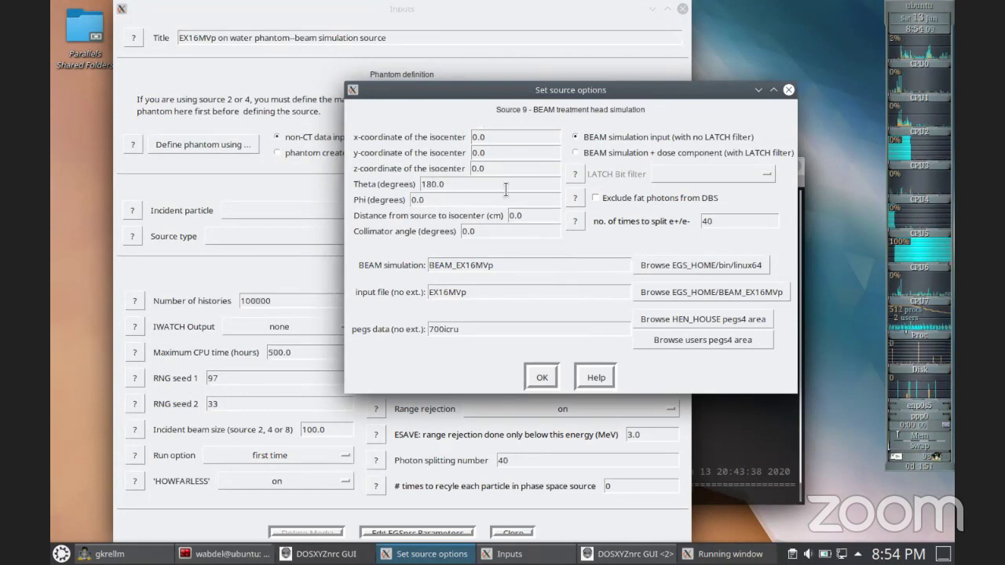
pyautogui.click(550, 384)
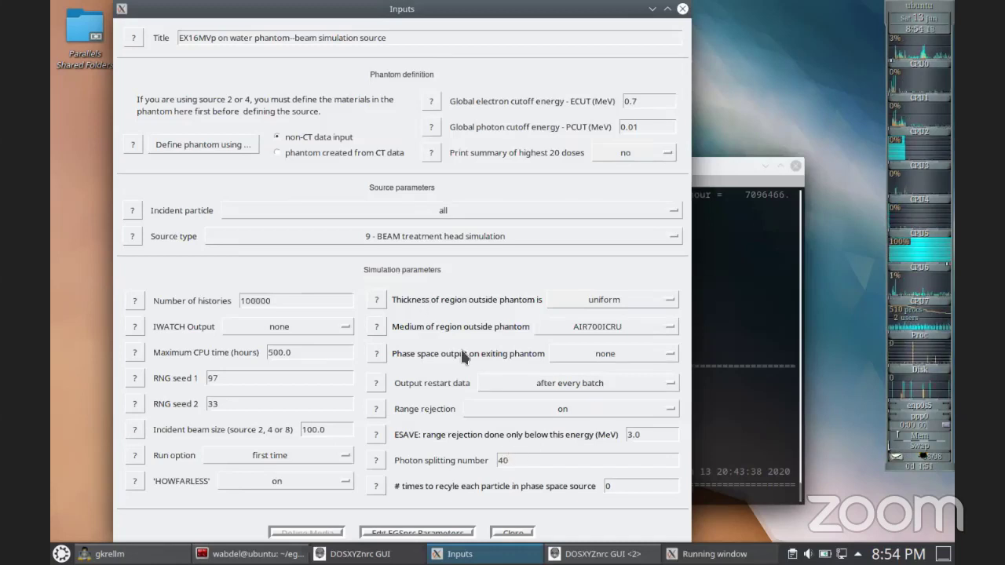
# Step: Bring up the running window of the phase-space example to check its batch progress
pyautogui.click(689, 551)
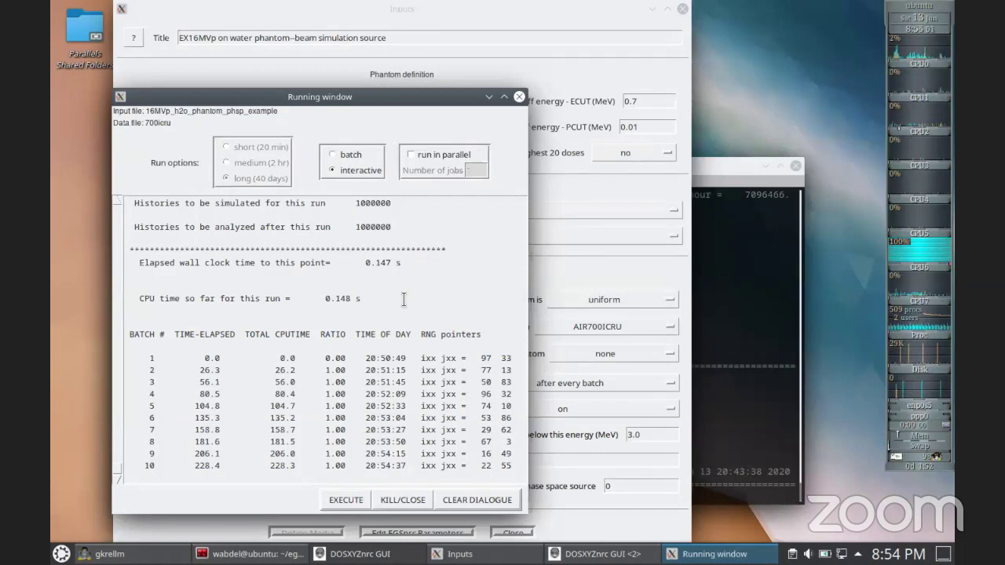
# Step: Dismiss the phase-space example's completion message, review the end of its run output and close its running window
pyautogui.click(500, 314)
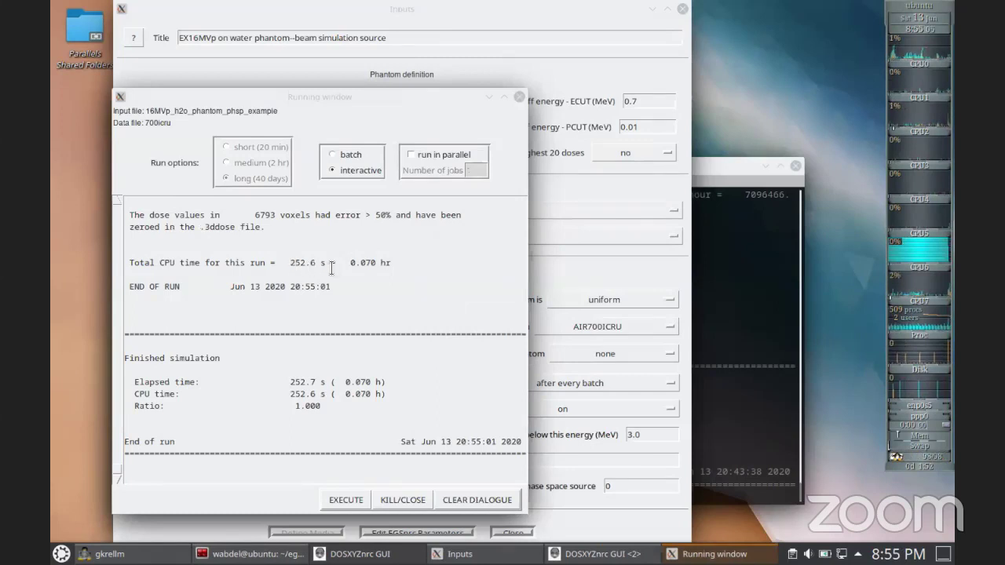
pyautogui.scroll(1, 368, 291)
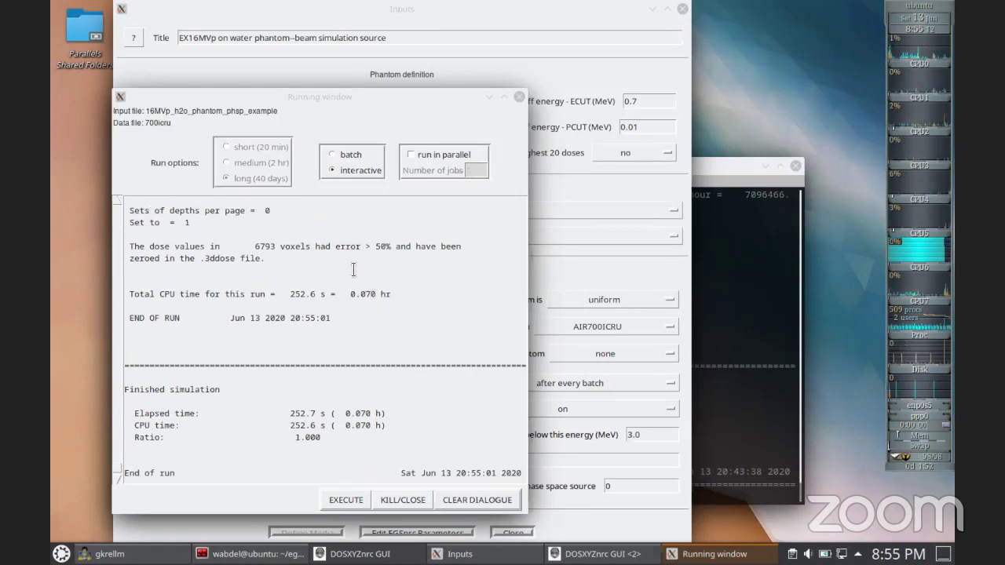
pyautogui.click(518, 98)
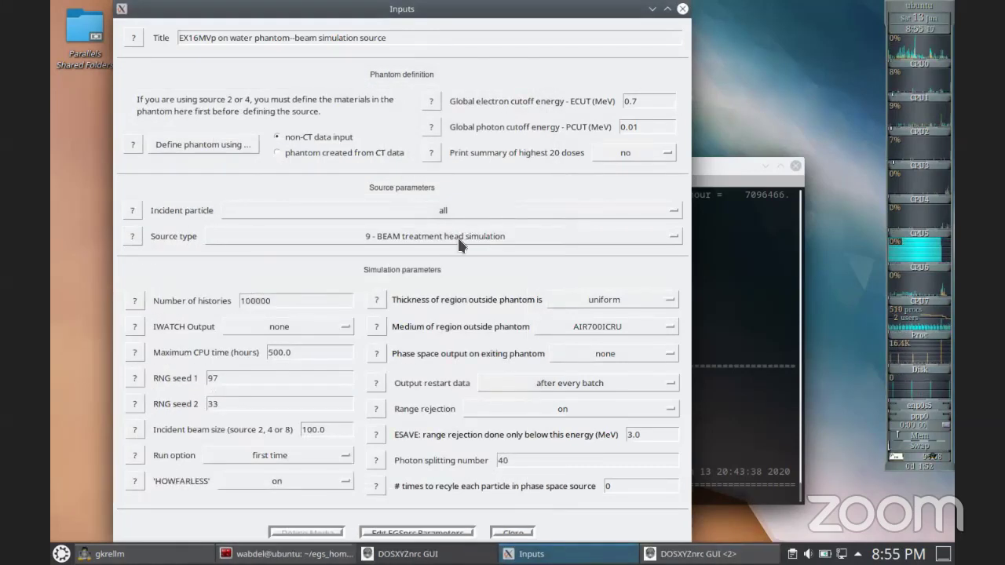
# Step: Set the boundary crossing algorithm to EXACT in the beam source example's EGSnrc parameters and accept them
pyautogui.click(463, 534)
pyautogui.click(650, 115)
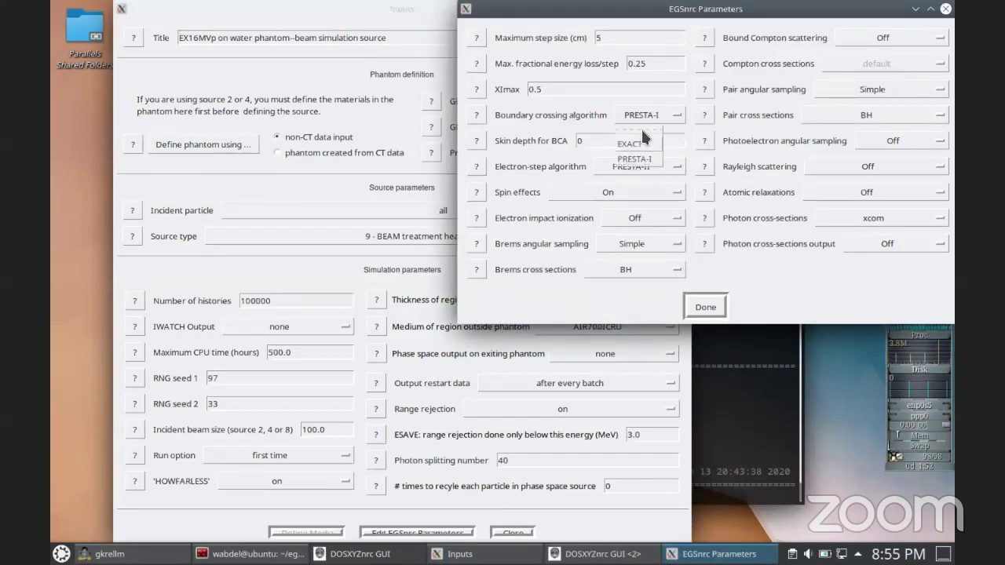
pyautogui.click(634, 144)
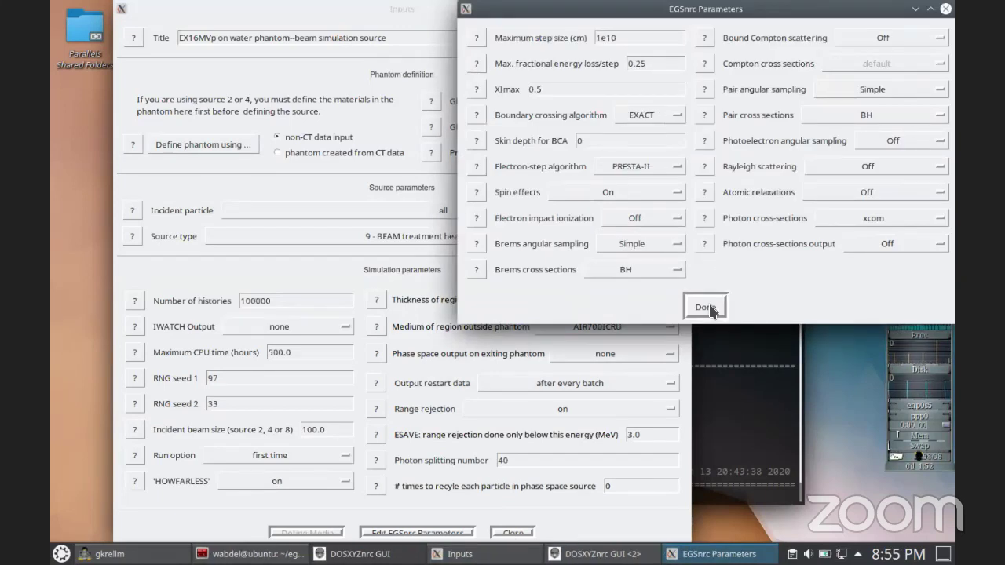
pyautogui.click(707, 308)
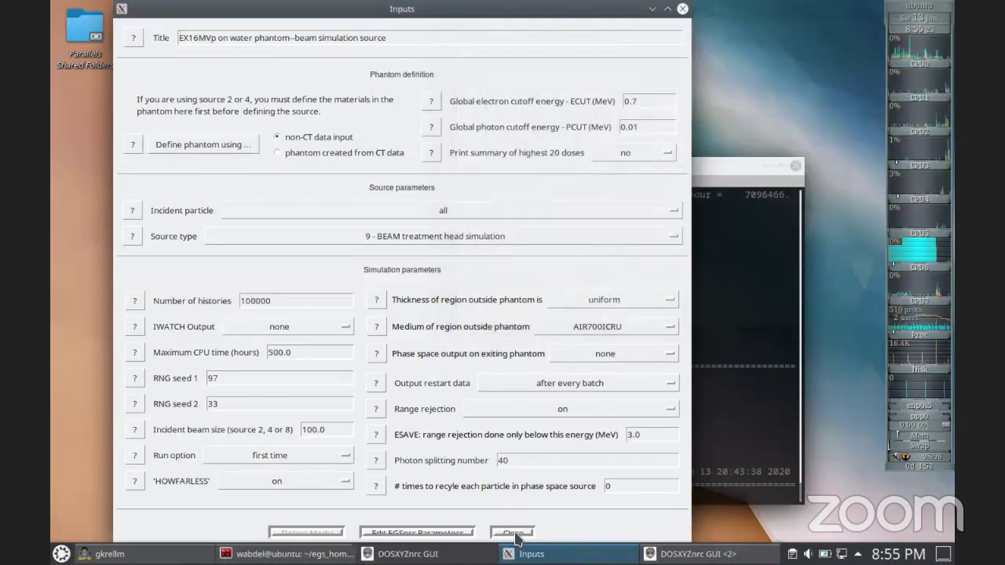
# Step: Close the inputs, save the beam source example's input parameters and execute its simulation interactively
pyautogui.hotkey('alt', 'F4')
pyautogui.click(266, 119)
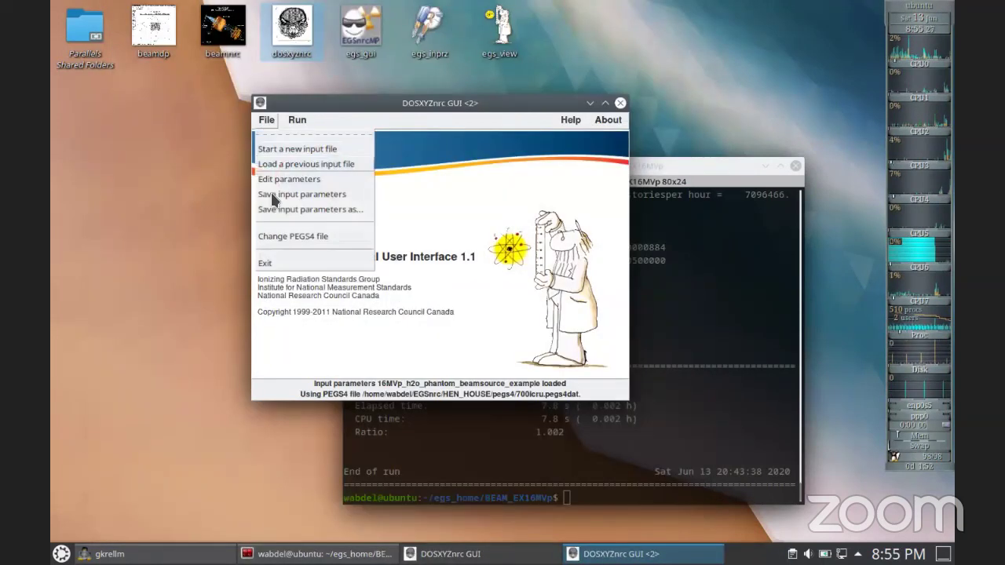
pyautogui.click(297, 120)
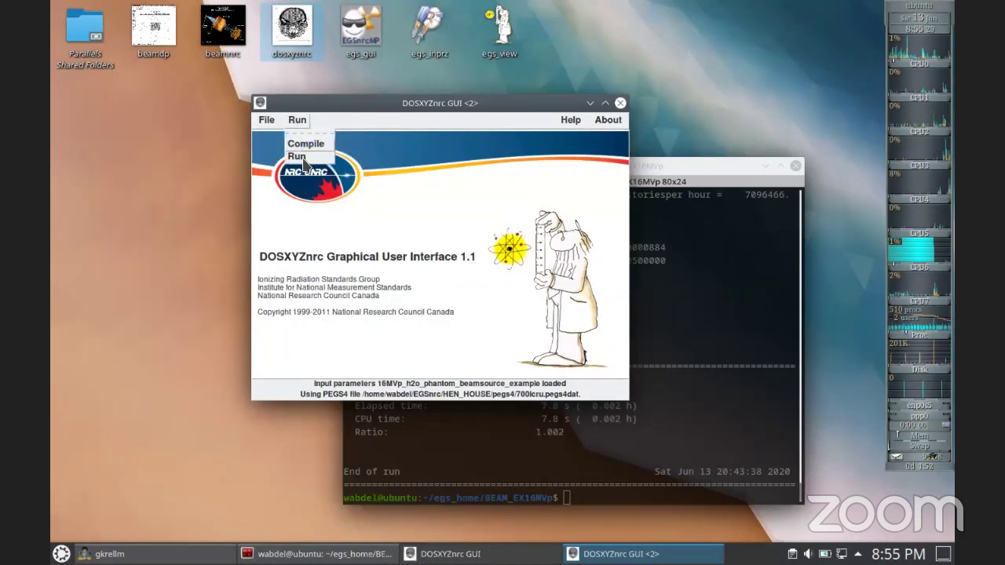
pyautogui.click(304, 157)
pyautogui.click(284, 412)
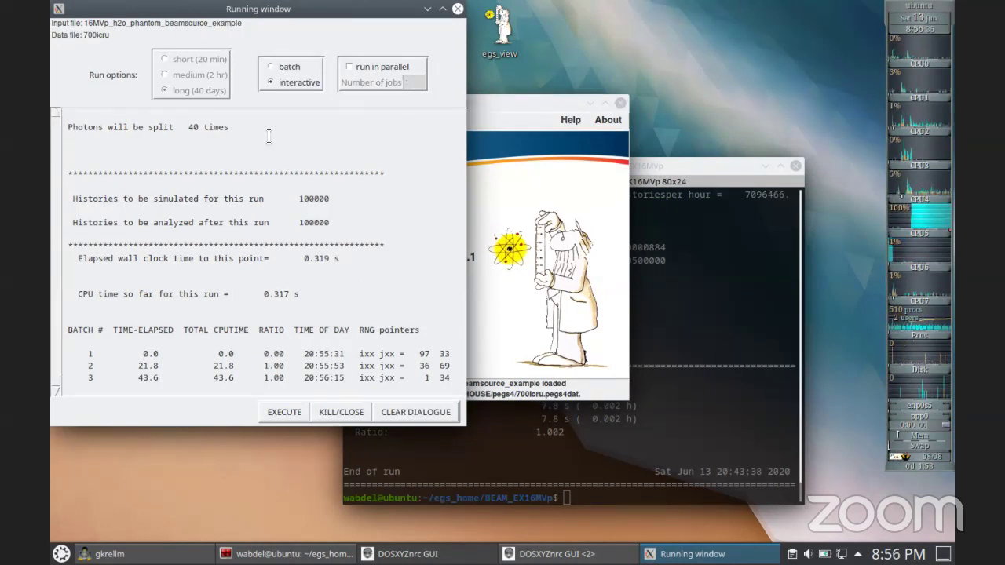
# Step: Dismiss the beam source run's completion message, check its elapsed time and close its running window and second DOSXYZnrc GUI
pyautogui.moveTo(230, 69); pyautogui.dragTo(309, 90)
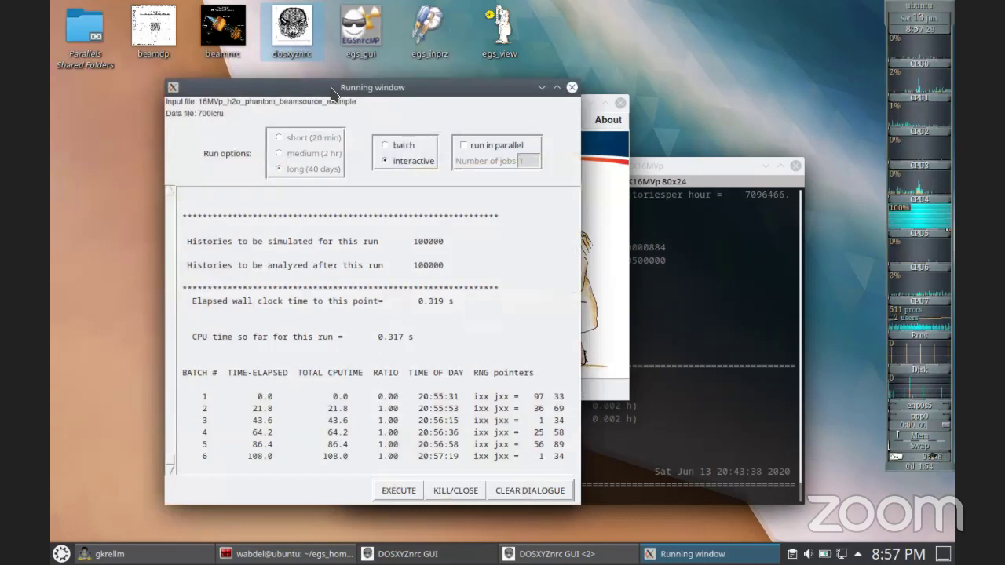
pyautogui.moveTo(327, 87); pyautogui.dragTo(329, 72)
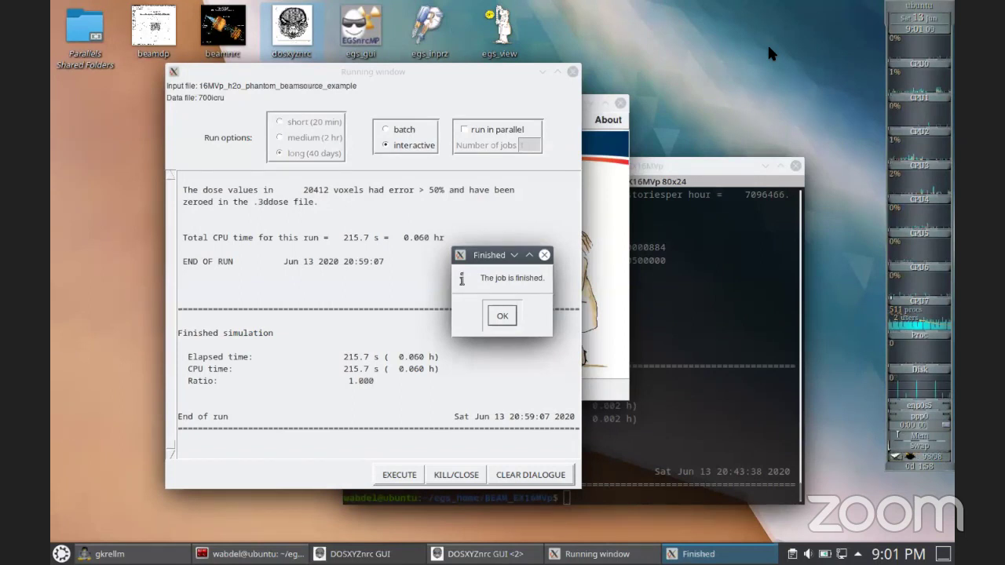
pyautogui.click(502, 316)
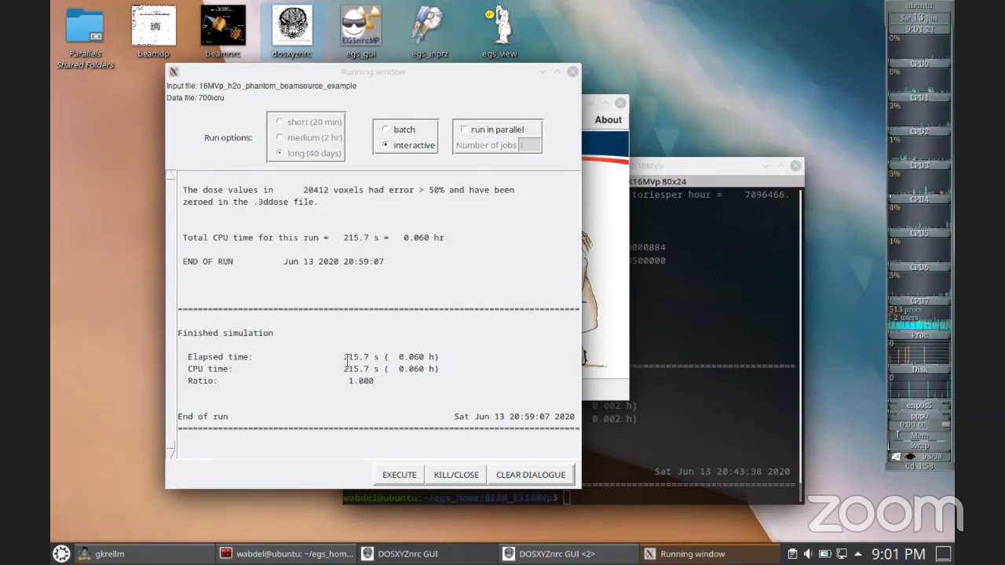
pyautogui.moveTo(343, 358); pyautogui.dragTo(359, 357)
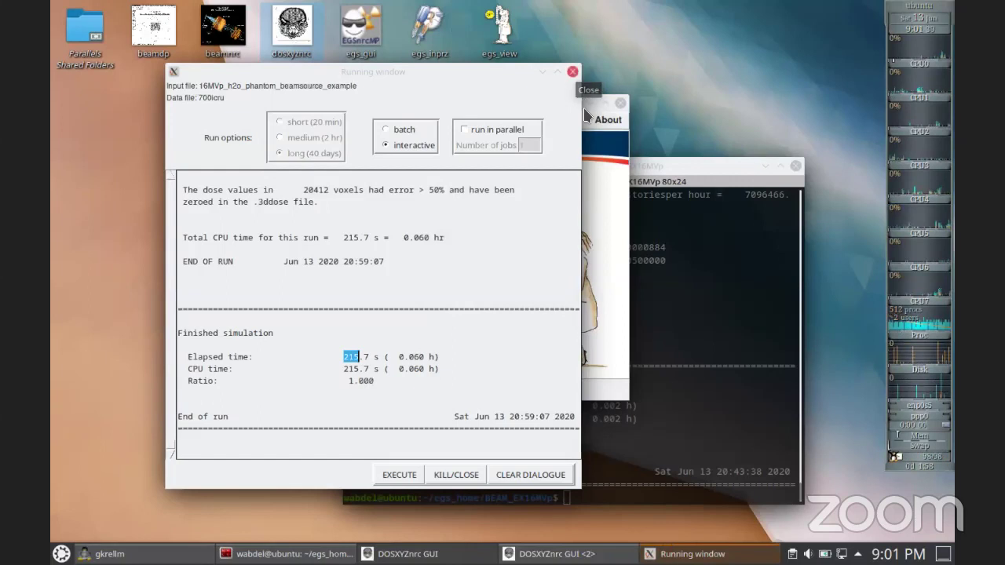
pyautogui.click(572, 71)
pyautogui.click(620, 103)
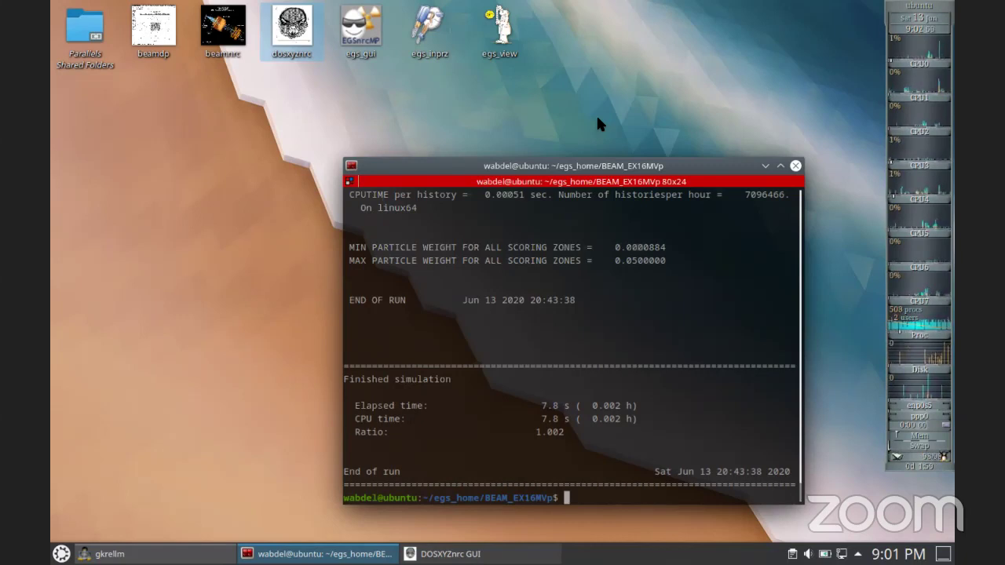
pyautogui.moveTo(447, 165); pyautogui.dragTo(344, 117)
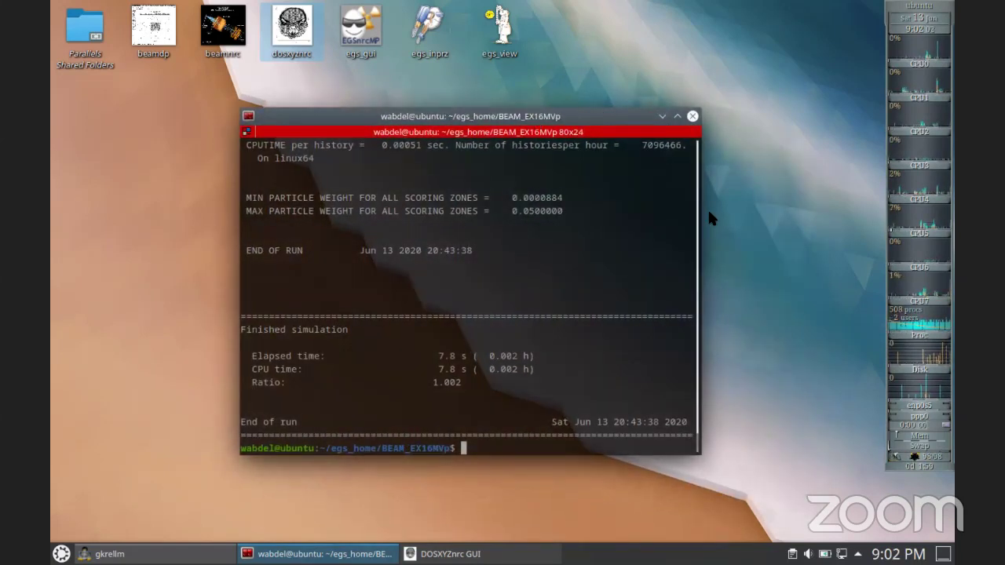
pyautogui.write('dosxyz_')
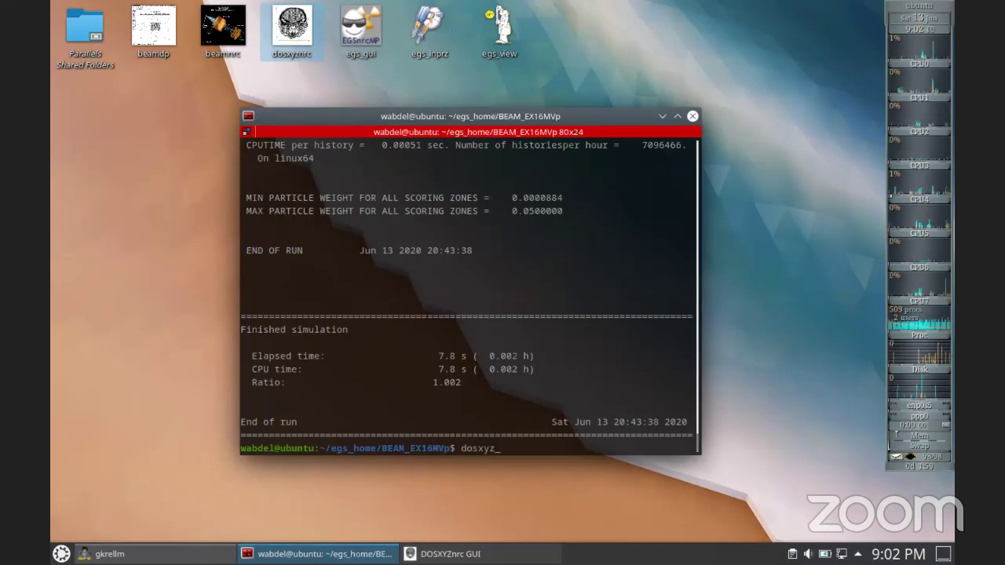
pyautogui.write('show ')
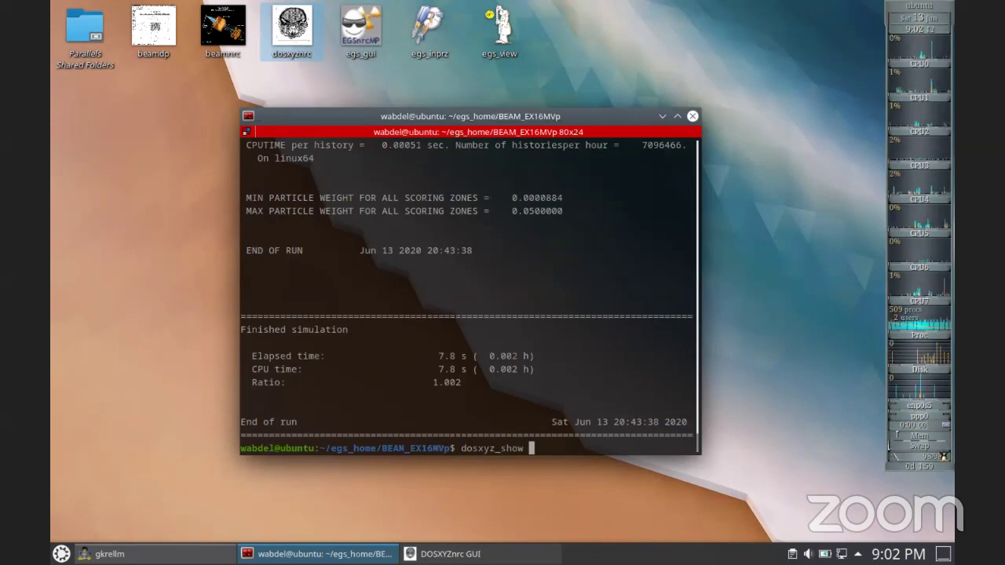
pyautogui.write('ex')
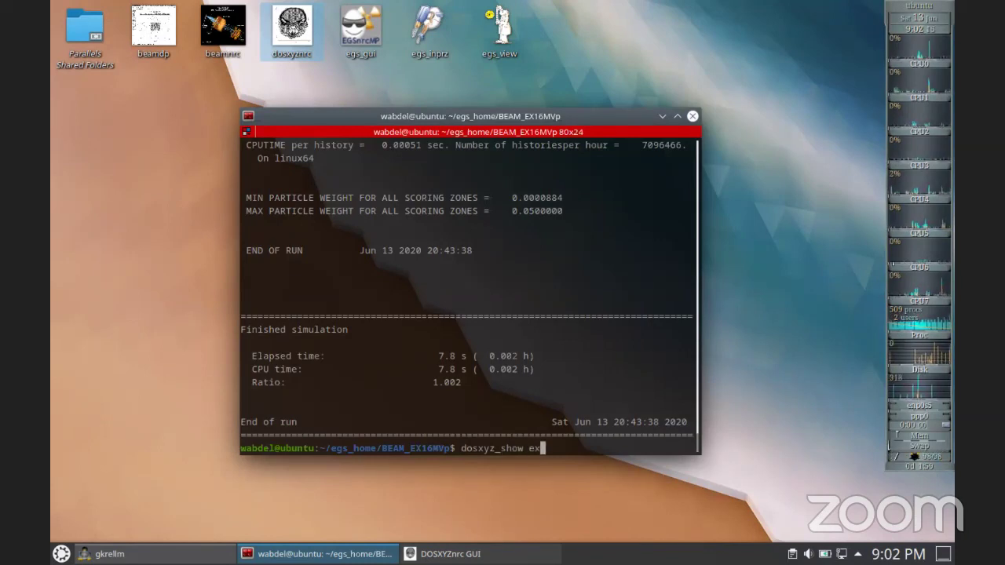
pyautogui.press('BackSpace')
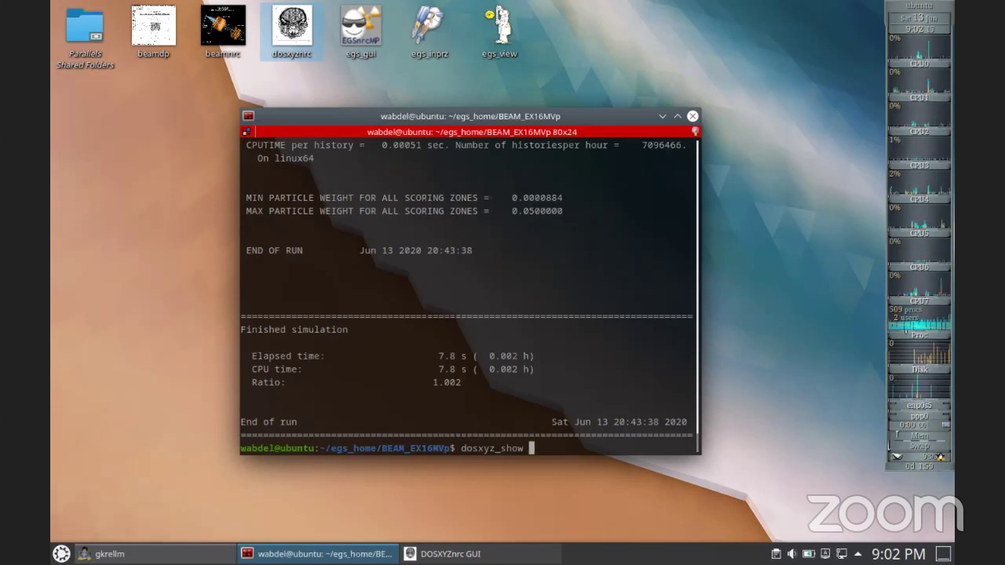
pyautogui.press('BackSpace')
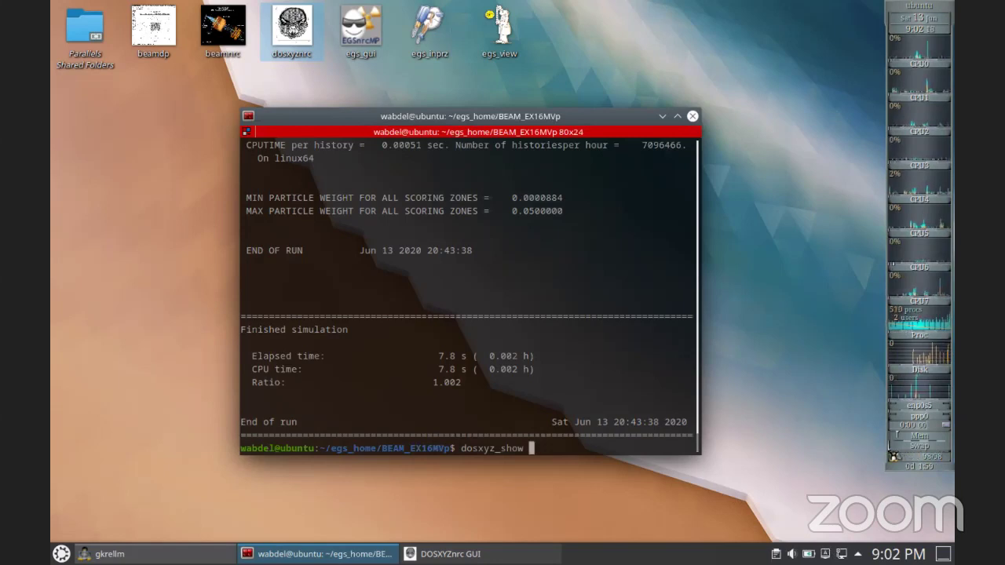
pyautogui.write('EX16MVp.')
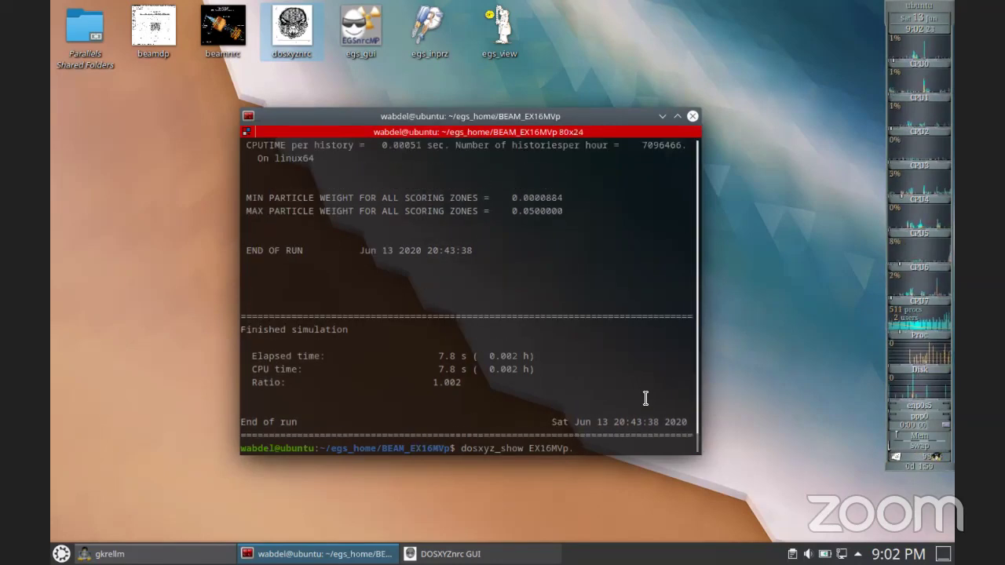
pyautogui.press('BackSpace')
pyautogui.press('BackSpace')
pyautogui.press('BackSpace')
pyautogui.press('BackSpace')
pyautogui.press('BackSpace')
pyautogui.press('BackSpace')
pyautogui.press('BackSpace')
pyautogui.press('BackSpace')
pyautogui.press('BackSpace')
pyautogui.press('BackSpace')
pyautogui.press('BackSpace')
pyautogui.press('BackSpace')
pyautogui.press('BackSpace')
pyautogui.press('BackSpace')
pyautogui.press('BackSpace')
pyautogui.press('BackSpace')
pyautogui.press('BackSpace')
pyautogui.press('BackSpace')
pyautogui.press('BackSpace')
pyautogui.press('BackSpace')
# Step: Change the terminal to the ../dosxyznrc/ directory and list the files available as dosxyz_show arguments
pyautogui.write('cd ../dosxyznrc/')
pyautogui.press('Return')
pyautogui.write('dosxyz_s')
pyautogui.press('Tab')
pyautogui.write('EX')
pyautogui.press('BackSpace')
pyautogui.press('BackSpace')
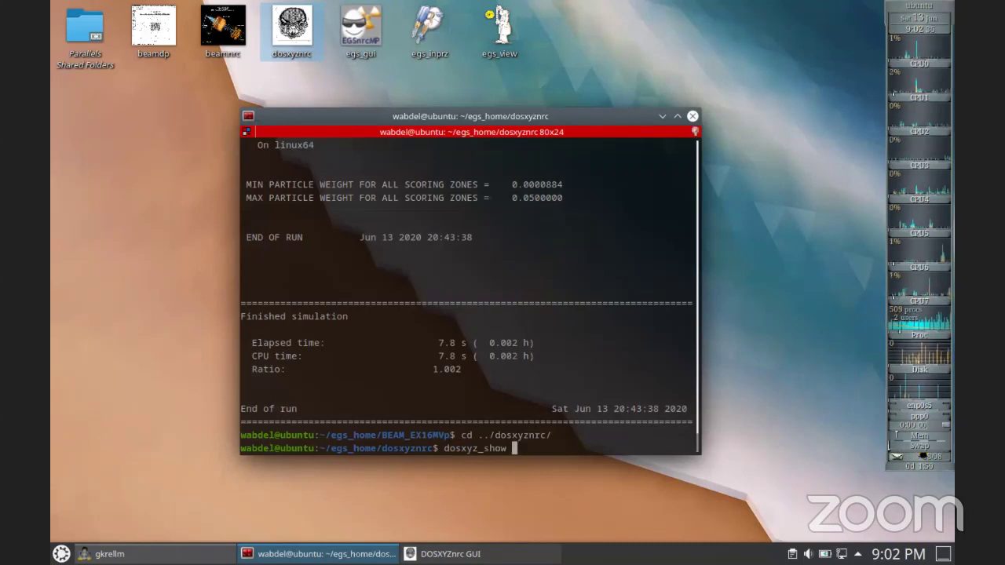
pyautogui.press('Tab')
pyautogui.press('Tab')
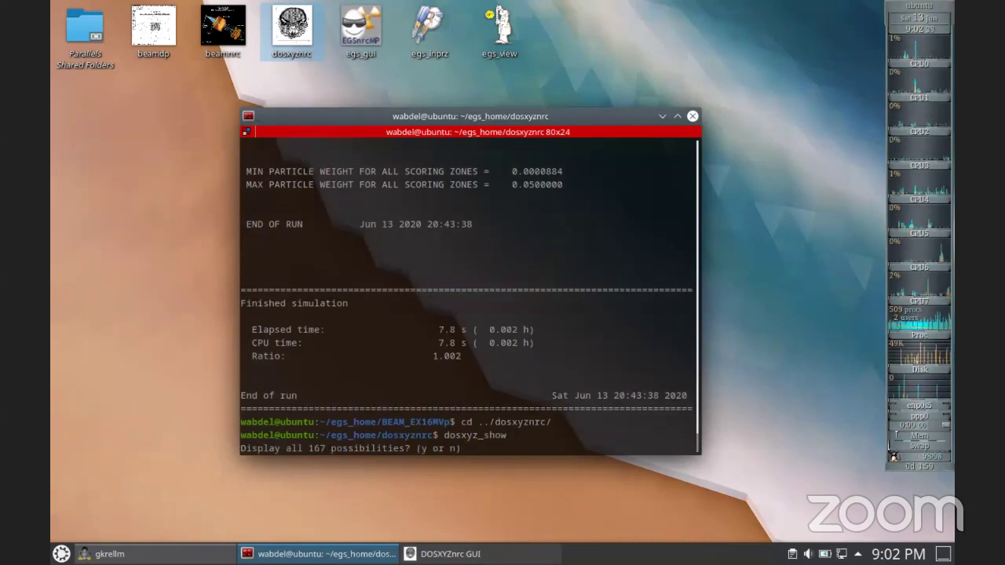
pyautogui.press('y')
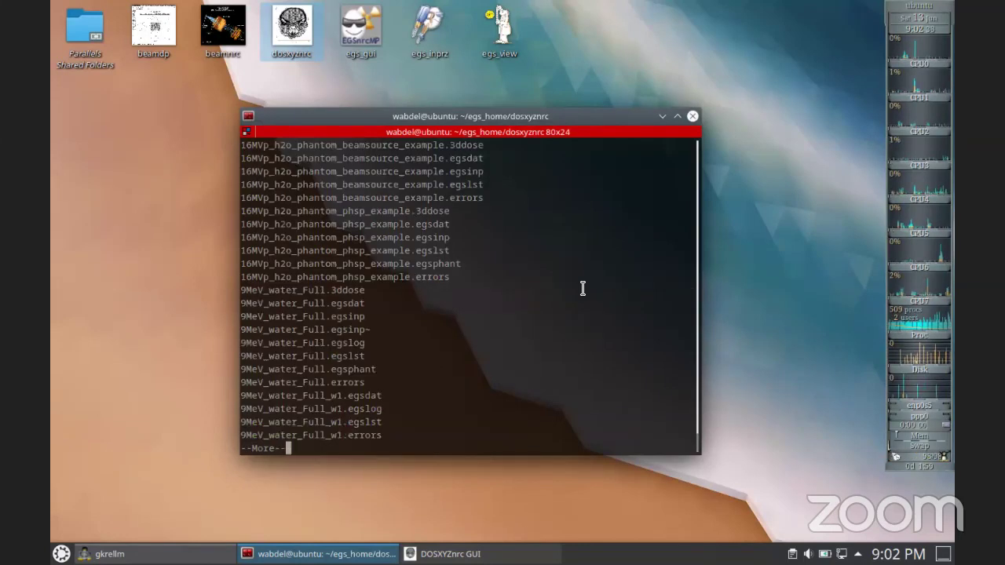
# Step: Leave the file listing, view the 16MVp_h2o_phantom_phsp_example phantom alone in dosxyz_show and close the viewer
pyautogui.write('q16')
pyautogui.press('Tab')
pyautogui.write('p')
pyautogui.press('Tab')
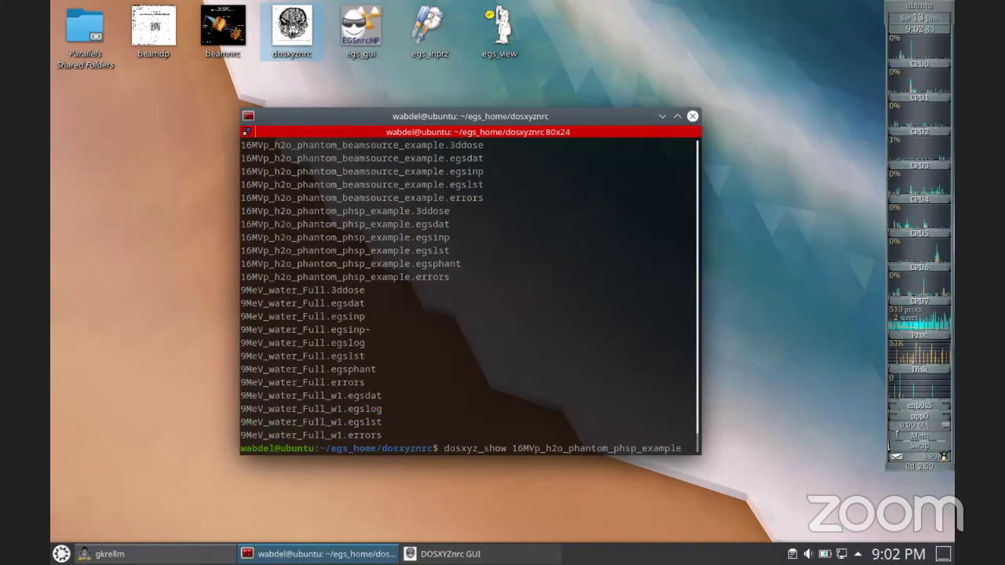
pyautogui.press('Return')
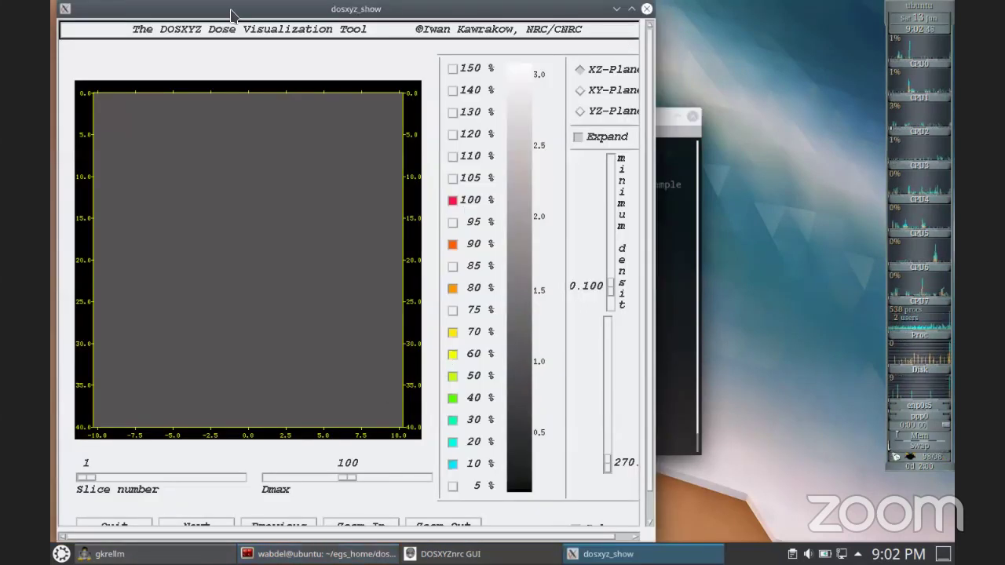
pyautogui.moveTo(219, 24); pyautogui.dragTo(241, 115)
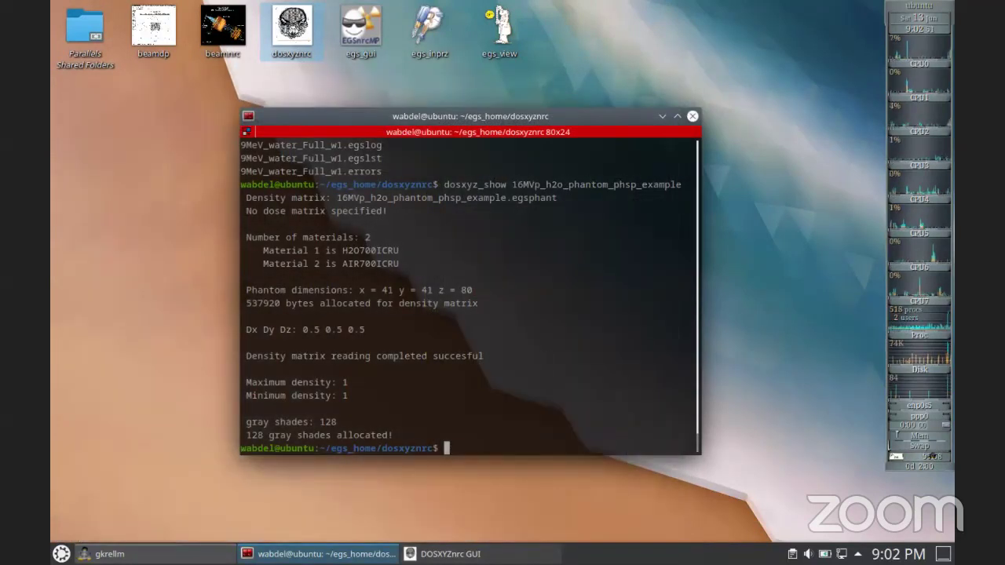
# Step: Run dosxyz_show with 16MVp_h2o_phantom_phsp_example as the phantom and its own dose distribution as the second argument
pyautogui.press('Up')
pyautogui.write('1')
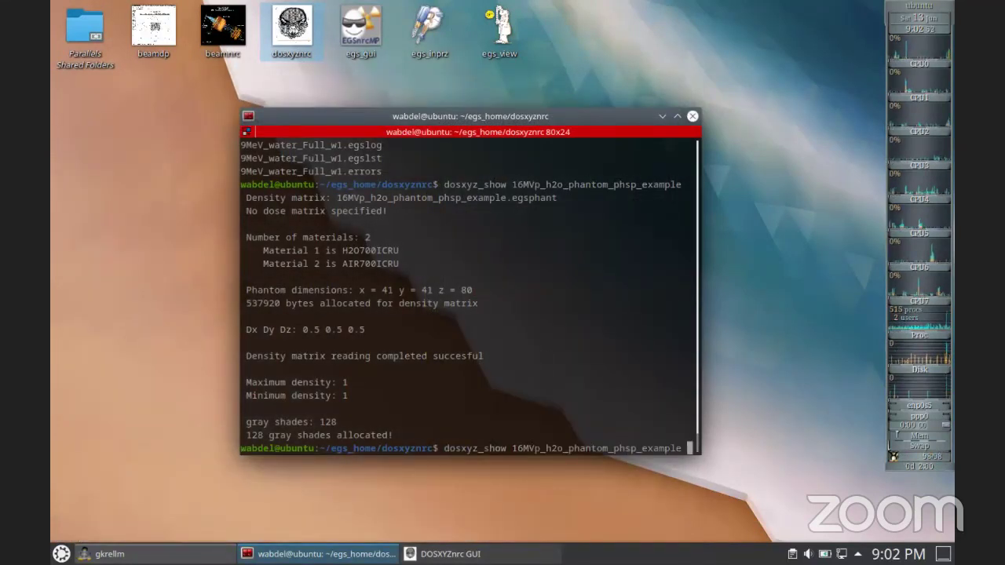
pyautogui.press('Tab')
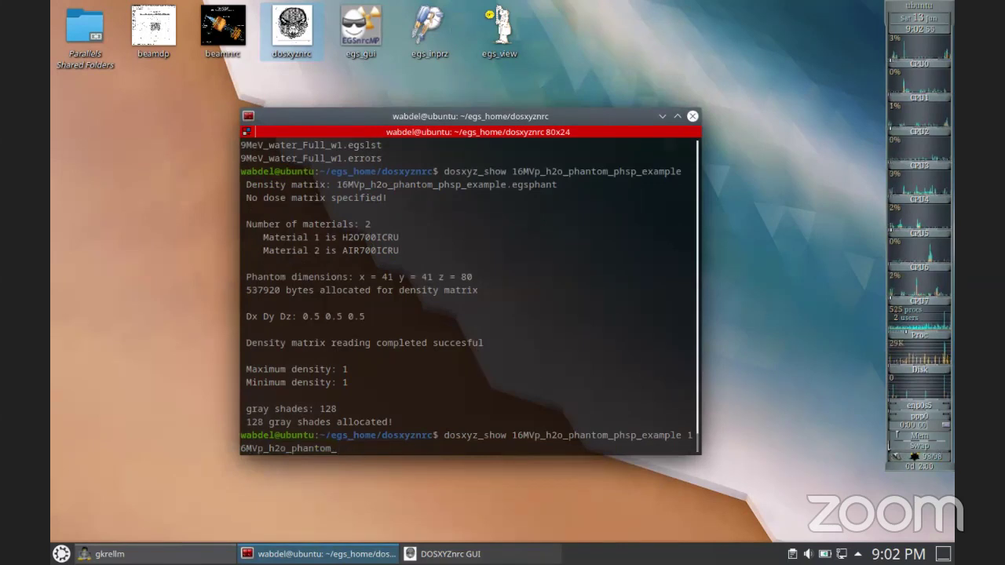
pyautogui.write('p')
pyautogui.press('Tab')
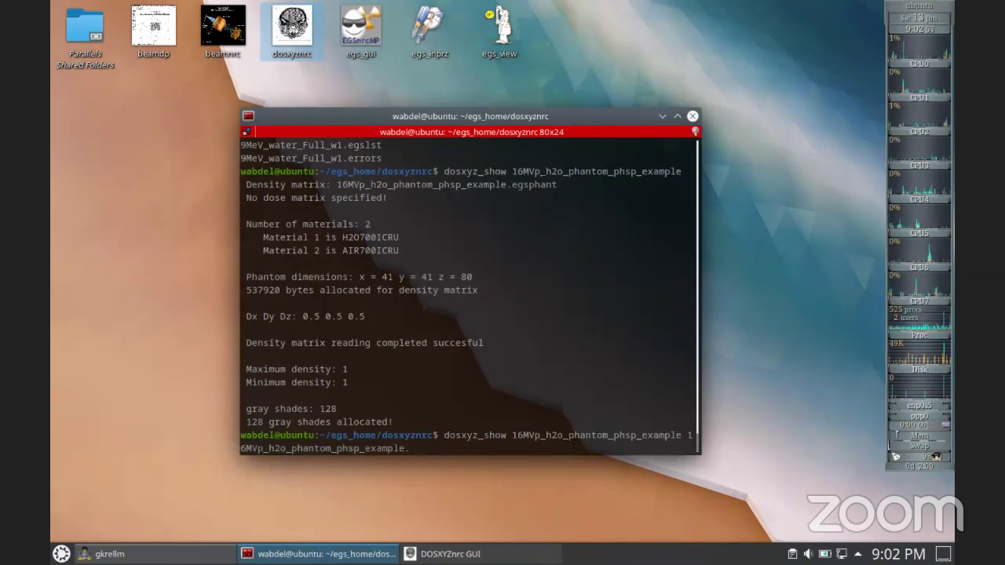
pyautogui.press('Return')
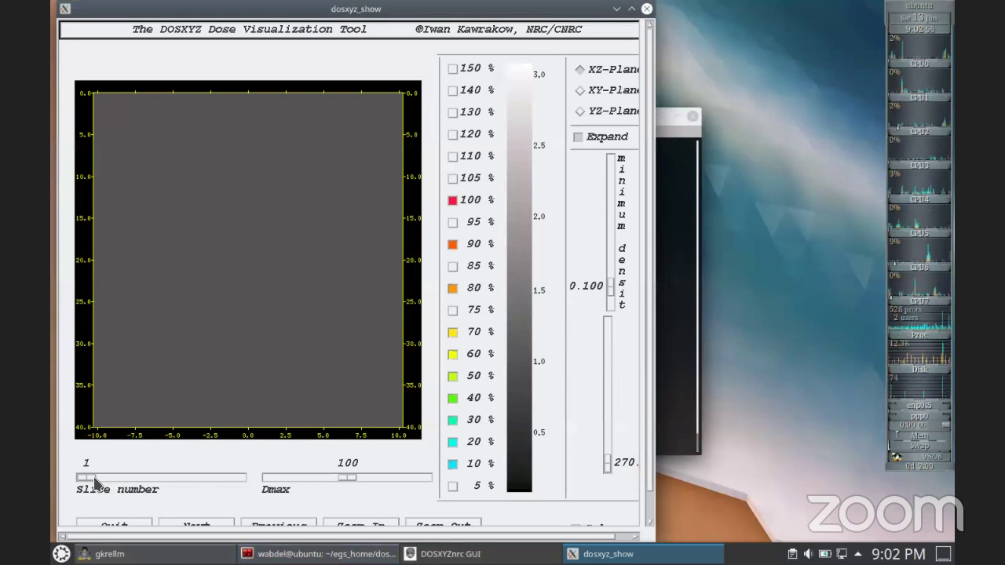
# Step: Display XZ slice 24 to examine the phase-space example's isodose contours and close the viewer
pyautogui.moveTo(110, 476); pyautogui.dragTo(170, 477)
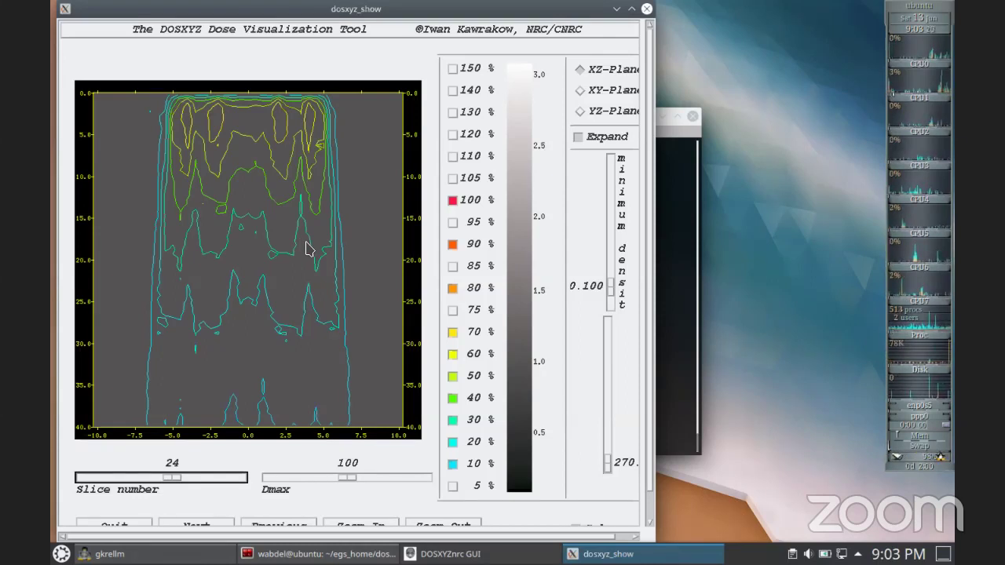
pyautogui.moveTo(185, 10); pyautogui.dragTo(190, 63)
pyautogui.click(651, 62)
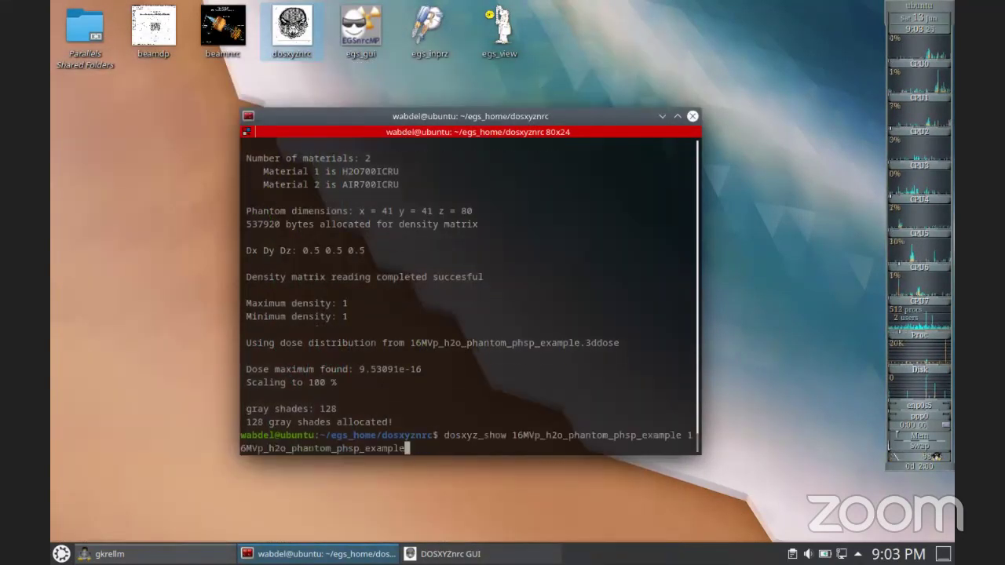
# Step: Shorten both arguments of the recalled dosxyz_show command to 16MVp_h2o_phantom_ and list the matching files
pyautogui.press('BackSpace')
pyautogui.press('BackSpace')
pyautogui.press('BackSpace')
pyautogui.press('BackSpace')
pyautogui.press('BackSpace')
pyautogui.press('BackSpace')
pyautogui.press('BackSpace')
pyautogui.press('BackSpace')
pyautogui.press('BackSpace')
pyautogui.press('BackSpace')
pyautogui.press('BackSpace')
pyautogui.press('BackSpace')
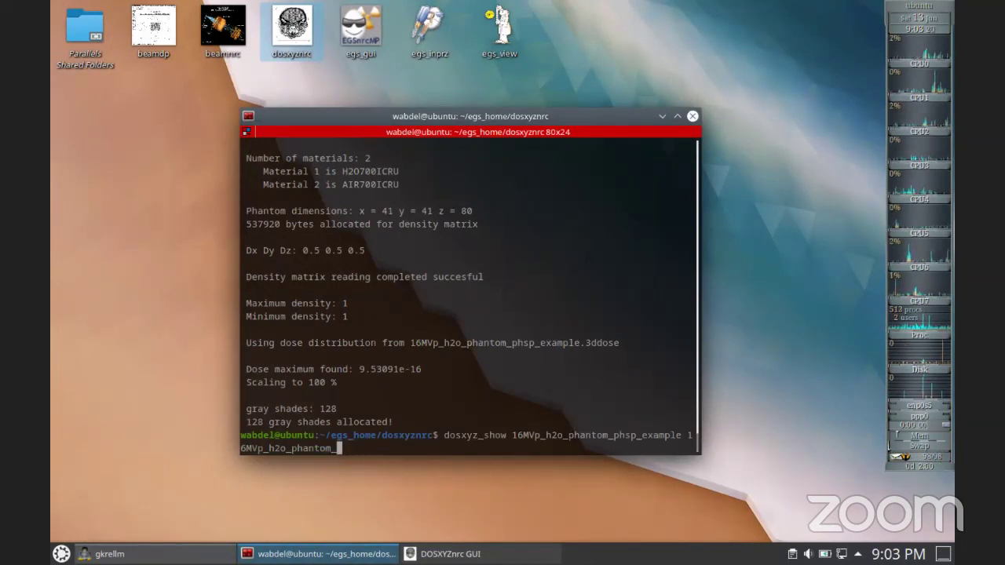
pyautogui.press('Left')
pyautogui.press('Left')
pyautogui.press('Left')
pyautogui.press('Left')
pyautogui.press('Left')
pyautogui.press('Left')
pyautogui.press('Left')
pyautogui.press('Left')
pyautogui.press('Left')
pyautogui.press('Left')
pyautogui.press('Left')
pyautogui.press('Left')
pyautogui.press('Left')
pyautogui.press('Left')
pyautogui.press('Left')
pyautogui.press('Left')
pyautogui.press('Left')
pyautogui.press('Left')
pyautogui.press('Left')
pyautogui.press('Left')
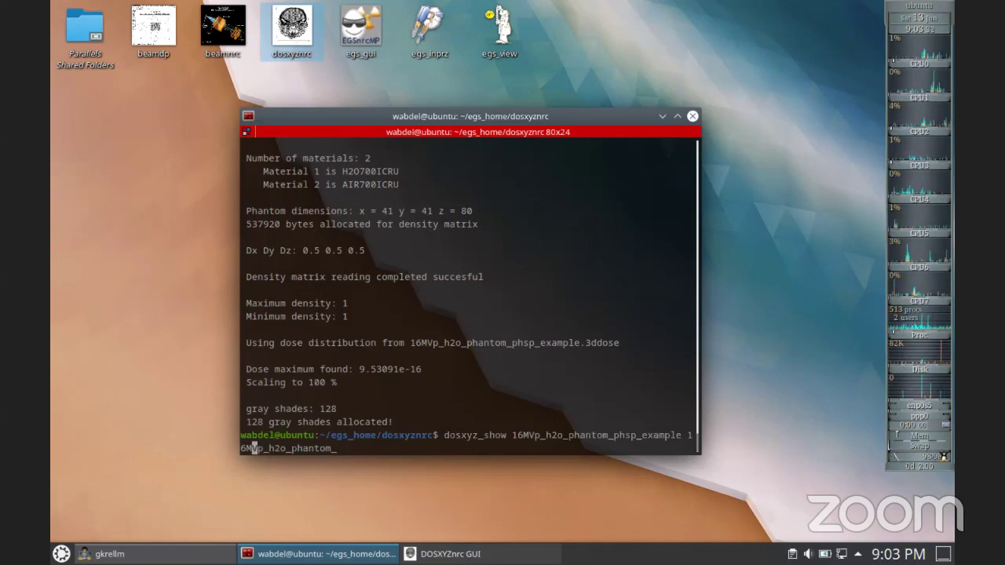
pyautogui.press('Delete')
pyautogui.press('Delete')
pyautogui.press('BackSpace')
pyautogui.press('BackSpace')
pyautogui.press('BackSpace')
pyautogui.press('BackSpace')
pyautogui.press('BackSpace')
pyautogui.press('BackSpace')
pyautogui.press('BackSpace')
pyautogui.press('BackSpace')
pyautogui.press('BackSpace')
pyautogui.press('BackSpace')
pyautogui.press('BackSpace')
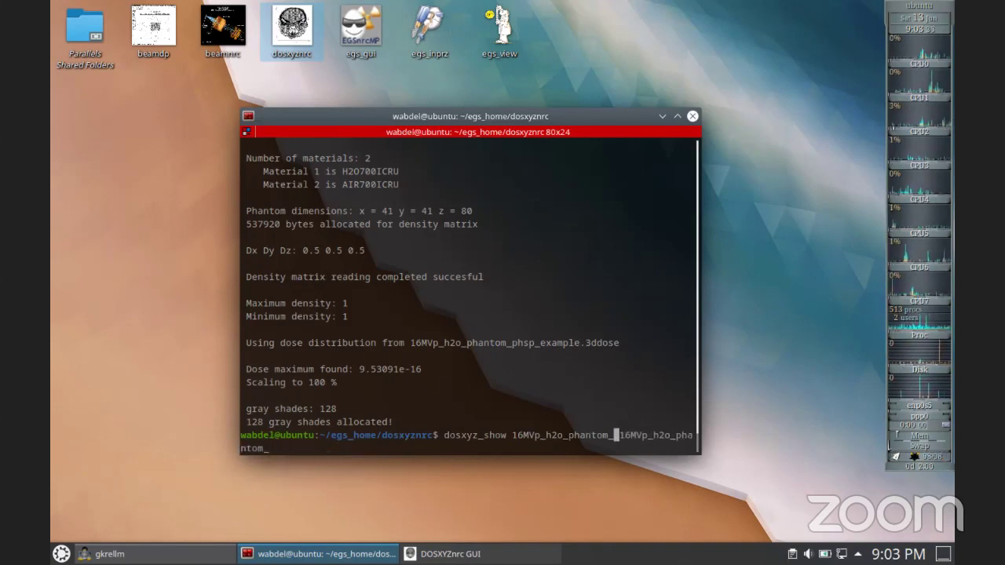
pyautogui.press('Tab')
pyautogui.press('Tab')
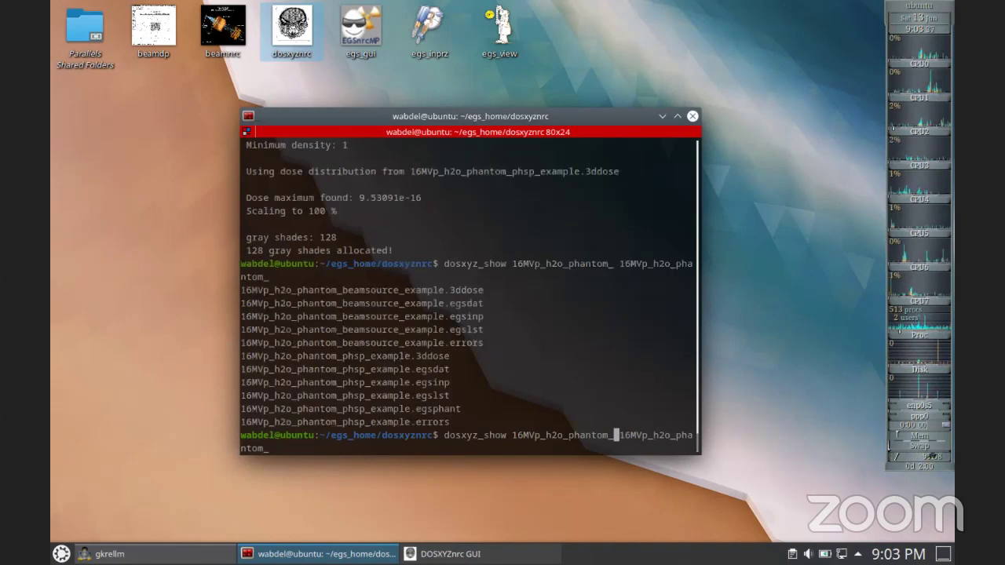
# Step: Try to run dosxyz_show with 16MVp_h2o_phantom_beamsource_example as both the phantom and the dose distribution
pyautogui.write('b')
pyautogui.press('Tab')
pyautogui.press('Left')
pyautogui.press('Left')
pyautogui.press('Left')
pyautogui.press('Left')
pyautogui.press('Left')
pyautogui.press('Left')
pyautogui.press('Left')
pyautogui.press('Left')
pyautogui.press('Left')
pyautogui.press('Left')
pyautogui.press('Left')
pyautogui.press('Left')
pyautogui.press('Left')
pyautogui.press('Left')
pyautogui.press('Left')
pyautogui.press('Left')
pyautogui.press('Left')
pyautogui.press('Left')
pyautogui.press('Left')
pyautogui.press('BackSpace')
pyautogui.press('Right')
pyautogui.press('Right')
pyautogui.press('Right')
pyautogui.press('Right')
pyautogui.press('Right')
pyautogui.press('Right')
pyautogui.press('Right')
pyautogui.press('Right')
pyautogui.press('Right')
pyautogui.press('Right')
pyautogui.press('Right')
pyautogui.press('Right')
pyautogui.press('Right')
pyautogui.press('Right')
pyautogui.press('Right')
pyautogui.press('Right')
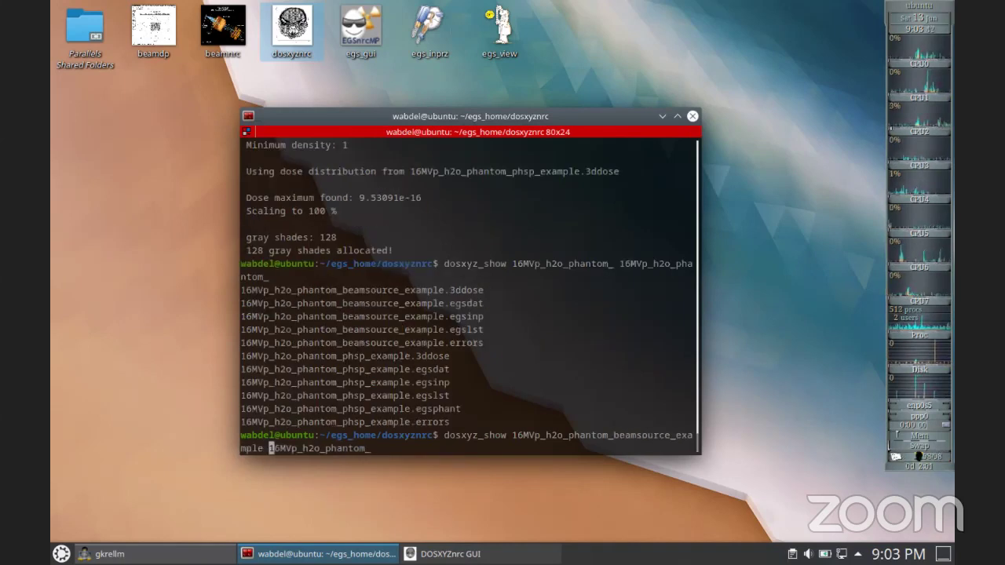
pyautogui.press('Right')
pyautogui.press('Right')
pyautogui.write('be')
pyautogui.press('Tab')
pyautogui.press('Return')
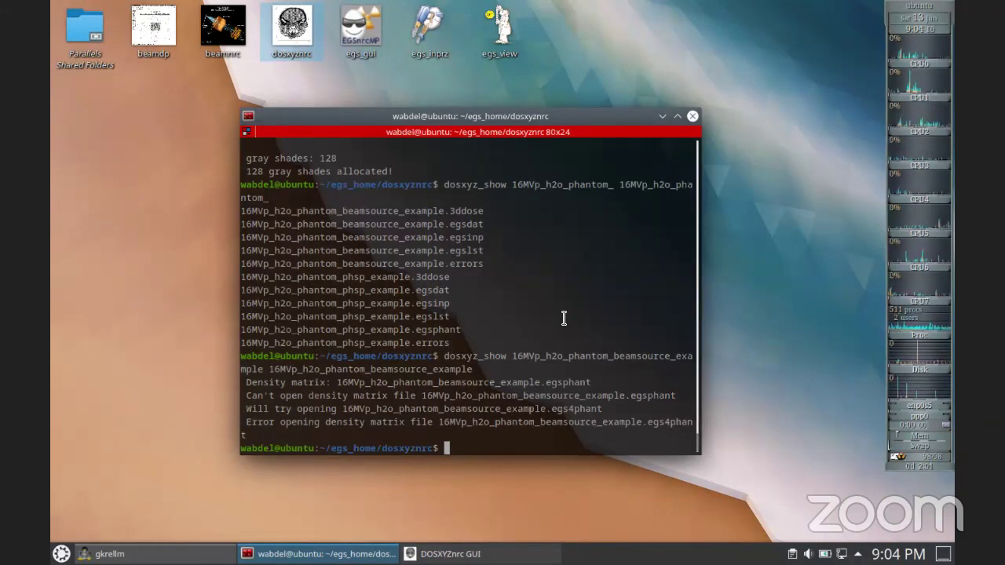
# Step: Run dosxyz_show with 16MVp_h2o_phantom_phsp_example for both arguments and display XZ slice 20 with its isodose contours
pyautogui.write('dosxyz_show 16MVp_h2o_phantom_phsp_example 16MVp_h2o_phantom_phsp_example')
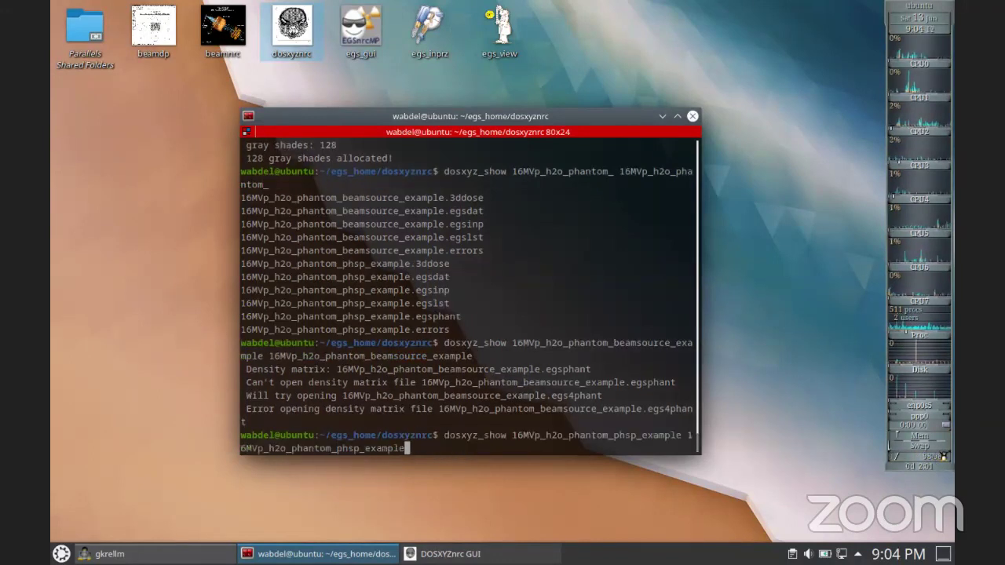
pyautogui.press('Return')
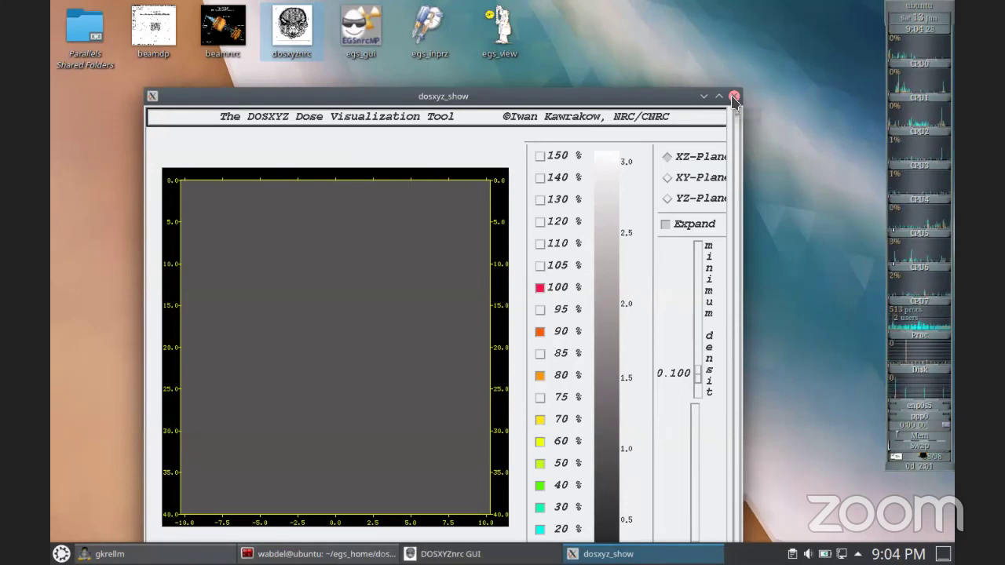
pyautogui.moveTo(510, 96); pyautogui.dragTo(515, 48)
pyautogui.moveTo(186, 520); pyautogui.dragTo(252, 518)
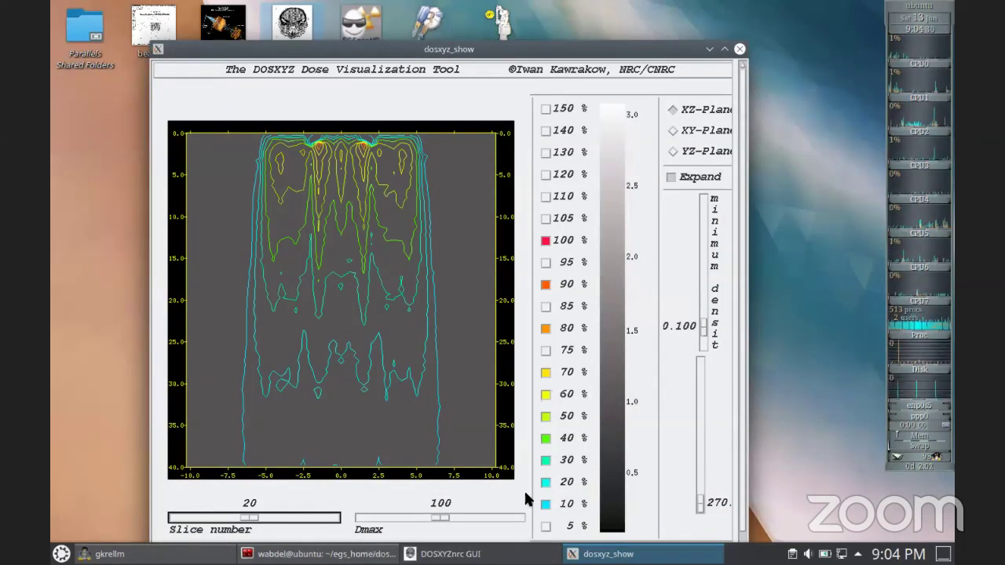
# Step: Enlarge the terminal text to read the dosxyz_show output, including the dose maximum and scaling, and close the terminal and viewer
pyautogui.hotkey('alt', 'Tab')
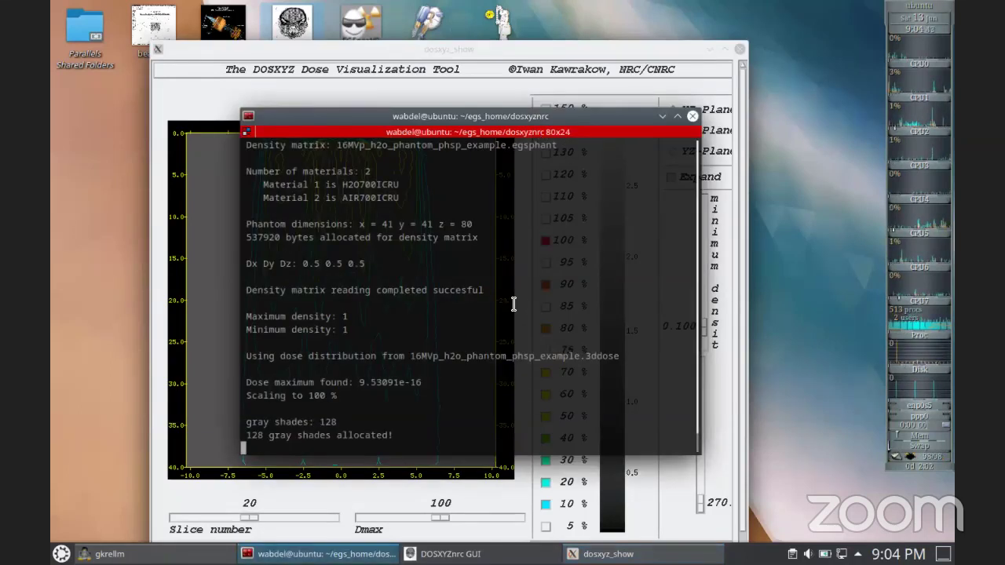
pyautogui.hotkey('ctrl', '+')
pyautogui.hotkey('ctrl', '+')
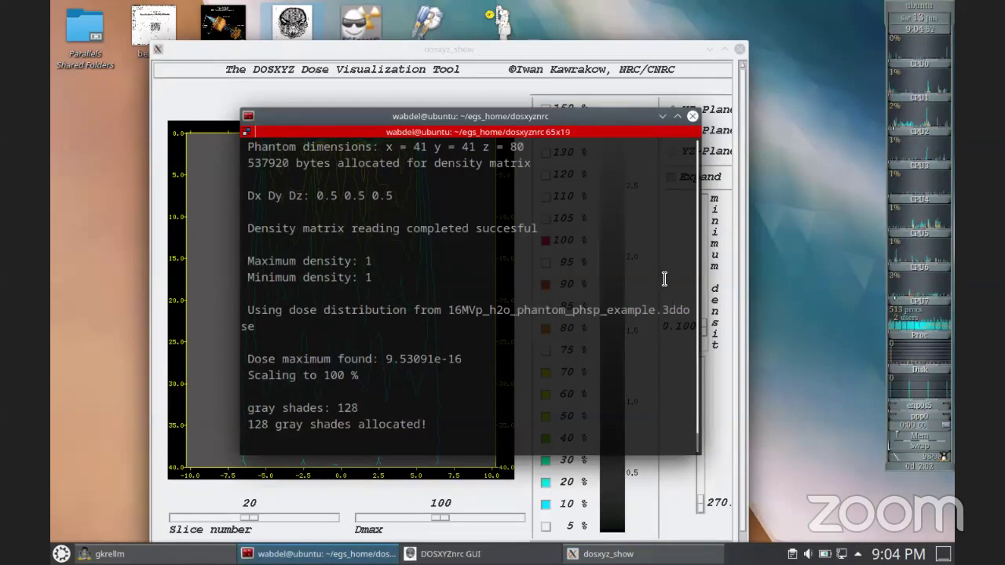
pyautogui.click(693, 118)
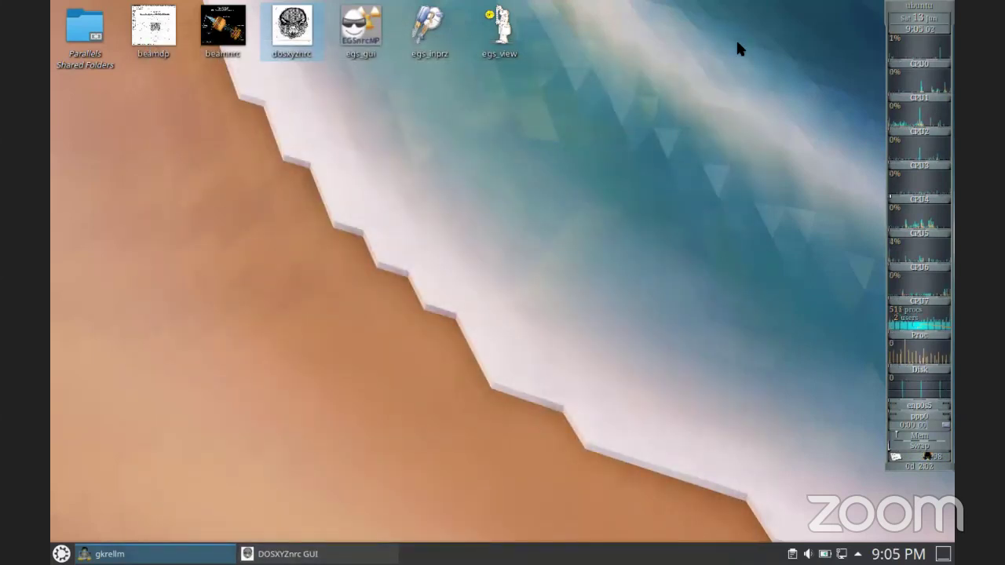